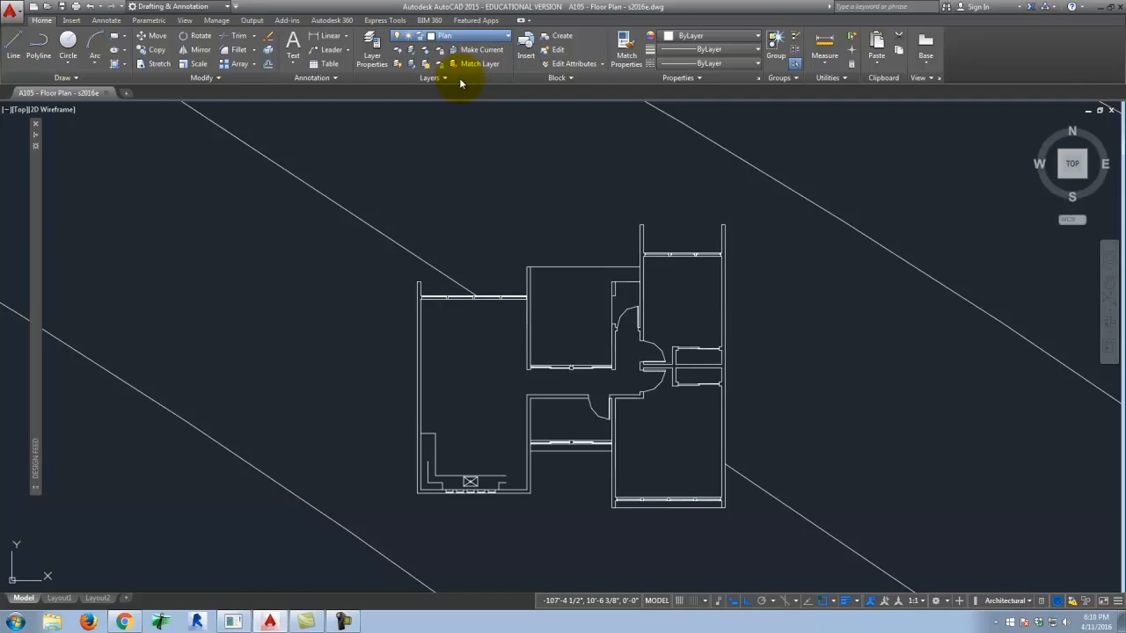
Open the Layer Properties Manager and enable auto-hide so its palette collapses when not in use.
{"action": "left_click", "coordinate": [496, 137]}
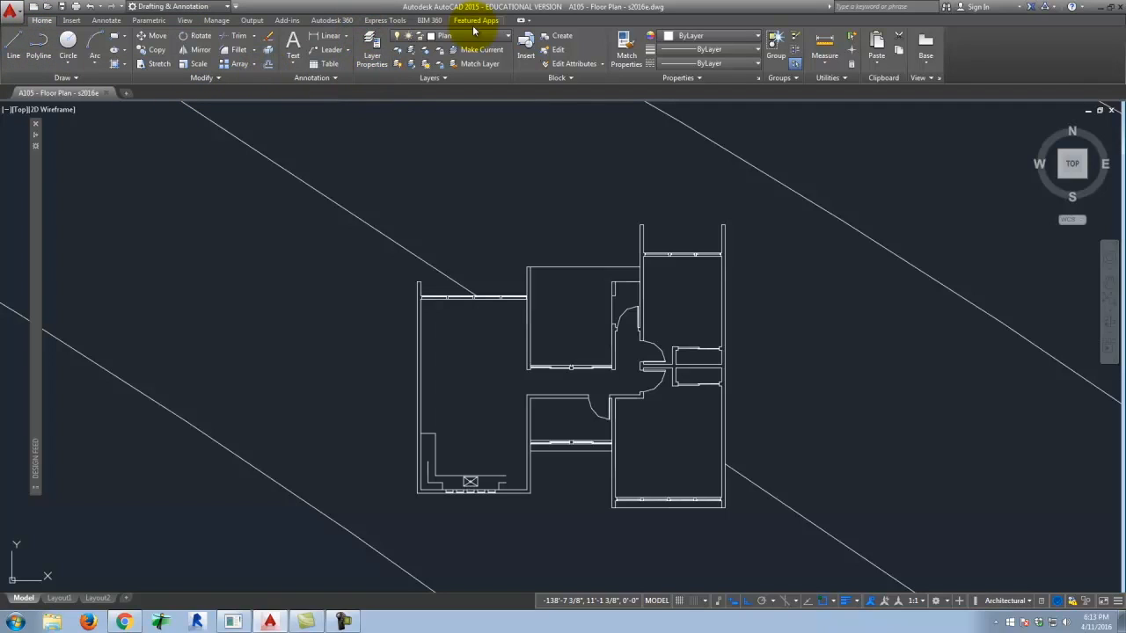
{"action": "left_click", "coordinate": [377, 60]}
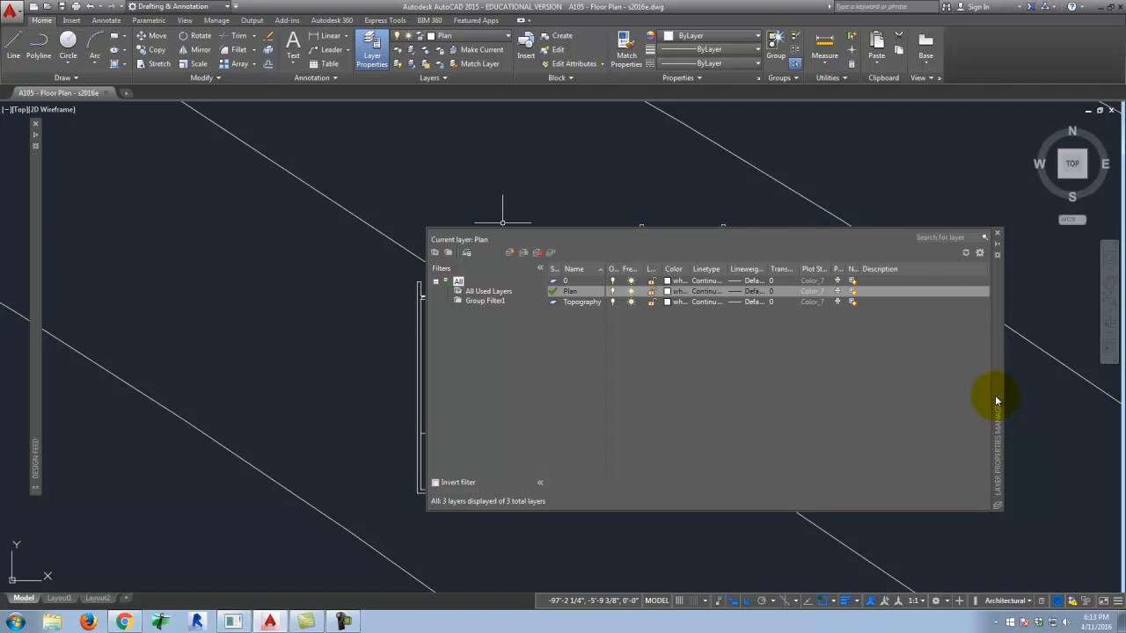
{"action": "left_click", "coordinate": [999, 244]}
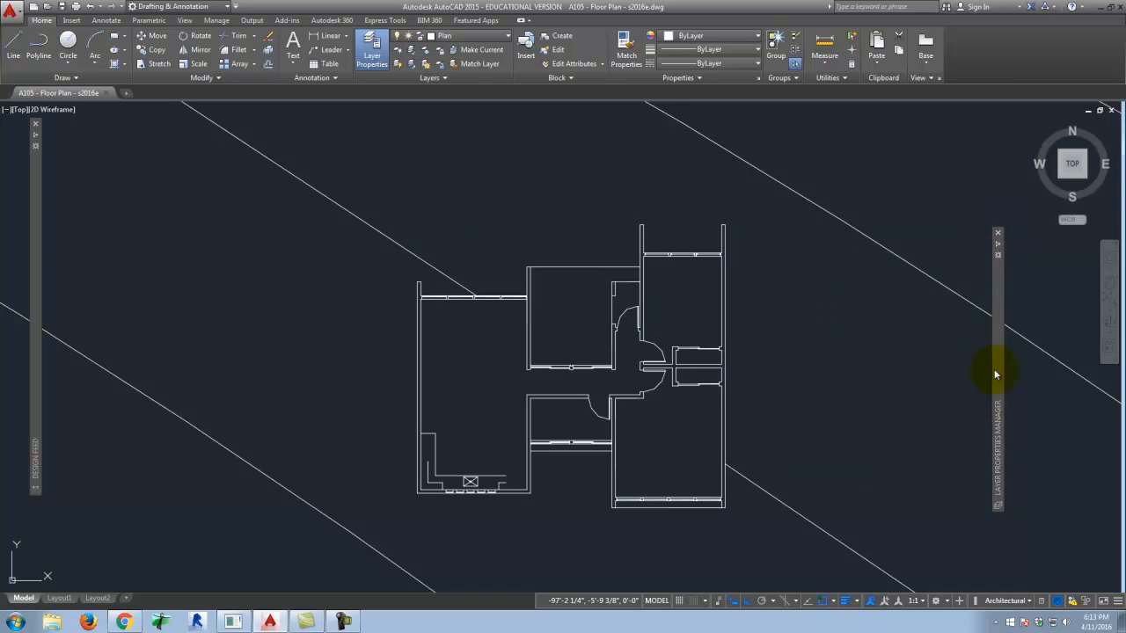
{"action": "mouse_move", "coordinate": [998, 243]}
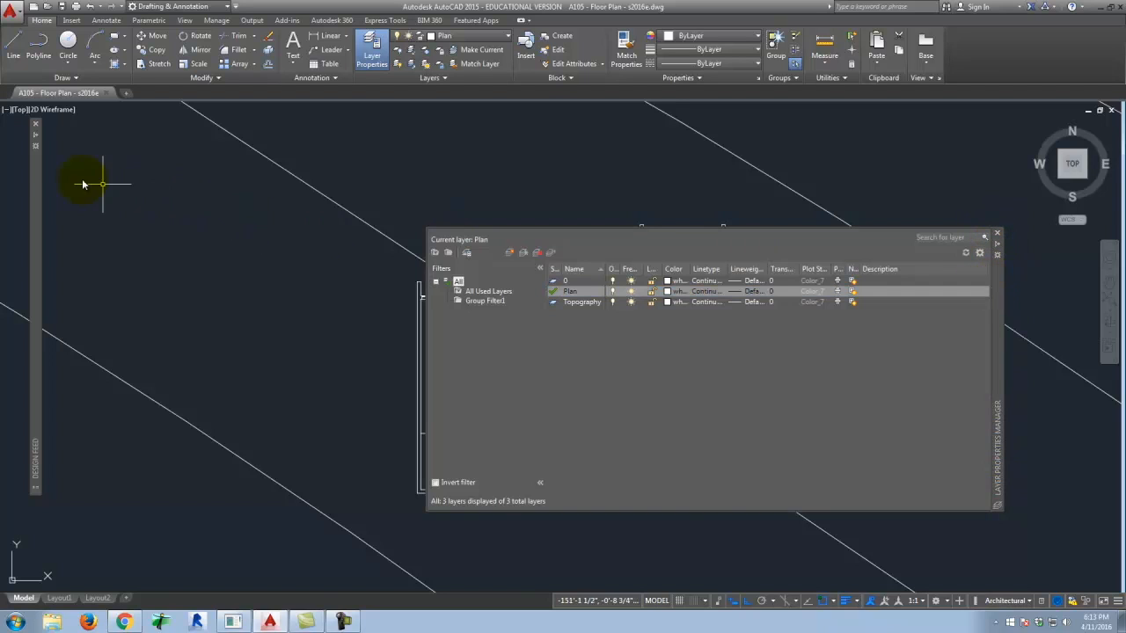
{"action": "mouse_move", "coordinate": [35, 139]}
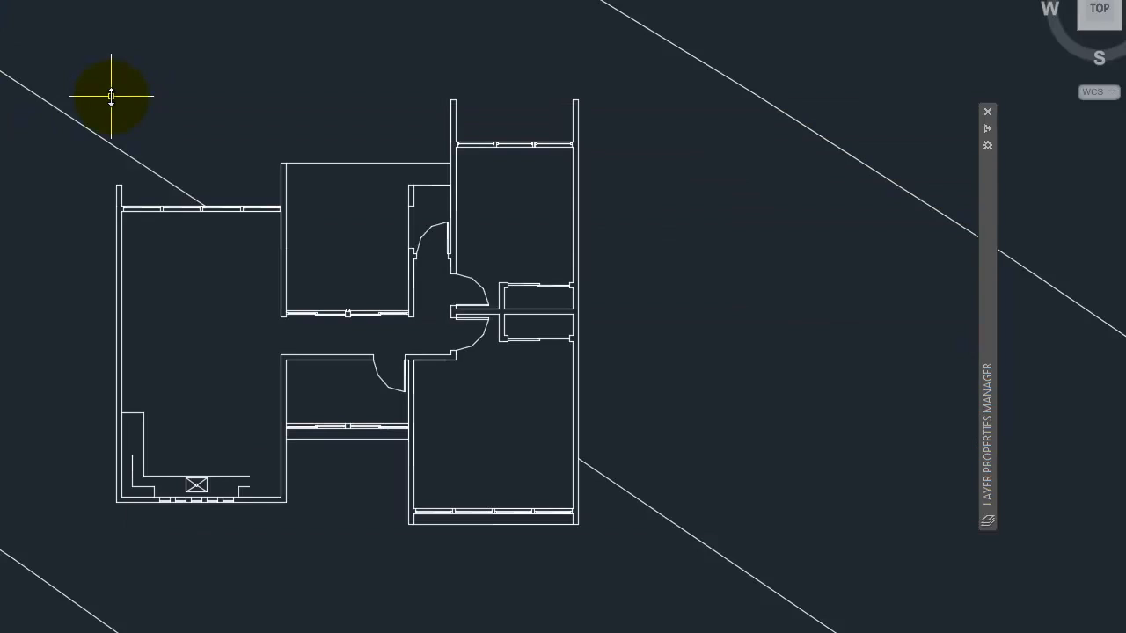
{"action": "mouse_move", "coordinate": [988, 173]}
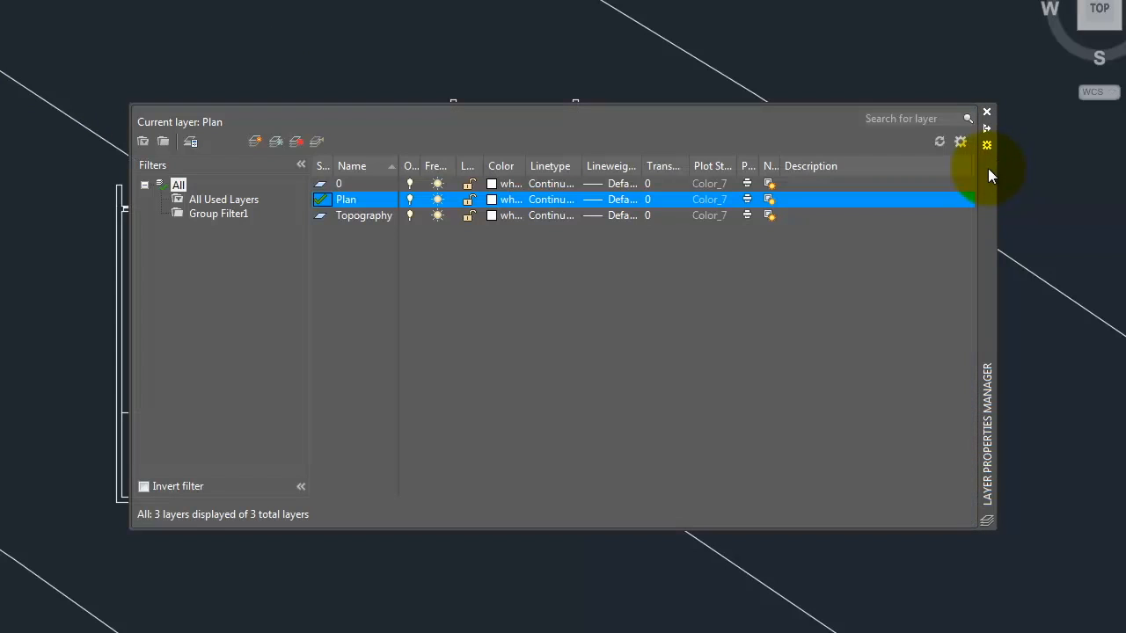
{"action": "left_click", "coordinate": [902, 279]}
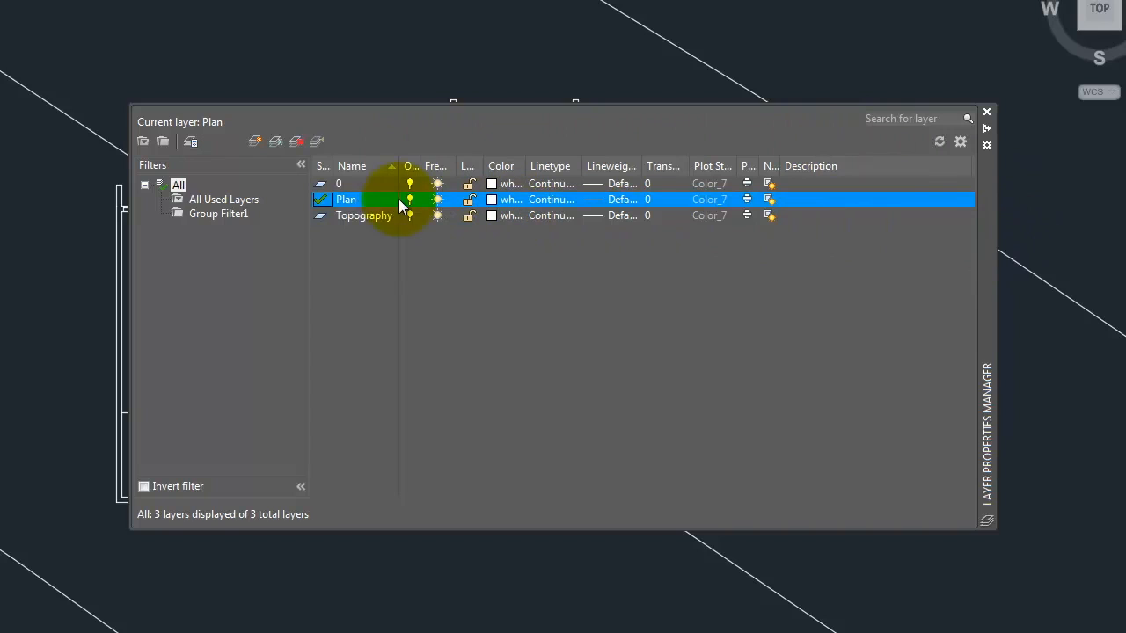
Make layer 0 current and turn off the Plan layer, collapsing the palette to check the drawing.
{"action": "double_click", "coordinate": [323, 185]}
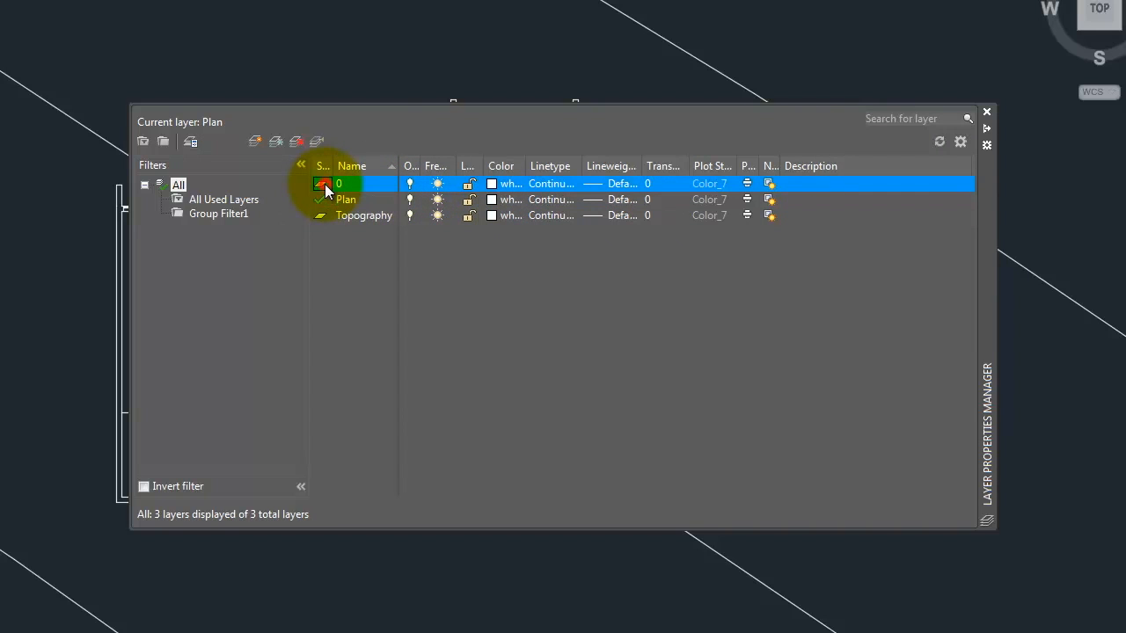
{"action": "left_click", "coordinate": [411, 200]}
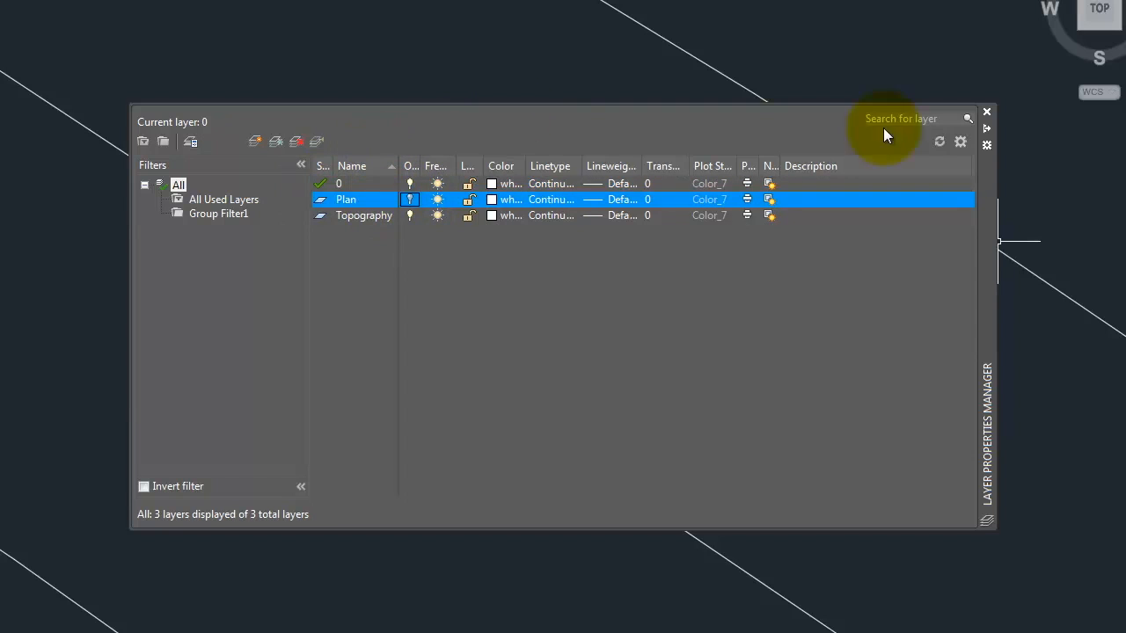
{"action": "left_click", "coordinate": [987, 129]}
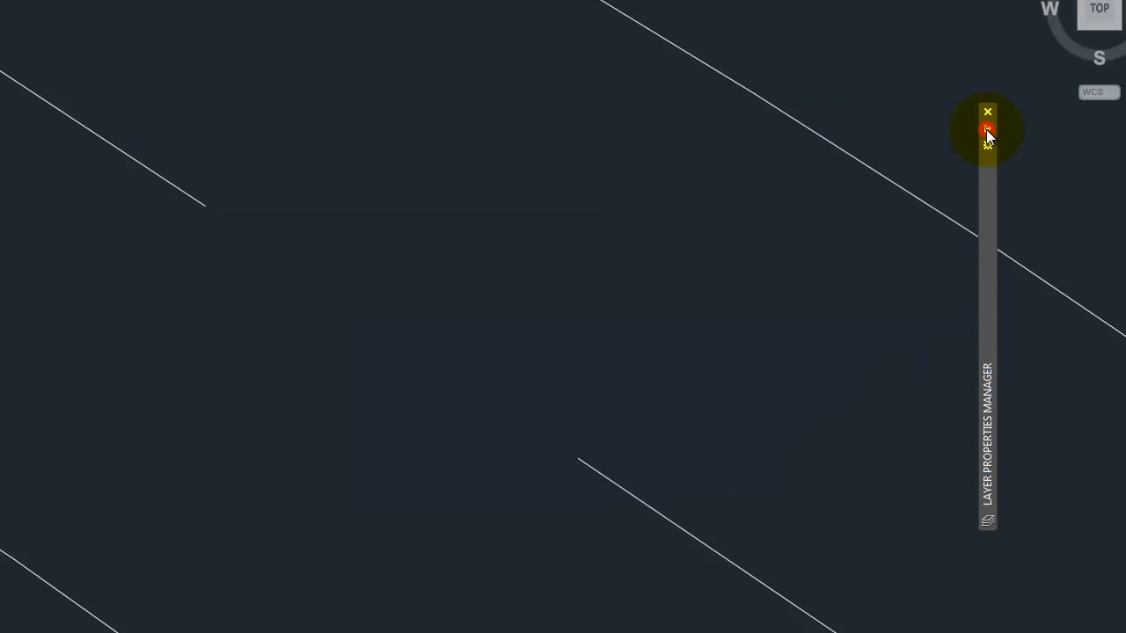
{"action": "mouse_move", "coordinate": [986, 129]}
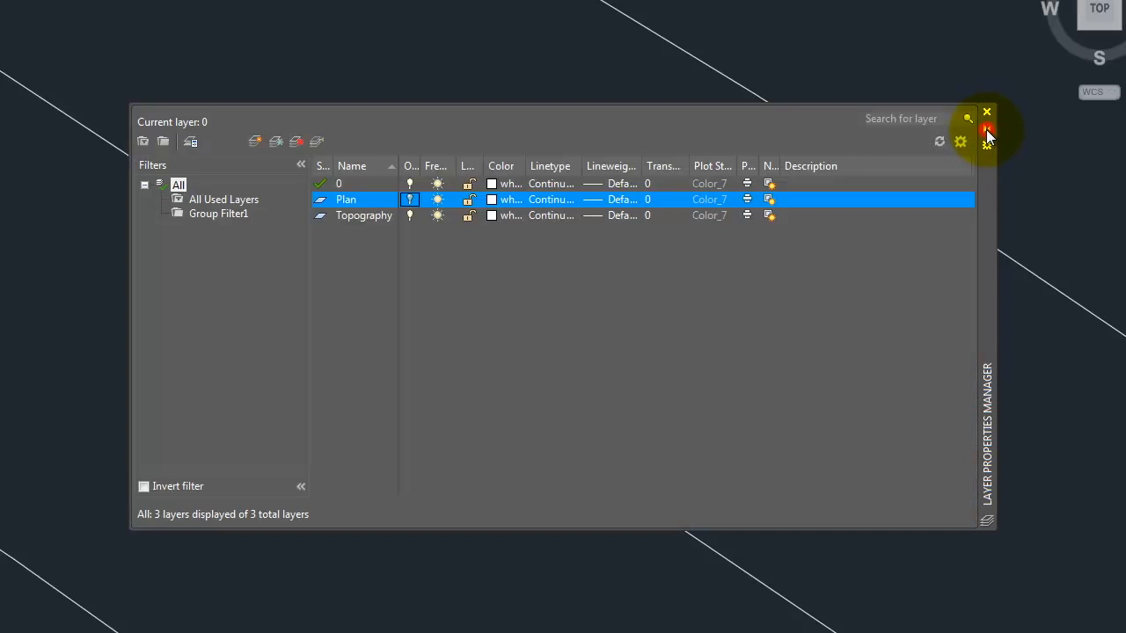
Turn the Plan layer back on and freeze it.
{"action": "left_click", "coordinate": [410, 199]}
{"action": "left_click", "coordinate": [438, 200]}
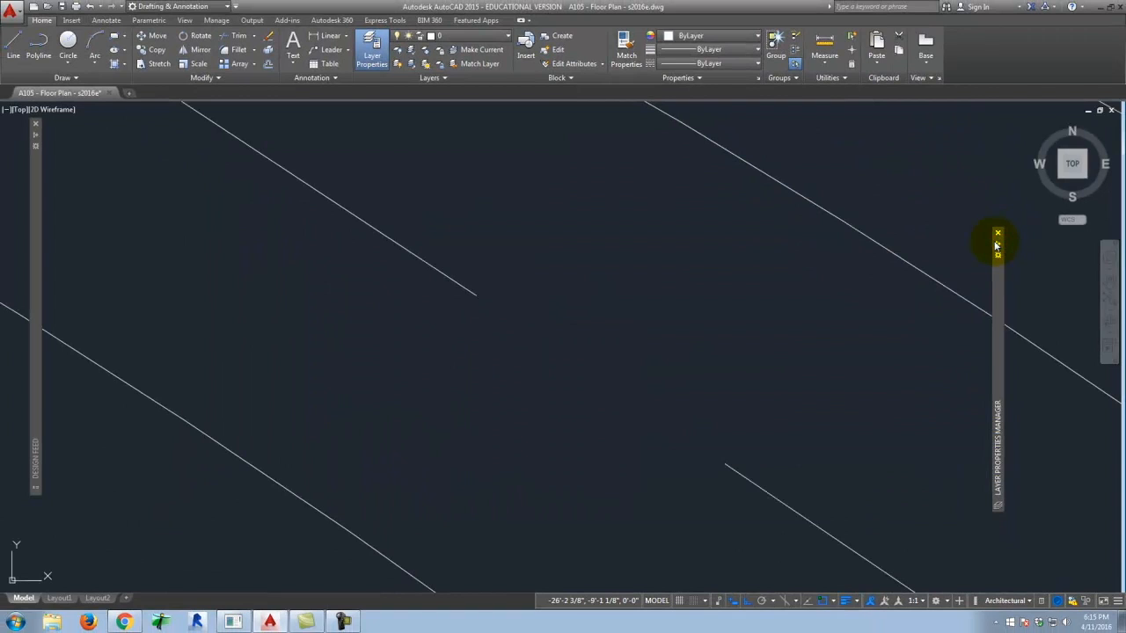
{"action": "mouse_move", "coordinate": [1000, 247]}
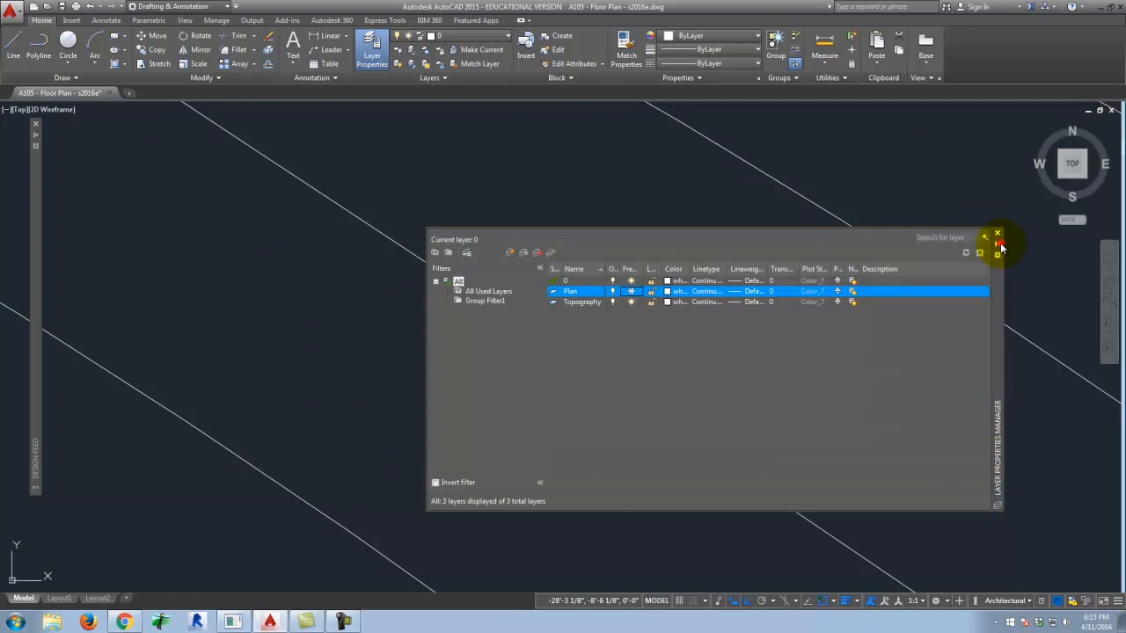
Thaw the Plan layer and lock it.
{"action": "left_click", "coordinate": [630, 292]}
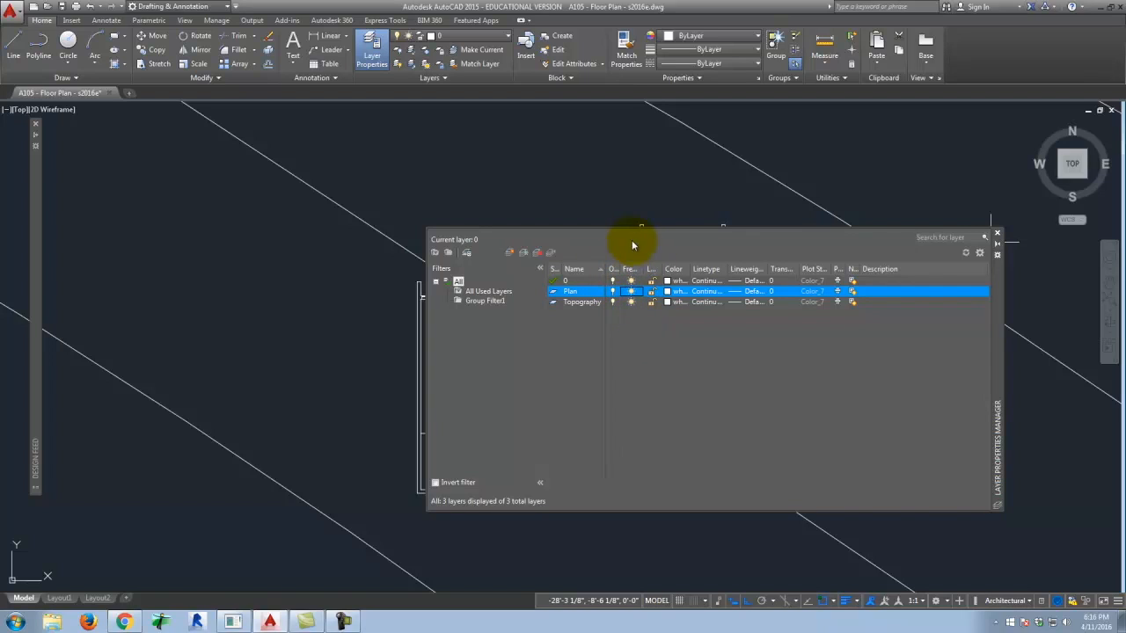
{"action": "left_click", "coordinate": [652, 292]}
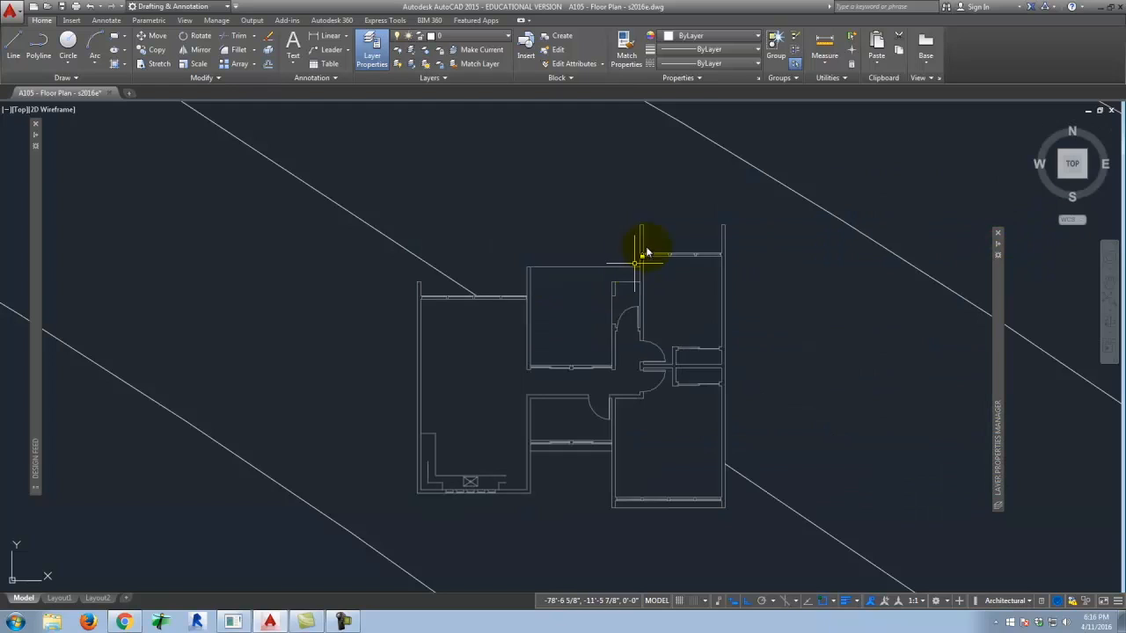
Try to delete the walls around the floor plan's upper-right room while the Plan layer is locked.
{"action": "left_click", "coordinate": [748, 215]}
{"action": "left_click", "coordinate": [631, 300]}
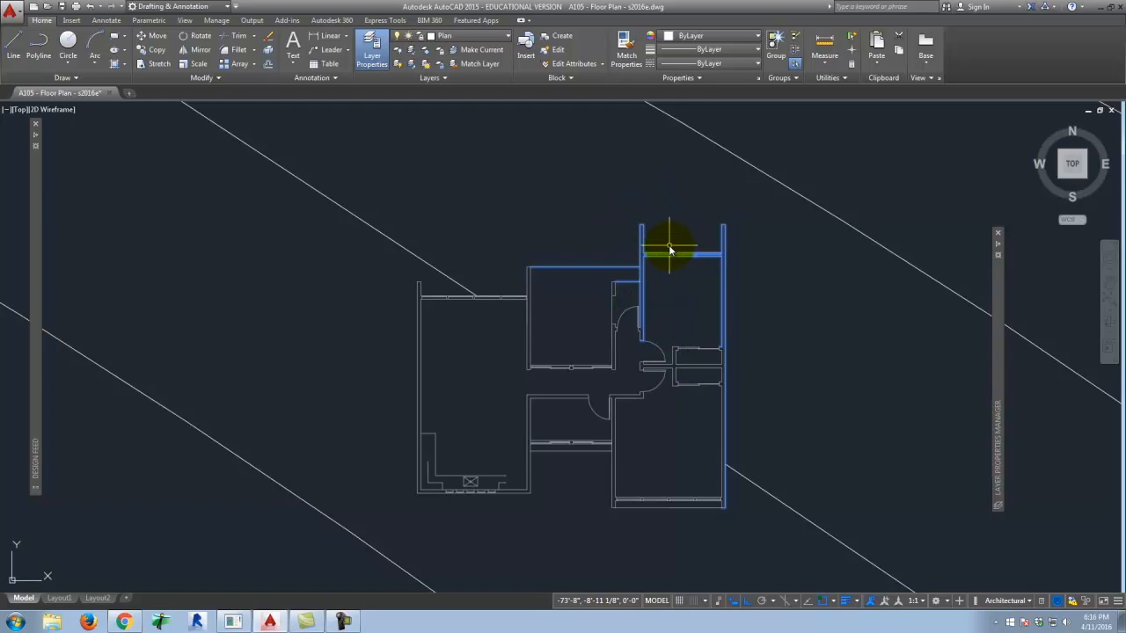
{"action": "key", "text": "Delete"}
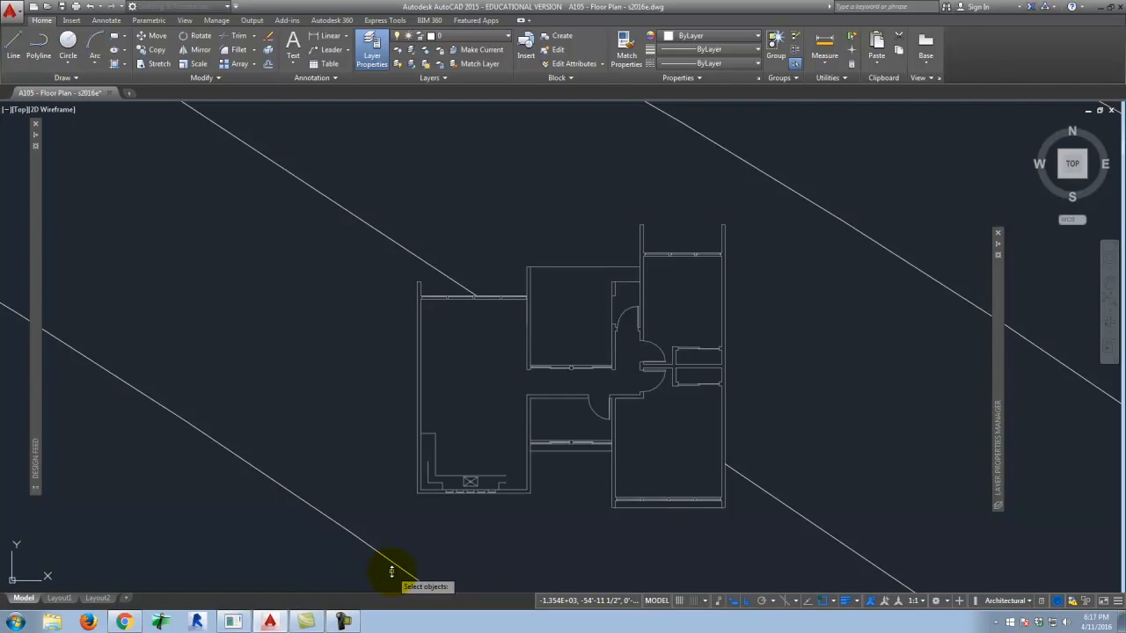
{"action": "key", "text": "Escape"}
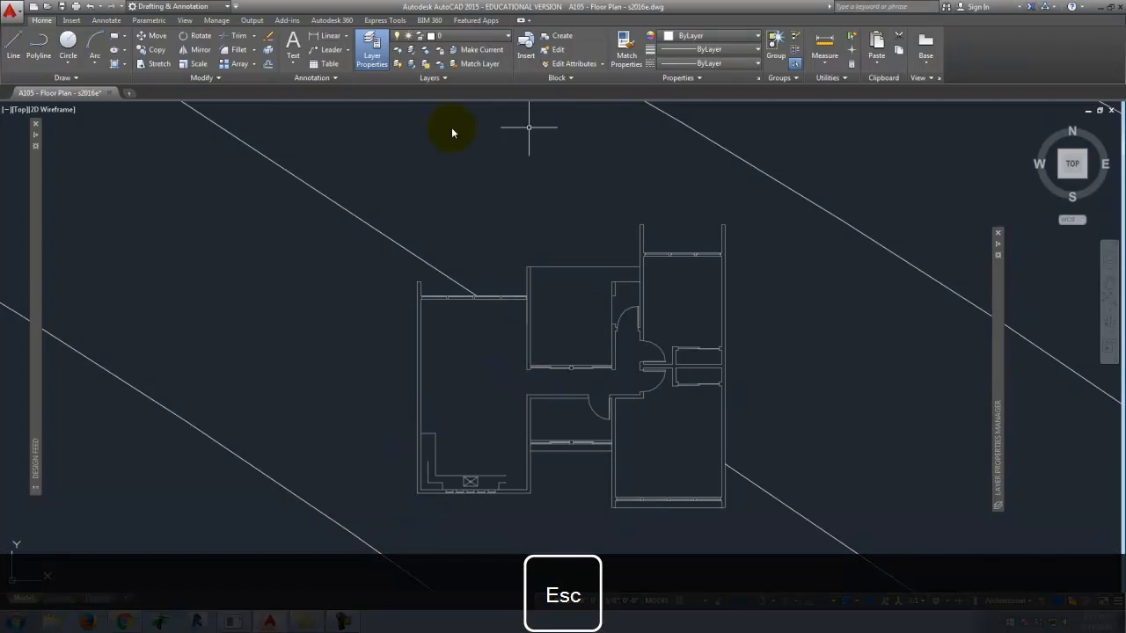
Draw a horizontal polyline on layer 0 between the inner wall corners at the upper-right room's open north end.
{"action": "left_click", "coordinate": [49, 46]}
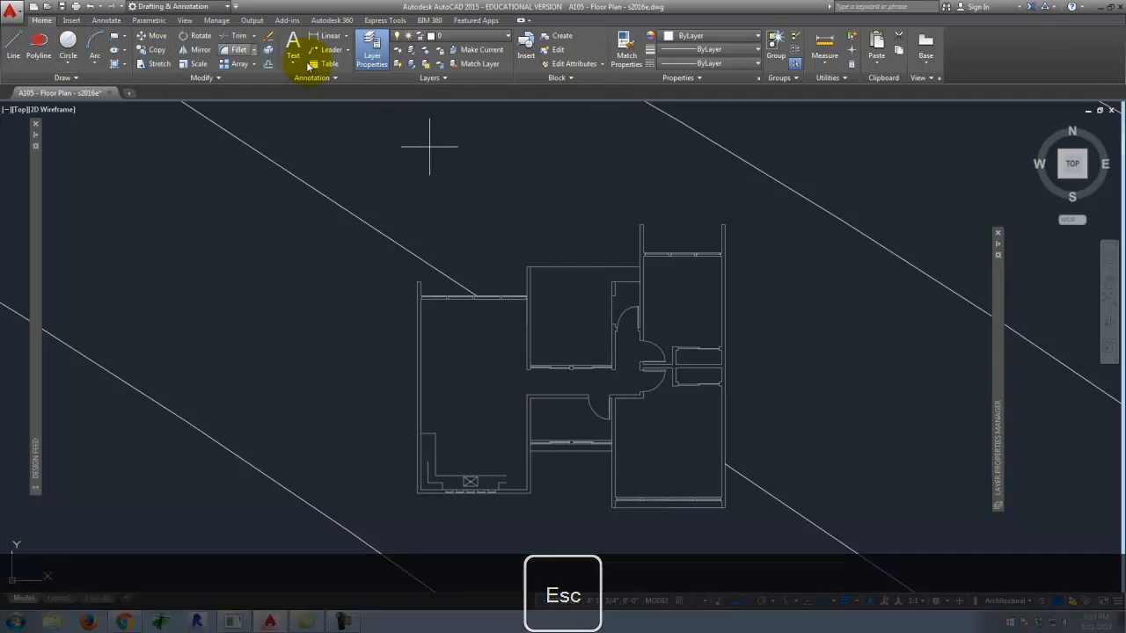
{"action": "scroll", "coordinate": [681, 214], "scroll_direction": "up", "scroll_amount": 5}
{"action": "left_click", "coordinate": [678, 209]}
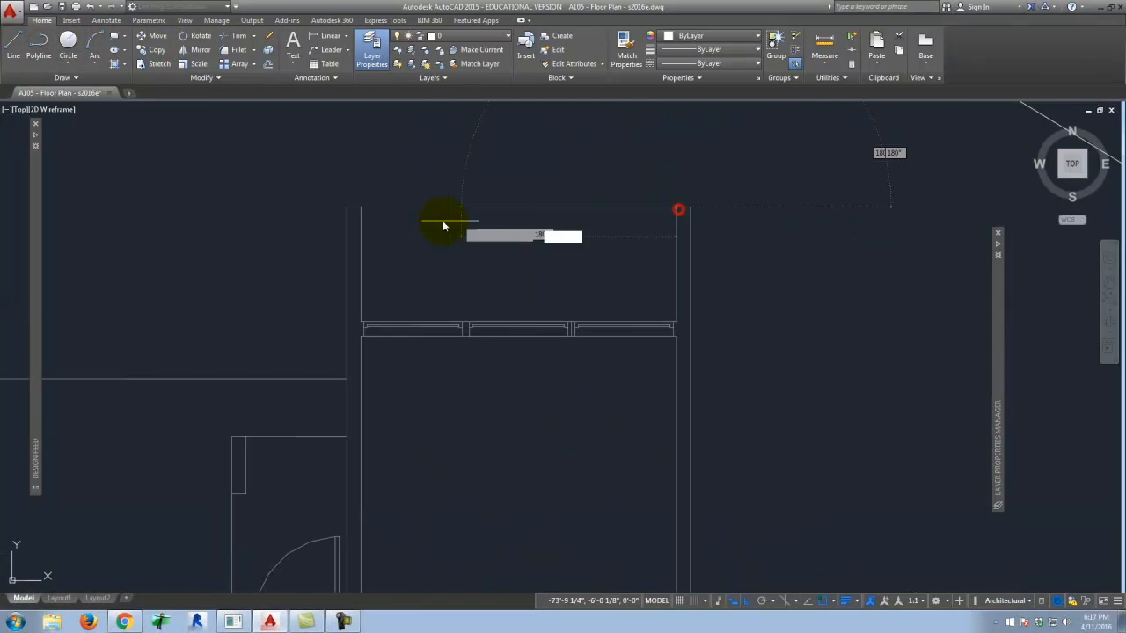
{"action": "key", "text": "Return"}
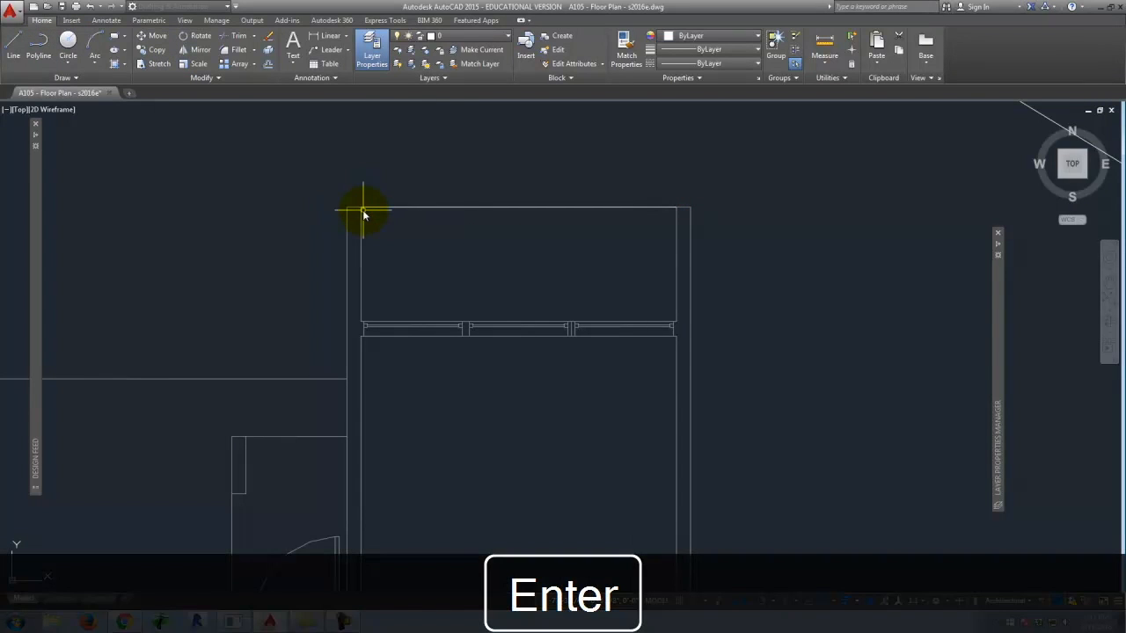
Delete the polyline spanning the open north end of the upper-right room.
{"action": "left_click", "coordinate": [496, 229]}
{"action": "left_click", "coordinate": [477, 191]}
{"action": "key", "text": "Delete"}
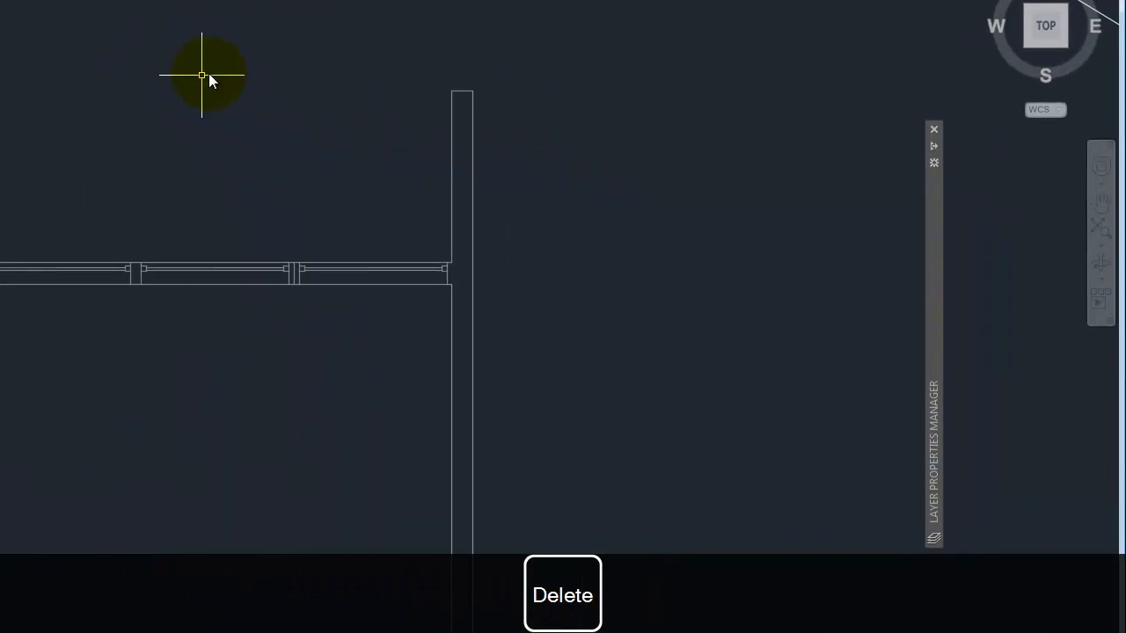
Unlock the Plan layer and keep the Layer Properties Manager expanded.
{"action": "mouse_move", "coordinate": [936, 152]}
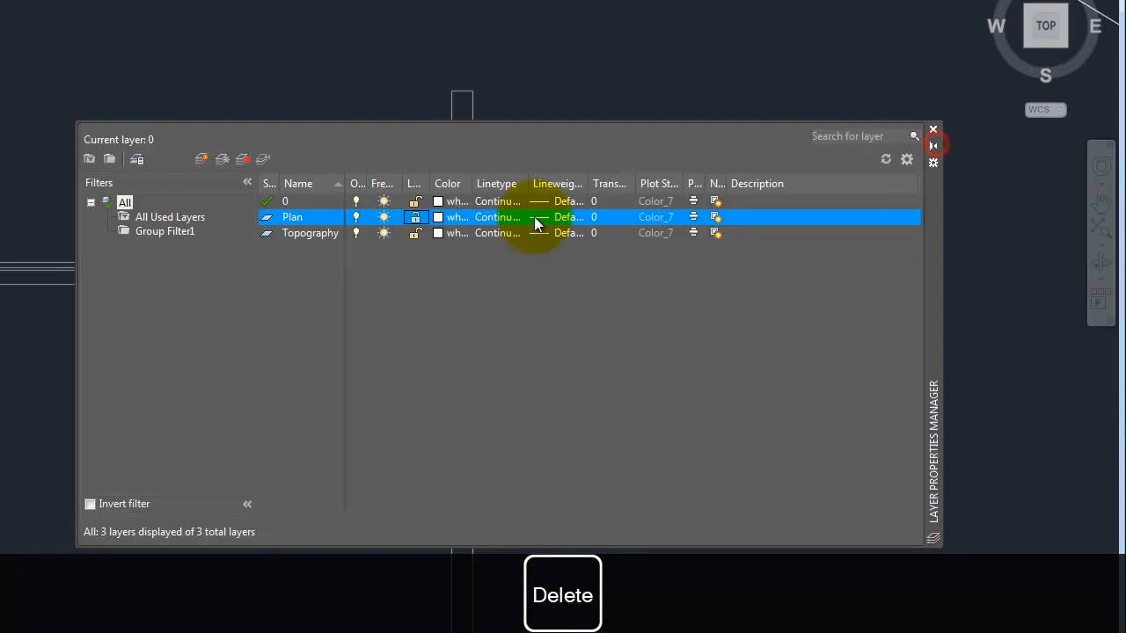
{"action": "left_click", "coordinate": [414, 217]}
{"action": "left_click", "coordinate": [414, 217]}
{"action": "left_click", "coordinate": [414, 217]}
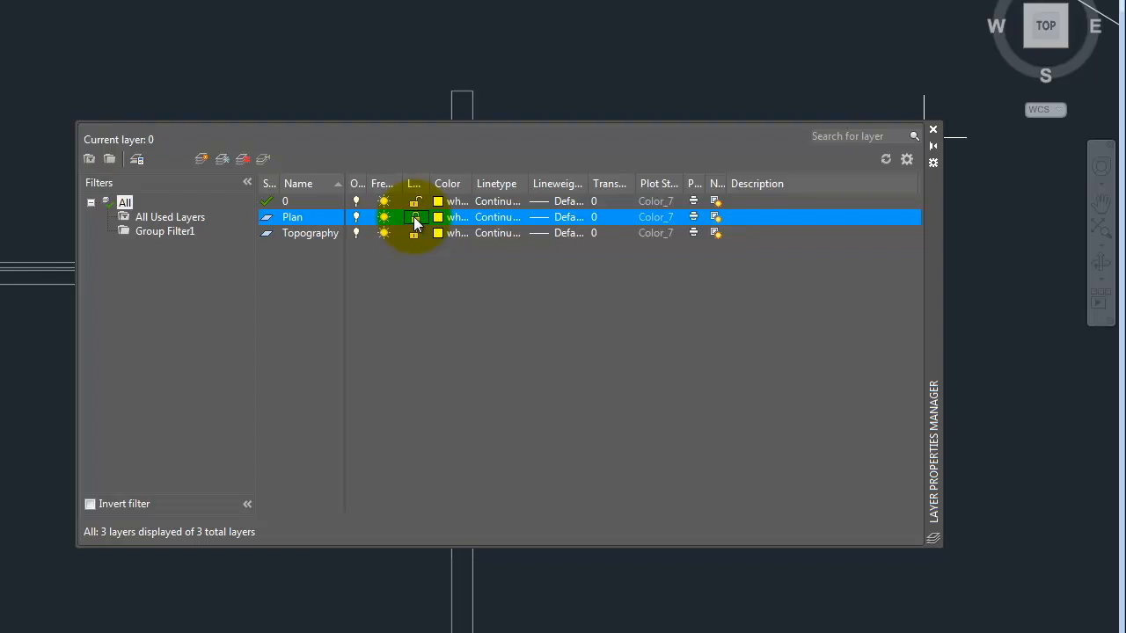
{"action": "left_click", "coordinate": [414, 218]}
{"action": "left_click", "coordinate": [933, 145]}
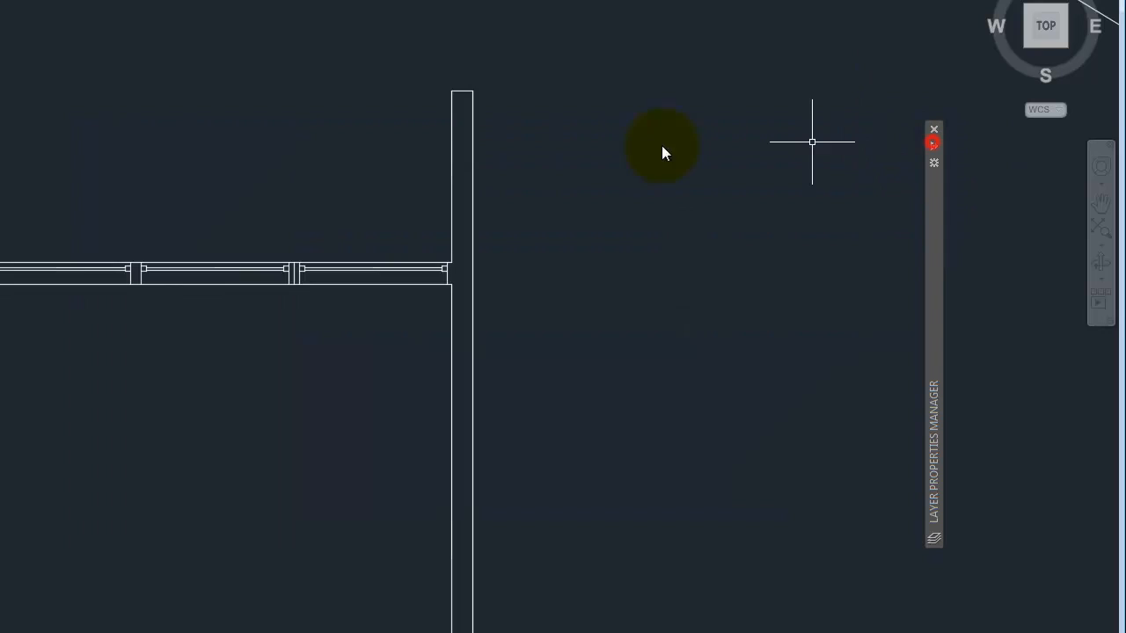
{"action": "scroll", "coordinate": [526, 148], "scroll_direction": "down", "scroll_amount": 3}
{"action": "mouse_move", "coordinate": [931, 145]}
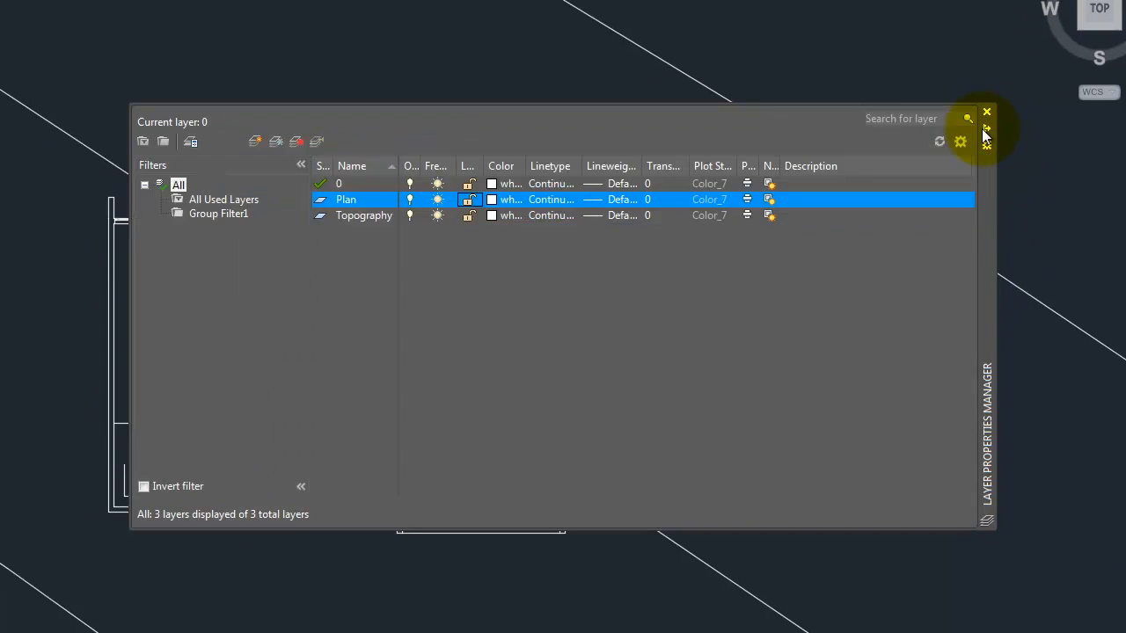
{"action": "left_click", "coordinate": [986, 129]}
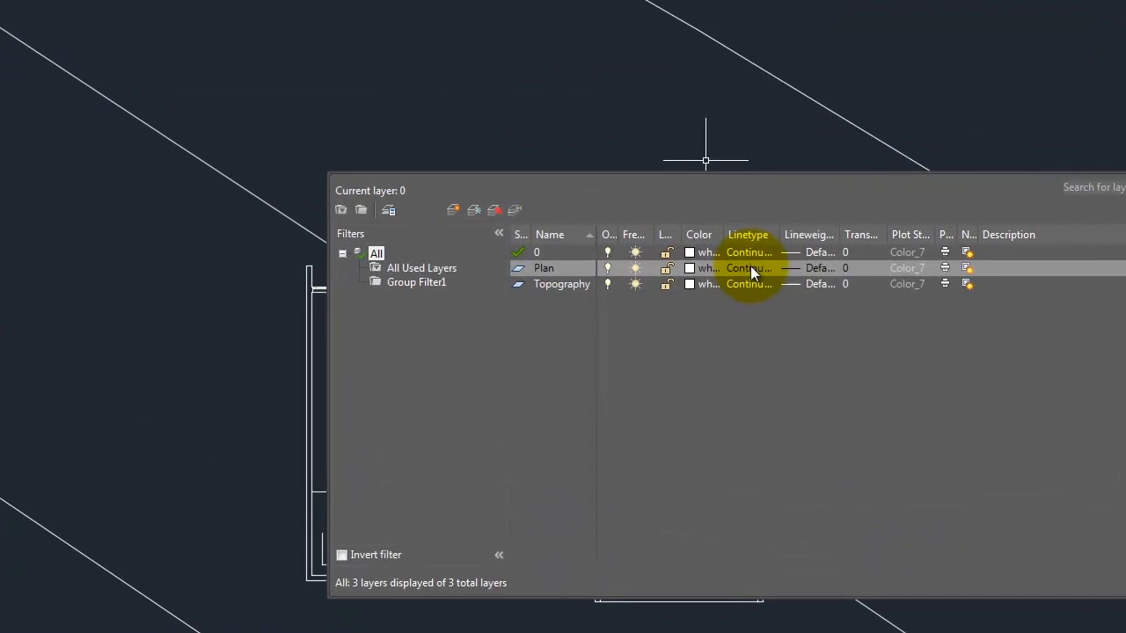
Open the Plan layer's linetype selection and load the CENTER2 linetype from acad.lin.
{"action": "left_click", "coordinate": [750, 268]}
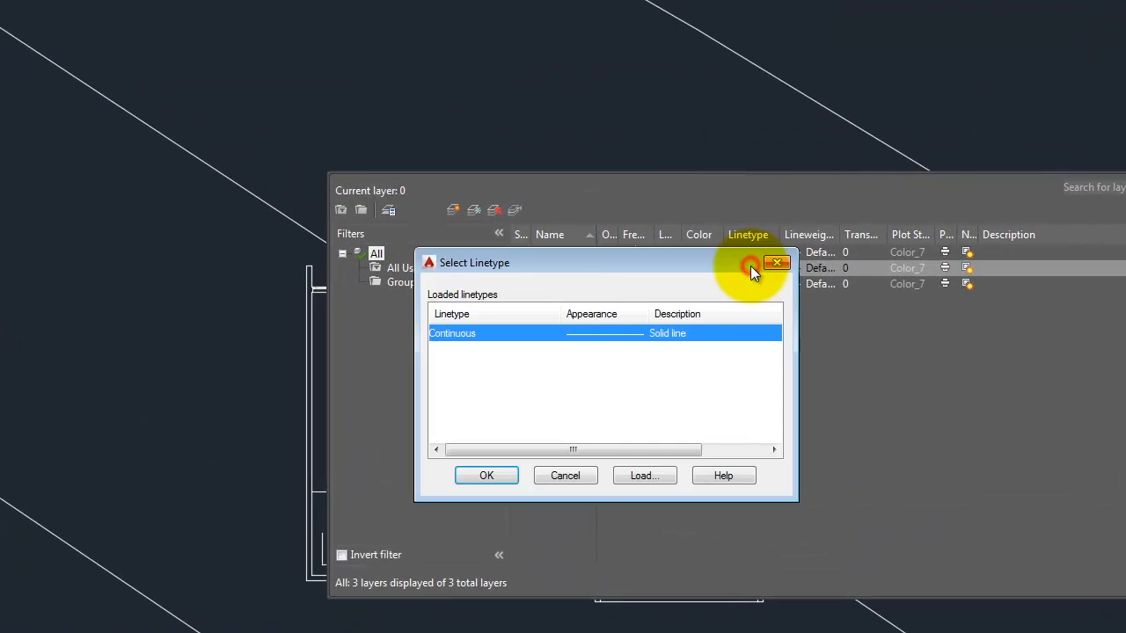
{"action": "mouse_move", "coordinate": [570, 260]}
{"action": "left_mouse_down"}
{"action": "mouse_move", "coordinate": [570, 227]}
{"action": "mouse_move", "coordinate": [570, 243]}
{"action": "left_mouse_up"}
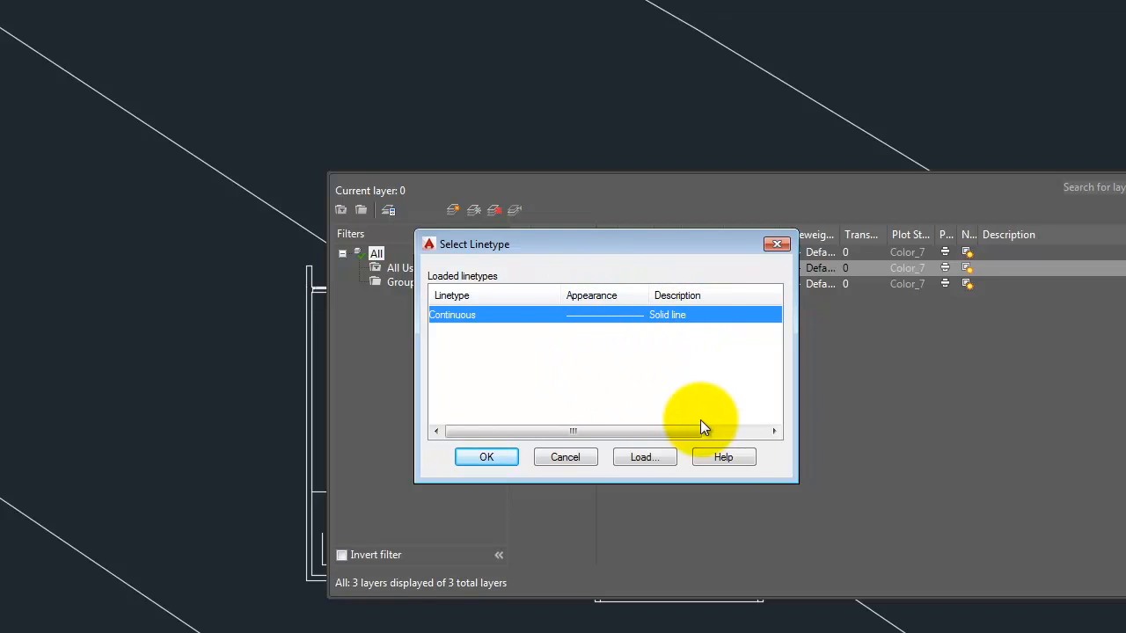
{"action": "left_click", "coordinate": [643, 457]}
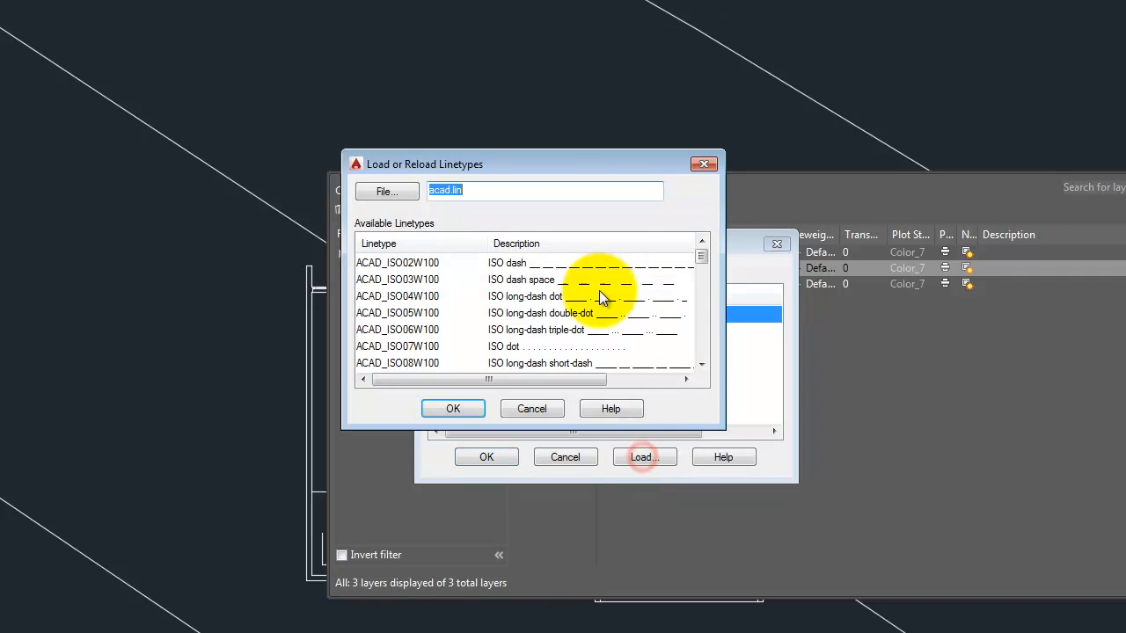
{"action": "left_click_drag", "start_coordinate": [704, 258], "coordinate": [713, 338]}
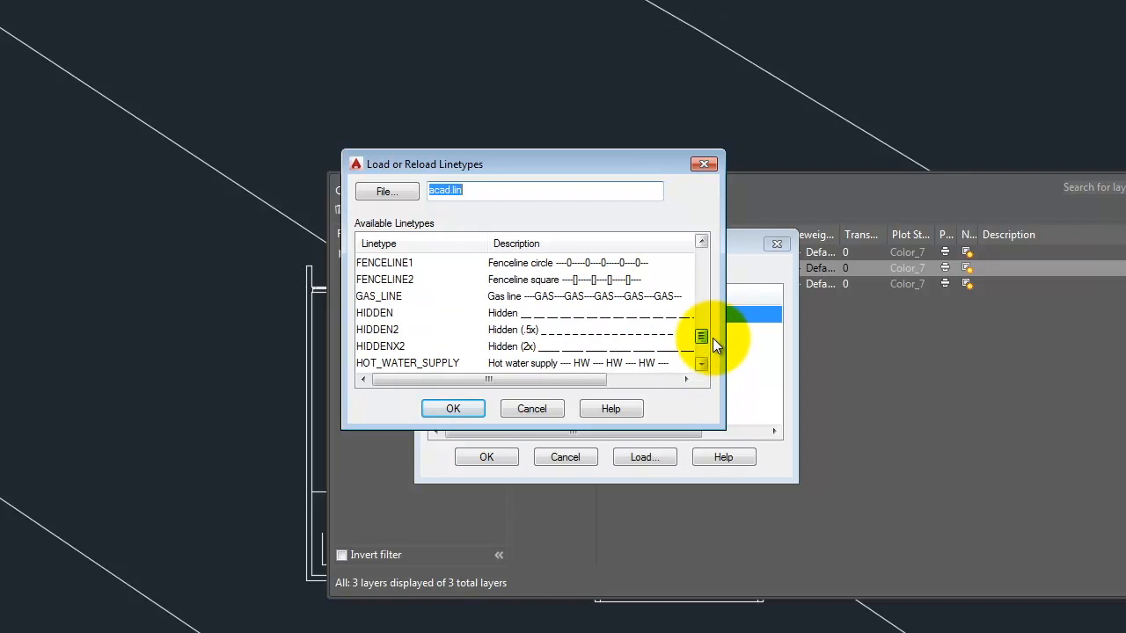
{"action": "left_click", "coordinate": [421, 327]}
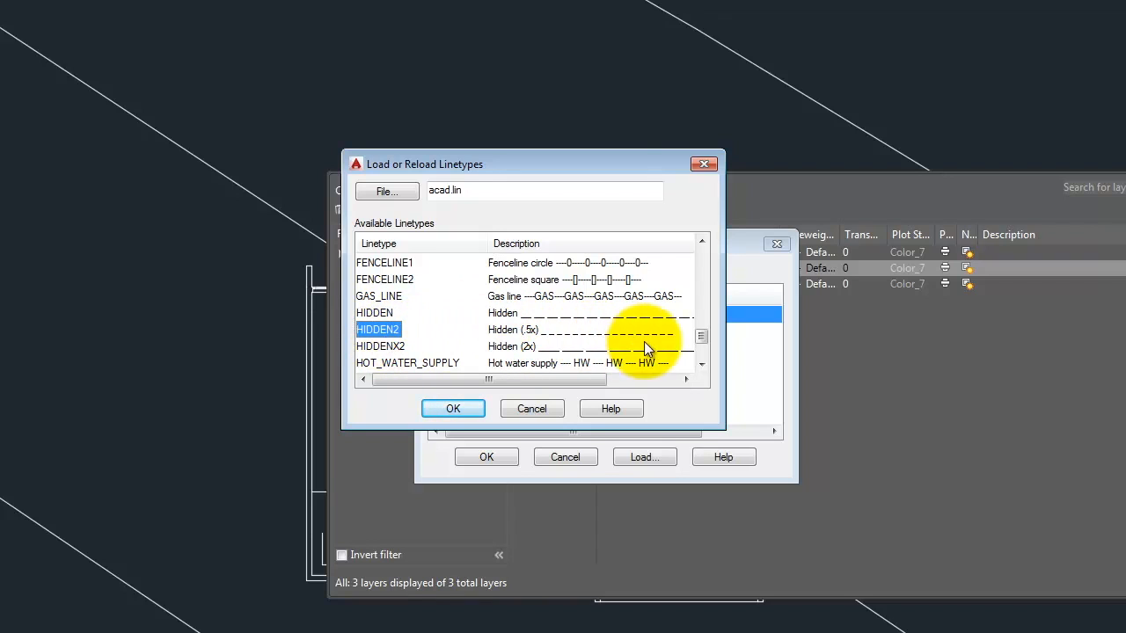
{"action": "left_click_drag", "start_coordinate": [701, 335], "coordinate": [701, 298]}
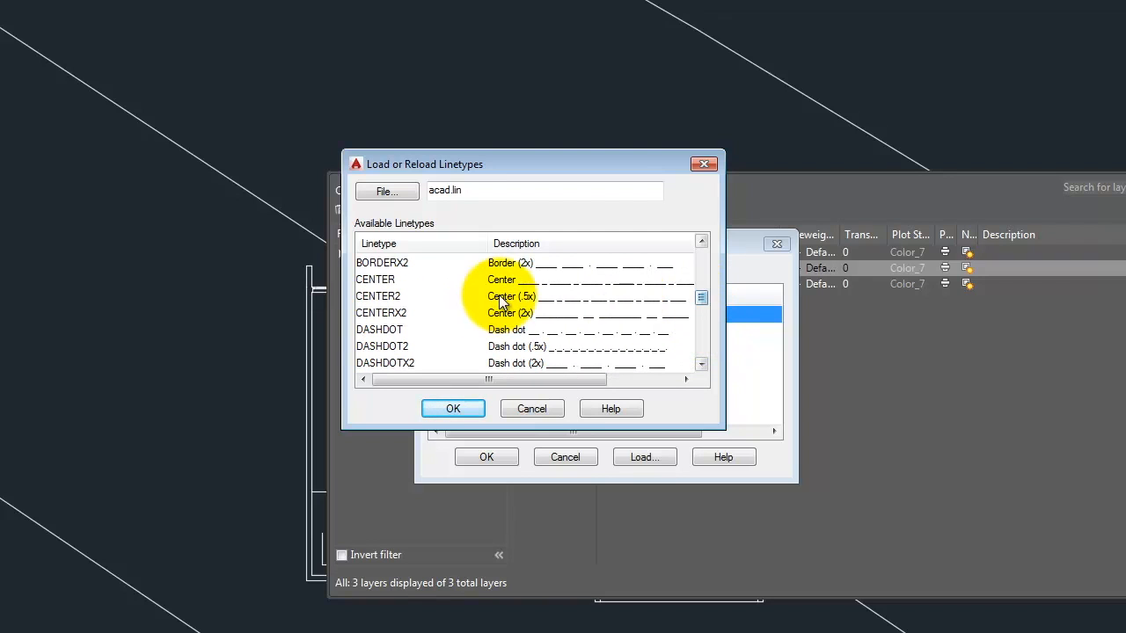
{"action": "left_click", "coordinate": [535, 299]}
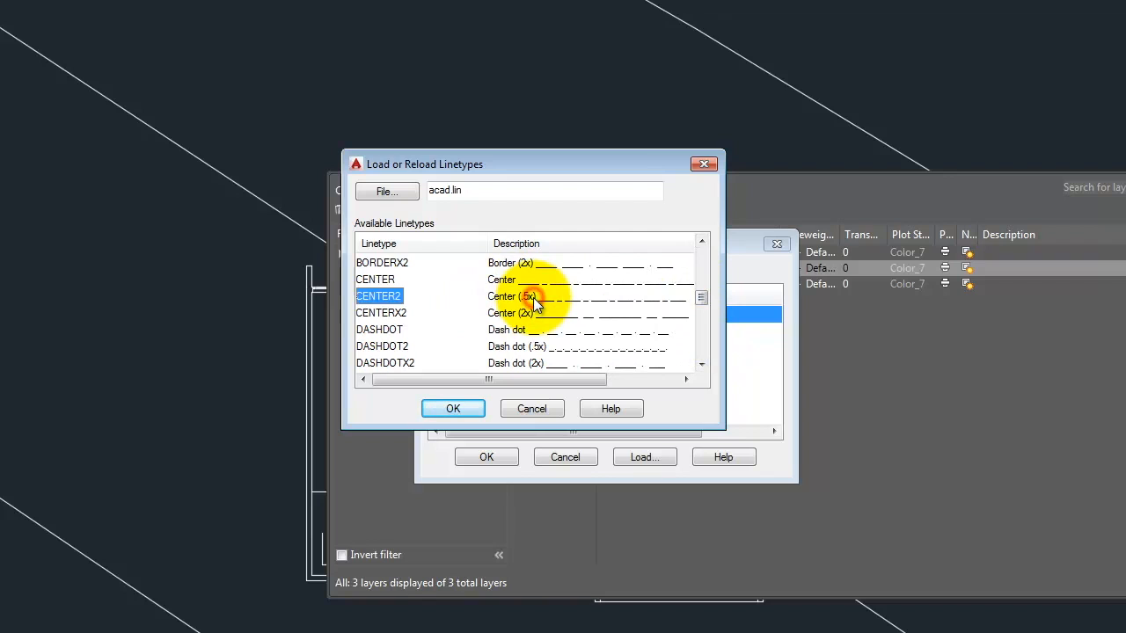
{"action": "left_click", "coordinate": [455, 400]}
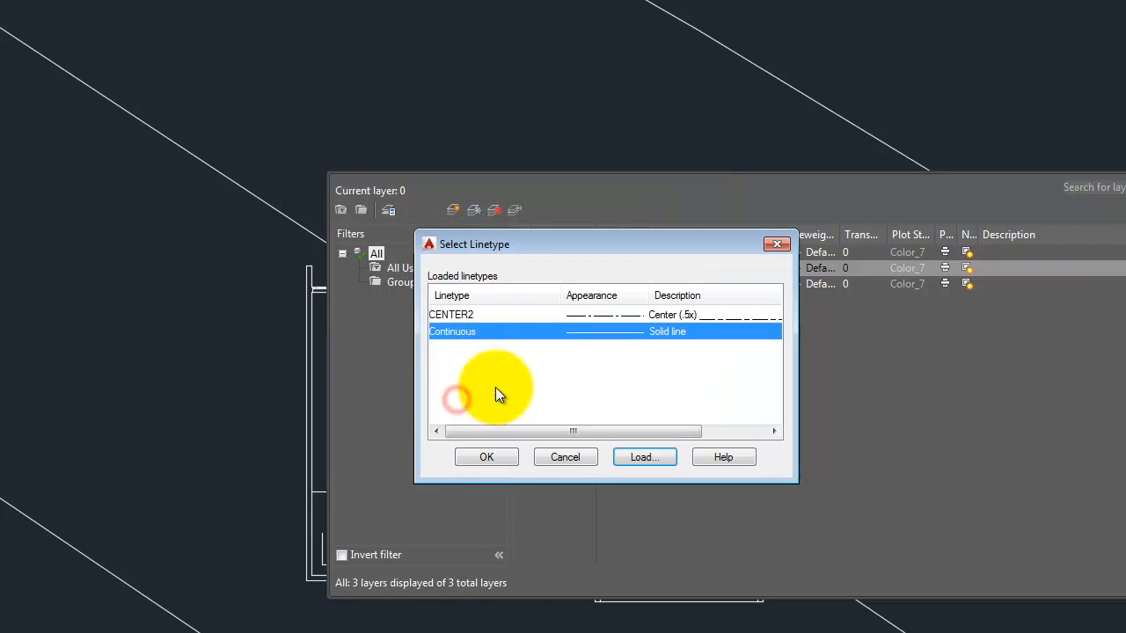
Assign the loaded CENTER2 linetype to the Plan layer.
{"action": "left_click", "coordinate": [452, 314]}
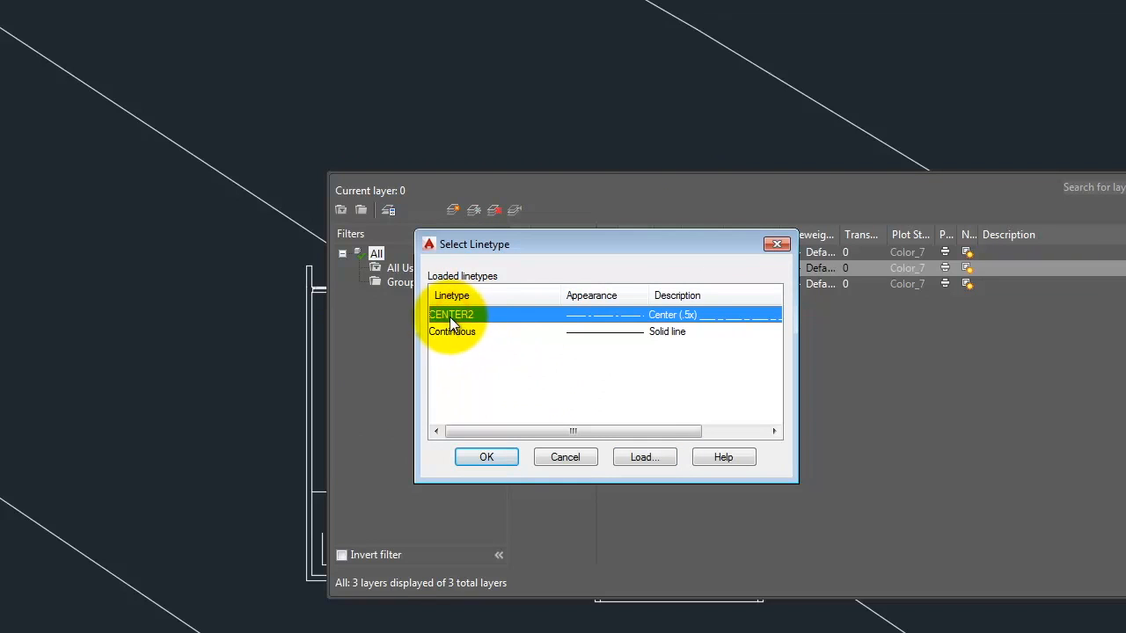
{"action": "left_click", "coordinate": [465, 356]}
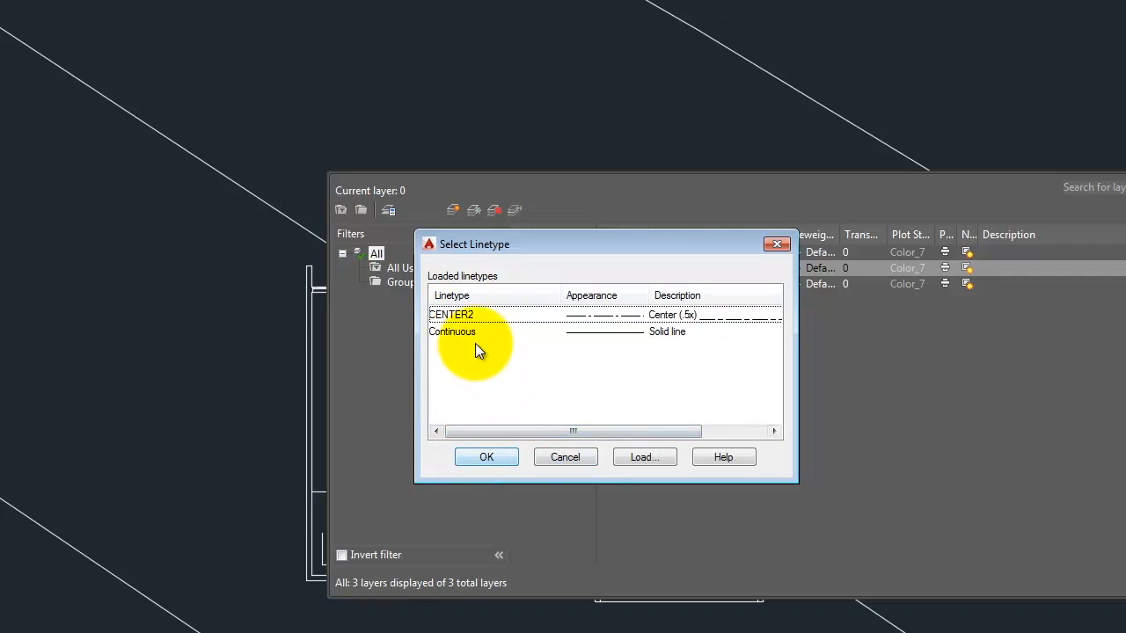
{"action": "left_click", "coordinate": [451, 317]}
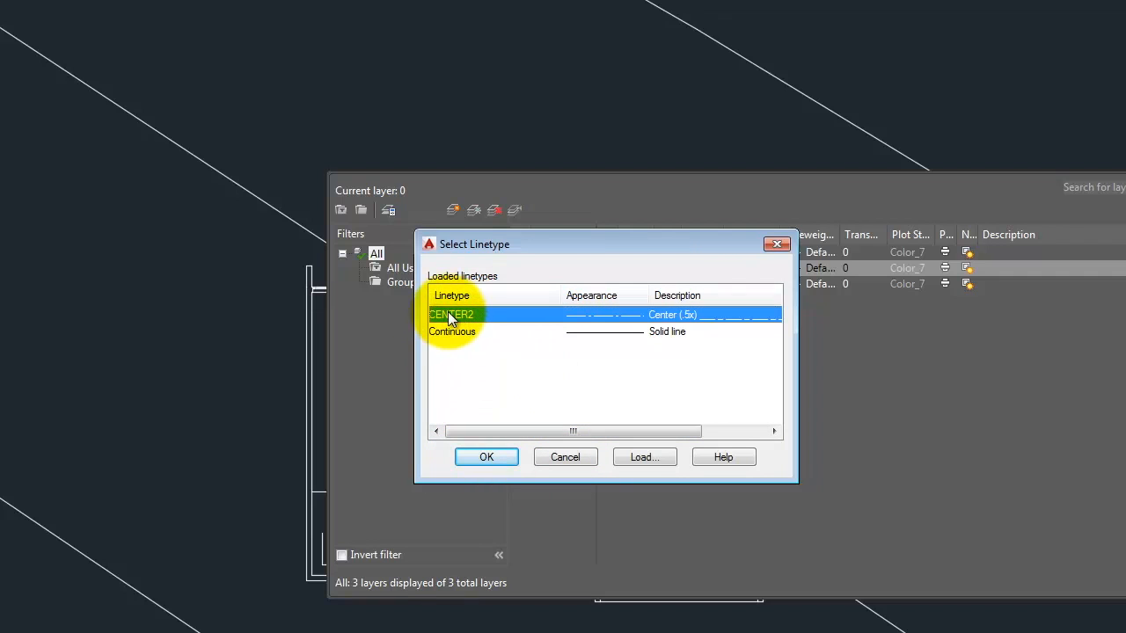
{"action": "left_click", "coordinate": [494, 456]}
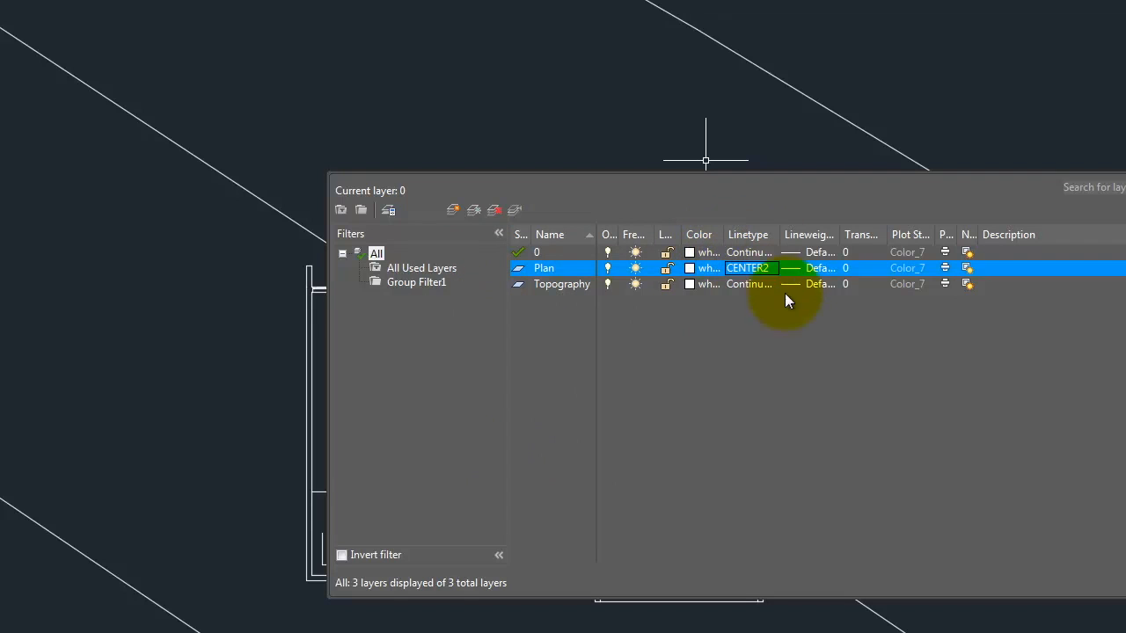
Set the Plan layer's linetype back to Continuous.
{"action": "left_click", "coordinate": [756, 270]}
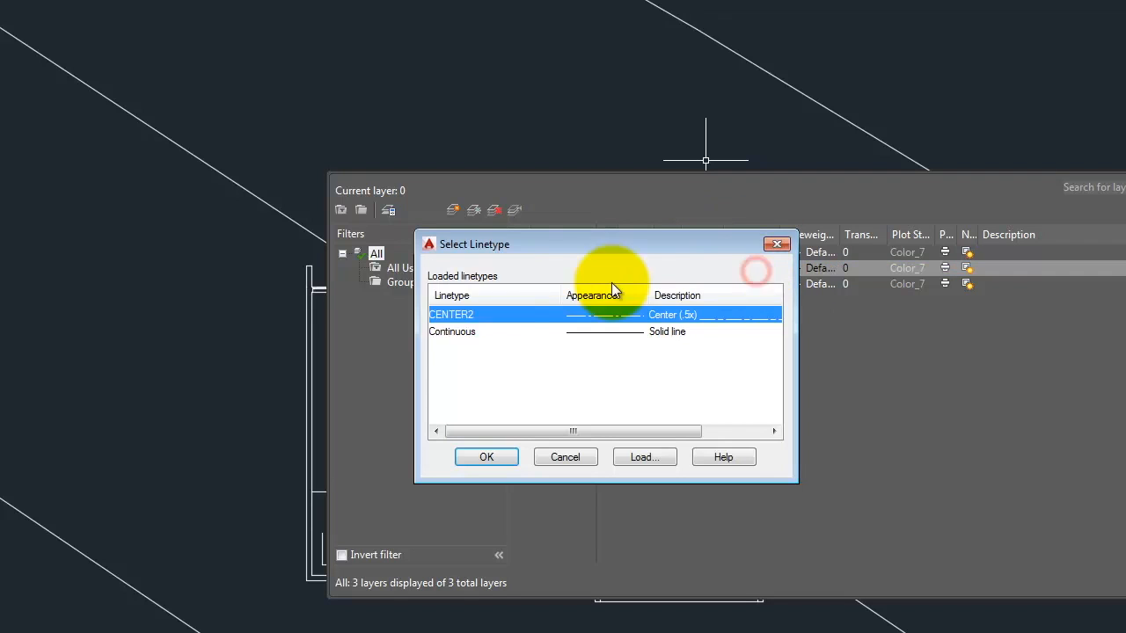
{"action": "left_click", "coordinate": [449, 333]}
{"action": "left_click", "coordinate": [487, 457]}
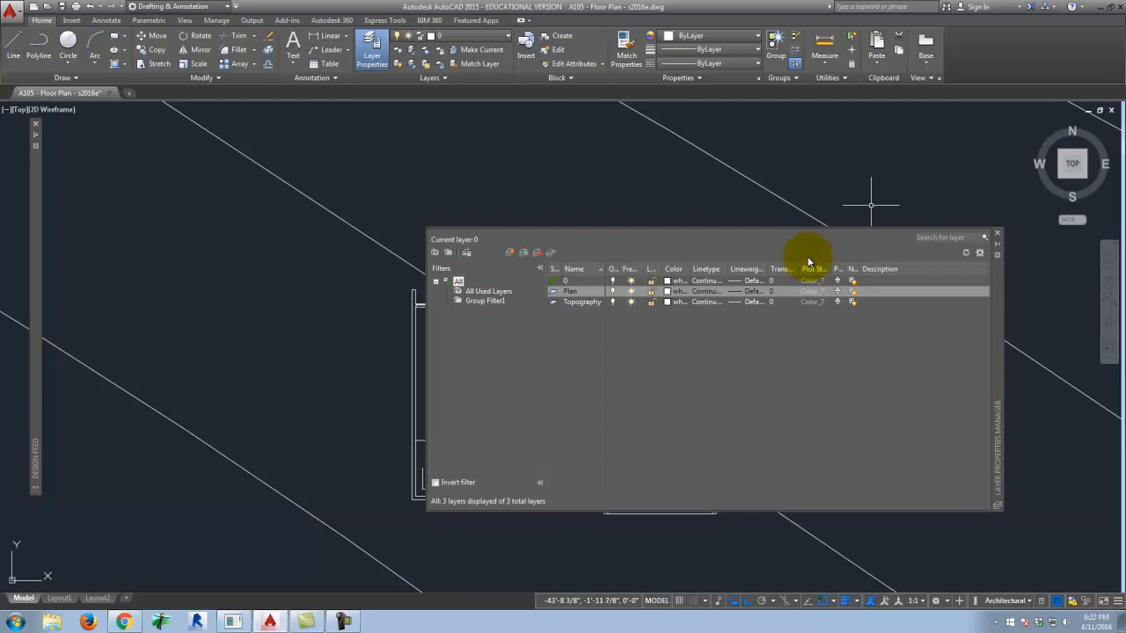
Toggle plotting of the Plan layer off and back on.
{"action": "left_click", "coordinate": [838, 293]}
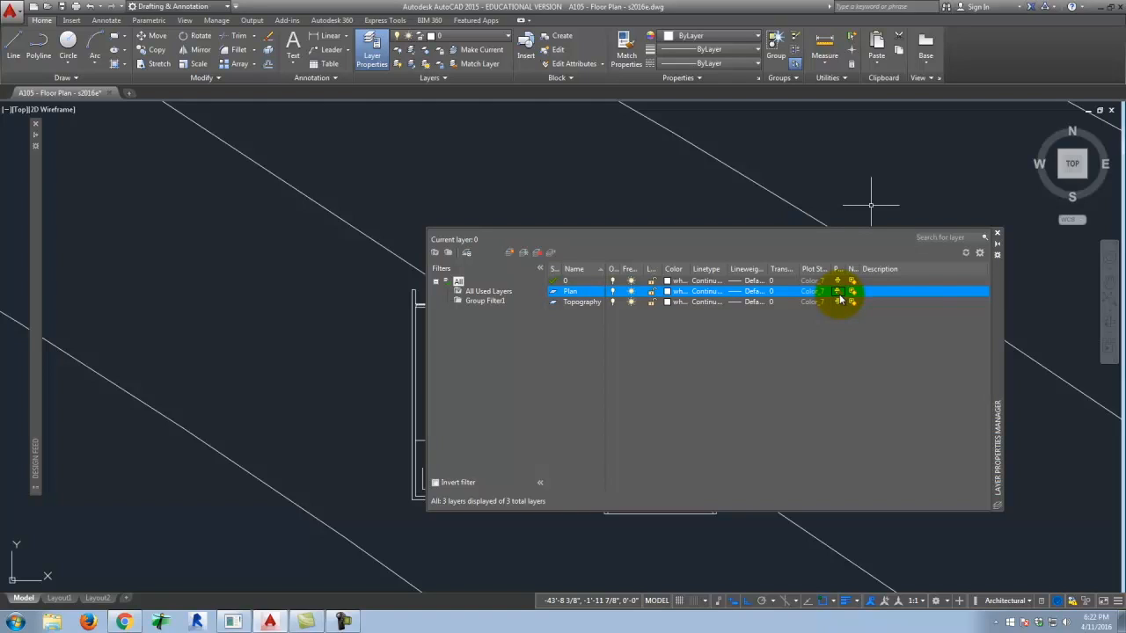
{"action": "left_click", "coordinate": [840, 296]}
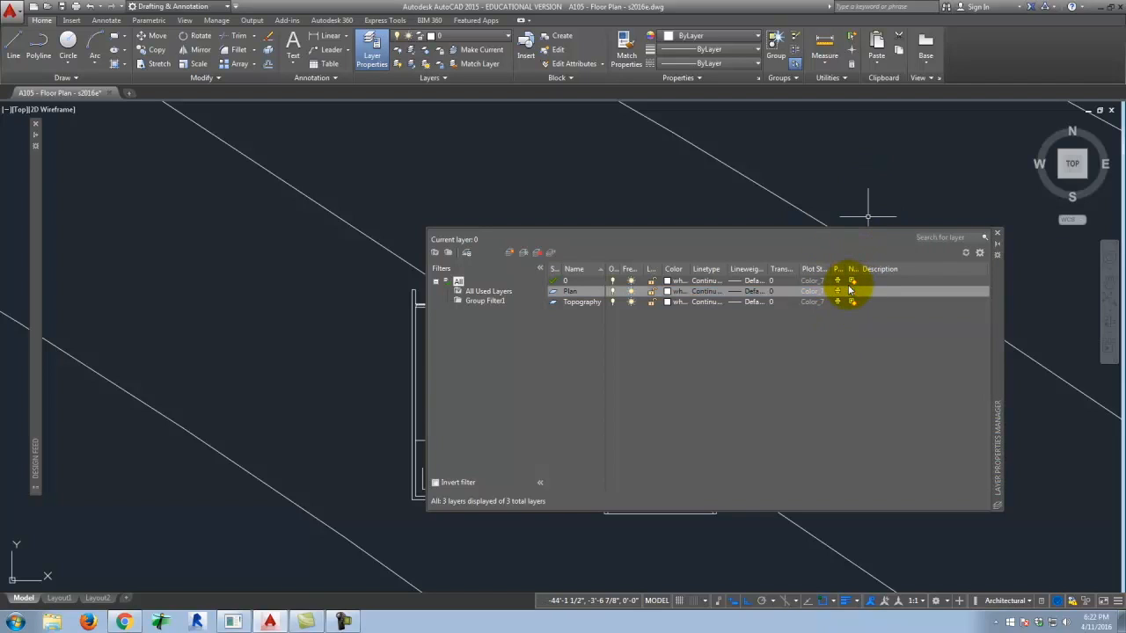
{"action": "left_click", "coordinate": [723, 368]}
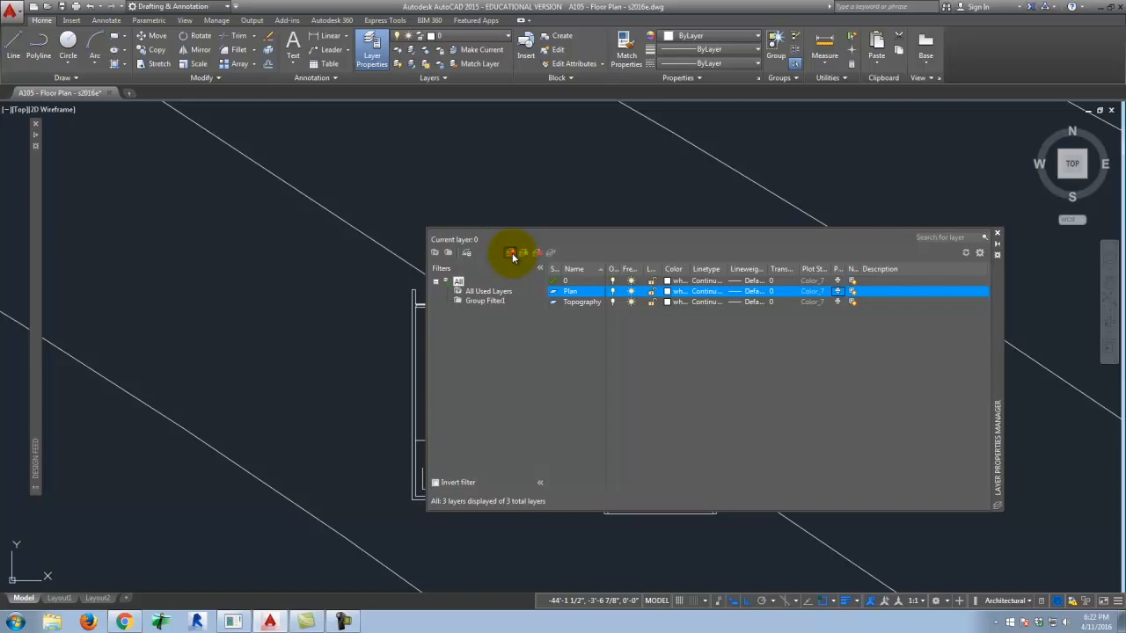
Create two new layers named A-Wall and A-Door.
{"action": "left_click", "coordinate": [511, 254]}
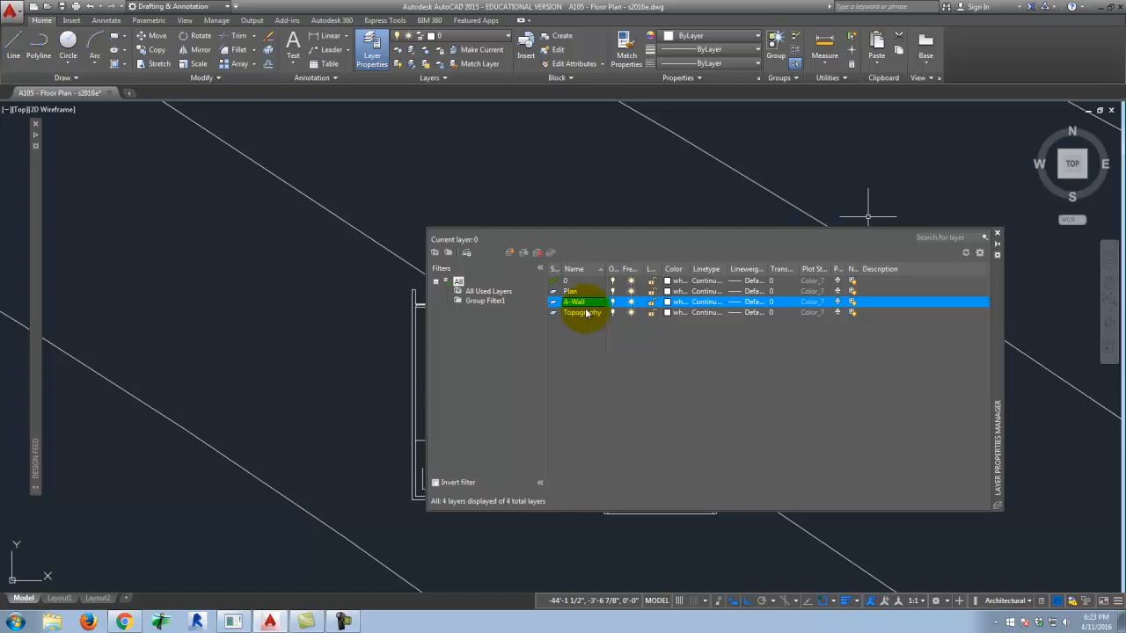
{"action": "left_click", "coordinate": [510, 253]}
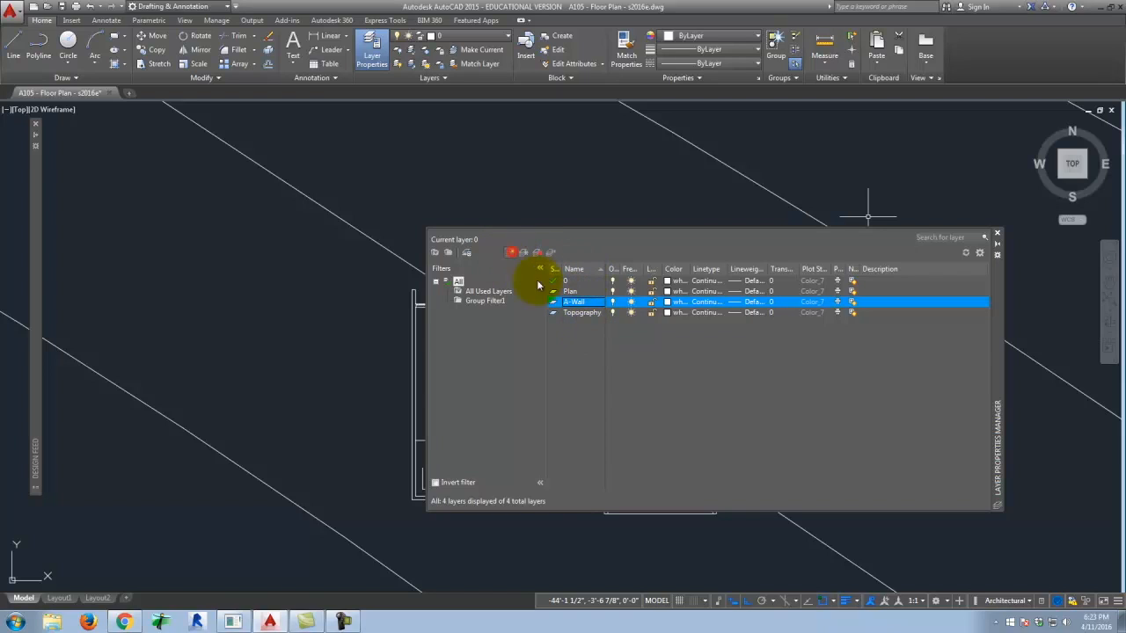
{"action": "type", "text": "A-"}
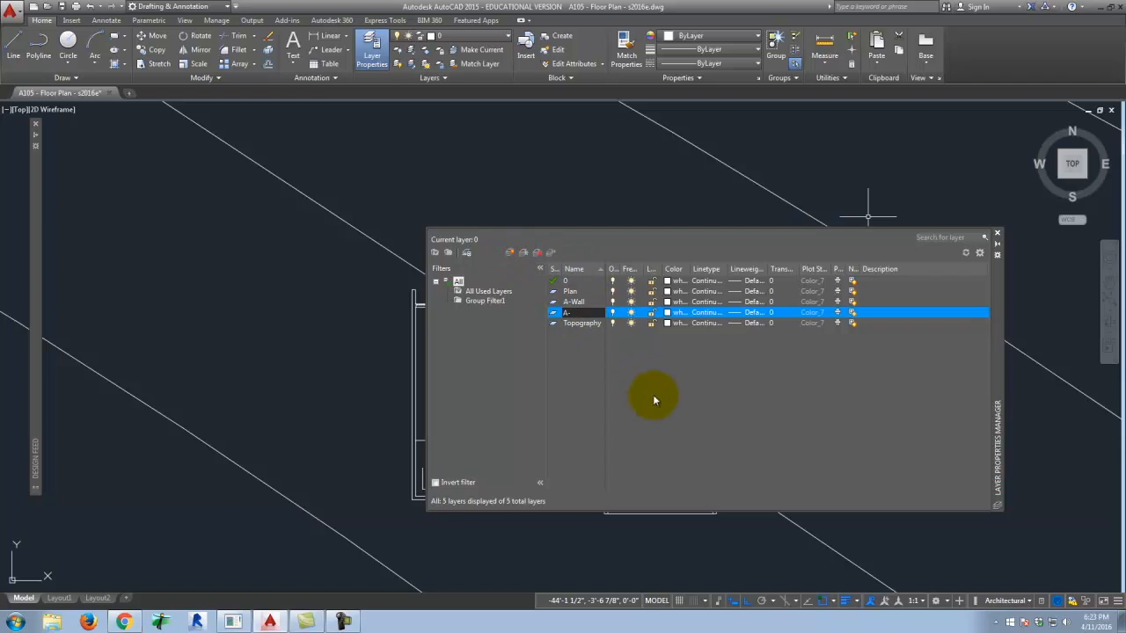
{"action": "type", "text": "Door"}
Create two more layers named A-Window and A-Fixtures.
{"action": "left_click", "coordinate": [510, 254]}
{"action": "type", "text": "A"}
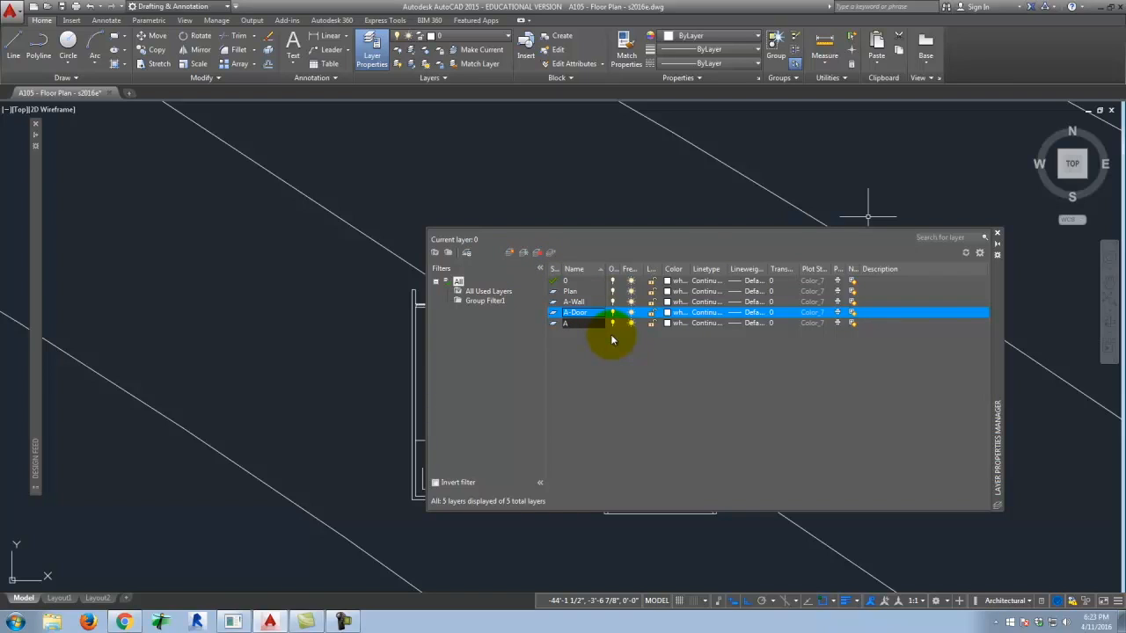
{"action": "type", "text": "-Window"}
{"action": "key", "text": "BackSpace"}
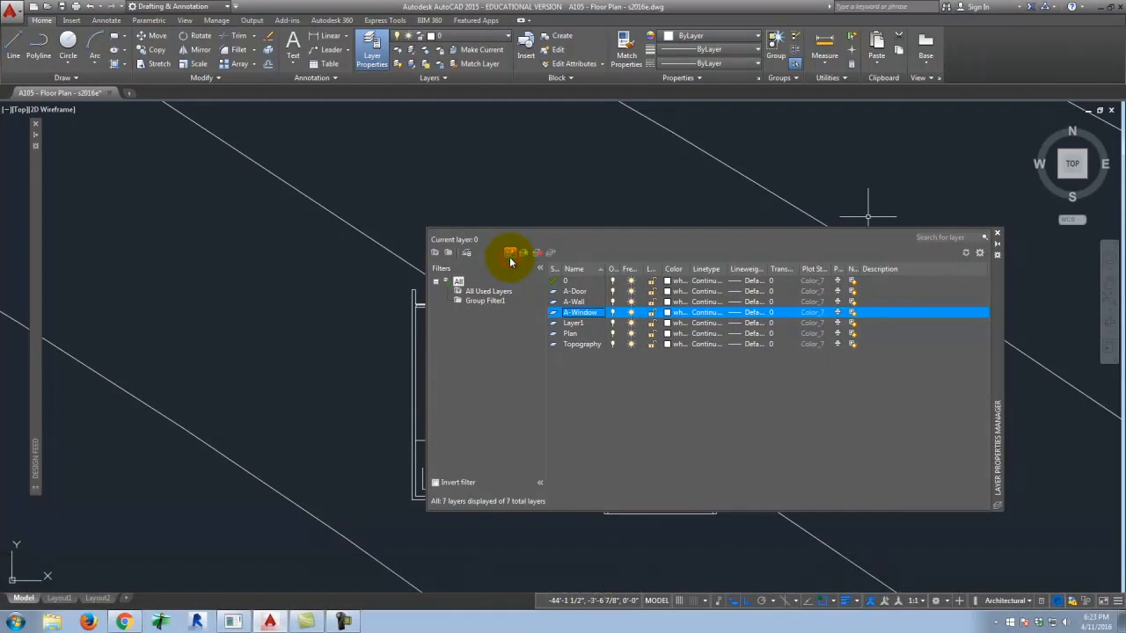
{"action": "left_click", "coordinate": [572, 324]}
{"action": "left_click", "coordinate": [572, 323]}
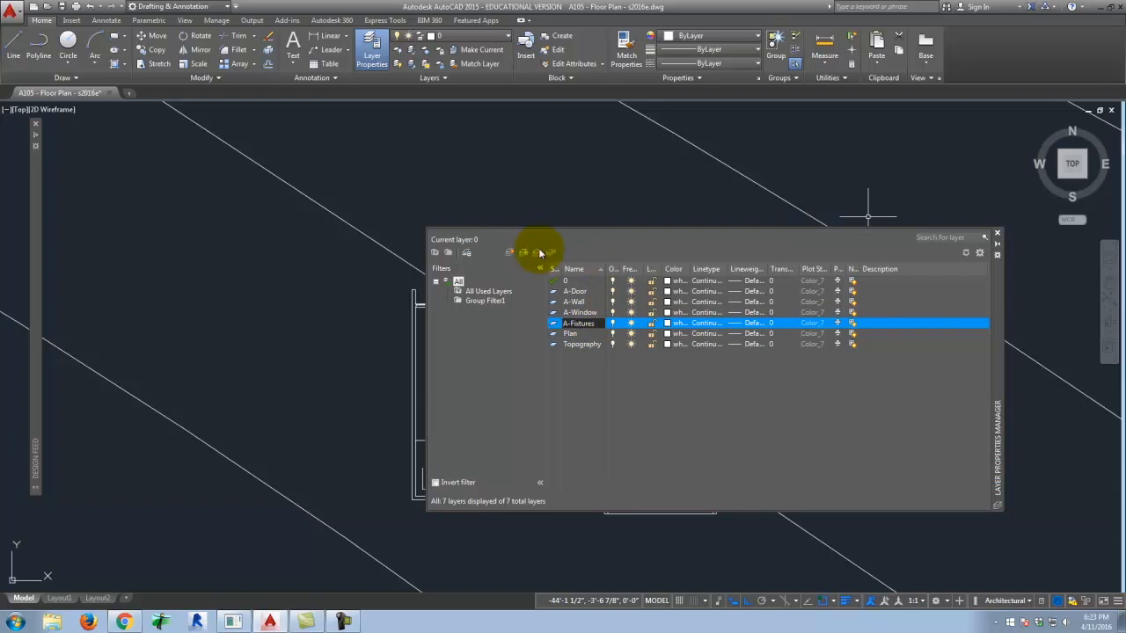
Create the layers A-Furn and A-Finishes, and close the Layer Properties Manager.
{"action": "left_click", "coordinate": [510, 254]}
{"action": "type", "text": "A-Furn"}
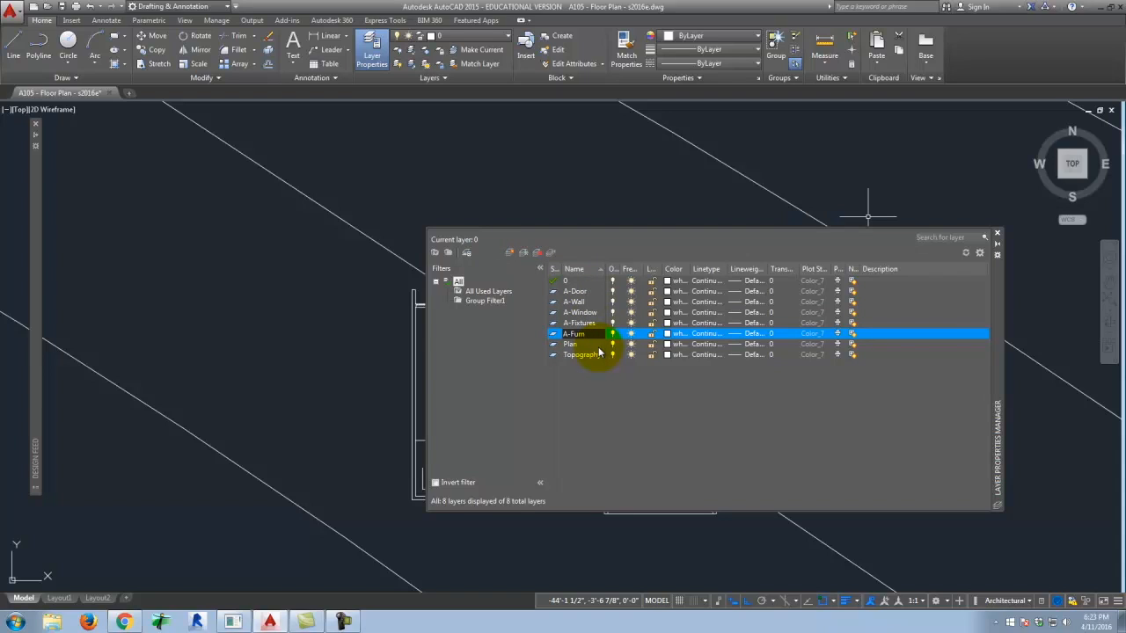
{"action": "left_click", "coordinate": [510, 252]}
{"action": "type", "text": "A-Finishes"}
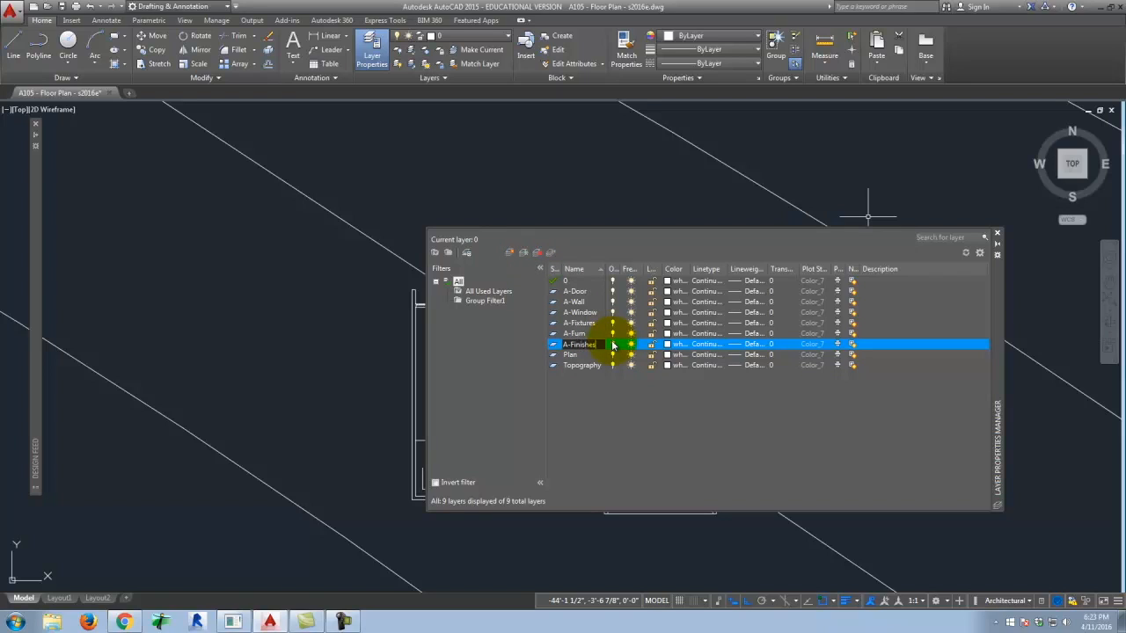
{"action": "key", "text": "Return"}
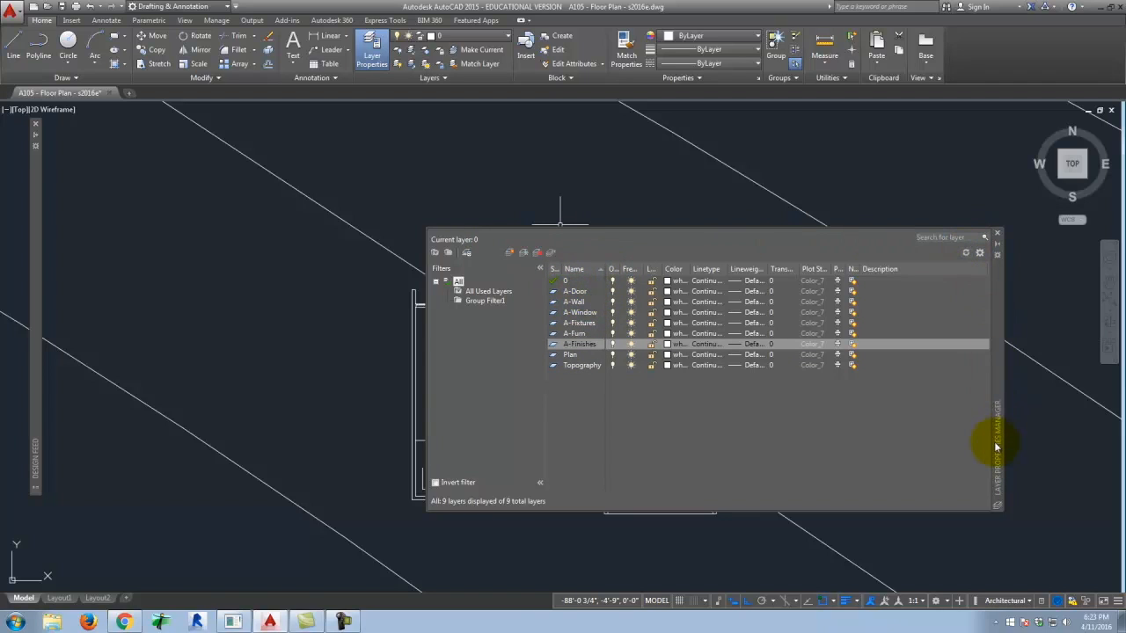
{"action": "left_click", "coordinate": [998, 235]}
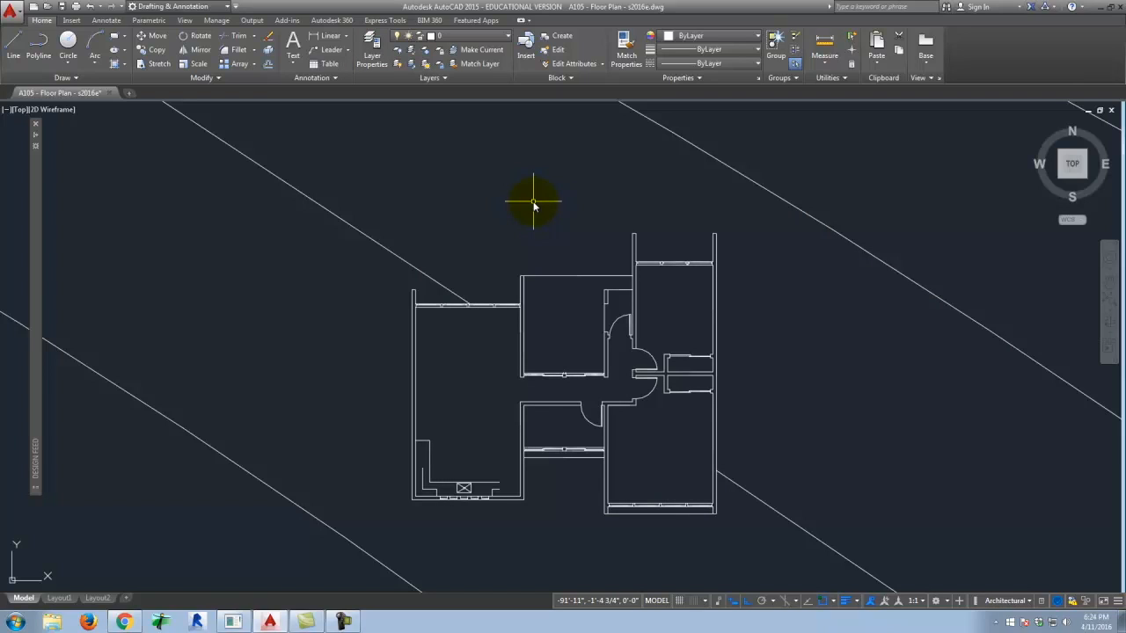
Select the wall lines around the open north end of the upper-right room.
{"action": "scroll", "coordinate": [731, 236], "scroll_direction": "up", "scroll_amount": 4}
{"action": "left_click", "coordinate": [722, 252]}
{"action": "left_click", "coordinate": [649, 213]}
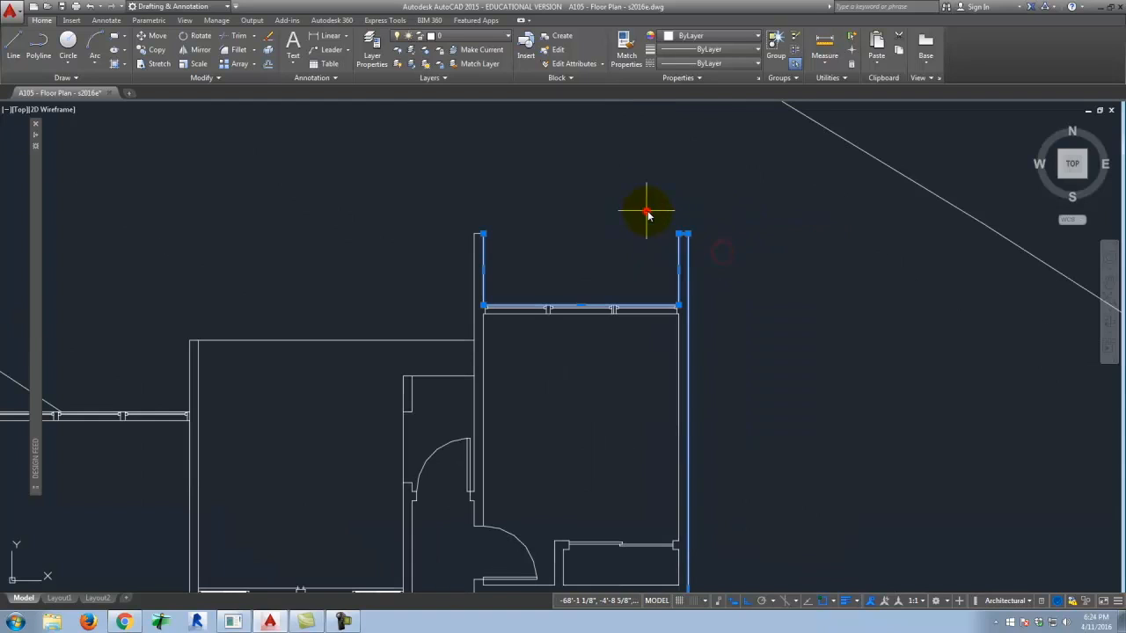
{"action": "left_click", "coordinate": [513, 253]}
{"action": "left_click", "coordinate": [412, 213]}
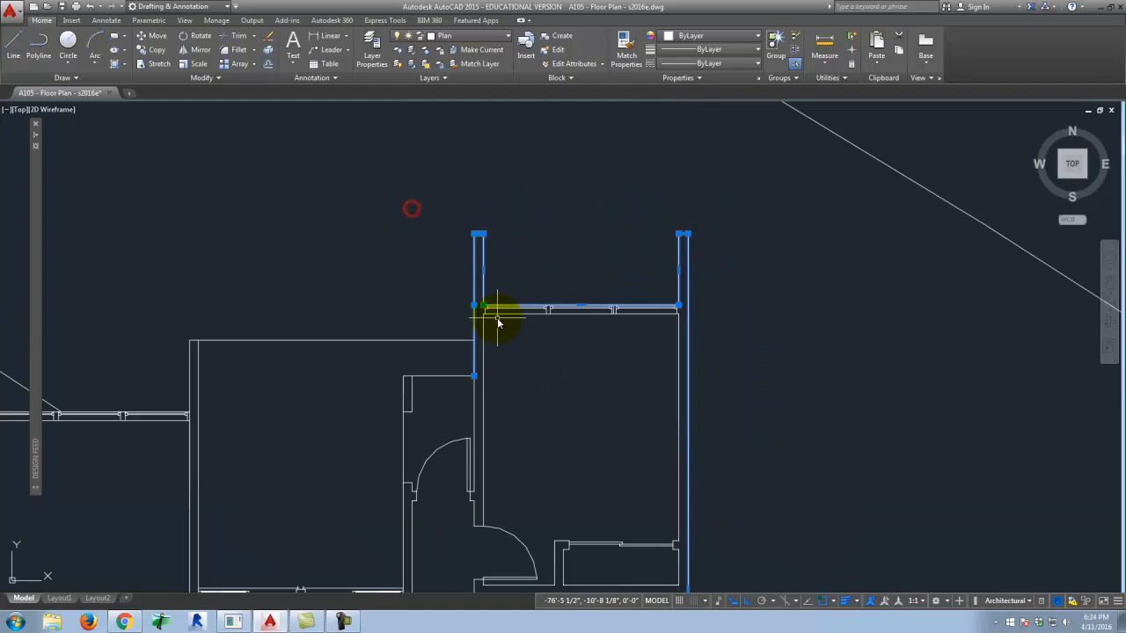
Add the upper-right room's window jambs, mullions and inner wall lines to the selection, leaving out the window frames and glazing.
{"action": "scroll", "coordinate": [495, 320], "scroll_direction": "up", "scroll_amount": 8}
{"action": "left_click", "coordinate": [368, 195]}
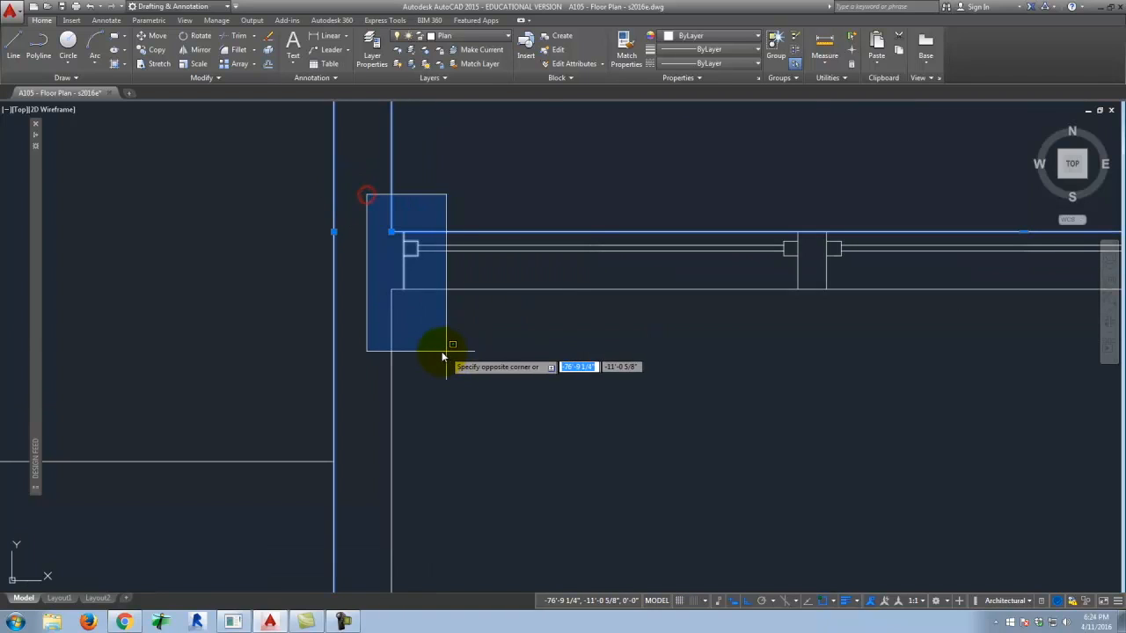
{"action": "left_click", "coordinate": [407, 326]}
{"action": "left_click", "coordinate": [529, 333]}
{"action": "left_click", "coordinate": [382, 293]}
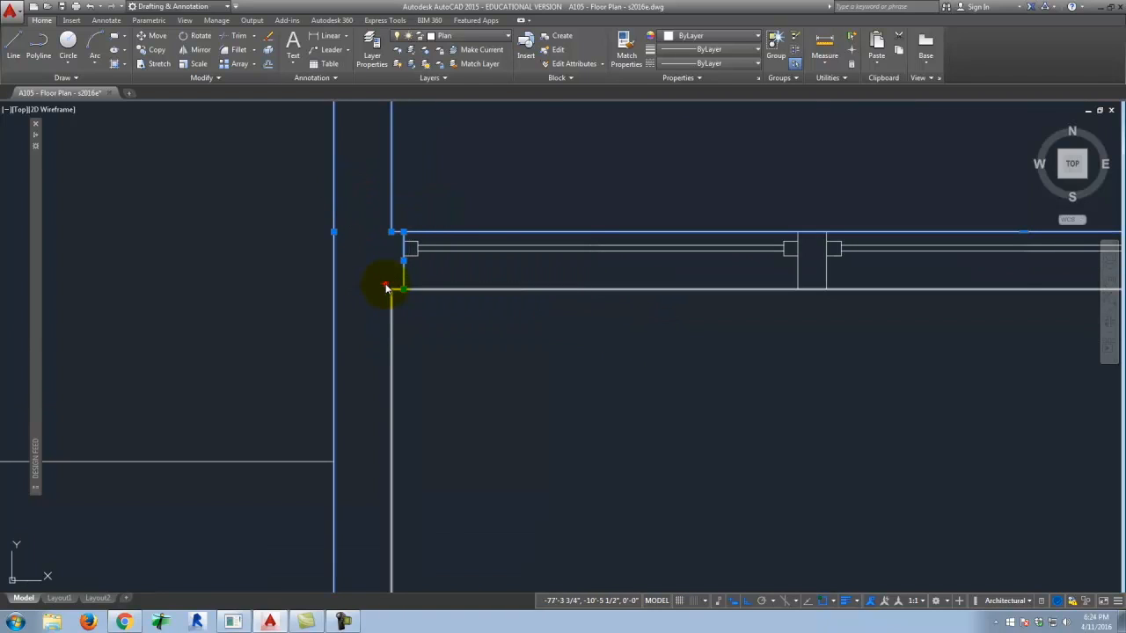
{"action": "left_click", "coordinate": [876, 319]}
{"action": "left_click", "coordinate": [762, 282]}
{"action": "scroll", "coordinate": [593, 319], "scroll_direction": "down", "scroll_amount": 4}
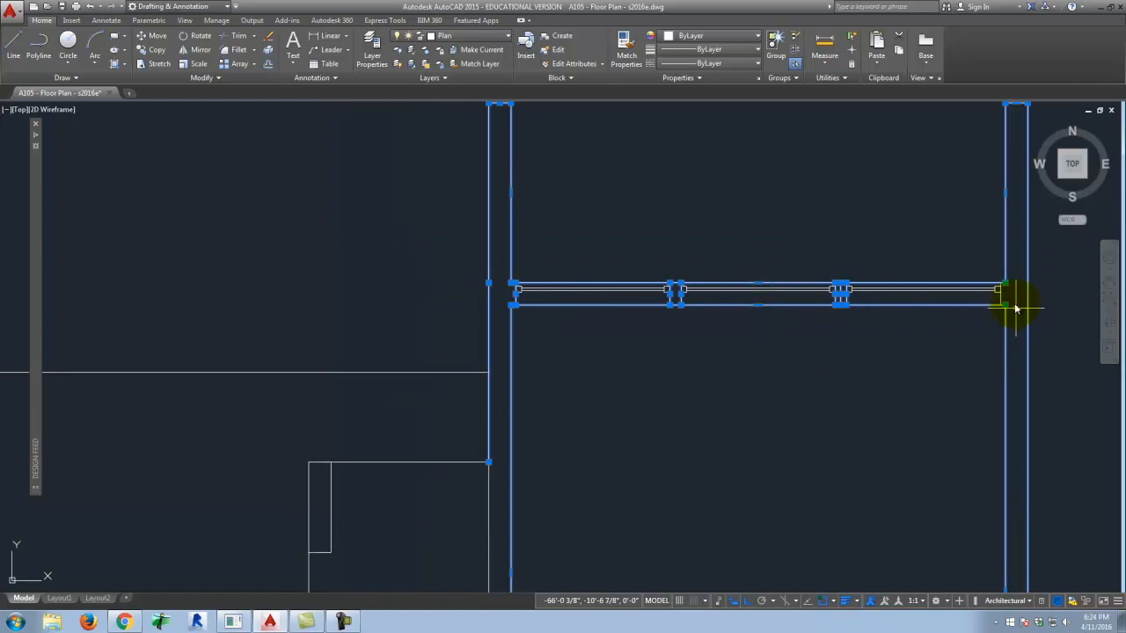
{"action": "scroll", "coordinate": [1016, 307], "scroll_direction": "up", "scroll_amount": 4}
{"action": "scroll", "coordinate": [880, 226], "scroll_direction": "down", "scroll_amount": 5}
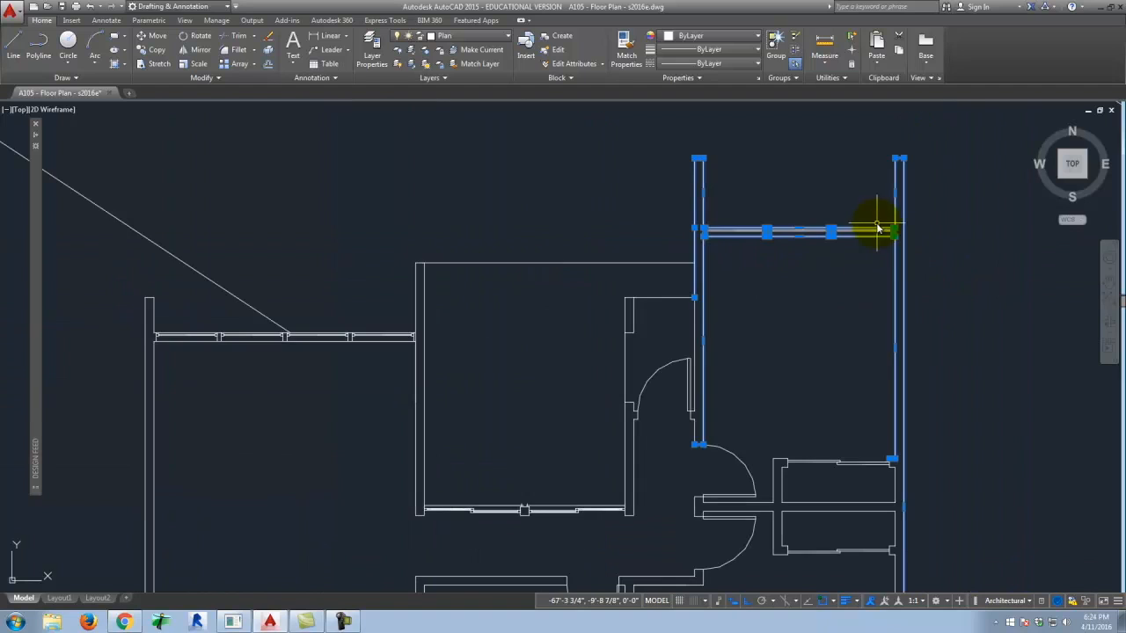
Add the upper closet's walls and both door jambs to the selection, leaving out its sliding doors.
{"action": "scroll", "coordinate": [906, 469], "scroll_direction": "up", "scroll_amount": 3}
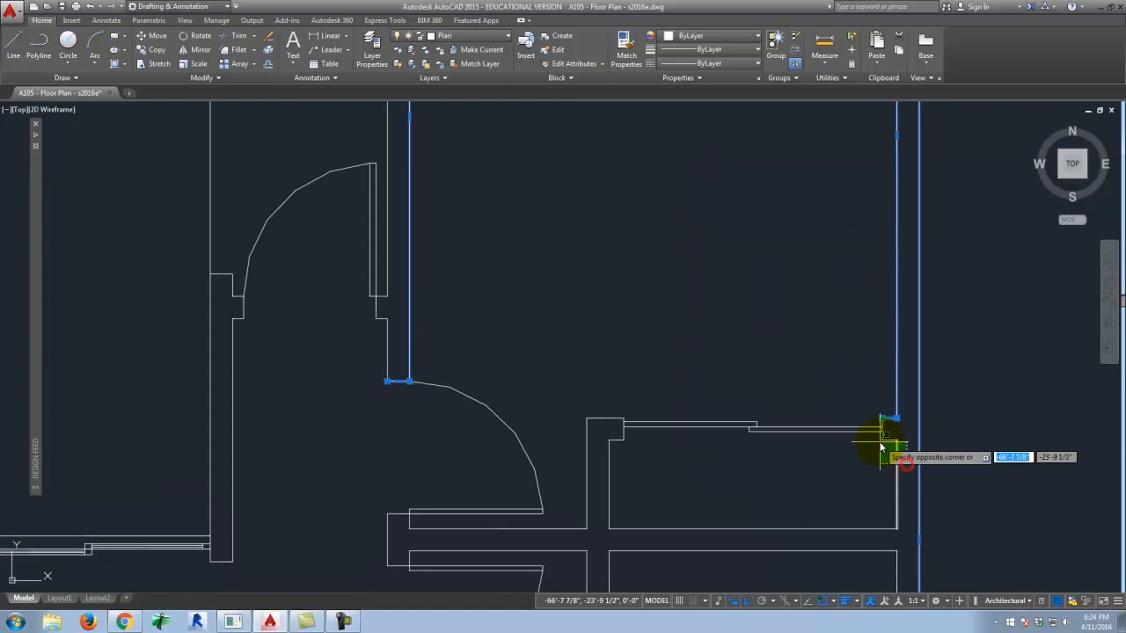
{"action": "scroll", "coordinate": [874, 322], "scroll_direction": "down", "scroll_amount": 2}
{"action": "left_click", "coordinate": [898, 476]}
{"action": "left_click", "coordinate": [724, 428]}
{"action": "left_click", "coordinate": [729, 422]}
{"action": "left_click", "coordinate": [681, 369]}
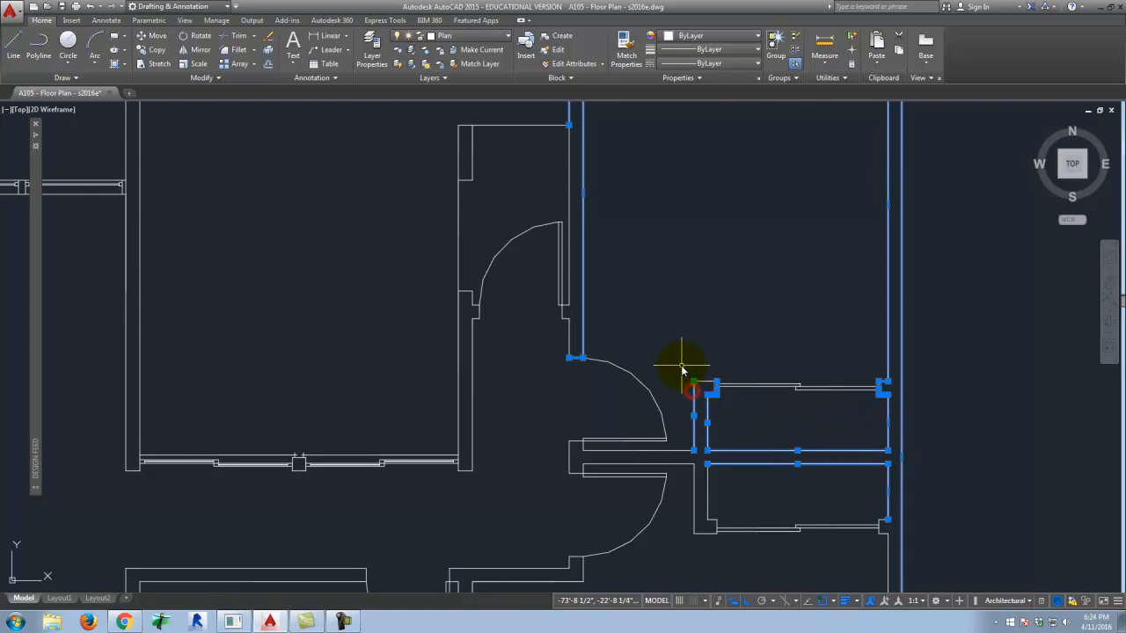
Add the wall end and the two partition lines between the bedroom doors to the selection, keeping the door leaves out.
{"action": "left_click", "coordinate": [559, 439]}
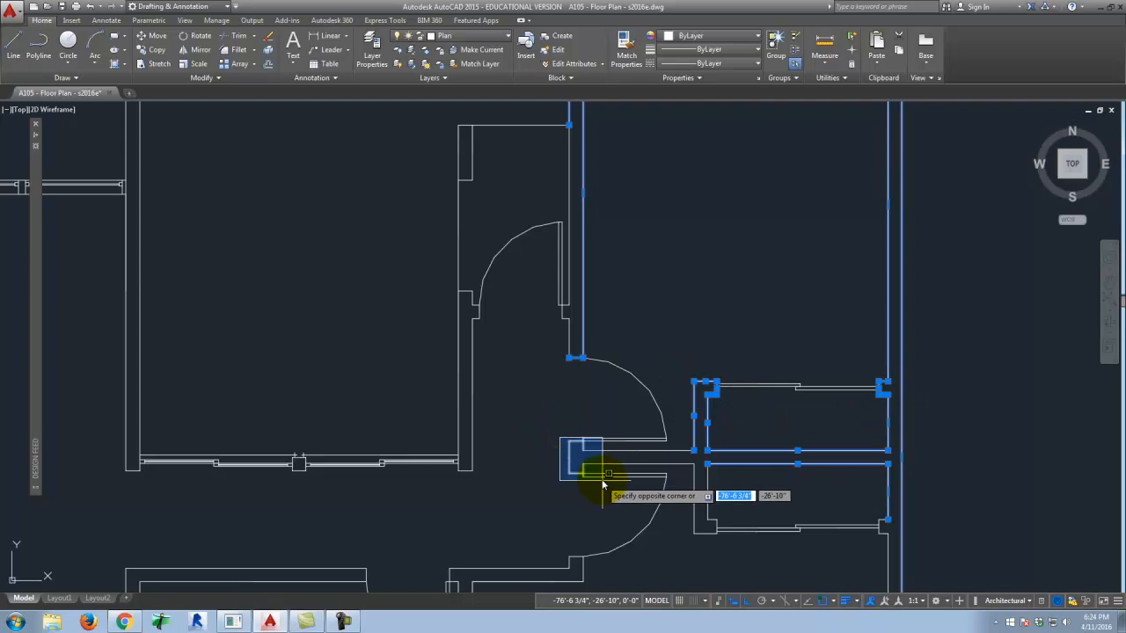
{"action": "left_click", "coordinate": [599, 463]}
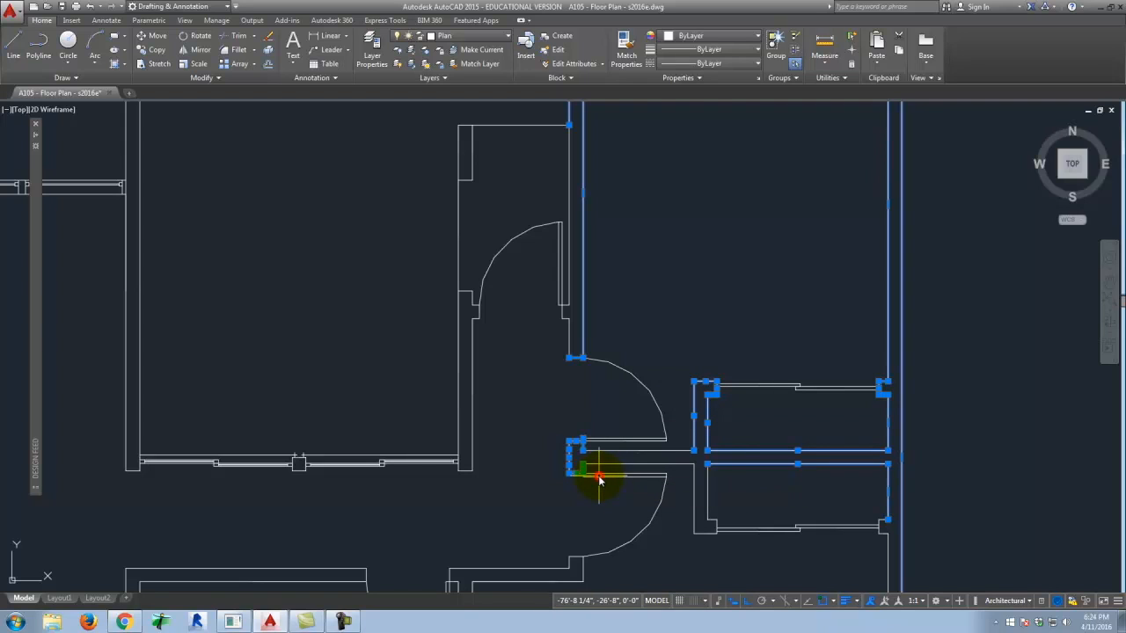
{"action": "scroll", "coordinate": [598, 453], "scroll_direction": "up", "scroll_amount": 3}
{"action": "left_click", "coordinate": [576, 426], "text": "shift"}
{"action": "left_click", "coordinate": [516, 378], "text": "shift"}
{"action": "scroll", "coordinate": [578, 440], "scroll_direction": "down", "scroll_amount": 3}
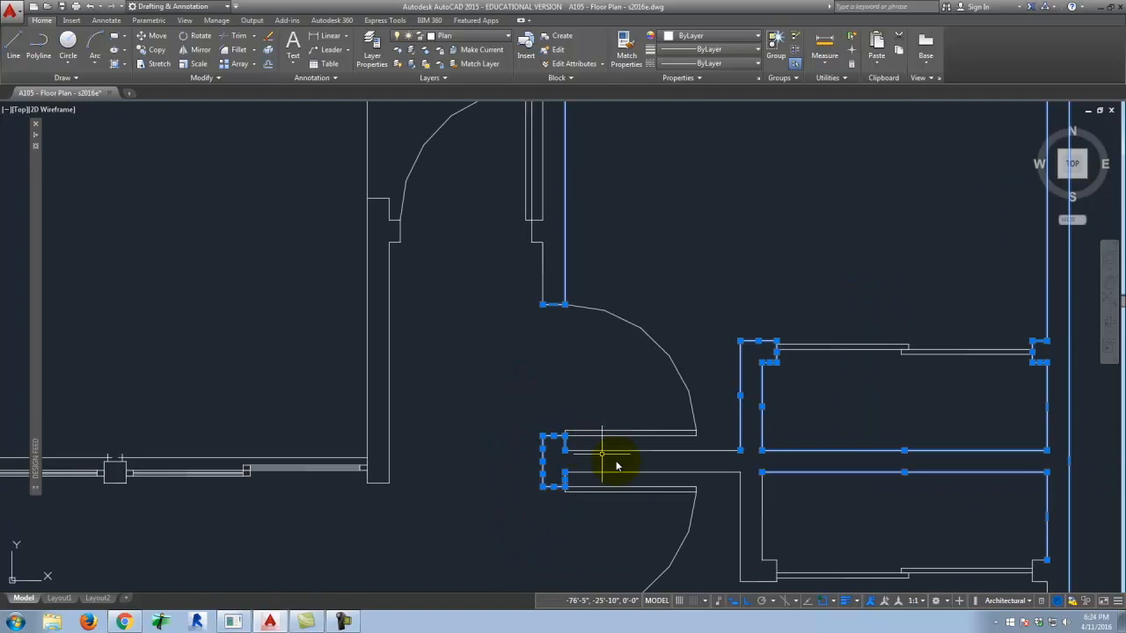
{"action": "left_click", "coordinate": [637, 479]}
{"action": "left_click", "coordinate": [614, 446]}
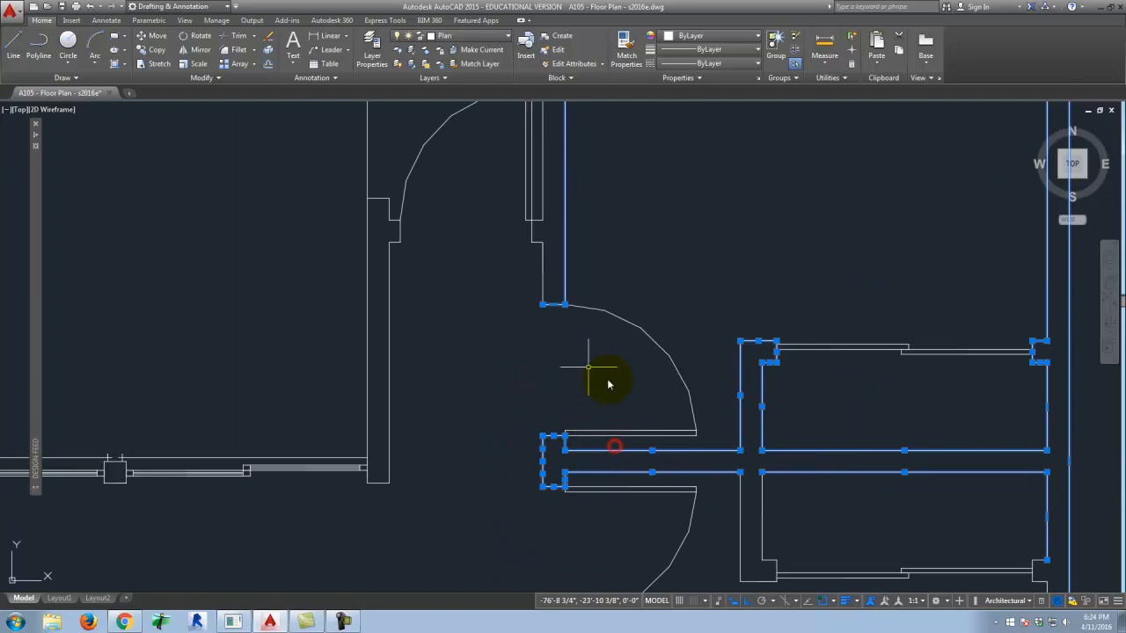
Add the lower closet's west wall and adjoining door jamb to the selection.
{"action": "scroll", "coordinate": [683, 427], "scroll_direction": "down", "scroll_amount": 5}
{"action": "scroll", "coordinate": [660, 379], "scroll_direction": "up", "scroll_amount": 5}
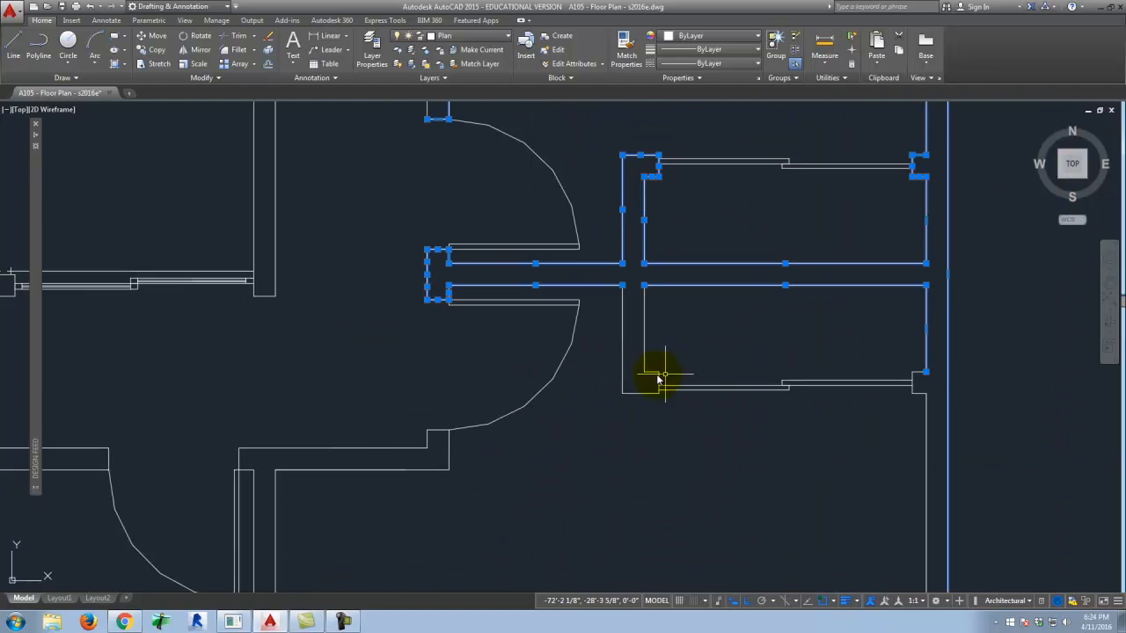
{"action": "left_click", "coordinate": [671, 379]}
{"action": "left_click", "coordinate": [615, 322]}
{"action": "left_click", "coordinate": [647, 406]}
{"action": "left_click", "coordinate": [633, 377]}
Add the lower closet's east jamb and the lower-right room's wall lines beside its entry door to the selection.
{"action": "scroll", "coordinate": [690, 323], "scroll_direction": "down", "scroll_amount": 3}
{"action": "scroll", "coordinate": [799, 364], "scroll_direction": "up", "scroll_amount": 3}
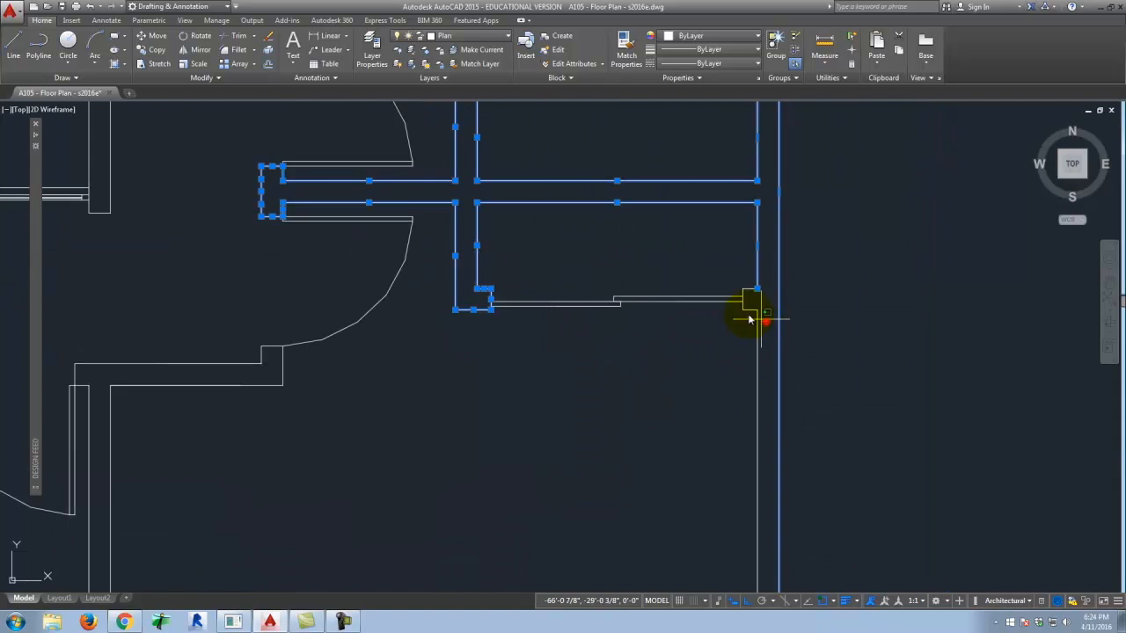
{"action": "left_click", "coordinate": [726, 307]}
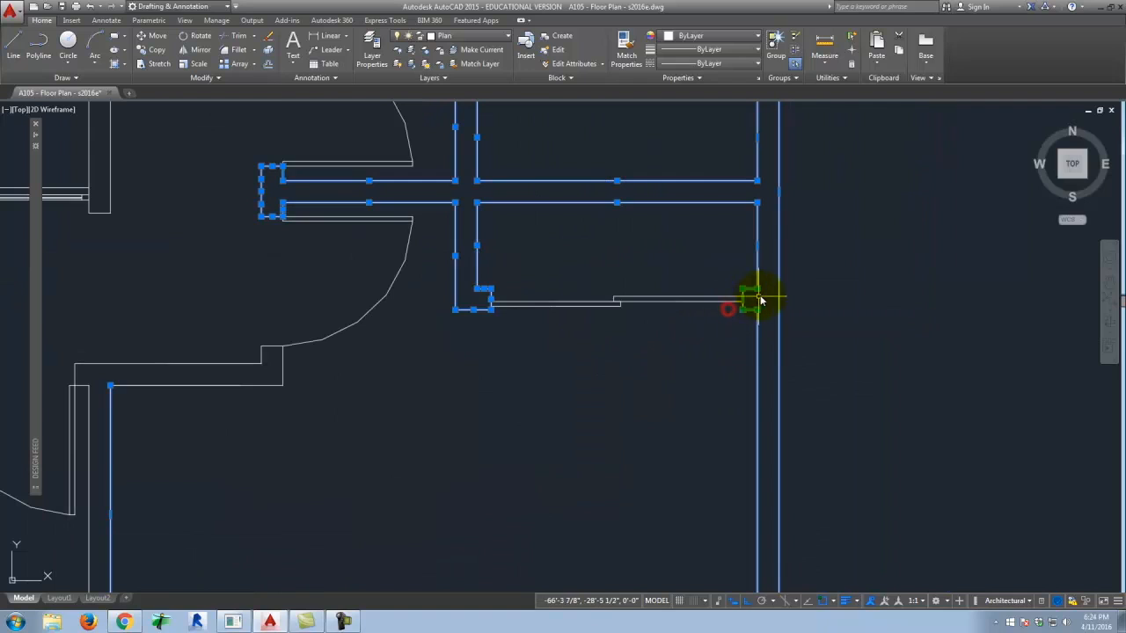
{"action": "left_click", "coordinate": [309, 401]}
{"action": "left_click", "coordinate": [222, 360]}
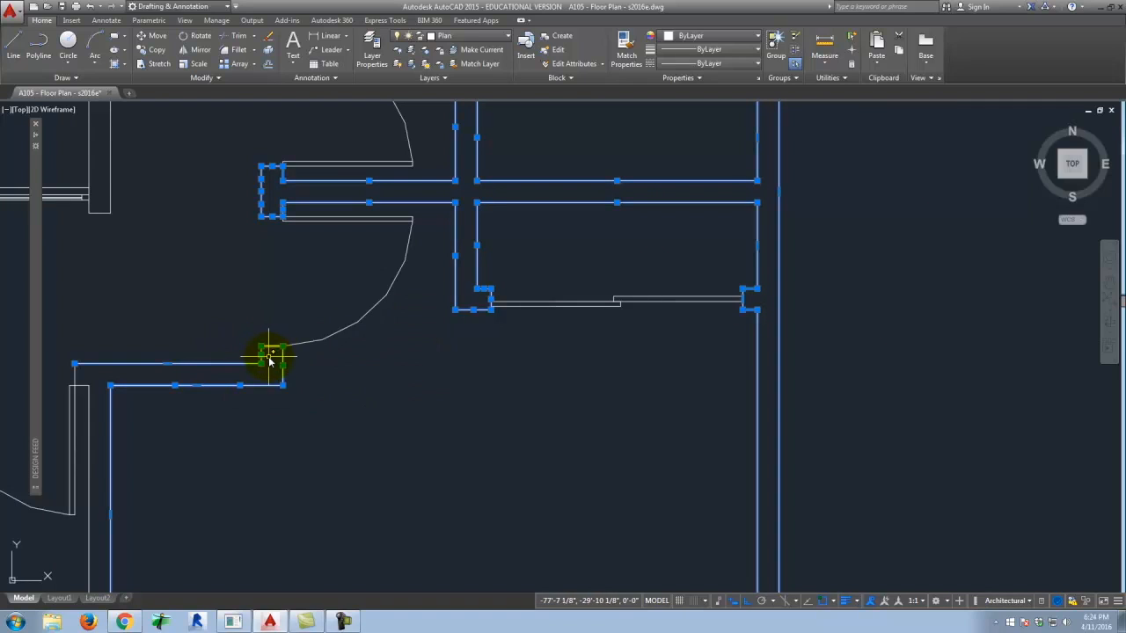
Add the lower-right room's west entry door jamb and the short wall line at the room's northwest corner to the selection.
{"action": "left_click", "coordinate": [252, 335]}
{"action": "left_click", "coordinate": [95, 365]}
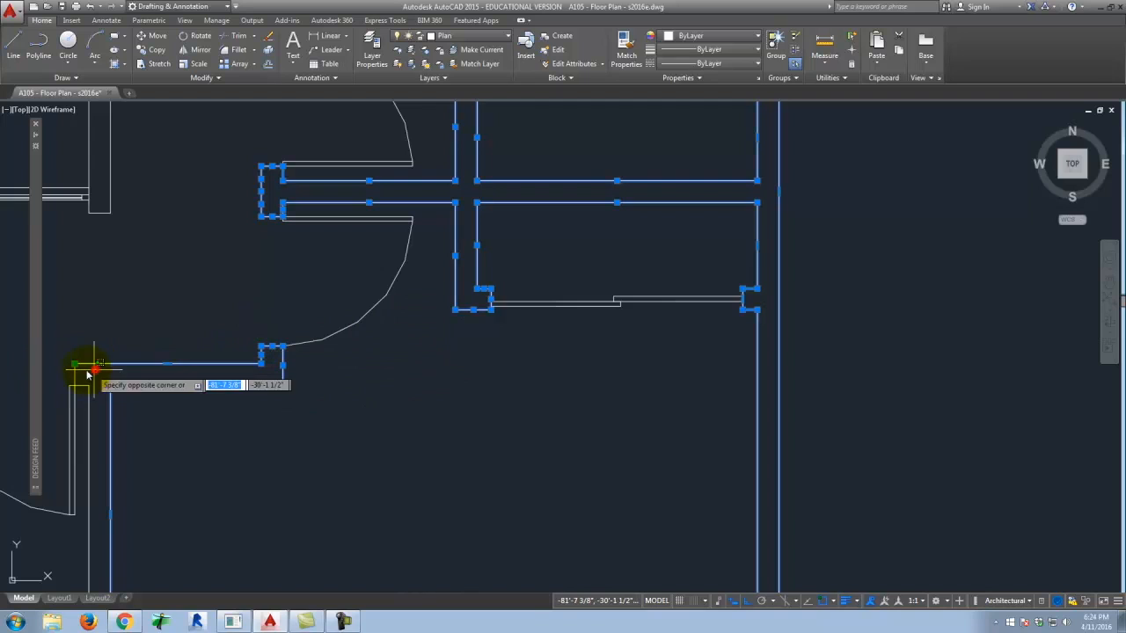
{"action": "left_click", "coordinate": [68, 352]}
{"action": "left_click", "coordinate": [99, 394]}
{"action": "left_click", "coordinate": [86, 376]}
{"action": "scroll", "coordinate": [331, 251], "scroll_direction": "down", "scroll_amount": 4}
{"action": "scroll", "coordinate": [304, 332], "scroll_direction": "up", "scroll_amount": 4}
{"action": "scroll", "coordinate": [337, 348], "scroll_direction": "down", "scroll_amount": 2}
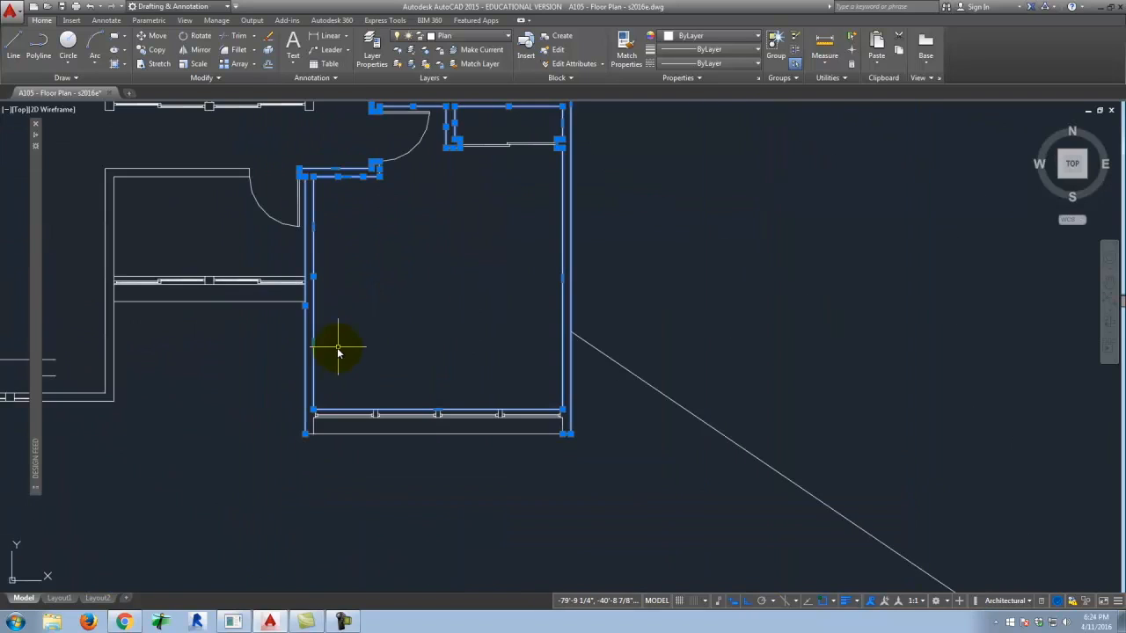
Add the jamb and divider lines between the four windows of the lower-right room's south wall, leaving out the window frames.
{"action": "scroll", "coordinate": [311, 431], "scroll_direction": "up", "scroll_amount": 4}
{"action": "left_click", "coordinate": [304, 379]}
{"action": "left_click", "coordinate": [310, 407]}
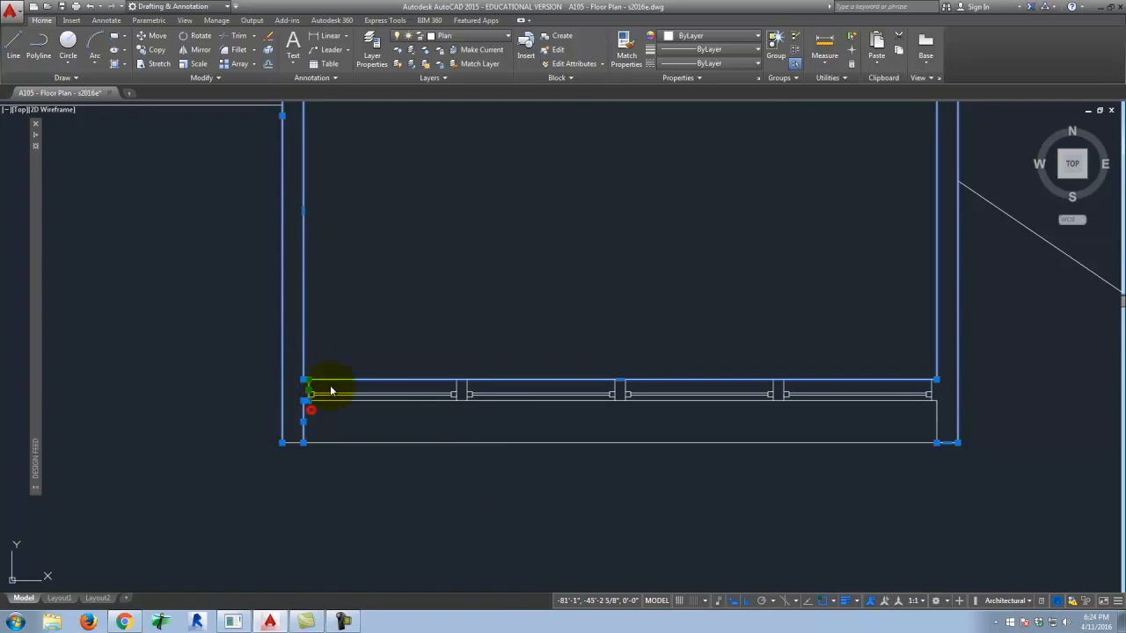
{"action": "left_click", "coordinate": [439, 358]}
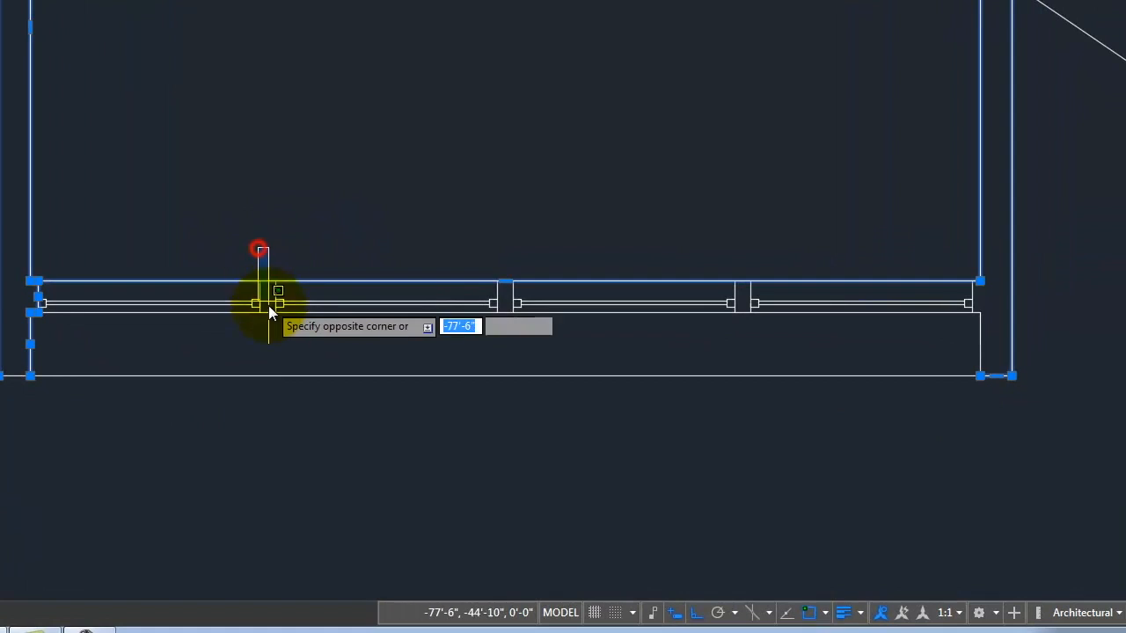
{"action": "left_click", "coordinate": [277, 322]}
{"action": "left_click", "coordinate": [495, 252]}
{"action": "left_click", "coordinate": [516, 329]}
{"action": "left_click", "coordinate": [646, 257]}
{"action": "left_click", "coordinate": [726, 248]}
{"action": "left_click", "coordinate": [785, 284]}
{"action": "left_click", "coordinate": [653, 244]}
{"action": "left_click", "coordinate": [998, 291]}
Add the outer line of the south window wall and the short wall return at its east end to the selection.
{"action": "left_click", "coordinate": [908, 251]}
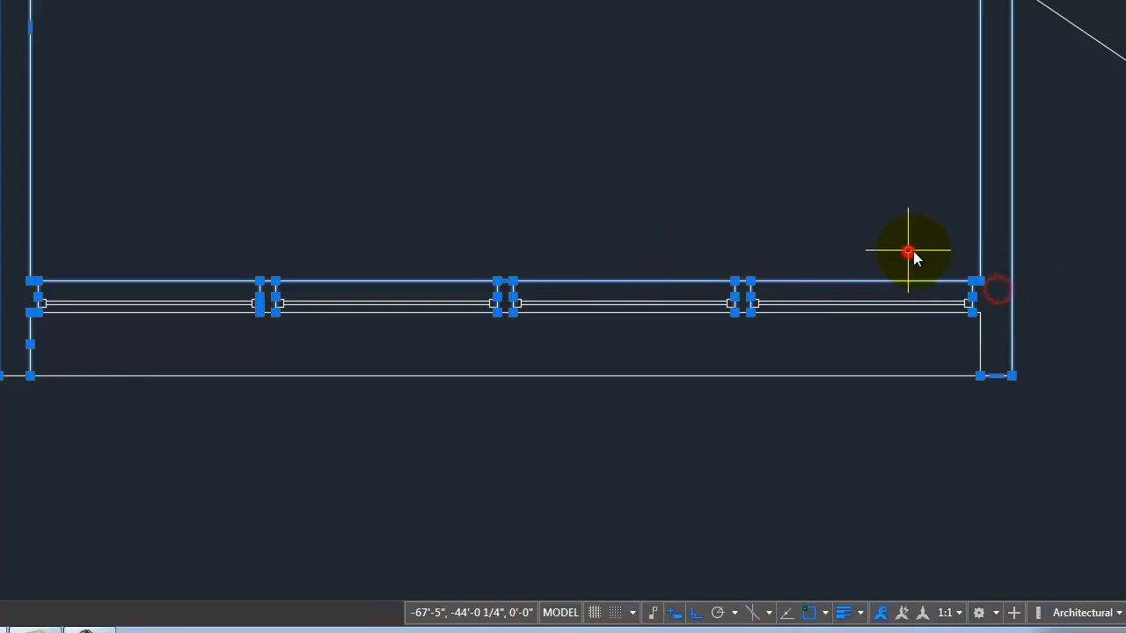
{"action": "left_click", "coordinate": [909, 314]}
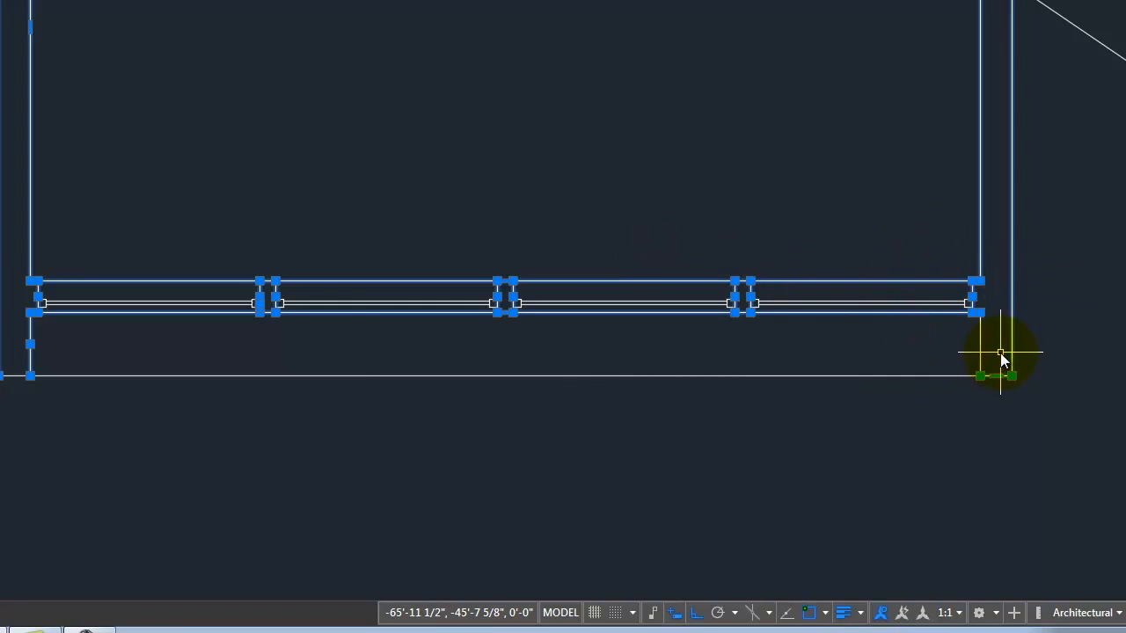
{"action": "left_click", "coordinate": [1000, 353]}
{"action": "left_click", "coordinate": [38, 326]}
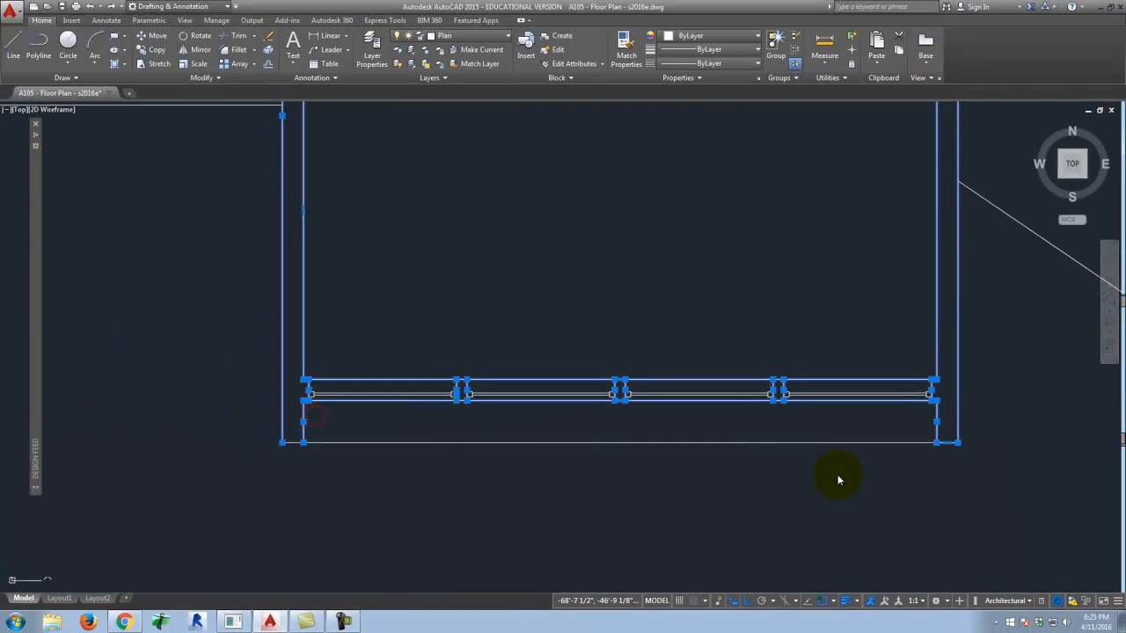
Assign the selected wall lines to the A-Wall layer and check the layer of the upper-right room's inner wall line.
{"action": "scroll", "coordinate": [838, 480], "scroll_direction": "down", "scroll_amount": 6}
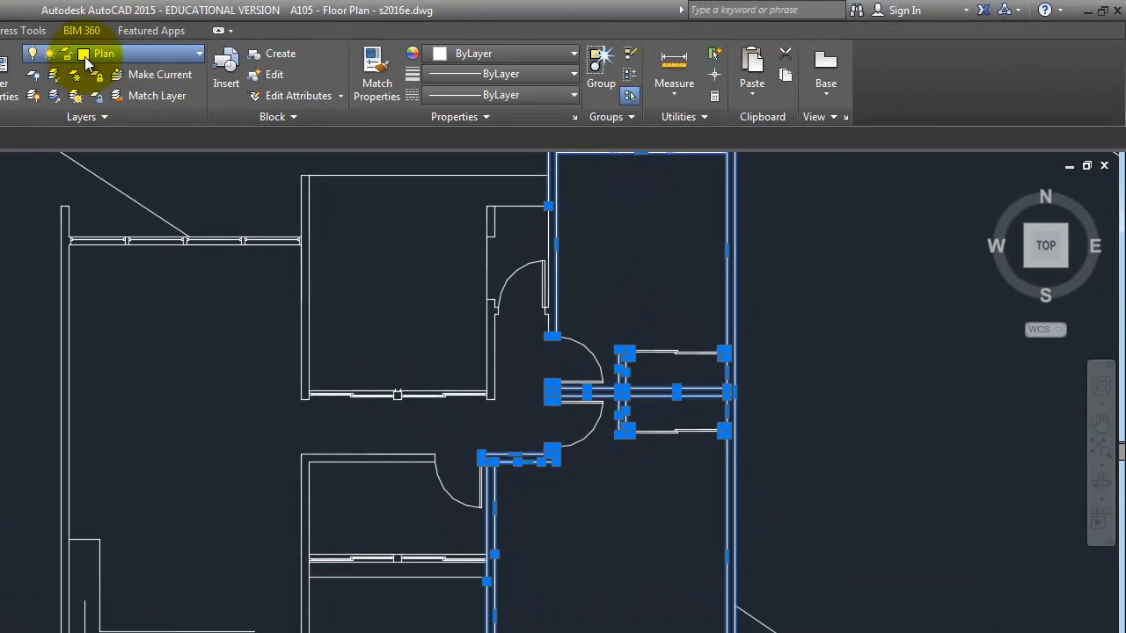
{"action": "key", "text": "Escape"}
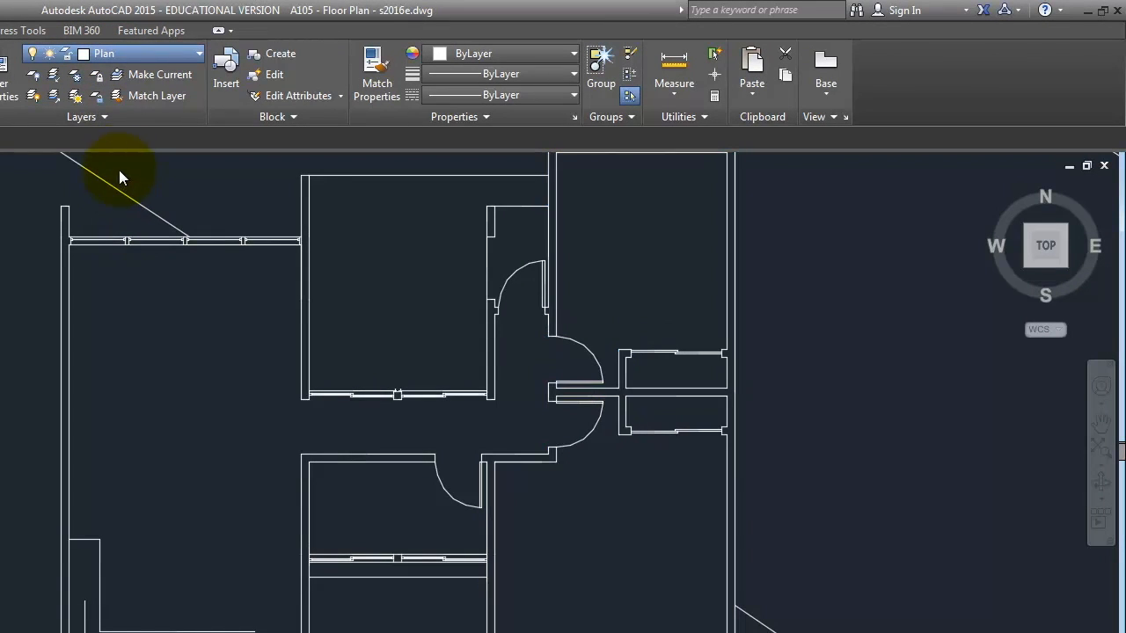
{"action": "left_click", "coordinate": [128, 184]}
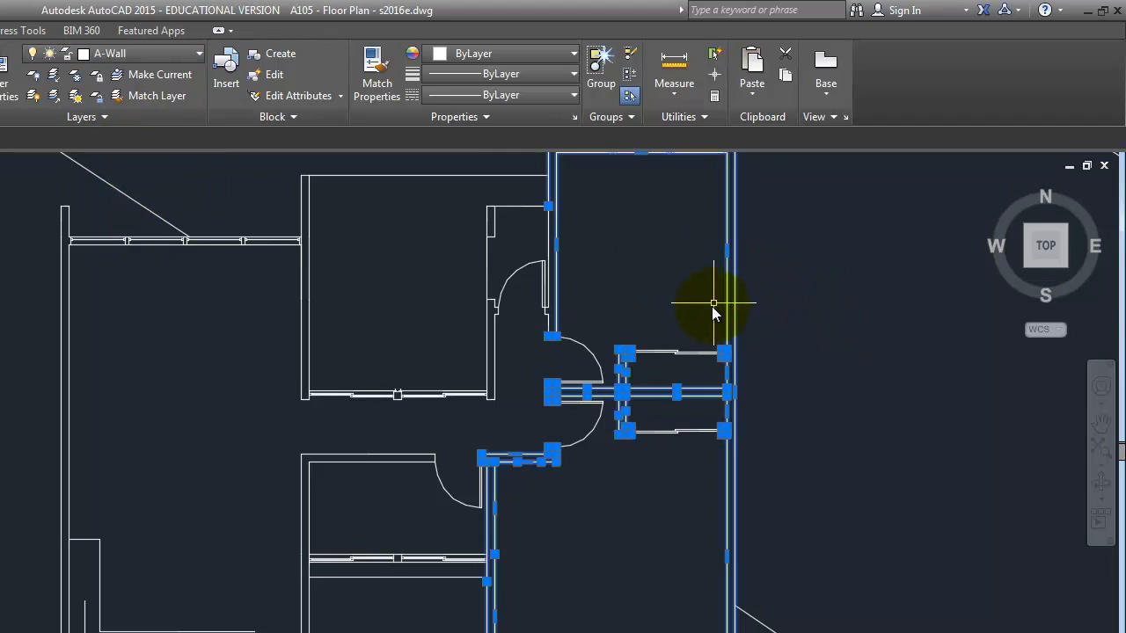
{"action": "key", "text": "Escape"}
{"action": "left_click", "coordinate": [727, 286]}
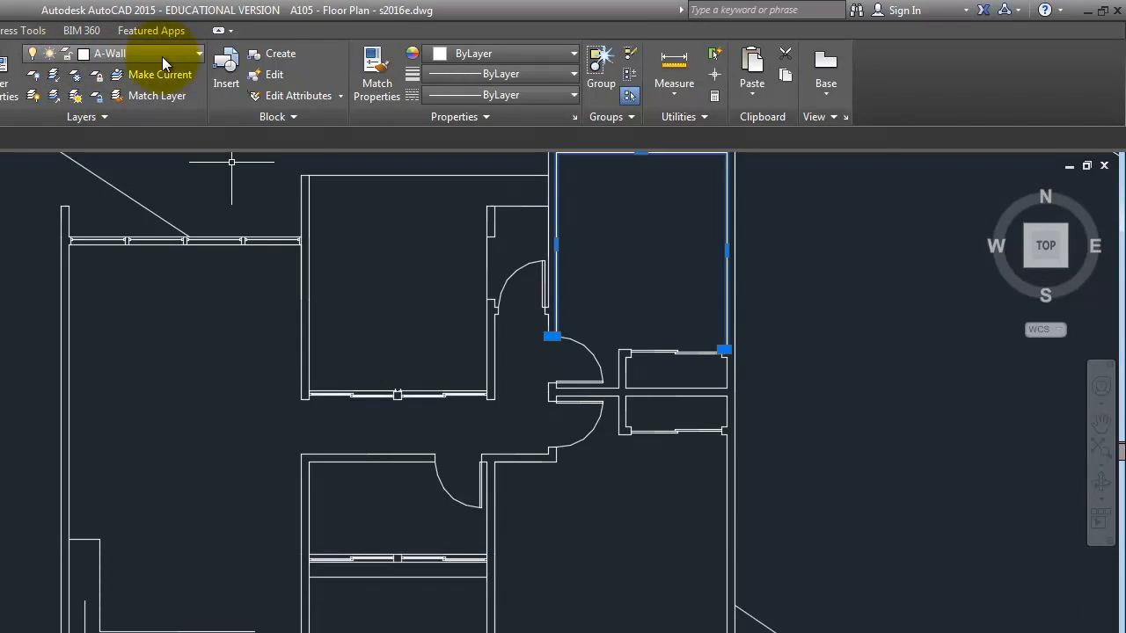
{"action": "key", "text": "Escape"}
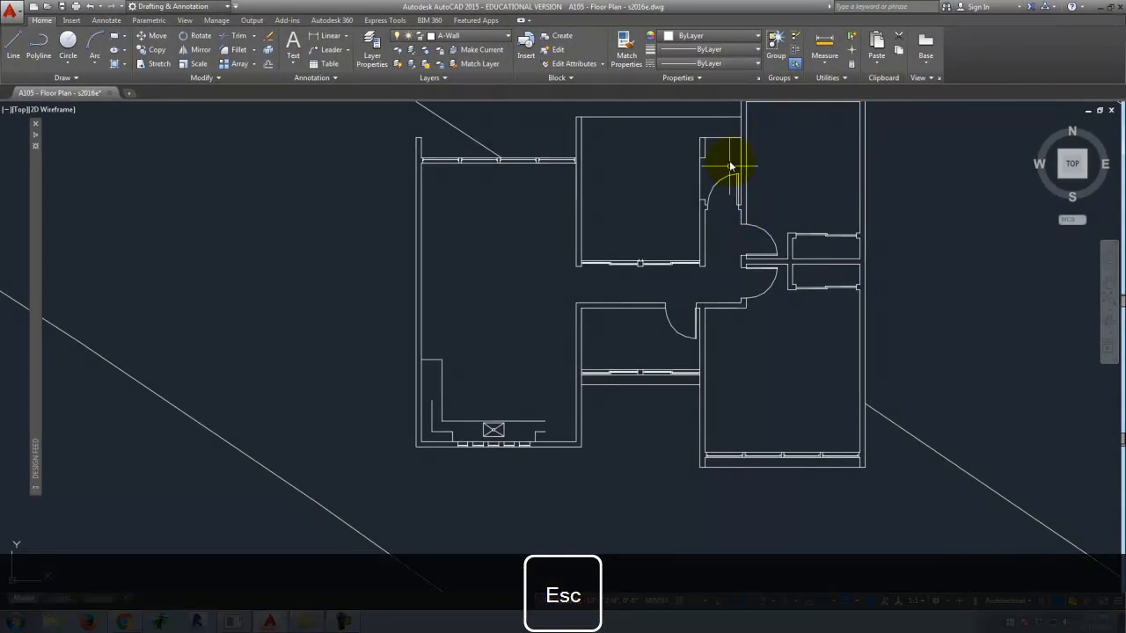
Select the short wall segment northwest of the corridor door and the door's west jamb lines.
{"action": "scroll", "coordinate": [716, 143], "scroll_direction": "up", "scroll_amount": 5}
{"action": "left_click", "coordinate": [639, 125]}
{"action": "left_click", "coordinate": [711, 274]}
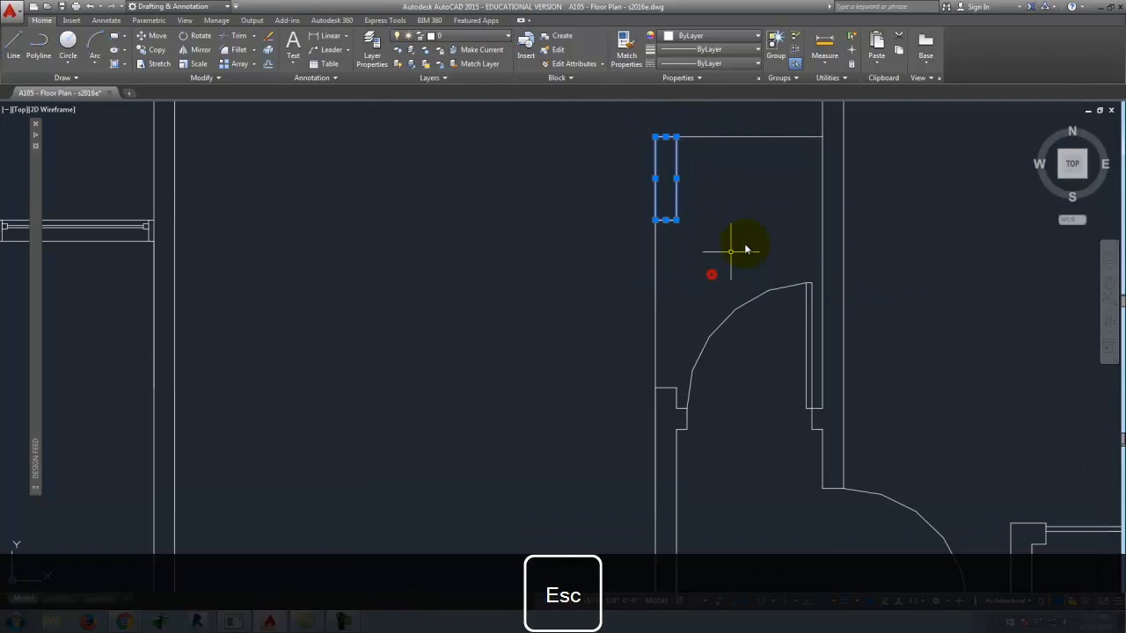
{"action": "left_click", "coordinate": [619, 378]}
{"action": "left_click", "coordinate": [711, 480]}
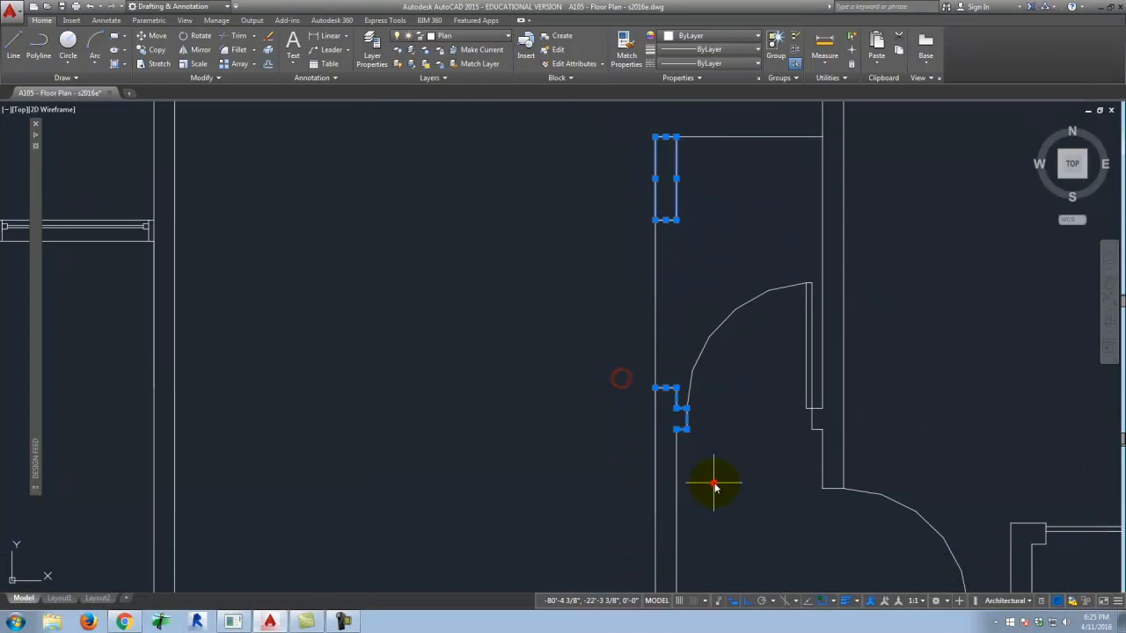
Add the corridor door's east jamb and the adjoining wall lines shared with the upper-right room, leaving out the door leaf.
{"action": "left_click", "coordinate": [774, 376]}
{"action": "left_click", "coordinate": [825, 449]}
{"action": "left_click", "coordinate": [832, 449]}
{"action": "left_click", "coordinate": [810, 451]}
{"action": "left_click", "coordinate": [834, 401]}
{"action": "left_click", "coordinate": [818, 379]}
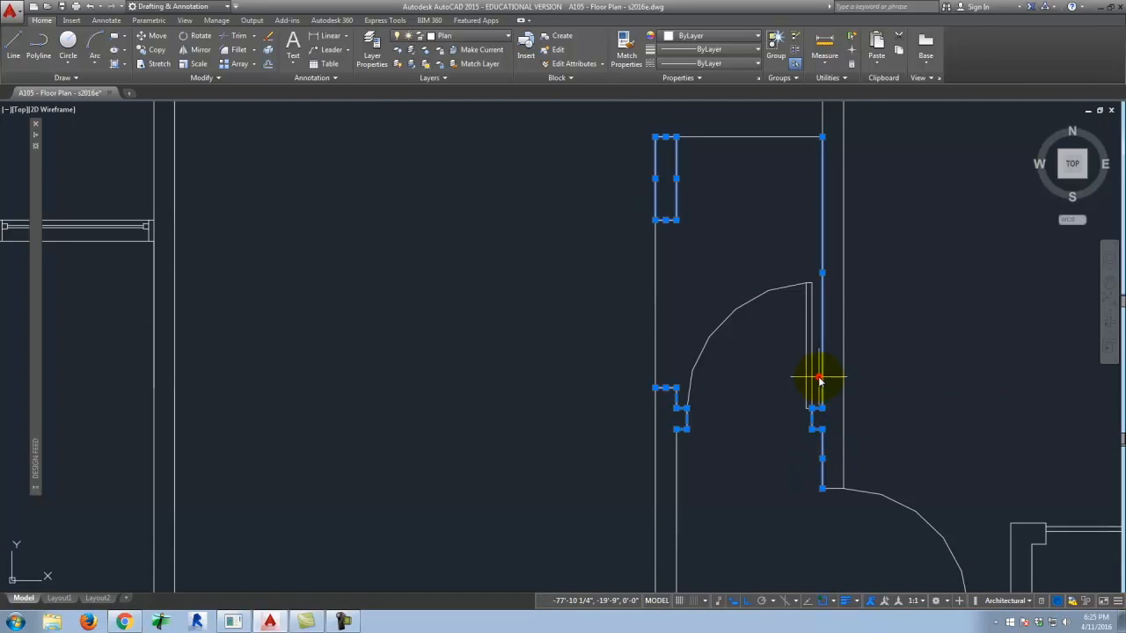
{"action": "left_click", "coordinate": [838, 314]}
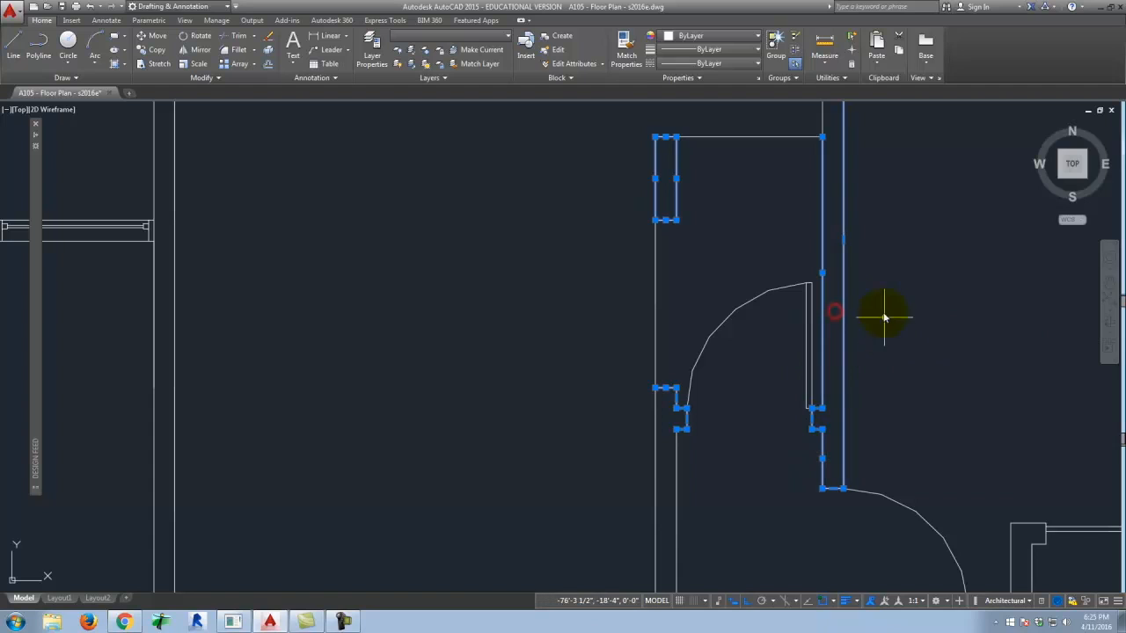
Add the outer wall line running north along the upper-right room's west side to the selection.
{"action": "scroll", "coordinate": [758, 361], "scroll_direction": "down", "scroll_amount": 3}
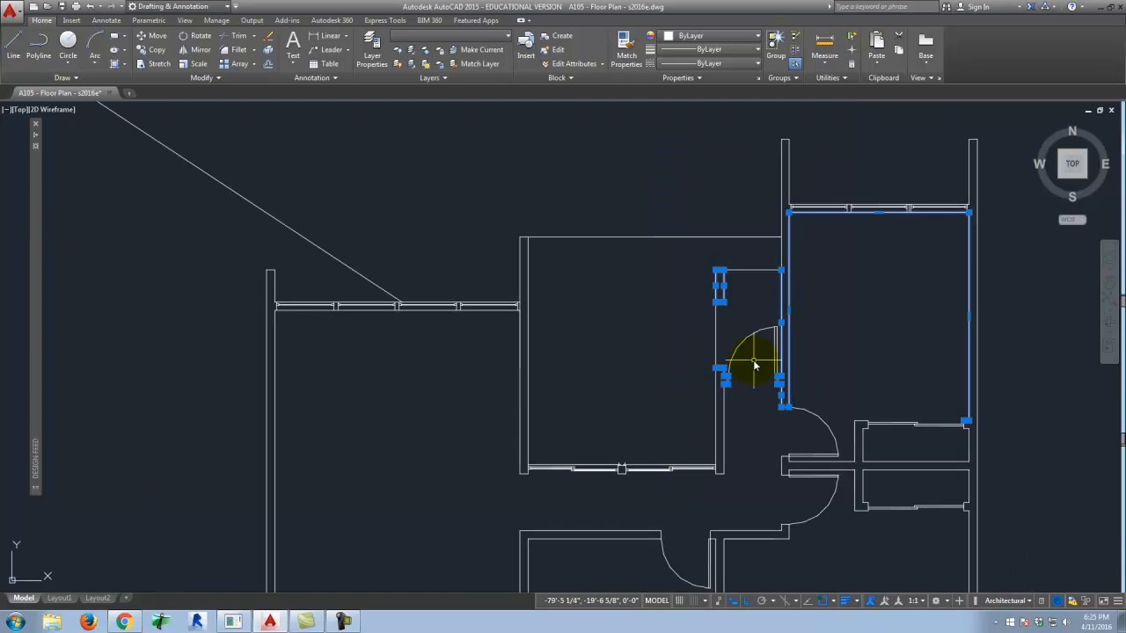
{"action": "scroll", "coordinate": [784, 215], "scroll_direction": "up", "scroll_amount": 4}
{"action": "left_click", "coordinate": [783, 218]}
{"action": "left_click", "coordinate": [752, 197]}
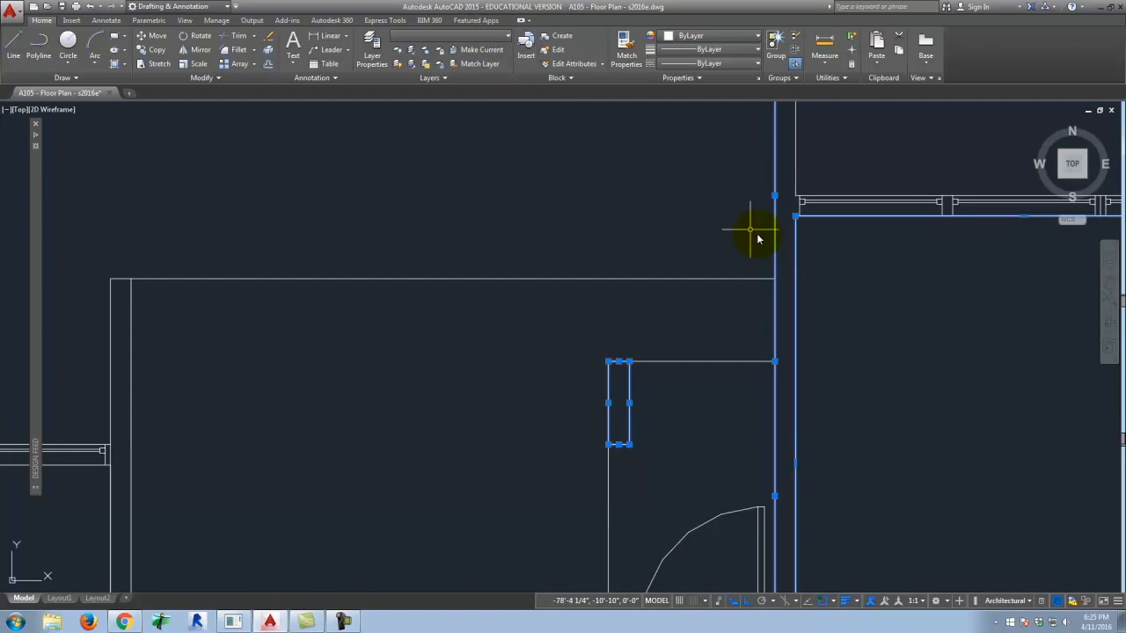
Add the middle room's west wall and the inner and outer lines of the large west room's north window wall.
{"action": "scroll", "coordinate": [754, 226], "scroll_direction": "down", "scroll_amount": 2}
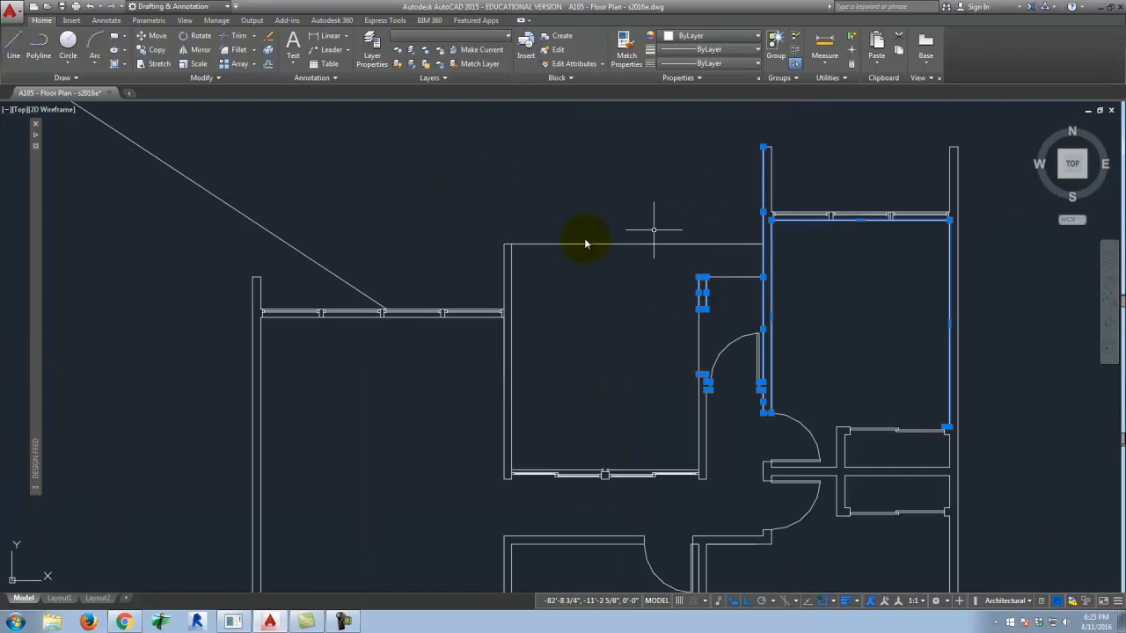
{"action": "left_click", "coordinate": [502, 244]}
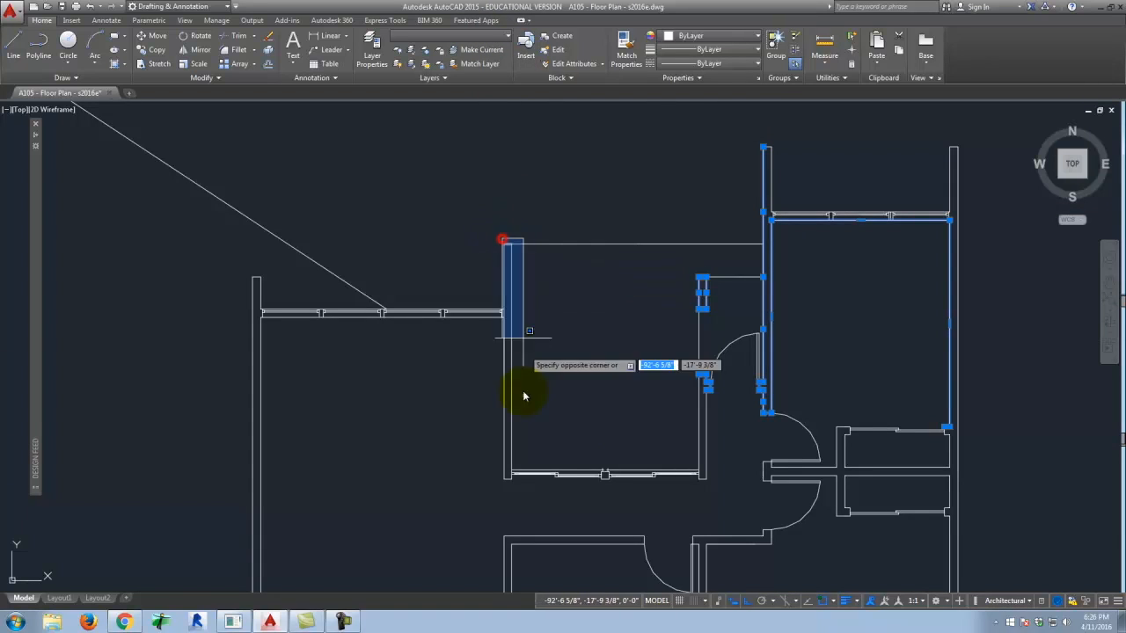
{"action": "left_click", "coordinate": [513, 498]}
{"action": "scroll", "coordinate": [505, 308], "scroll_direction": "up", "scroll_amount": 5}
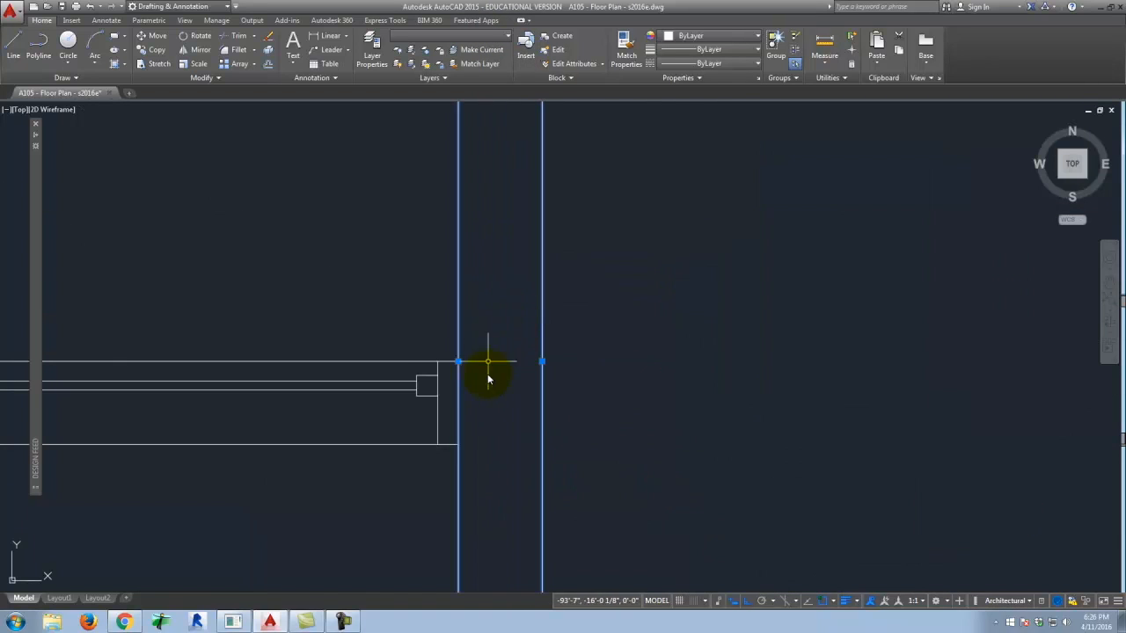
{"action": "left_click", "coordinate": [475, 480]}
{"action": "left_click", "coordinate": [448, 351]}
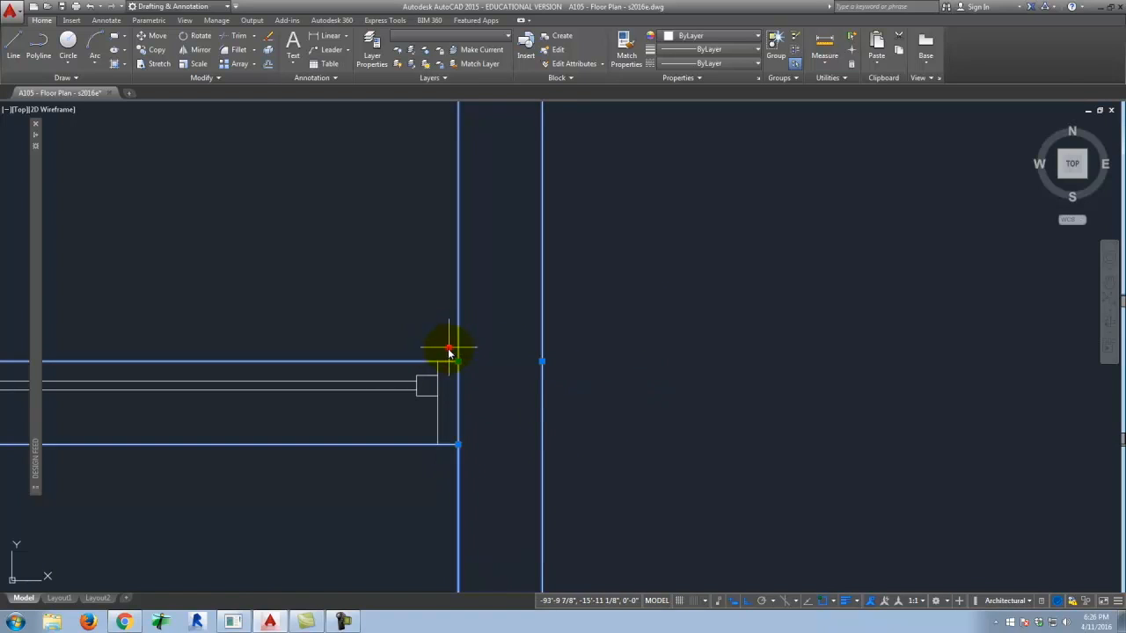
Add the square post in the middle of the upper middle room's south sliding-panel wall to the selection.
{"action": "scroll", "coordinate": [490, 221], "scroll_direction": "down", "scroll_amount": 5}
{"action": "scroll", "coordinate": [523, 548], "scroll_direction": "up", "scroll_amount": 5}
{"action": "scroll", "coordinate": [426, 312], "scroll_direction": "down", "scroll_amount": 5}
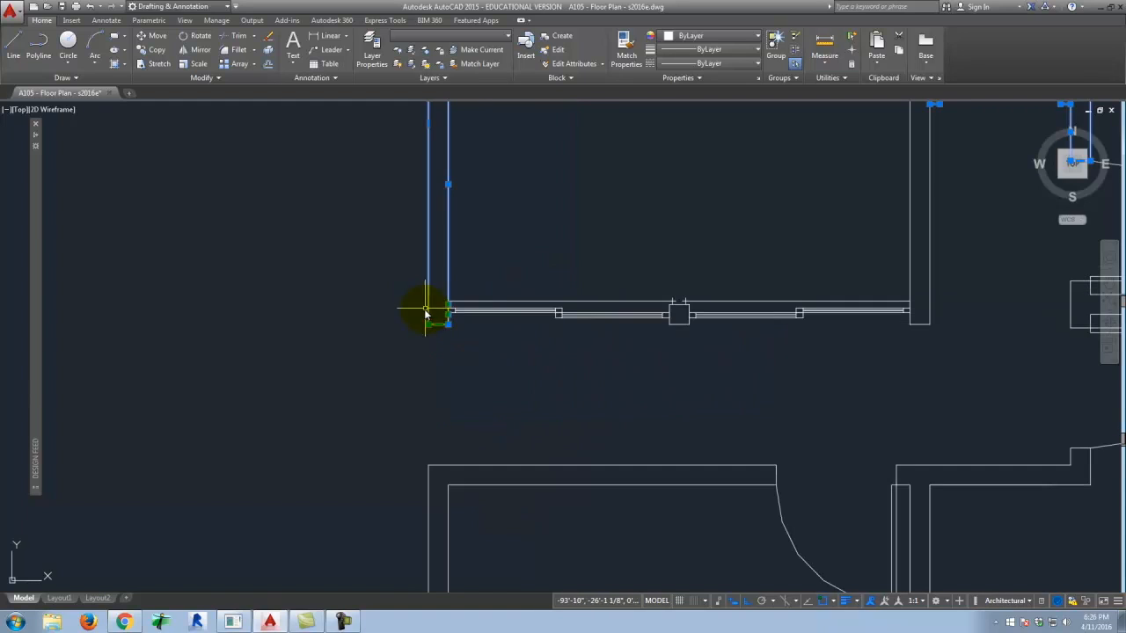
{"action": "scroll", "coordinate": [651, 323], "scroll_direction": "up", "scroll_amount": 5}
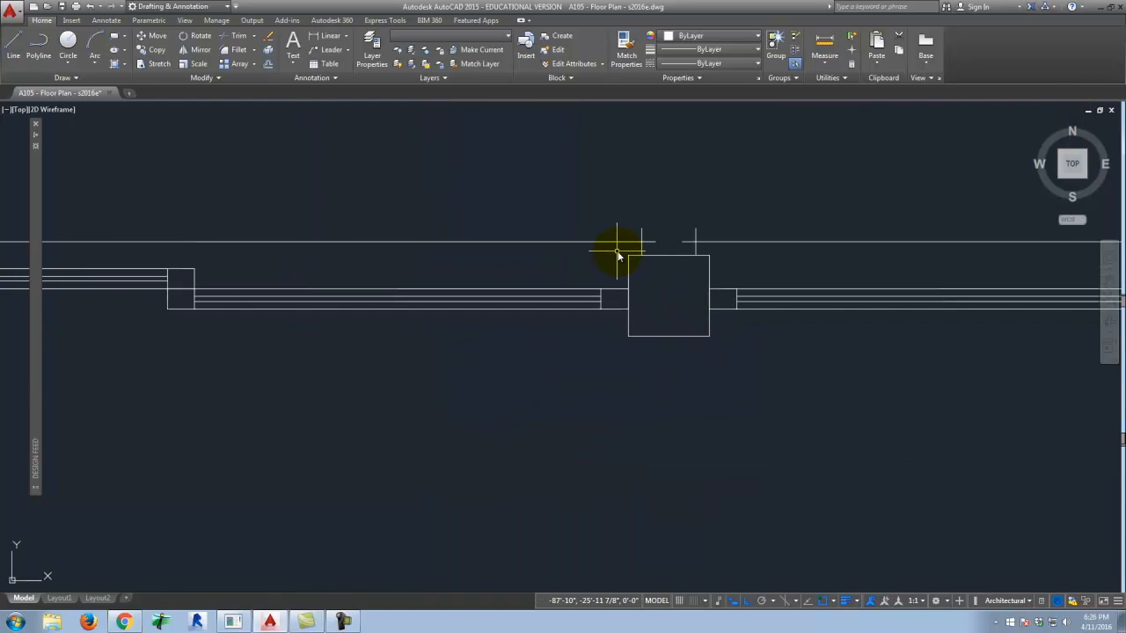
{"action": "left_click", "coordinate": [618, 255]}
{"action": "left_click", "coordinate": [721, 356]}
{"action": "scroll", "coordinate": [548, 322], "scroll_direction": "down", "scroll_amount": 5}
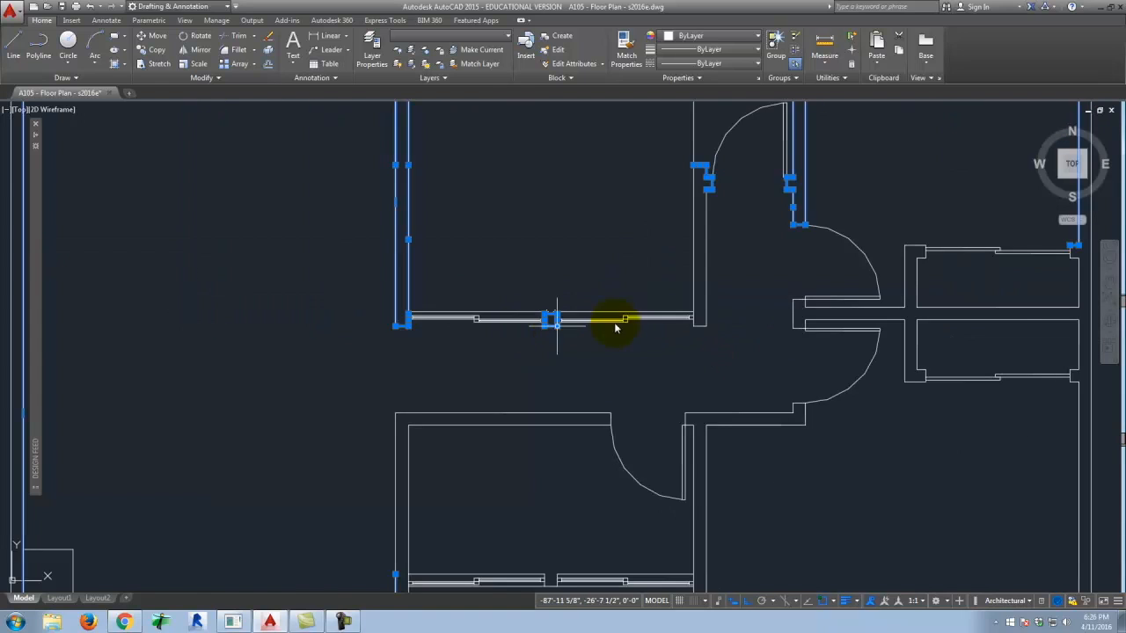
Add both lines and the south end of the upper middle room's east wall to the selection.
{"action": "scroll", "coordinate": [730, 291], "scroll_direction": "up", "scroll_amount": 2}
{"action": "left_click", "coordinate": [703, 358]}
{"action": "left_click", "coordinate": [671, 341]}
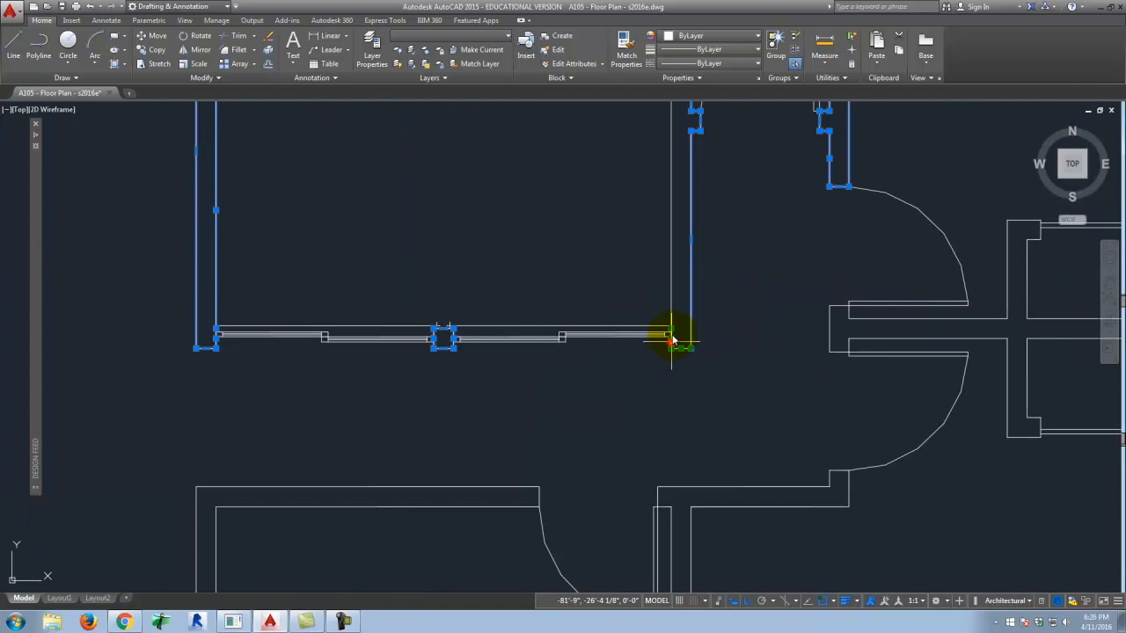
{"action": "left_click", "coordinate": [673, 256]}
{"action": "left_click", "coordinate": [645, 244]}
Add the lower middle room's north wall lines and the adjoining door jamb, leaving out the door swing.
{"action": "scroll", "coordinate": [681, 211], "scroll_direction": "down", "scroll_amount": 2}
{"action": "scroll", "coordinate": [693, 342], "scroll_direction": "up", "scroll_amount": 3}
{"action": "left_click", "coordinate": [348, 203]}
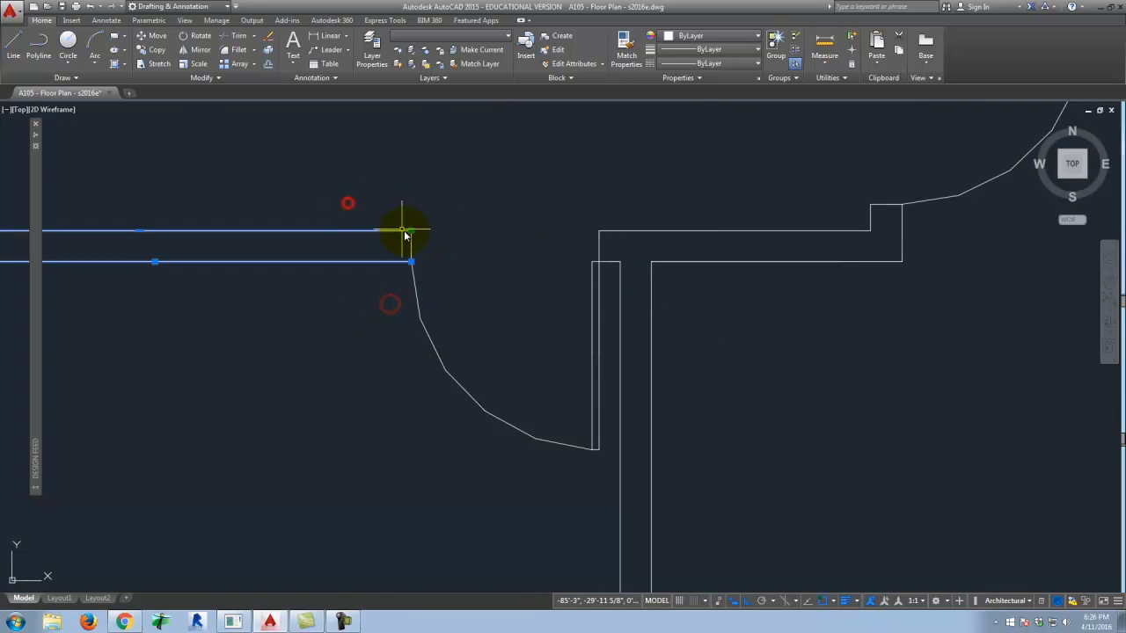
{"action": "scroll", "coordinate": [684, 252], "scroll_direction": "down", "scroll_amount": 3}
{"action": "scroll", "coordinate": [566, 269], "scroll_direction": "up", "scroll_amount": 4}
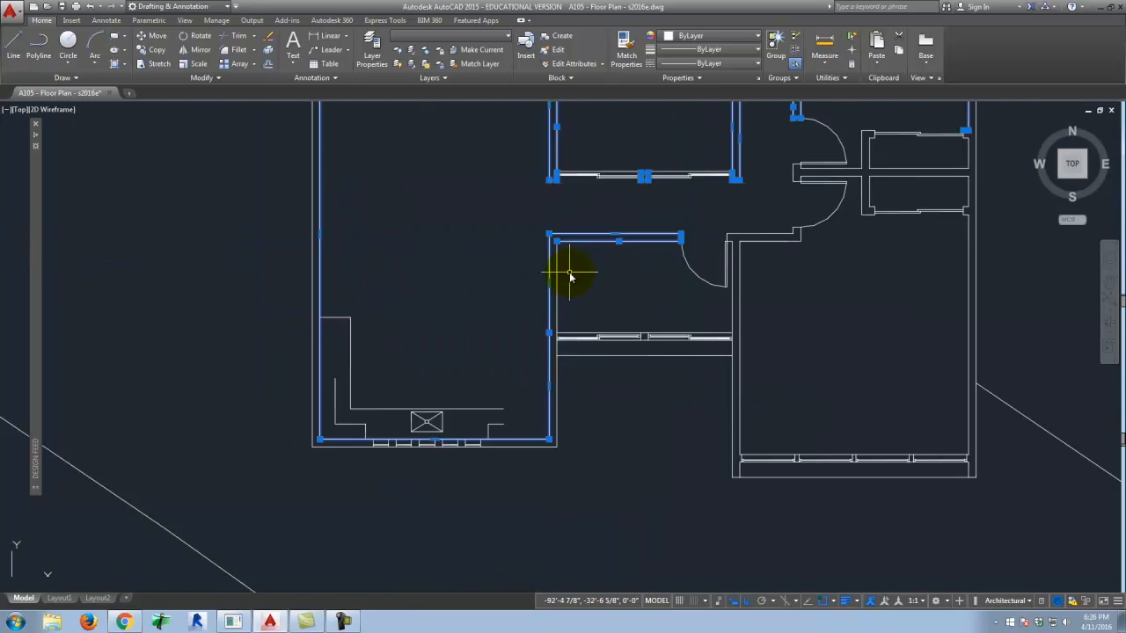
Add the kitchen's outer east and south wall lines and the jambs of its five south windows to the selection.
{"action": "scroll", "coordinate": [532, 229], "scroll_direction": "down", "scroll_amount": 3}
{"action": "scroll", "coordinate": [527, 435], "scroll_direction": "up", "scroll_amount": 4}
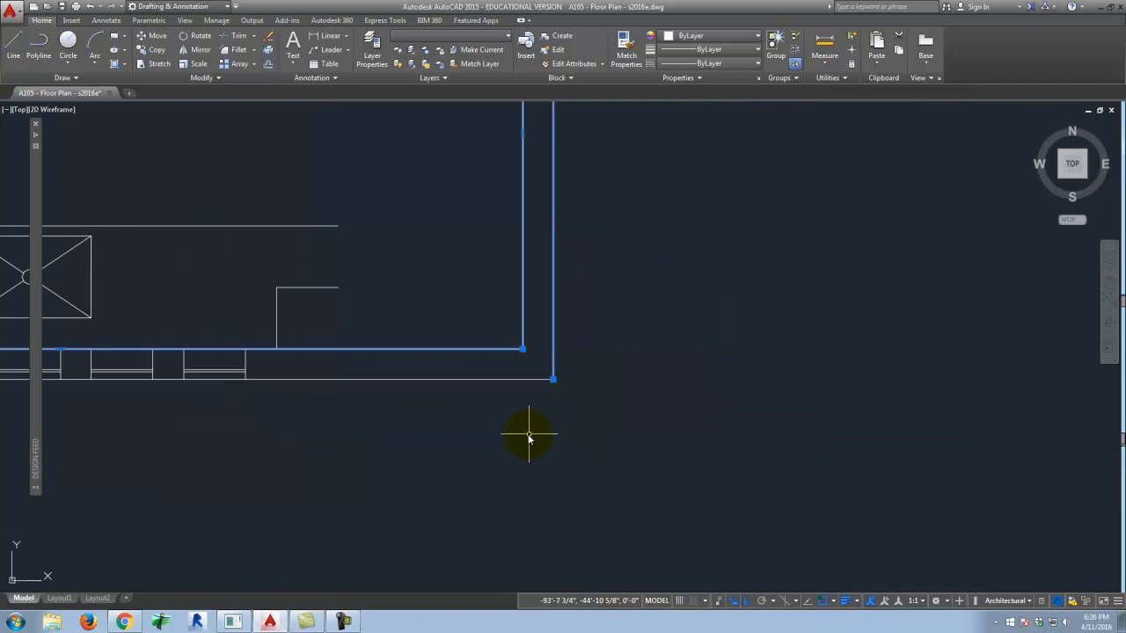
{"action": "scroll", "coordinate": [528, 335], "scroll_direction": "down", "scroll_amount": 3}
{"action": "scroll", "coordinate": [448, 352], "scroll_direction": "up", "scroll_amount": 4}
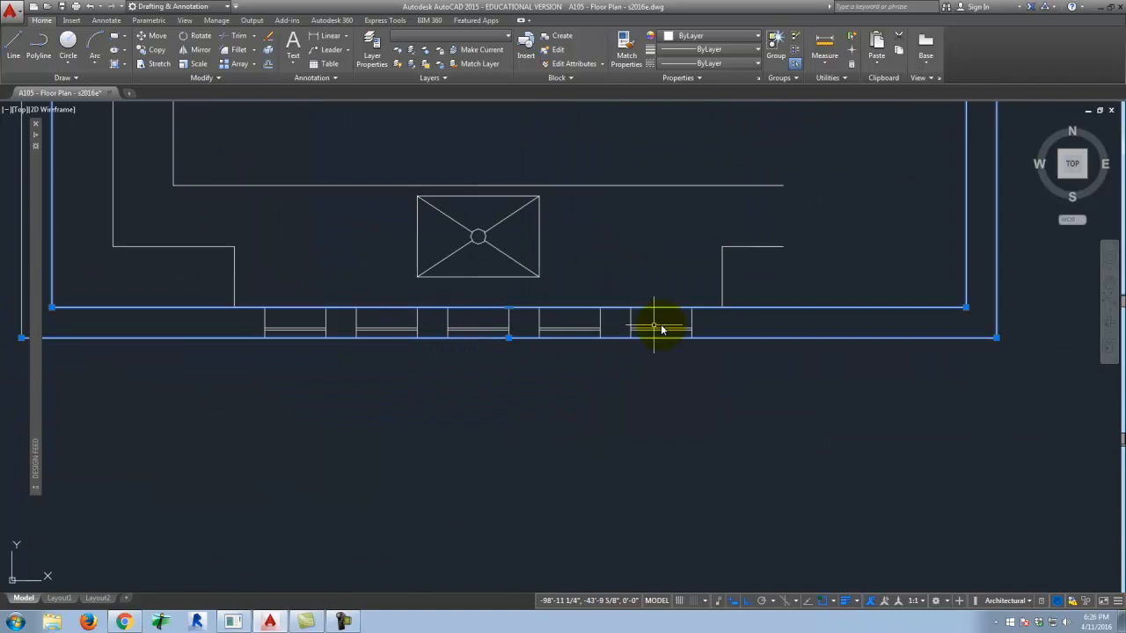
{"action": "left_click", "coordinate": [723, 326]}
{"action": "left_click", "coordinate": [252, 314]}
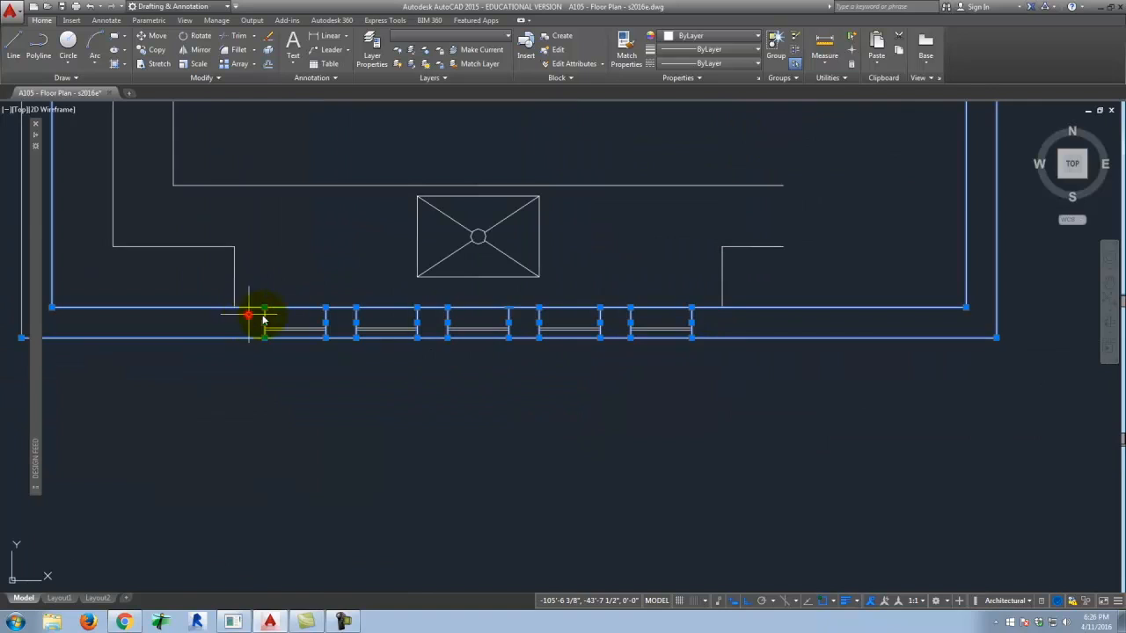
Add the large west room's outer west wall line and the wall stub projecting north at its northwest corner.
{"action": "scroll", "coordinate": [698, 438], "scroll_direction": "down", "scroll_amount": 3}
{"action": "scroll", "coordinate": [417, 187], "scroll_direction": "up", "scroll_amount": 4}
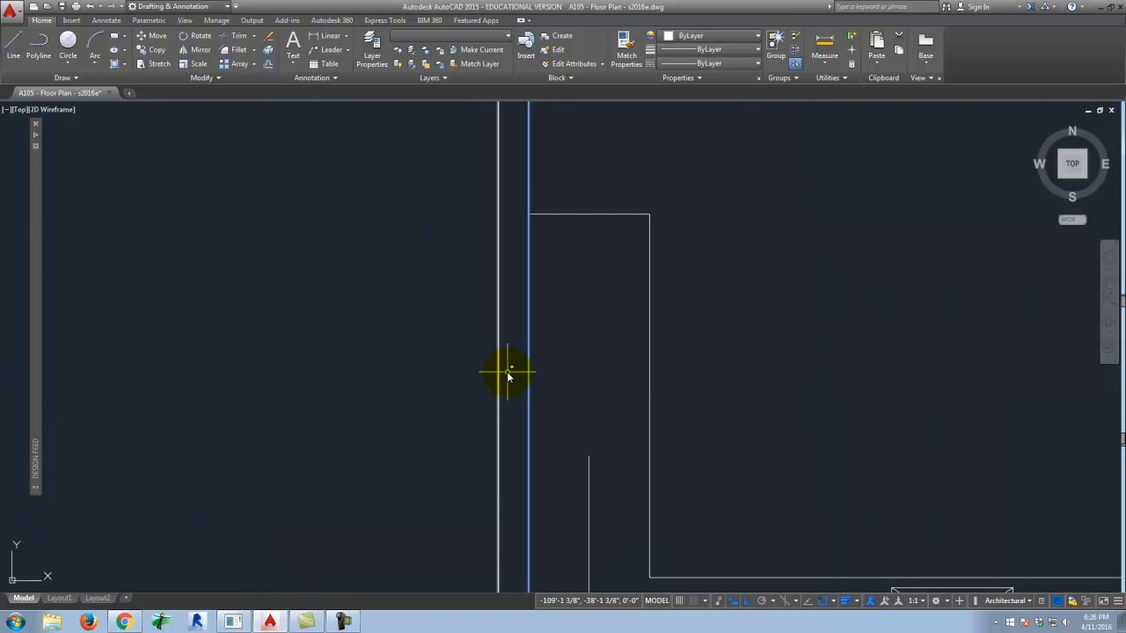
{"action": "scroll", "coordinate": [517, 185], "scroll_direction": "down", "scroll_amount": 4}
{"action": "scroll", "coordinate": [516, 185], "scroll_direction": "down", "scroll_amount": 5}
{"action": "scroll", "coordinate": [527, 390], "scroll_direction": "up", "scroll_amount": 6}
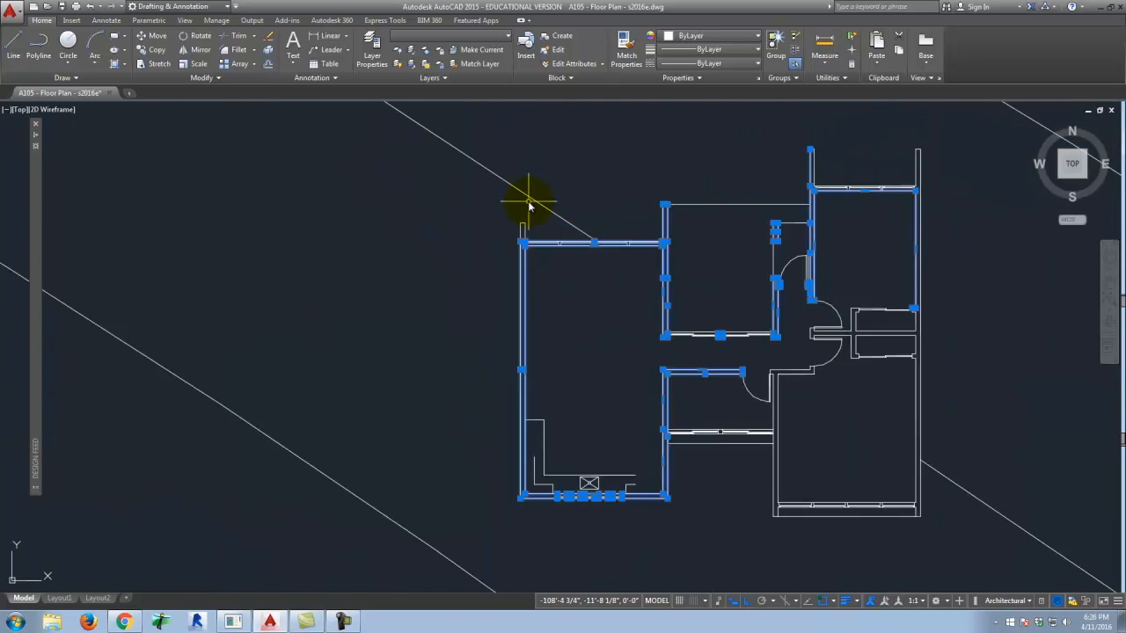
{"action": "left_click", "coordinate": [532, 277]}
{"action": "left_click", "coordinate": [482, 231]}
{"action": "scroll", "coordinate": [624, 253], "scroll_direction": "down", "scroll_amount": 5}
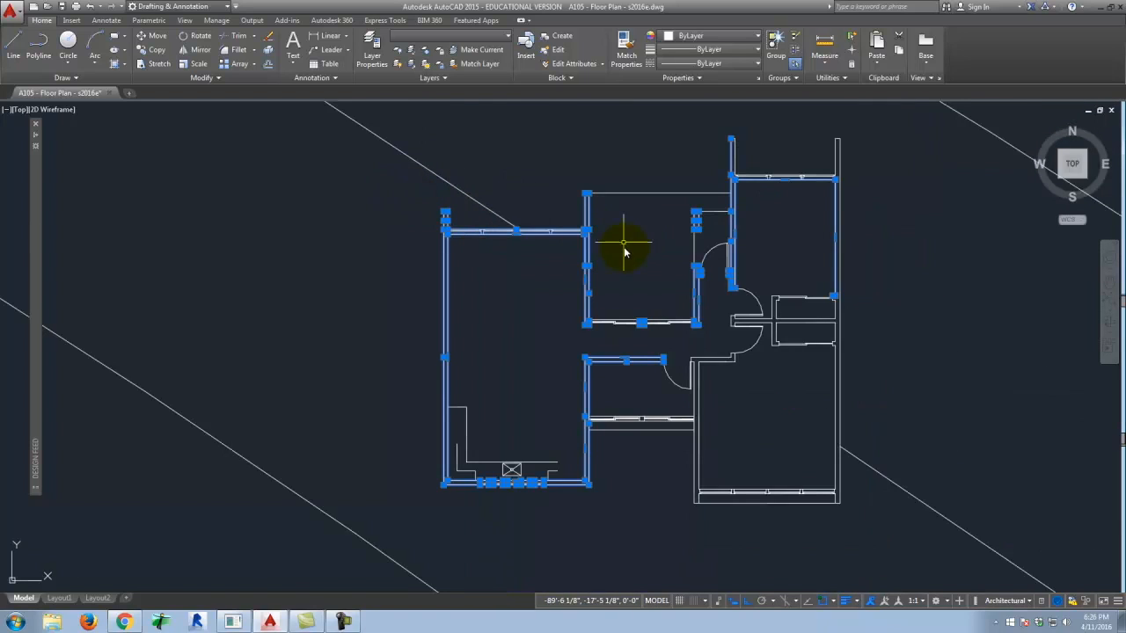
{"action": "scroll", "coordinate": [610, 407], "scroll_direction": "up", "scroll_amount": 4}
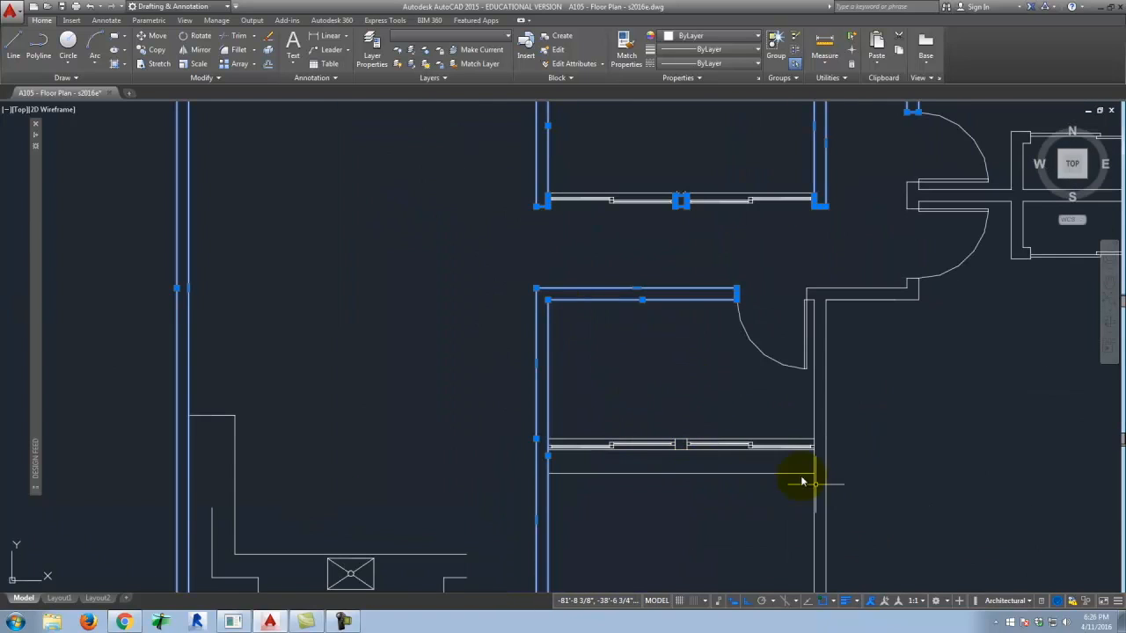
Add the centre post between the lower middle room's south windows to the wall selection.
{"action": "scroll", "coordinate": [730, 462], "scroll_direction": "up", "scroll_amount": 4}
{"action": "left_click", "coordinate": [587, 380]}
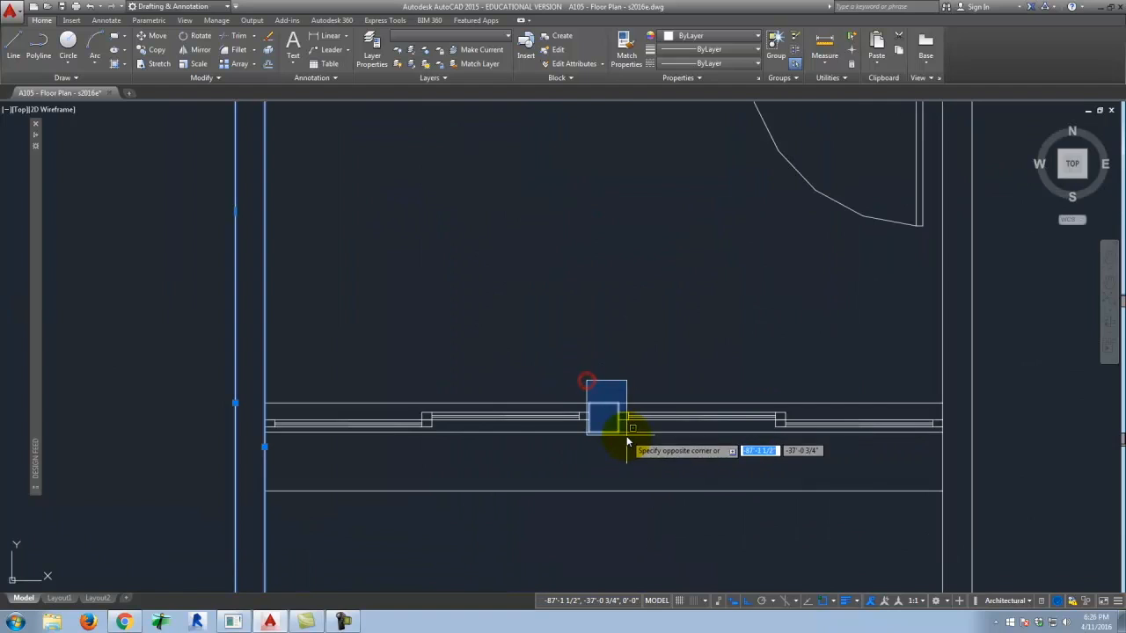
{"action": "left_click", "coordinate": [624, 443]}
{"action": "scroll", "coordinate": [526, 381], "scroll_direction": "down", "scroll_amount": 4}
{"action": "scroll", "coordinate": [604, 428], "scroll_direction": "down", "scroll_amount": 4}
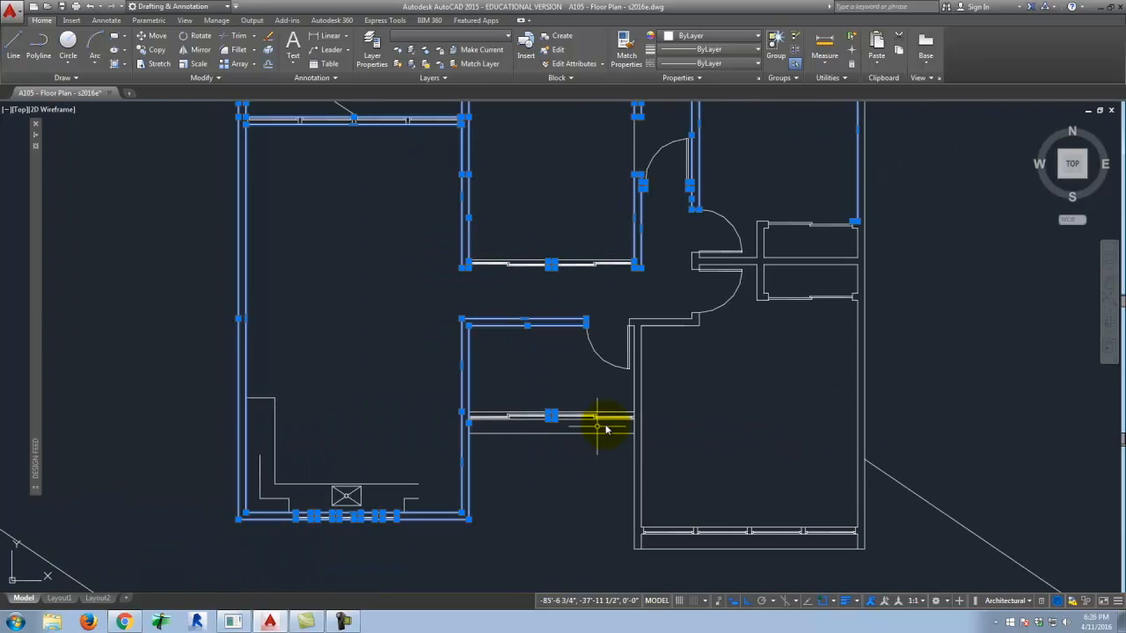
Add both lines of the lower middle room's east wall, move the selection onto the A-Wall layer and deselect everything.
{"action": "scroll", "coordinate": [659, 395], "scroll_direction": "up", "scroll_amount": 4}
{"action": "left_click", "coordinate": [688, 375]}
{"action": "left_click", "coordinate": [621, 354]}
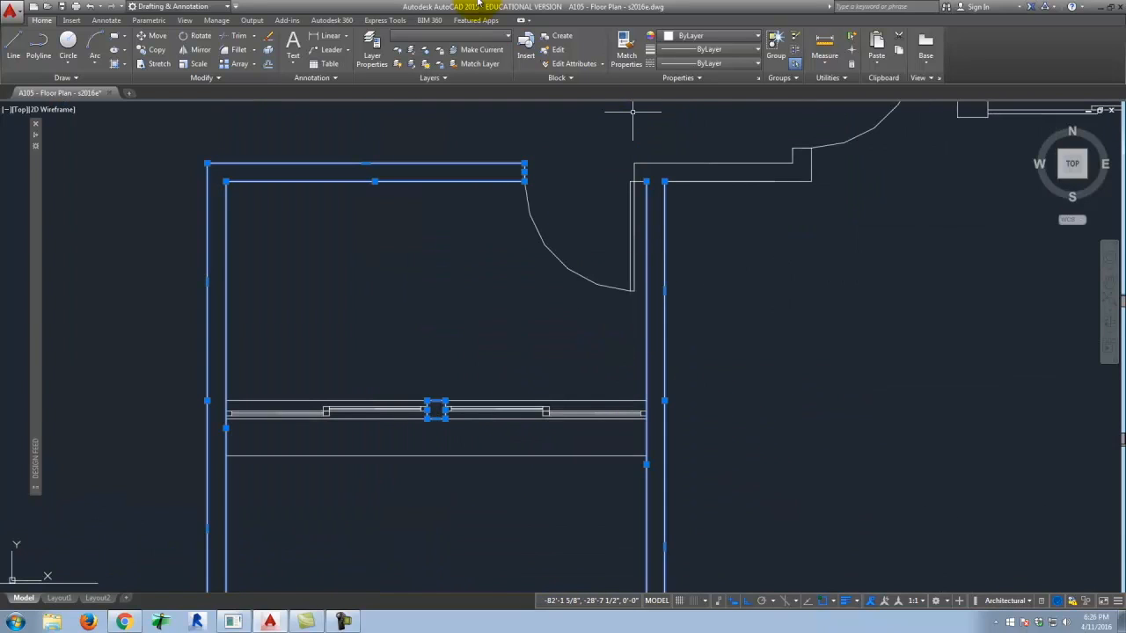
{"action": "key", "text": "Escape"}
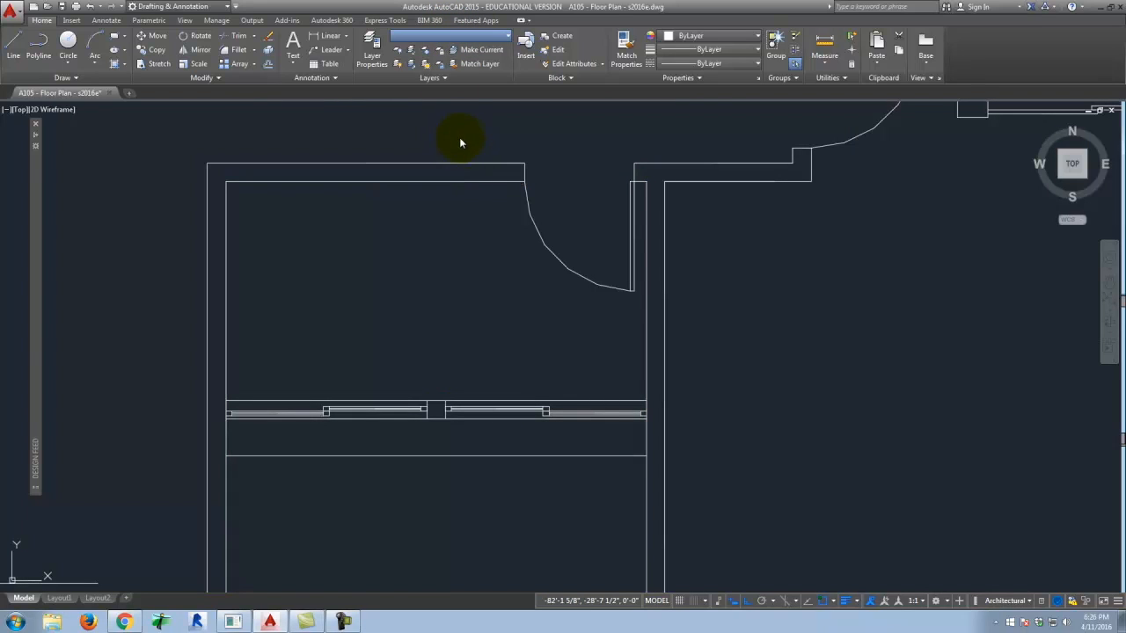
{"action": "right_click", "coordinate": [459, 121]}
{"action": "key", "text": "Escape"}
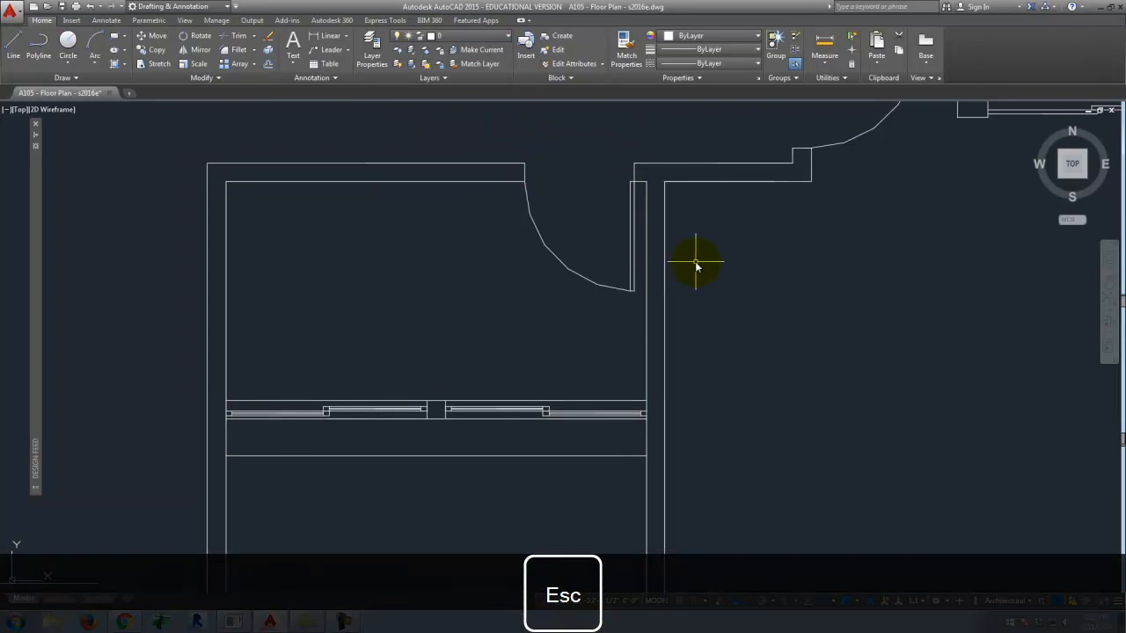
Freeze the A-Wall layer in the layer manager and collapse the manager to check the linework outside that layer.
{"action": "scroll", "coordinate": [475, 301], "scroll_direction": "down", "scroll_amount": 8}
{"action": "scroll", "coordinate": [520, 226], "scroll_direction": "up", "scroll_amount": 2}
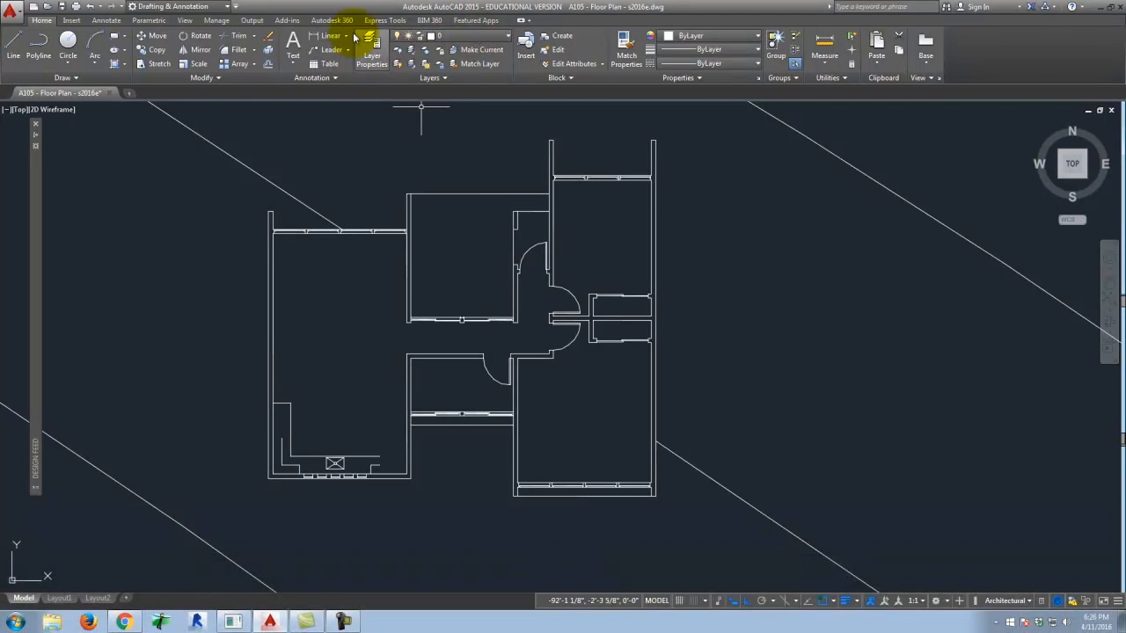
{"action": "left_click", "coordinate": [371, 46]}
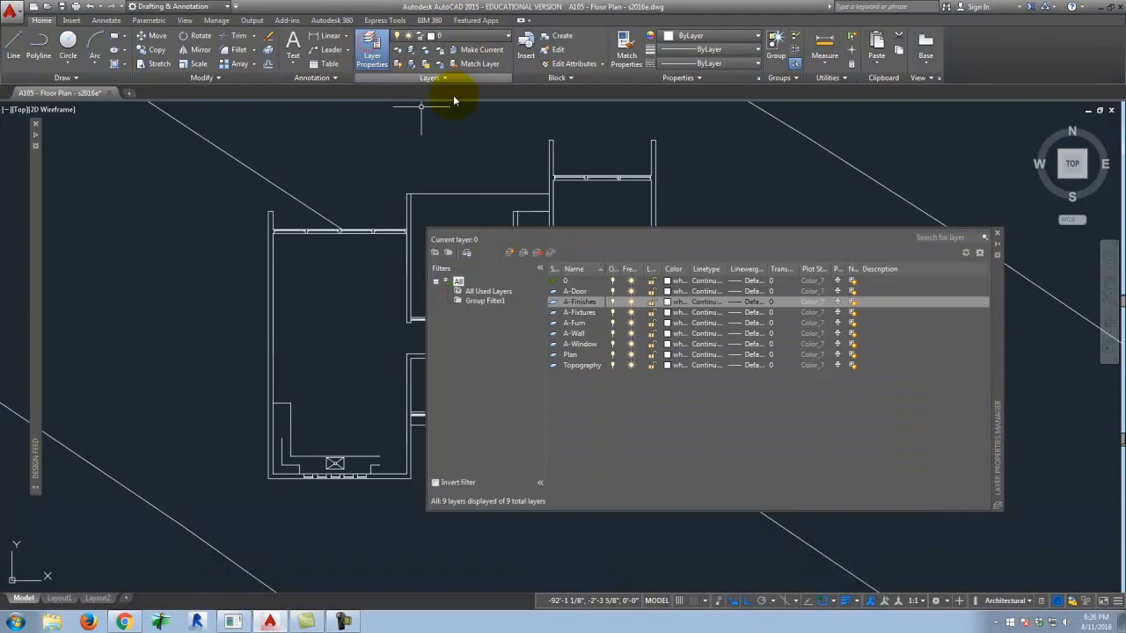
{"action": "left_click", "coordinate": [573, 333]}
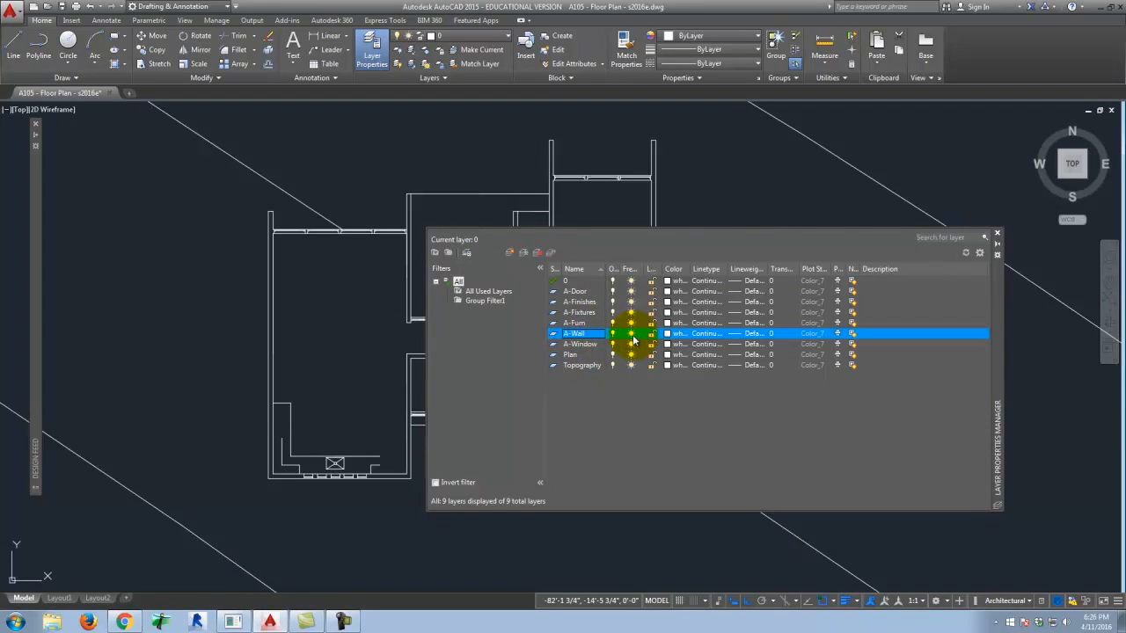
{"action": "left_click", "coordinate": [631, 335]}
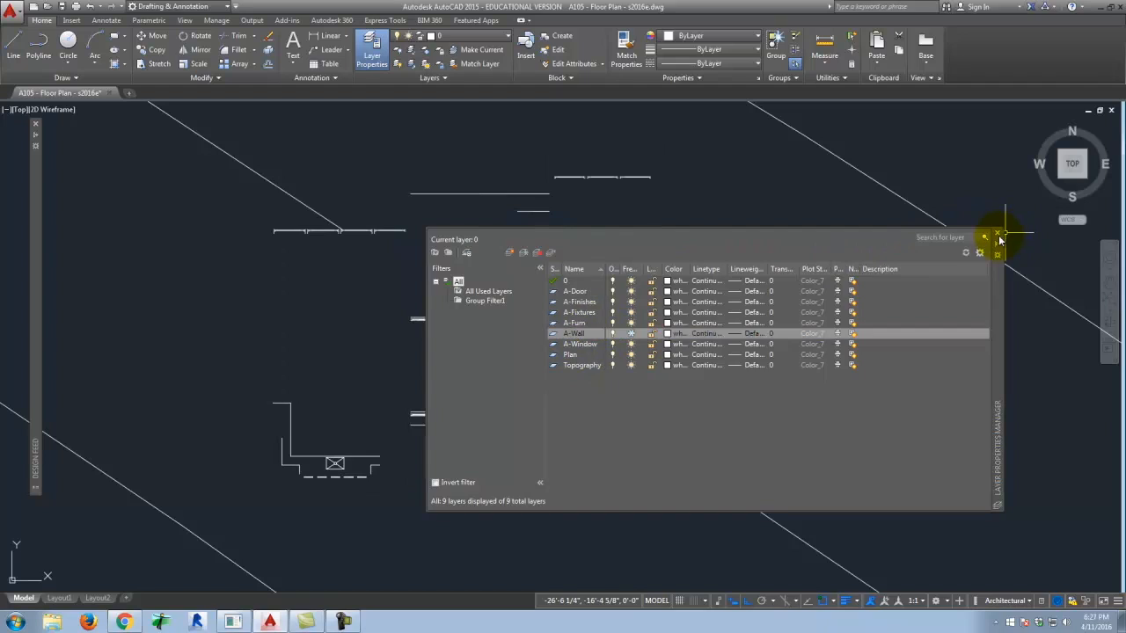
{"action": "left_click", "coordinate": [998, 243]}
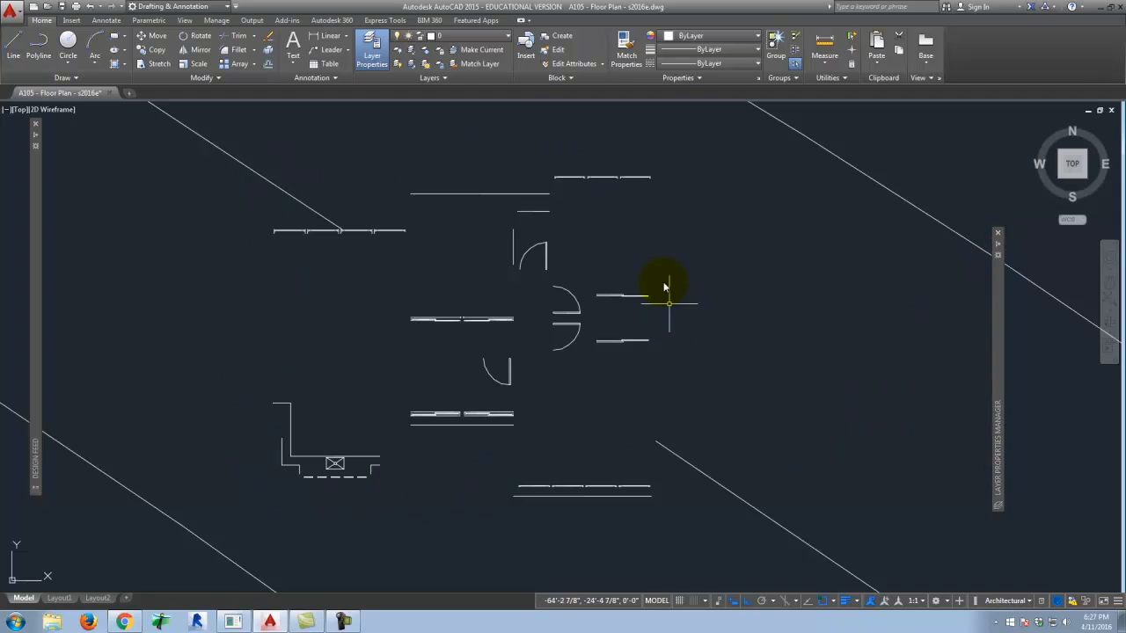
Thaw the A-Wall layer, lock it, and collapse the layer manager.
{"action": "mouse_move", "coordinate": [999, 245]}
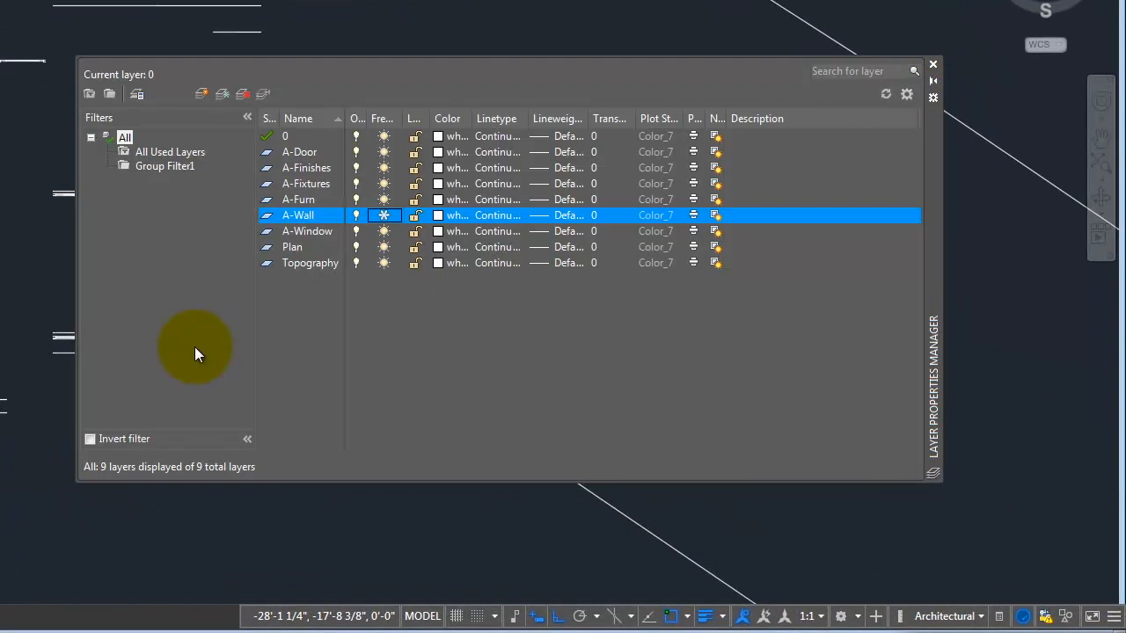
{"action": "left_click", "coordinate": [387, 219]}
{"action": "left_click", "coordinate": [416, 220]}
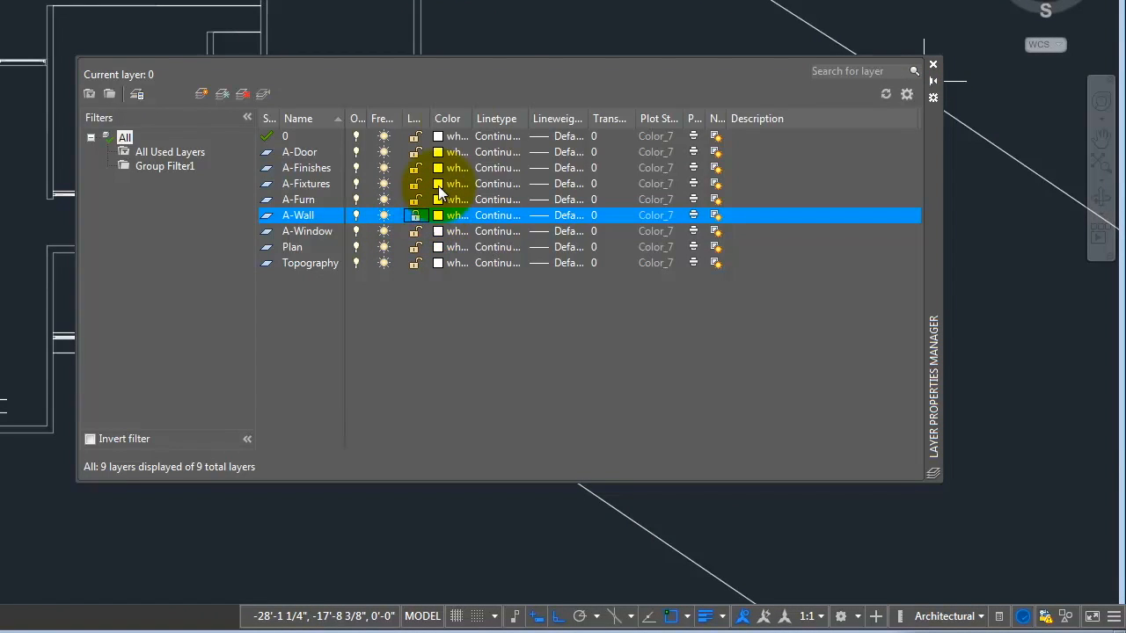
{"action": "left_click", "coordinate": [522, 4]}
{"action": "left_click", "coordinate": [533, 21]}
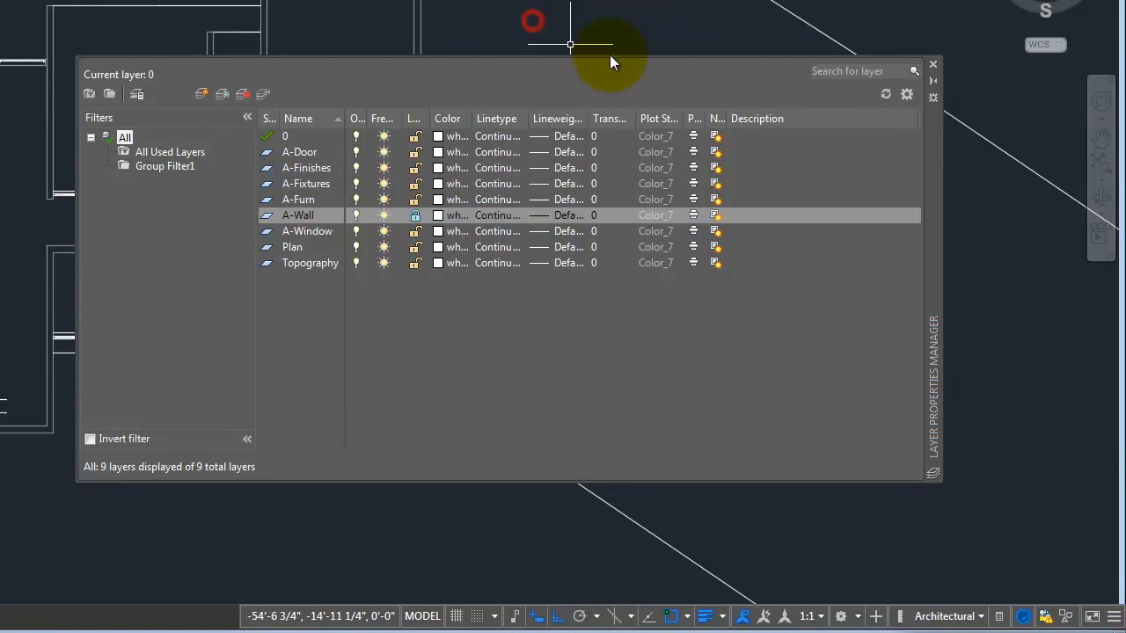
{"action": "left_click", "coordinate": [934, 81]}
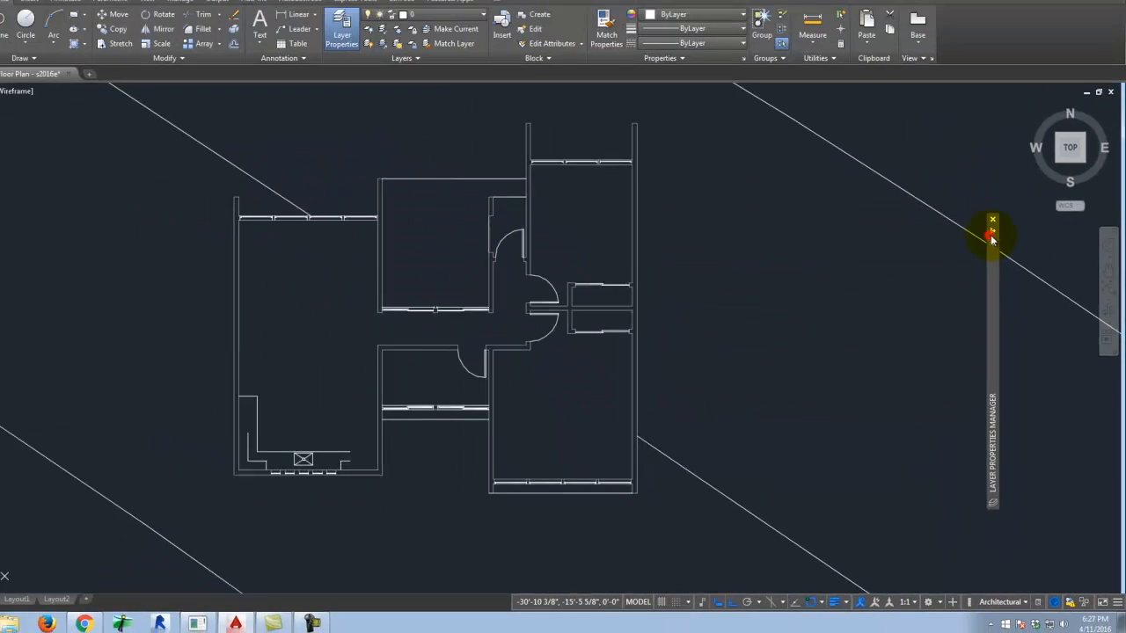
Select the row of windows along the northeast room's north wall.
{"action": "scroll", "coordinate": [583, 184], "scroll_direction": "up", "scroll_amount": 5}
{"action": "scroll", "coordinate": [426, 279], "scroll_direction": "down", "scroll_amount": 2}
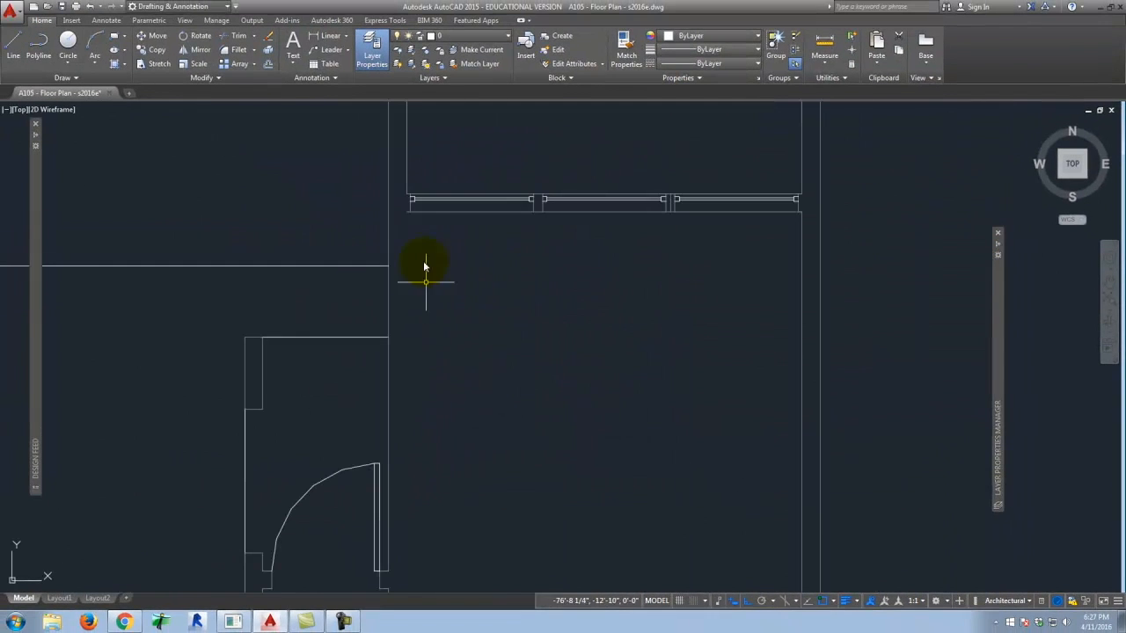
{"action": "left_click", "coordinate": [360, 170]}
{"action": "left_click", "coordinate": [851, 253]}
{"action": "scroll", "coordinate": [646, 161], "scroll_direction": "down", "scroll_amount": 3}
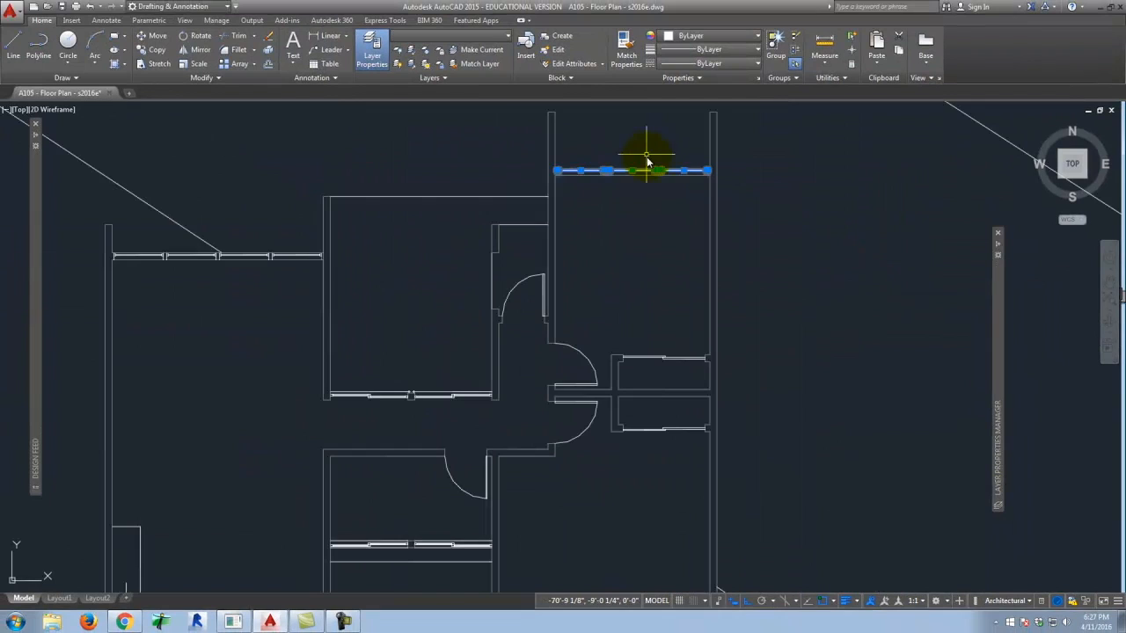
Add the row of four windows along the southeast room's south side to the selection.
{"action": "scroll", "coordinate": [639, 395], "scroll_direction": "up", "scroll_amount": 2}
{"action": "scroll", "coordinate": [586, 252], "scroll_direction": "down", "scroll_amount": 2}
{"action": "scroll", "coordinate": [575, 397], "scroll_direction": "up", "scroll_amount": 4}
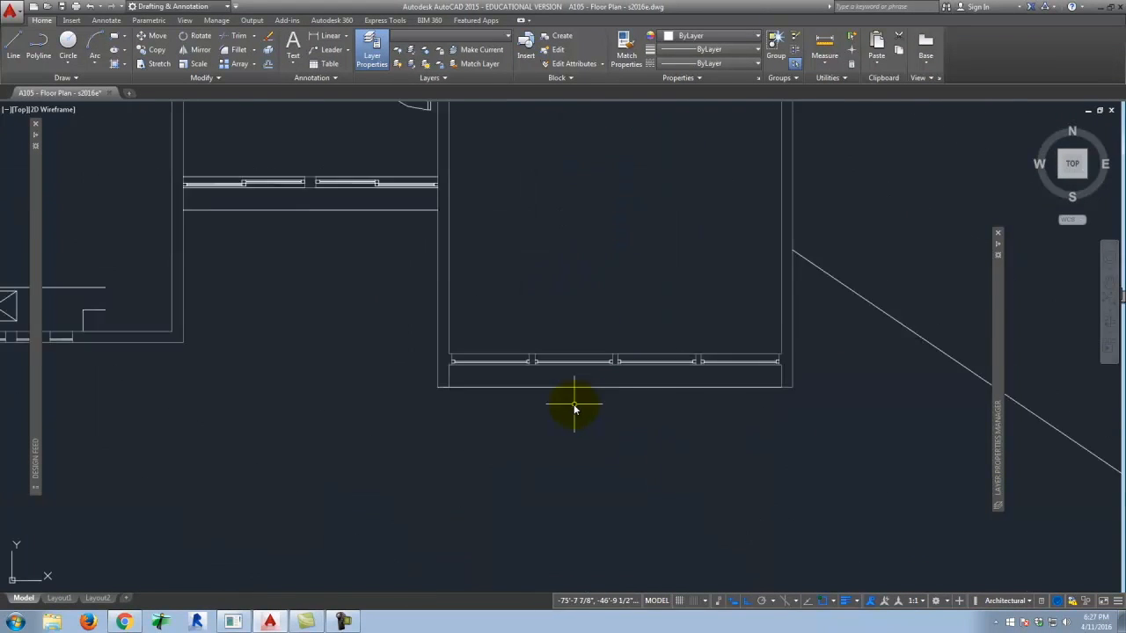
{"action": "scroll", "coordinate": [189, 301], "scroll_direction": "down", "scroll_amount": 2}
{"action": "left_click", "coordinate": [188, 282]}
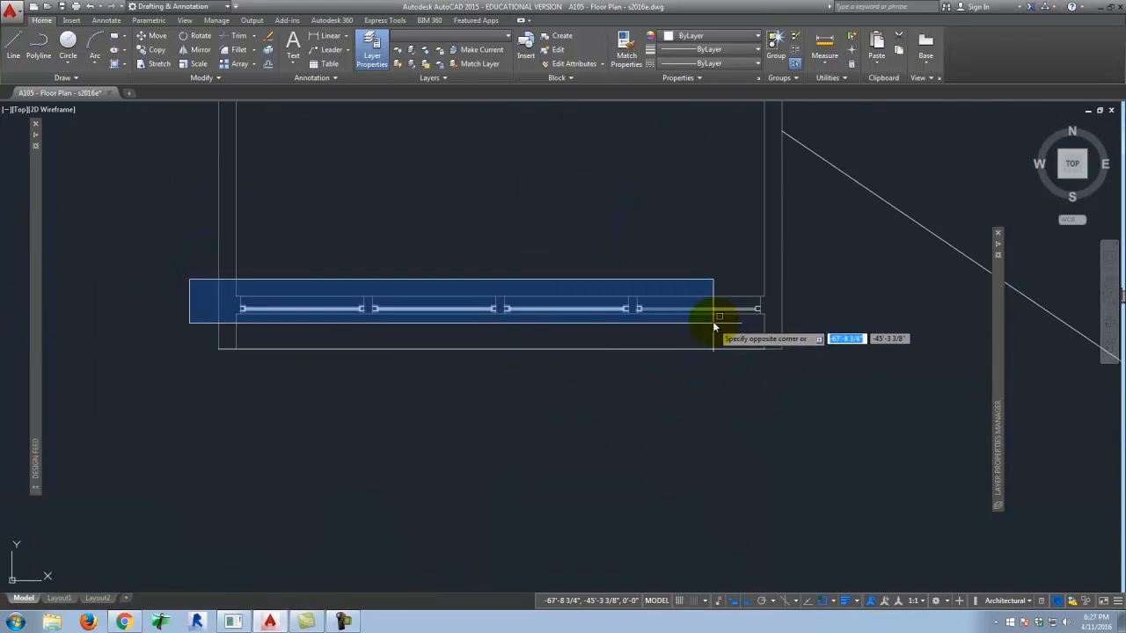
{"action": "left_click", "coordinate": [767, 329]}
{"action": "scroll", "coordinate": [840, 396], "scroll_direction": "down", "scroll_amount": 3}
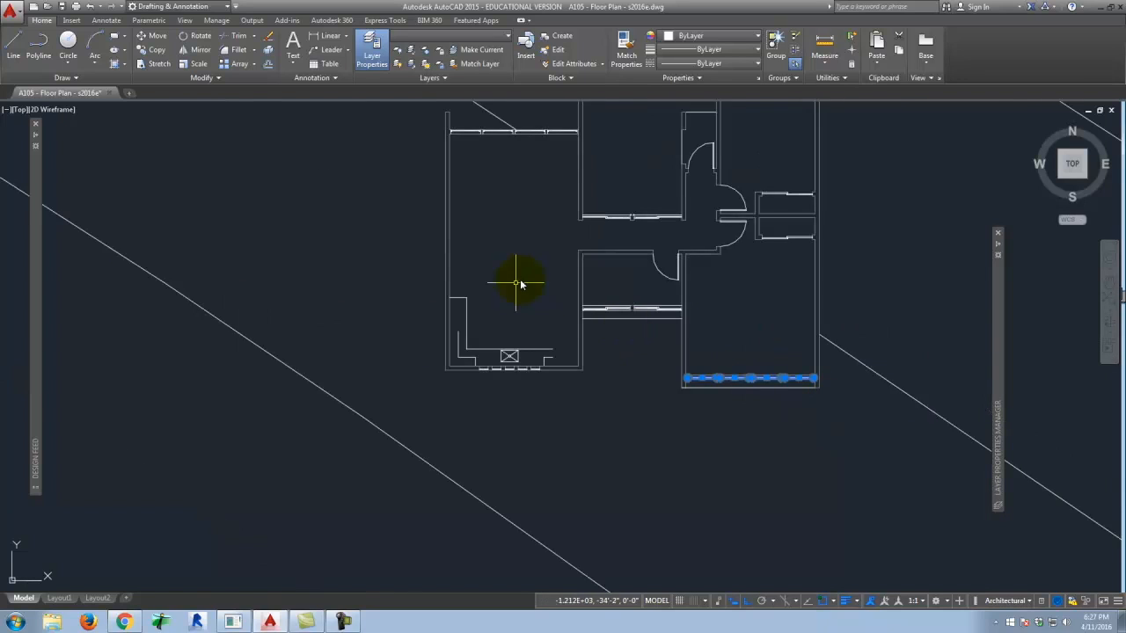
Add the lower middle room's south windows and the kitchen's five south windows to the selection.
{"action": "scroll", "coordinate": [590, 297], "scroll_direction": "up", "scroll_amount": 2}
{"action": "left_click", "coordinate": [526, 308]}
{"action": "left_click", "coordinate": [817, 360]}
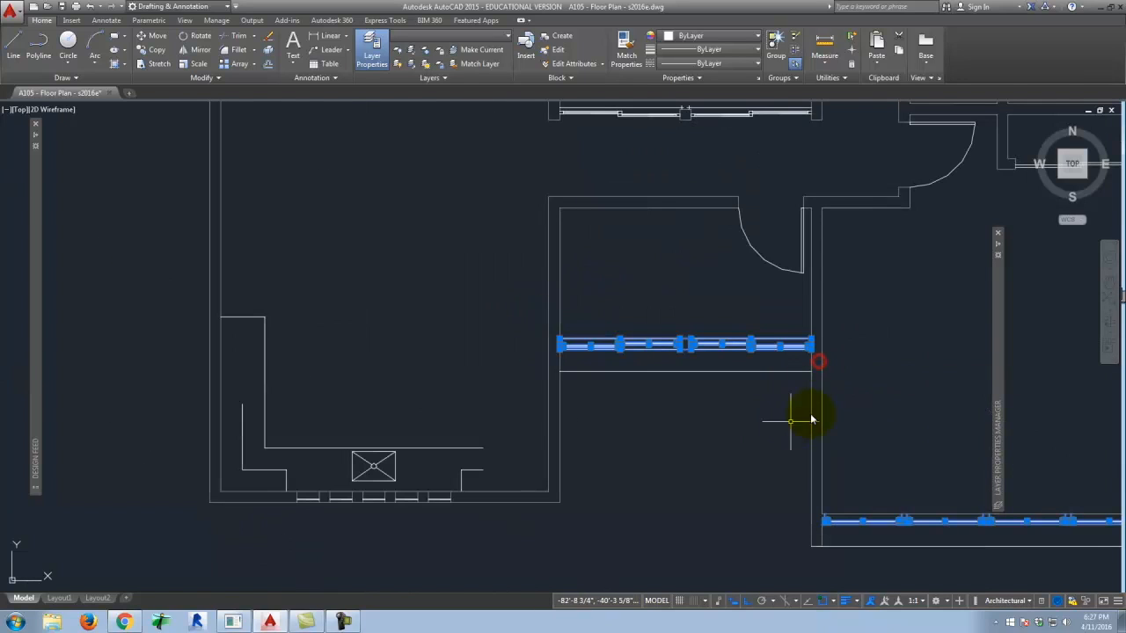
{"action": "scroll", "coordinate": [800, 415], "scroll_direction": "down", "scroll_amount": 2}
{"action": "scroll", "coordinate": [484, 451], "scroll_direction": "up", "scroll_amount": 5}
{"action": "left_click", "coordinate": [420, 429]}
{"action": "left_click", "coordinate": [864, 469]}
{"action": "scroll", "coordinate": [866, 467], "scroll_direction": "down", "scroll_amount": 3}
Add the large west room's north windows, move the selected windows onto the A-Window layer and deselect everything.
{"action": "scroll", "coordinate": [628, 523], "scroll_direction": "down", "scroll_amount": 1}
{"action": "scroll", "coordinate": [611, 281], "scroll_direction": "up", "scroll_amount": 5}
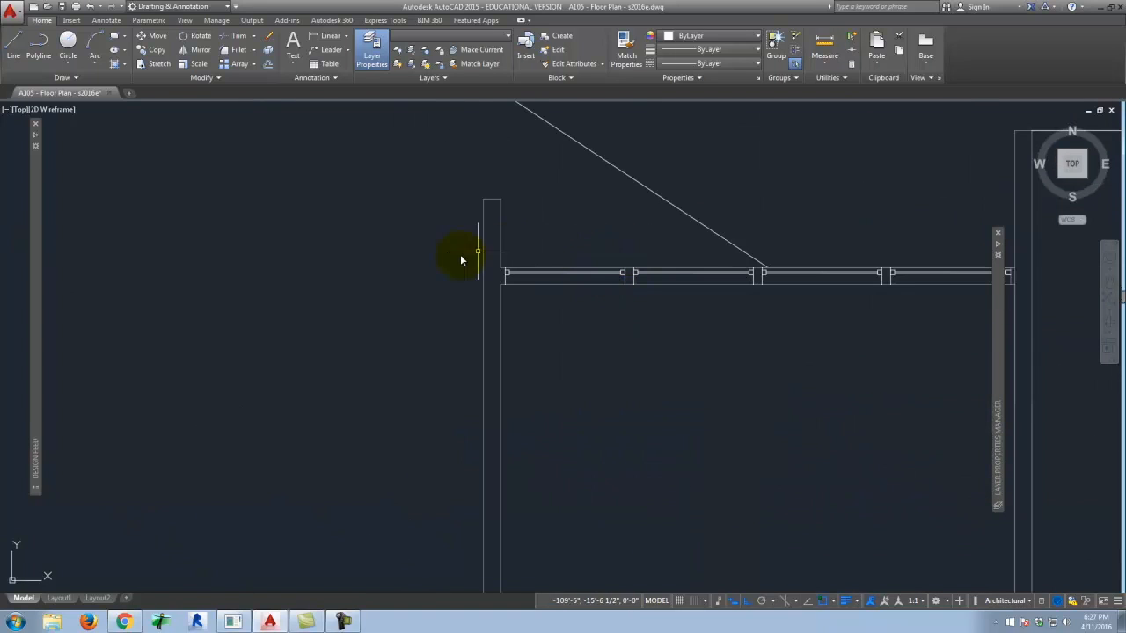
{"action": "left_click", "coordinate": [455, 251]}
{"action": "left_click", "coordinate": [1030, 334]}
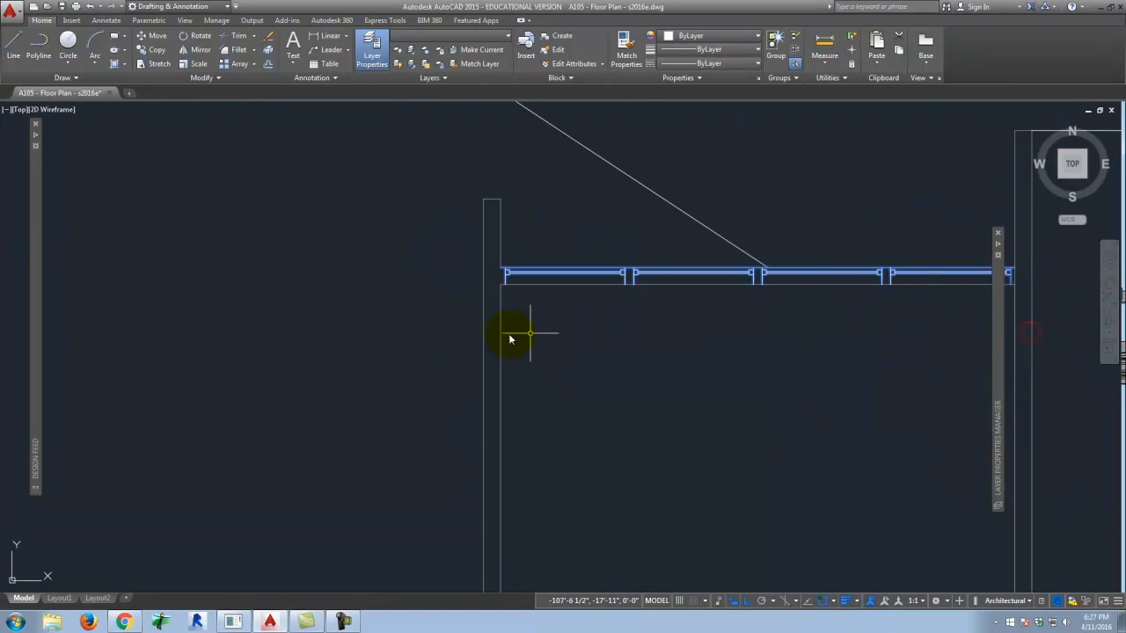
{"action": "scroll", "coordinate": [509, 339], "scroll_direction": "down", "scroll_amount": 3}
{"action": "scroll", "coordinate": [601, 337], "scroll_direction": "up", "scroll_amount": 2}
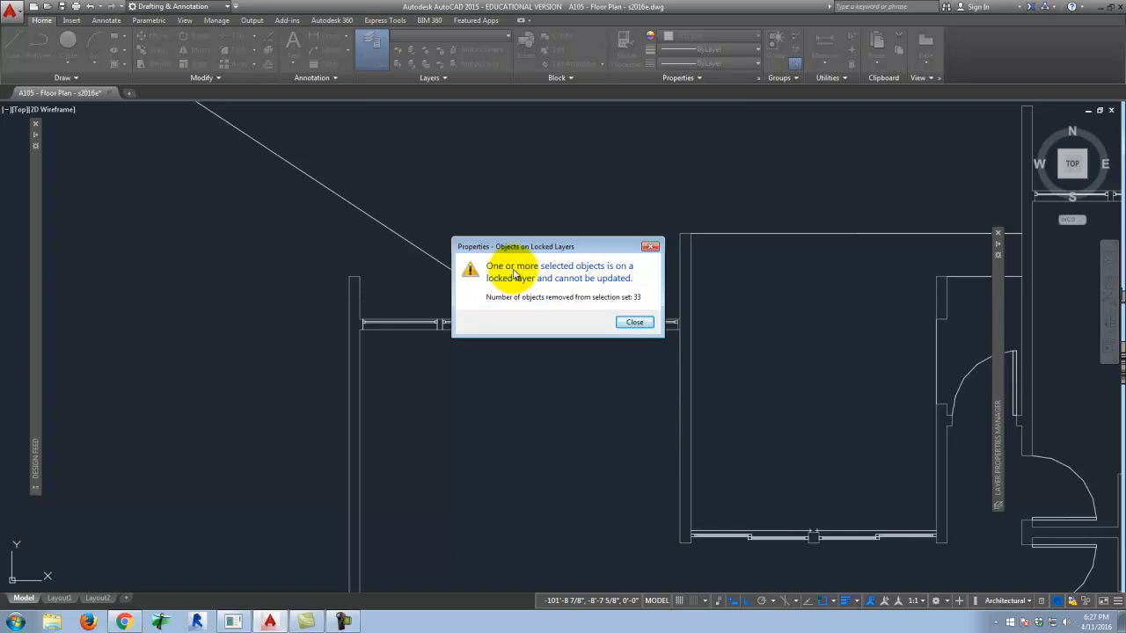
{"action": "left_click", "coordinate": [632, 323]}
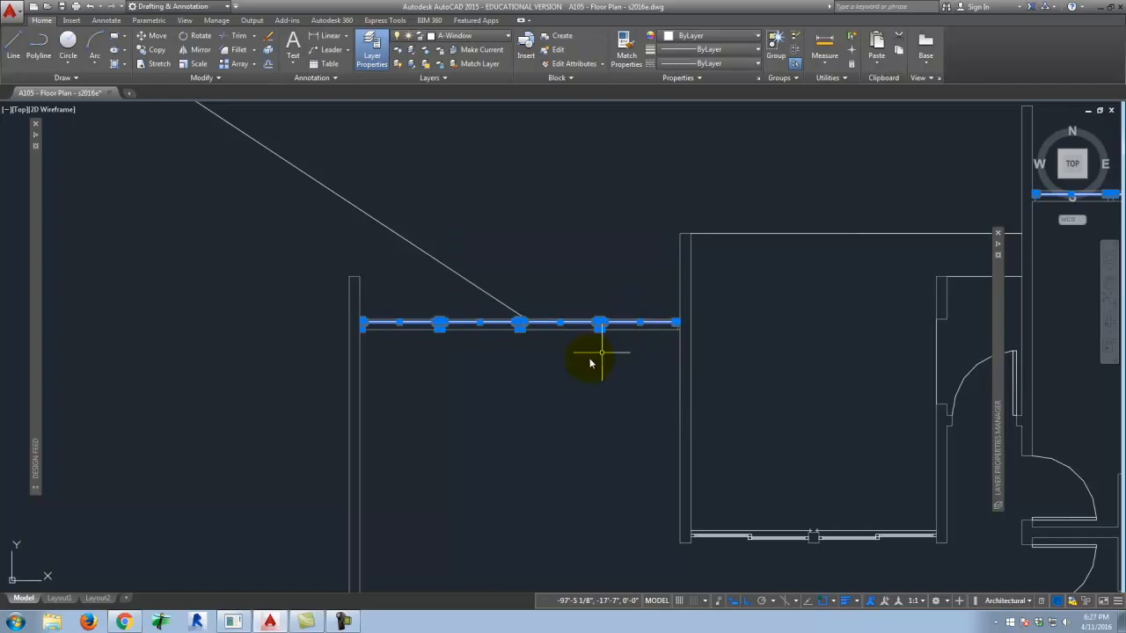
{"action": "key", "text": "Escape"}
Select the west jamb line and the post lines between the large west room's north windows.
{"action": "scroll", "coordinate": [518, 314], "scroll_direction": "down", "scroll_amount": 3}
{"action": "scroll", "coordinate": [475, 297], "scroll_direction": "up", "scroll_amount": 6}
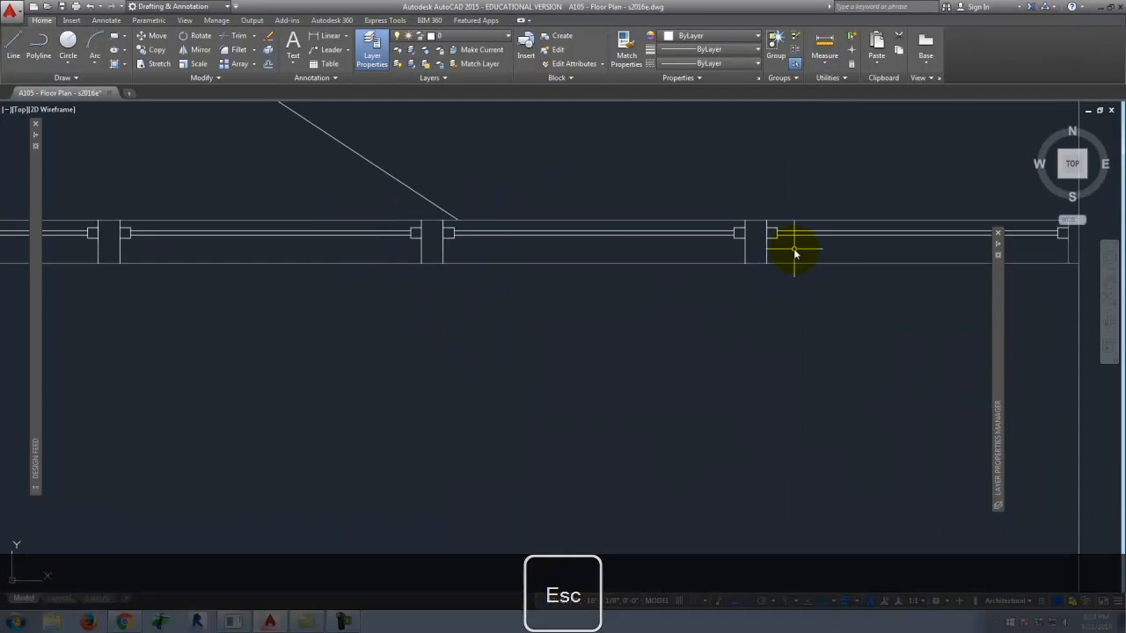
{"action": "left_click", "coordinate": [793, 249]}
{"action": "scroll", "coordinate": [703, 256], "scroll_direction": "down", "scroll_amount": 2}
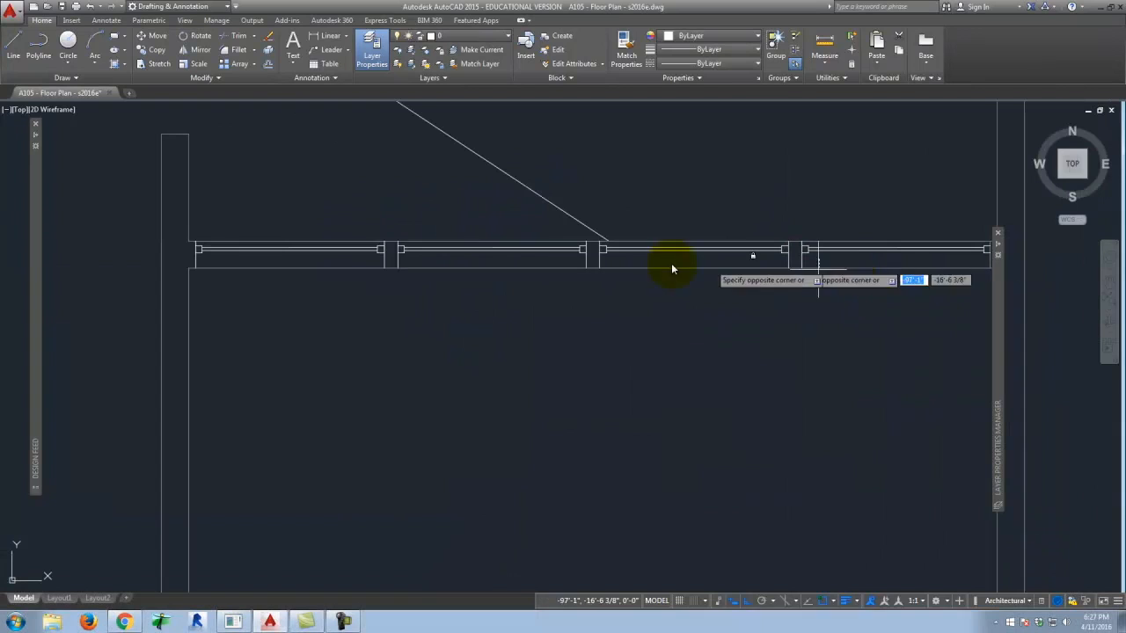
{"action": "left_click", "coordinate": [372, 266]}
{"action": "left_click", "coordinate": [217, 264]}
{"action": "left_click", "coordinate": [187, 264]}
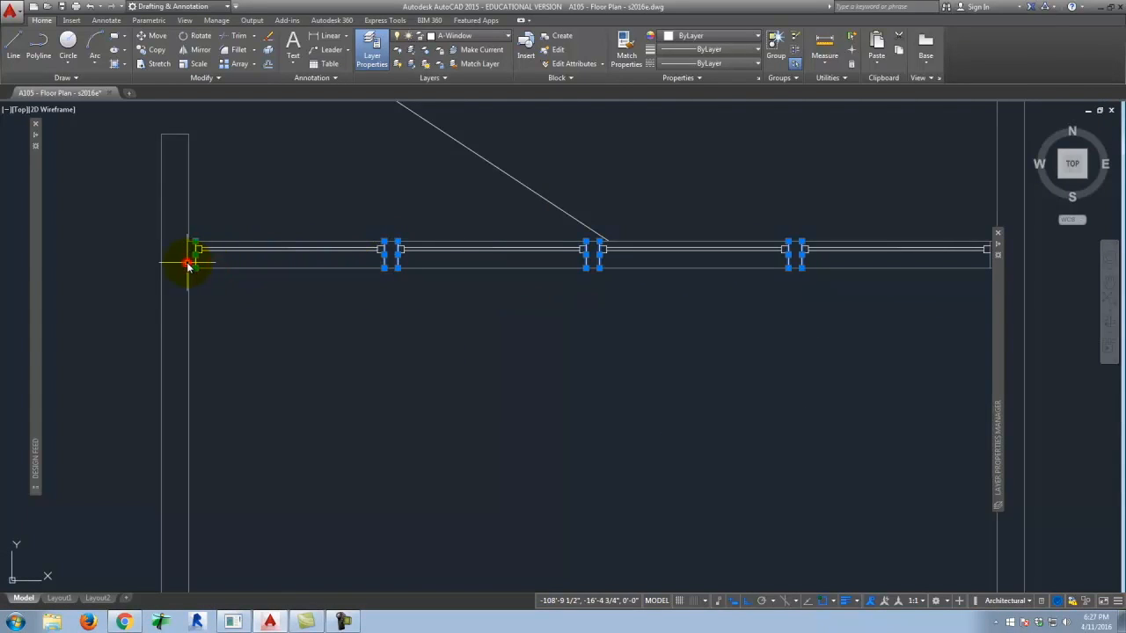
Add the jamb line at the east end of this window row, move the selection onto the A-Wall layer and deselect it.
{"action": "scroll", "coordinate": [730, 277], "scroll_direction": "down", "scroll_amount": 2}
{"action": "scroll", "coordinate": [897, 254], "scroll_direction": "up", "scroll_amount": 4}
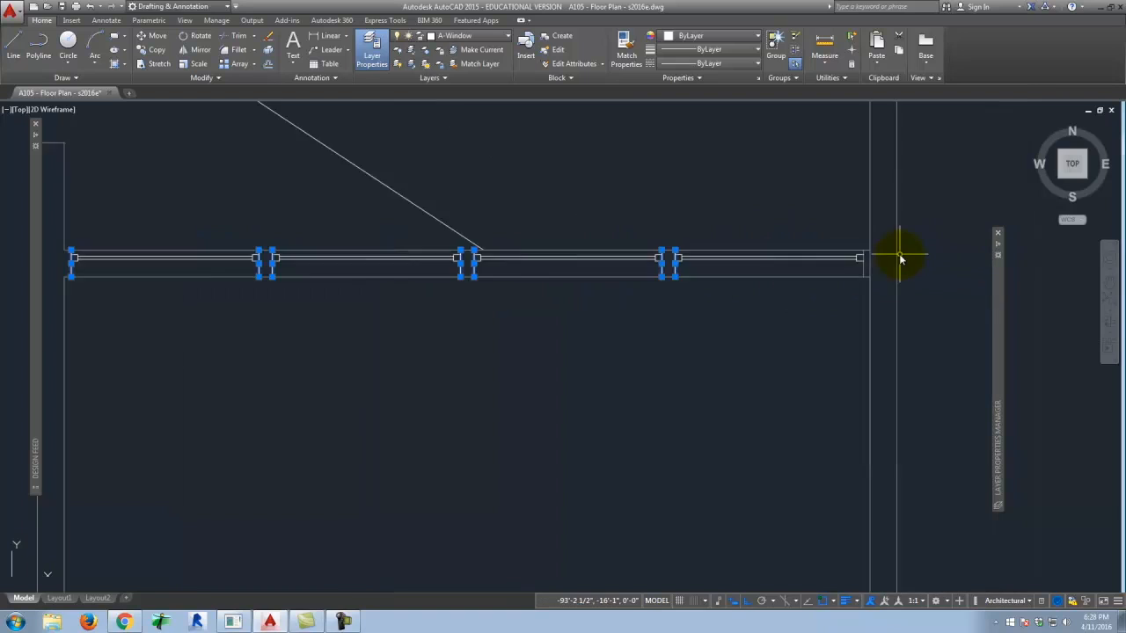
{"action": "left_click", "coordinate": [874, 285]}
{"action": "left_click", "coordinate": [818, 278]}
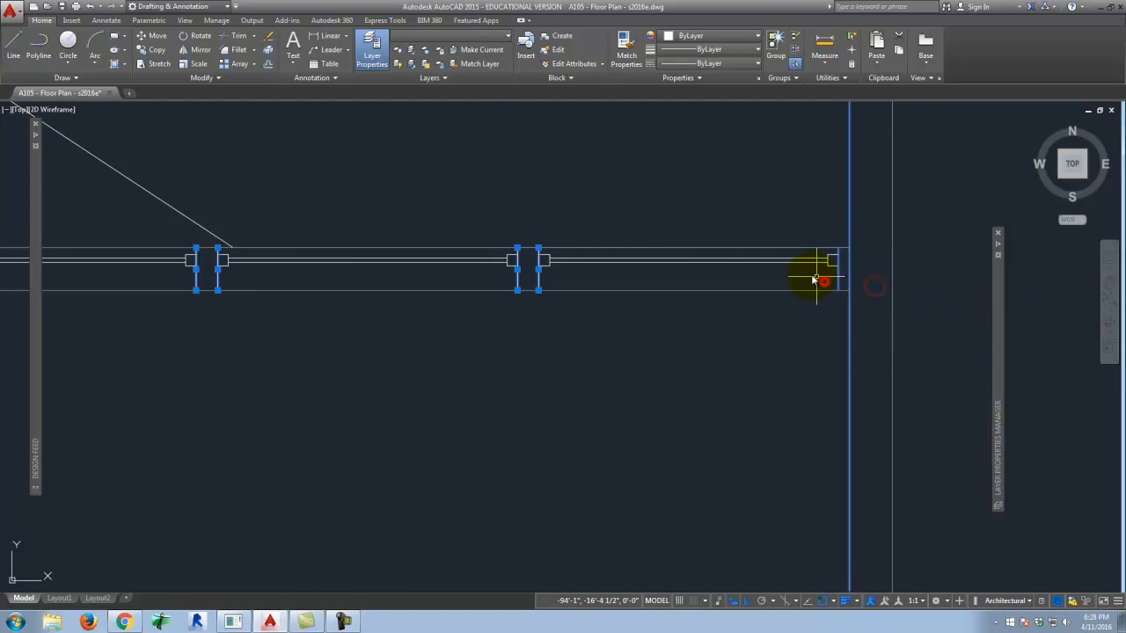
{"action": "left_click", "coordinate": [443, 121]}
{"action": "left_click", "coordinate": [636, 388]}
{"action": "key", "text": "Escape"}
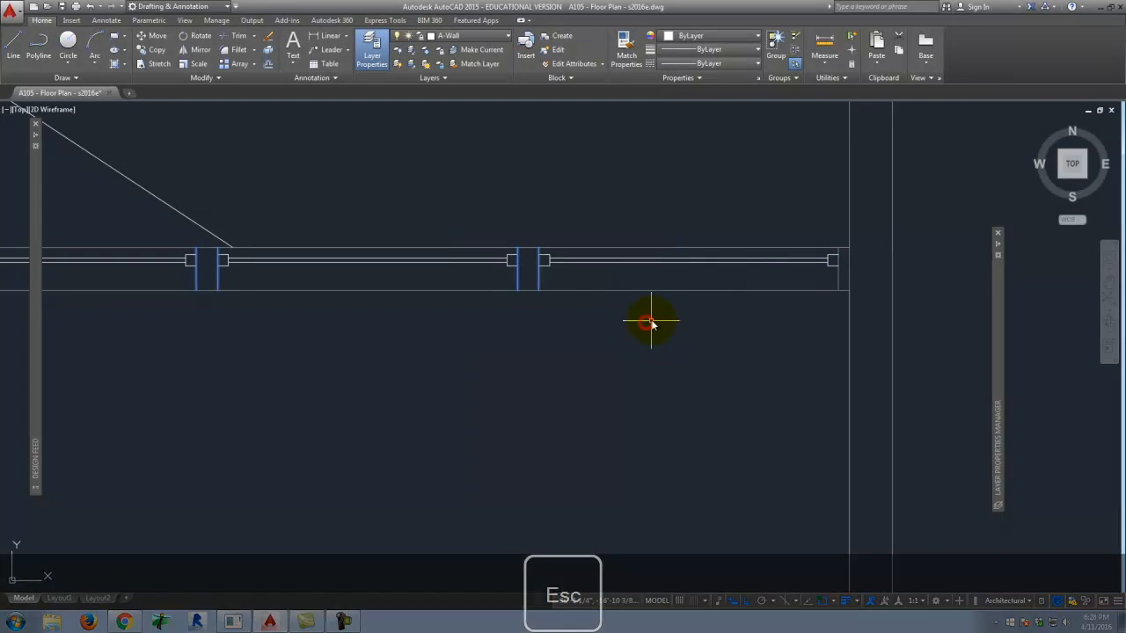
Try to delete the middle line inside the eastern post of the northeast room's north window row.
{"action": "scroll", "coordinate": [387, 290], "scroll_direction": "down", "scroll_amount": 5}
{"action": "scroll", "coordinate": [683, 246], "scroll_direction": "up", "scroll_amount": 6}
{"action": "scroll", "coordinate": [519, 214], "scroll_direction": "down", "scroll_amount": 3}
{"action": "scroll", "coordinate": [460, 201], "scroll_direction": "up", "scroll_amount": 4}
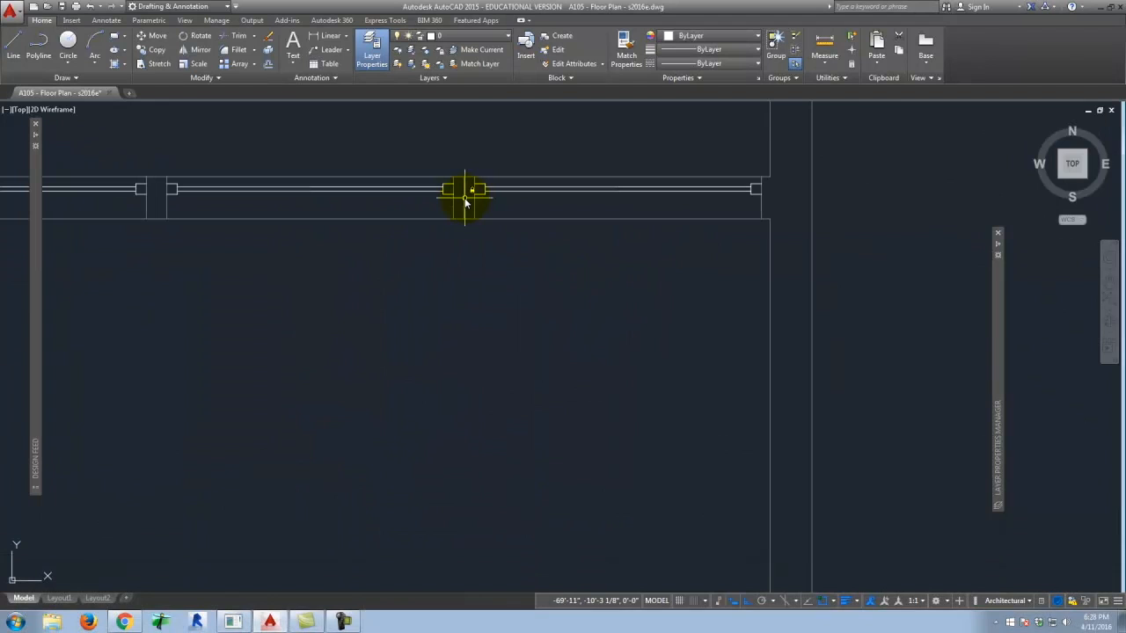
{"action": "key", "text": "Delete"}
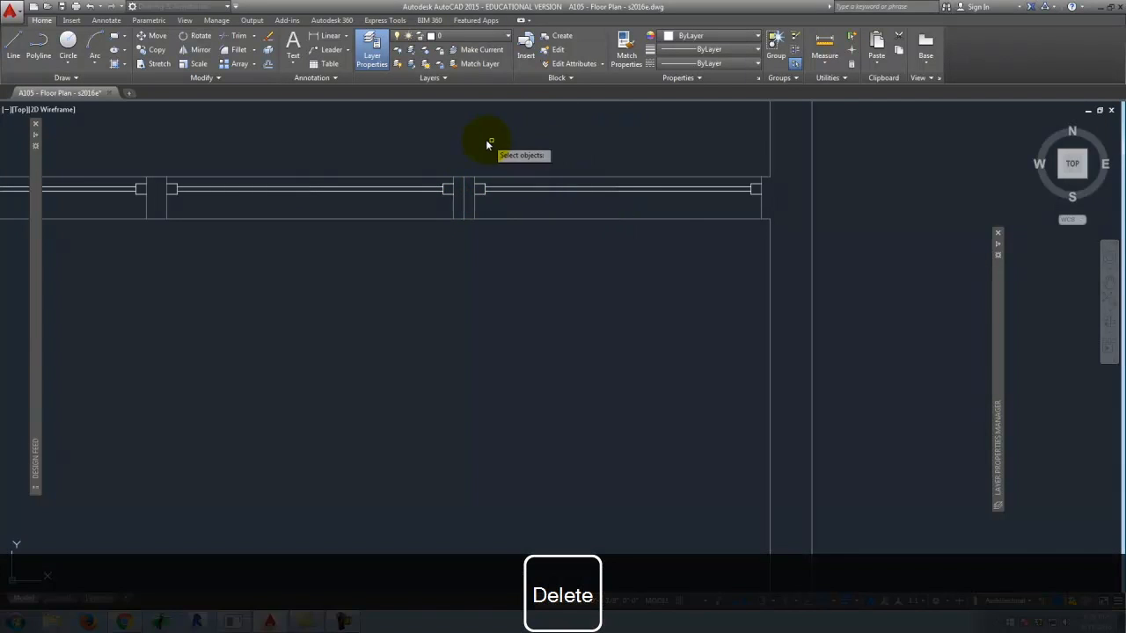
{"action": "key", "text": "Escape"}
{"action": "scroll", "coordinate": [541, 154], "scroll_direction": "down", "scroll_amount": 5}
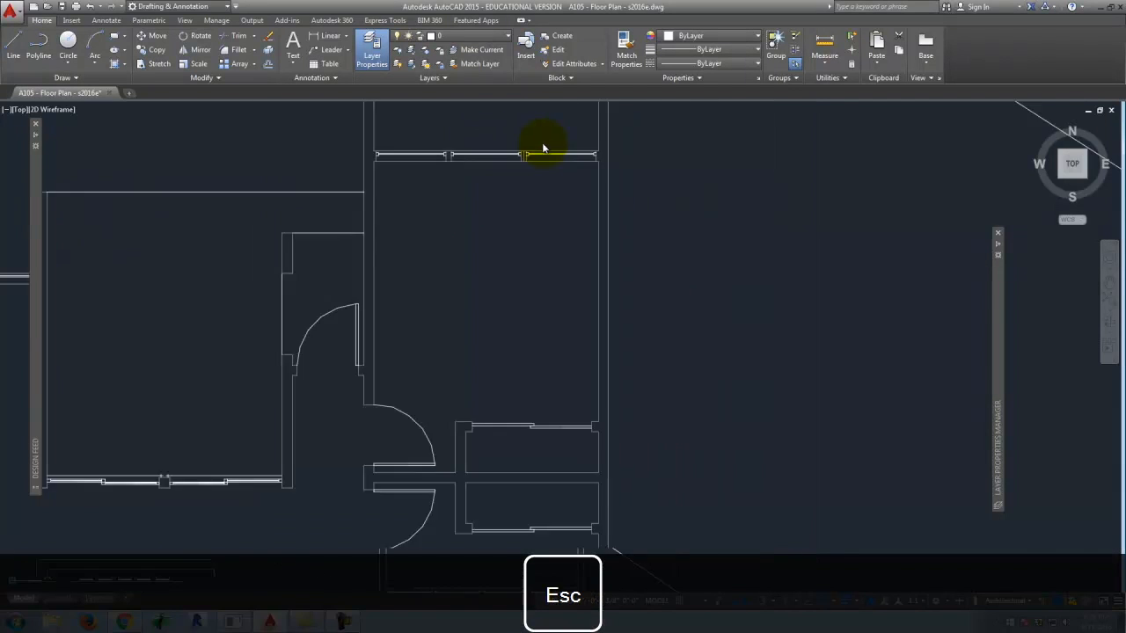
{"action": "scroll", "coordinate": [545, 326], "scroll_direction": "up", "scroll_amount": 6}
{"action": "scroll", "coordinate": [520, 422], "scroll_direction": "down", "scroll_amount": 5}
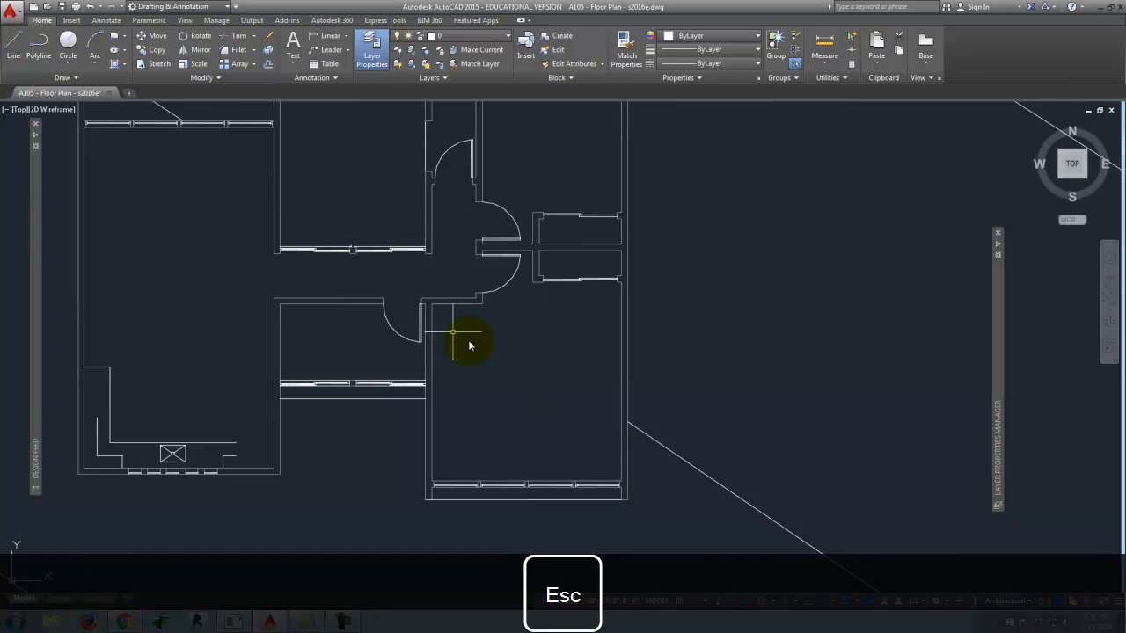
{"action": "scroll", "coordinate": [438, 227], "scroll_direction": "up", "scroll_amount": 3}
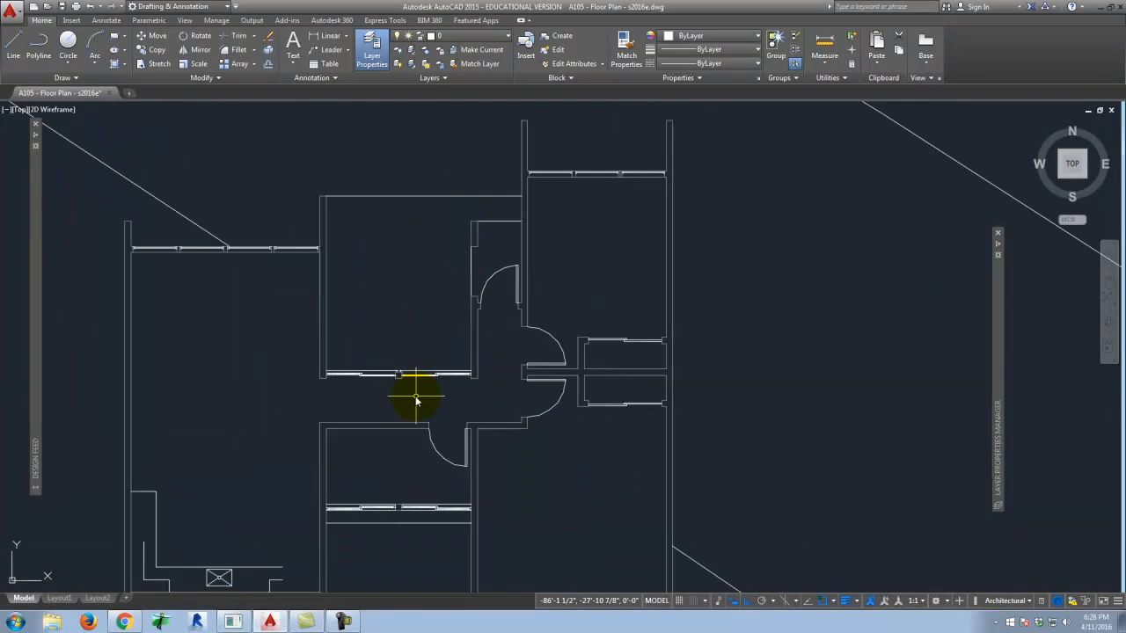
Select the swing door north of the hallway and the two facing swing doors at the hallway's east end.
{"action": "scroll", "coordinate": [416, 400], "scroll_direction": "up", "scroll_amount": 2}
{"action": "scroll", "coordinate": [422, 298], "scroll_direction": "down", "scroll_amount": 2}
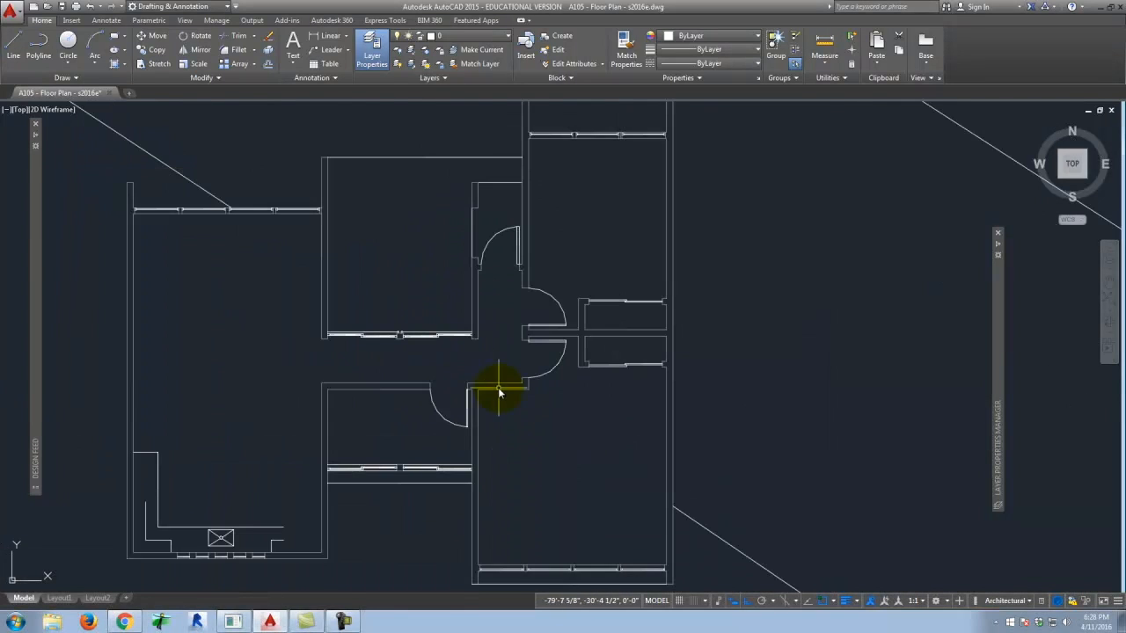
{"action": "scroll", "coordinate": [512, 272], "scroll_direction": "up", "scroll_amount": 8}
{"action": "left_click", "coordinate": [535, 257]}
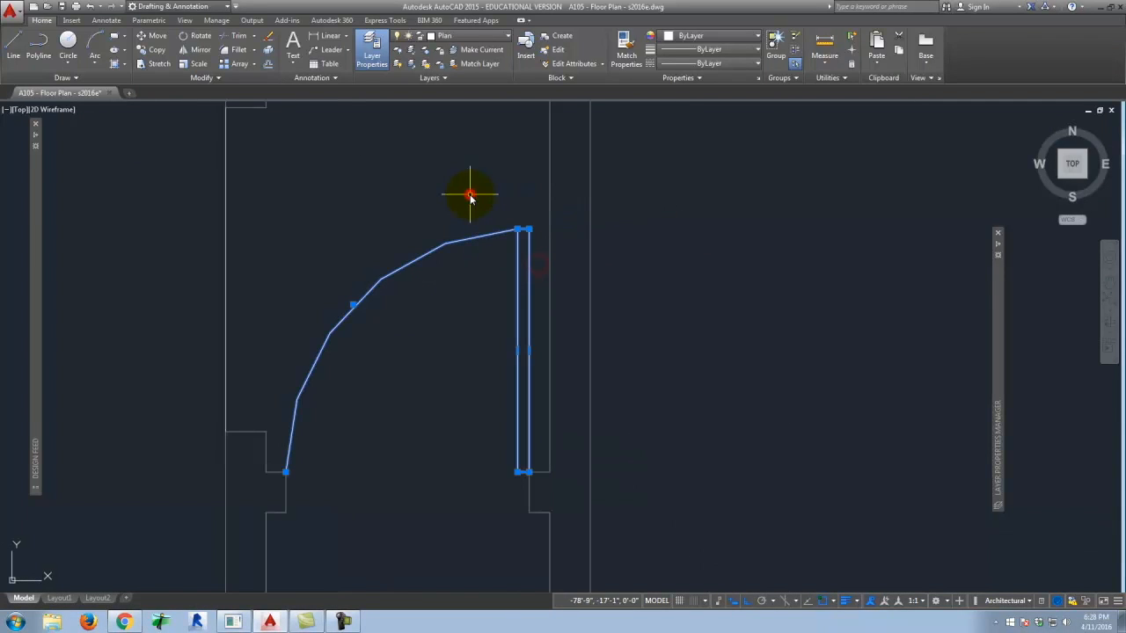
{"action": "scroll", "coordinate": [536, 410], "scroll_direction": "down", "scroll_amount": 6}
{"action": "scroll", "coordinate": [539, 448], "scroll_direction": "up", "scroll_amount": 4}
{"action": "left_click", "coordinate": [523, 440]}
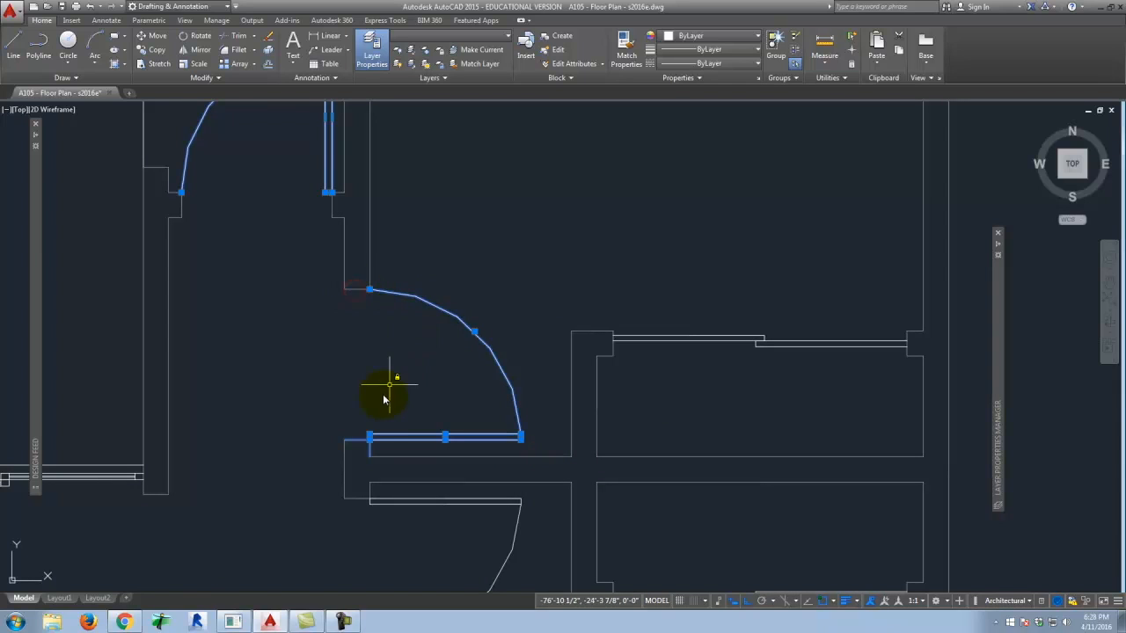
{"action": "scroll", "coordinate": [516, 445], "scroll_direction": "down", "scroll_amount": 4}
{"action": "left_click", "coordinate": [533, 528]}
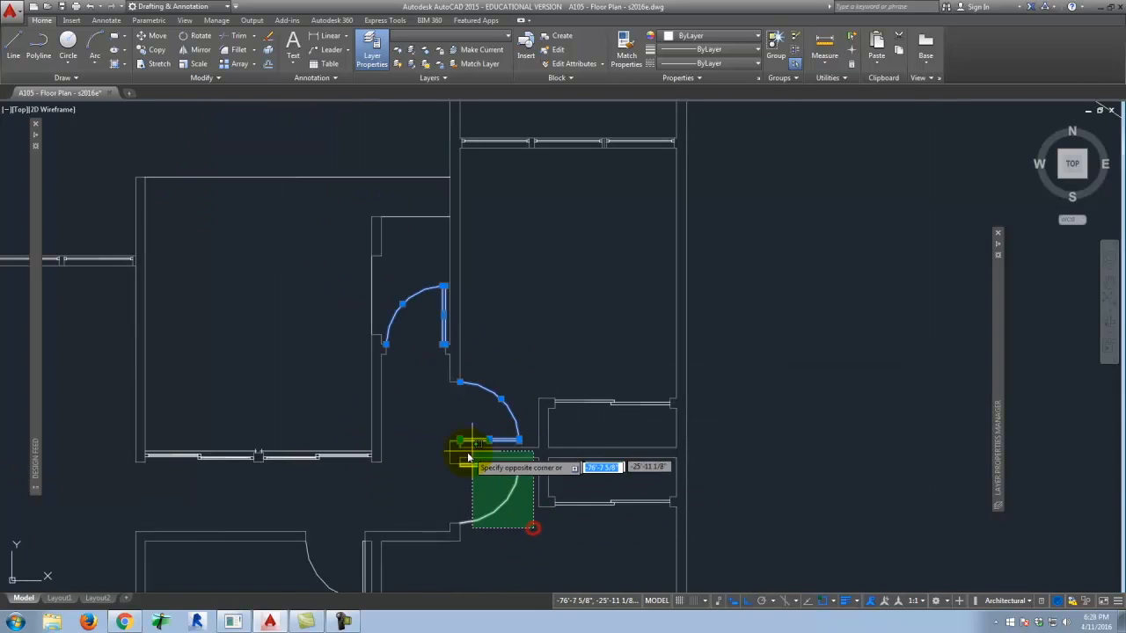
{"action": "left_click", "coordinate": [454, 459]}
Add the sliding panels on both sides of the post in the middle room's south opening to the selection.
{"action": "scroll", "coordinate": [520, 397], "scroll_direction": "down", "scroll_amount": 5}
{"action": "scroll", "coordinate": [490, 390], "scroll_direction": "up", "scroll_amount": 6}
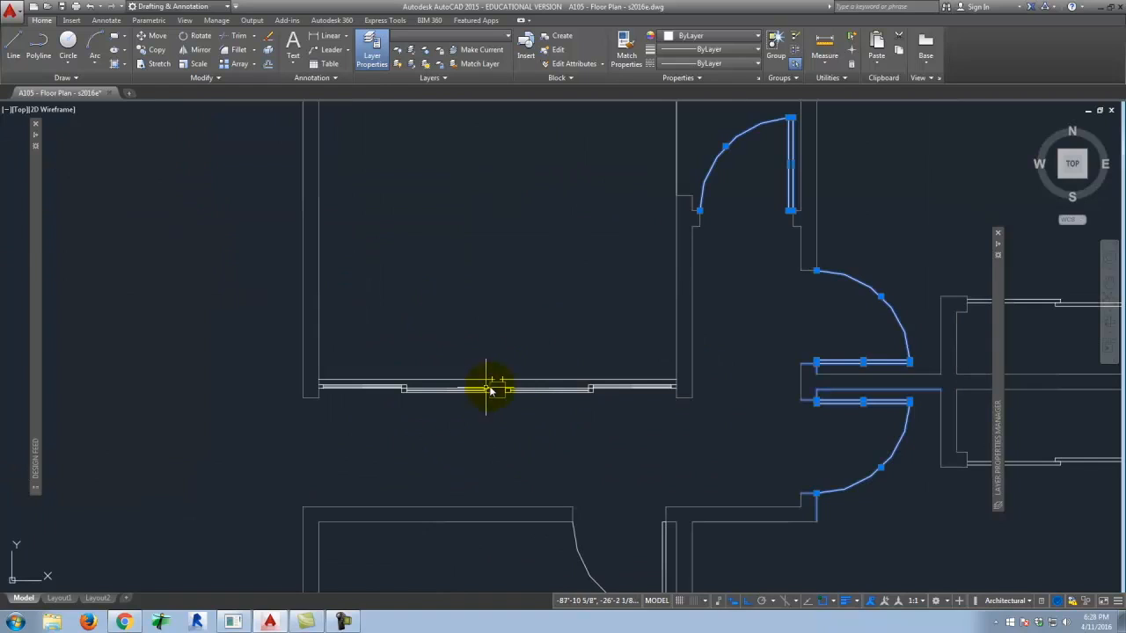
{"action": "scroll", "coordinate": [502, 388], "scroll_direction": "up", "scroll_amount": 2}
{"action": "left_click", "coordinate": [502, 376]}
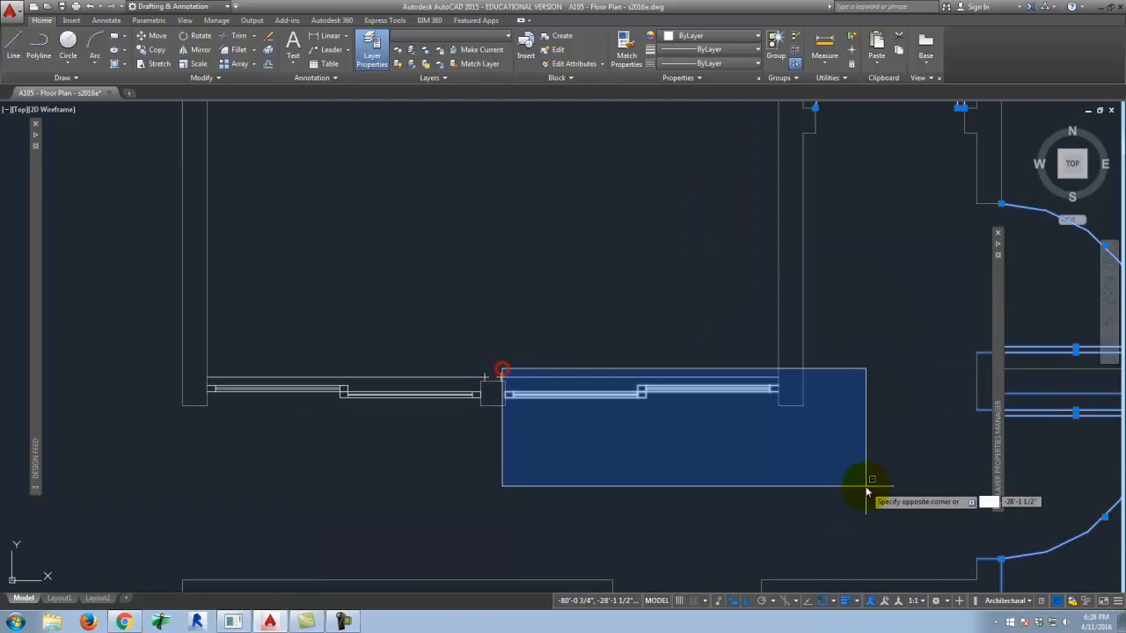
{"action": "left_click", "coordinate": [784, 450]}
{"action": "left_click", "coordinate": [188, 378]}
{"action": "left_click", "coordinate": [483, 440]}
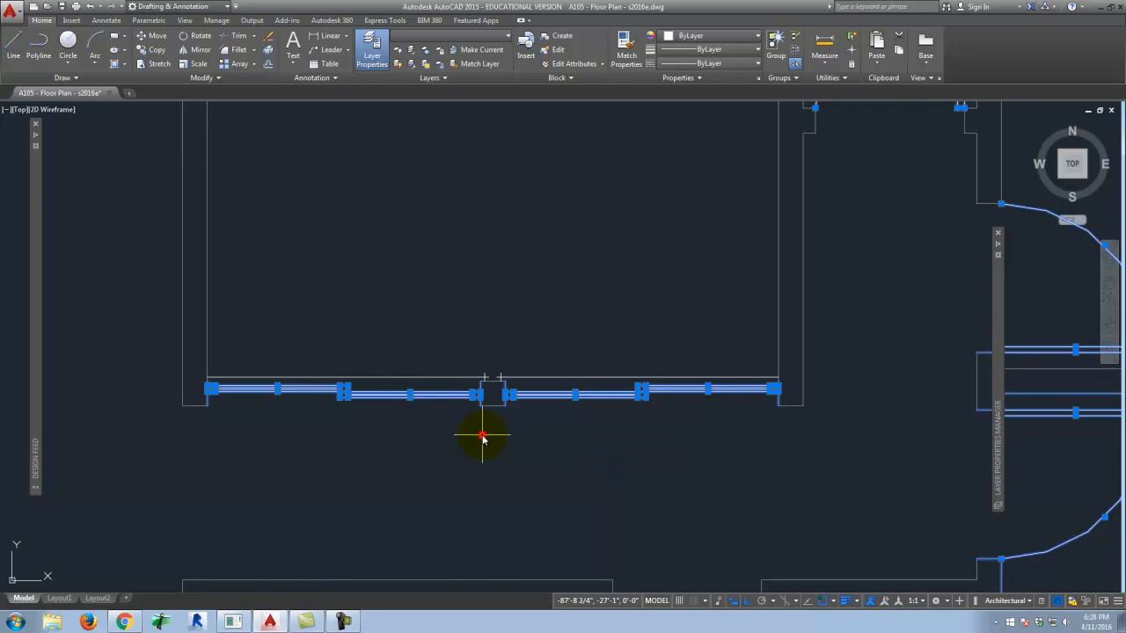
Move the selected doors and sliding panels onto the A-Door layer and deselect them.
{"action": "scroll", "coordinate": [599, 359], "scroll_direction": "down", "scroll_amount": 5}
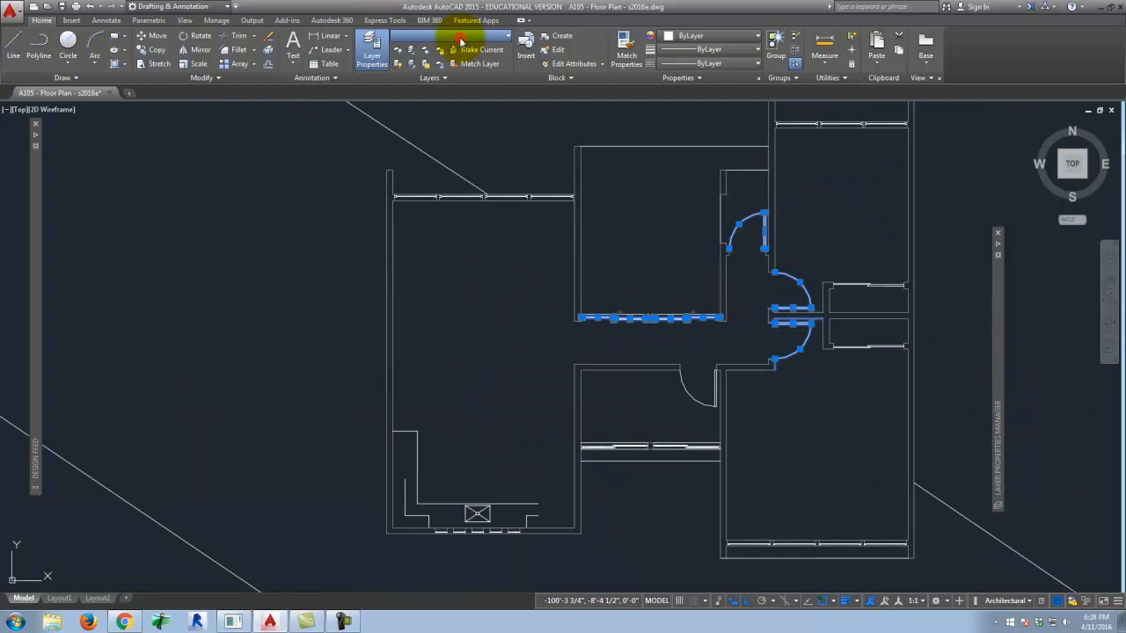
{"action": "left_click", "coordinate": [450, 142]}
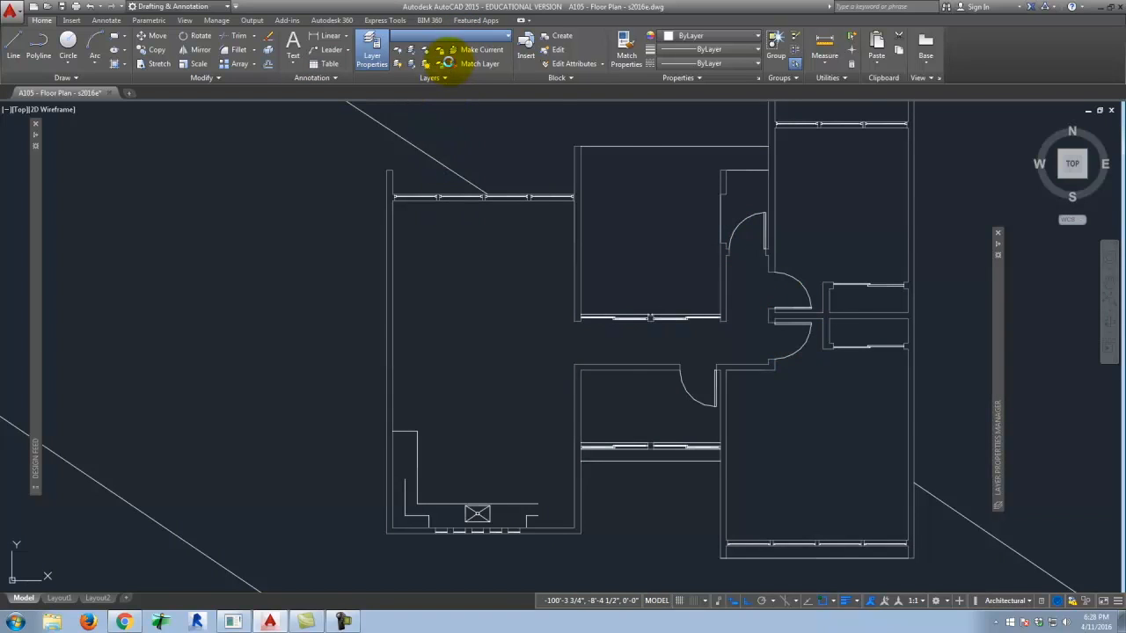
{"action": "left_click", "coordinate": [447, 62]}
{"action": "left_click", "coordinate": [628, 320]}
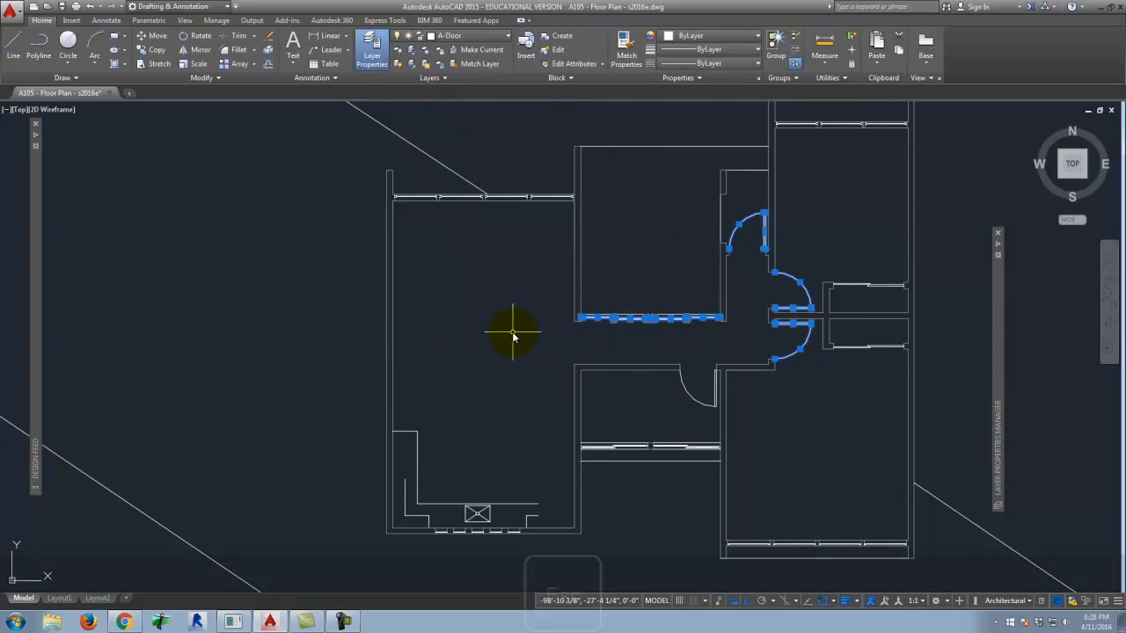
{"action": "key", "text": "Escape"}
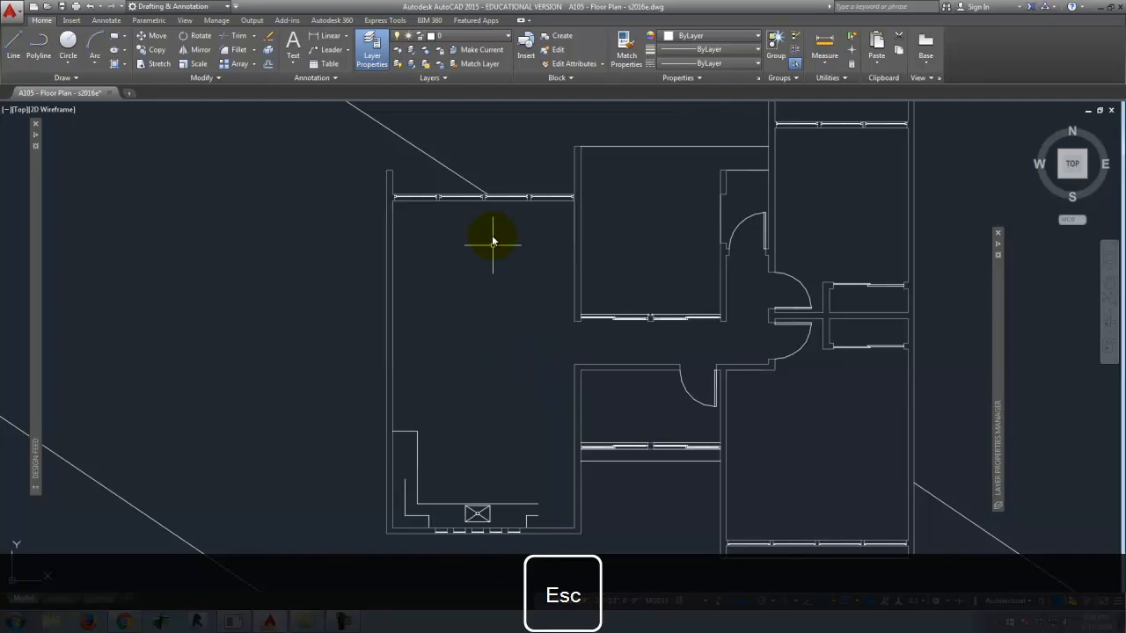
{"action": "scroll", "coordinate": [448, 346], "scroll_direction": "down", "scroll_amount": 4}
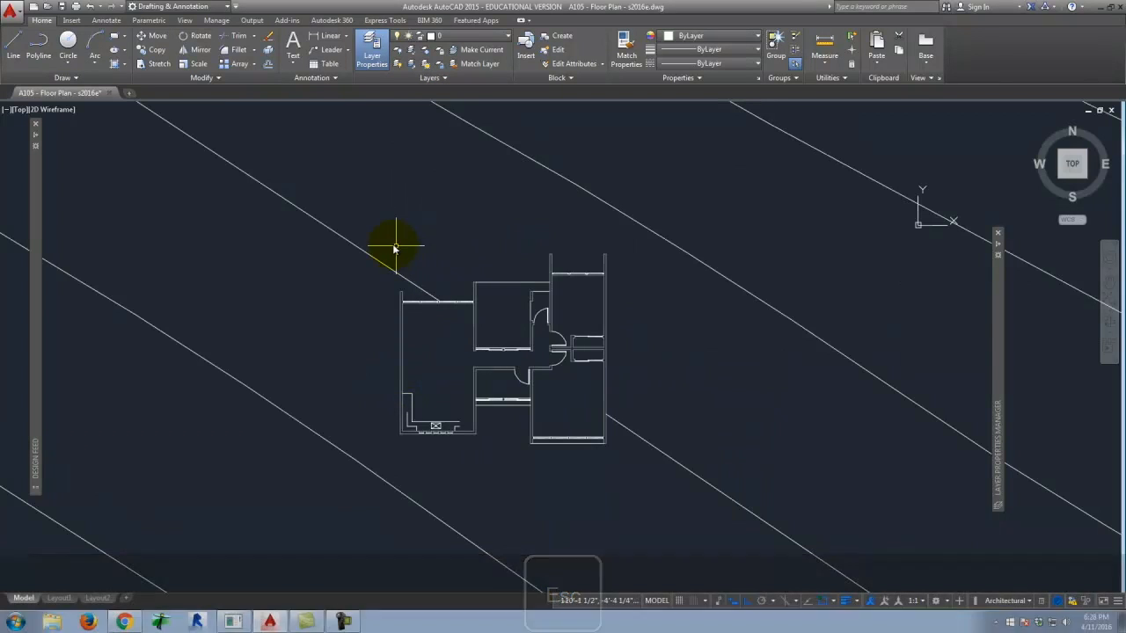
{"action": "scroll", "coordinate": [405, 446], "scroll_direction": "up", "scroll_amount": 4}
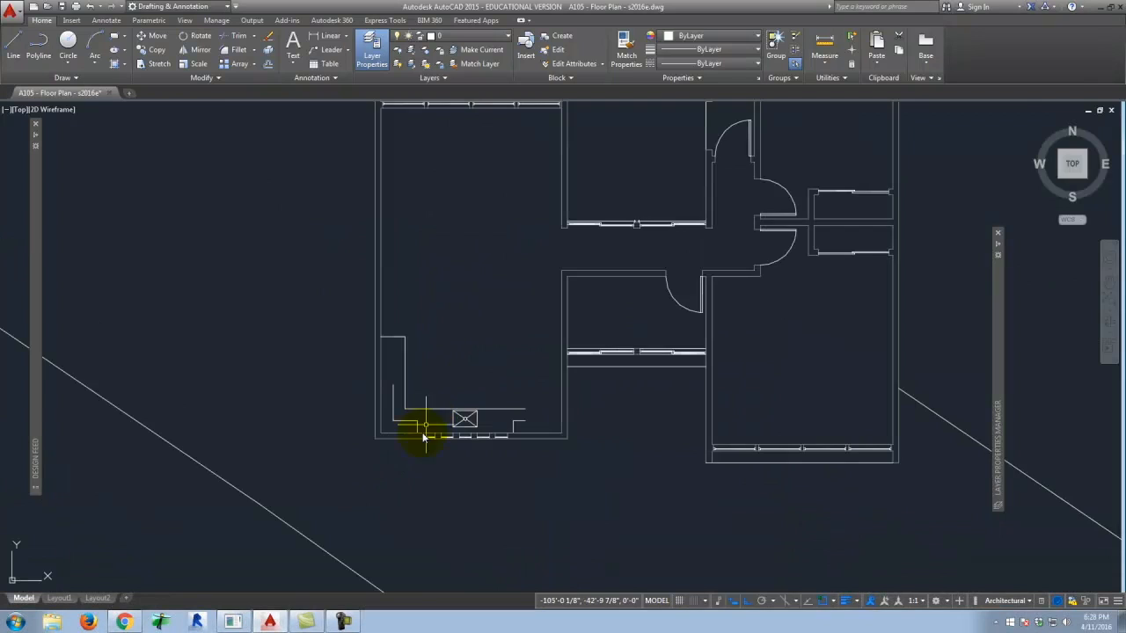
{"action": "scroll", "coordinate": [409, 451], "scroll_direction": "down", "scroll_amount": 4}
{"action": "scroll", "coordinate": [410, 458], "scroll_direction": "up", "scroll_amount": 8}
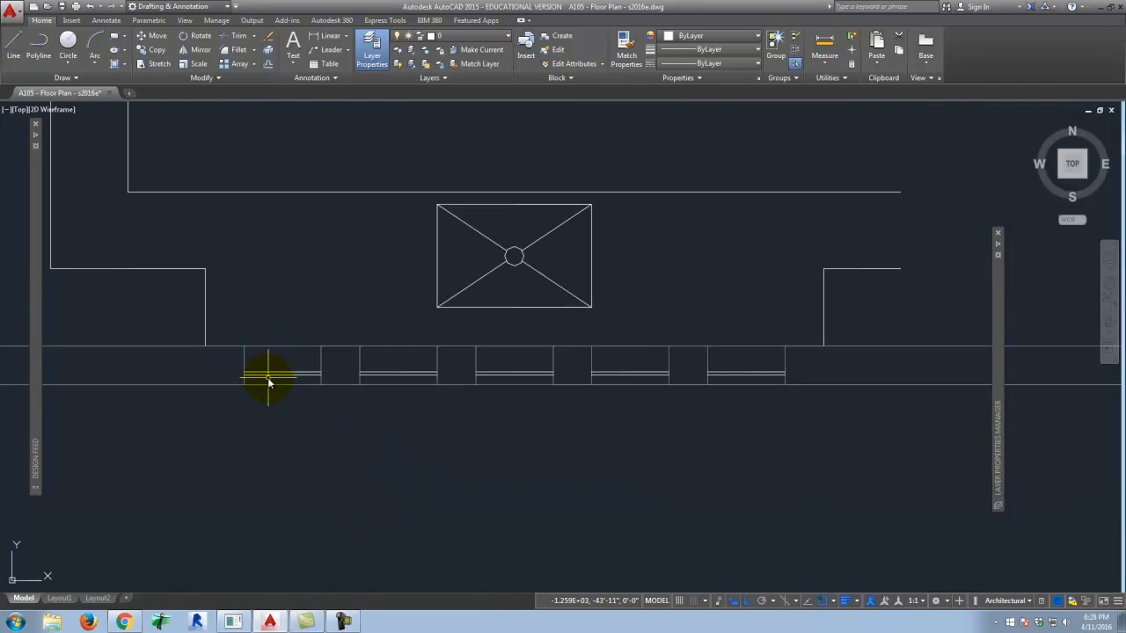
{"action": "left_click", "coordinate": [267, 376]}
{"action": "key", "text": "Escape"}
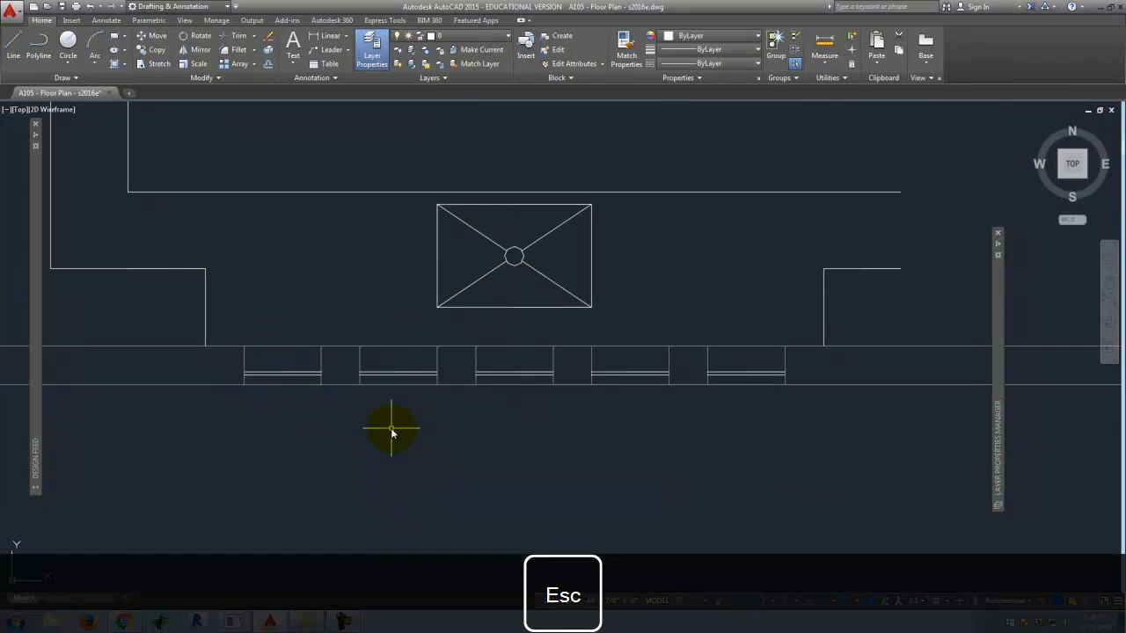
{"action": "scroll", "coordinate": [382, 454], "scroll_direction": "down", "scroll_amount": 6}
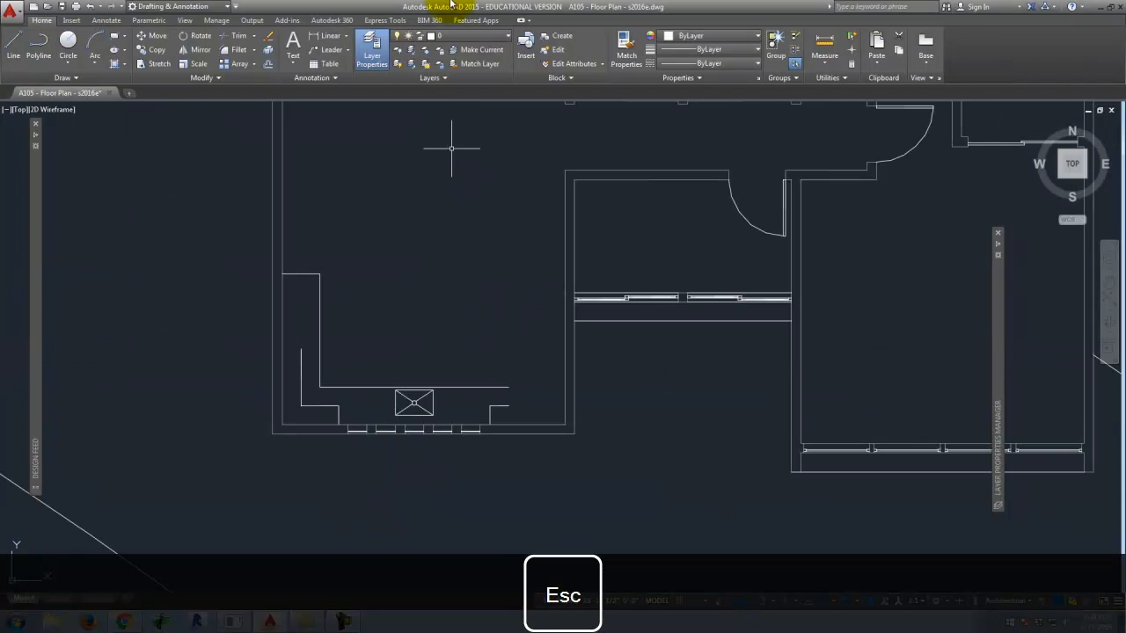
Lock the A-Door and A-Window layers in the layer manager.
{"action": "left_click", "coordinate": [363, 50]}
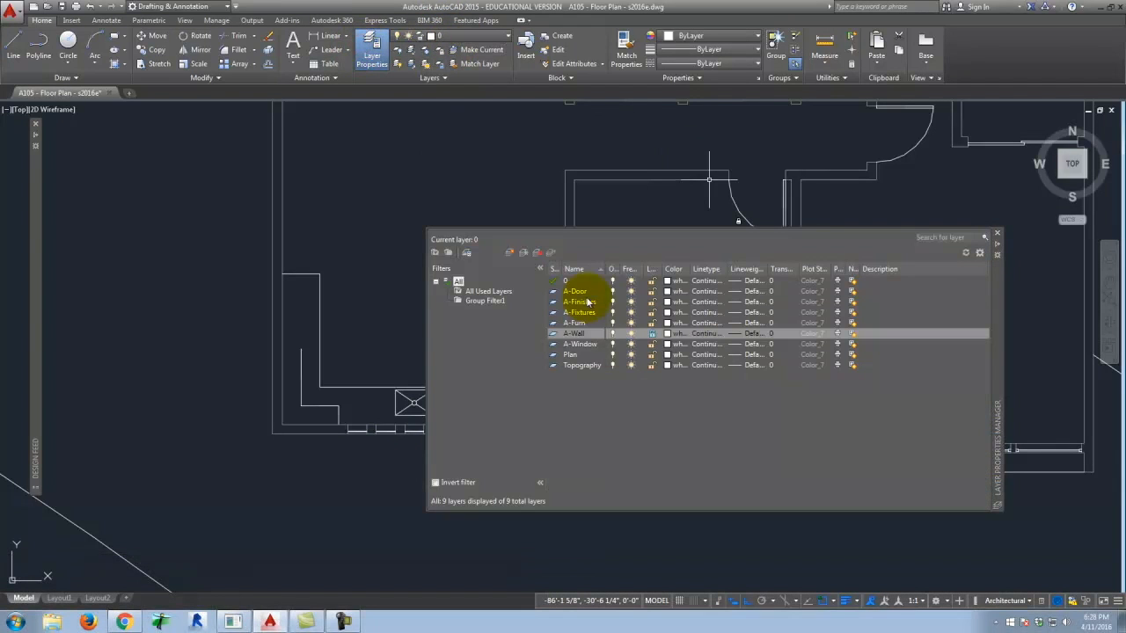
{"action": "left_click", "coordinate": [580, 292]}
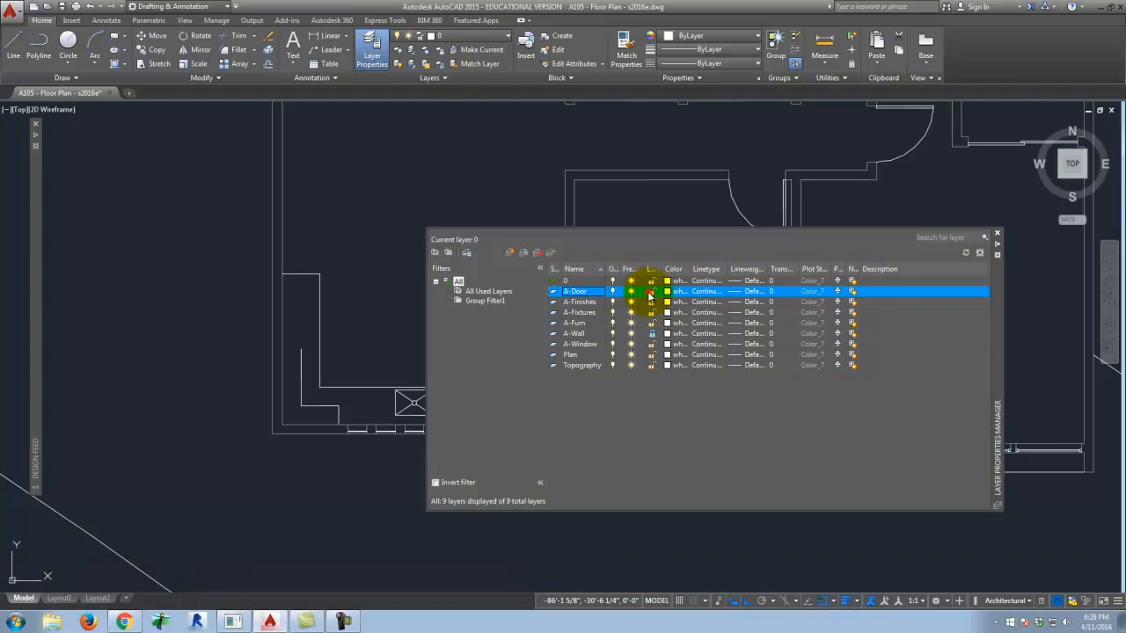
{"action": "left_click", "coordinate": [650, 292]}
{"action": "left_click", "coordinate": [652, 346]}
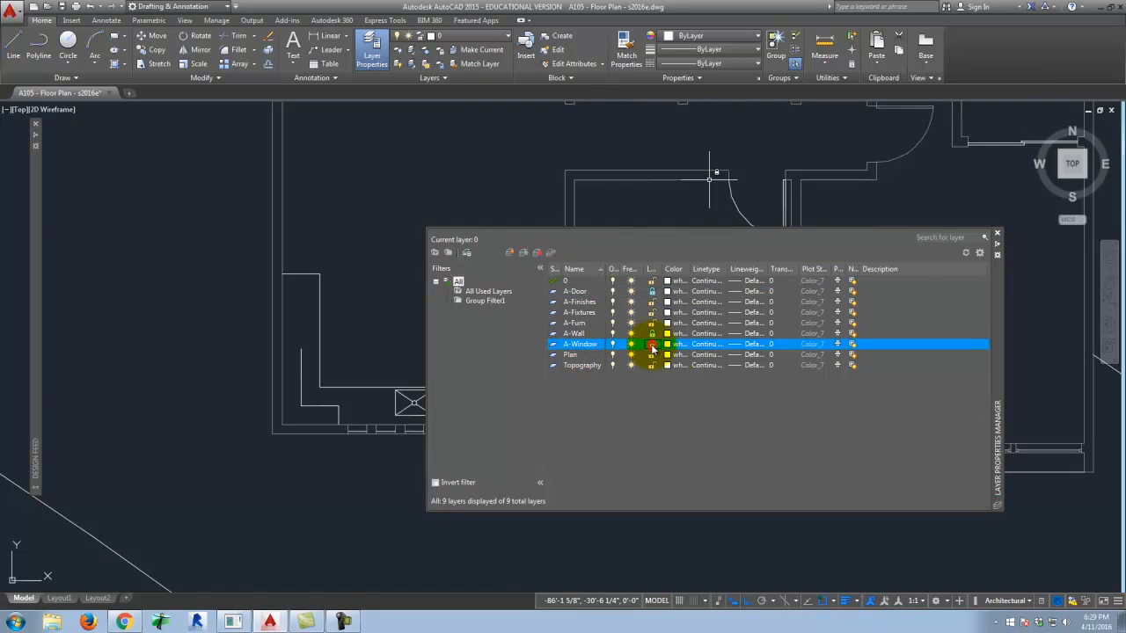
Select the kitchen counters, sink, windows and other lines across the plan's southern part, plus lines near the small northern closet.
{"action": "left_click", "coordinate": [225, 232]}
{"action": "scroll", "coordinate": [666, 445], "scroll_direction": "down", "scroll_amount": 3}
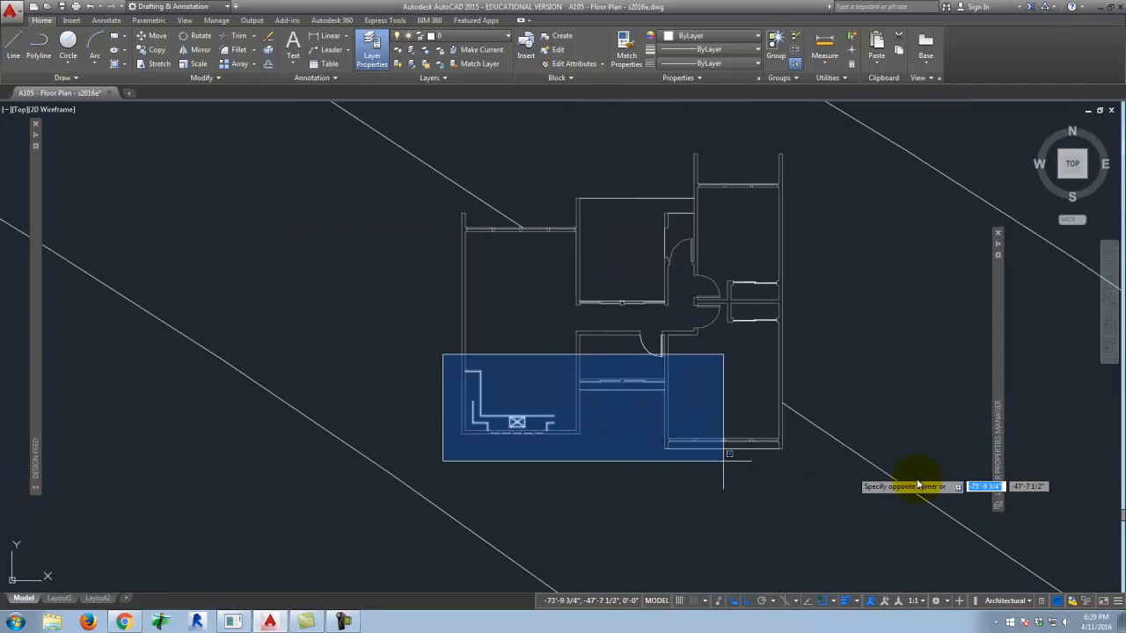
{"action": "left_click", "coordinate": [846, 476]}
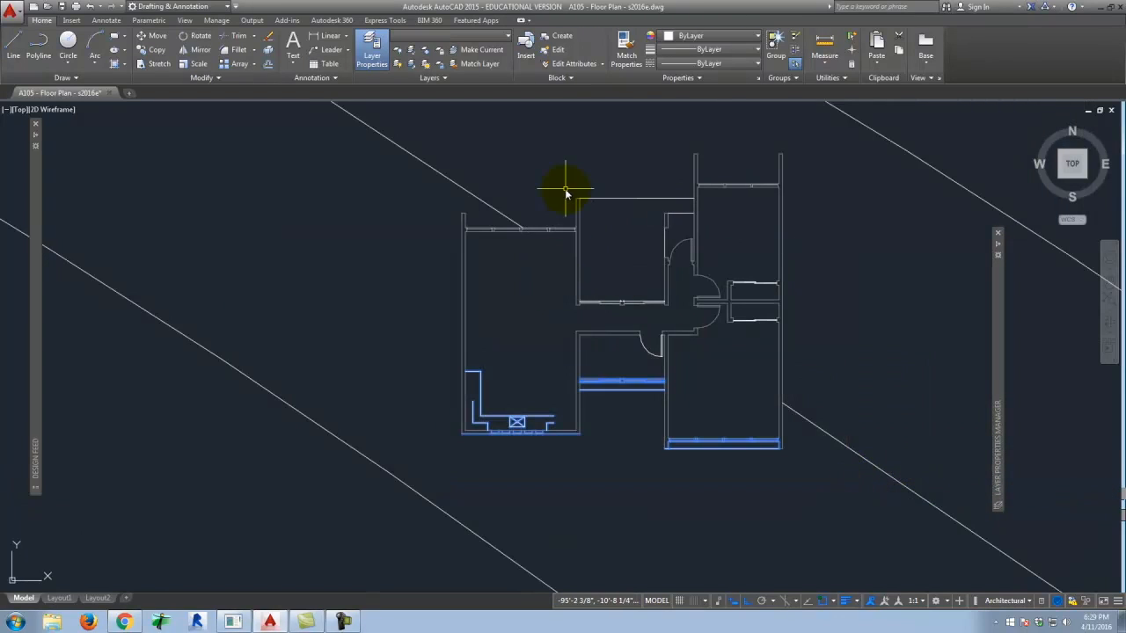
{"action": "scroll", "coordinate": [686, 214], "scroll_direction": "up", "scroll_amount": 2}
{"action": "left_click", "coordinate": [674, 226]}
{"action": "left_click", "coordinate": [666, 207]}
{"action": "left_click", "coordinate": [644, 281]}
{"action": "scroll", "coordinate": [618, 282], "scroll_direction": "down", "scroll_amount": 4}
{"action": "scroll", "coordinate": [553, 431], "scroll_direction": "up", "scroll_amount": 5}
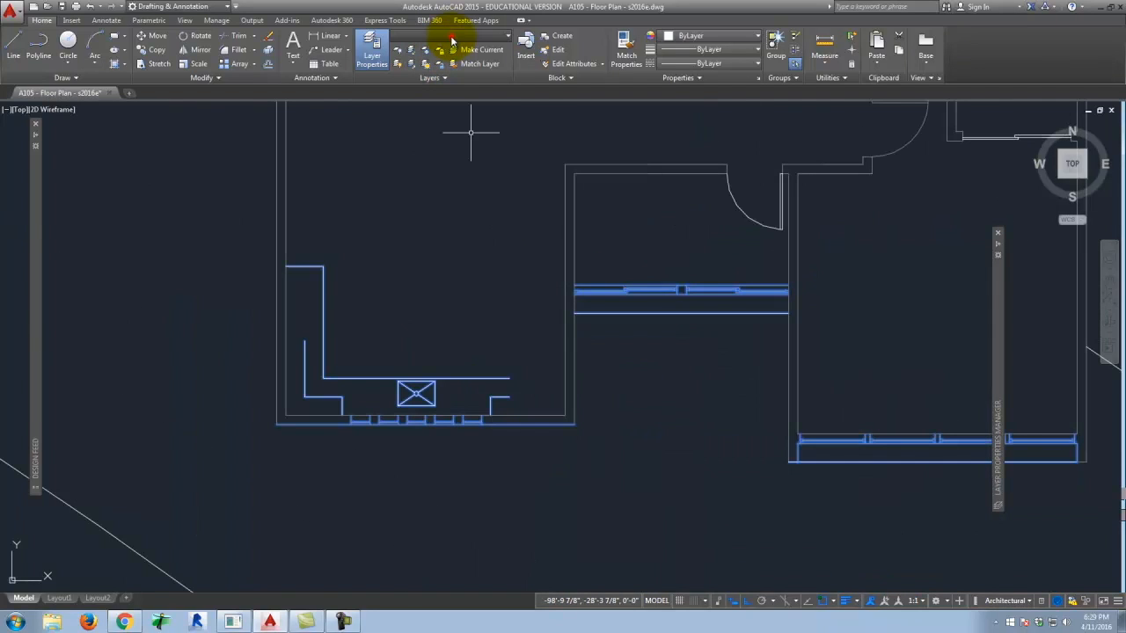
Reassign the selected unlocked objects to another layer and clear the selection.
{"action": "key", "text": "Escape"}
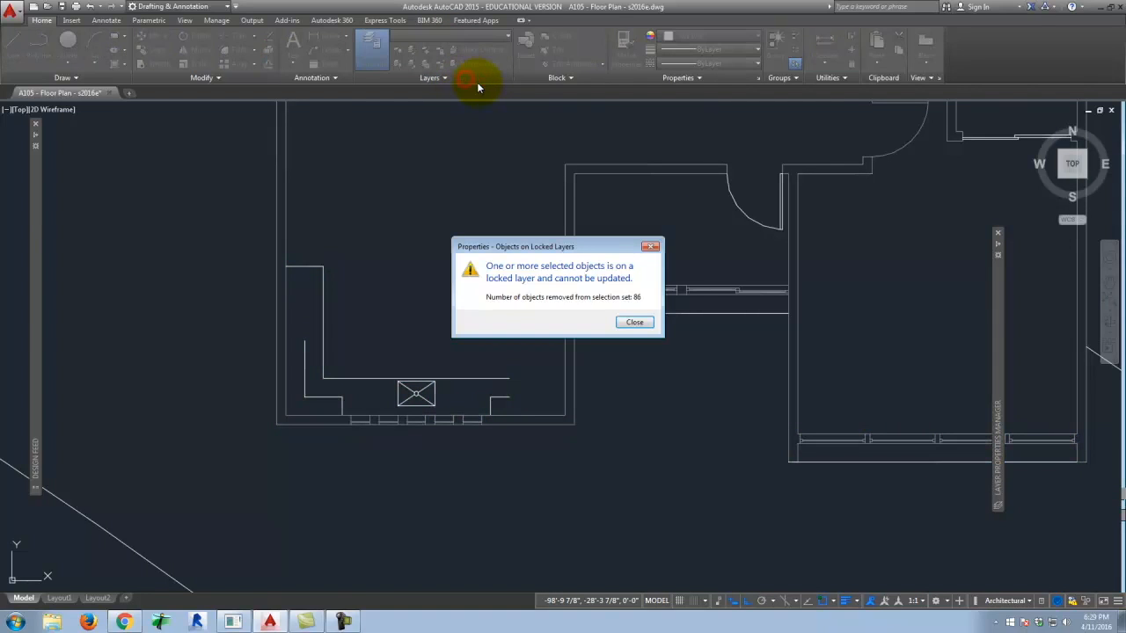
{"action": "left_click", "coordinate": [634, 322]}
{"action": "key", "text": "Escape"}
Select the sliding doors of both east closets, move them onto the A-Door layer and deselect them.
{"action": "scroll", "coordinate": [503, 460], "scroll_direction": "down", "scroll_amount": 5}
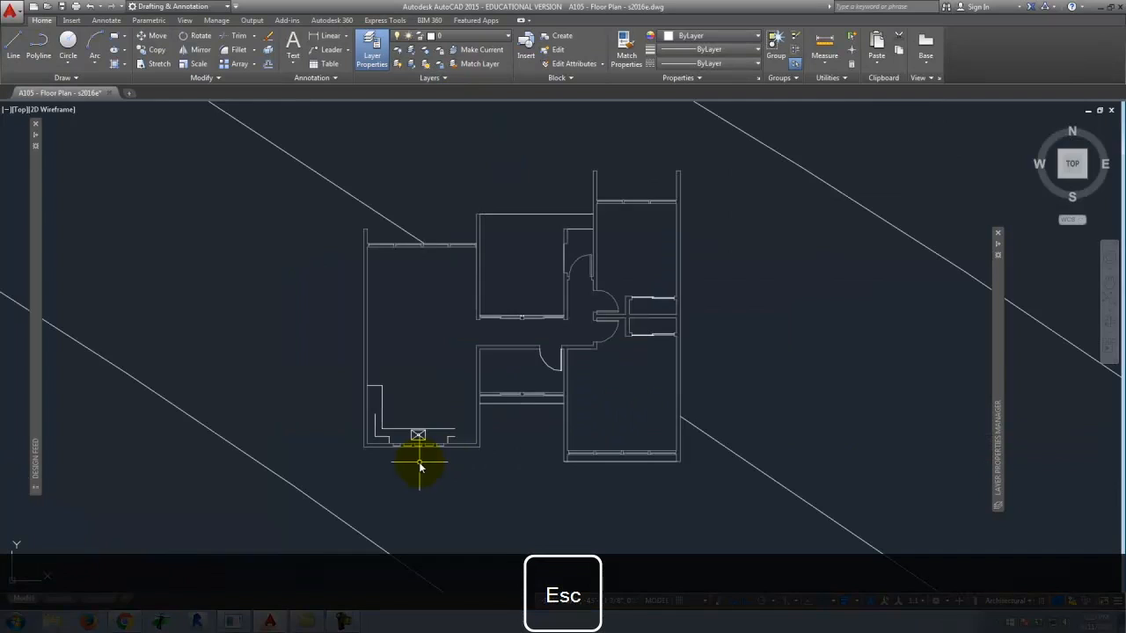
{"action": "scroll", "coordinate": [698, 331], "scroll_direction": "up", "scroll_amount": 5}
{"action": "left_click", "coordinate": [551, 381]}
{"action": "left_click", "coordinate": [477, 326]}
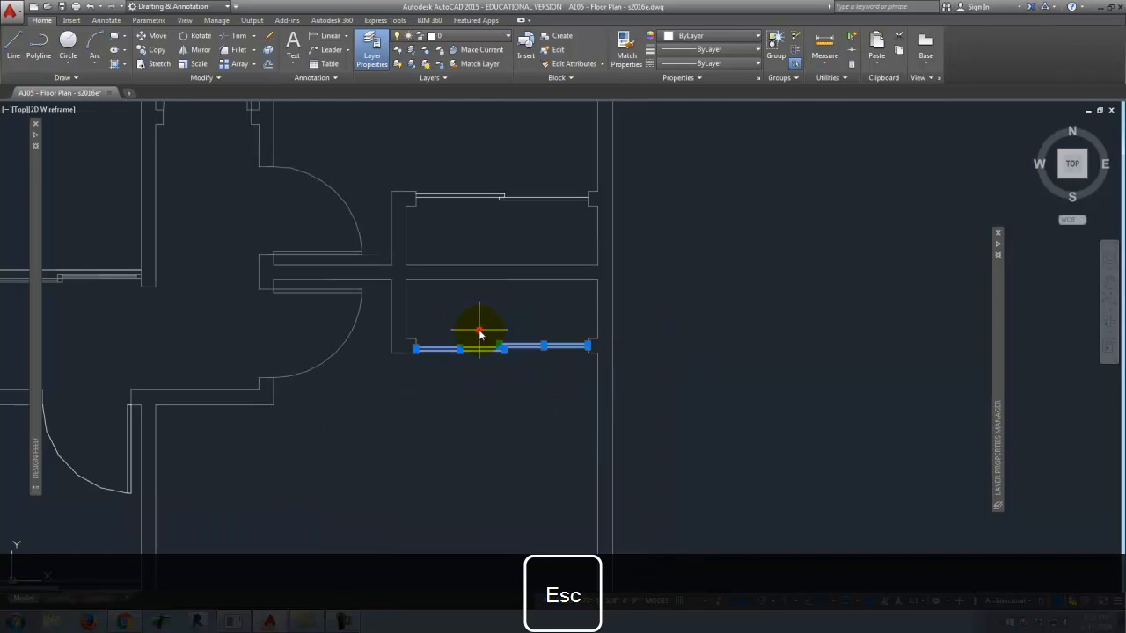
{"action": "left_click", "coordinate": [521, 214]}
{"action": "left_click", "coordinate": [500, 173]}
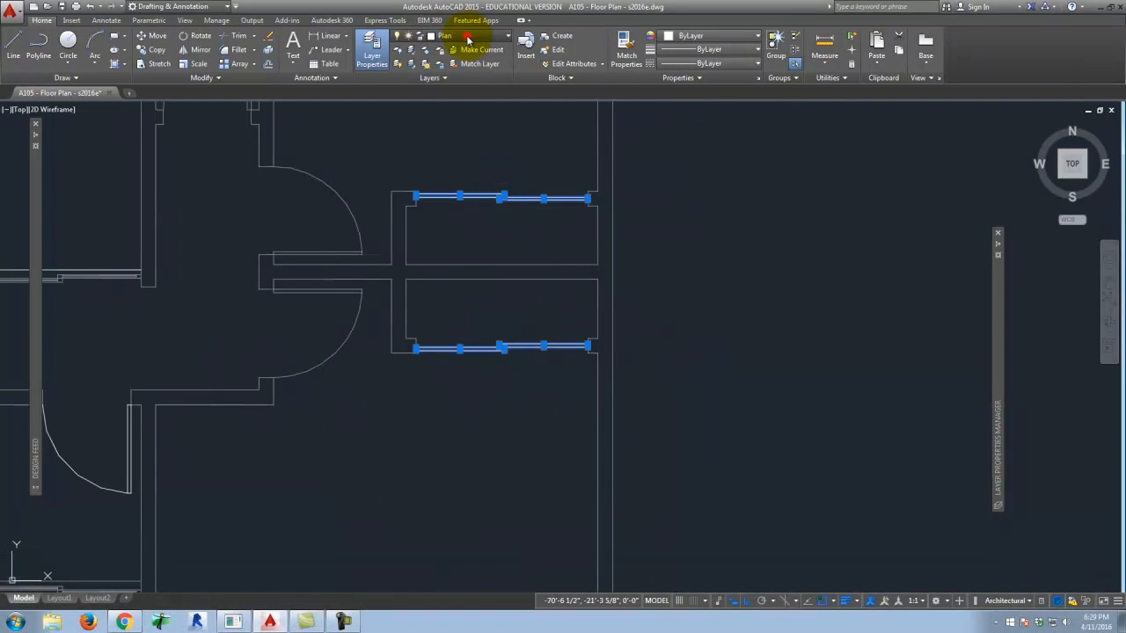
{"action": "key", "text": "Escape"}
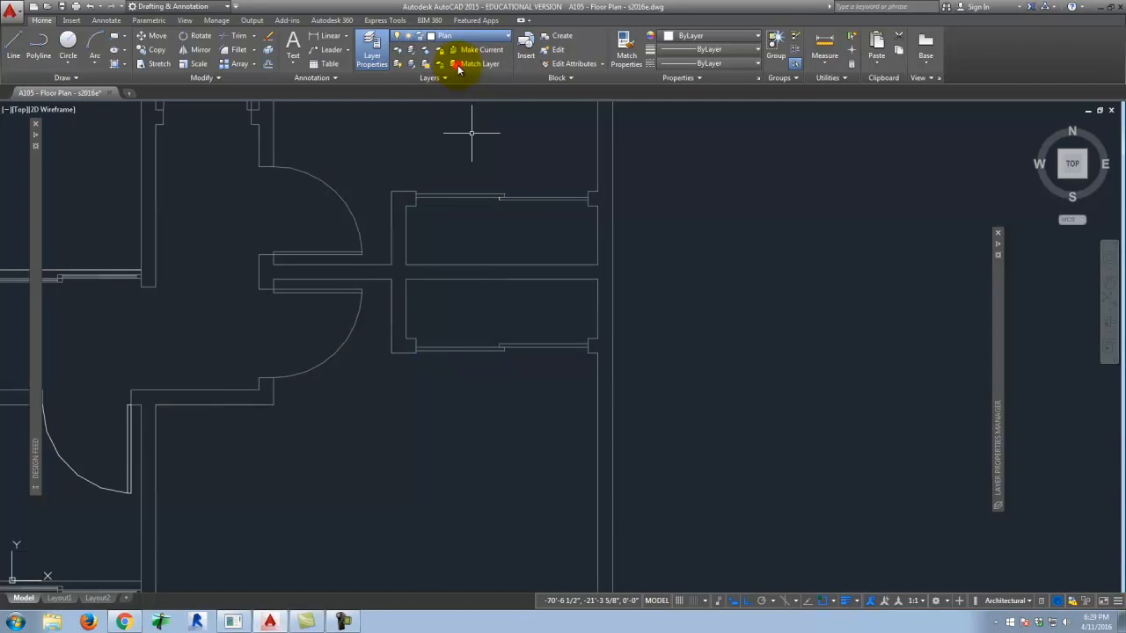
{"action": "key", "text": "Escape"}
Select the swing door of the small room south of the hallway, move it onto the A-Door layer and deselect it.
{"action": "scroll", "coordinate": [736, 363], "scroll_direction": "down", "scroll_amount": 3}
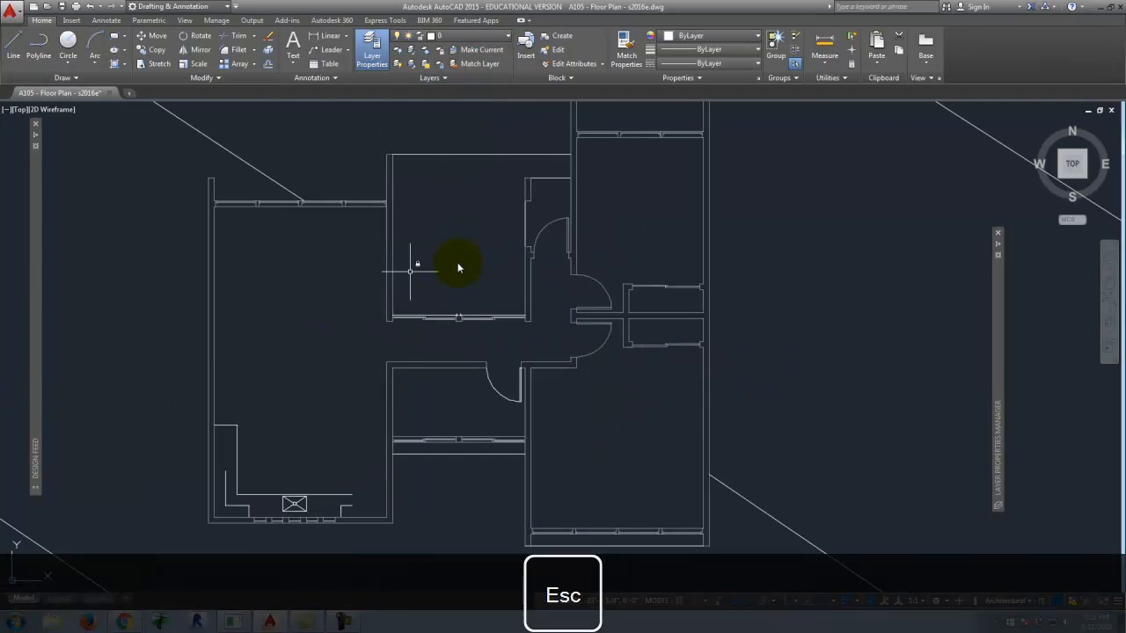
{"action": "scroll", "coordinate": [480, 397], "scroll_direction": "up", "scroll_amount": 10}
{"action": "left_click", "coordinate": [511, 448]}
{"action": "left_click", "coordinate": [453, 397]}
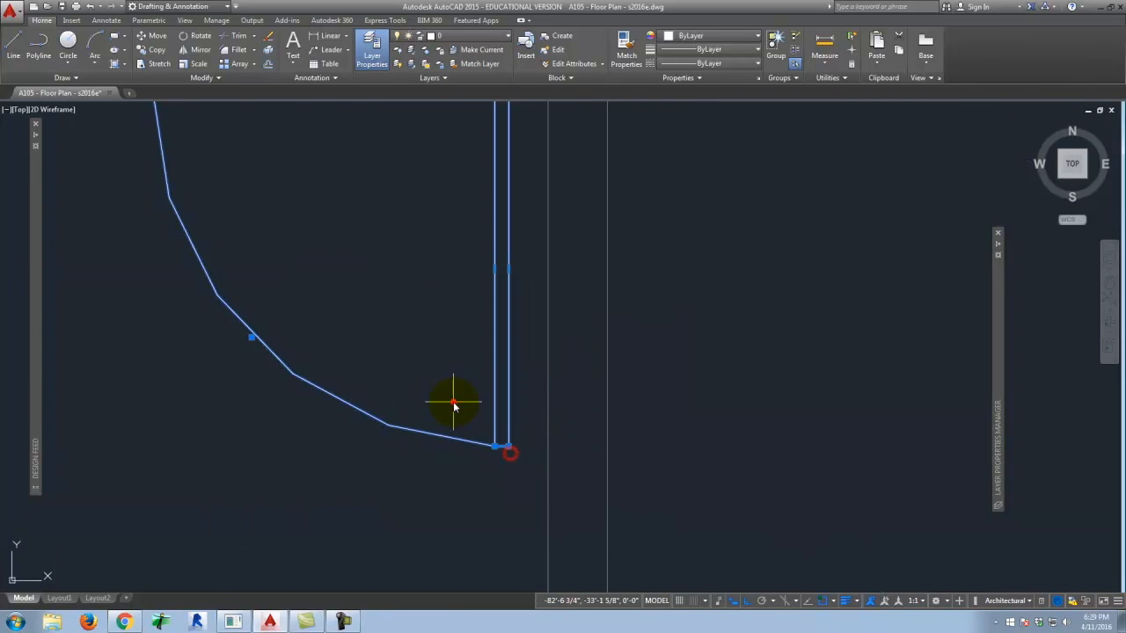
{"action": "left_click", "coordinate": [458, 39]}
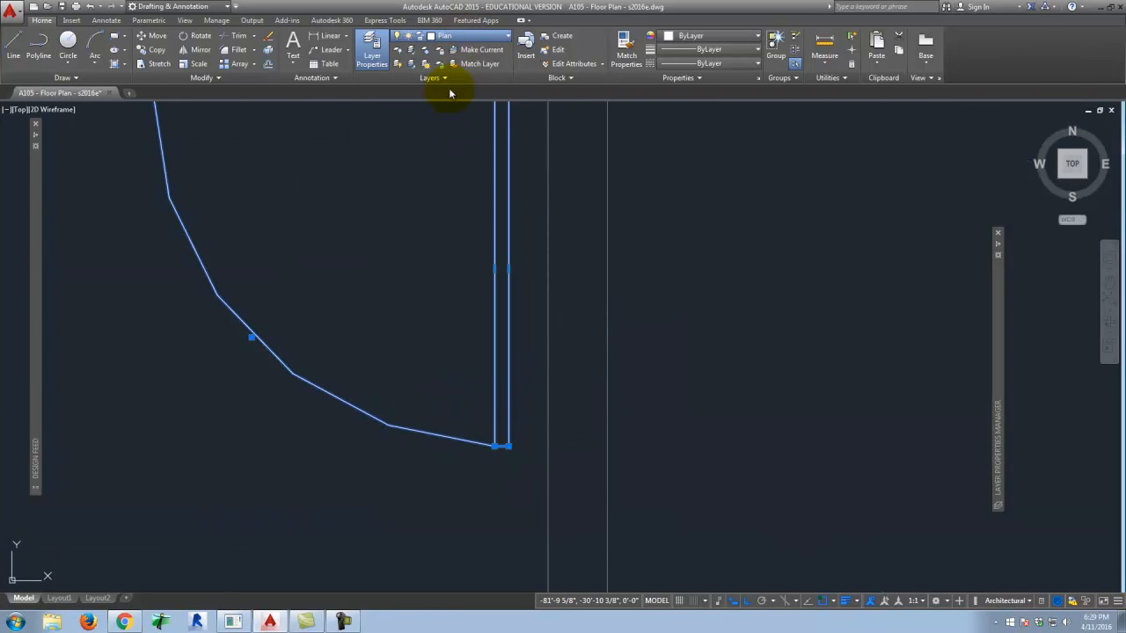
{"action": "left_click", "coordinate": [452, 67]}
{"action": "scroll", "coordinate": [684, 375], "scroll_direction": "down", "scroll_amount": 6}
{"action": "key", "text": "Escape"}
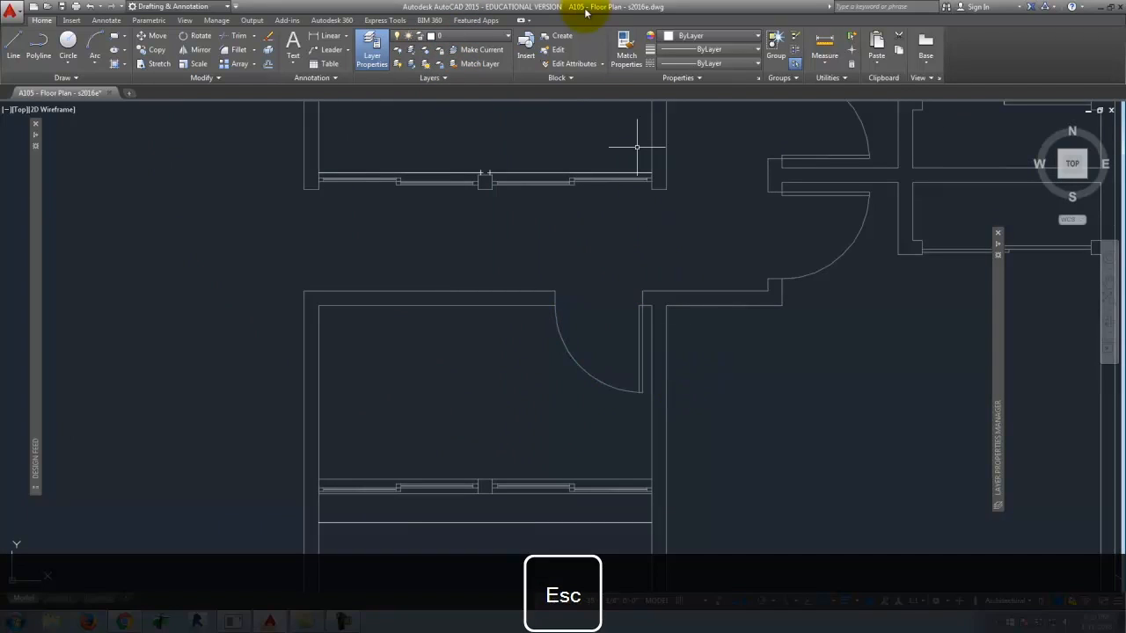
Unlock the A-Window, A-Wall and A-Door layers in the layer manager and highlight the A-Wall layer.
{"action": "left_click", "coordinate": [373, 43]}
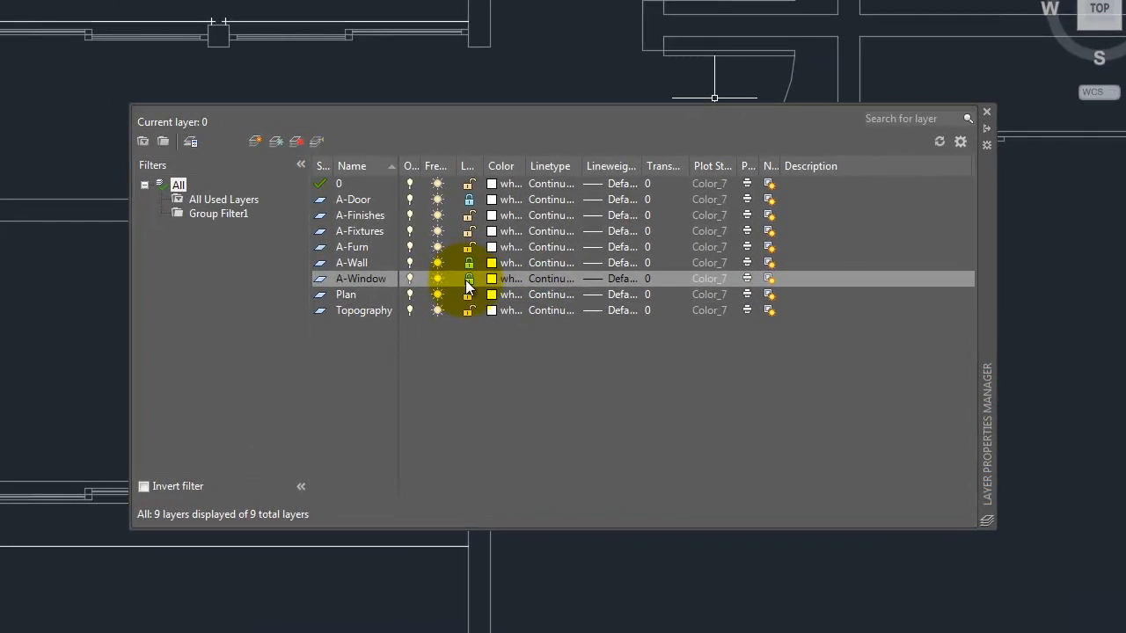
{"action": "left_click", "coordinate": [570, 315]}
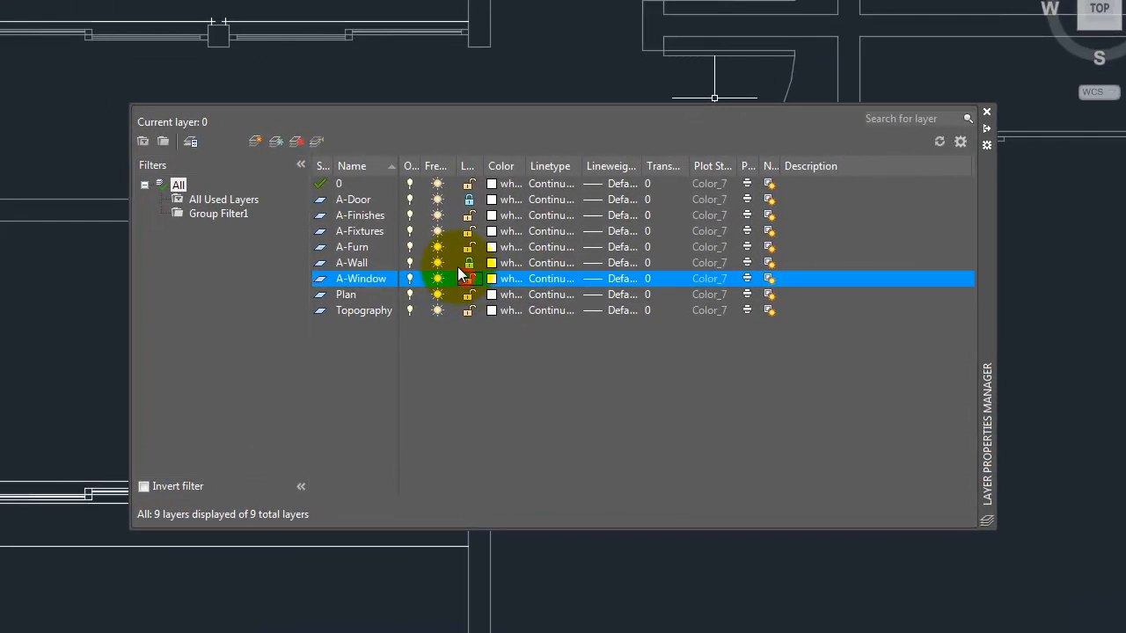
{"action": "left_click", "coordinate": [462, 263]}
{"action": "left_click", "coordinate": [471, 200]}
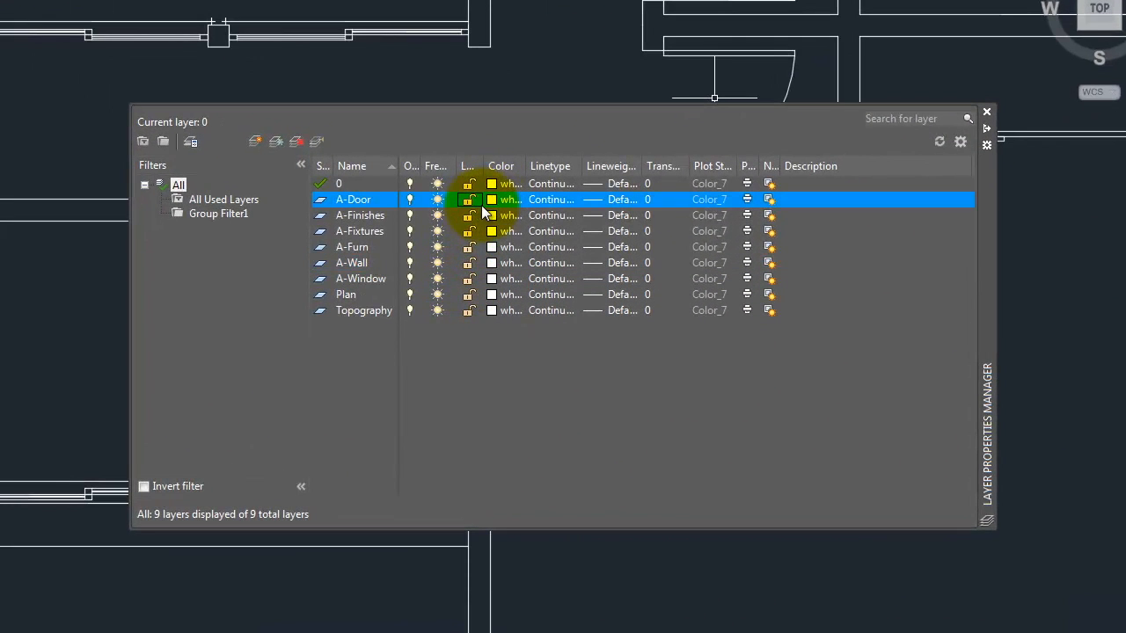
{"action": "left_click", "coordinate": [362, 278]}
{"action": "left_click", "coordinate": [359, 264]}
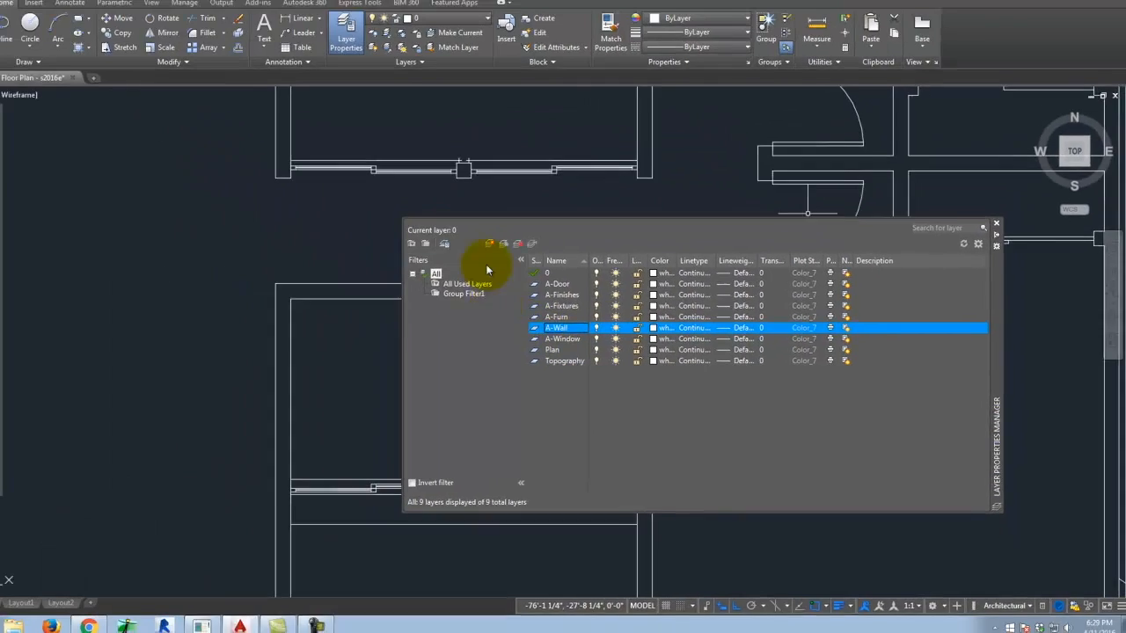
Try a heavier lineweight override on the single inner wall line above the sliding doors, and clear the selection.
{"action": "left_click", "coordinate": [328, 208]}
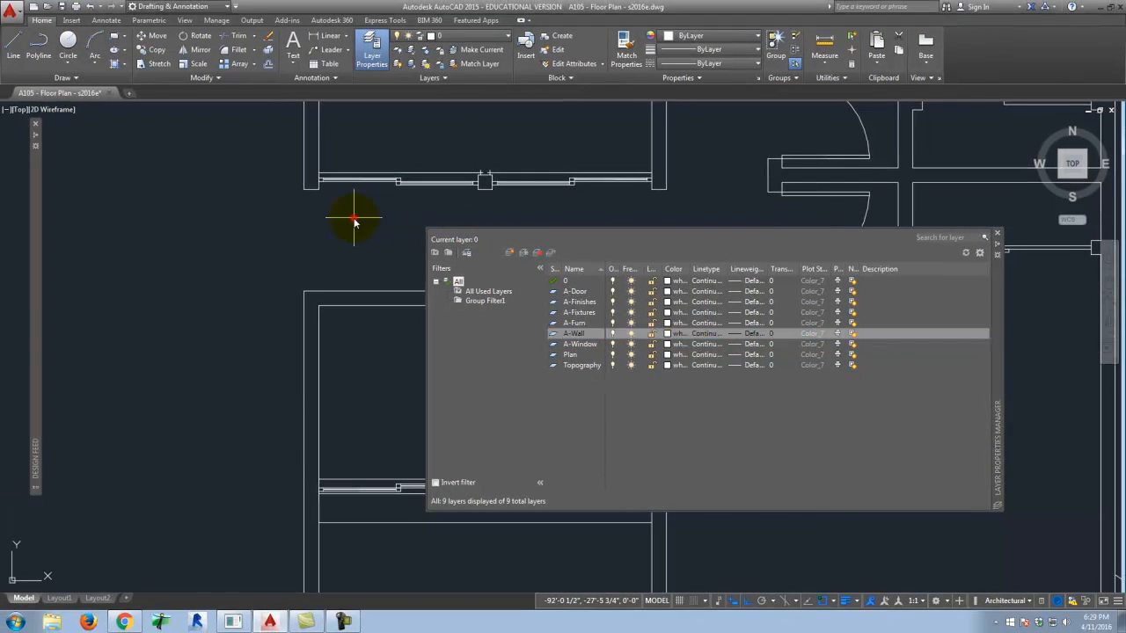
{"action": "left_click", "coordinate": [356, 251]}
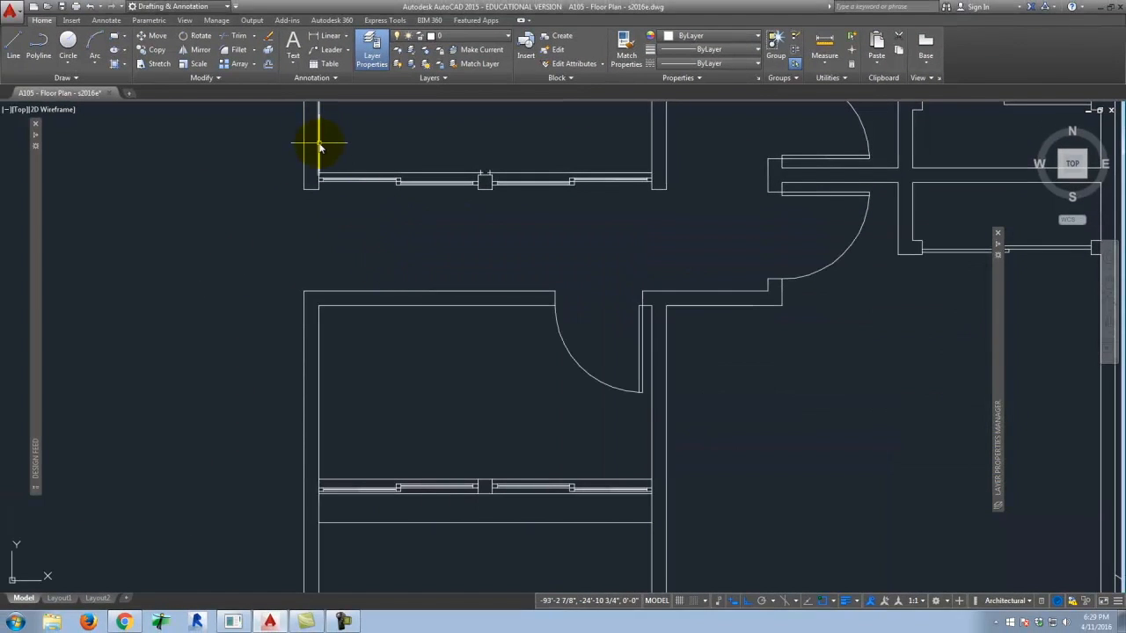
{"action": "left_click", "coordinate": [318, 143]}
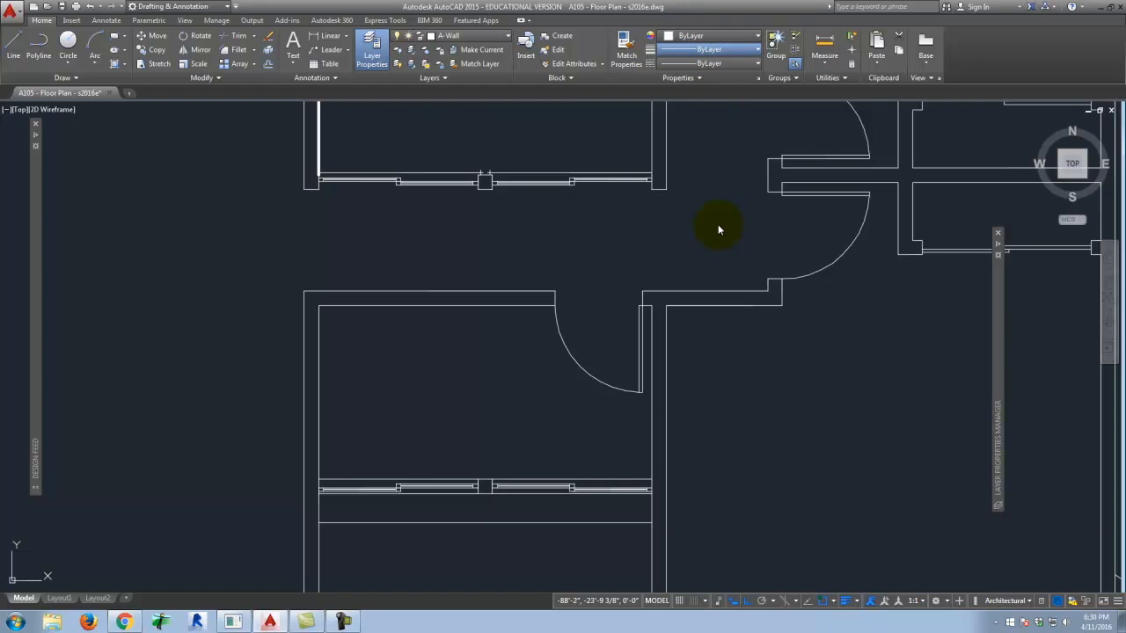
{"action": "key", "text": "Escape"}
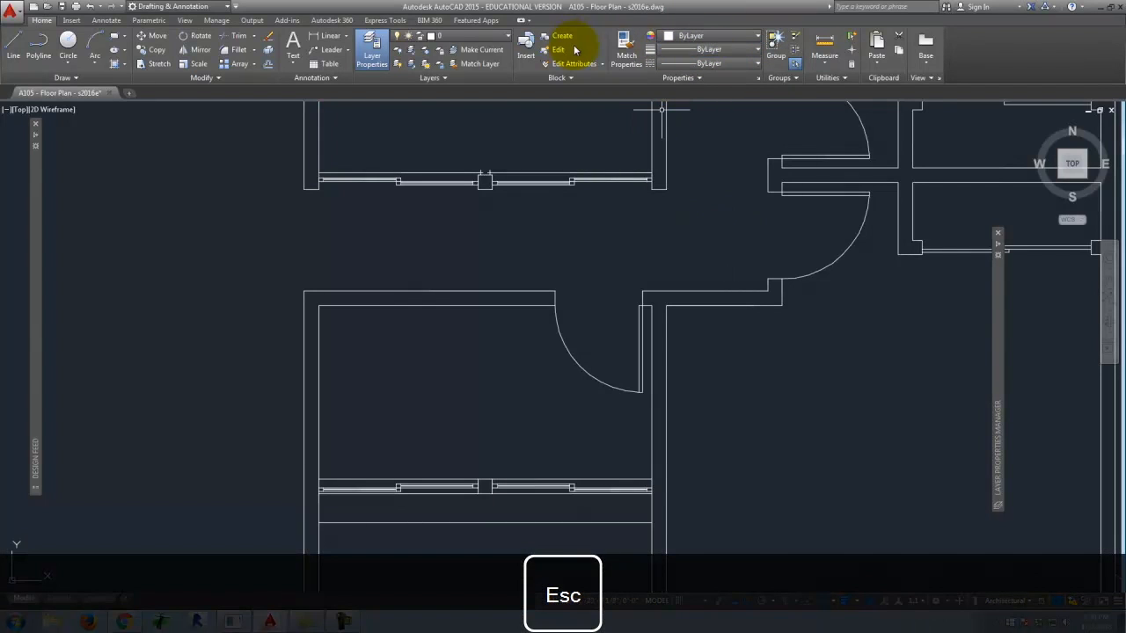
Set the A-Wall layer's lineweight to 0.40 mm in the layer manager and leave the manager.
{"action": "left_click", "coordinate": [371, 46]}
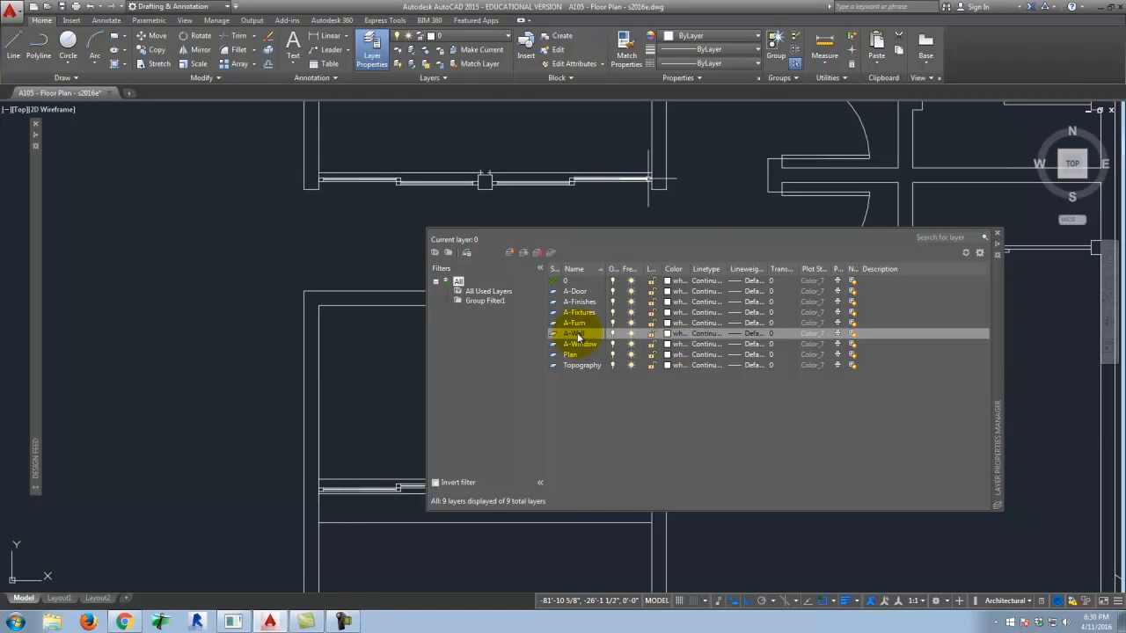
{"action": "left_click", "coordinate": [754, 334]}
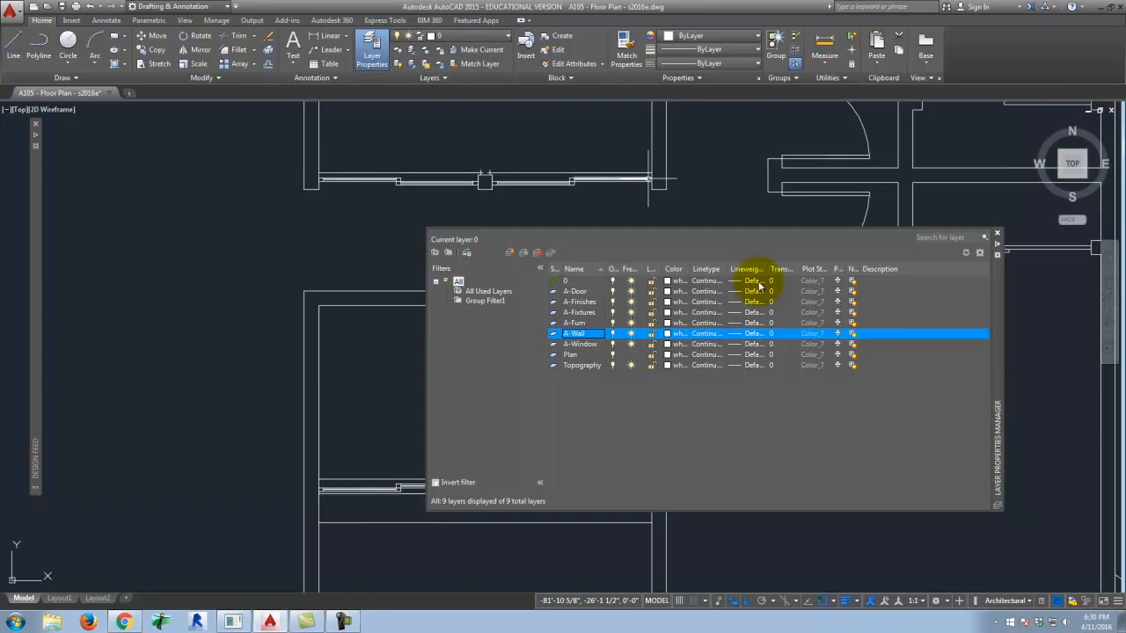
{"action": "left_click", "coordinate": [752, 335]}
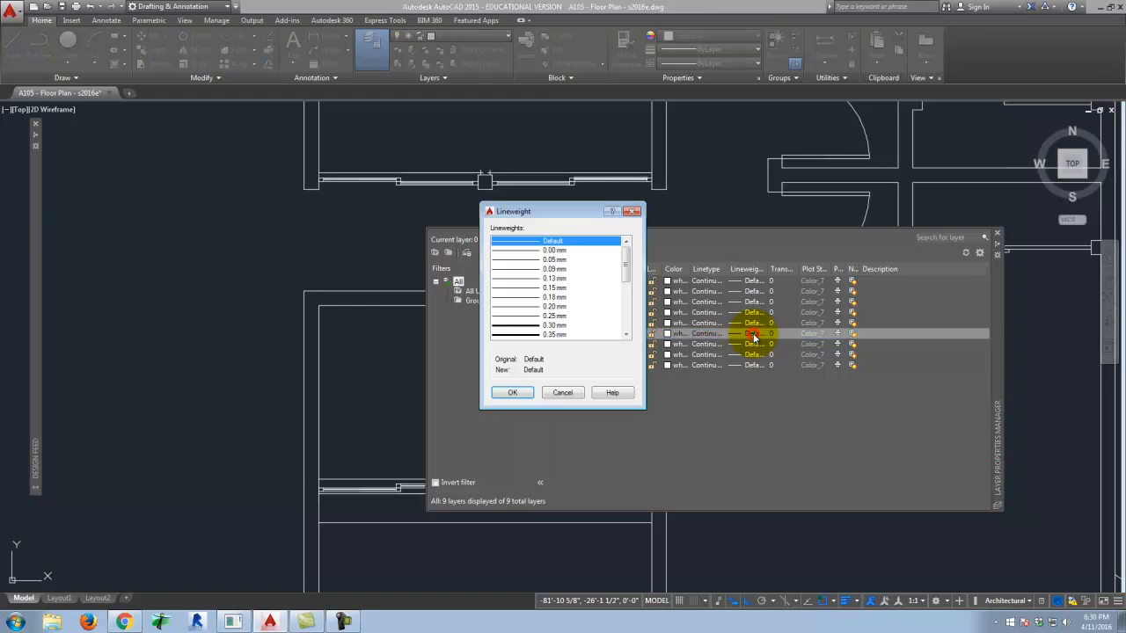
{"action": "left_click_drag", "start_coordinate": [628, 264], "coordinate": [618, 278]}
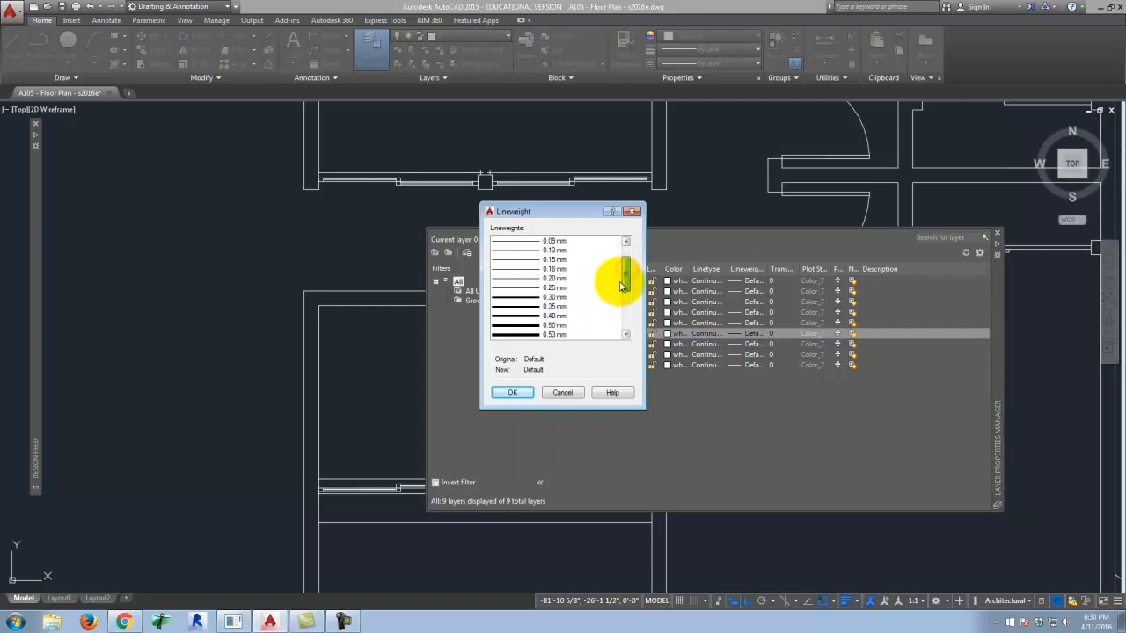
{"action": "left_click", "coordinate": [573, 315]}
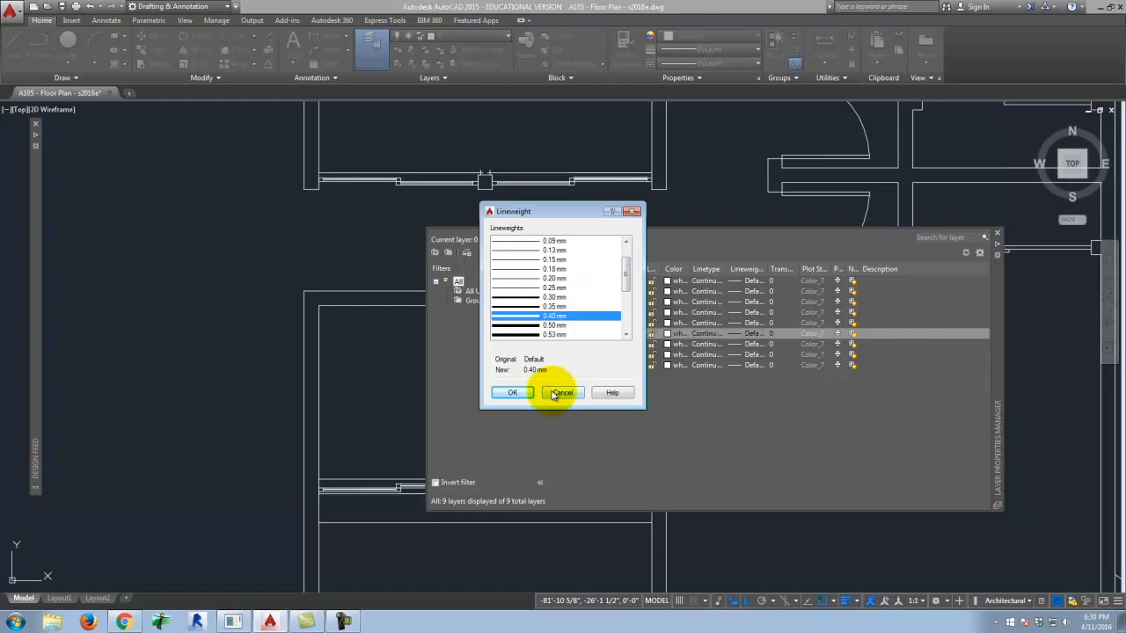
{"action": "left_click", "coordinate": [513, 393]}
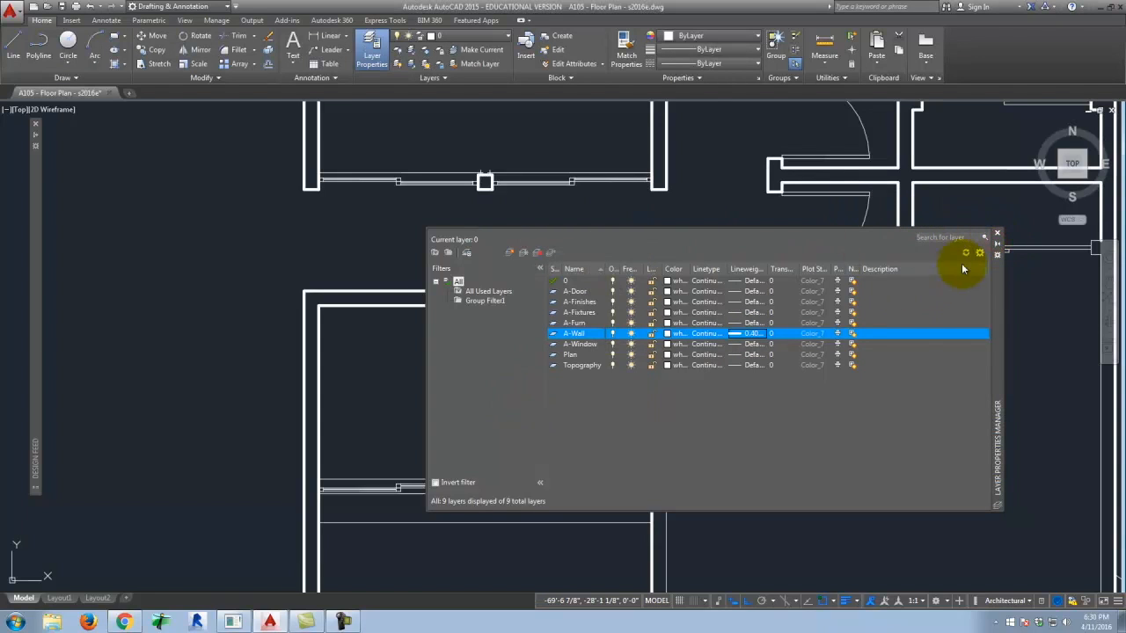
{"action": "left_click", "coordinate": [997, 233]}
Check that the LineWeight control is enabled among the status bar customization options, with the whole floor plan in view.
{"action": "scroll", "coordinate": [555, 293], "scroll_direction": "down", "scroll_amount": 2}
{"action": "scroll", "coordinate": [555, 293], "scroll_direction": "down", "scroll_amount": 4}
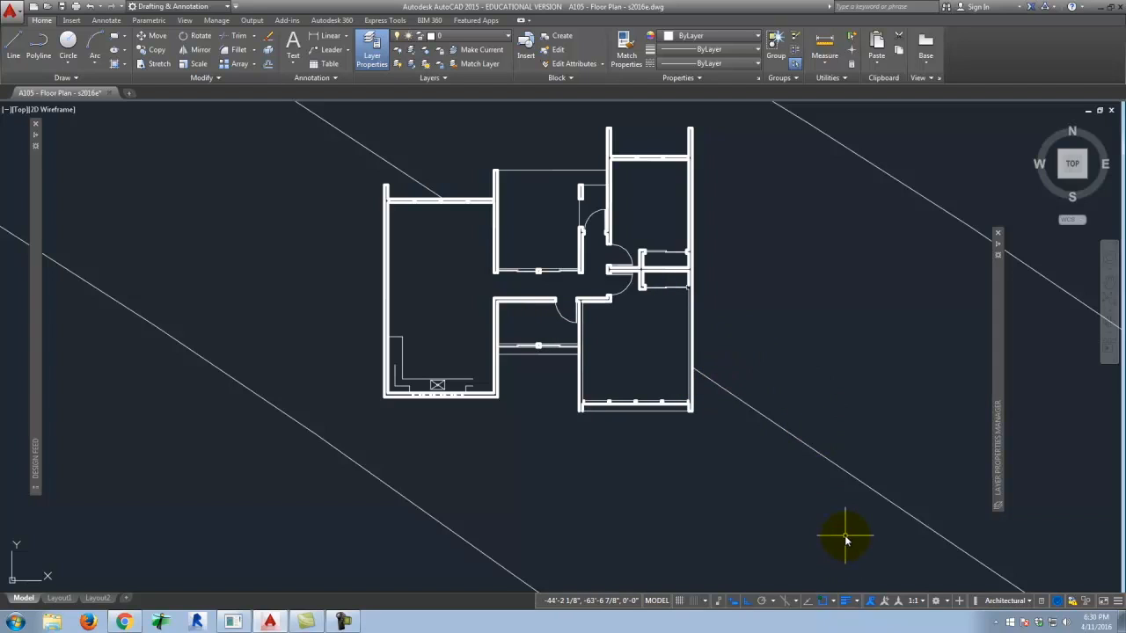
{"action": "left_click", "coordinate": [847, 603]}
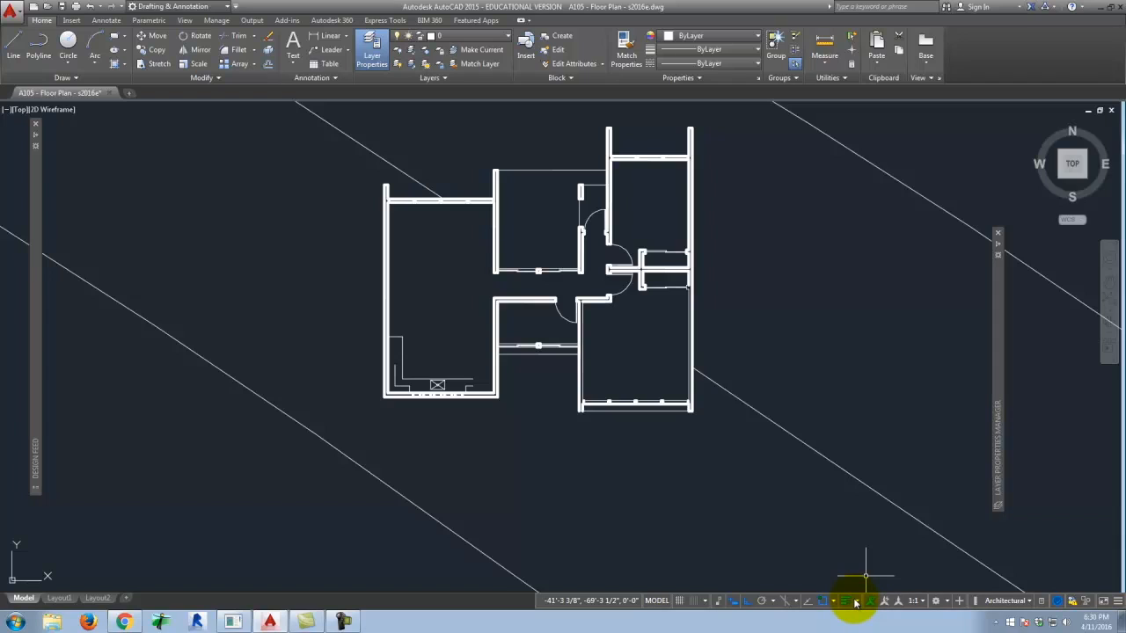
{"action": "left_click", "coordinate": [1117, 601]}
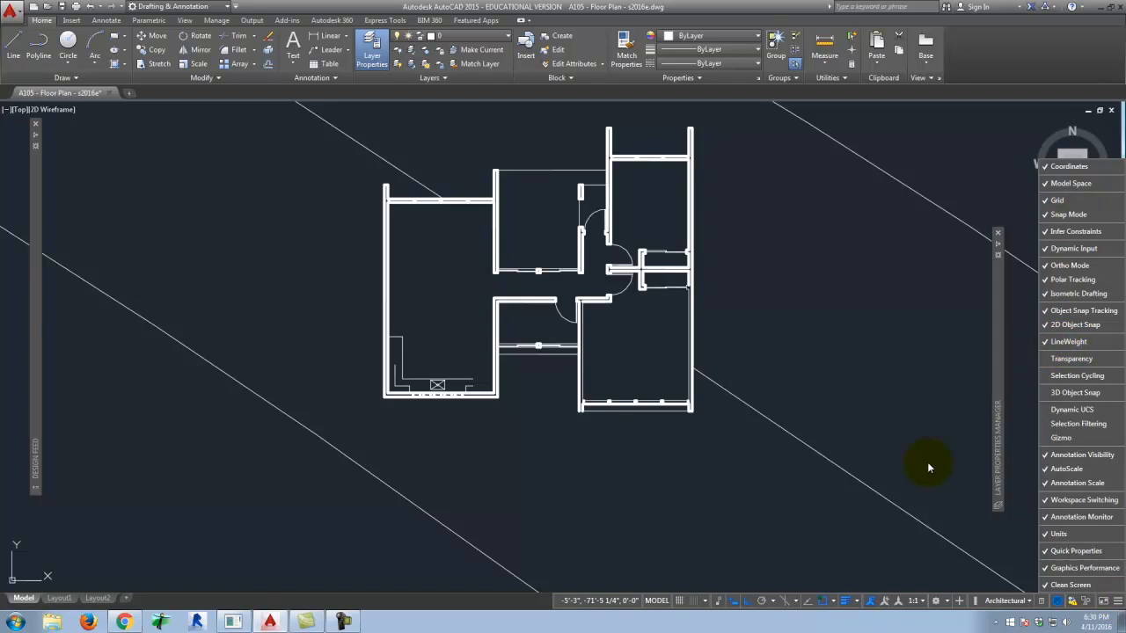
{"action": "left_click", "coordinate": [855, 538]}
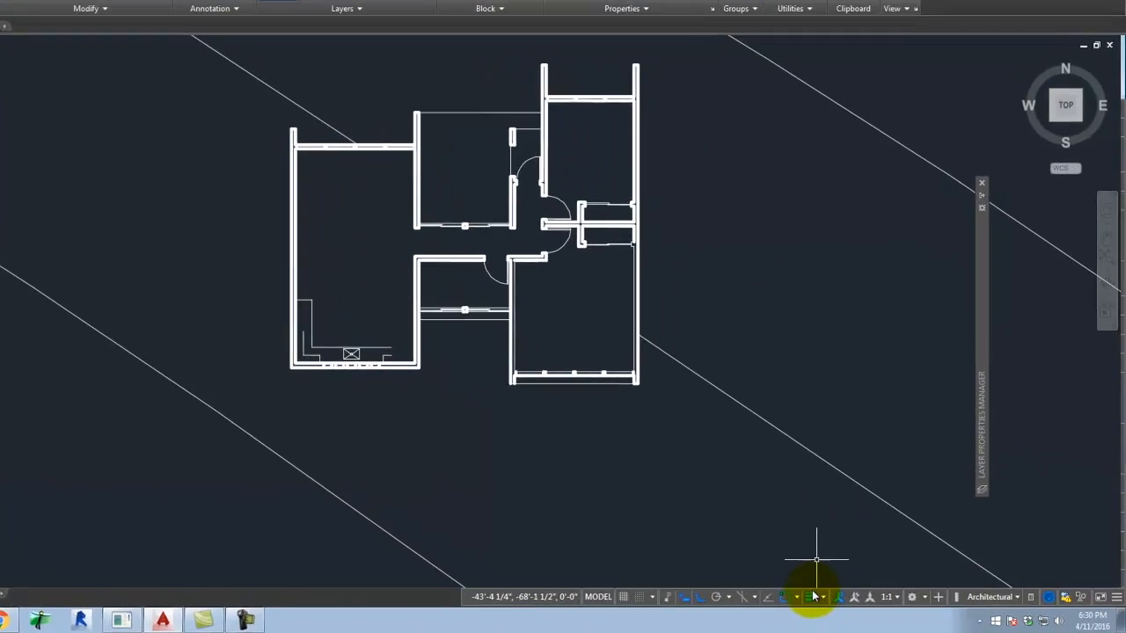
Toggle the lineweight display off and back on to compare how the walls look.
{"action": "left_click", "coordinate": [717, 585]}
{"action": "left_click", "coordinate": [718, 585]}
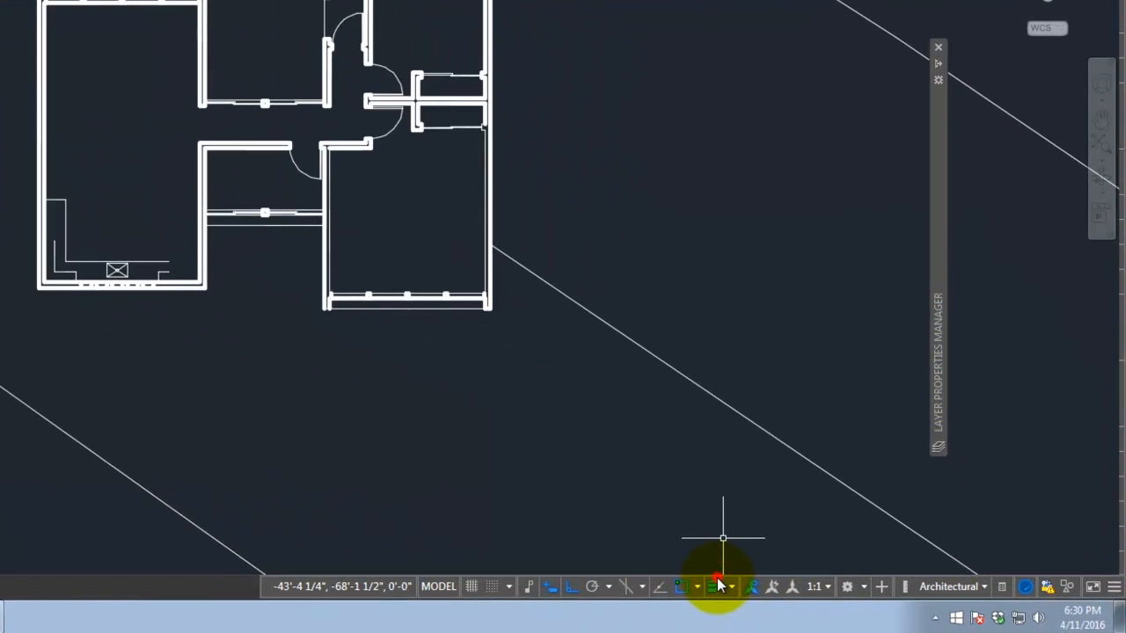
{"action": "left_click", "coordinate": [718, 585]}
{"action": "left_click", "coordinate": [718, 585]}
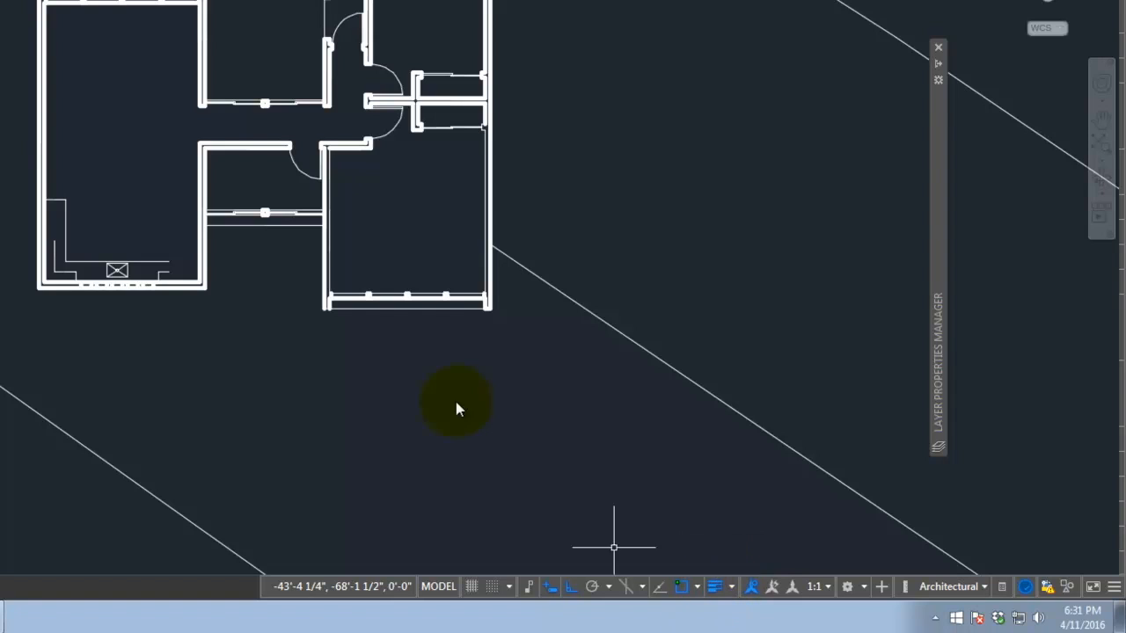
Set the A-Door layer's lineweight to 0.18 mm in the layer manager and close the manager.
{"action": "scroll", "coordinate": [346, 71], "scroll_direction": "up", "scroll_amount": 3}
{"action": "key", "text": "Escape"}
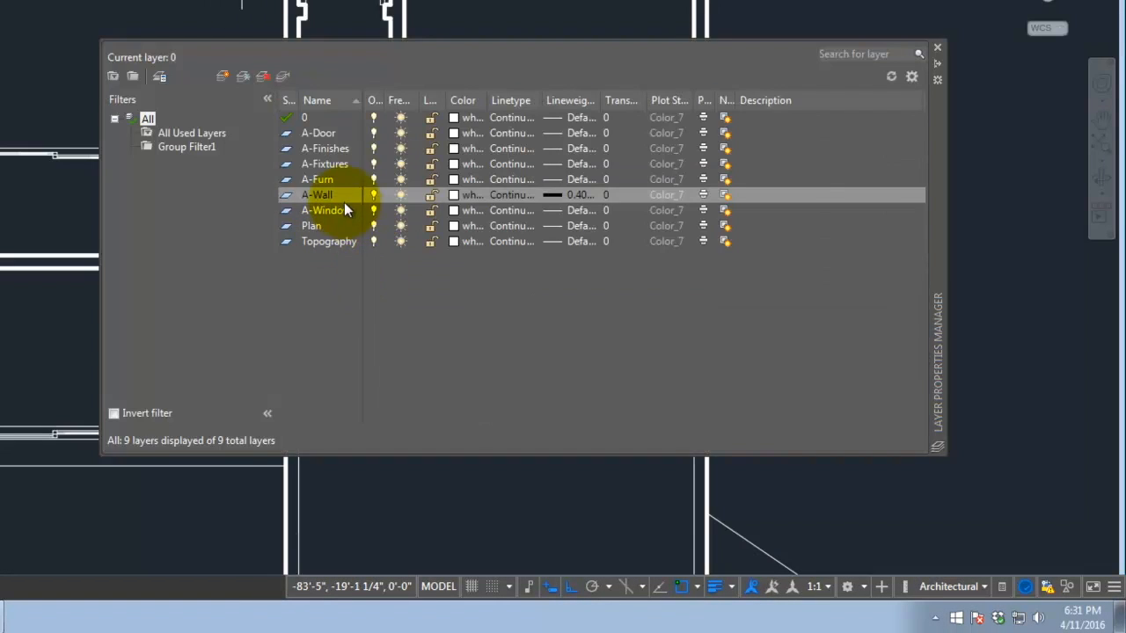
{"action": "left_click", "coordinate": [317, 133]}
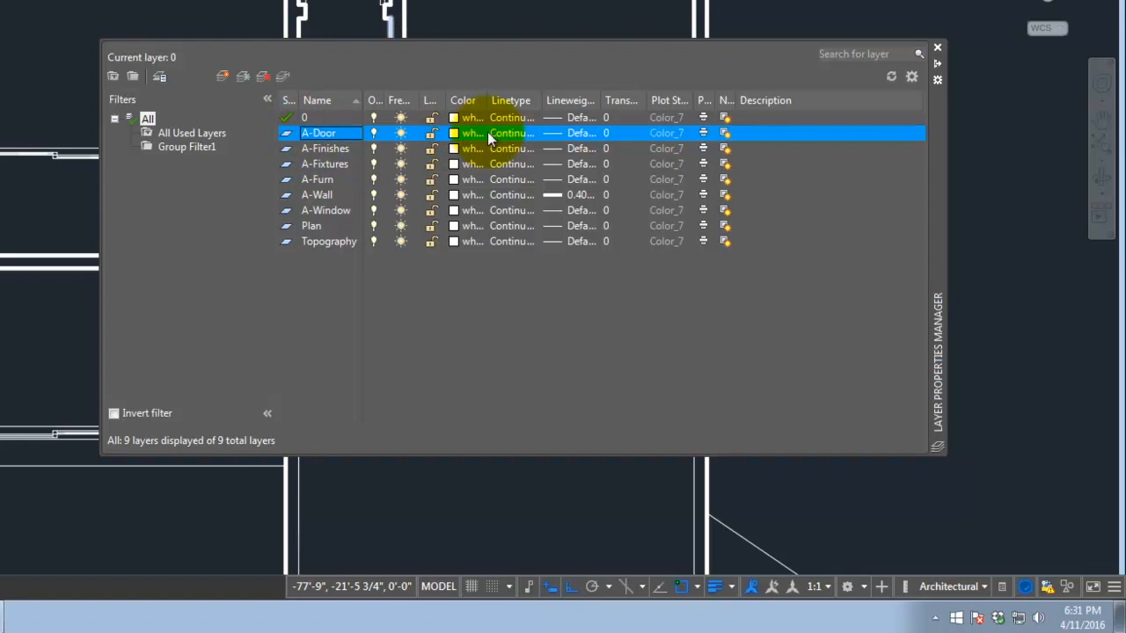
{"action": "left_click", "coordinate": [579, 133]}
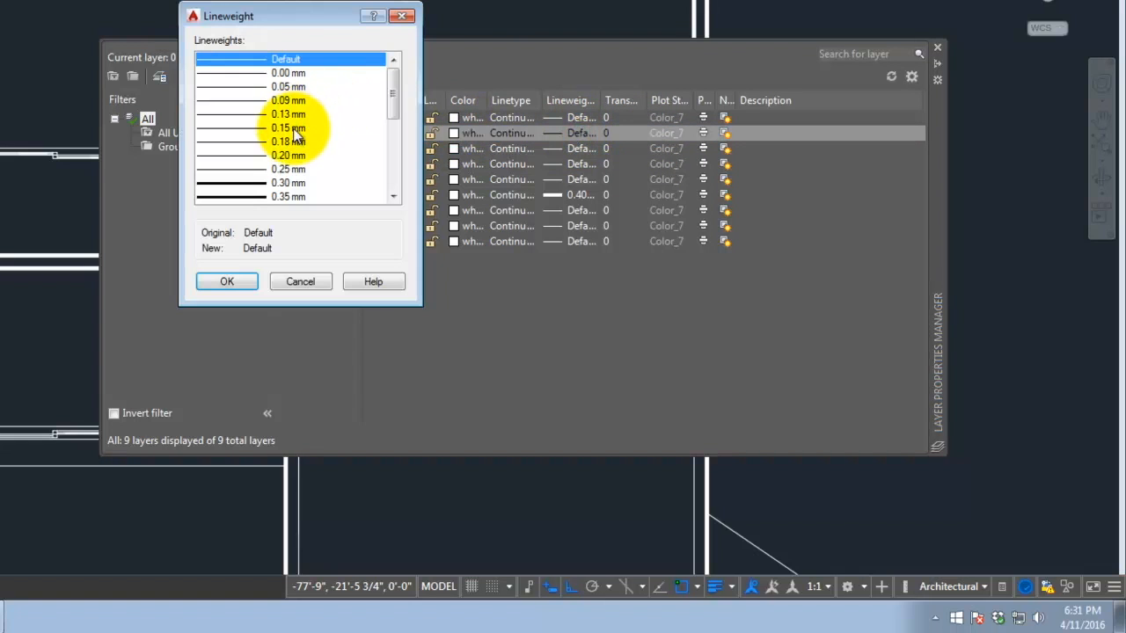
{"action": "left_click", "coordinate": [291, 144]}
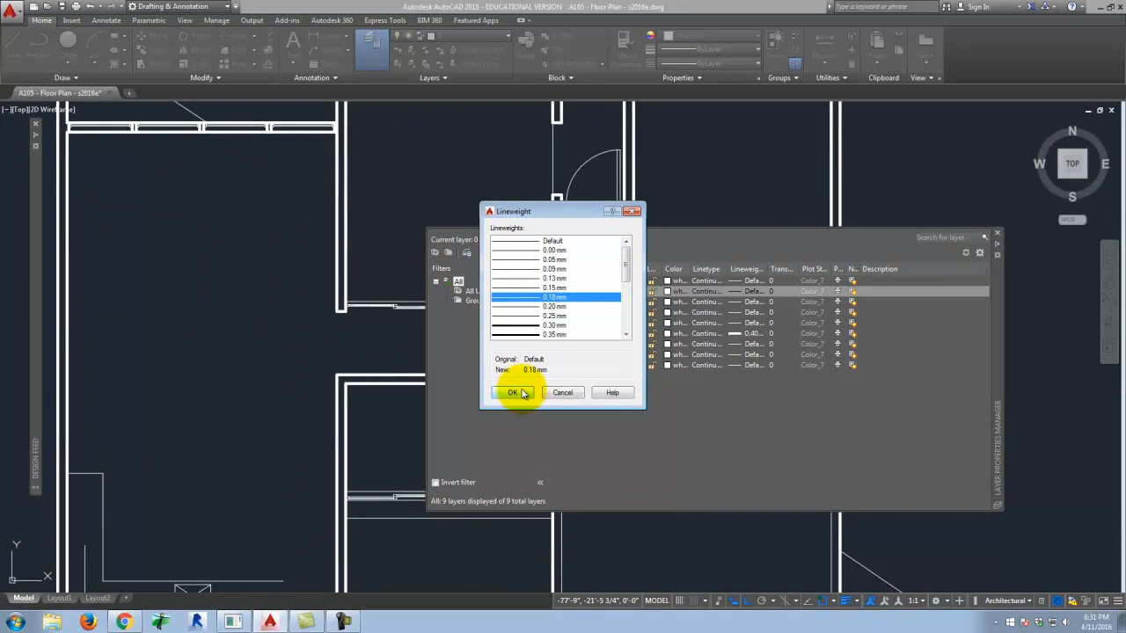
{"action": "left_click", "coordinate": [304, 312]}
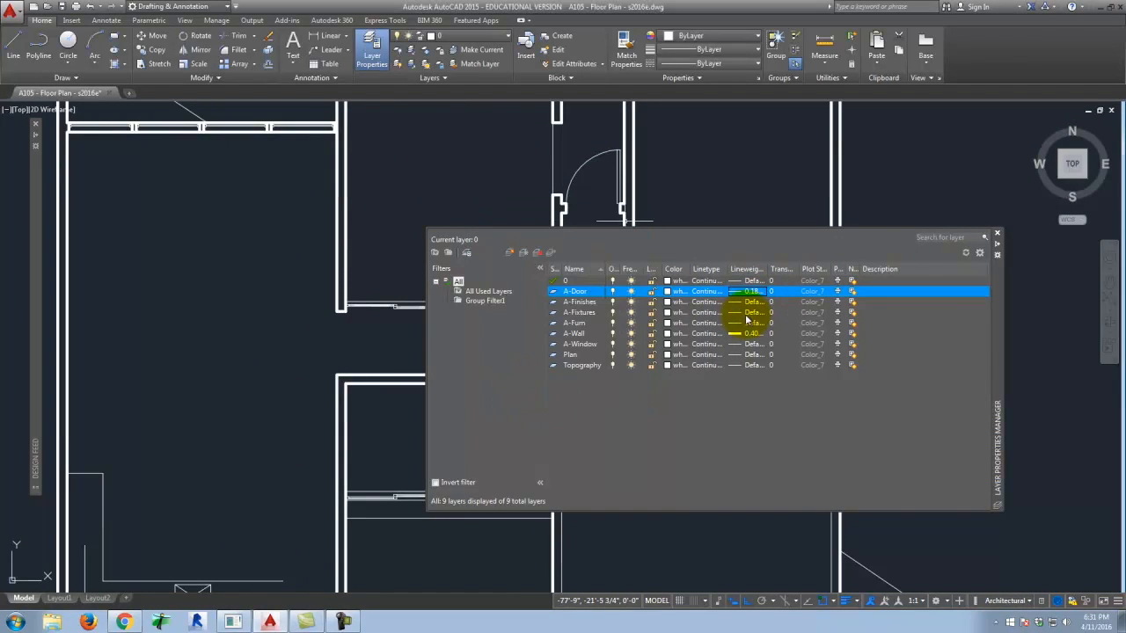
{"action": "left_click", "coordinate": [997, 234]}
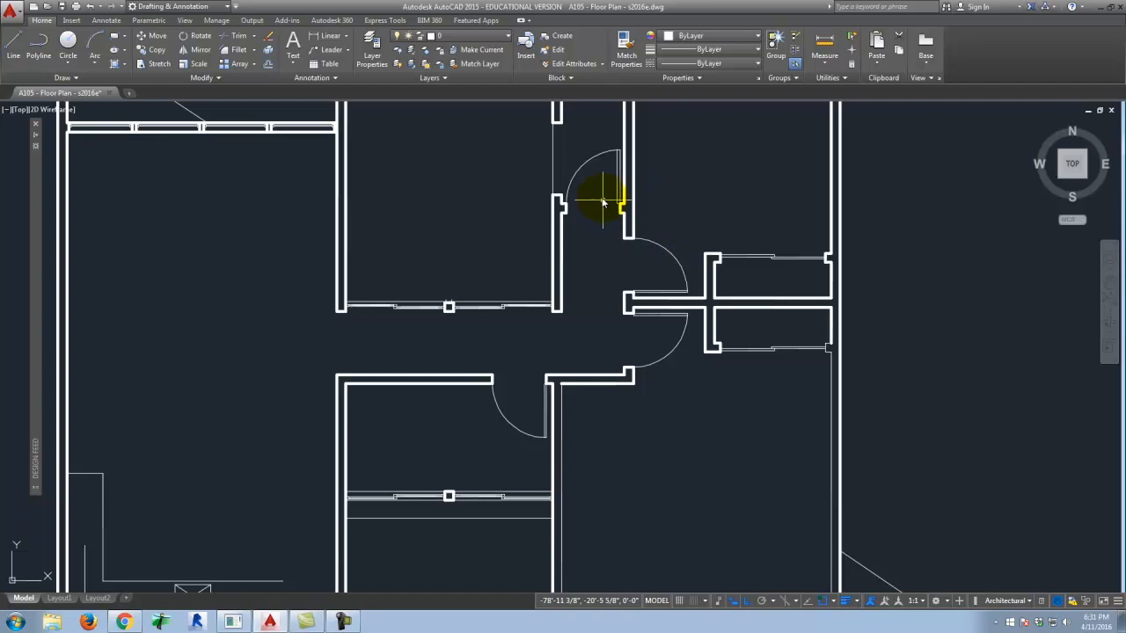
Override the lineweight of the four door swing arcs around the hallway to 0.09 mm and deselect them.
{"action": "left_click", "coordinate": [598, 187]}
{"action": "left_click", "coordinate": [568, 141]}
{"action": "left_click", "coordinate": [686, 254]}
{"action": "left_click", "coordinate": [662, 255]}
{"action": "left_click", "coordinate": [667, 350]}
{"action": "left_click", "coordinate": [636, 371]}
{"action": "left_click", "coordinate": [516, 445]}
{"action": "left_click", "coordinate": [511, 433]}
{"action": "left_click", "coordinate": [512, 441]}
{"action": "left_click", "coordinate": [509, 410]}
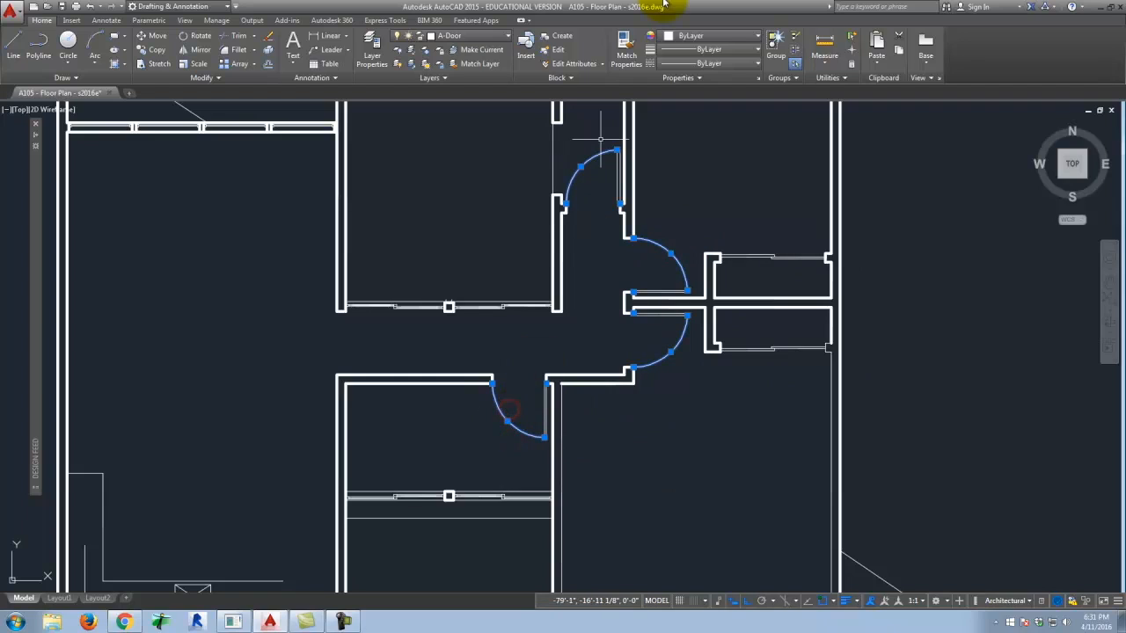
{"action": "left_click", "coordinate": [695, 51]}
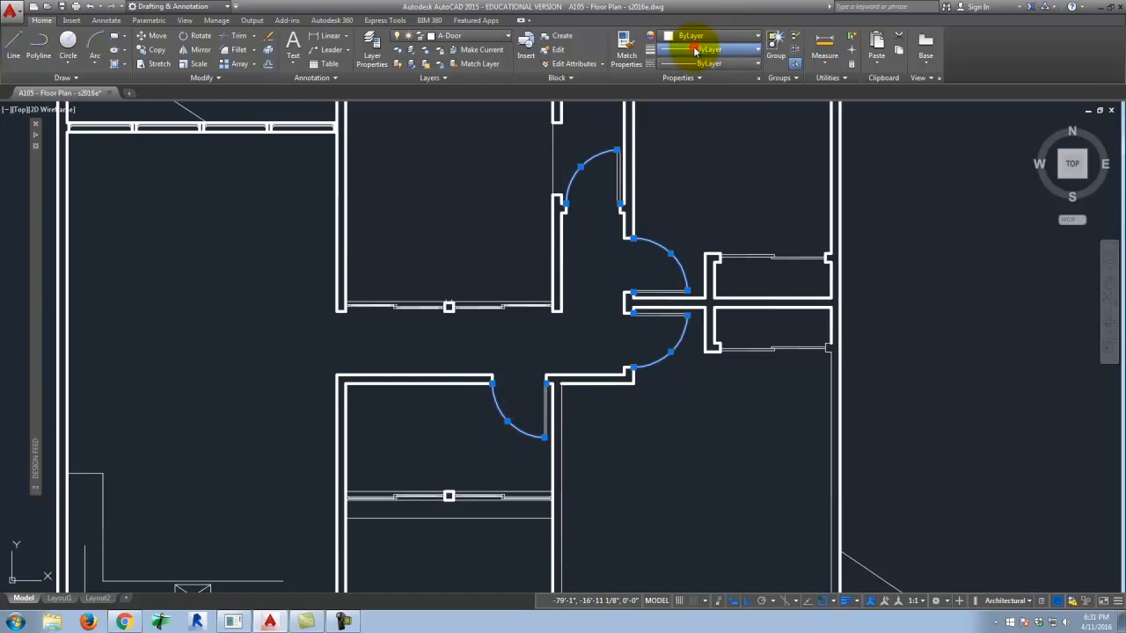
{"action": "key", "text": "Escape"}
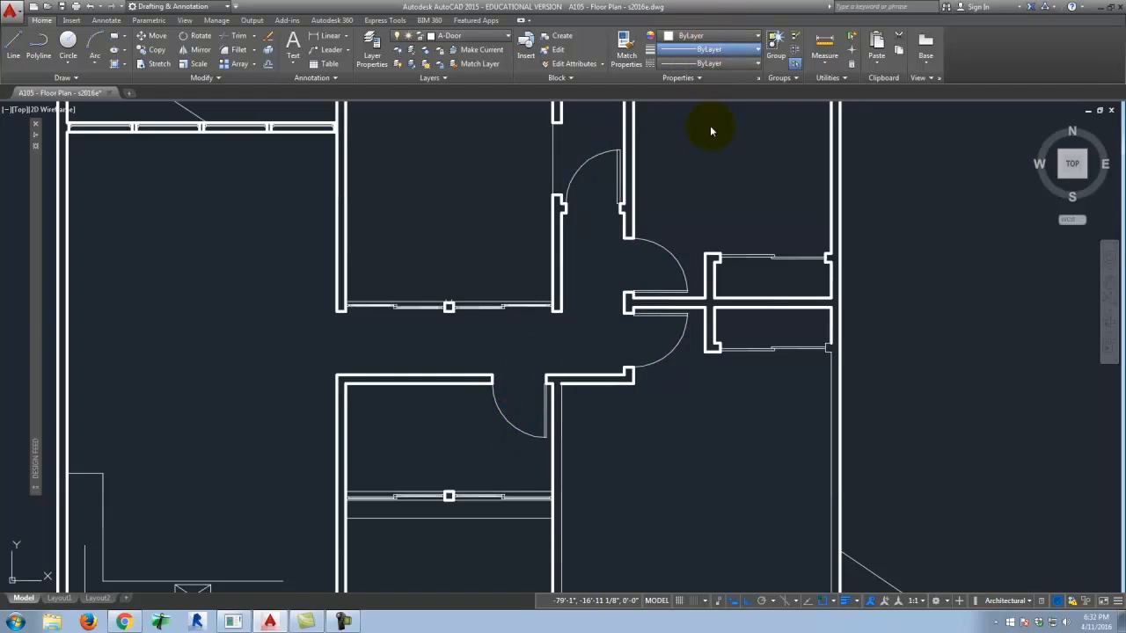
{"action": "left_click", "coordinate": [711, 127]}
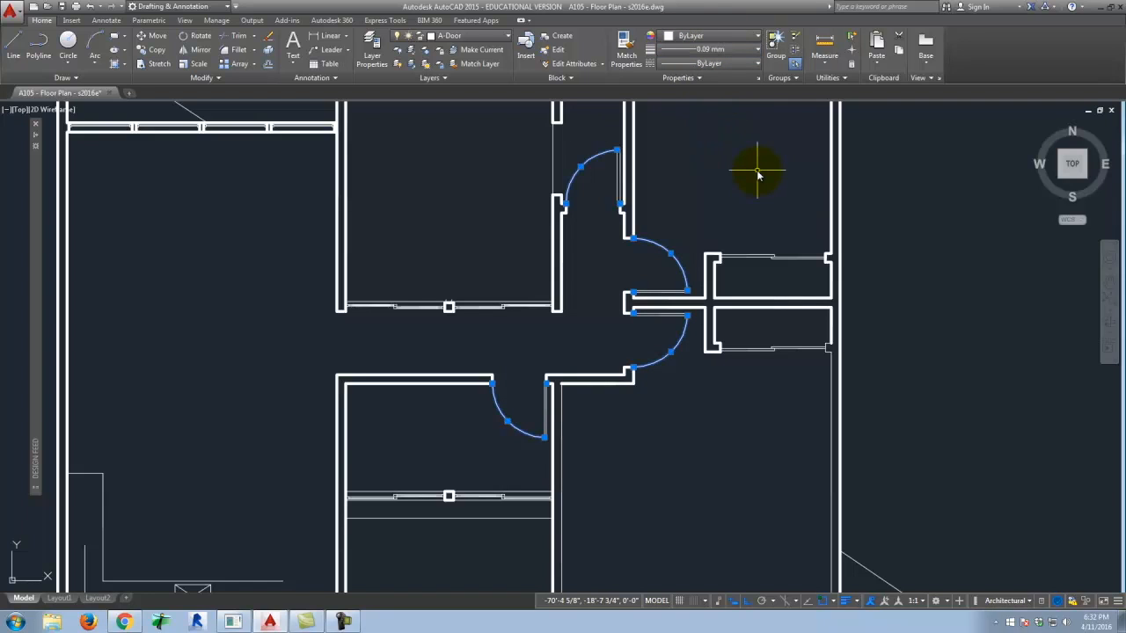
{"action": "key", "text": "Escape"}
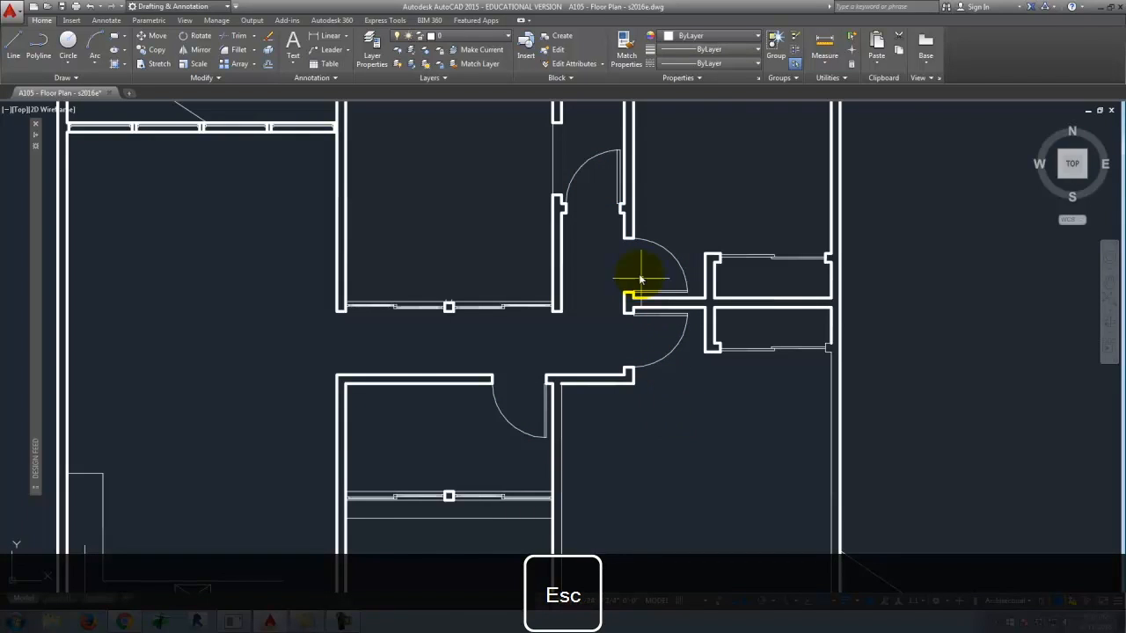
Increase the lineweight display scale slightly towards Max in the Lineweight Settings and inspect the floor plan.
{"action": "scroll", "coordinate": [428, 255], "scroll_direction": "up", "scroll_amount": 4}
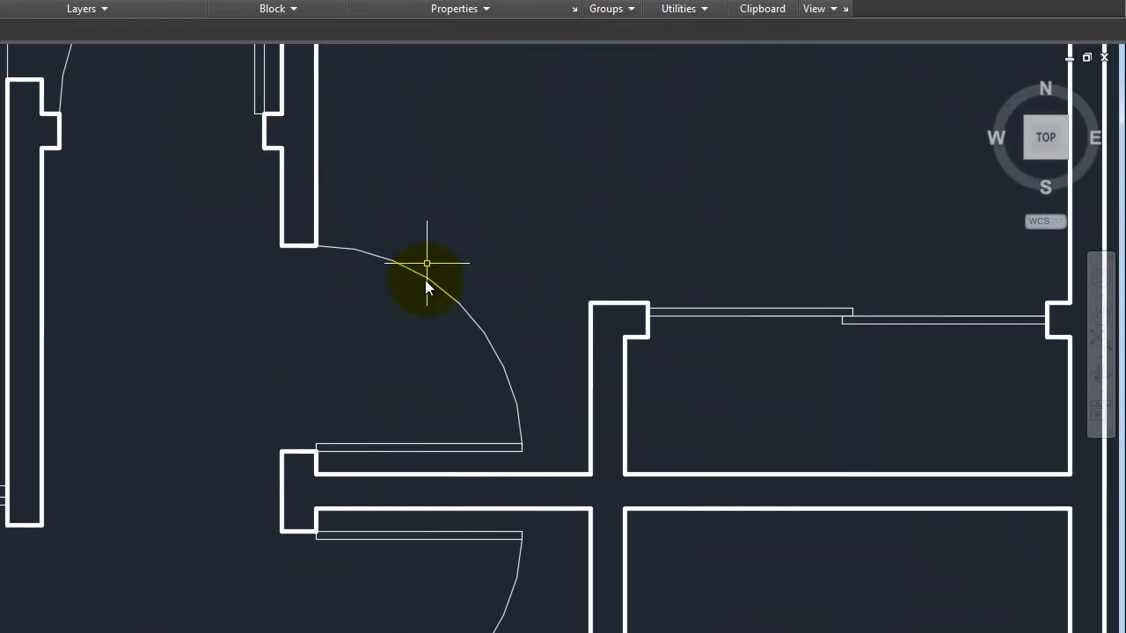
{"action": "scroll", "coordinate": [422, 302], "scroll_direction": "up", "scroll_amount": 2}
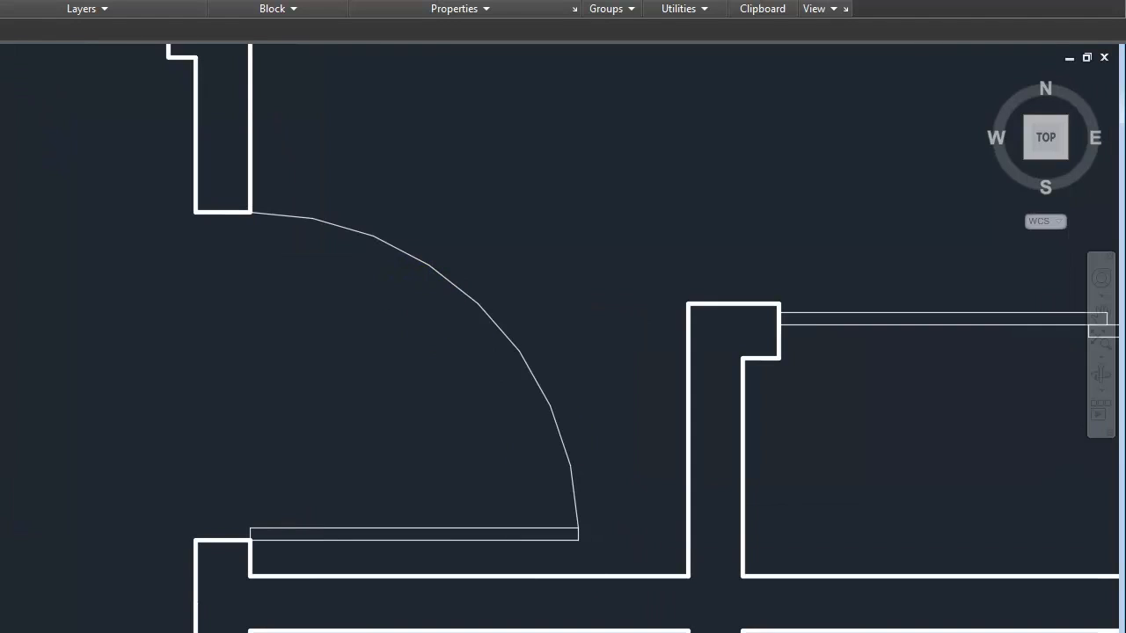
{"action": "key", "text": "Return"}
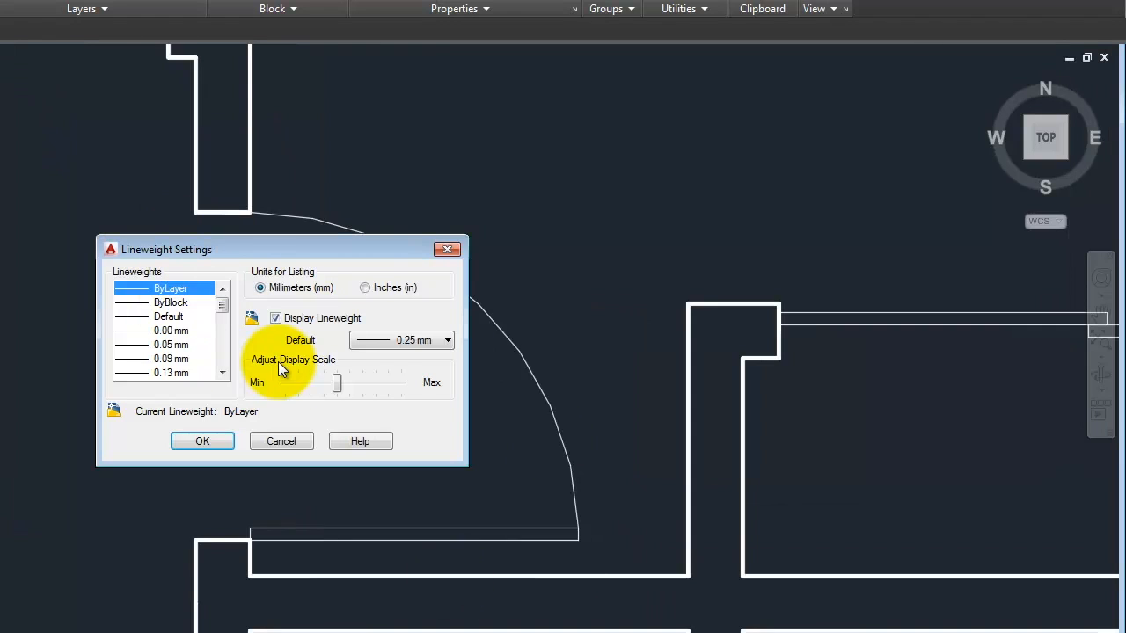
{"action": "left_click_drag", "start_coordinate": [360, 249], "coordinate": [858, 215]}
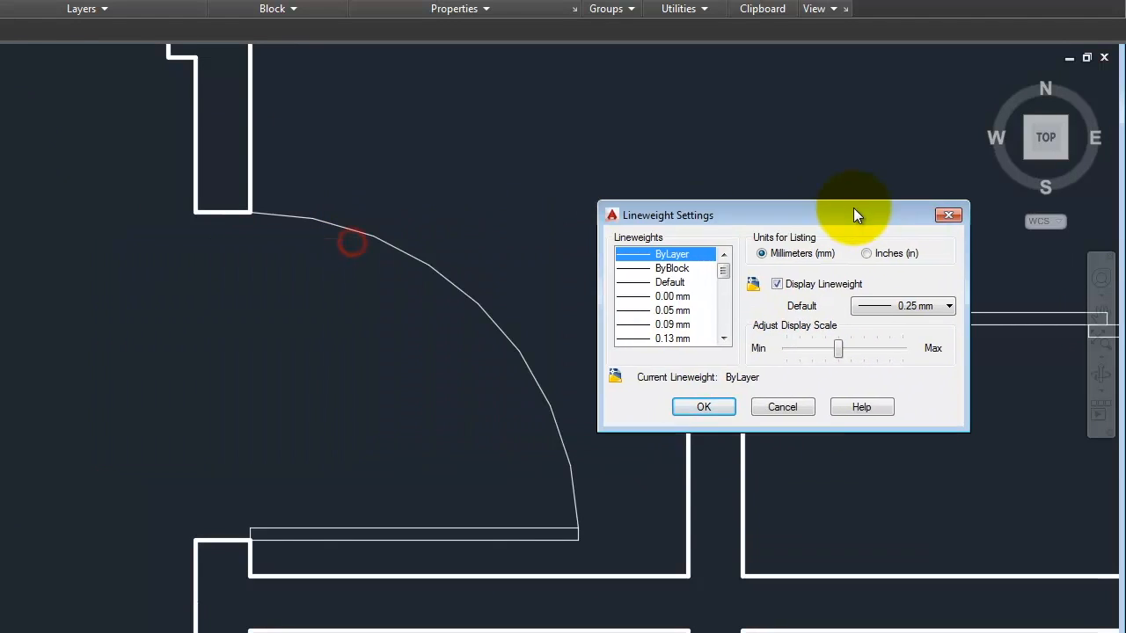
{"action": "left_click_drag", "start_coordinate": [840, 349], "coordinate": [872, 353]}
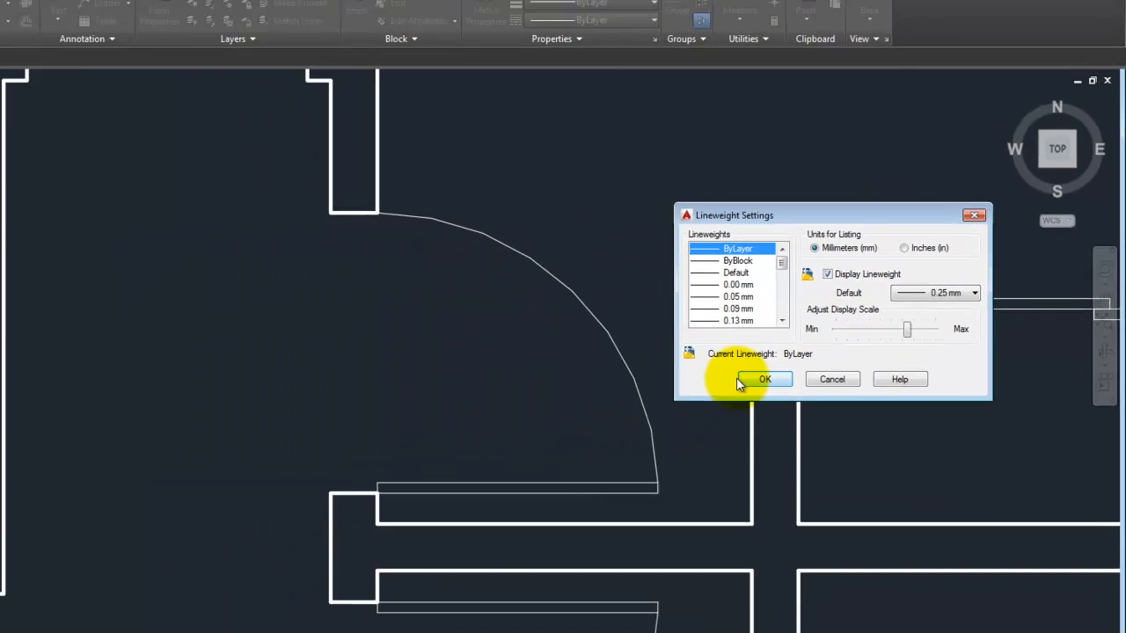
{"action": "left_click", "coordinate": [704, 406]}
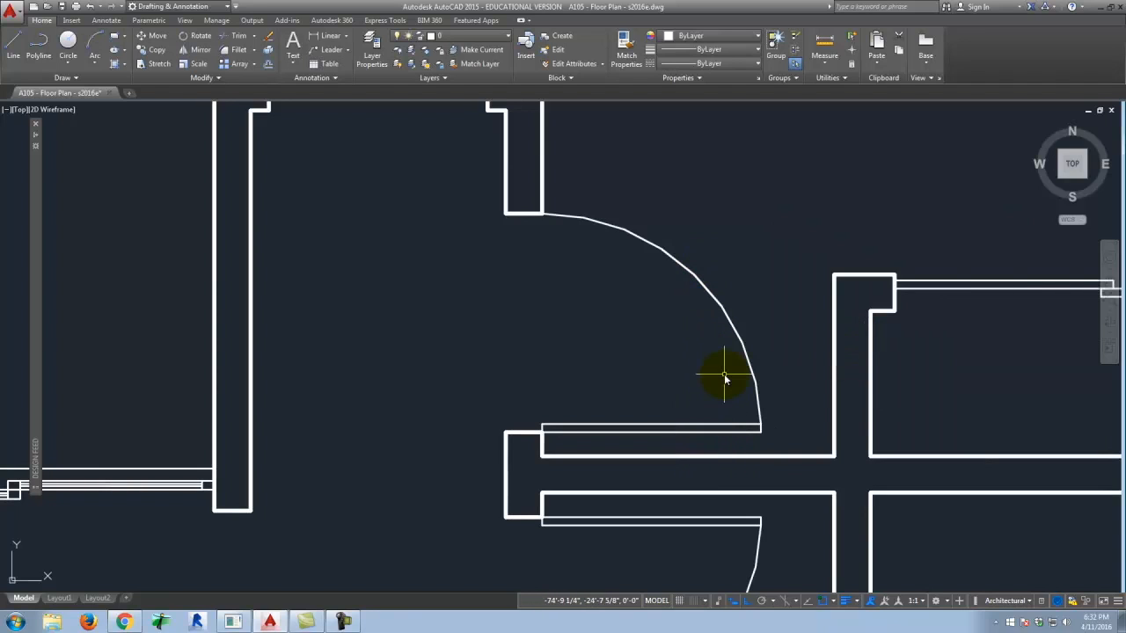
{"action": "scroll", "coordinate": [546, 378], "scroll_direction": "down", "scroll_amount": 5}
{"action": "scroll", "coordinate": [695, 369], "scroll_direction": "down", "scroll_amount": 3}
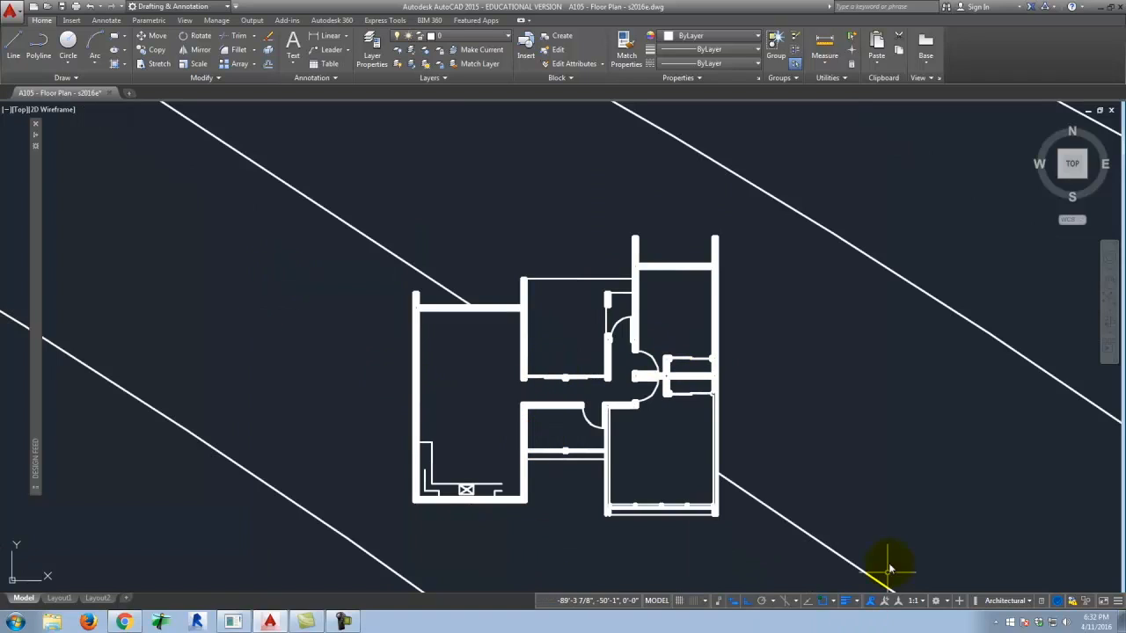
{"action": "scroll", "coordinate": [422, 480], "scroll_direction": "up", "scroll_amount": 6}
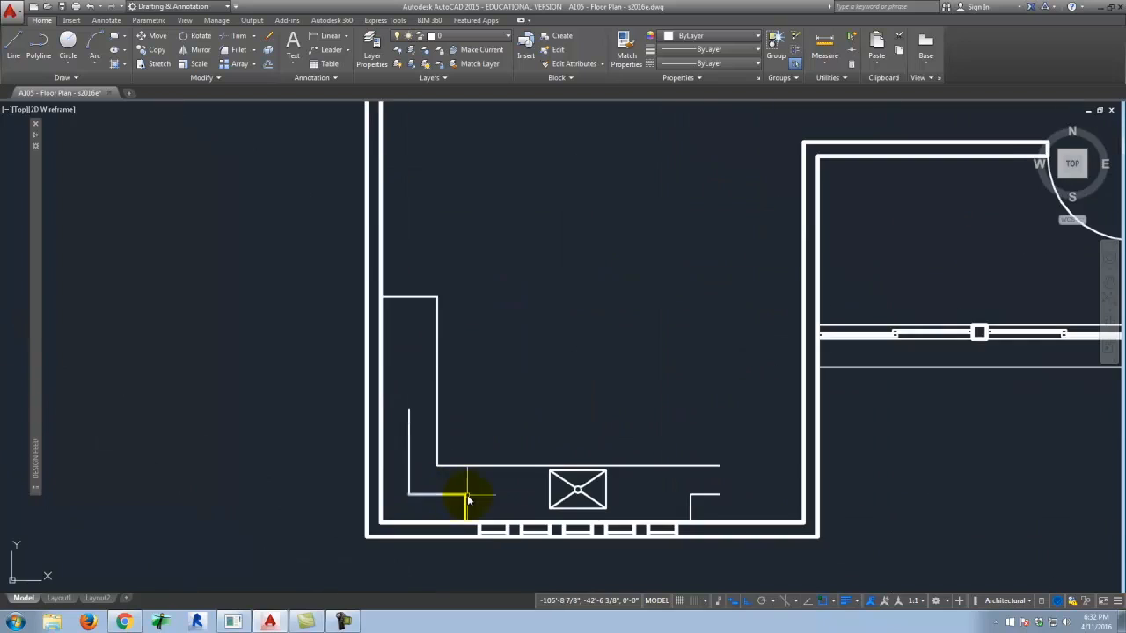
Lower the lineweight display scale slightly towards Min in the Lineweight Settings and apply it to the floor plan.
{"action": "scroll", "coordinate": [449, 490], "scroll_direction": "down", "scroll_amount": 2}
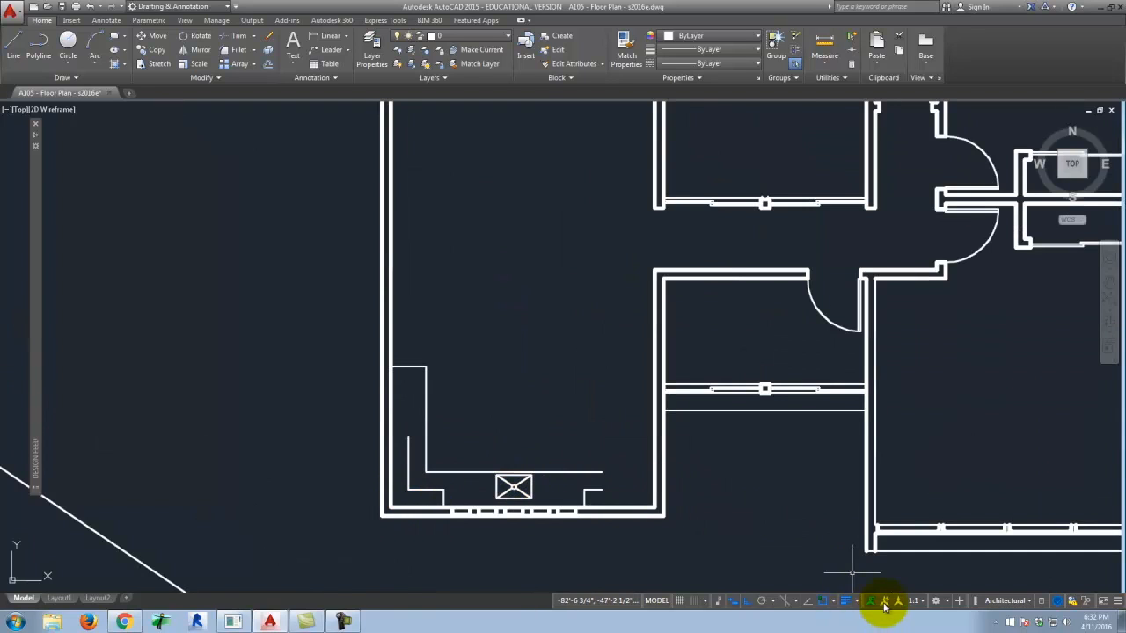
{"action": "left_click", "coordinate": [862, 586]}
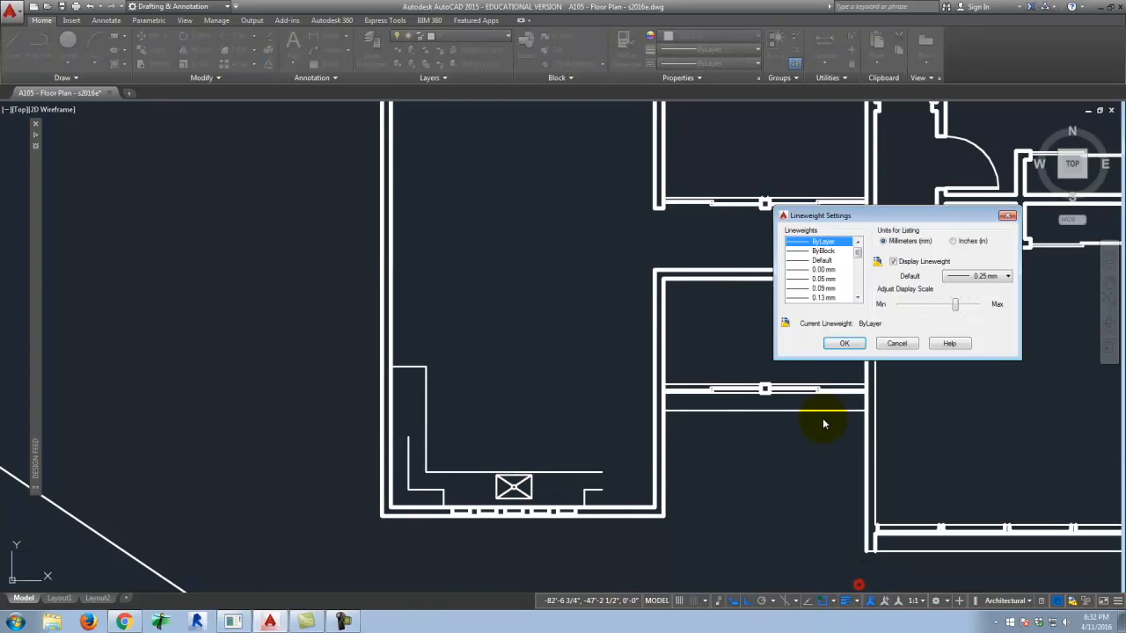
{"action": "left_click_drag", "start_coordinate": [950, 309], "coordinate": [942, 310]}
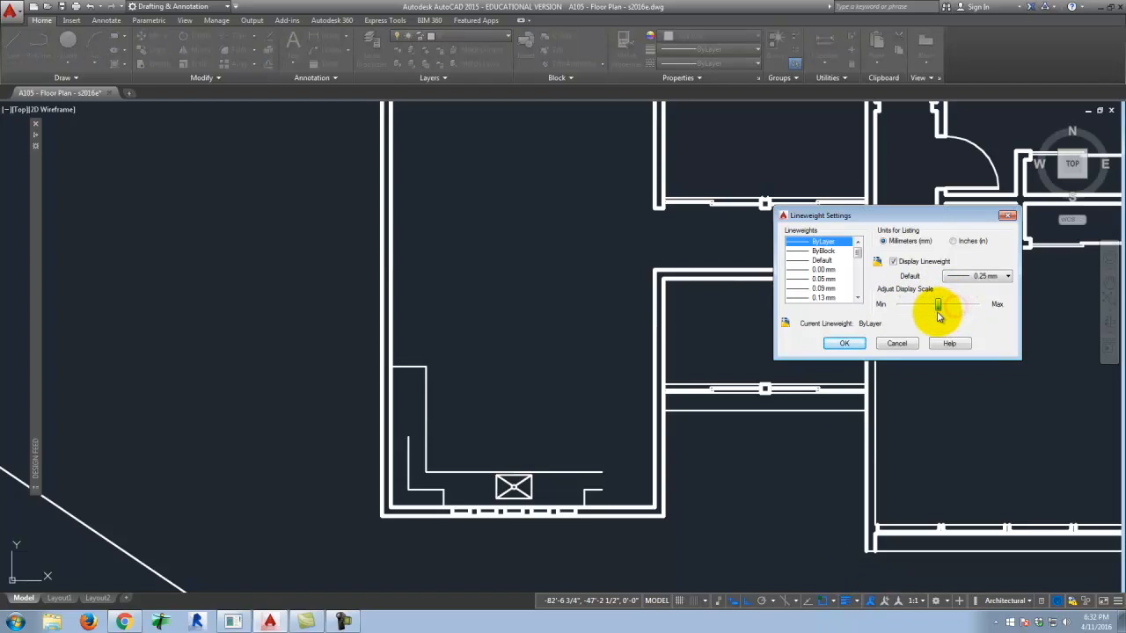
{"action": "left_click", "coordinate": [845, 344]}
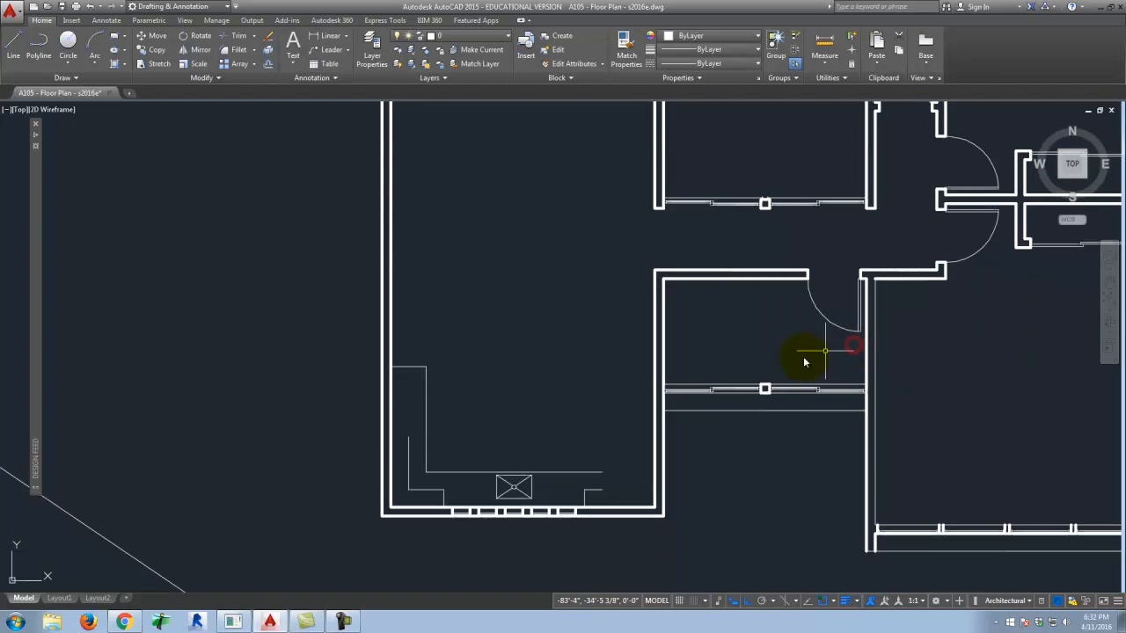
{"action": "scroll", "coordinate": [364, 398], "scroll_direction": "down", "scroll_amount": 2}
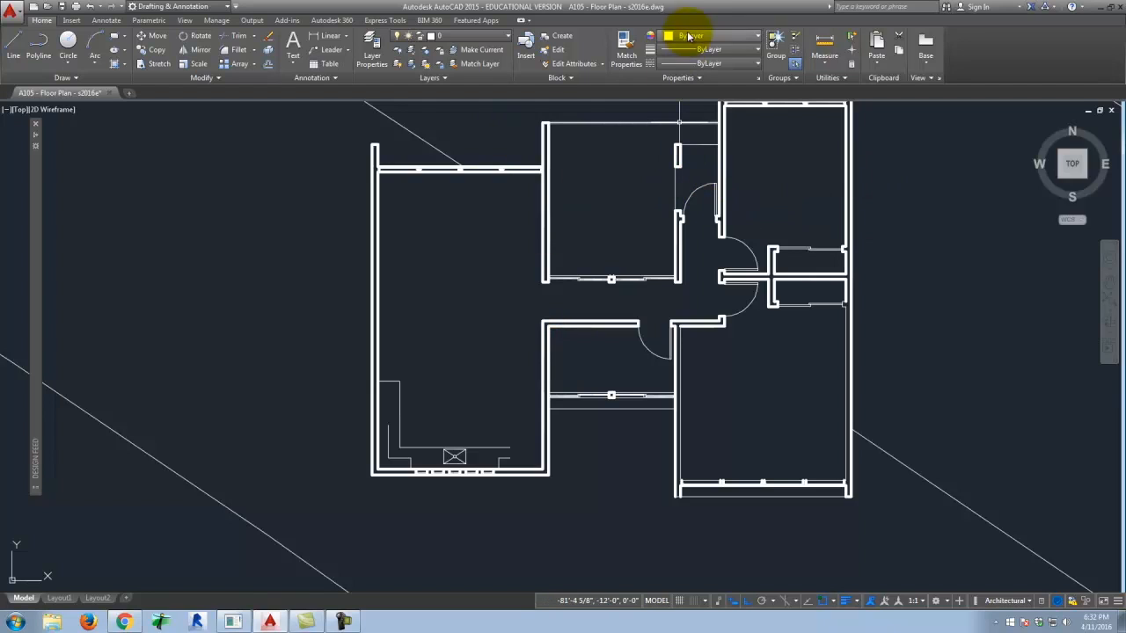
Set the A-Window layer's lineweight to 0.00 mm in the layer manager and inspect the windows and walls in the plan.
{"action": "left_click", "coordinate": [374, 51]}
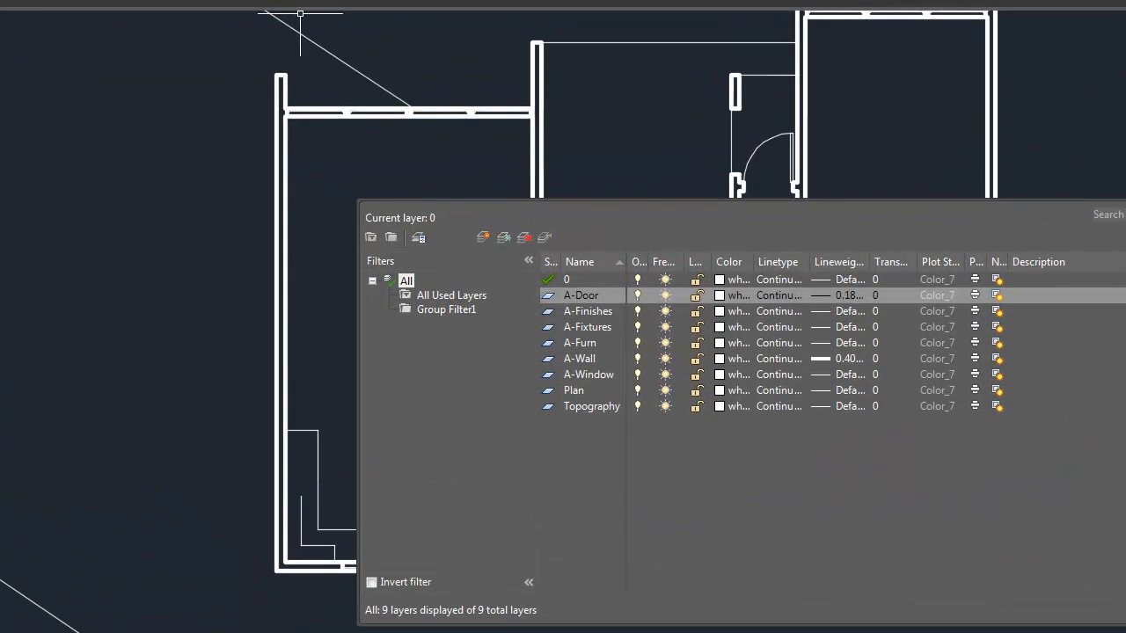
{"action": "left_click", "coordinate": [598, 374]}
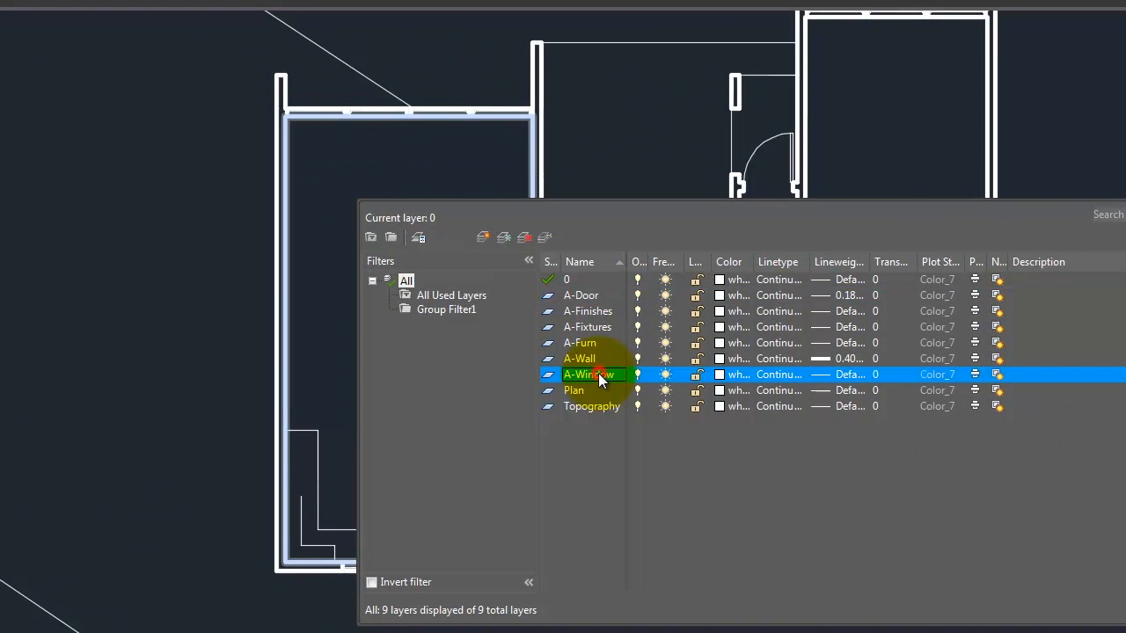
{"action": "left_click", "coordinate": [849, 375]}
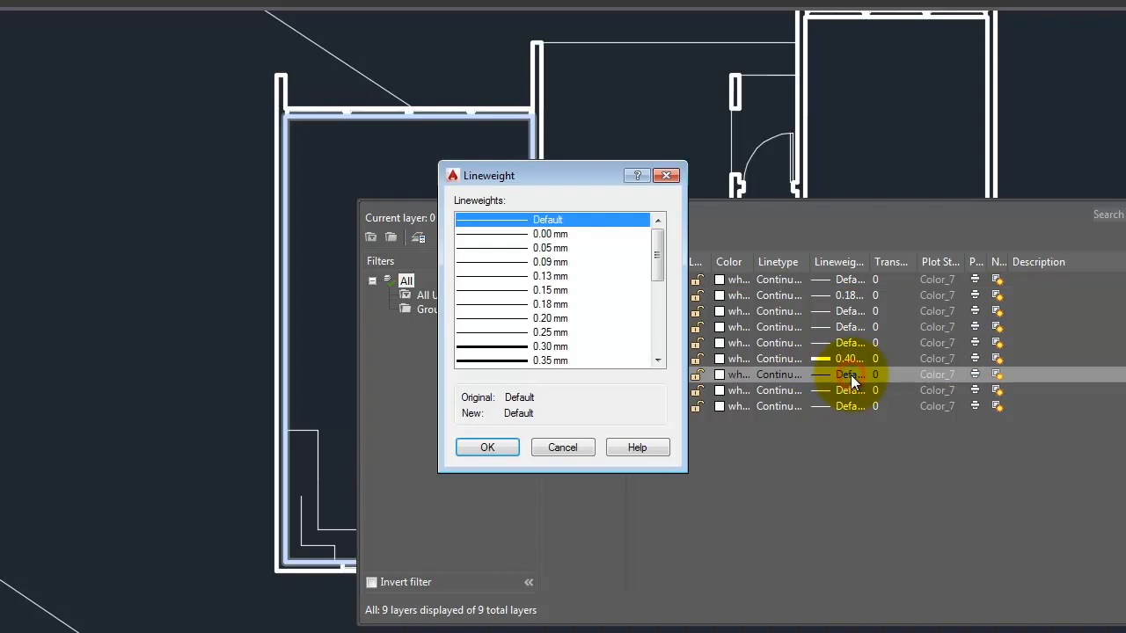
{"action": "left_click", "coordinate": [550, 234]}
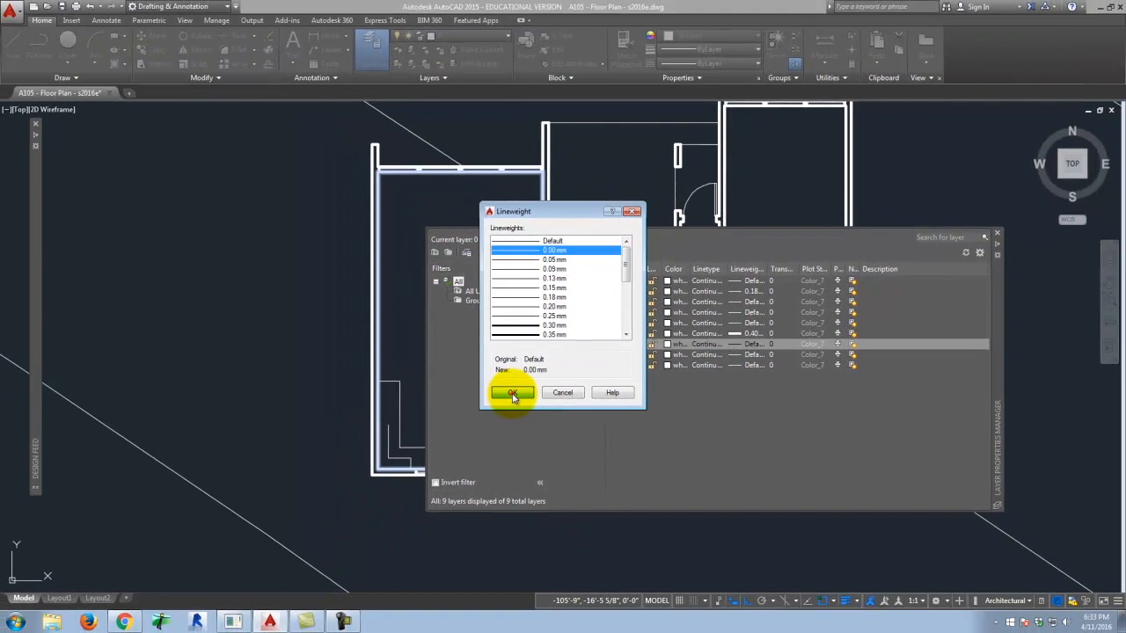
{"action": "left_click", "coordinate": [487, 447]}
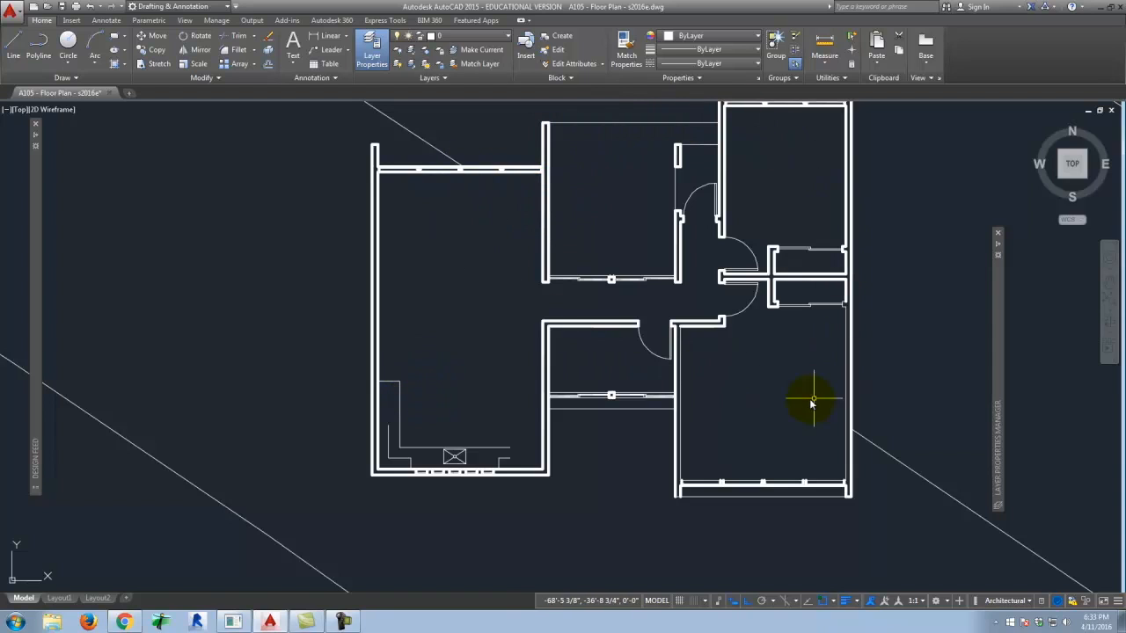
{"action": "scroll", "coordinate": [304, 440], "scroll_direction": "down", "scroll_amount": 2}
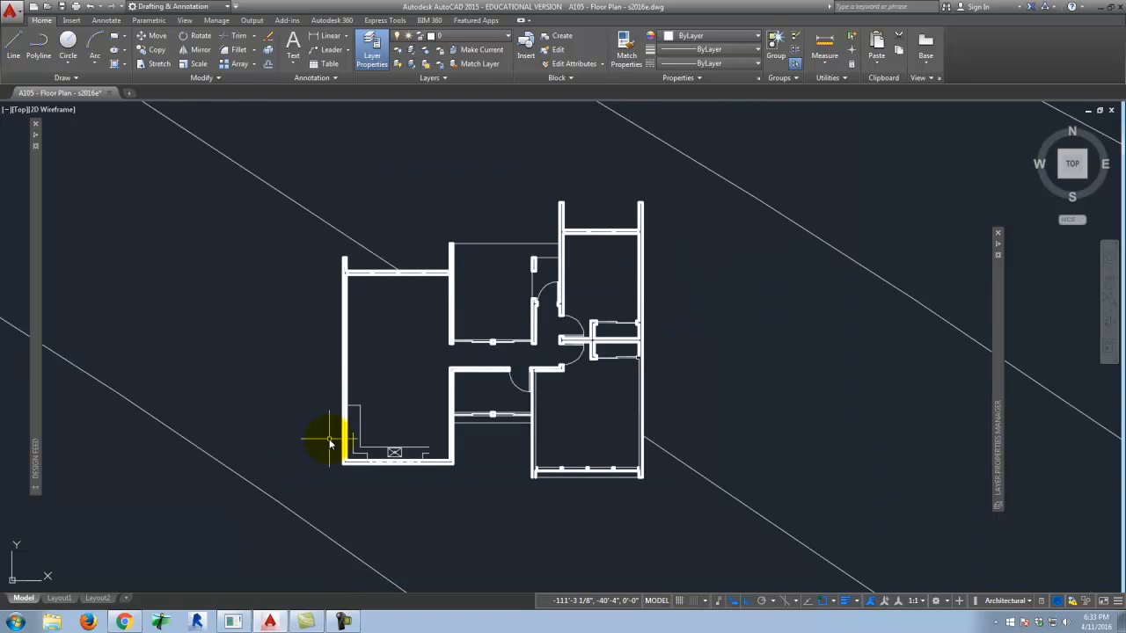
{"action": "scroll", "coordinate": [431, 427], "scroll_direction": "up", "scroll_amount": 2}
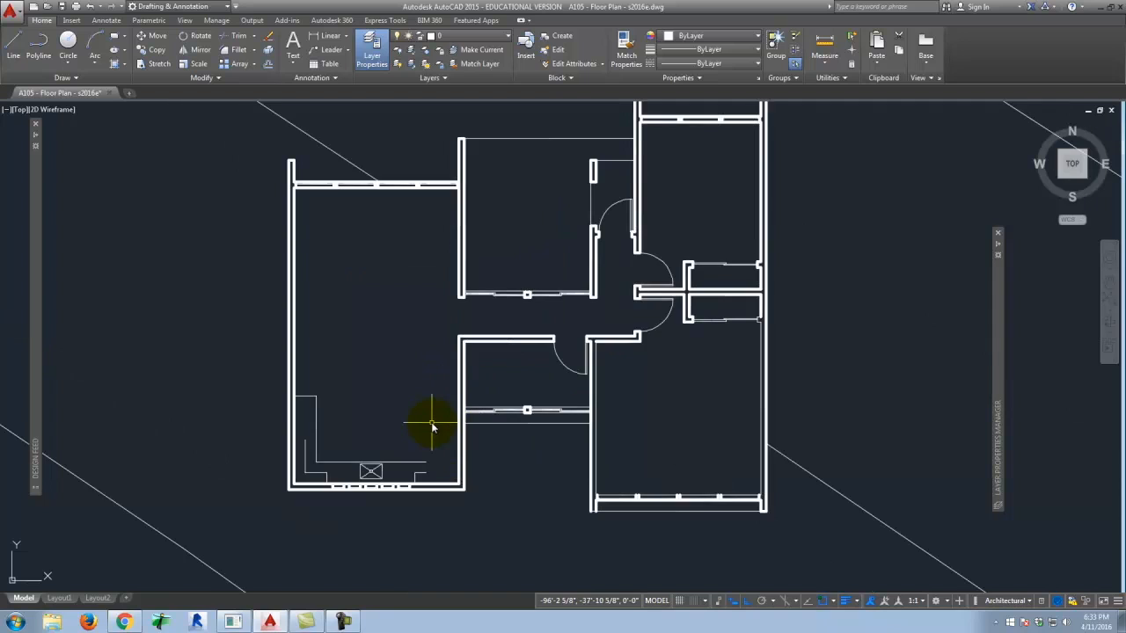
{"action": "scroll", "coordinate": [432, 427], "scroll_direction": "up", "scroll_amount": 2}
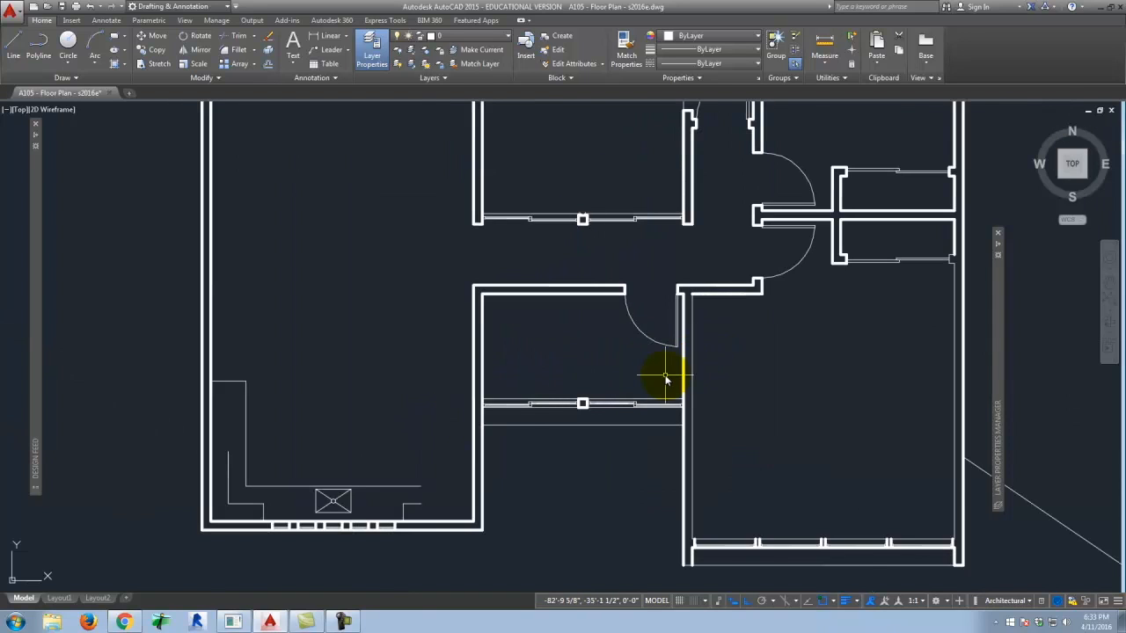
{"action": "scroll", "coordinate": [664, 374], "scroll_direction": "up", "scroll_amount": 2}
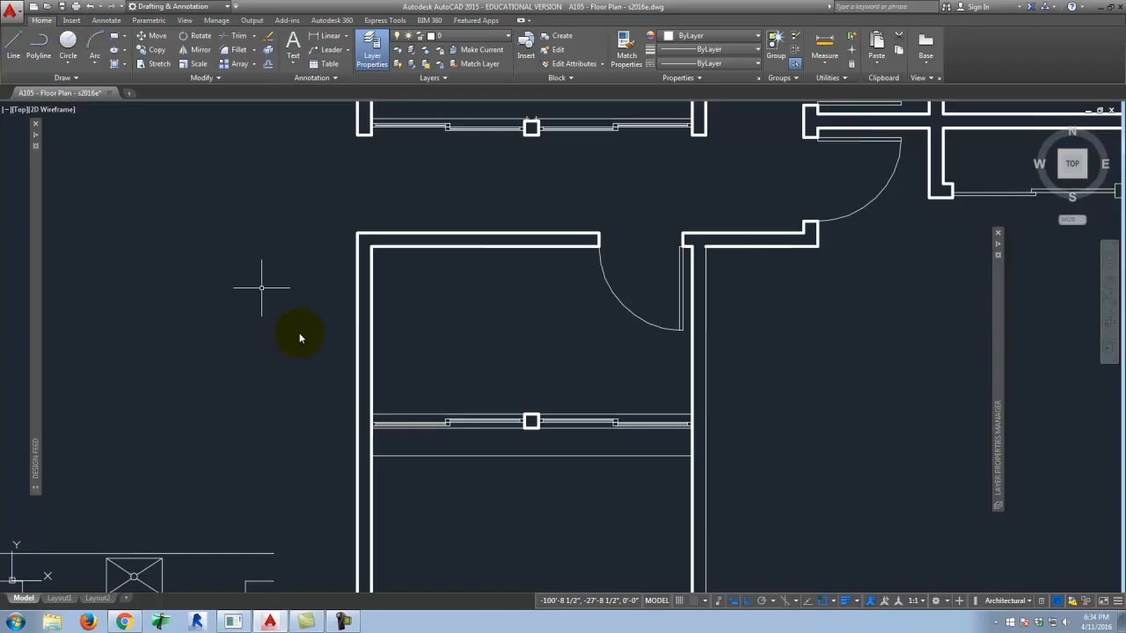
Switch to Chrome, search Google in a new tab for "autocad block kitchen" and look through the results.
{"action": "left_click", "coordinate": [271, 623]}
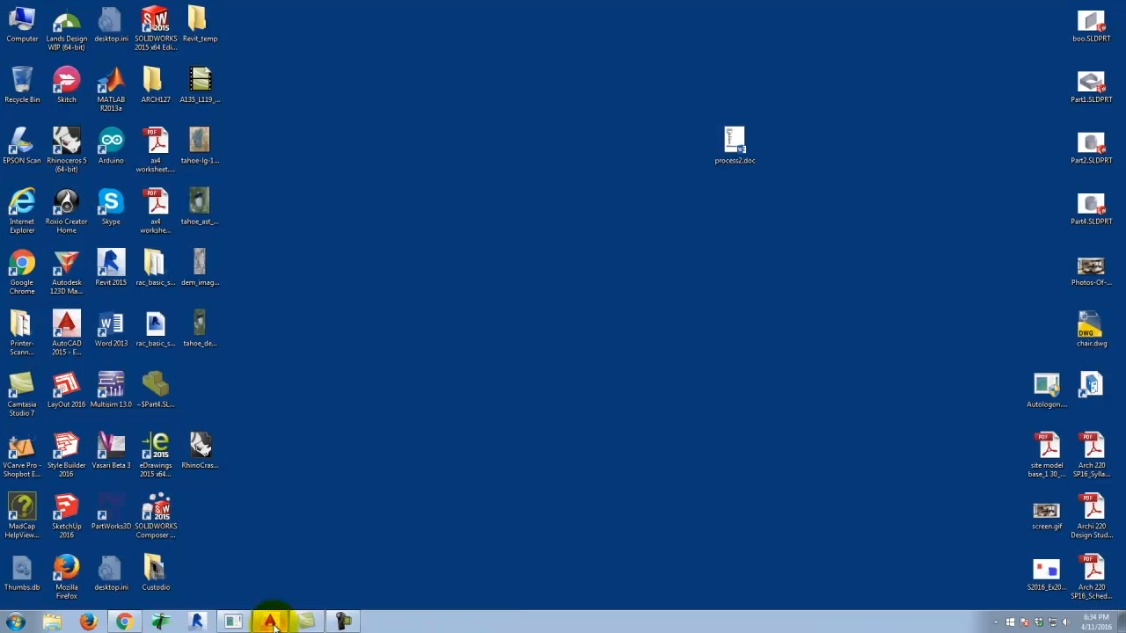
{"action": "left_click", "coordinate": [134, 623]}
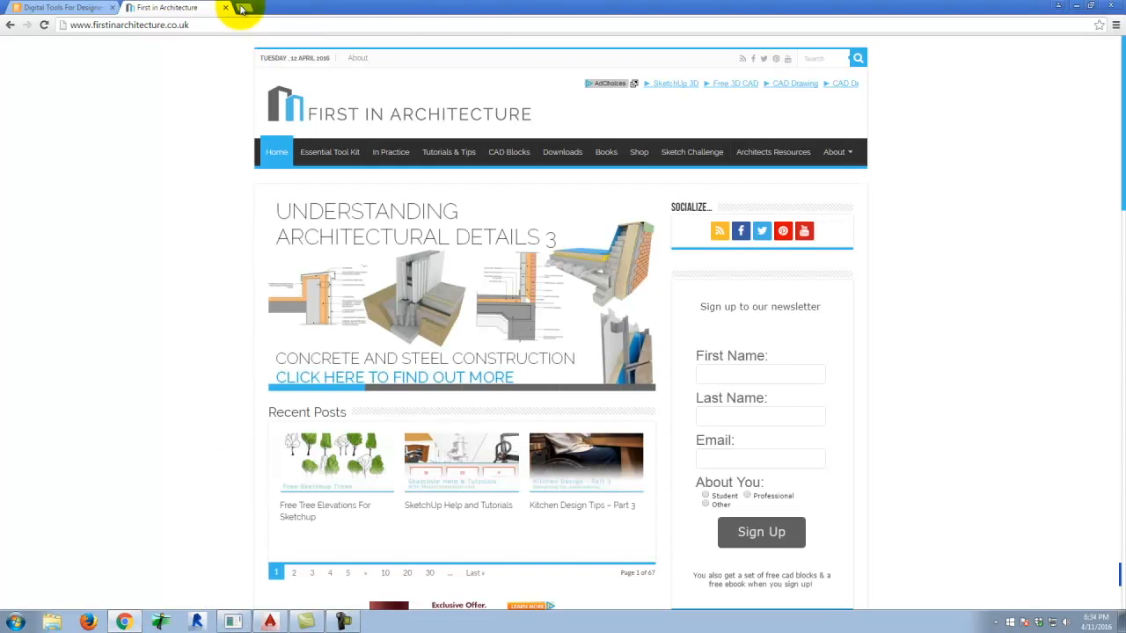
{"action": "left_click", "coordinate": [242, 8]}
{"action": "type", "text": "autod"}
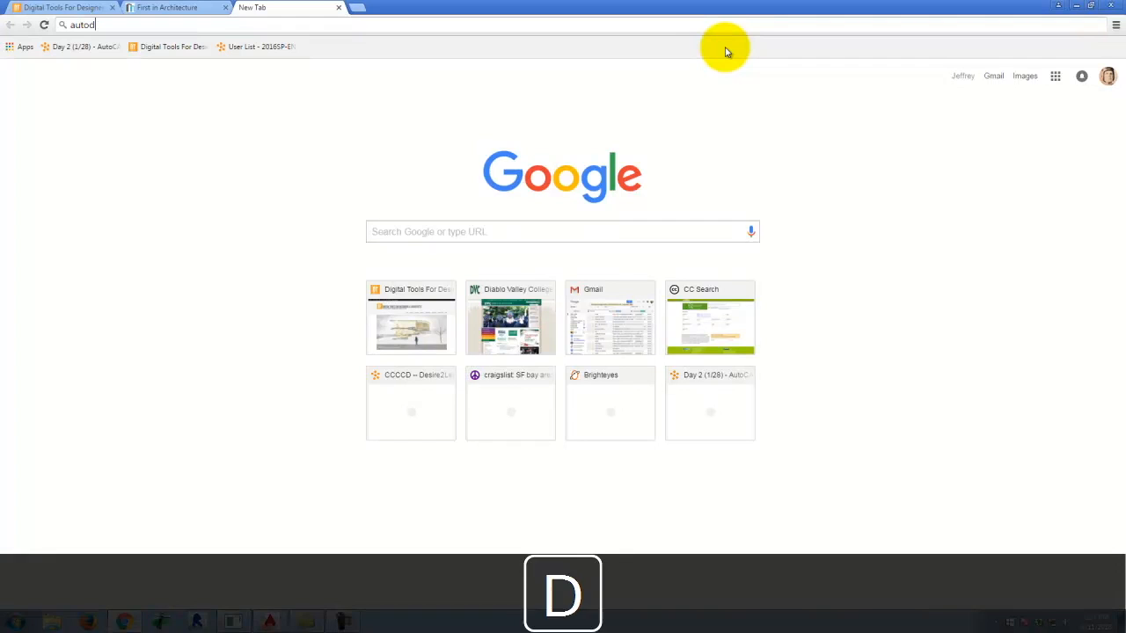
{"action": "key", "text": "BackSpace"}
{"action": "type", "text": "cad bloc"}
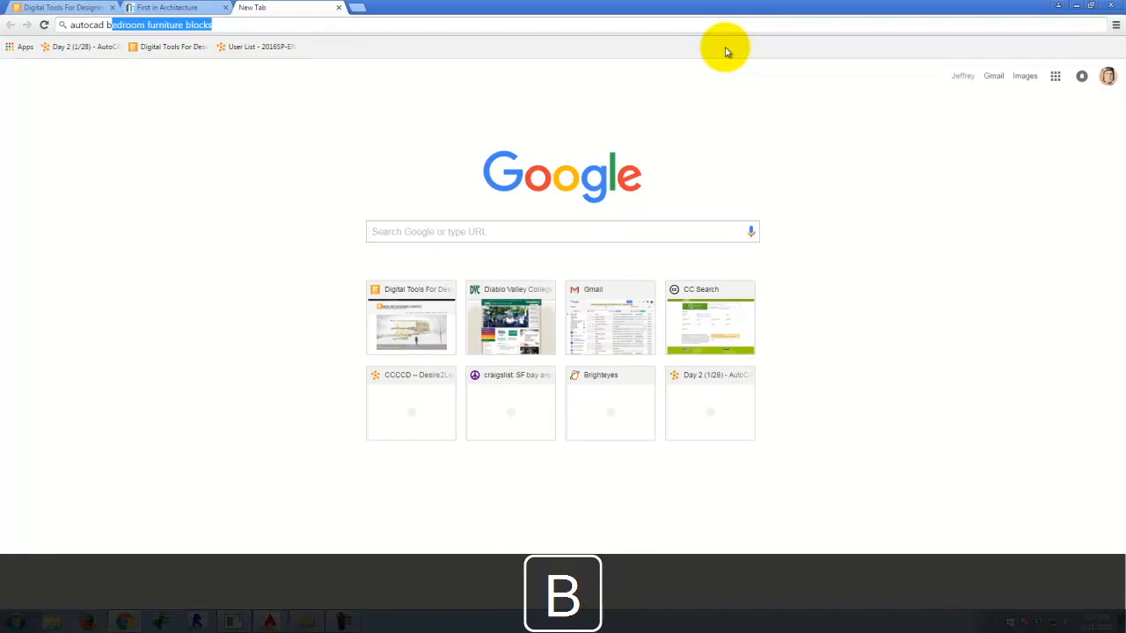
{"action": "type", "text": "k "}
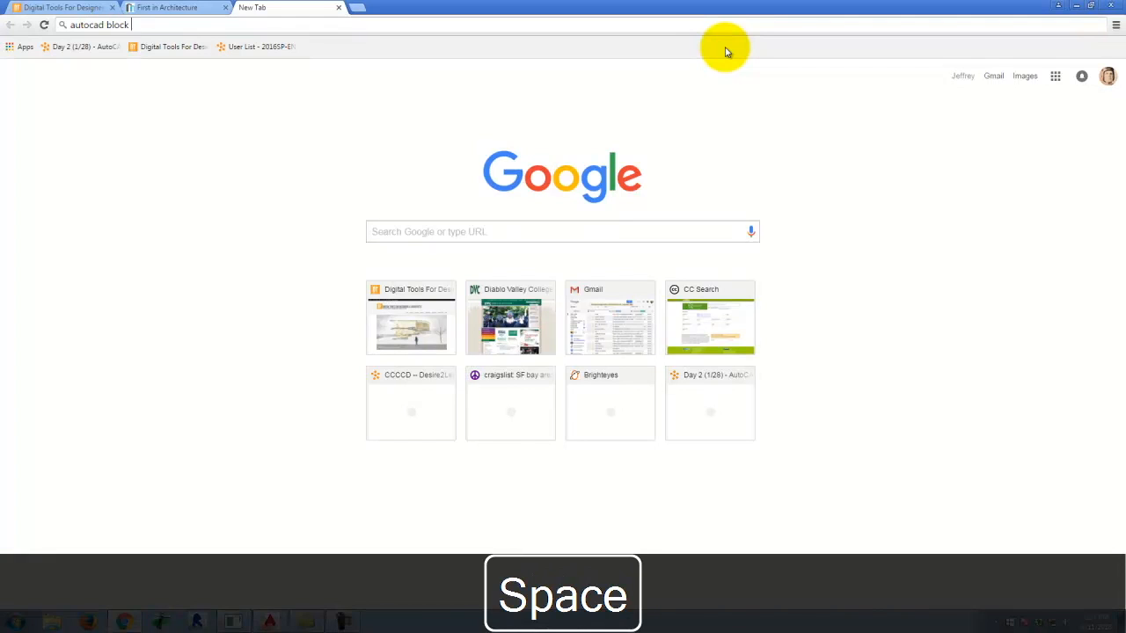
{"action": "type", "text": "kitchen"}
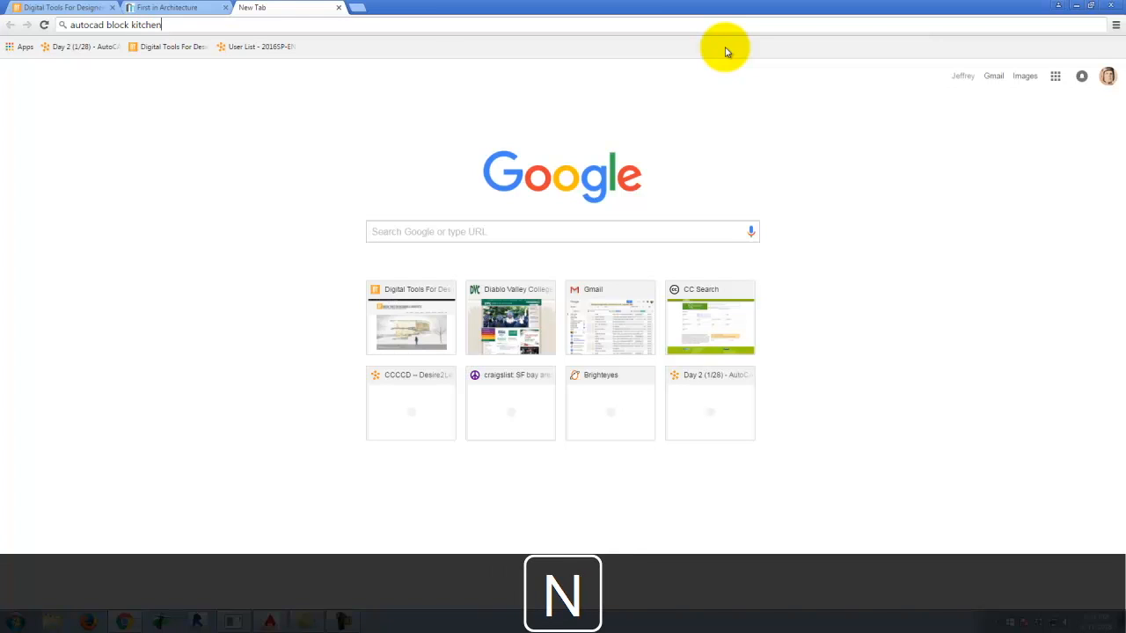
{"action": "key", "text": "Return"}
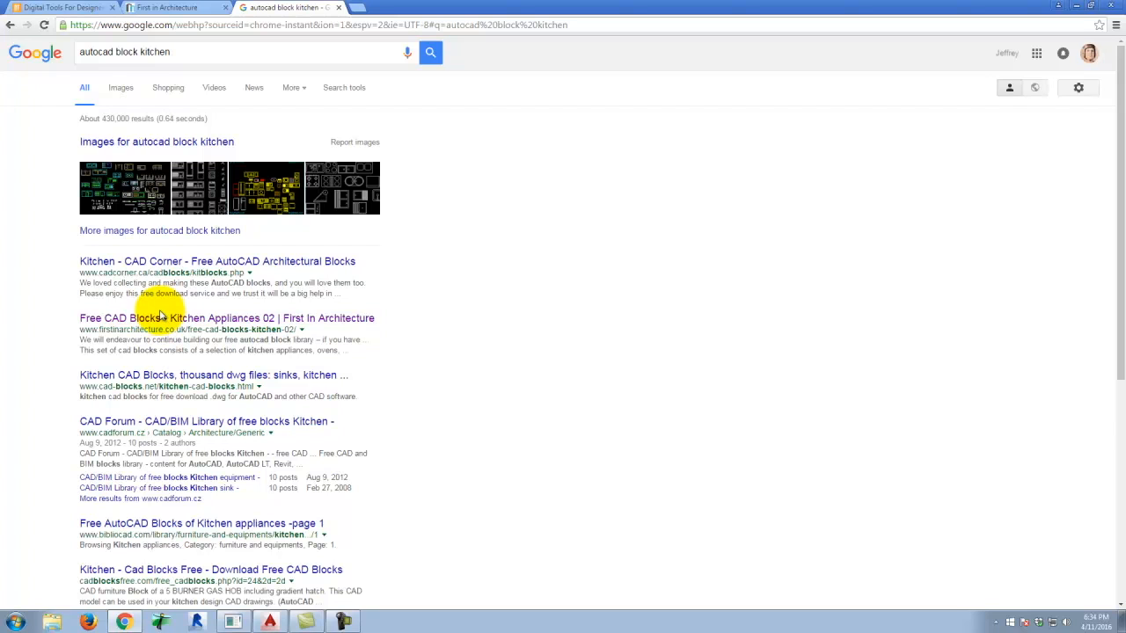
{"action": "scroll", "coordinate": [218, 381], "scroll_direction": "down", "scroll_amount": 2}
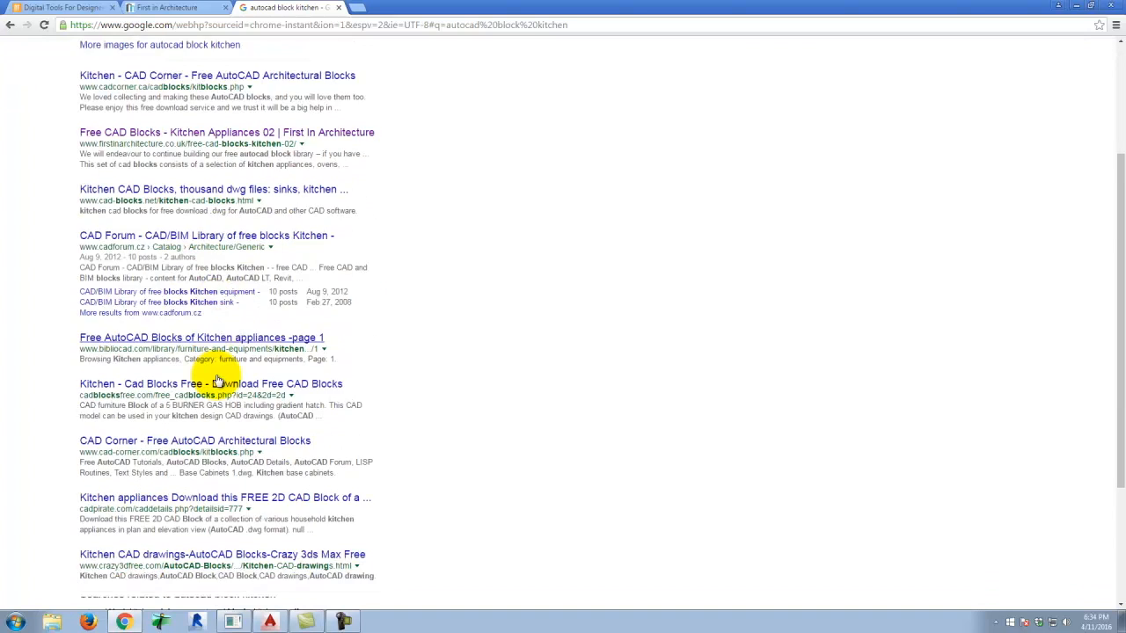
{"action": "scroll", "coordinate": [217, 381], "scroll_direction": "down", "scroll_amount": 2}
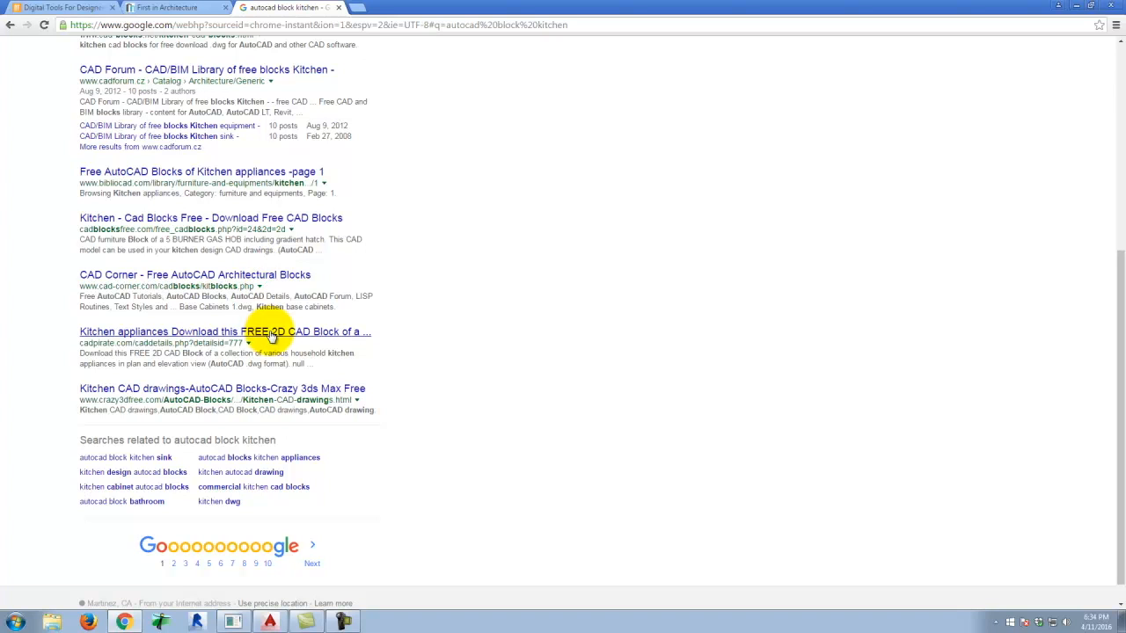
Return to the First In Architecture site, open its CAD Blocks category and browse to the Beds and Wardrobes set.
{"action": "left_click", "coordinate": [193, 7]}
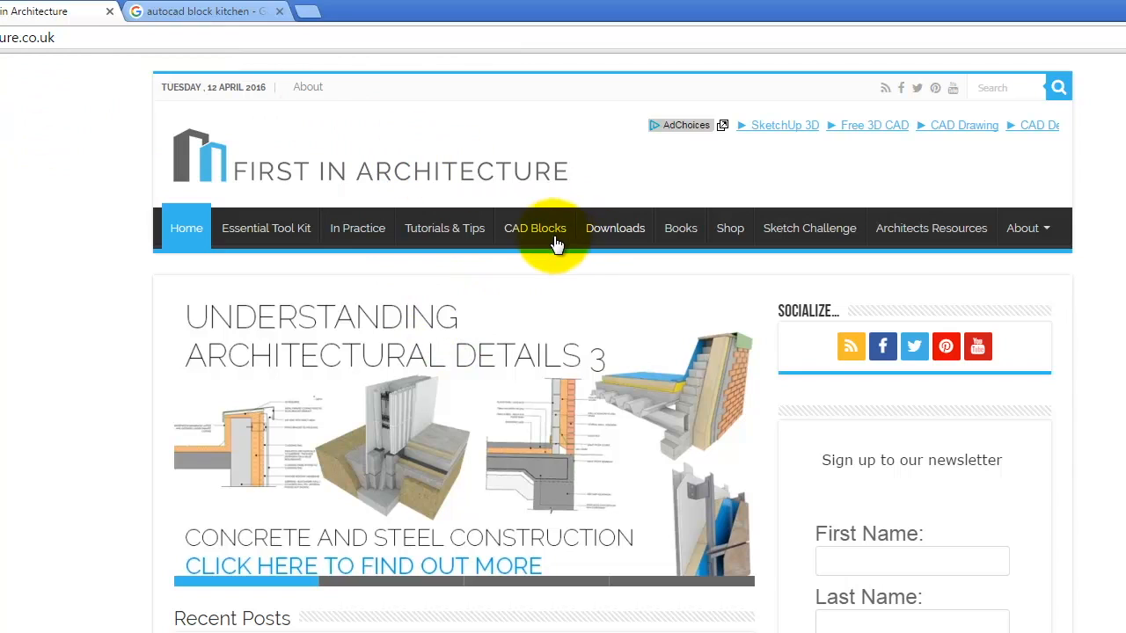
{"action": "left_click", "coordinate": [526, 235]}
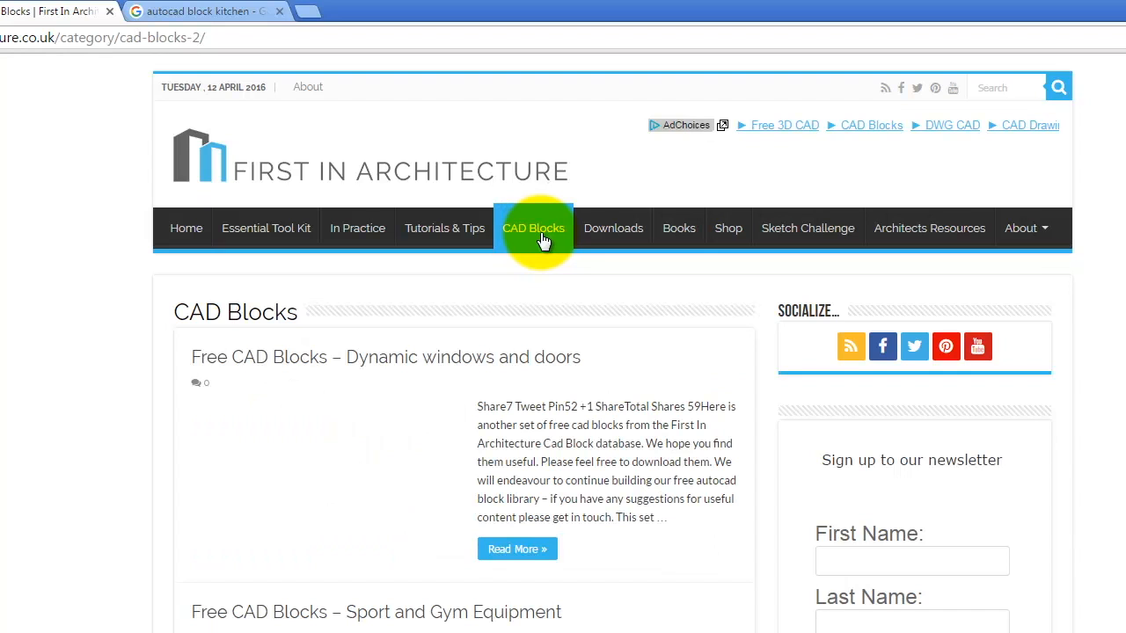
{"action": "scroll", "coordinate": [386, 308], "scroll_direction": "down", "scroll_amount": 3}
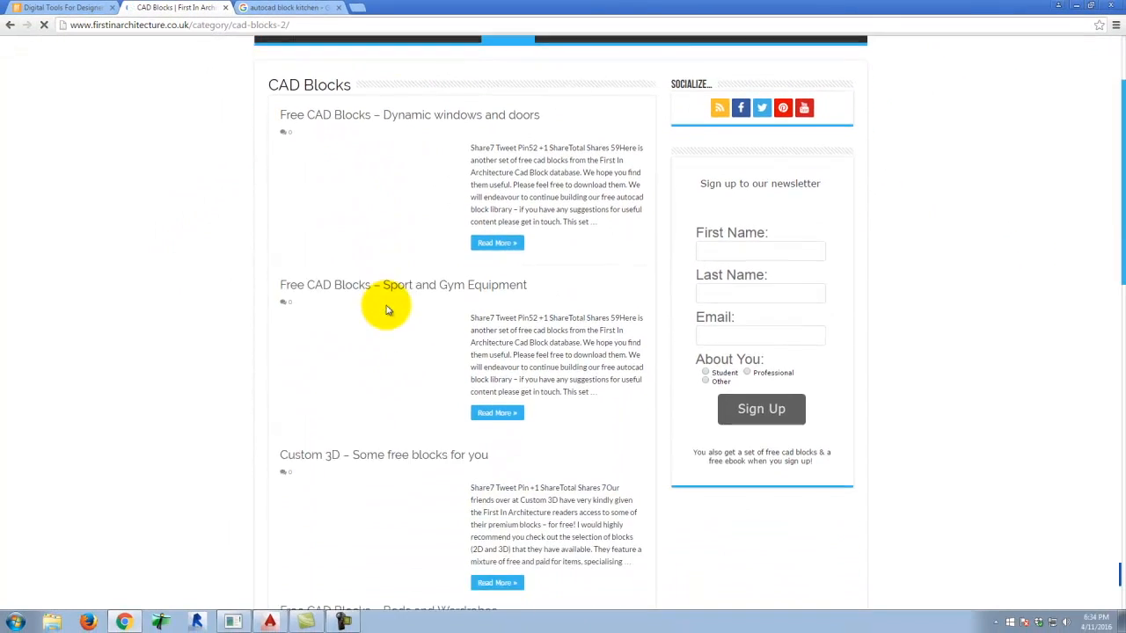
{"action": "scroll", "coordinate": [440, 312], "scroll_direction": "down", "scroll_amount": 2}
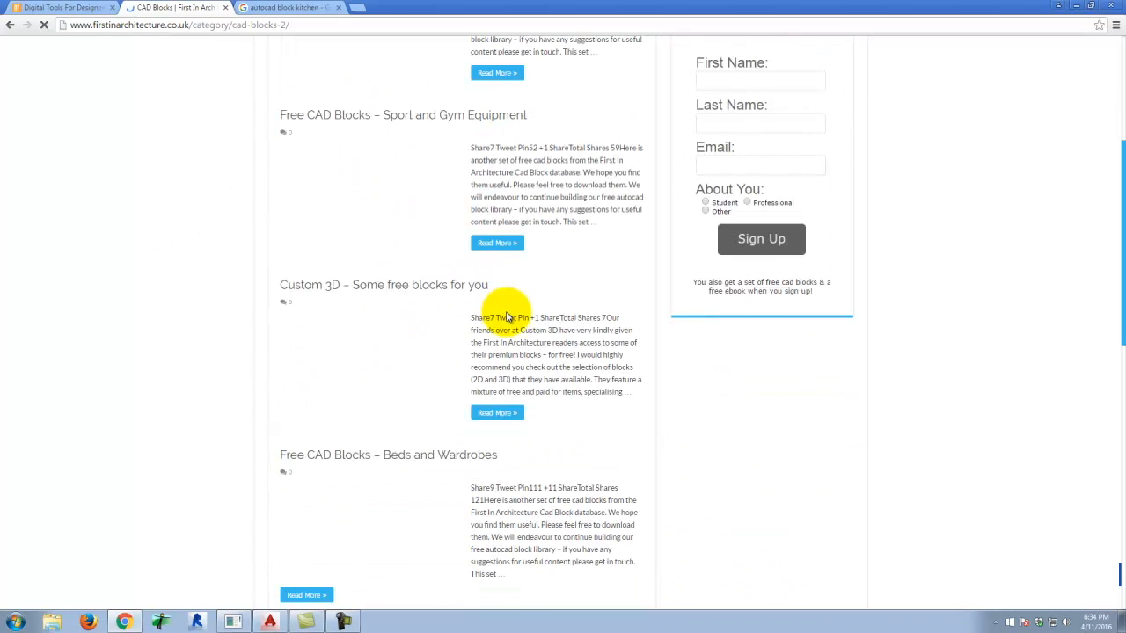
{"action": "scroll", "coordinate": [449, 290], "scroll_direction": "down", "scroll_amount": 1}
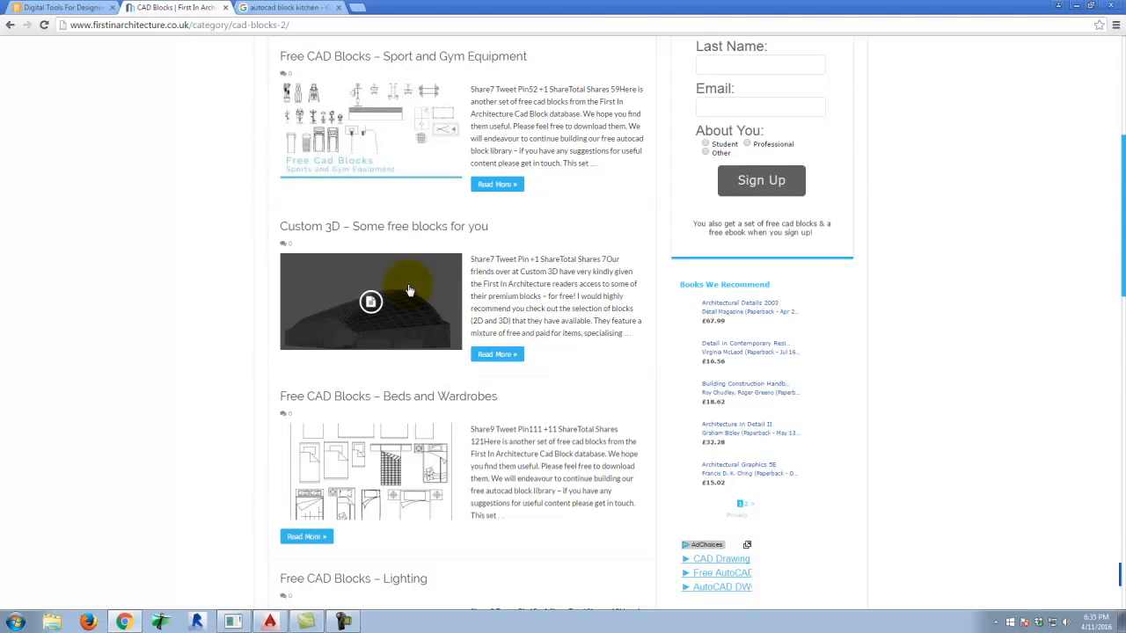
{"action": "scroll", "coordinate": [343, 427], "scroll_direction": "down", "scroll_amount": 2}
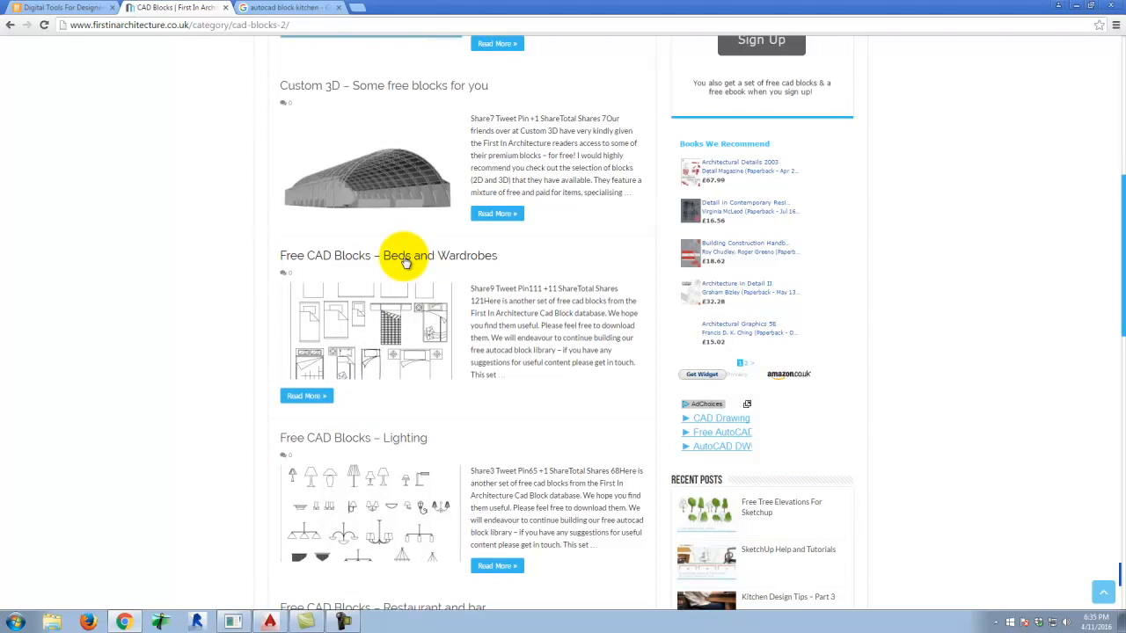
Open the Free CAD Blocks – Beds and Wardrobes page and download the imperial version of the set.
{"action": "left_click", "coordinate": [403, 257]}
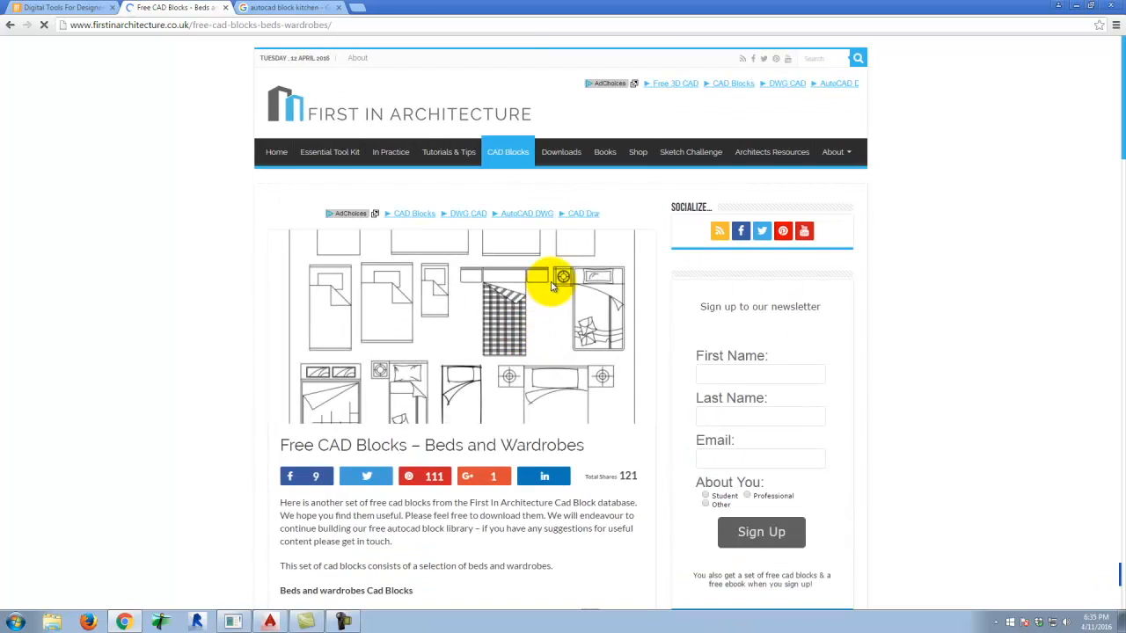
{"action": "scroll", "coordinate": [553, 284], "scroll_direction": "down", "scroll_amount": 3}
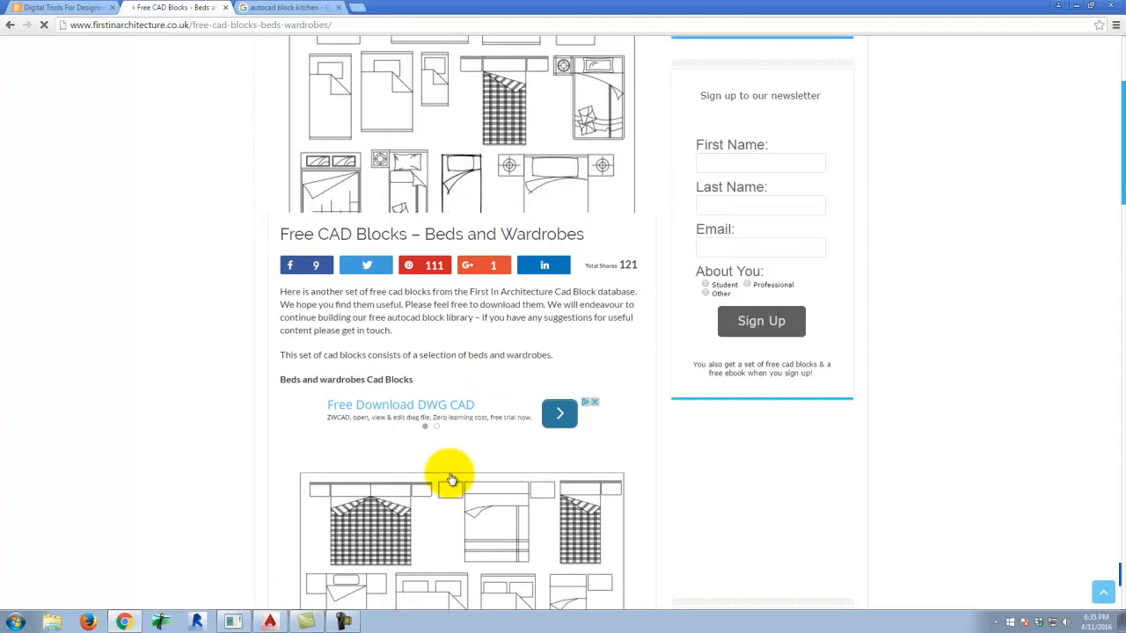
{"action": "scroll", "coordinate": [449, 480], "scroll_direction": "down", "scroll_amount": 7}
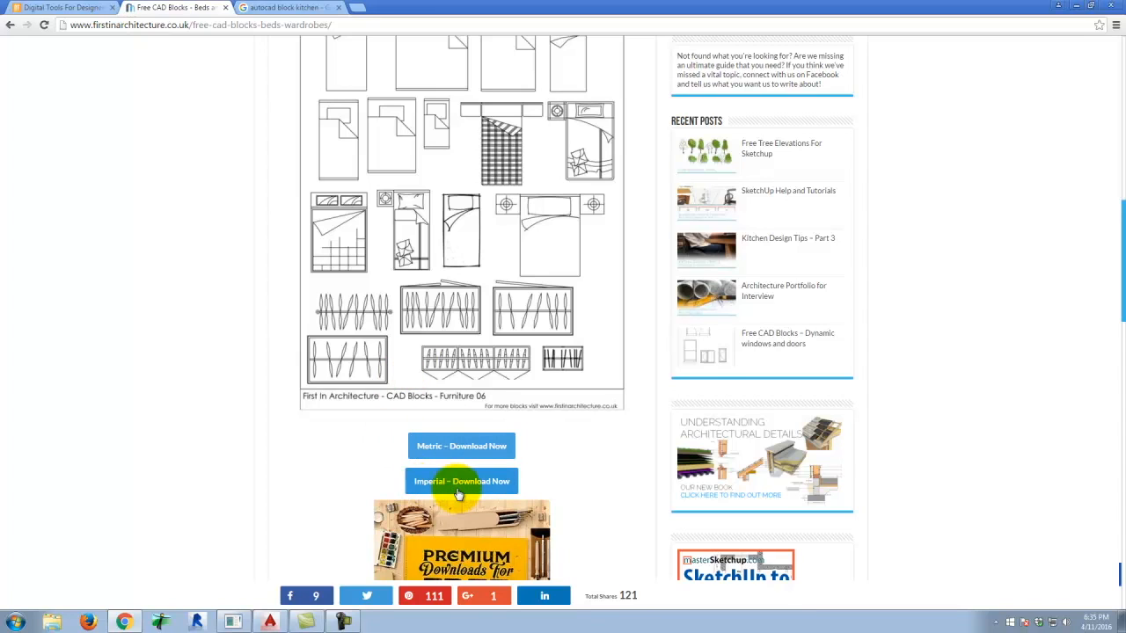
{"action": "left_click", "coordinate": [450, 485]}
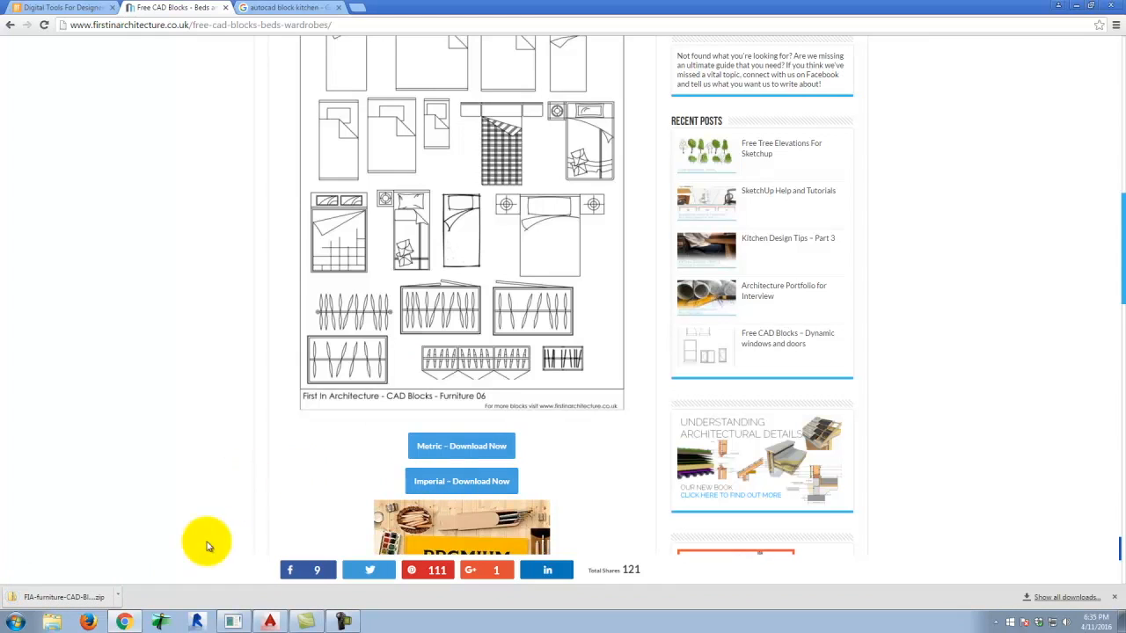
Open the downloaded beds and wardrobes zip archive in Windows Explorer and copy FIA furniture CAD Blocks 06 IMPERIAL.dwg from it.
{"action": "left_click", "coordinate": [79, 598]}
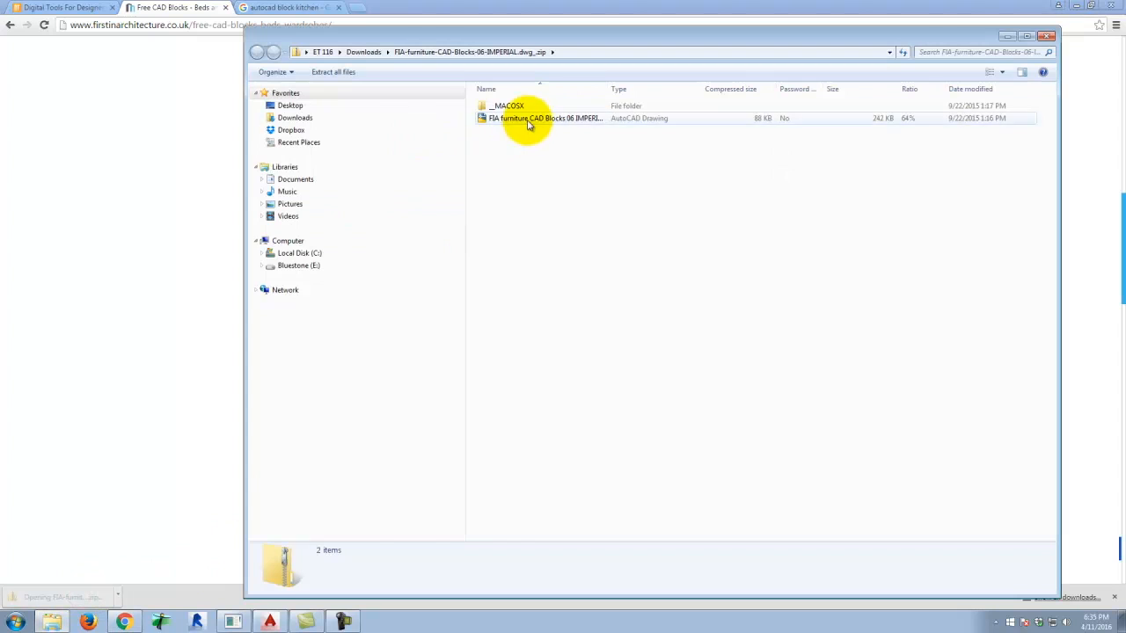
{"action": "left_click", "coordinate": [527, 120]}
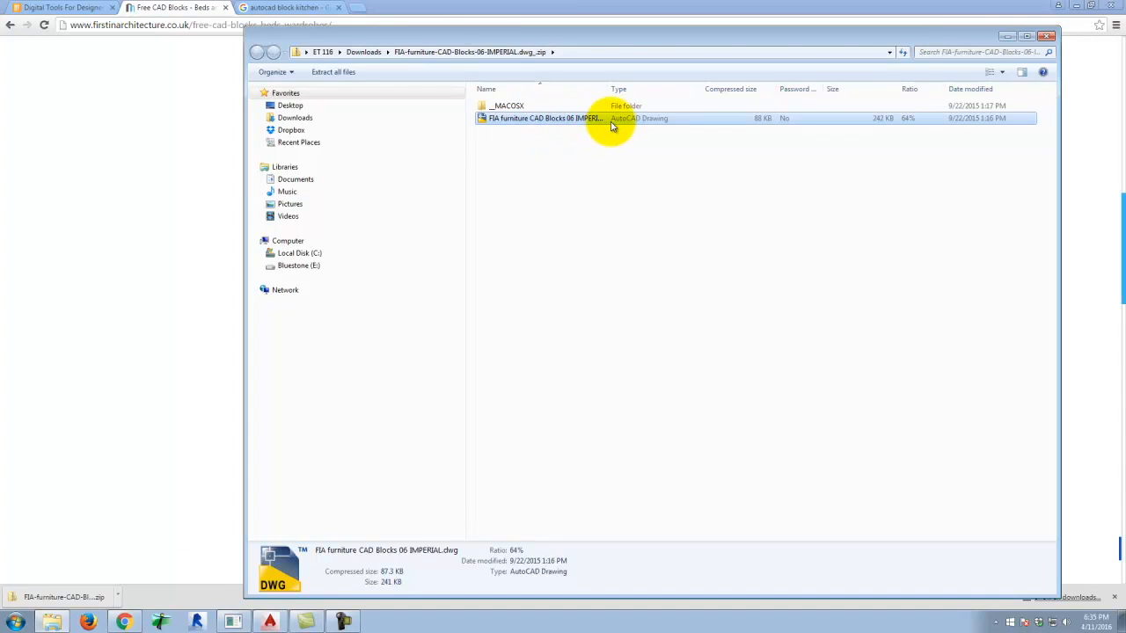
{"action": "right_click", "coordinate": [554, 119]}
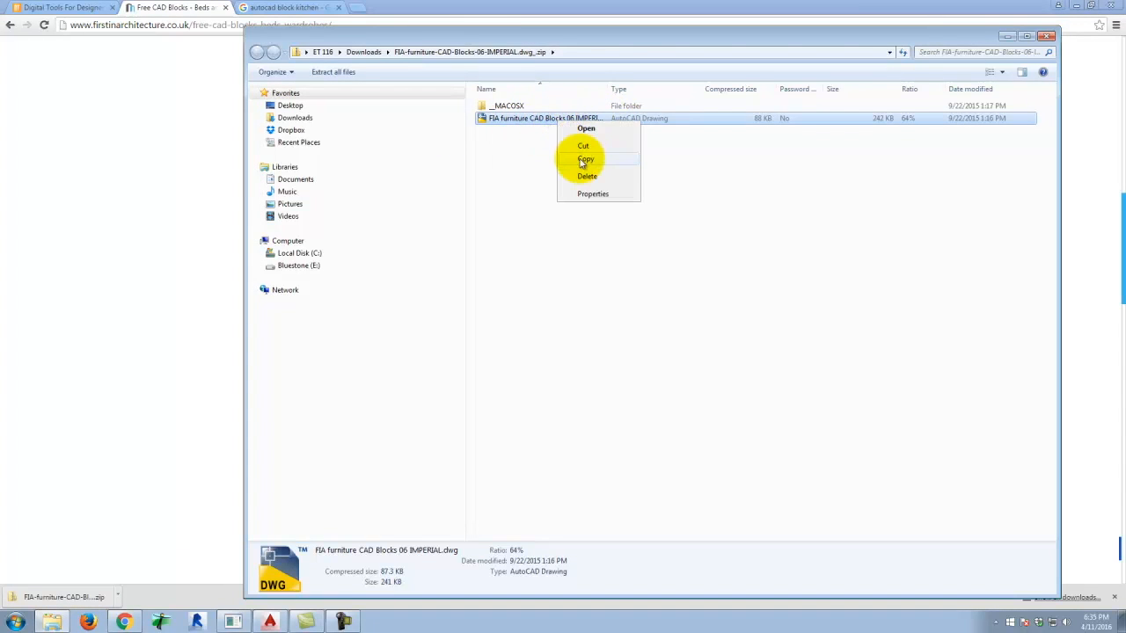
{"action": "left_click", "coordinate": [583, 160]}
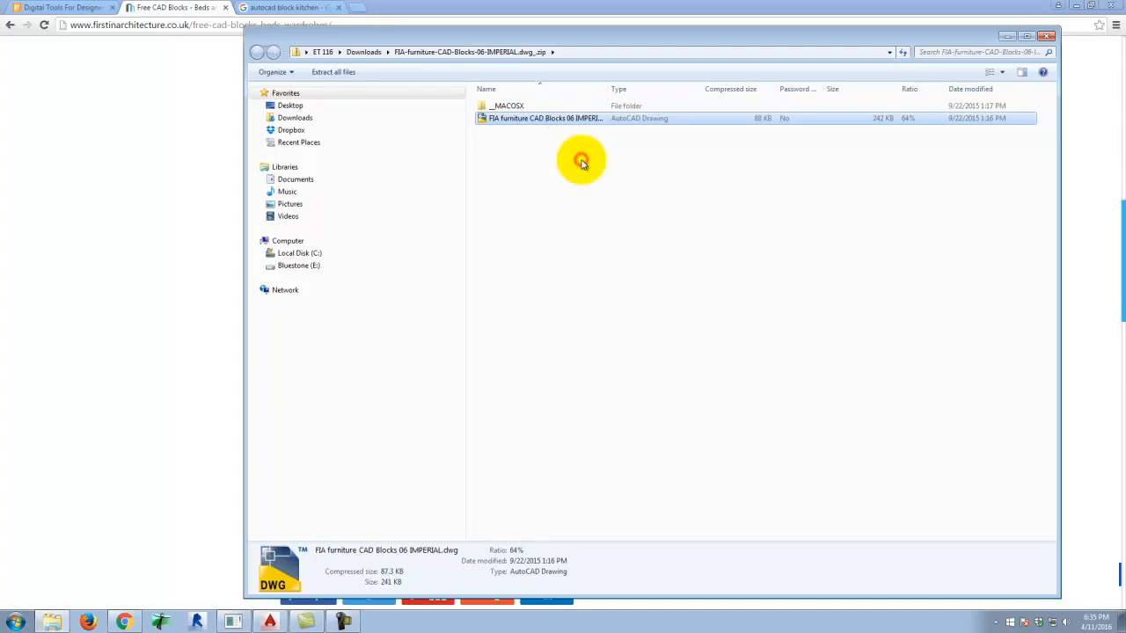
Browse the Bluestone (E:) drive through Dropbox and A135 Exercises to the Ex120 folder.
{"action": "left_click", "coordinate": [296, 267]}
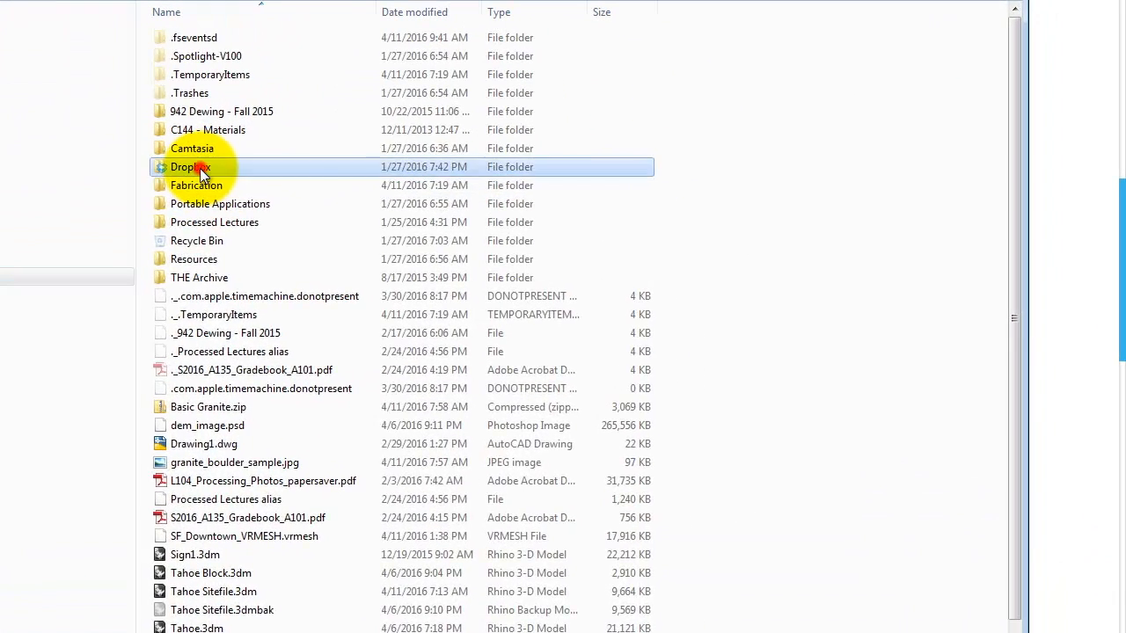
{"action": "double_click", "coordinate": [200, 168]}
{"action": "double_click", "coordinate": [203, 74]}
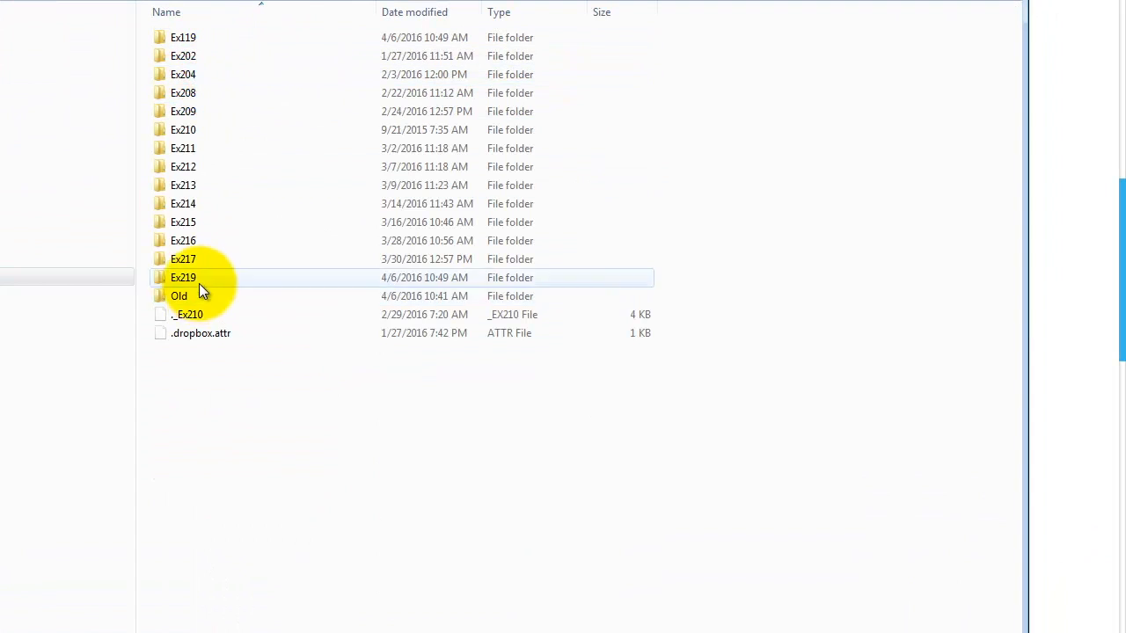
{"action": "key", "text": "BackSpace"}
{"action": "double_click", "coordinate": [181, 53]}
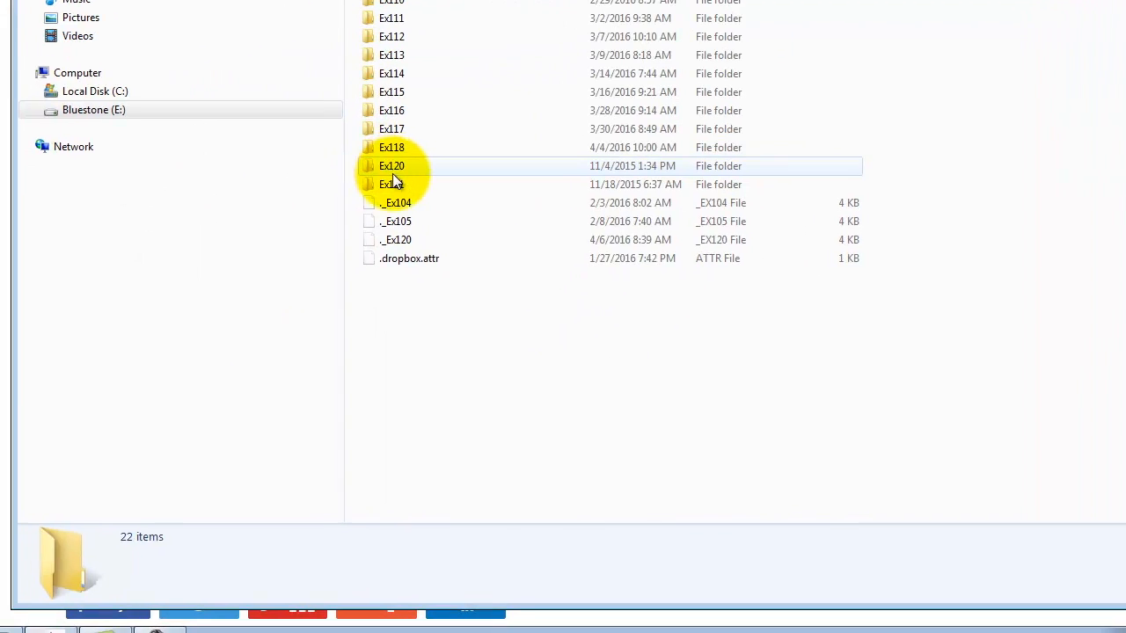
{"action": "double_click", "coordinate": [397, 185]}
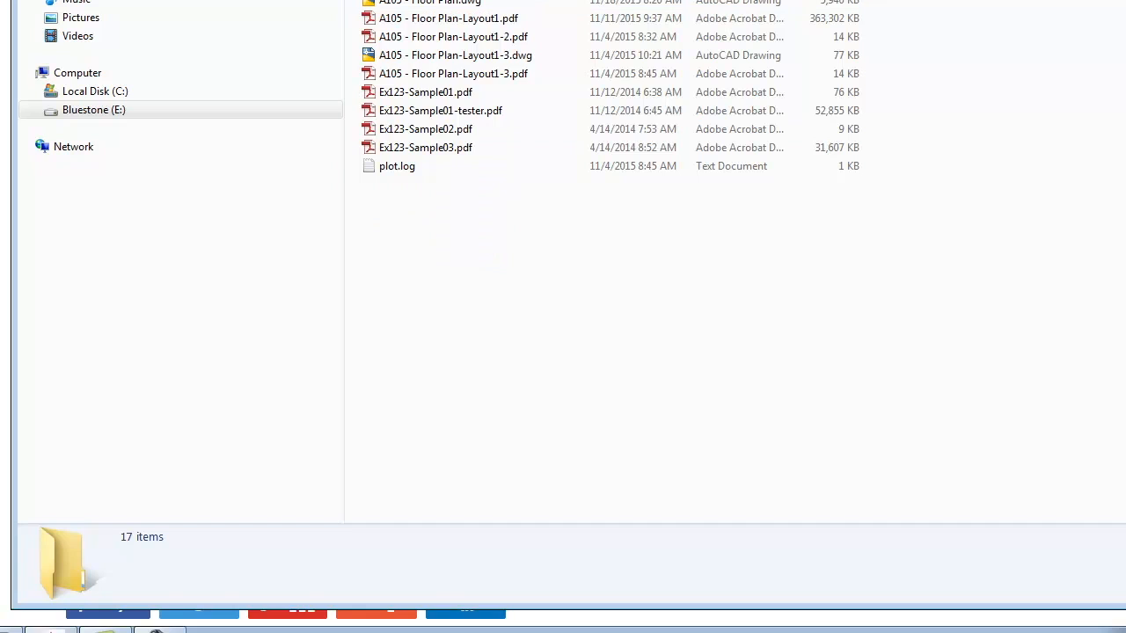
{"action": "key", "text": "BackSpace"}
{"action": "double_click", "coordinate": [393, 164]}
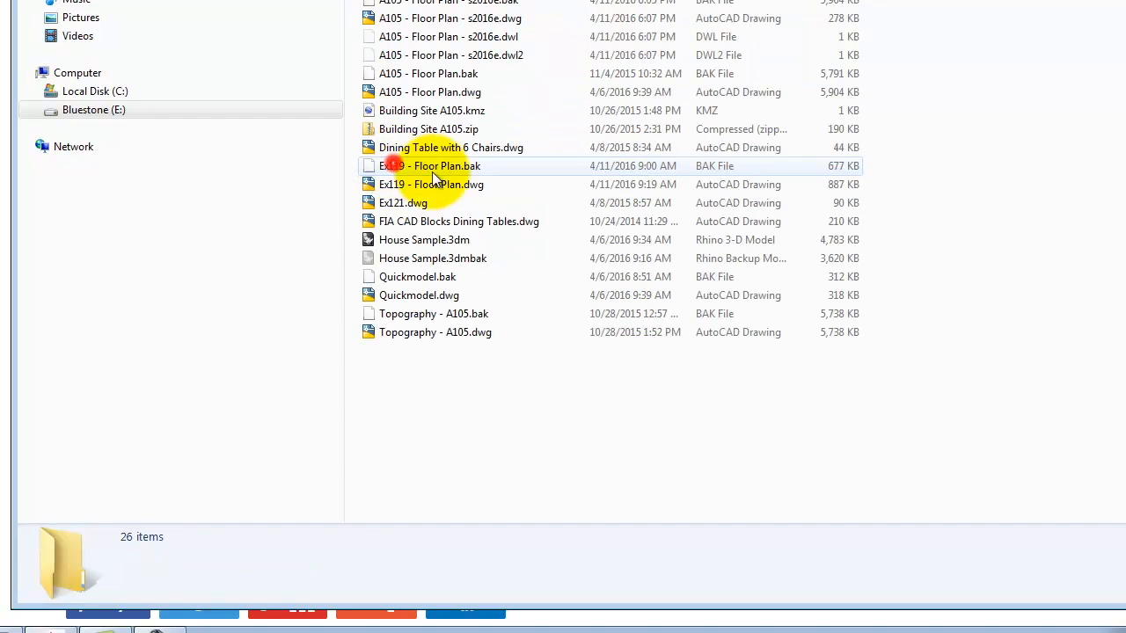
Paste the copied furniture blocks drawing into the Ex120 folder.
{"action": "right_click", "coordinate": [467, 372]}
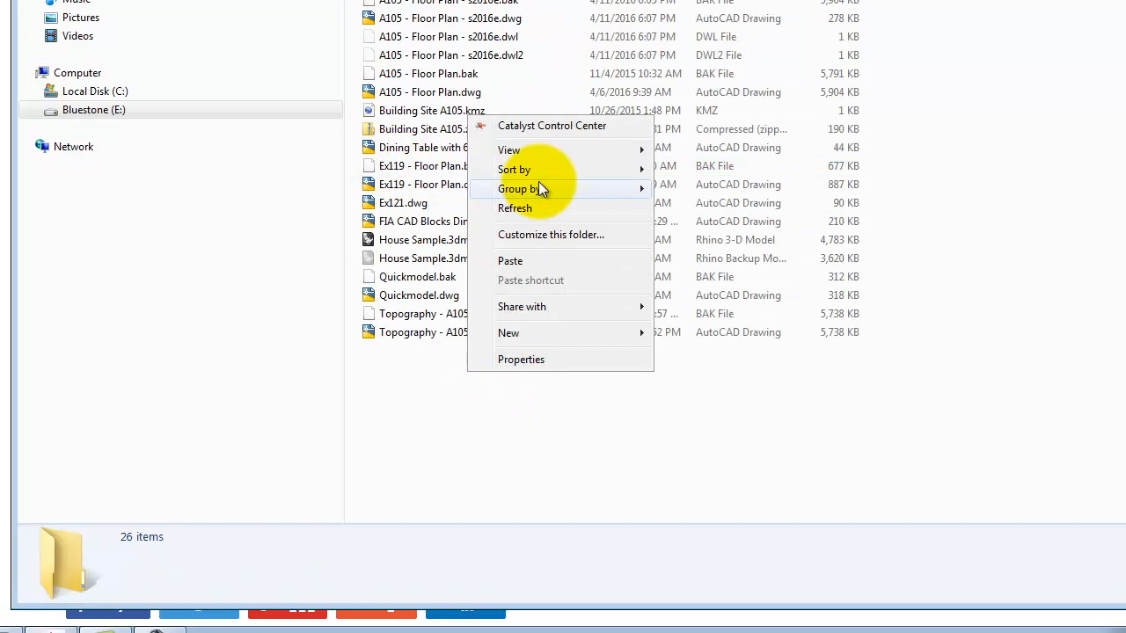
{"action": "left_click", "coordinate": [529, 263]}
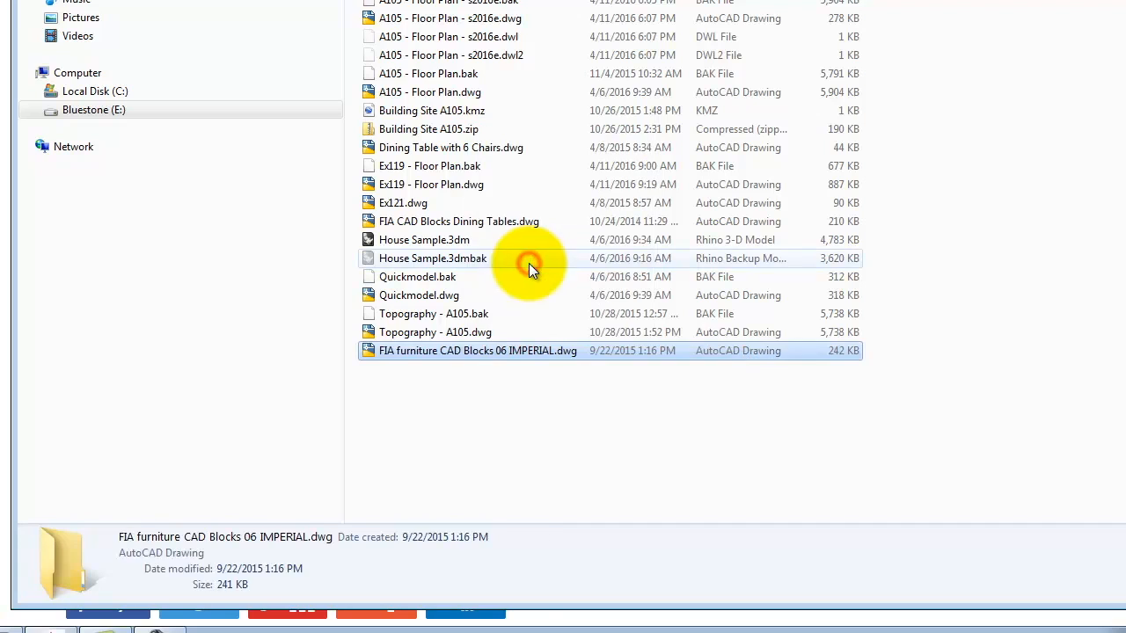
{"action": "left_click", "coordinate": [417, 383]}
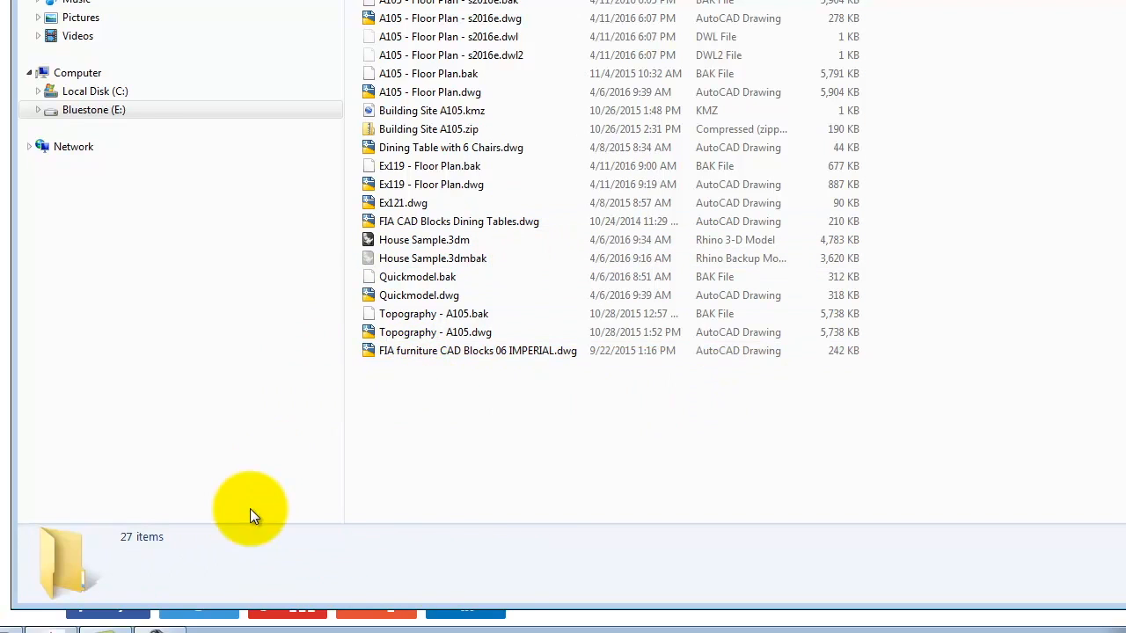
Switch to AutoCAD, start inserting a block into the floor plan and browse for its source drawing file.
{"action": "left_click", "coordinate": [51, 629]}
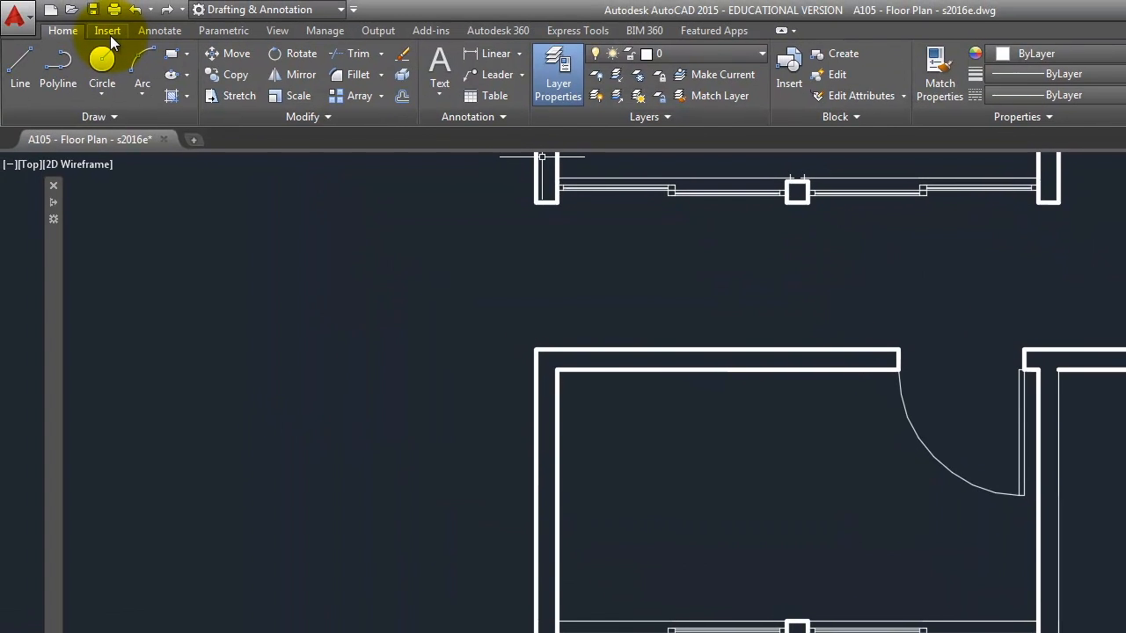
{"action": "left_click", "coordinate": [107, 32]}
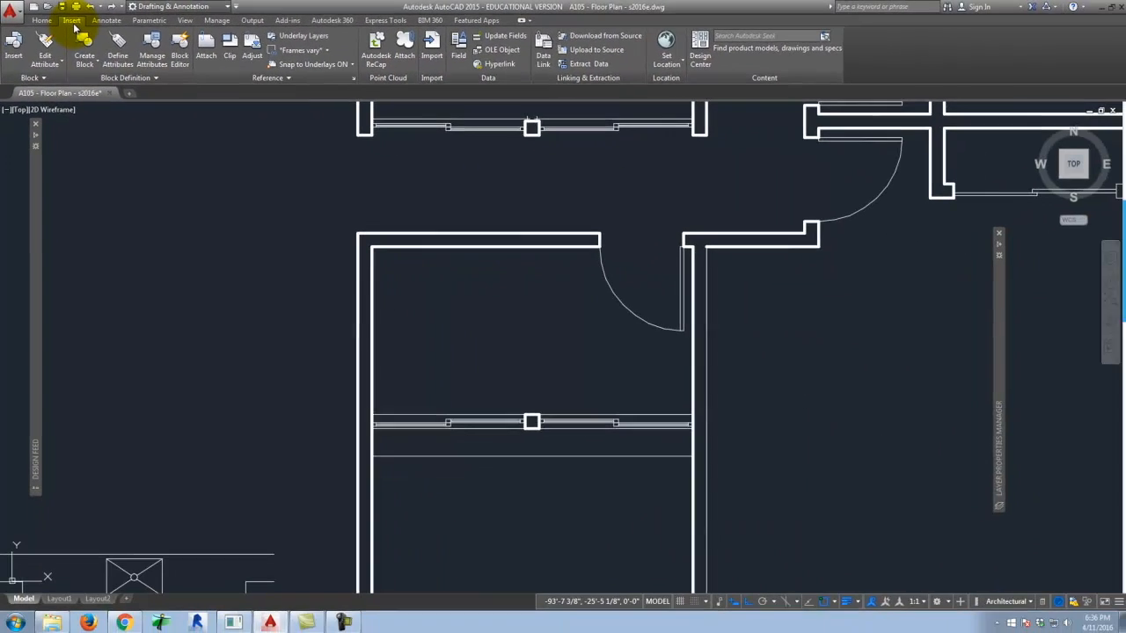
{"action": "left_click", "coordinate": [13, 46]}
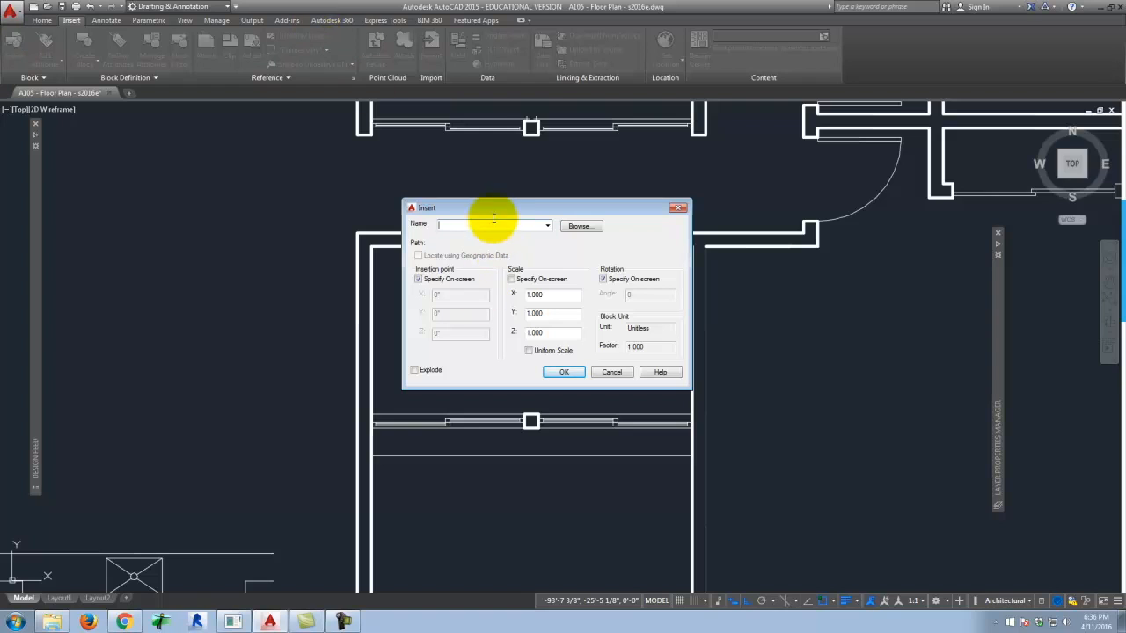
{"action": "left_click", "coordinate": [576, 228]}
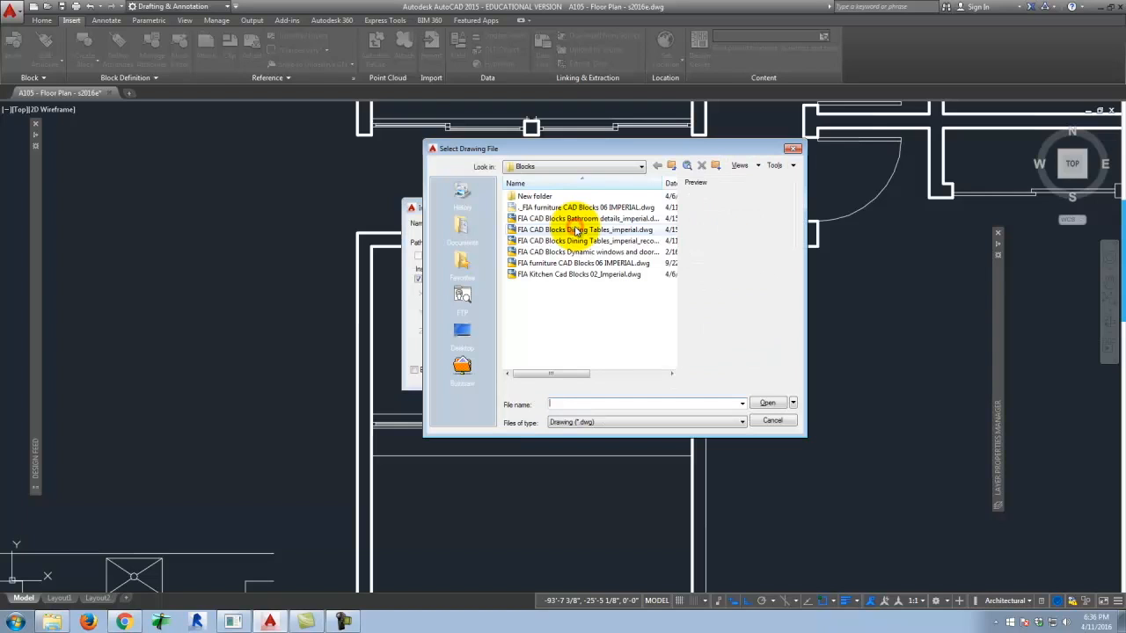
Go to Dropbox > A135 Exercises > Ex120 on the Bluestone (E:) drive and select FIA furniture CAD Blocks 06 IMPERIAL.dwg for insertion.
{"action": "left_click", "coordinate": [640, 167]}
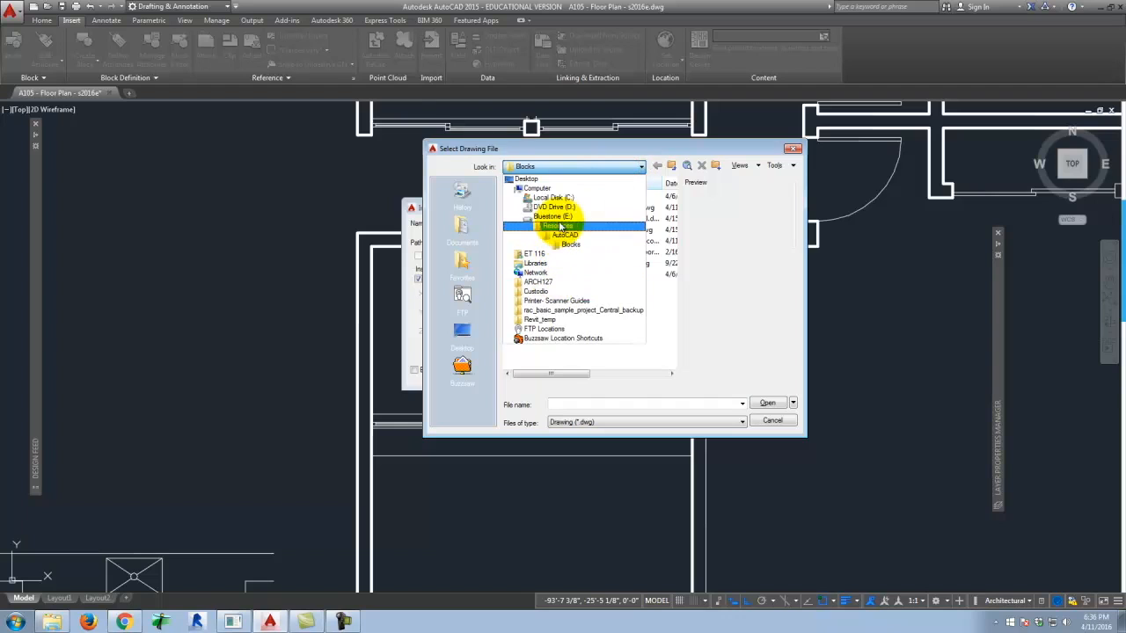
{"action": "left_click", "coordinate": [554, 215]}
{"action": "double_click", "coordinate": [545, 275]}
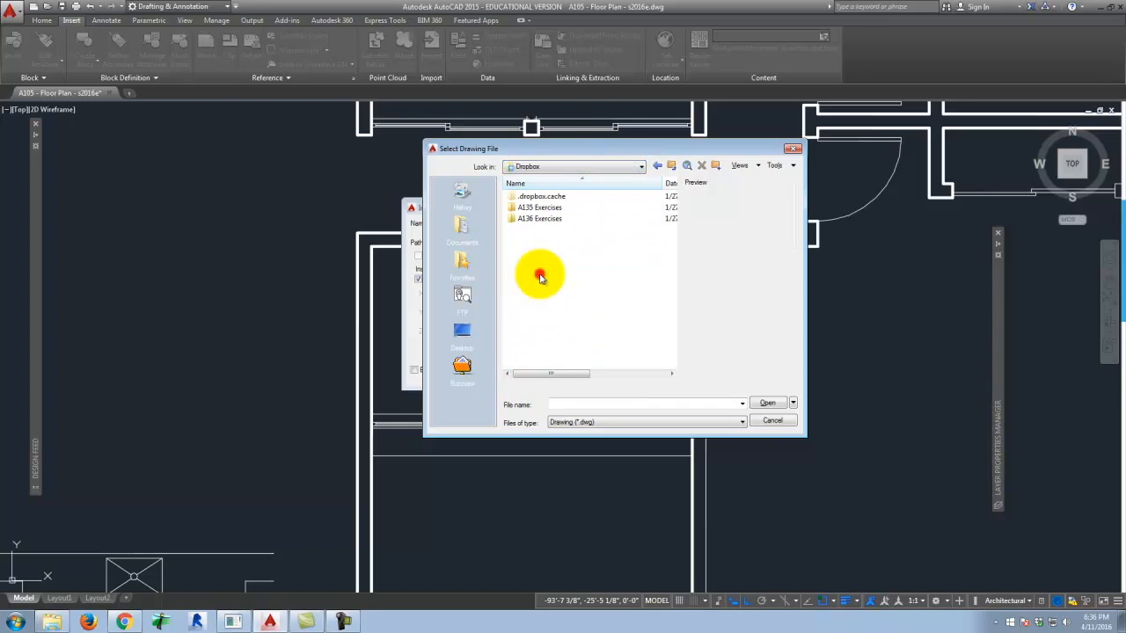
{"action": "double_click", "coordinate": [548, 211]}
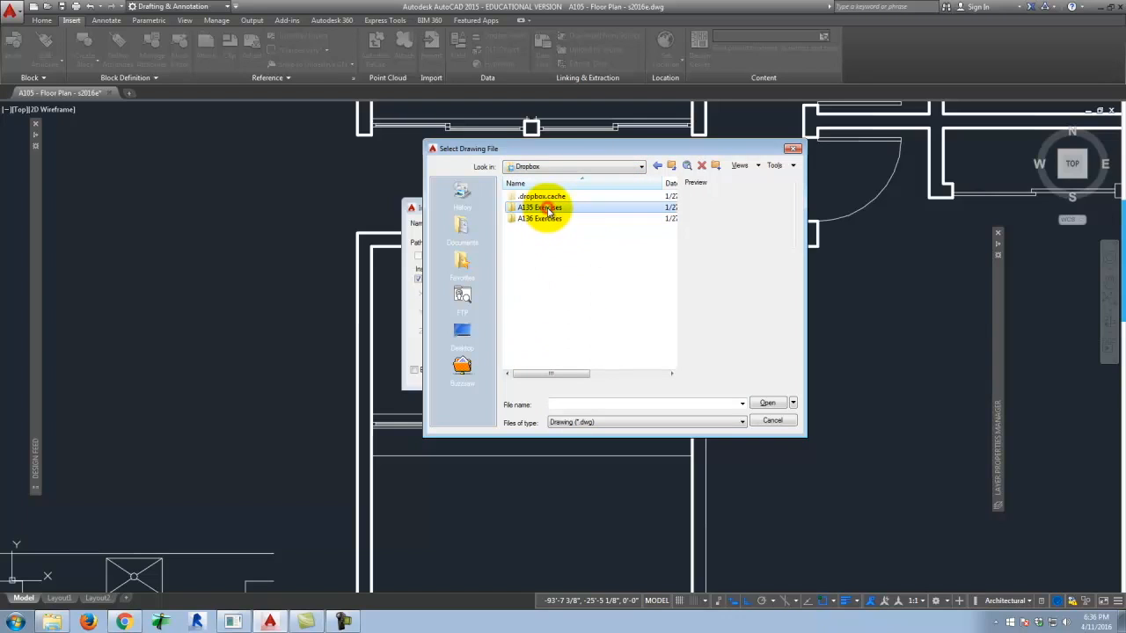
{"action": "scroll", "coordinate": [558, 352], "scroll_direction": "down", "scroll_amount": 2}
{"action": "double_click", "coordinate": [532, 352]}
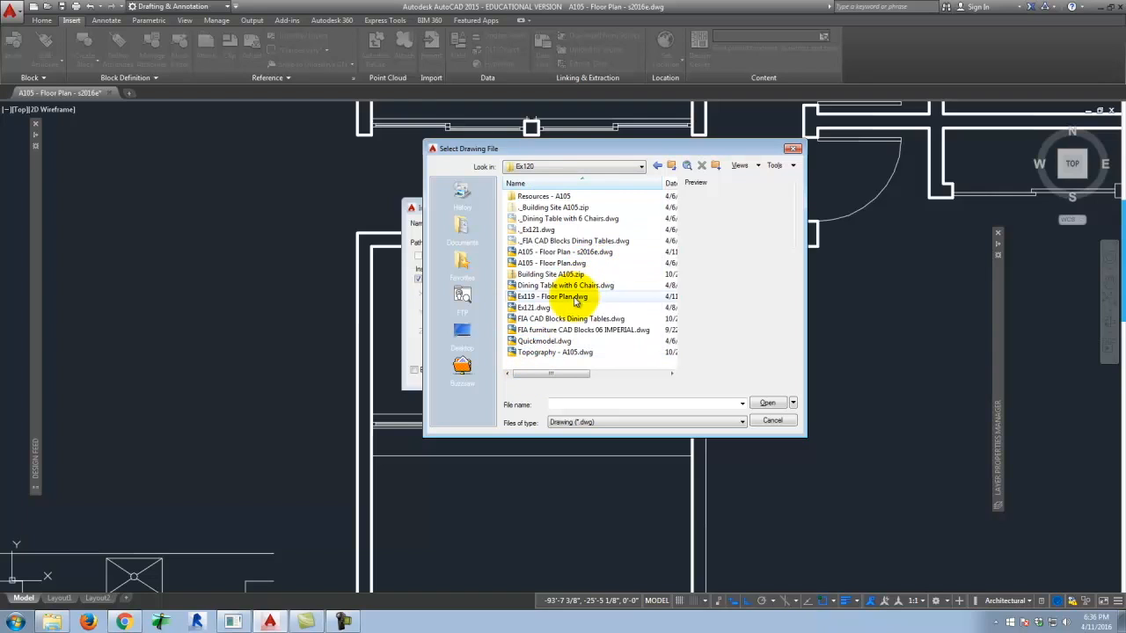
{"action": "left_click", "coordinate": [607, 331]}
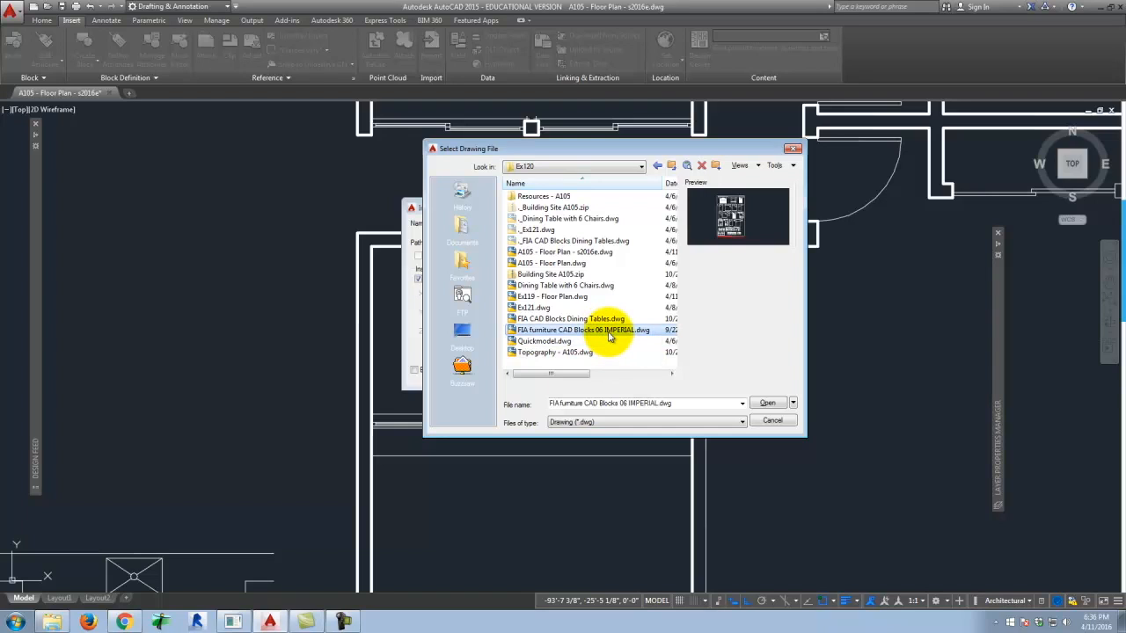
Insert FIA furniture CAD Blocks 06 IMPERIAL.dwg at scale 1 with no rotation, placing the furniture sheet to the east of the floor plan.
{"action": "left_click", "coordinate": [768, 402]}
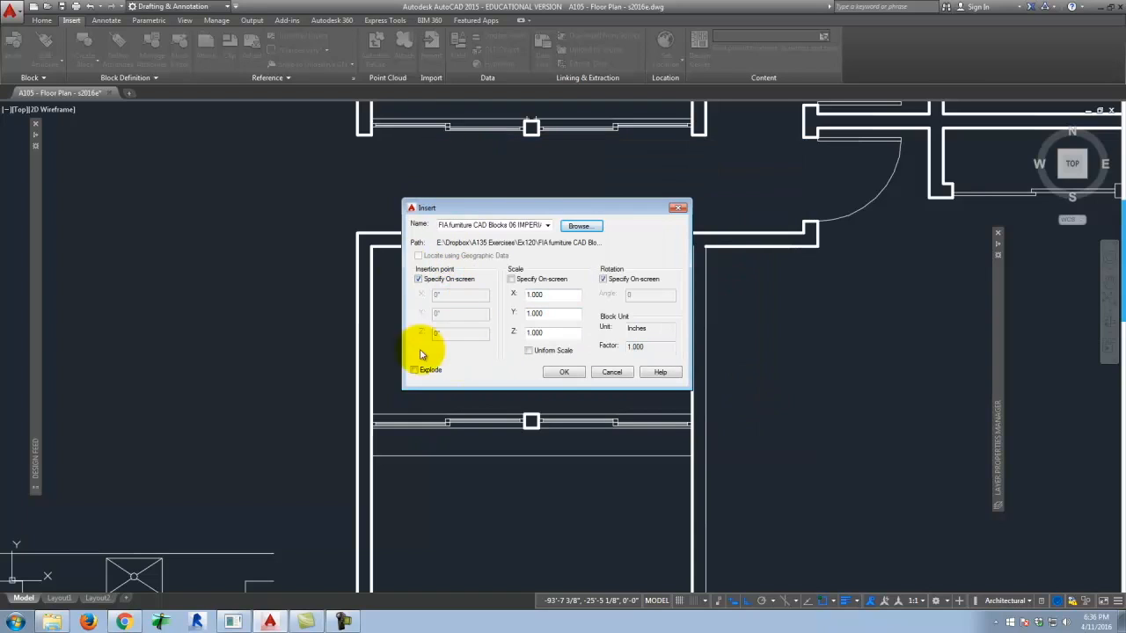
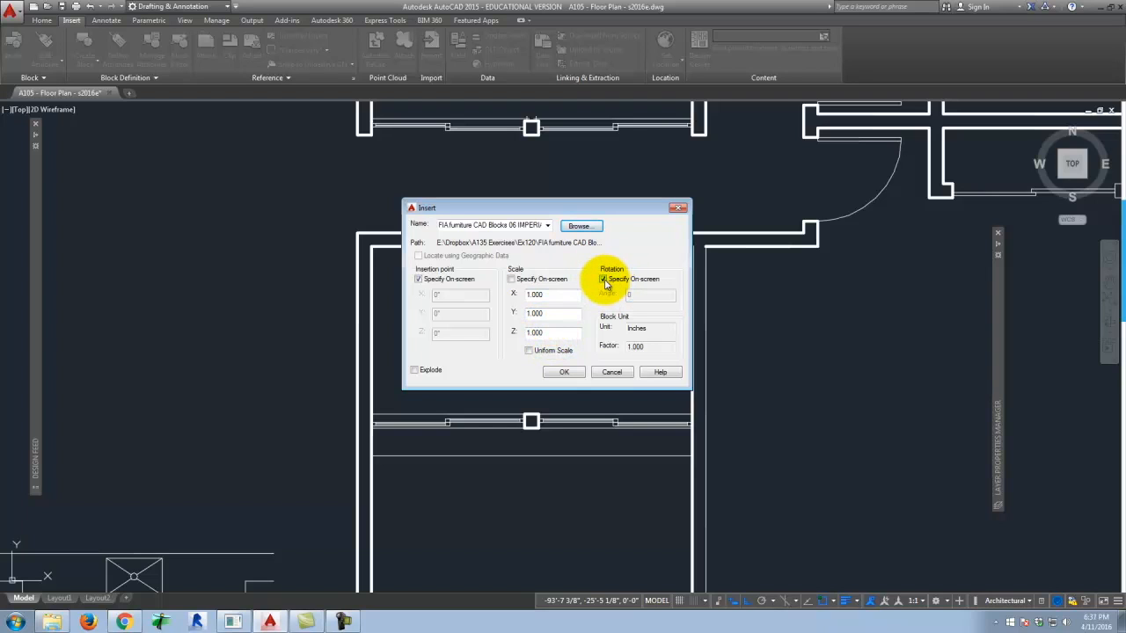
{"action": "left_click", "coordinate": [565, 374]}
{"action": "scroll", "coordinate": [432, 310], "scroll_direction": "down", "scroll_amount": 8}
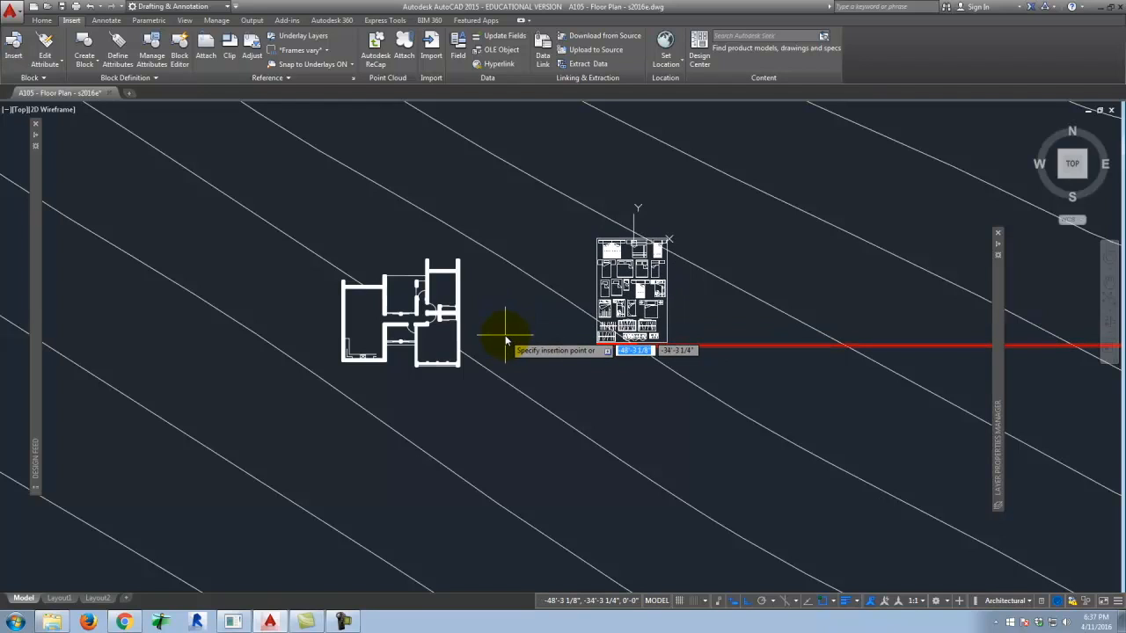
{"action": "left_click", "coordinate": [506, 341]}
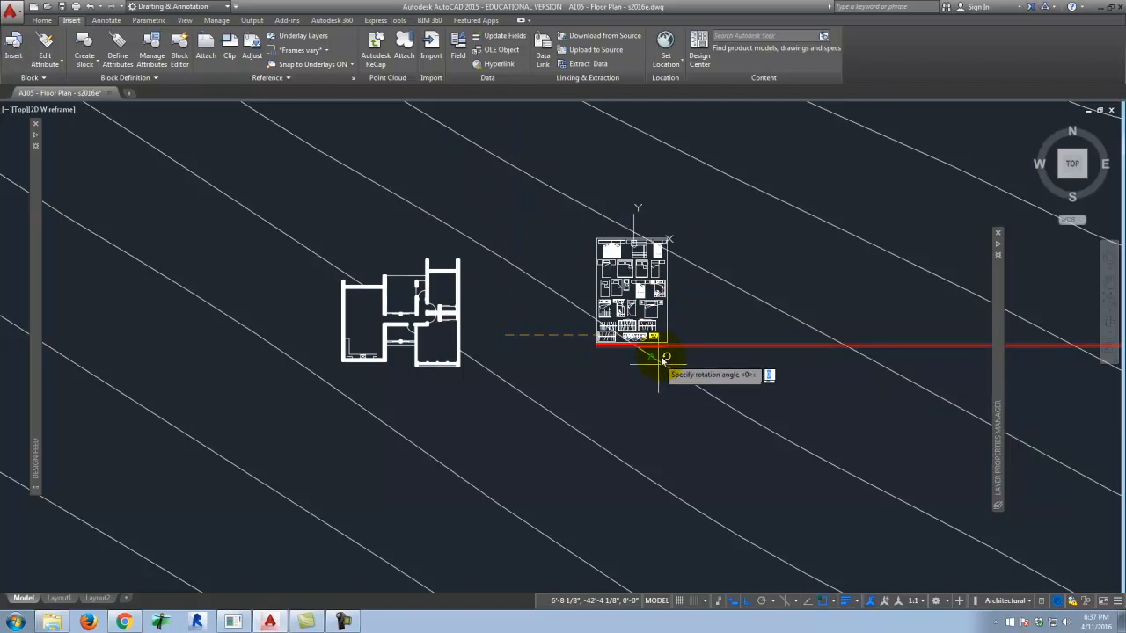
{"action": "left_click", "coordinate": [673, 332]}
{"action": "scroll", "coordinate": [630, 275], "scroll_direction": "up", "scroll_amount": 5}
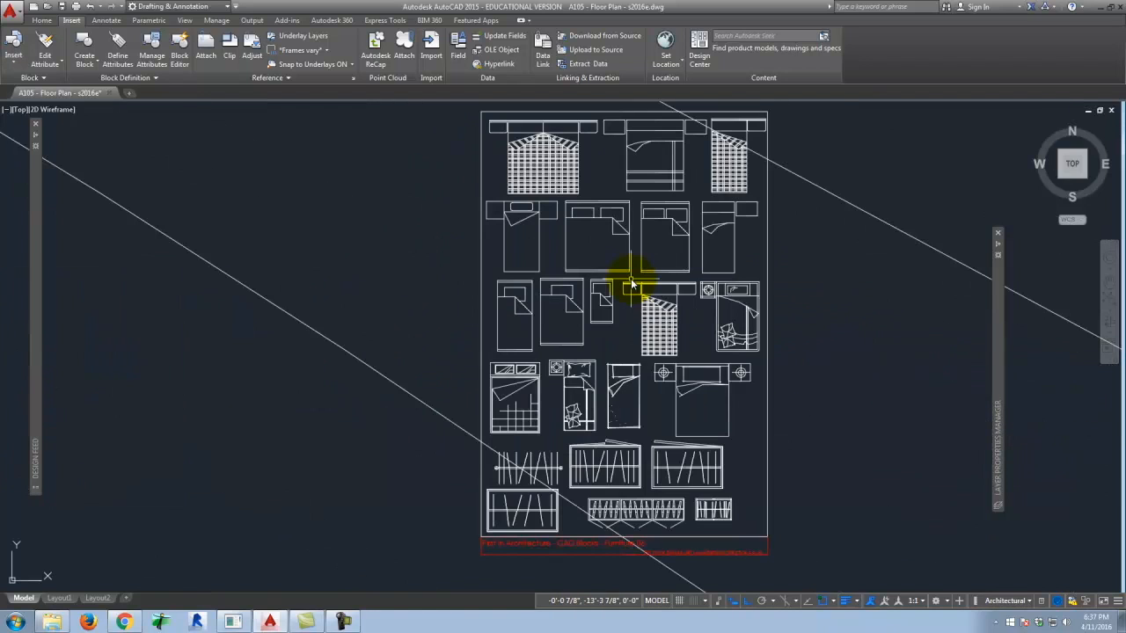
Explode the inserted furniture sheet into separate blocks and check that individual beds can be selected.
{"action": "scroll", "coordinate": [539, 267], "scroll_direction": "down", "scroll_amount": 2}
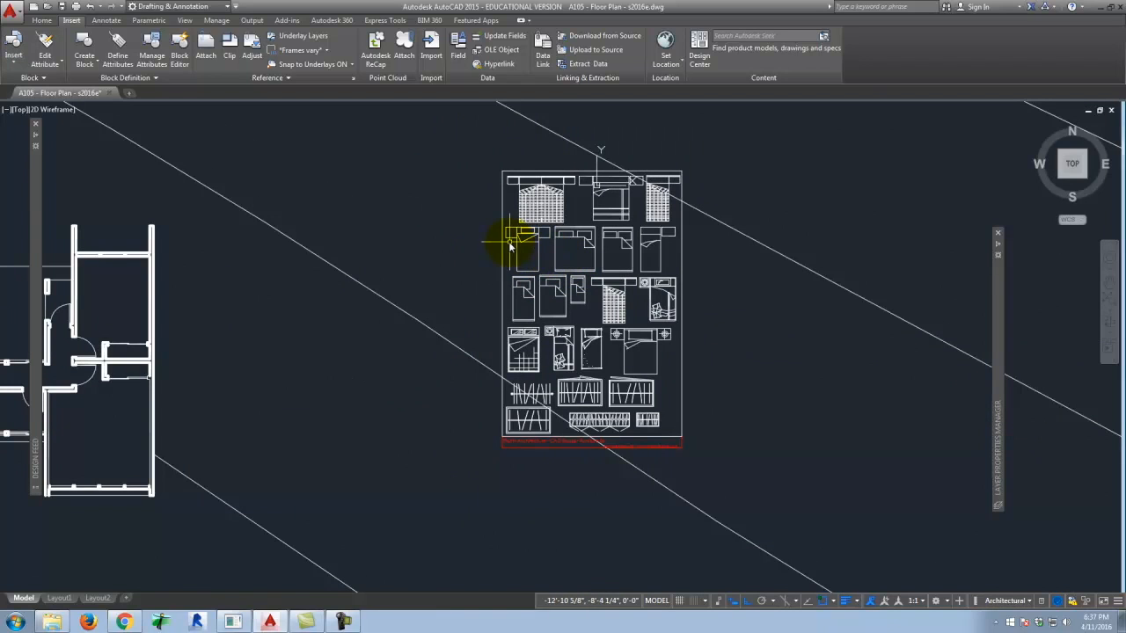
{"action": "left_click", "coordinate": [502, 249]}
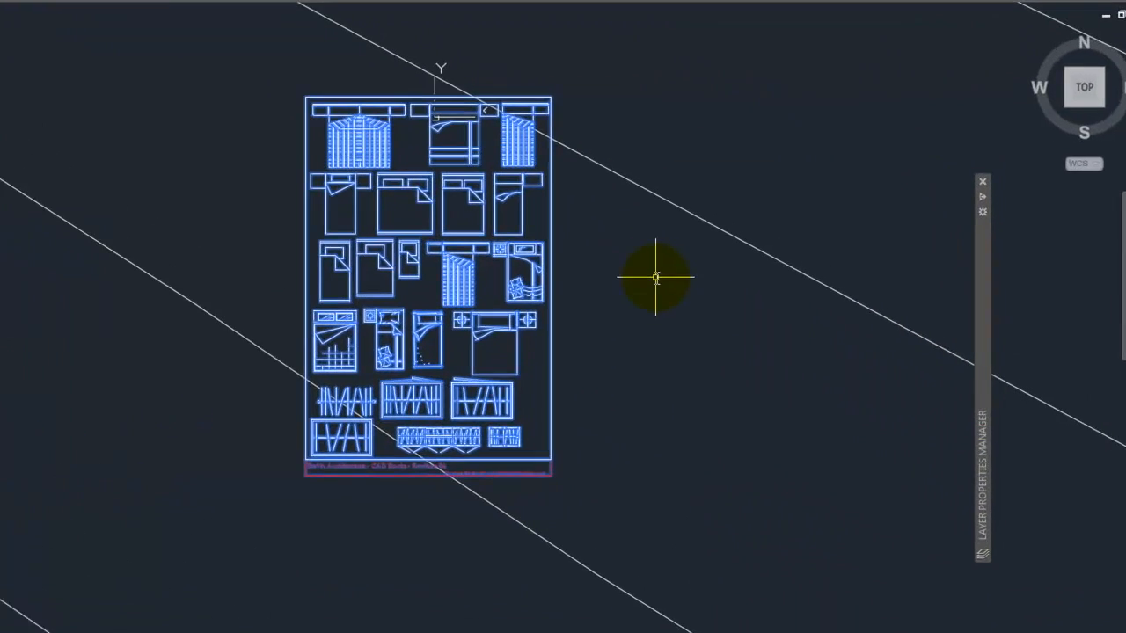
{"action": "type", "text": "EXP"}
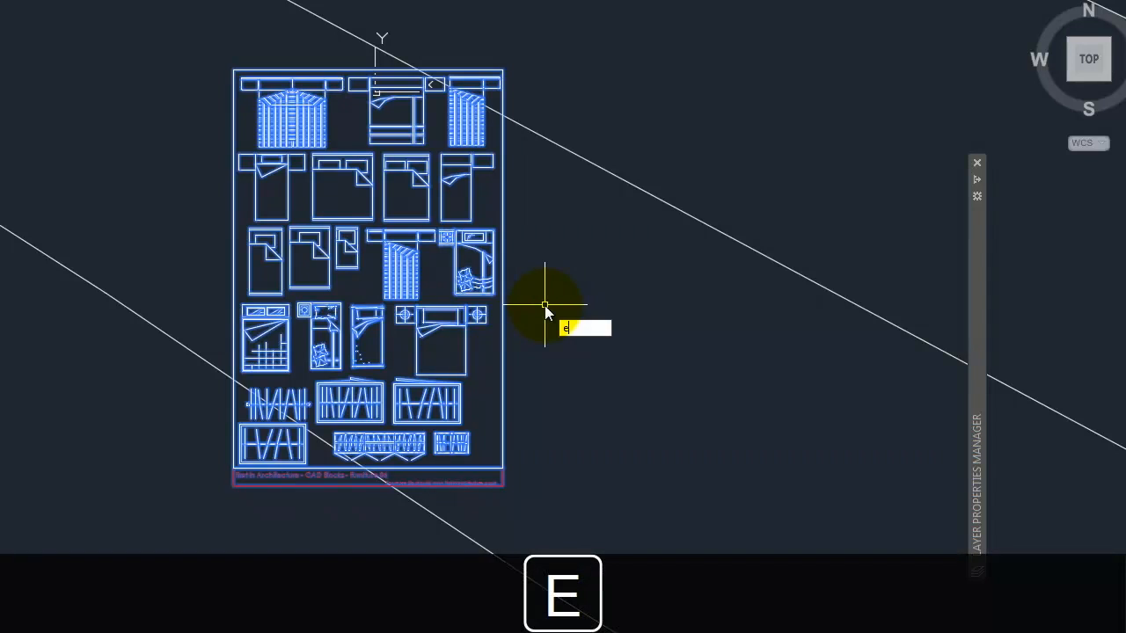
{"action": "type", "text": "LODE"}
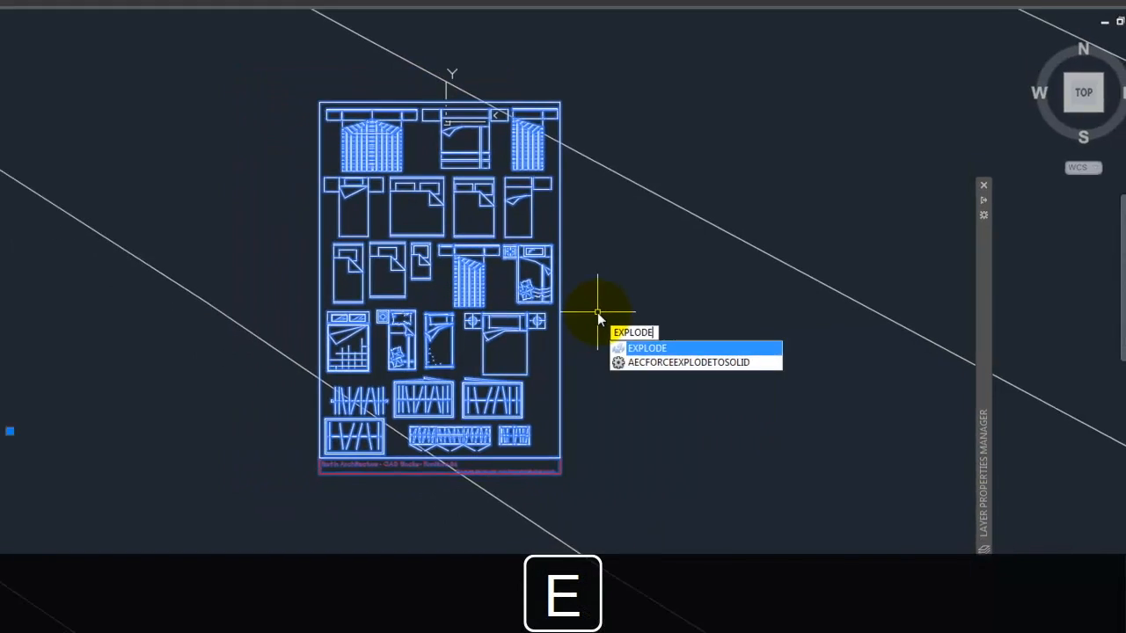
{"action": "key", "text": "Return"}
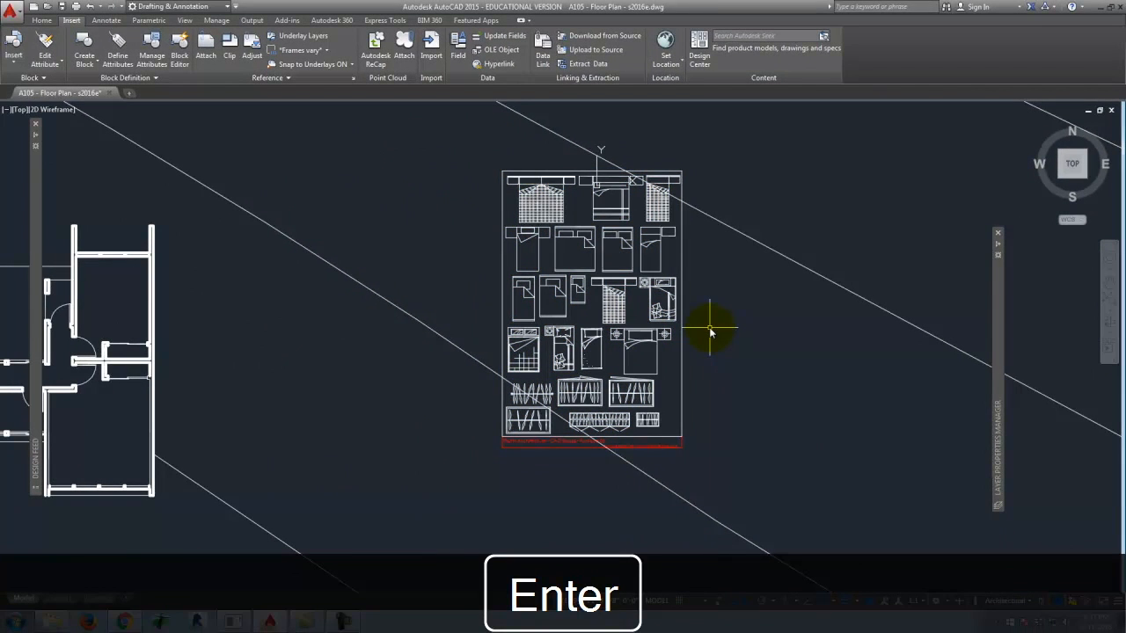
{"action": "left_click", "coordinate": [609, 307]}
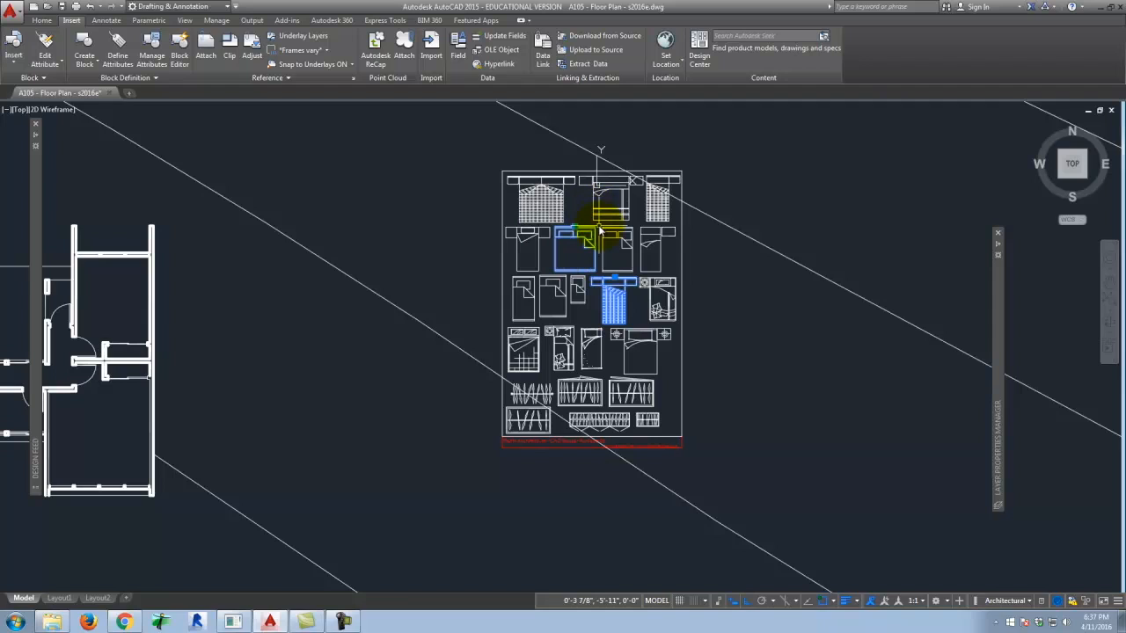
{"action": "key", "text": "Escape"}
Move the wider double bed from the furniture sheet's second row into the southeast bedroom, its upper-right corner on the east wall.
{"action": "scroll", "coordinate": [586, 234], "scroll_direction": "up", "scroll_amount": 8}
{"action": "left_click", "coordinate": [548, 286]}
{"action": "left_click", "coordinate": [526, 184]}
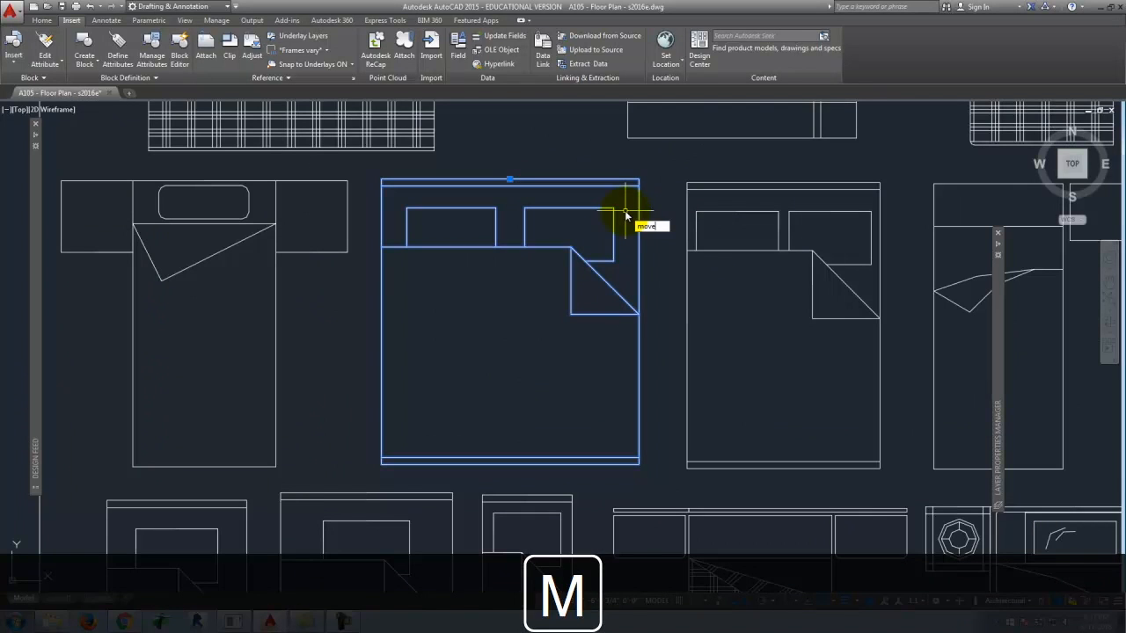
{"action": "key", "text": "Return"}
{"action": "left_click", "coordinate": [39, 22]}
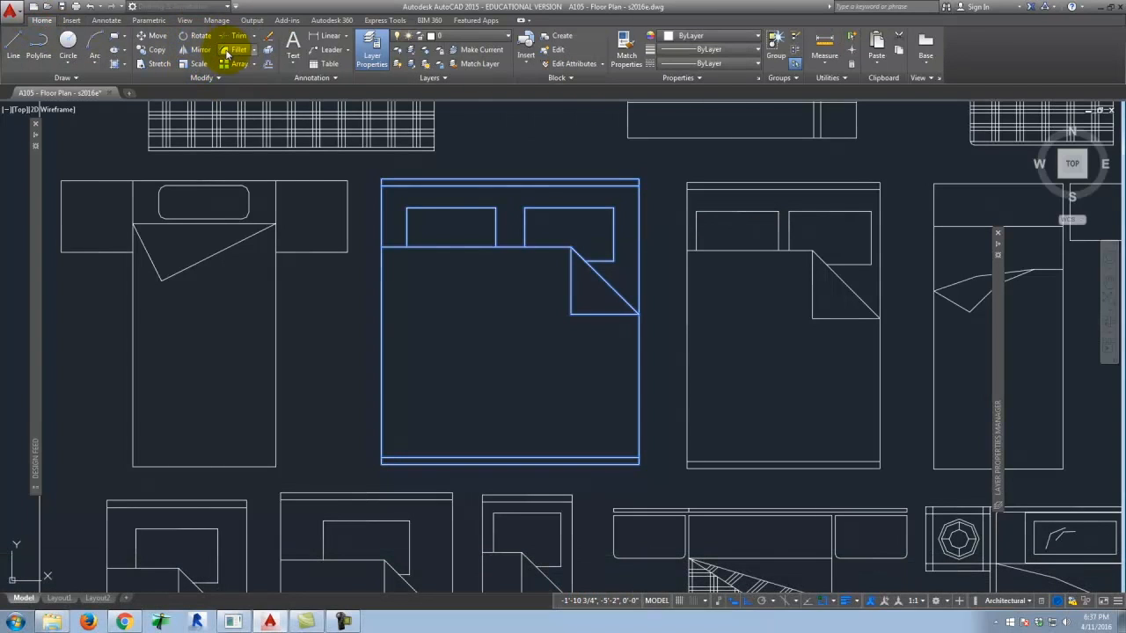
{"action": "left_click", "coordinate": [152, 39]}
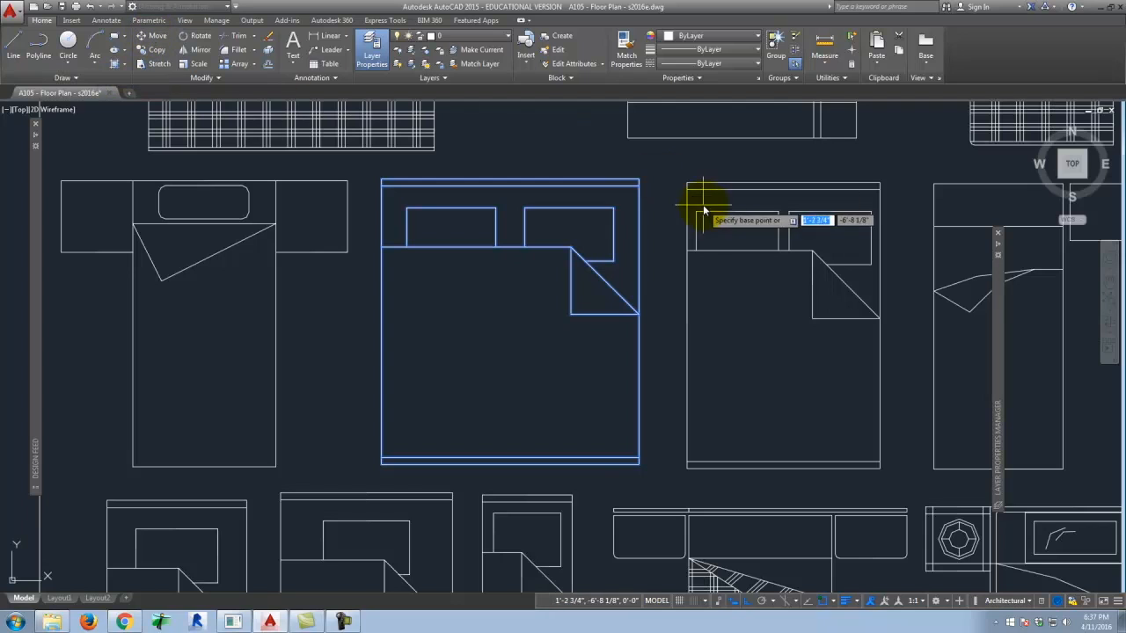
{"action": "left_click", "coordinate": [640, 181]}
{"action": "scroll", "coordinate": [746, 208], "scroll_direction": "down", "scroll_amount": 5}
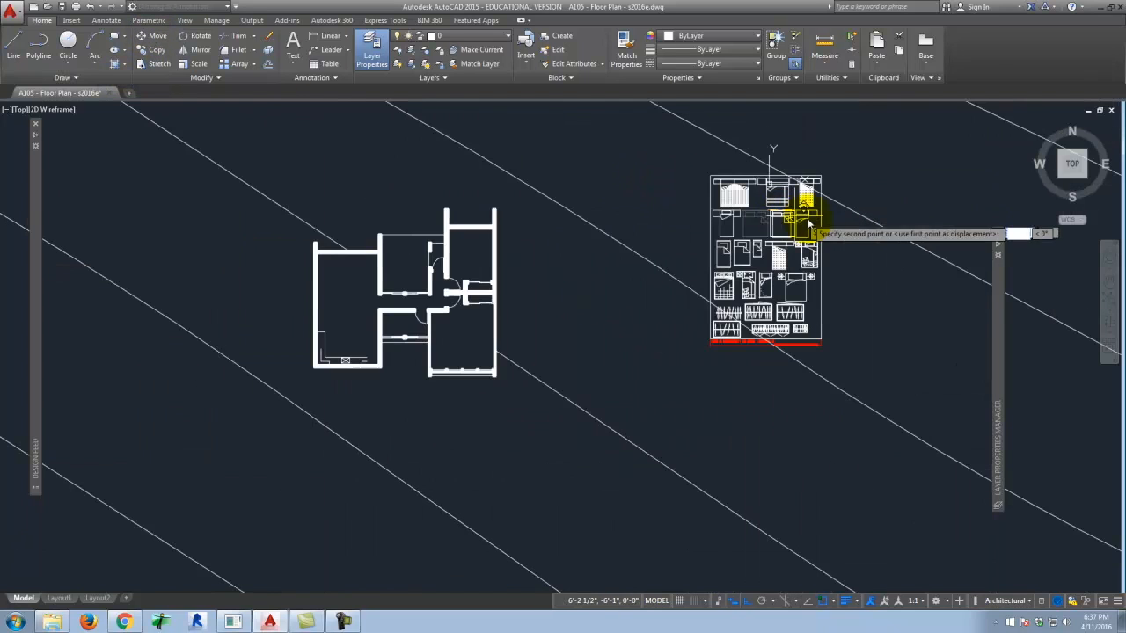
{"action": "scroll", "coordinate": [428, 264], "scroll_direction": "up", "scroll_amount": 4}
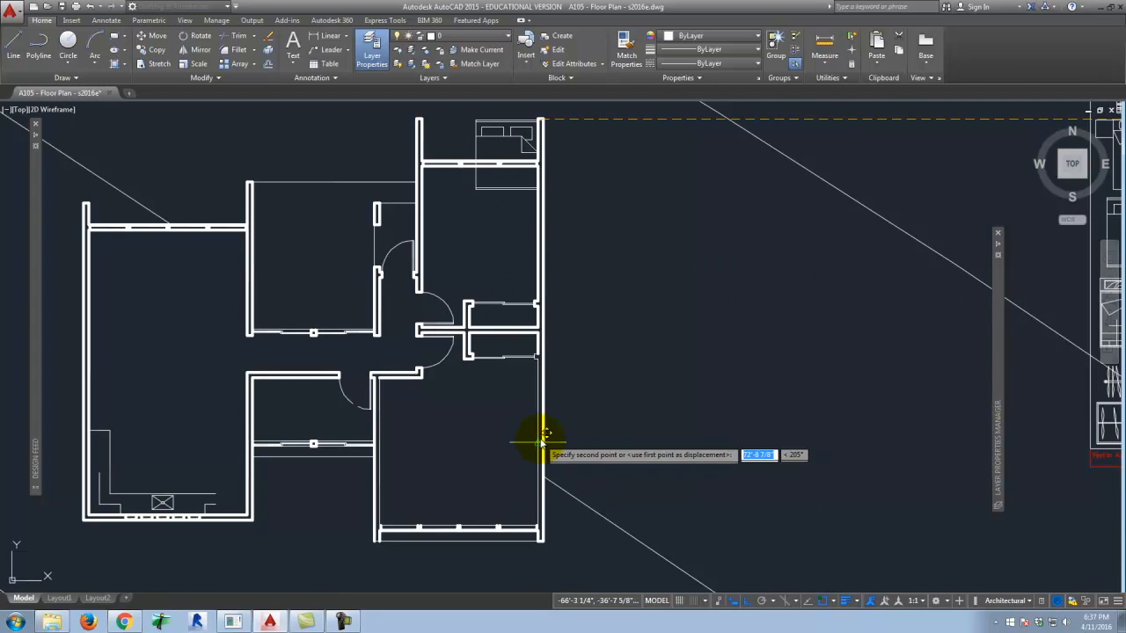
{"action": "left_click", "coordinate": [538, 435]}
{"action": "scroll", "coordinate": [521, 457], "scroll_direction": "up", "scroll_amount": 3}
{"action": "left_click", "coordinate": [514, 474]}
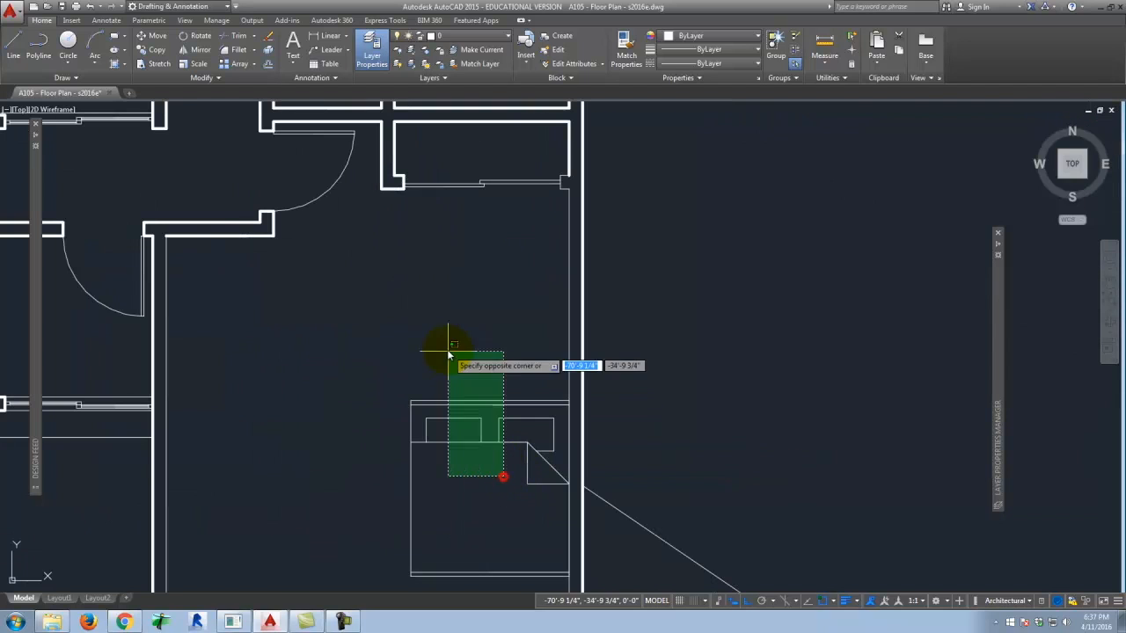
{"action": "left_click", "coordinate": [446, 349]}
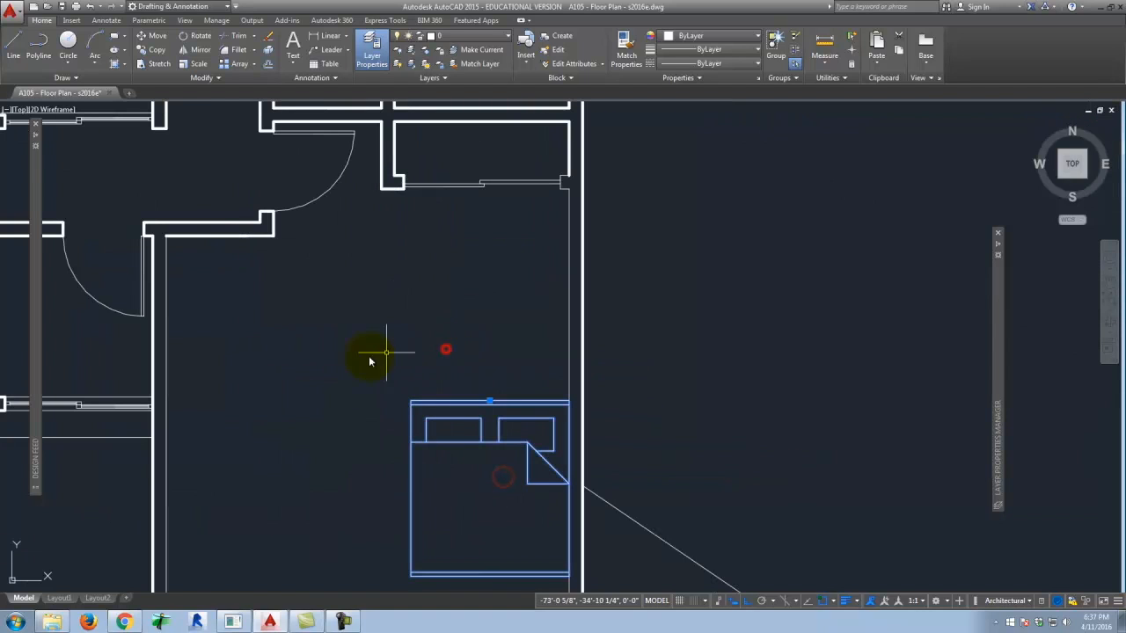
{"action": "left_click", "coordinate": [182, 41]}
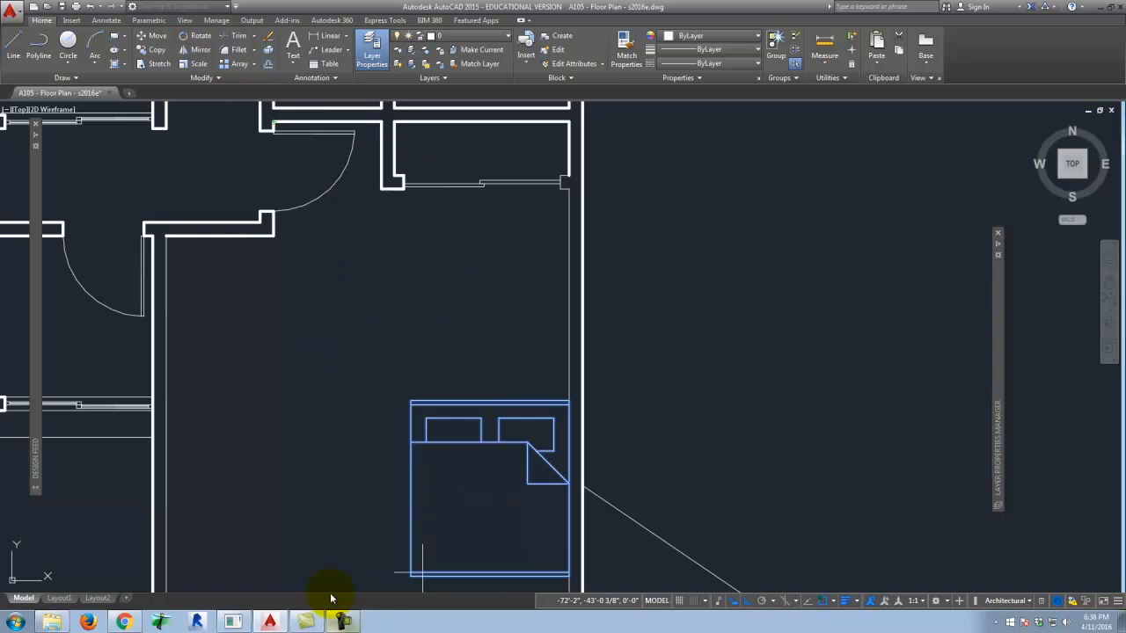
{"action": "left_click", "coordinate": [570, 400]}
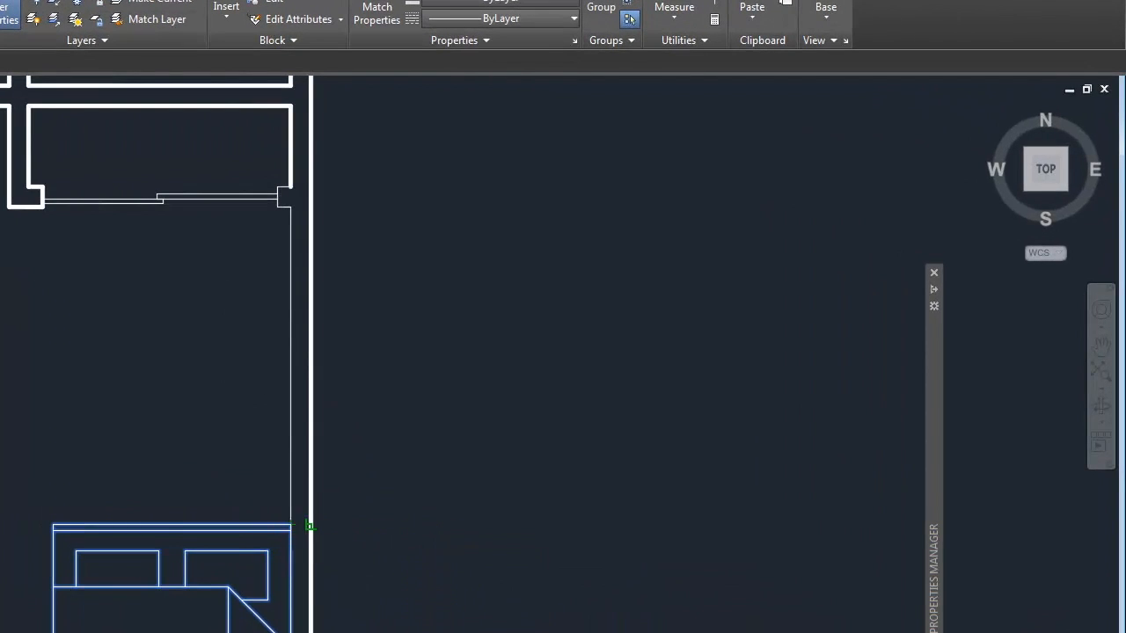
{"action": "key", "text": "Escape"}
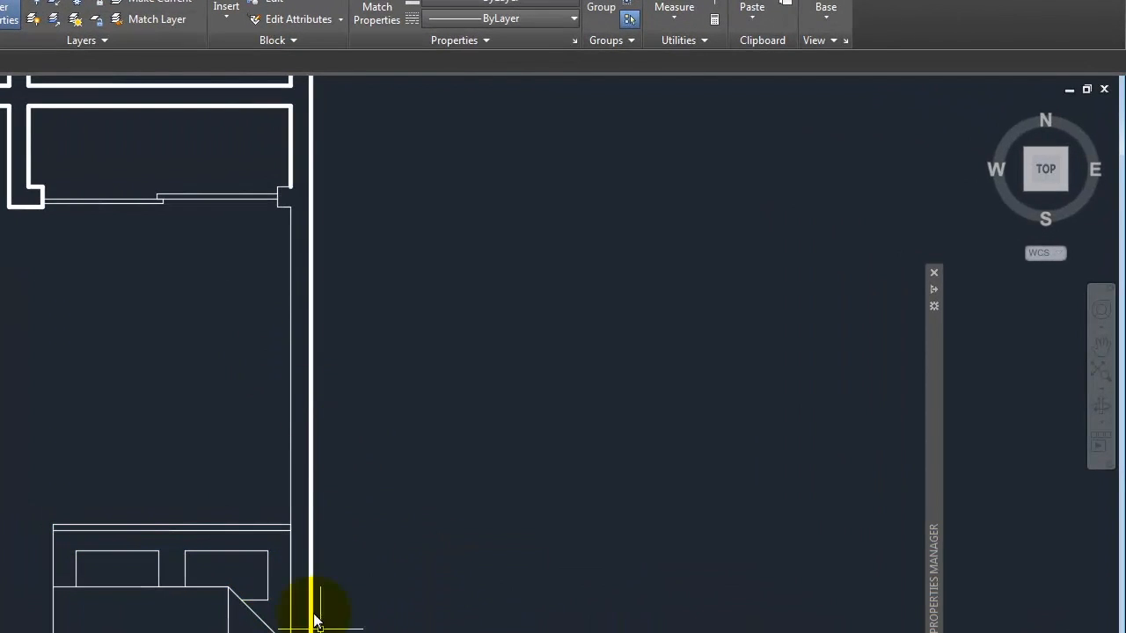
Rotate the double bed 90 degrees clockwise about its upper-left corner so the headboard faces the east wall.
{"action": "left_click", "coordinate": [277, 528]}
{"action": "right_click", "coordinate": [277, 528]}
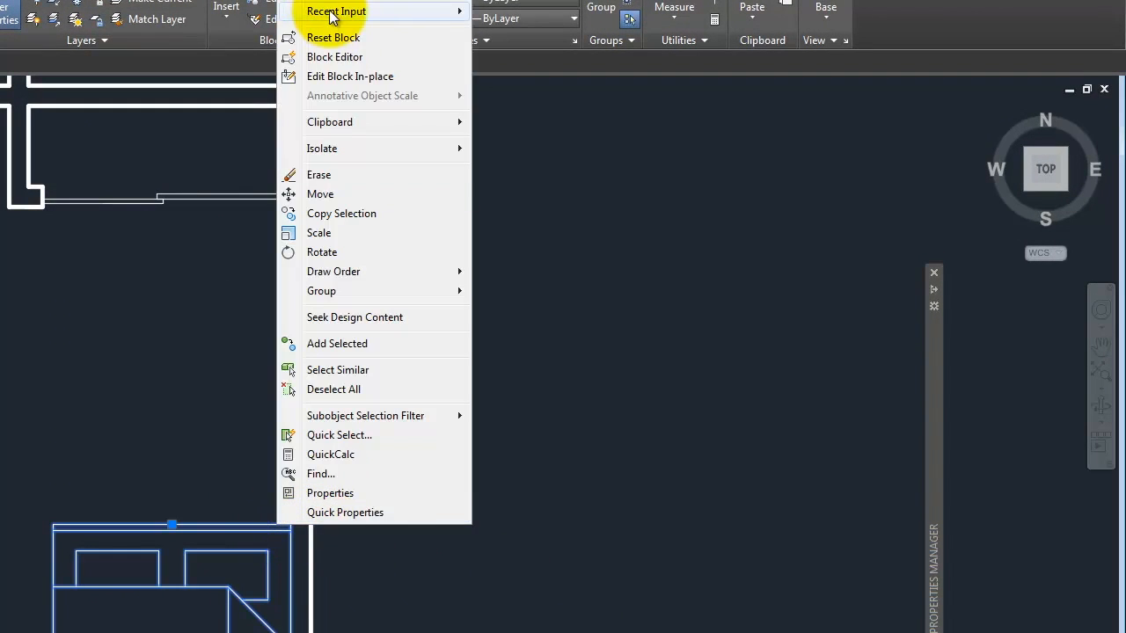
{"action": "mouse_move", "coordinate": [326, 9]}
{"action": "left_click", "coordinate": [515, 10]}
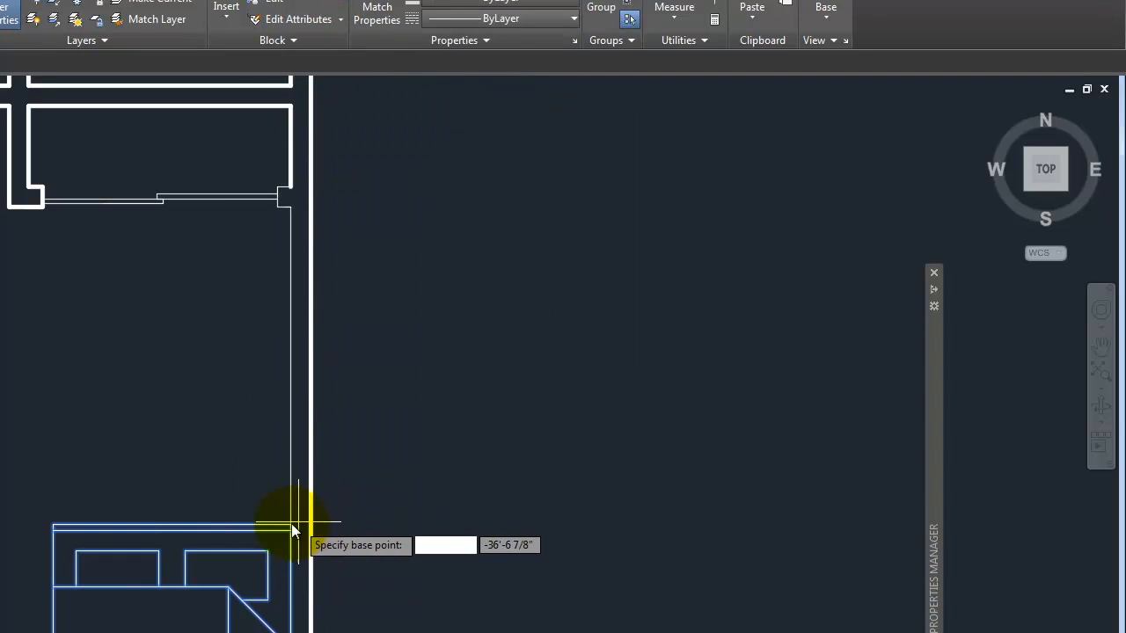
{"action": "left_click", "coordinate": [52, 526]}
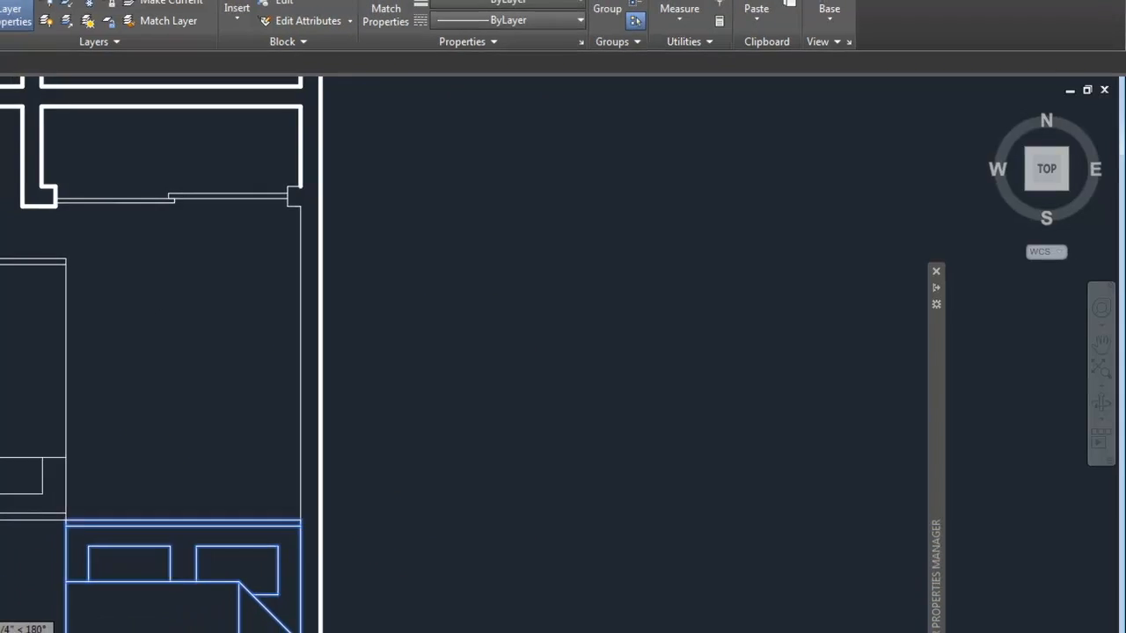
{"action": "left_click", "coordinate": [30, 623]}
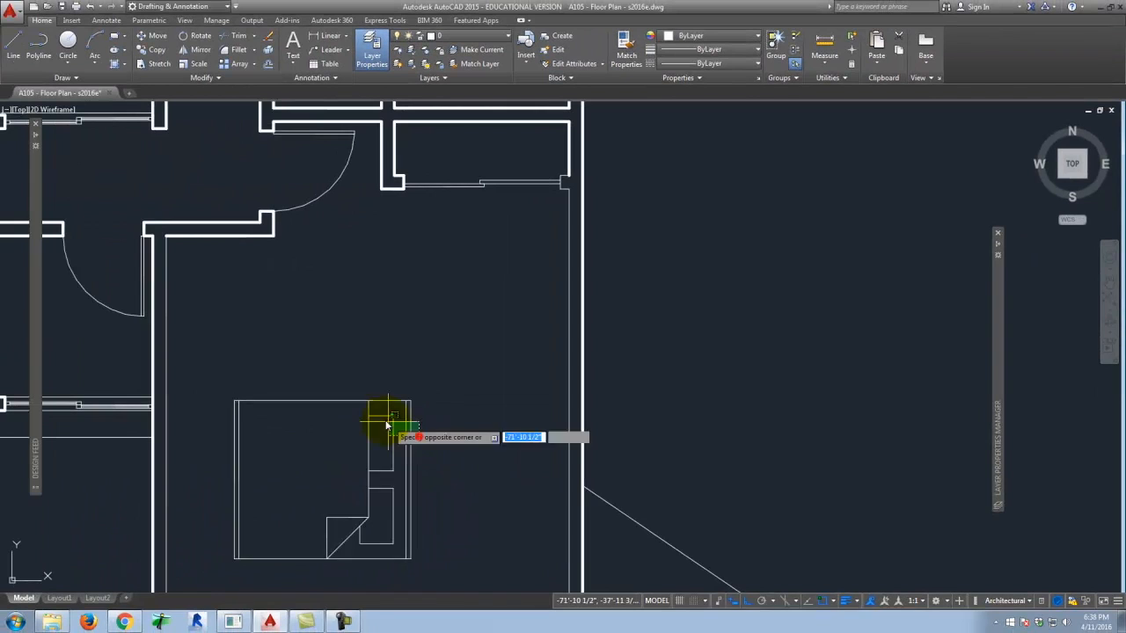
Move the rotated double bed by its headboard midpoint so the headboard sits against the bedroom's east wall.
{"action": "left_click", "coordinate": [368, 440]}
{"action": "type", "text": "move"}
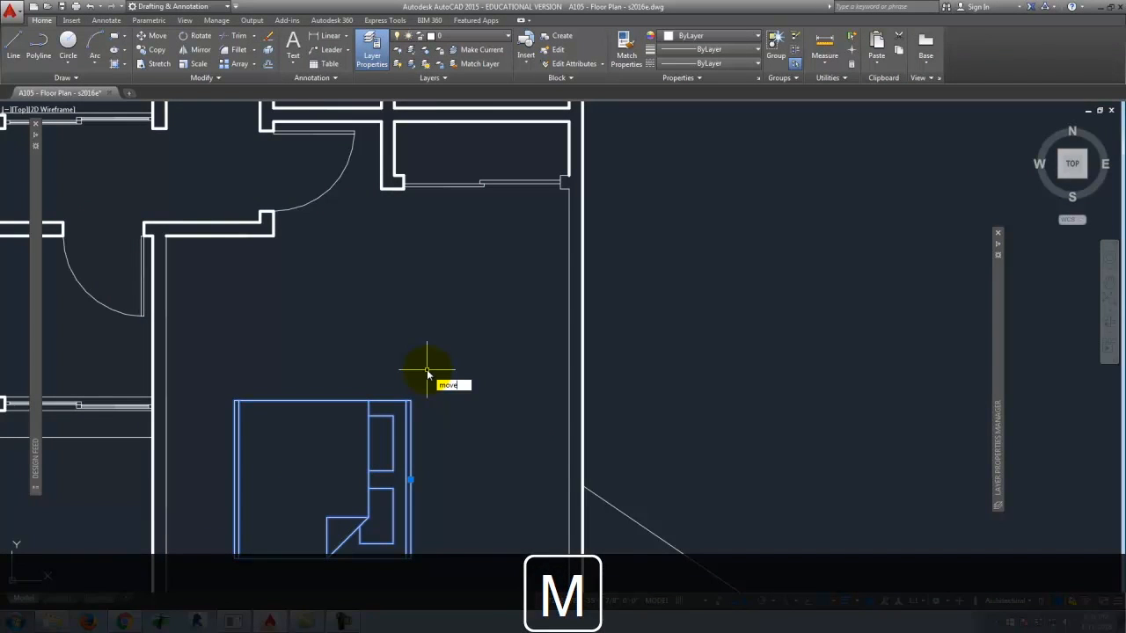
{"action": "key", "text": "Return"}
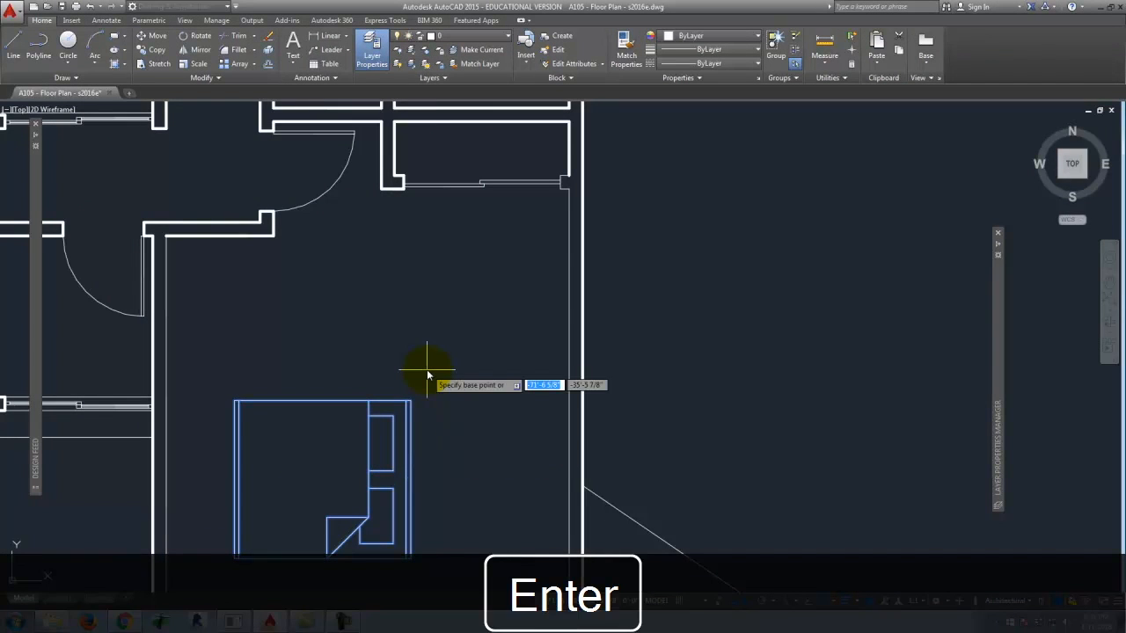
{"action": "left_click", "coordinate": [412, 481]}
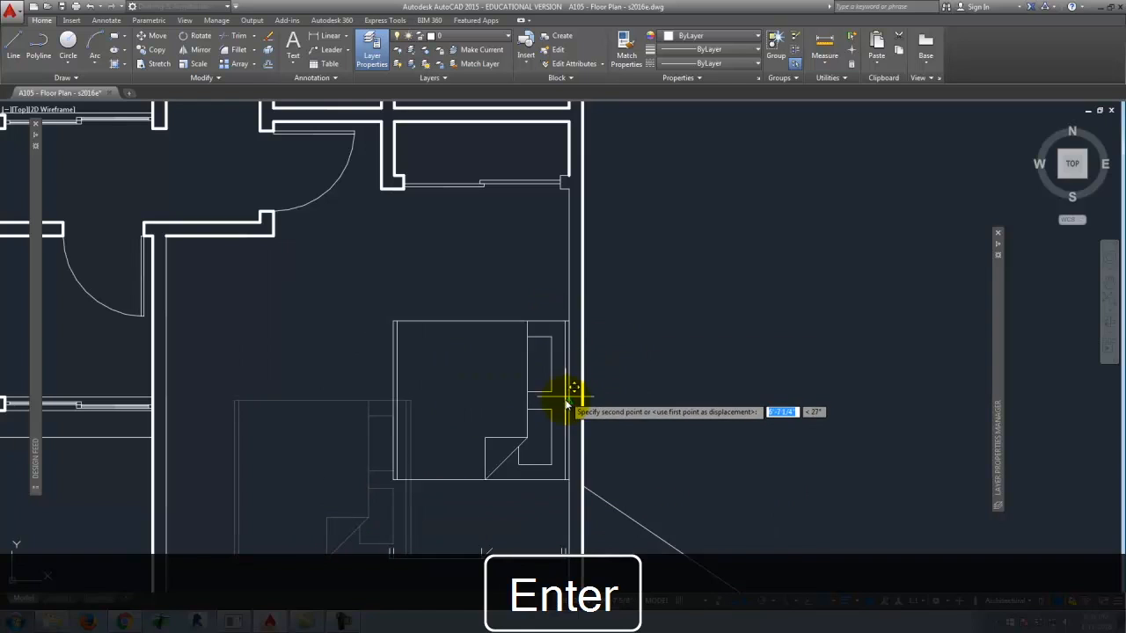
{"action": "left_click", "coordinate": [565, 403]}
Move the single bed with attached nightstand and throw pillows from the furniture sheet's third row into the middle of the northeast bedroom.
{"action": "scroll", "coordinate": [352, 327], "scroll_direction": "down", "scroll_amount": 4}
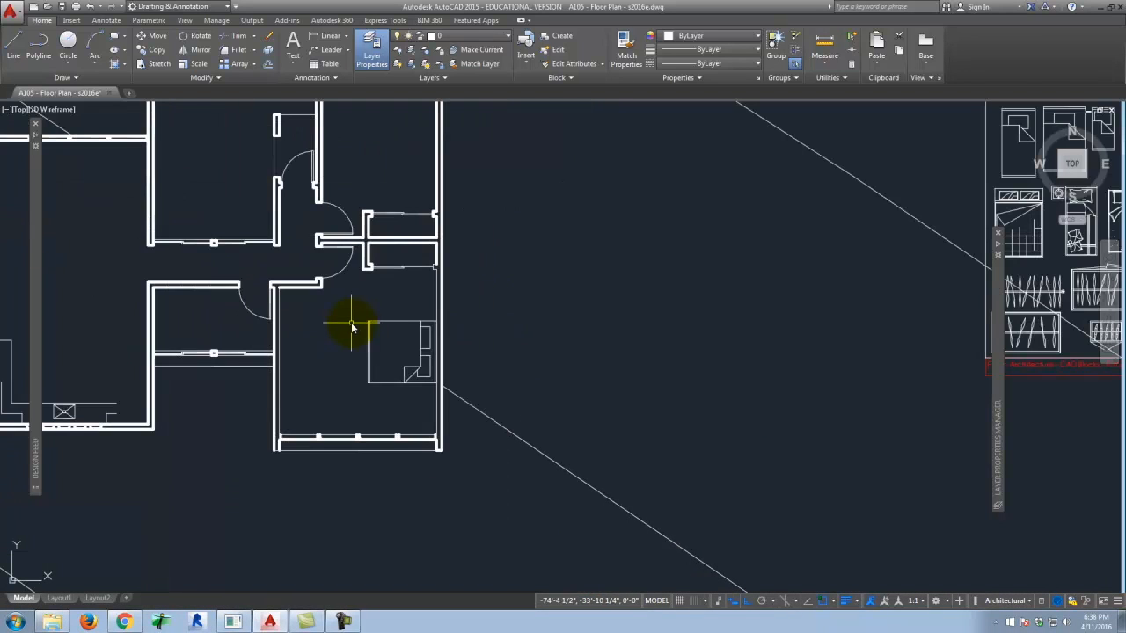
{"action": "scroll", "coordinate": [385, 378], "scroll_direction": "down", "scroll_amount": 4}
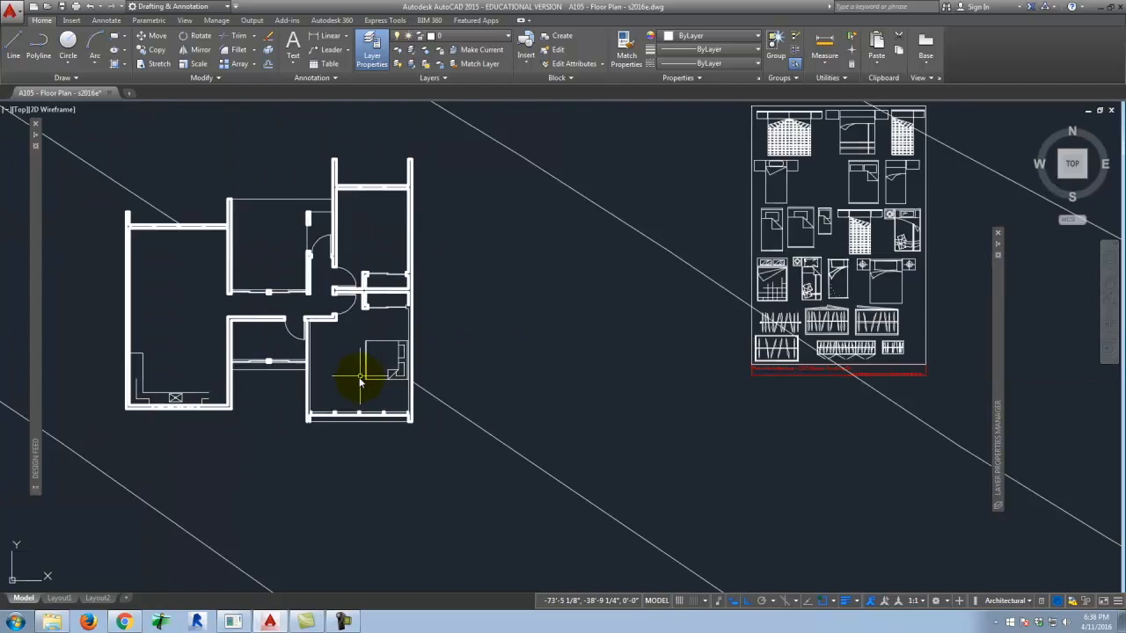
{"action": "scroll", "coordinate": [649, 297], "scroll_direction": "up", "scroll_amount": 6}
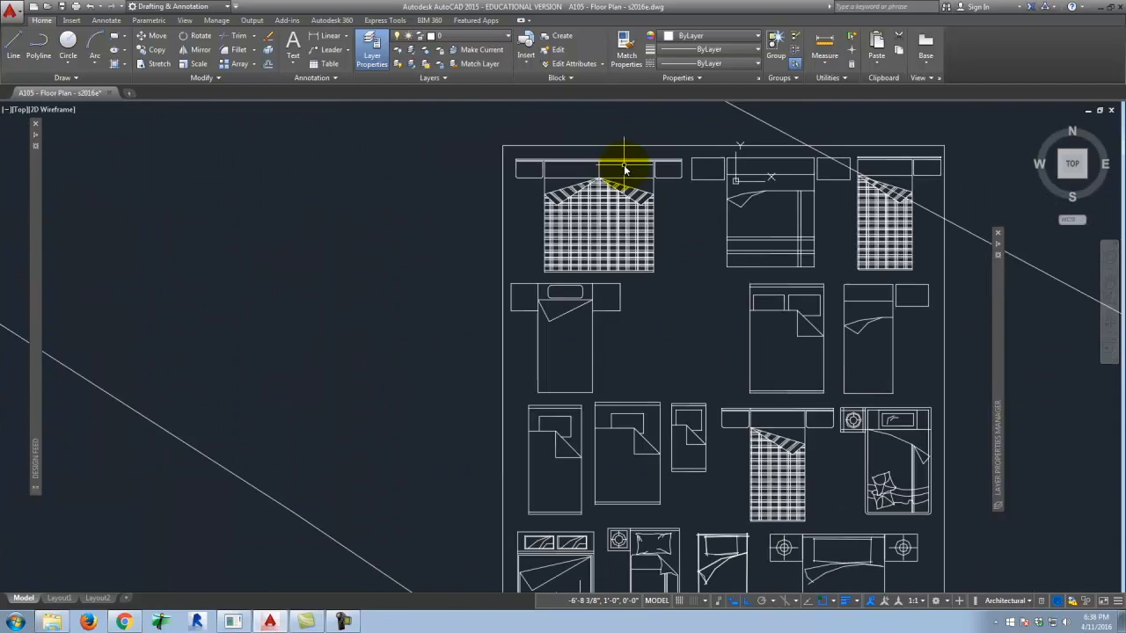
{"action": "scroll", "coordinate": [782, 219], "scroll_direction": "down", "scroll_amount": 5}
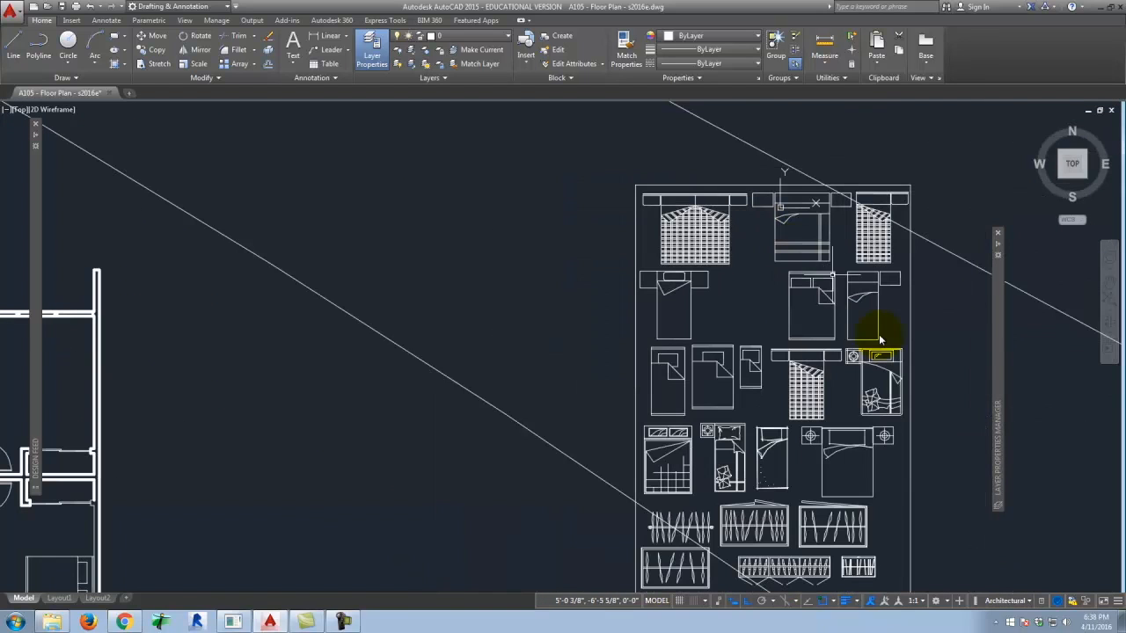
{"action": "scroll", "coordinate": [874, 402], "scroll_direction": "up", "scroll_amount": 3}
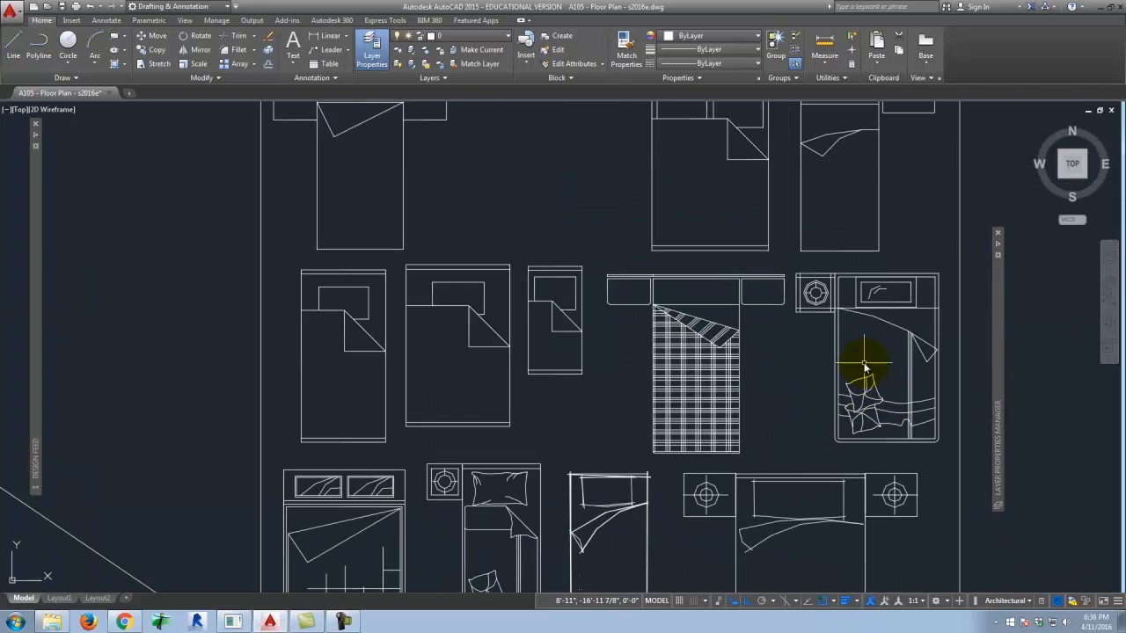
{"action": "left_click", "coordinate": [836, 325]}
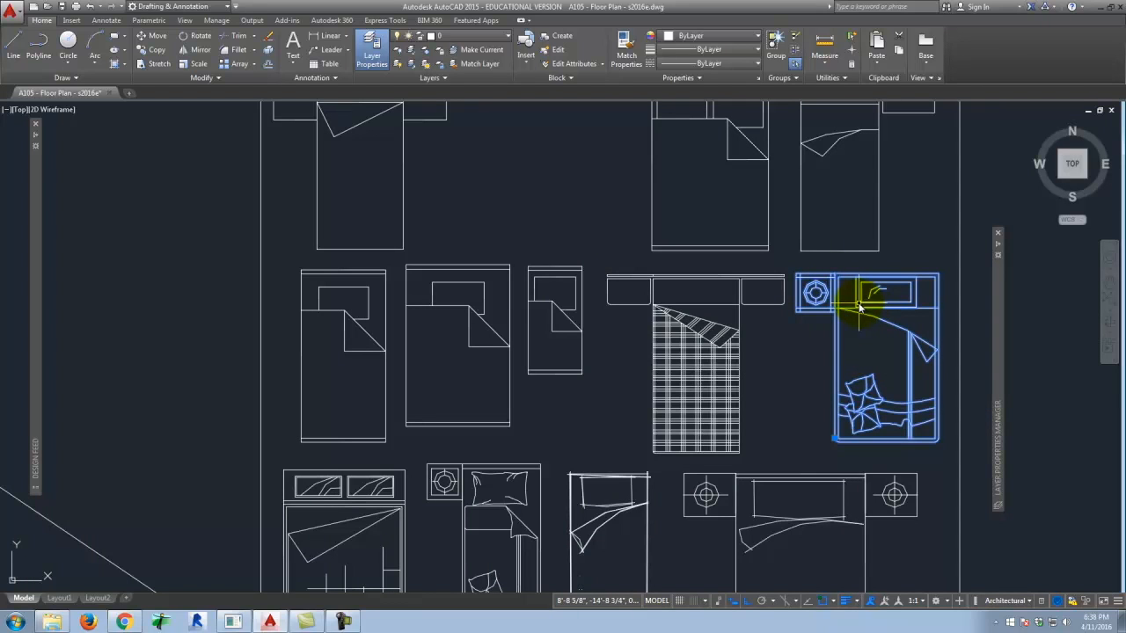
{"action": "type", "text": "mo"}
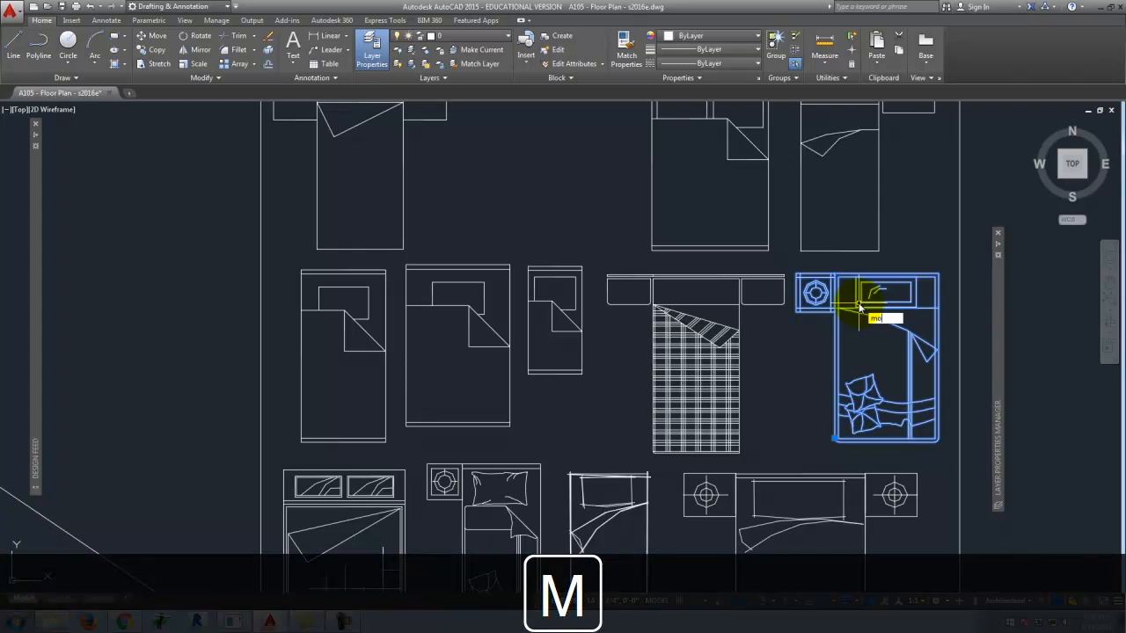
{"action": "key", "text": "Return"}
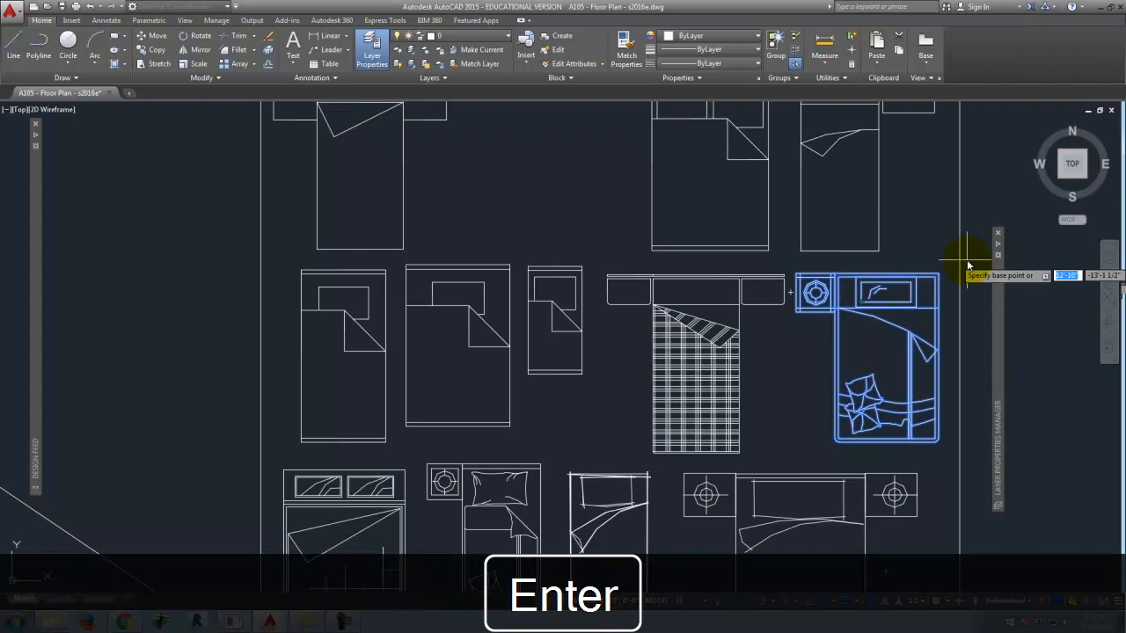
{"action": "left_click", "coordinate": [943, 278]}
{"action": "scroll", "coordinate": [943, 278], "scroll_direction": "down", "scroll_amount": 6}
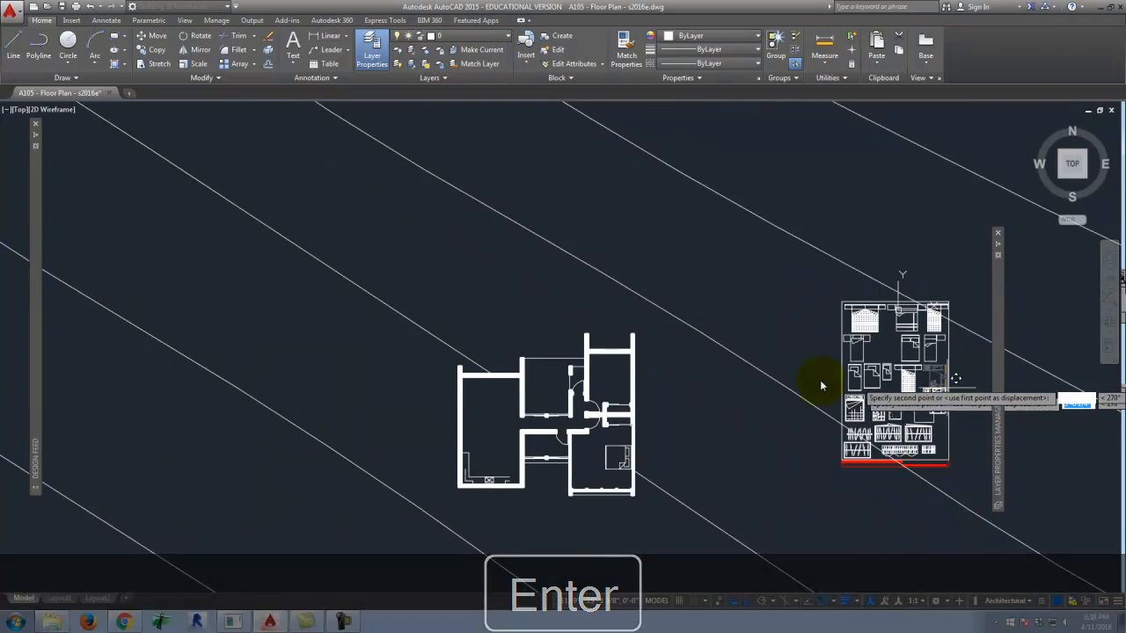
{"action": "scroll", "coordinate": [622, 376], "scroll_direction": "up", "scroll_amount": 6}
{"action": "scroll", "coordinate": [649, 350], "scroll_direction": "up", "scroll_amount": 2}
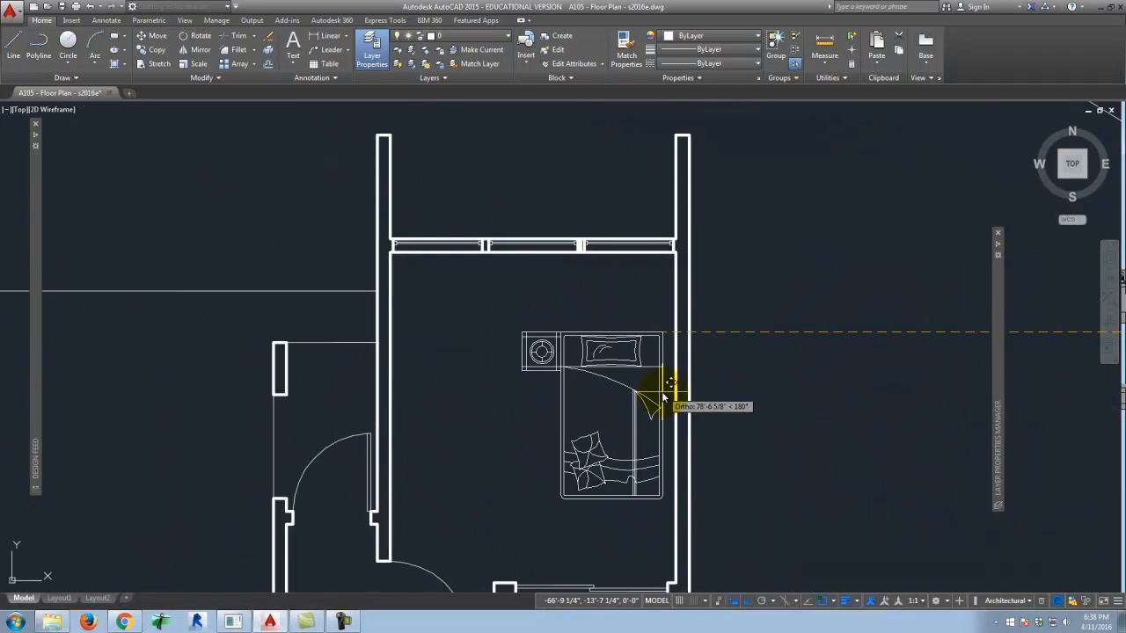
{"action": "left_click", "coordinate": [606, 406]}
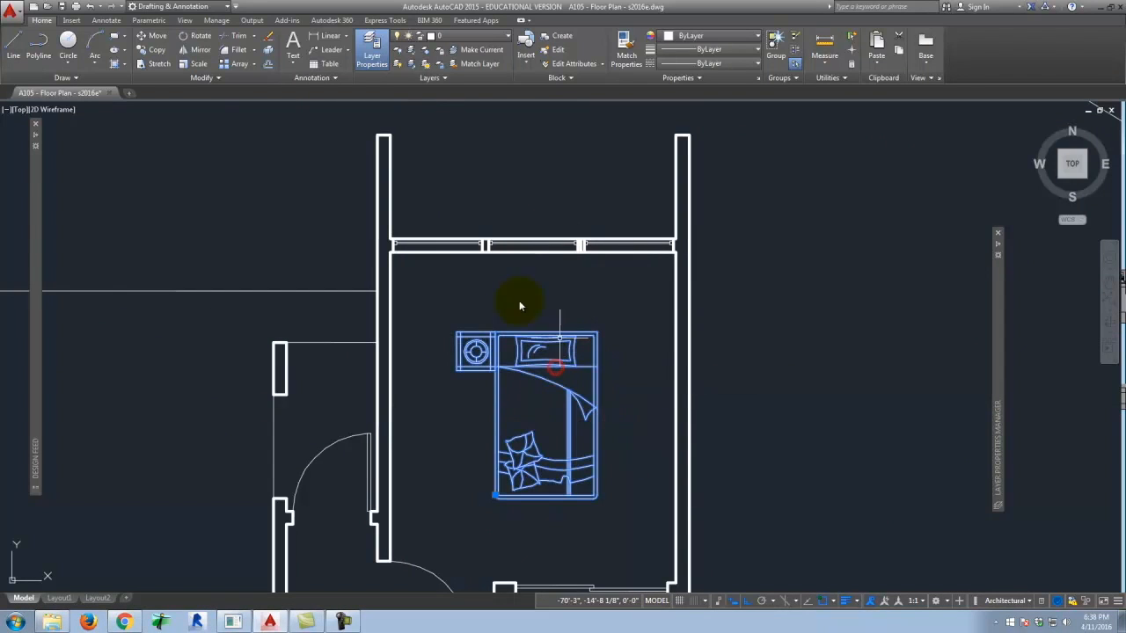
Rotate the single bed 90 degrees clockwise about its headboard midpoint so the headboard faces east.
{"action": "left_click", "coordinate": [188, 35]}
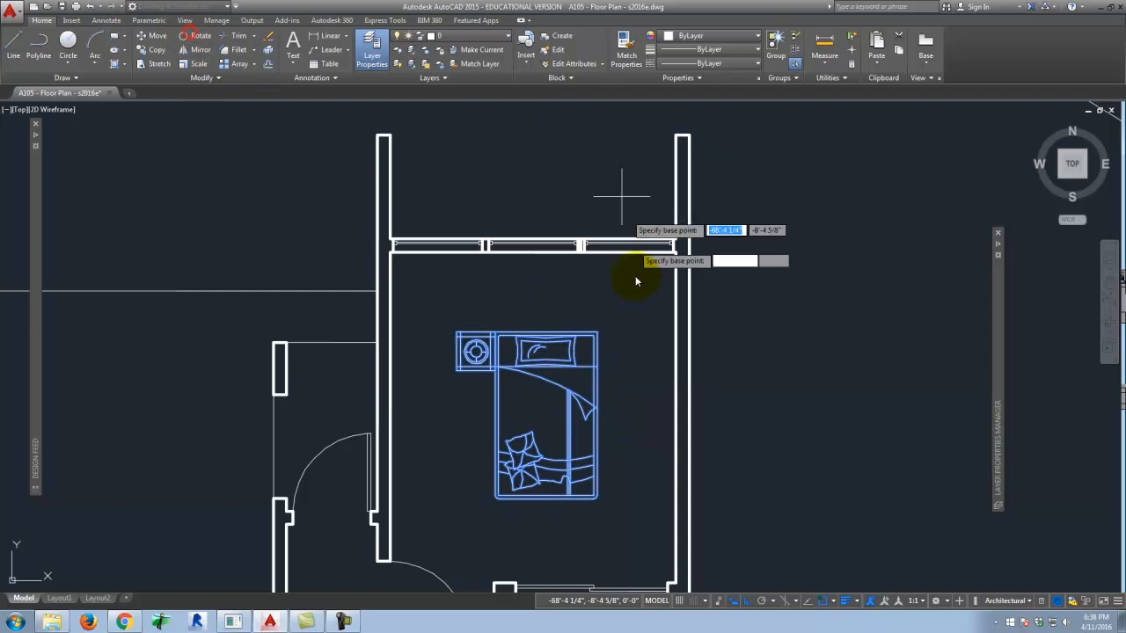
{"action": "left_click", "coordinate": [546, 333]}
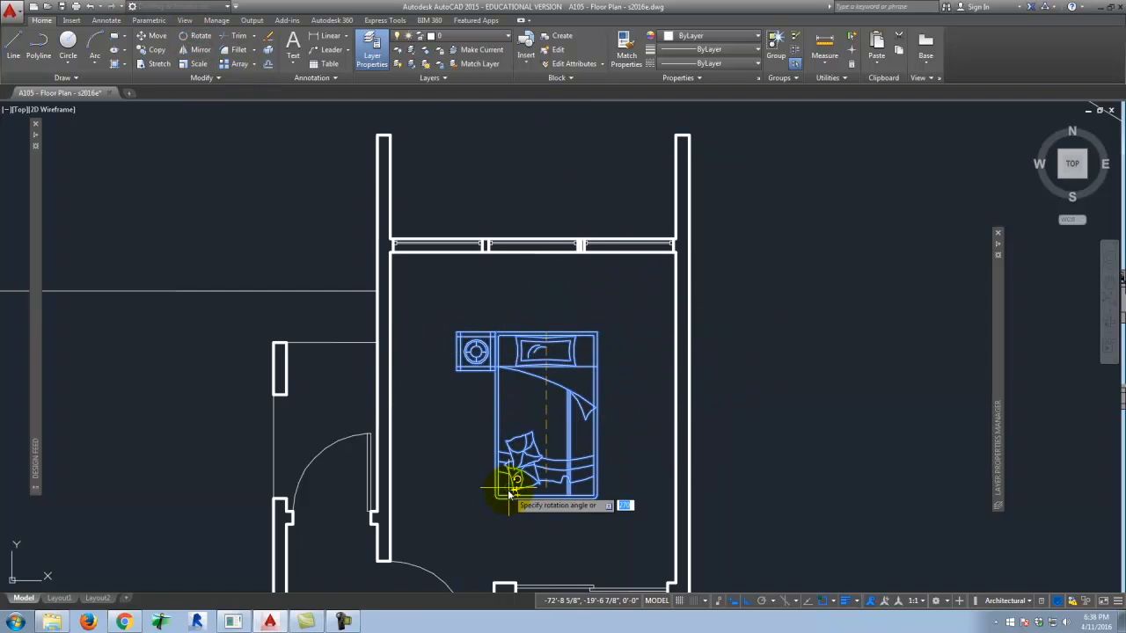
{"action": "left_click", "coordinate": [537, 541]}
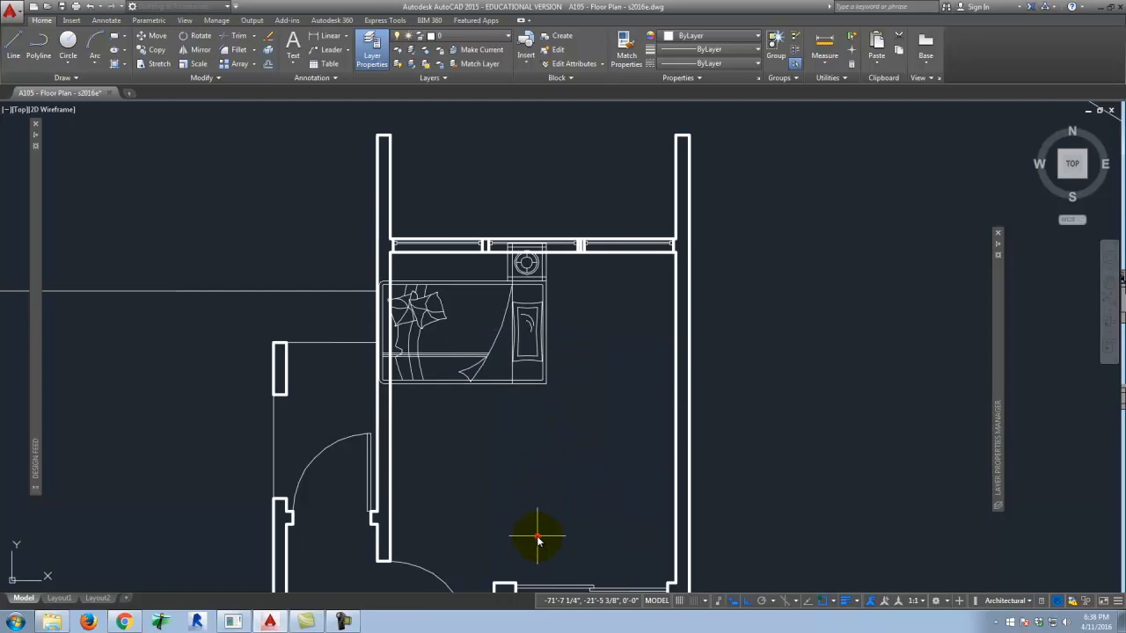
Move the rotated single bed by its headboard midpoint so the headboard sits against the bedroom's east wall.
{"action": "left_click", "coordinate": [577, 377]}
{"action": "type", "text": "mov"}
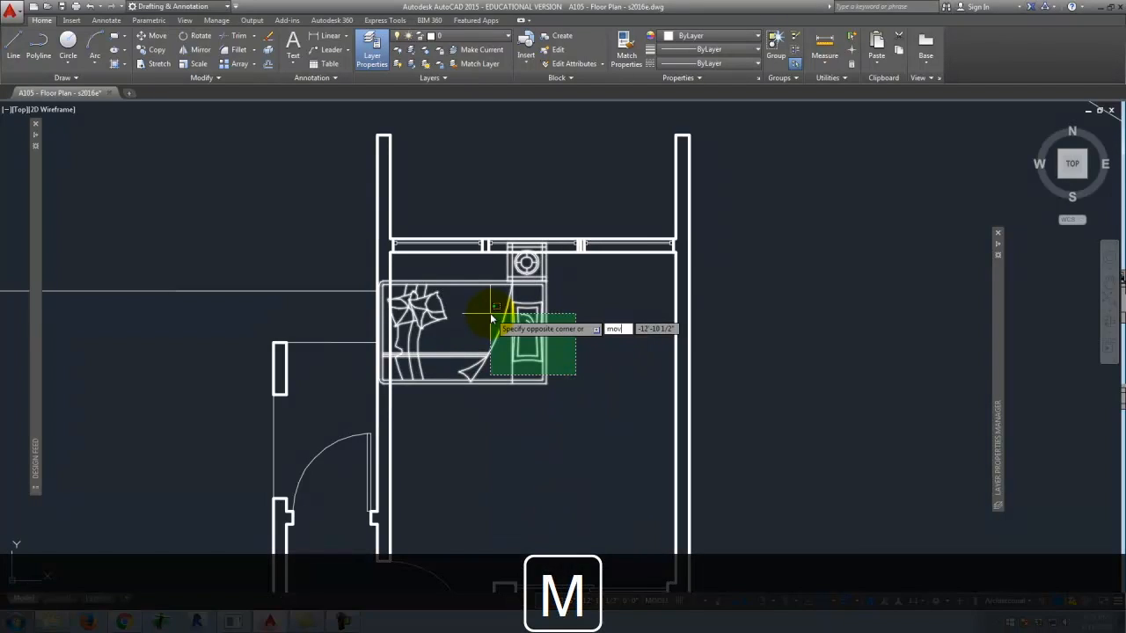
{"action": "type", "text": "e"}
{"action": "key", "text": "Return"}
{"action": "left_click", "coordinate": [455, 305]}
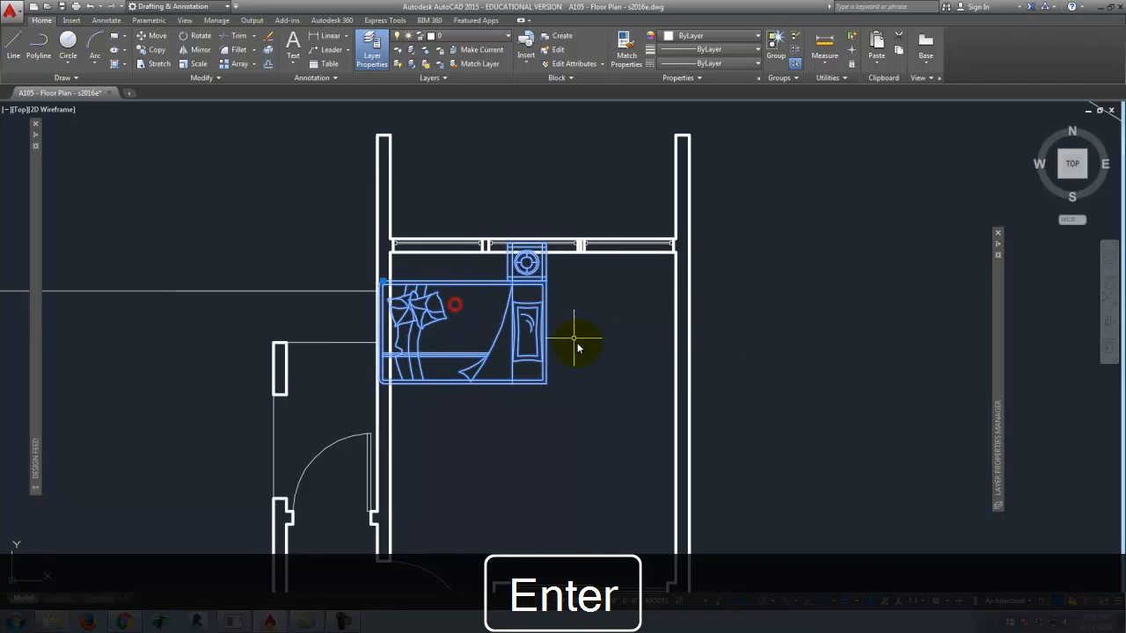
{"action": "type", "text": "move"}
{"action": "key", "text": "Return"}
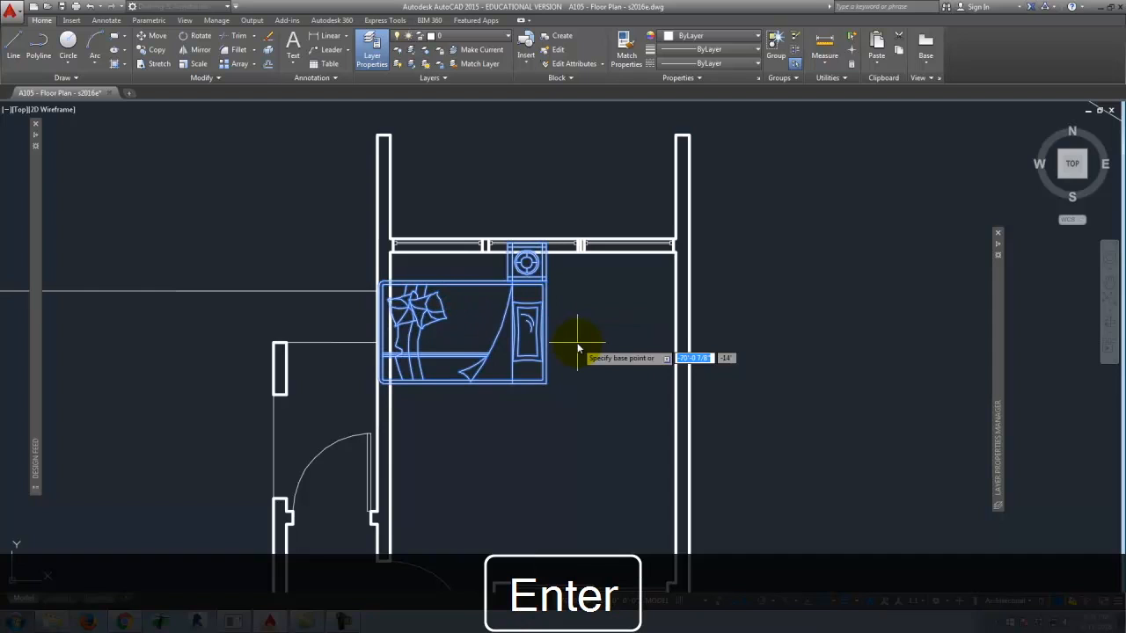
{"action": "left_click", "coordinate": [548, 337]}
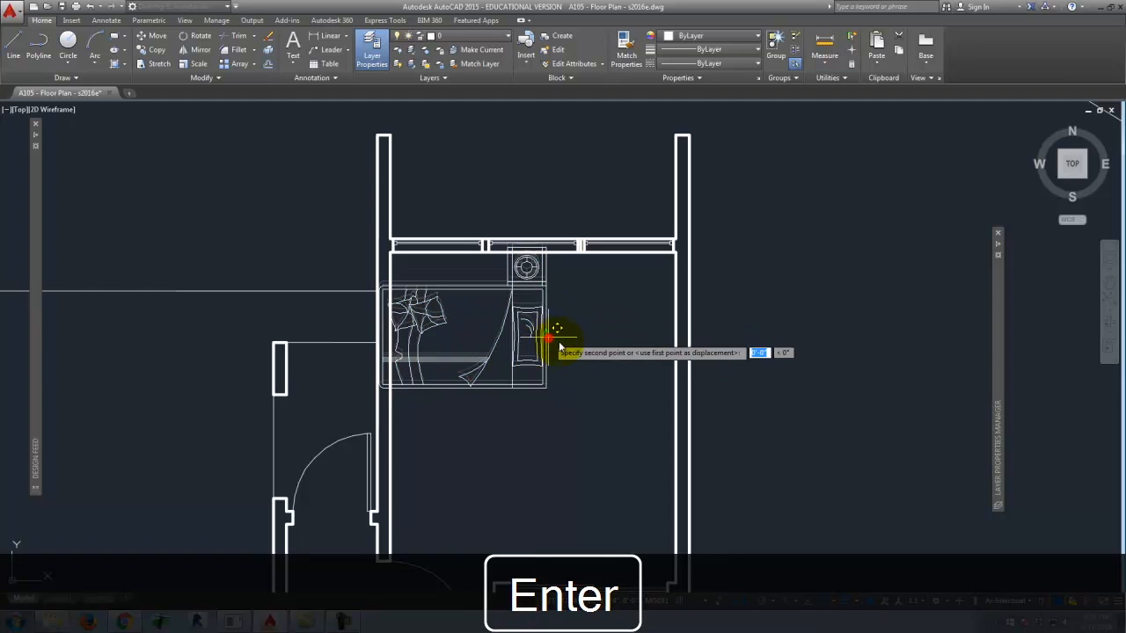
{"action": "left_click", "coordinate": [671, 432]}
Copy the single bed and nightstand about 6' straight south along the east wall.
{"action": "scroll", "coordinate": [567, 352], "scroll_direction": "down", "scroll_amount": 4}
{"action": "scroll", "coordinate": [540, 354], "scroll_direction": "up", "scroll_amount": 4}
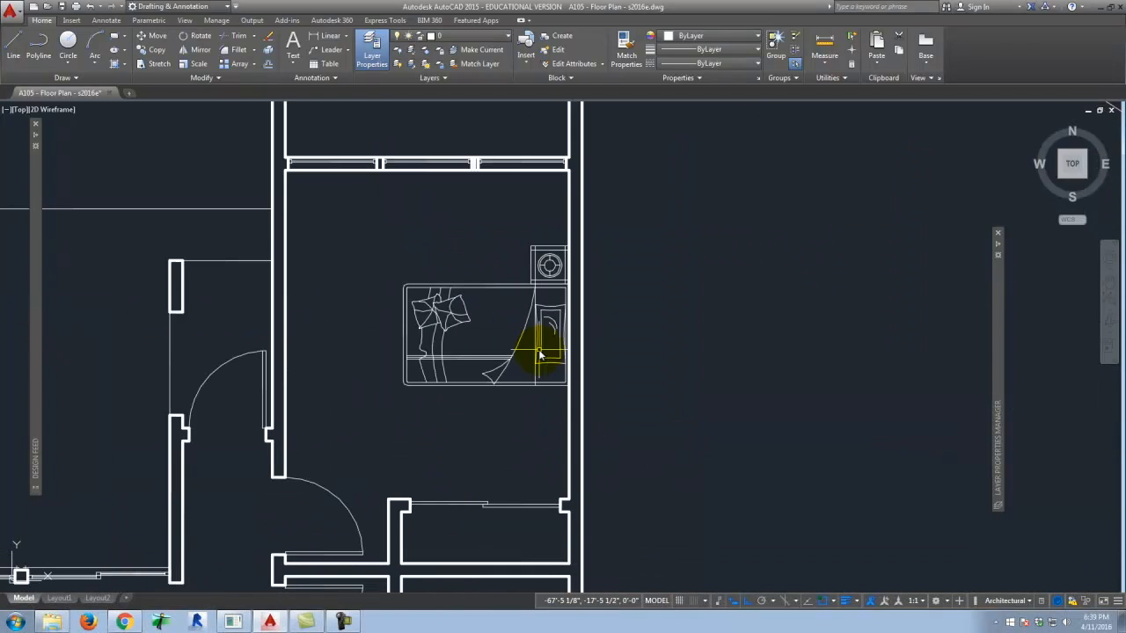
{"action": "left_click", "coordinate": [522, 419]}
{"action": "left_click", "coordinate": [492, 347]}
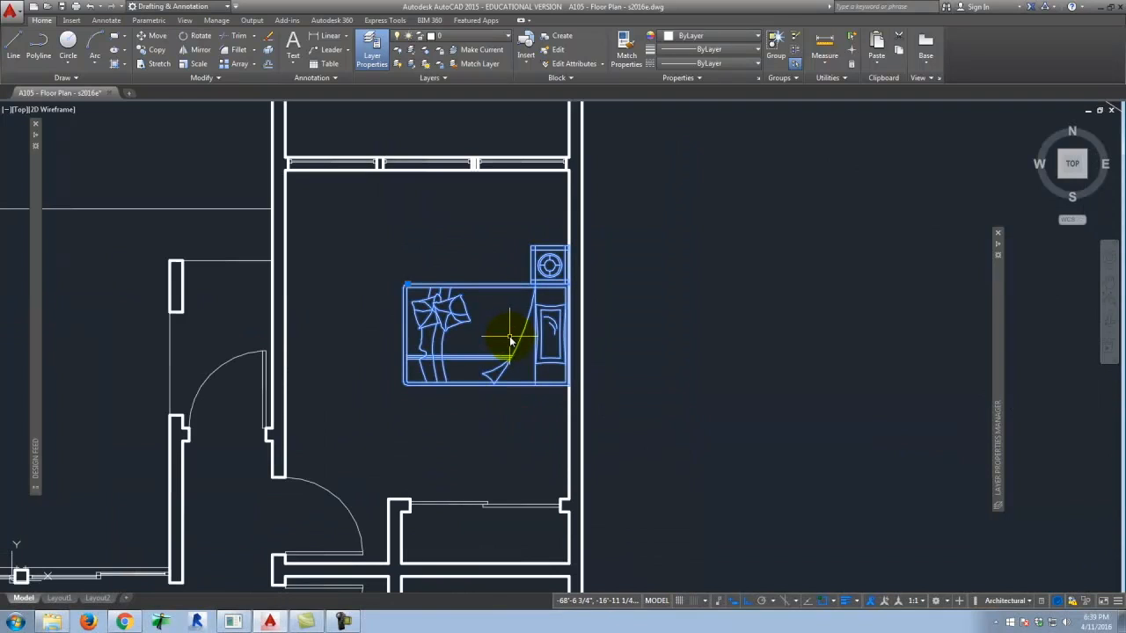
{"action": "type", "text": "copy"}
{"action": "key", "text": "Return"}
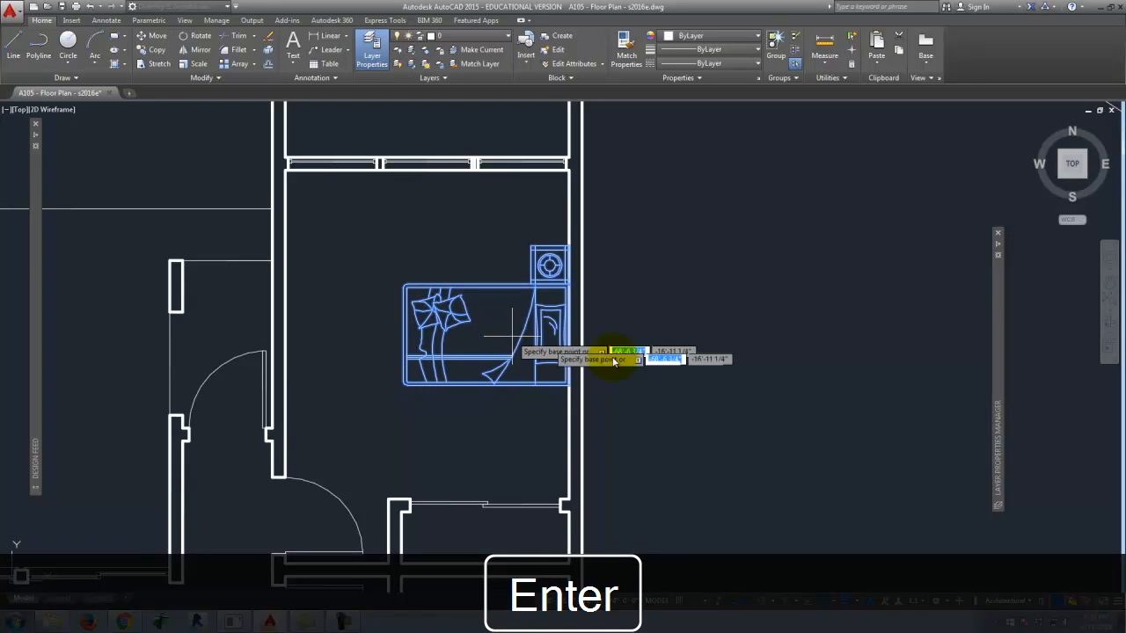
{"action": "left_click", "coordinate": [655, 275]}
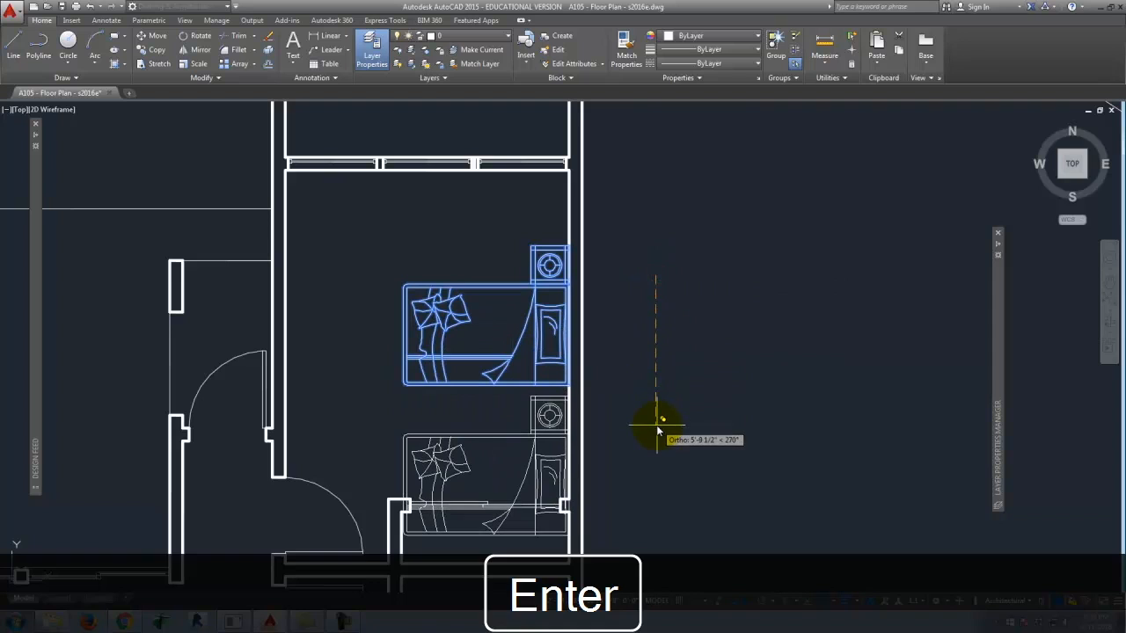
{"action": "key", "text": "Escape"}
Move both single beds straight north together along the east wall until the southern one clears the closet.
{"action": "left_click", "coordinate": [507, 451]}
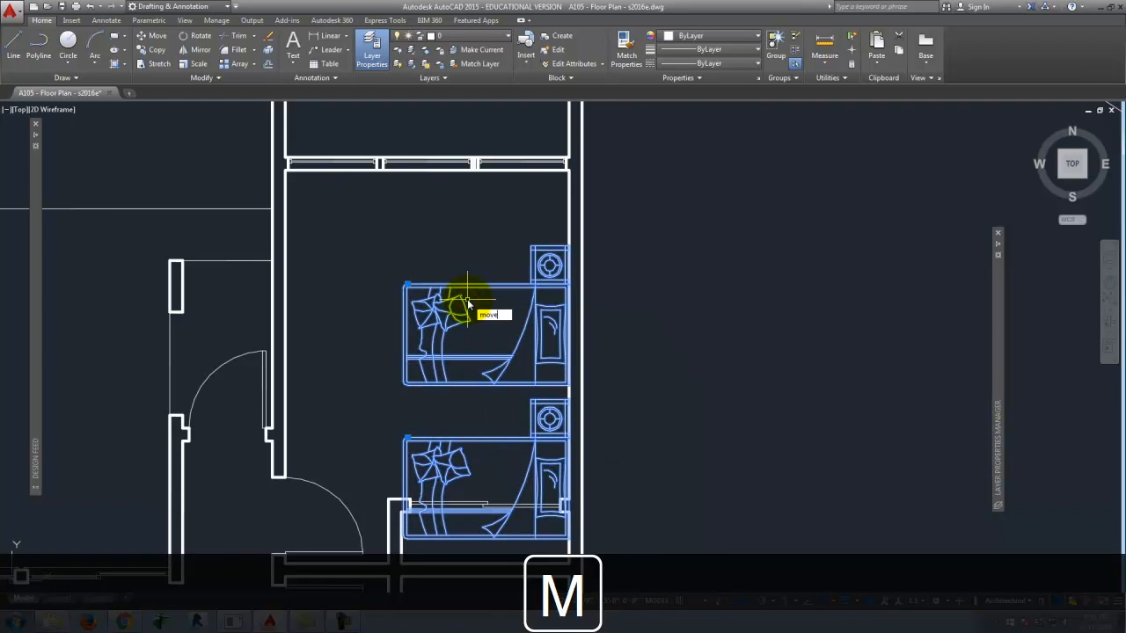
{"action": "type", "text": "move"}
{"action": "key", "text": "Return"}
{"action": "left_click", "coordinate": [754, 281]}
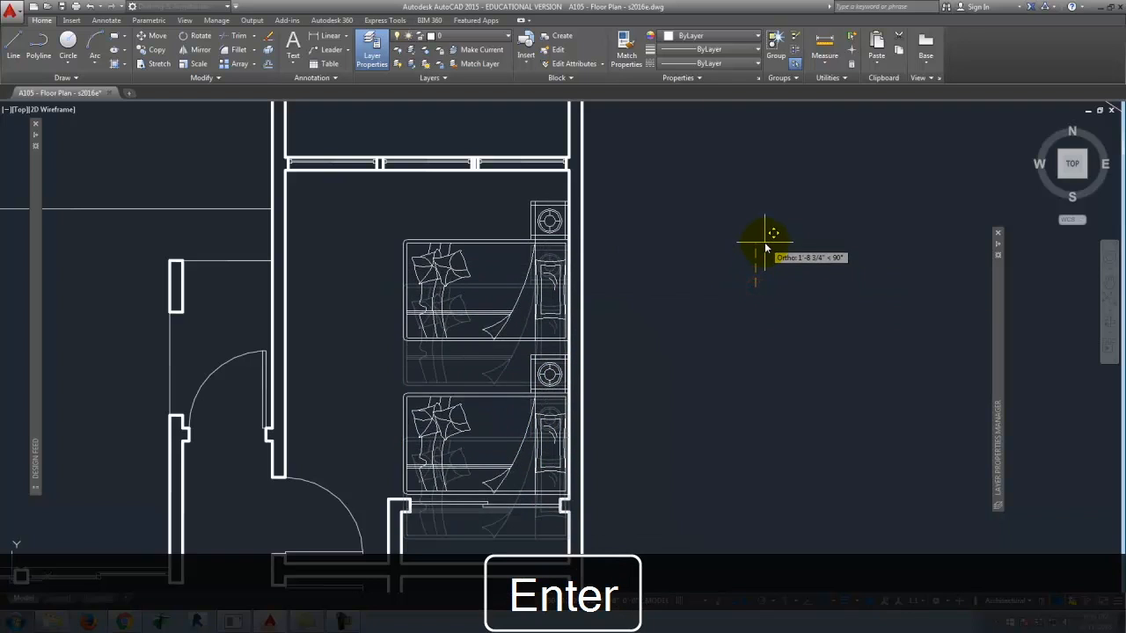
{"action": "left_click", "coordinate": [762, 226]}
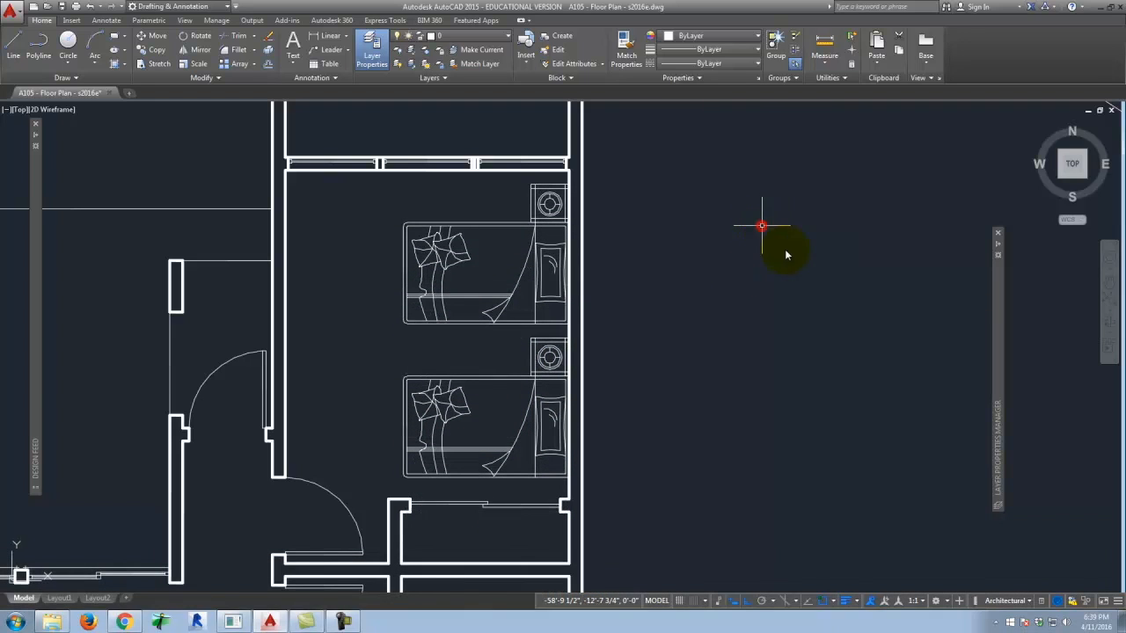
{"action": "key", "text": "Escape"}
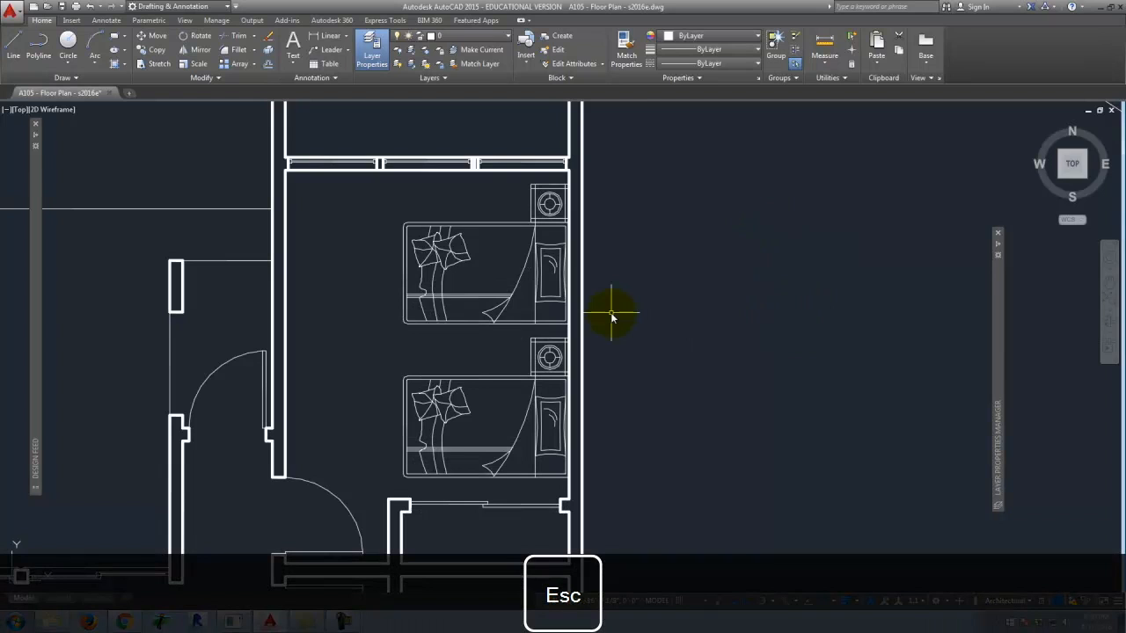
Copy the freestanding clothes rod with hangers from the furniture sheet into the southeast bedroom's closet, its right end on the east wall.
{"action": "scroll", "coordinate": [393, 374], "scroll_direction": "down", "scroll_amount": 3}
{"action": "scroll", "coordinate": [467, 430], "scroll_direction": "up", "scroll_amount": 3}
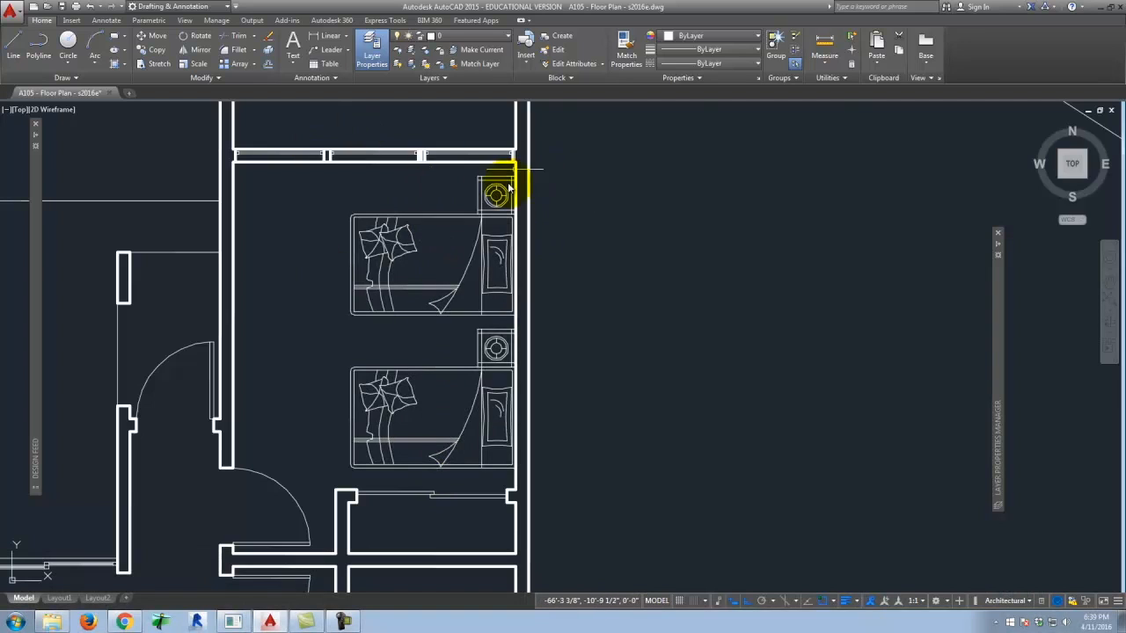
{"action": "scroll", "coordinate": [577, 182], "scroll_direction": "down", "scroll_amount": 3}
{"action": "scroll", "coordinate": [413, 295], "scroll_direction": "down", "scroll_amount": 2}
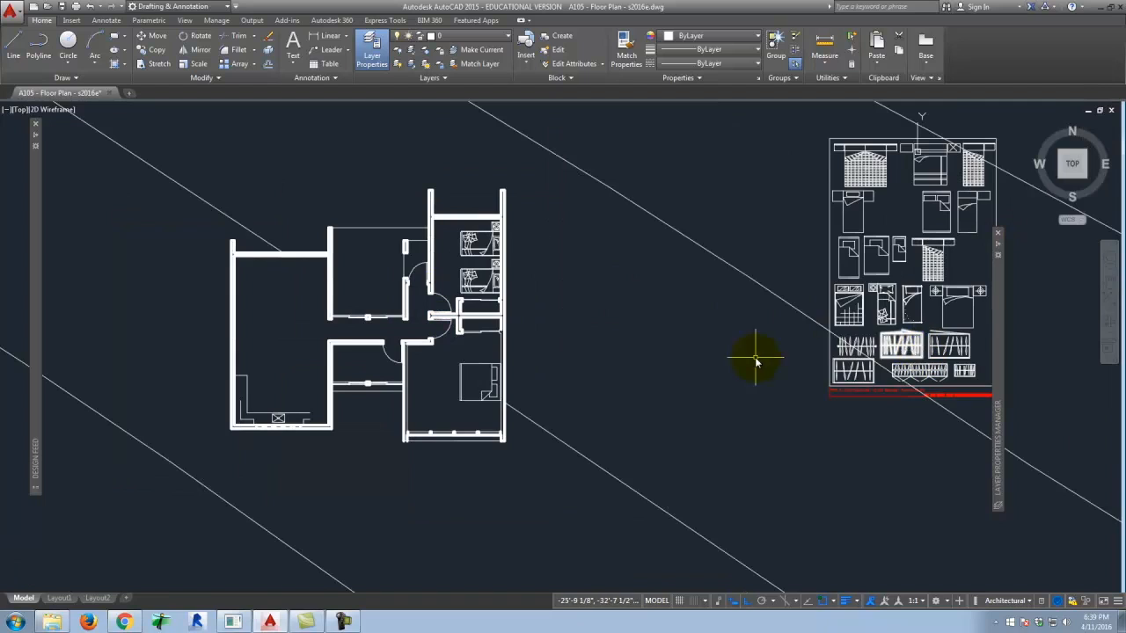
{"action": "scroll", "coordinate": [880, 343], "scroll_direction": "up", "scroll_amount": 5}
{"action": "left_click", "coordinate": [692, 286]}
{"action": "type", "text": "cop"}
{"action": "key", "text": "Return"}
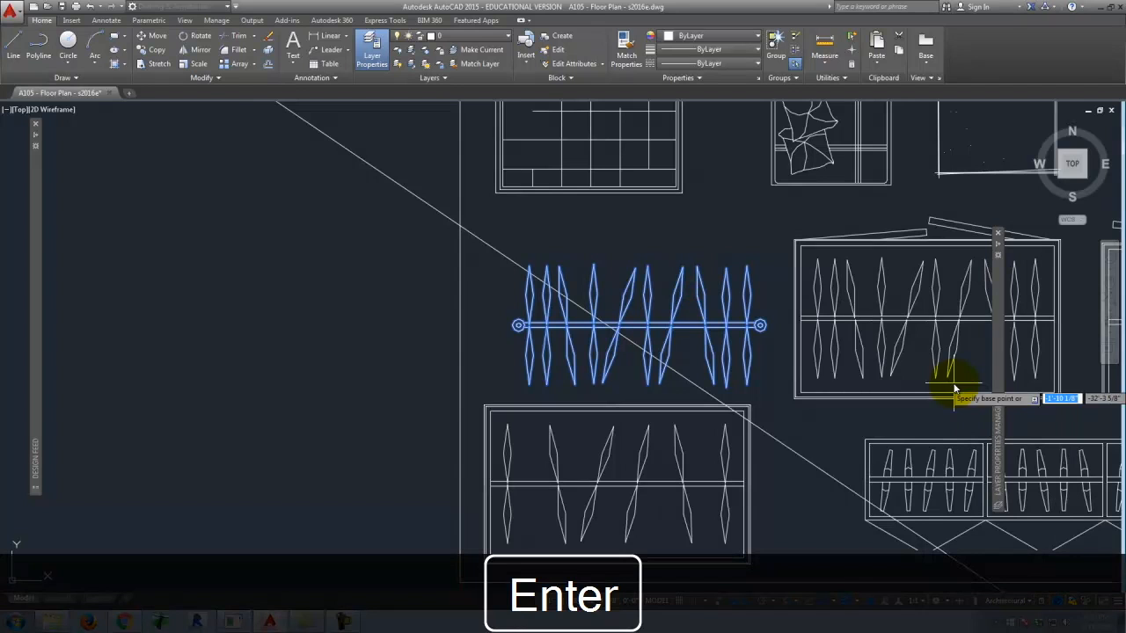
{"action": "left_click", "coordinate": [760, 325]}
{"action": "scroll", "coordinate": [510, 319], "scroll_direction": "down", "scroll_amount": 5}
{"action": "scroll", "coordinate": [400, 318], "scroll_direction": "up", "scroll_amount": 5}
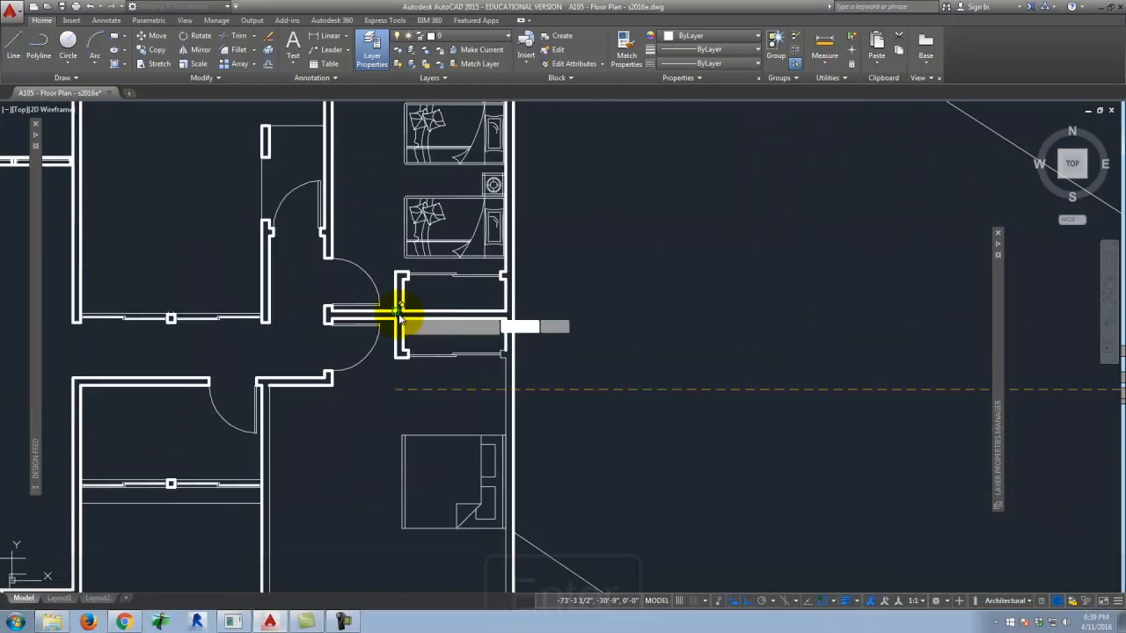
{"action": "scroll", "coordinate": [400, 318], "scroll_direction": "up", "scroll_amount": 3}
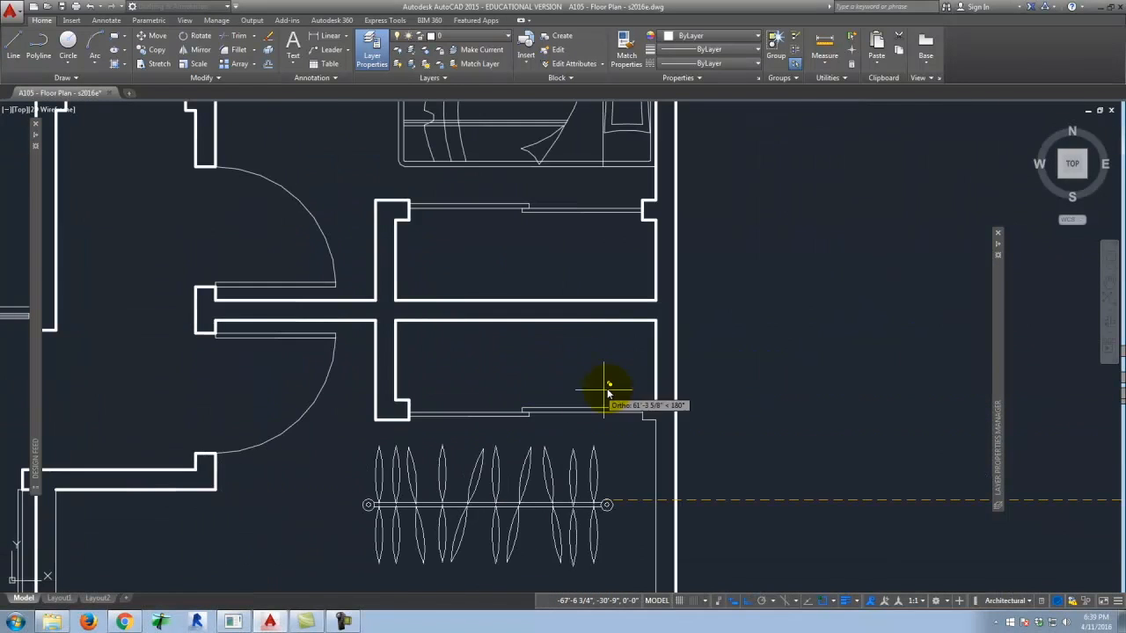
{"action": "left_click", "coordinate": [652, 359]}
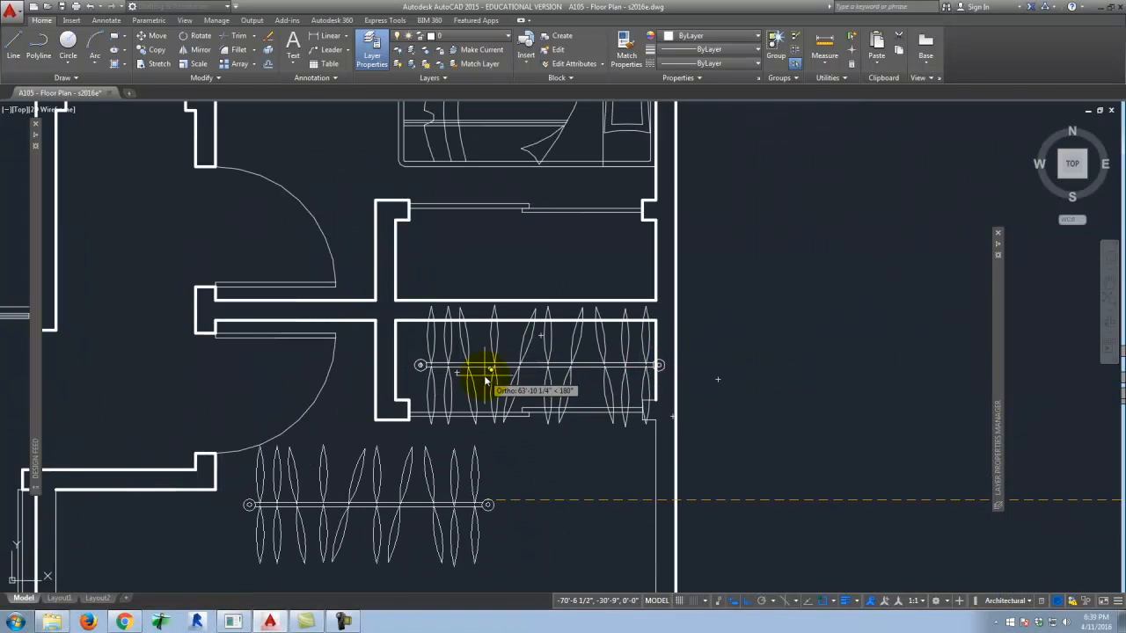
{"action": "key", "text": "Escape"}
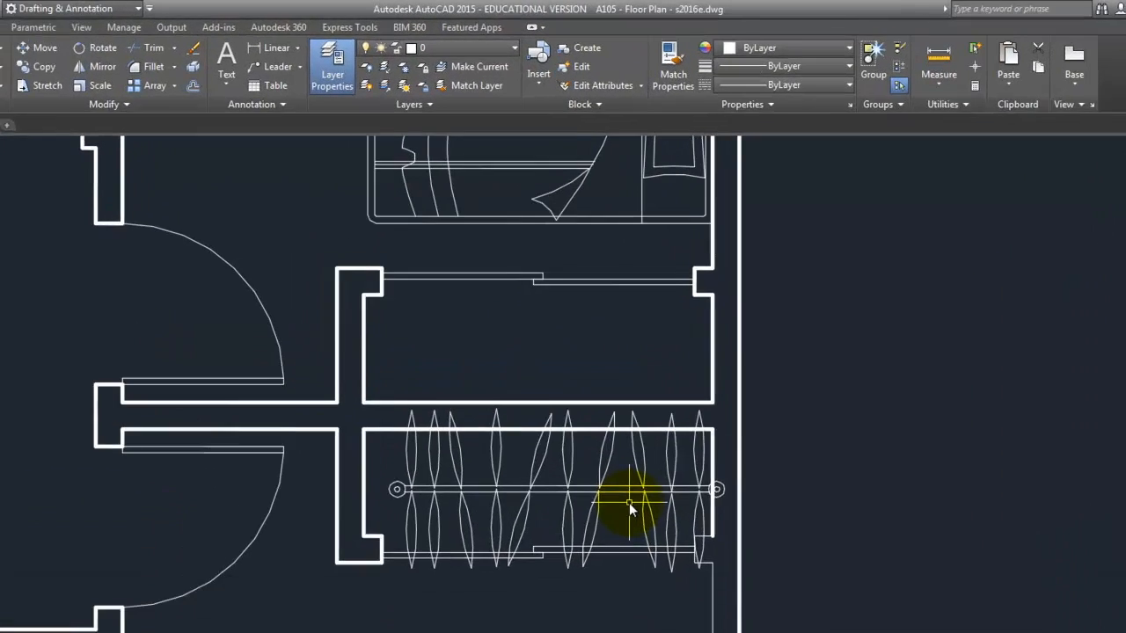
Scale the closet's clothes rod from its right end by reference, using the hanger depth as reference length and 2' as new length.
{"action": "left_click", "coordinate": [568, 448]}
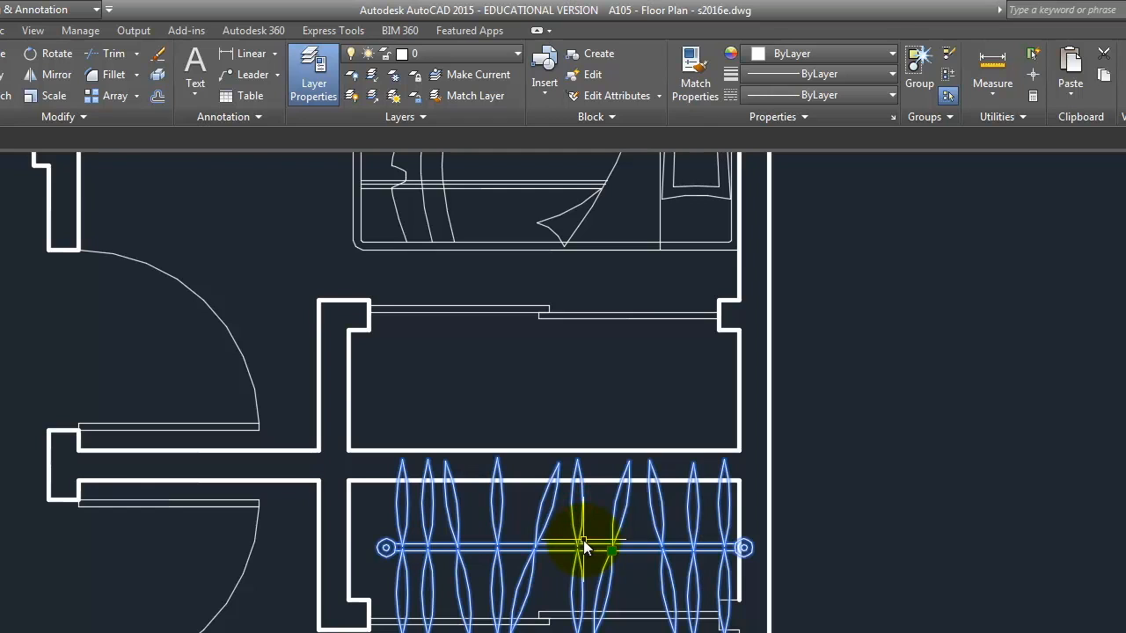
{"action": "left_click", "coordinate": [54, 95]}
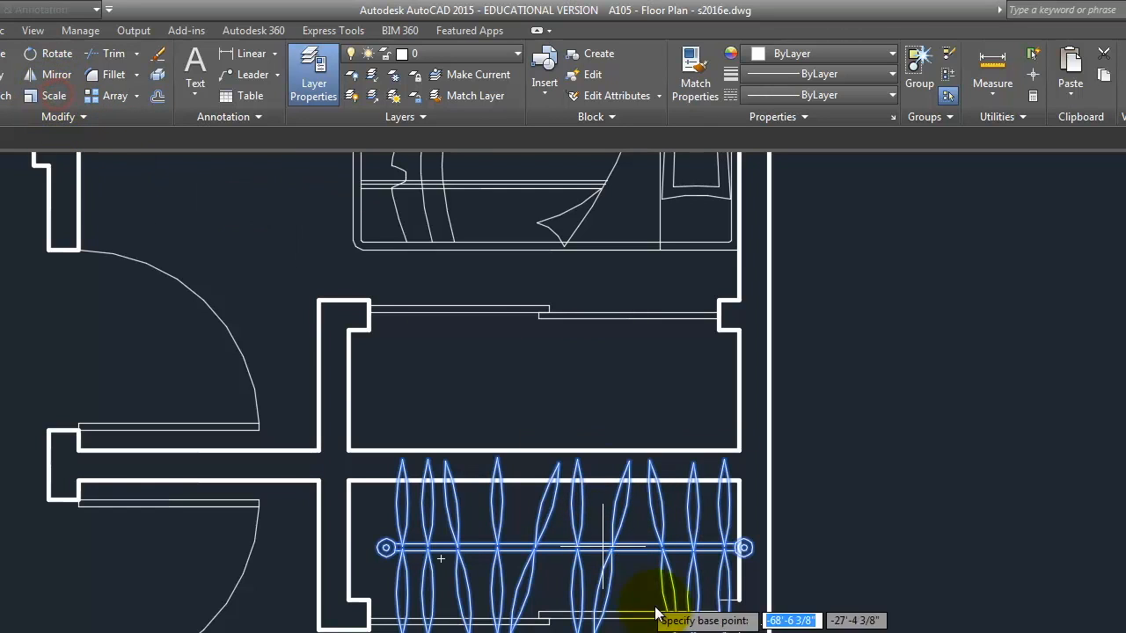
{"action": "scroll", "coordinate": [690, 493], "scroll_direction": "up", "scroll_amount": 4}
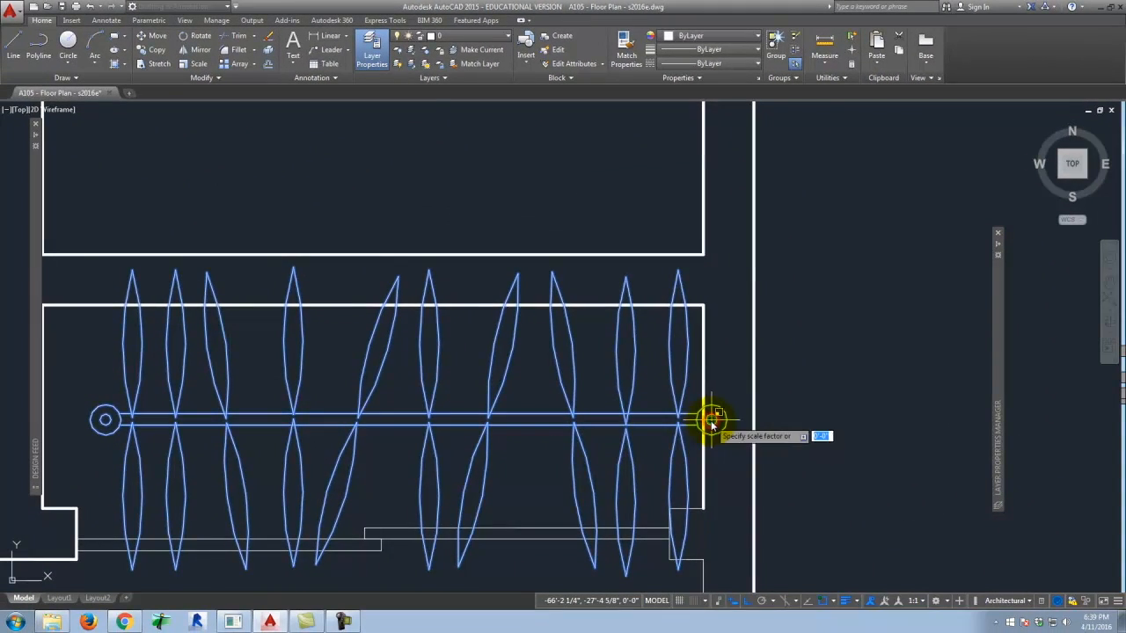
{"action": "scroll", "coordinate": [721, 418], "scroll_direction": "down", "scroll_amount": 2}
{"action": "scroll", "coordinate": [800, 406], "scroll_direction": "down", "scroll_amount": 4}
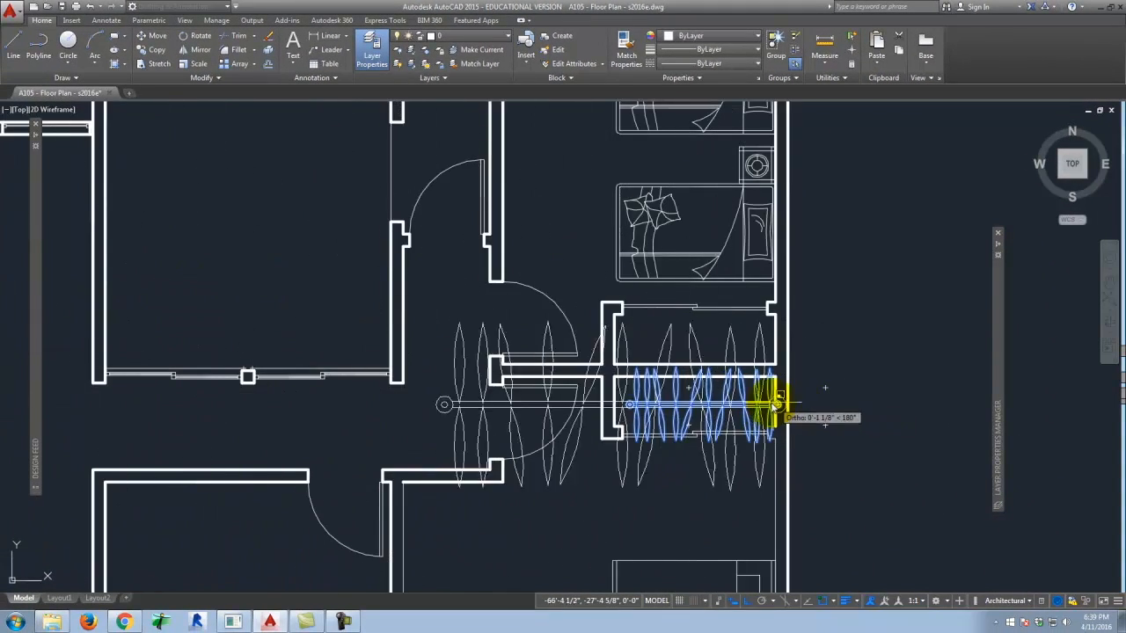
{"action": "left_click", "coordinate": [778, 404]}
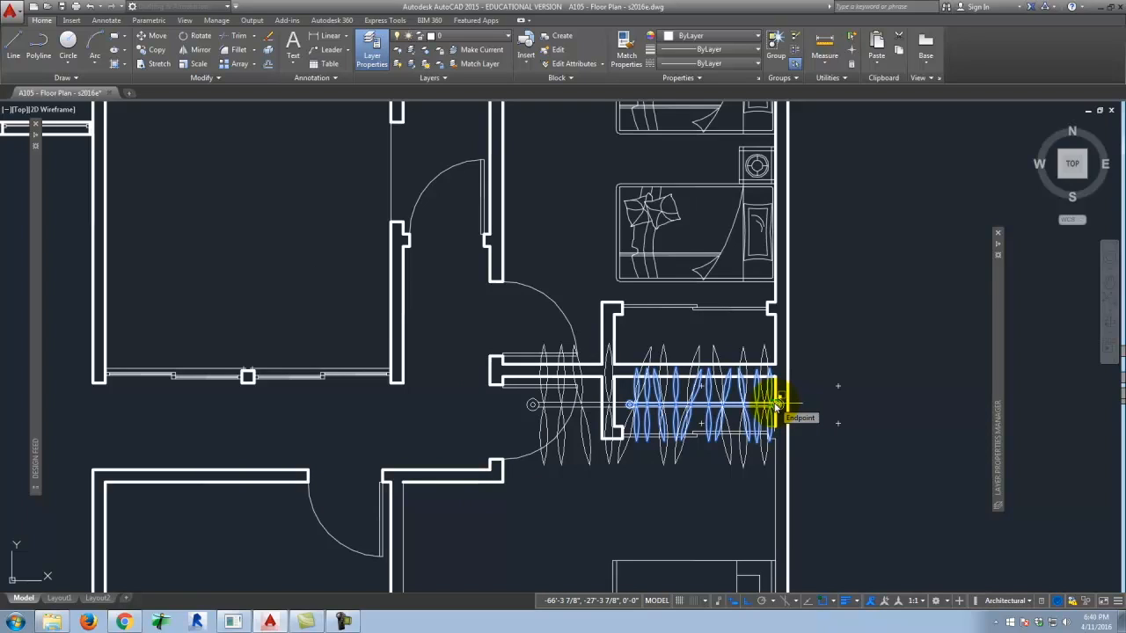
{"action": "type", "text": "r"}
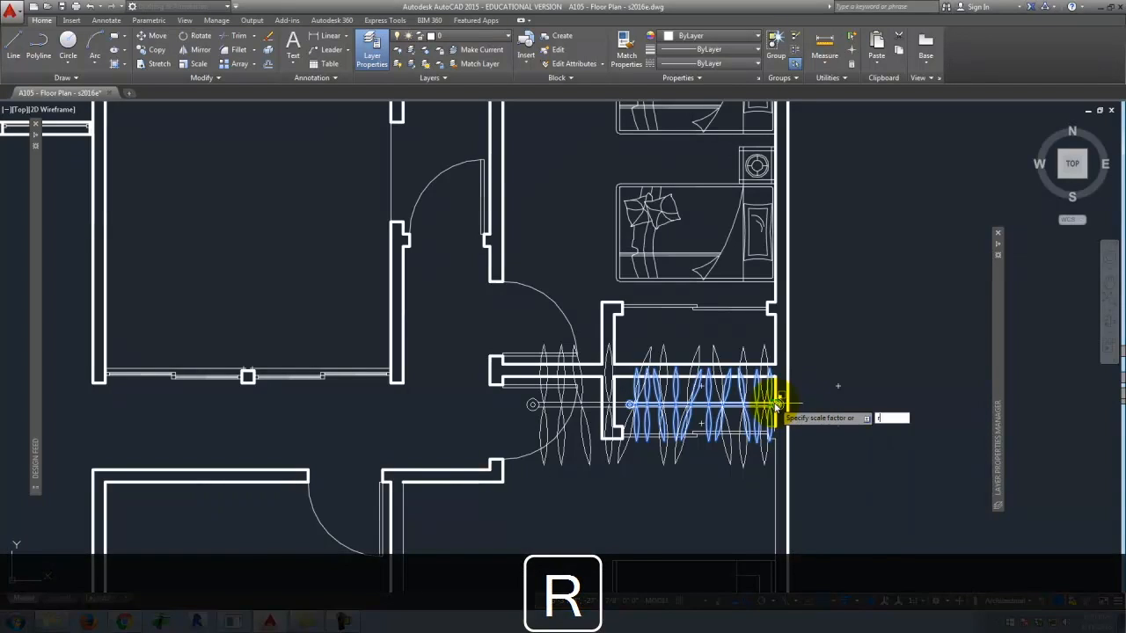
{"action": "key", "text": "Return"}
{"action": "left_click", "coordinate": [777, 405]}
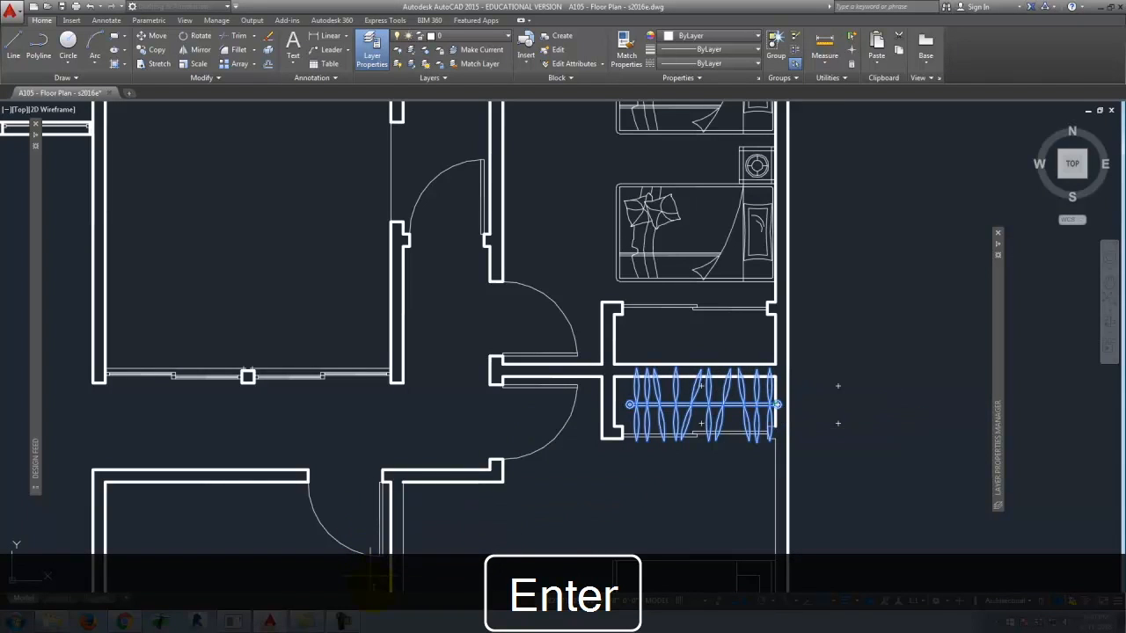
{"action": "scroll", "coordinate": [752, 410], "scroll_direction": "up", "scroll_amount": 4}
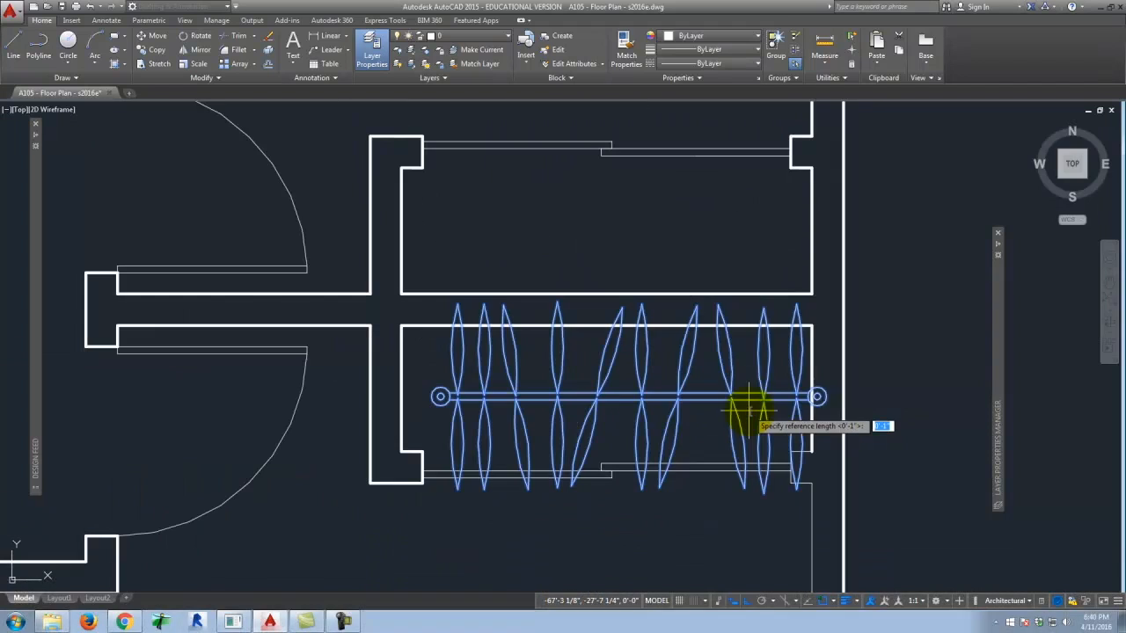
{"action": "left_click", "coordinate": [719, 306]}
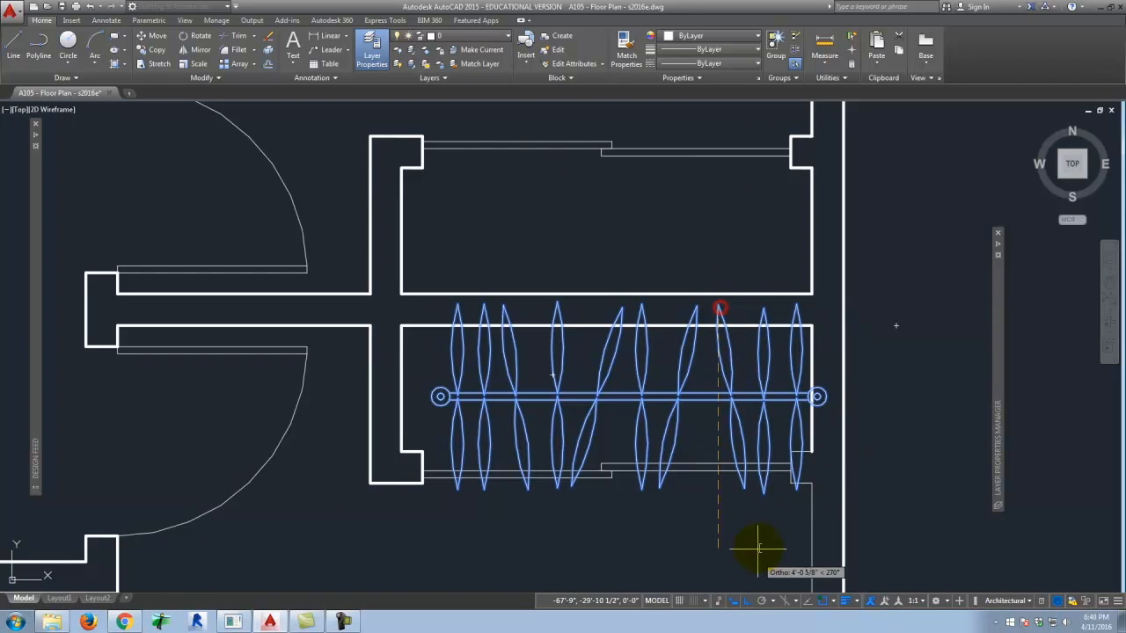
{"action": "left_click", "coordinate": [719, 490]}
{"action": "type", "text": "2"}
{"action": "key", "text": "Return"}
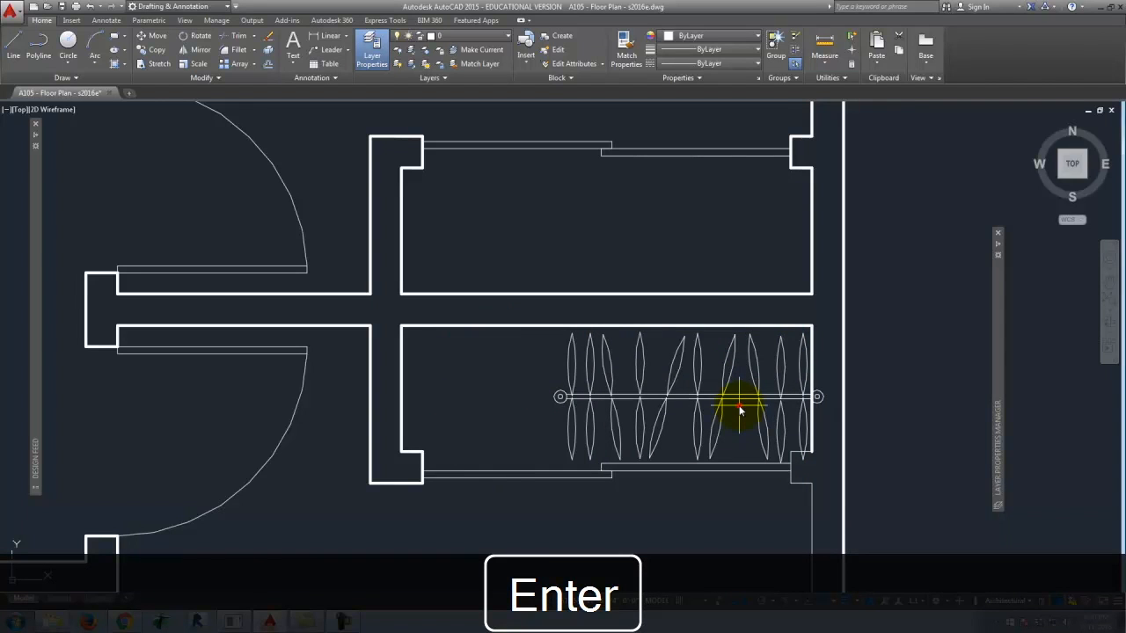
Move the scaled clothes rod slightly west so its right end sits inside the closet's east wall.
{"action": "left_click", "coordinate": [721, 387]}
{"action": "type", "text": "m"}
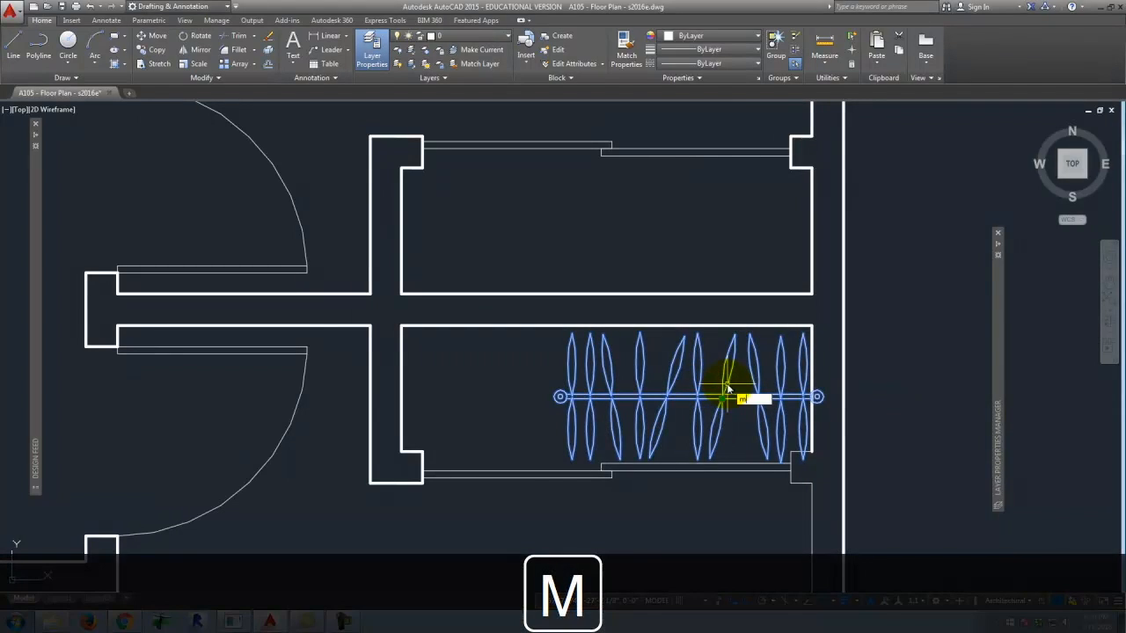
{"action": "key", "text": "Return"}
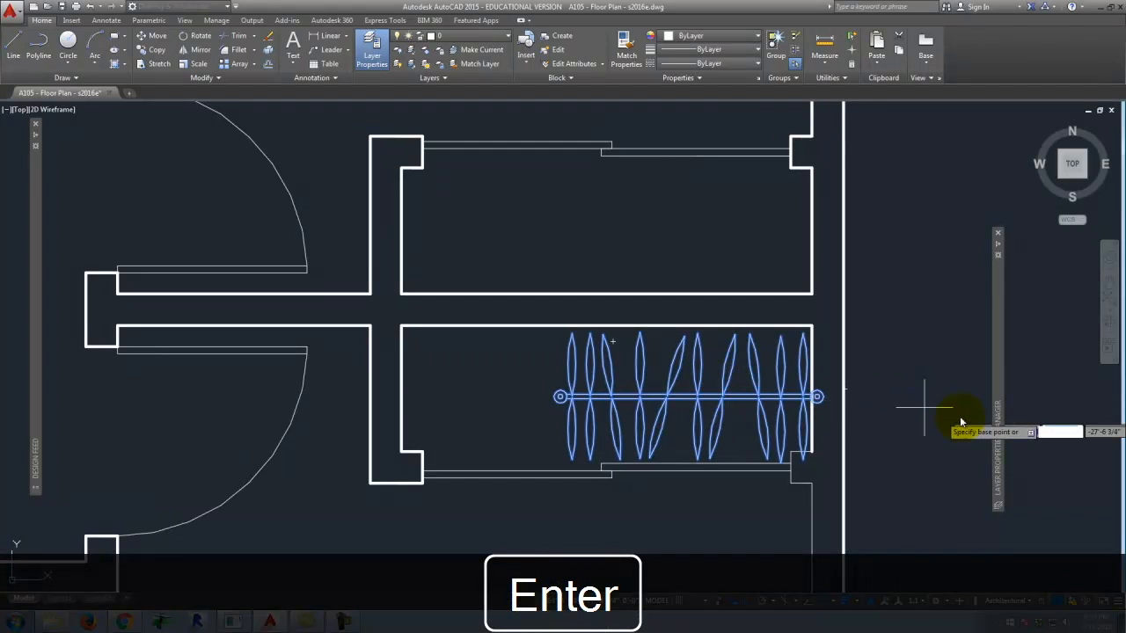
{"action": "left_click", "coordinate": [932, 400]}
{"action": "left_click", "coordinate": [914, 403]}
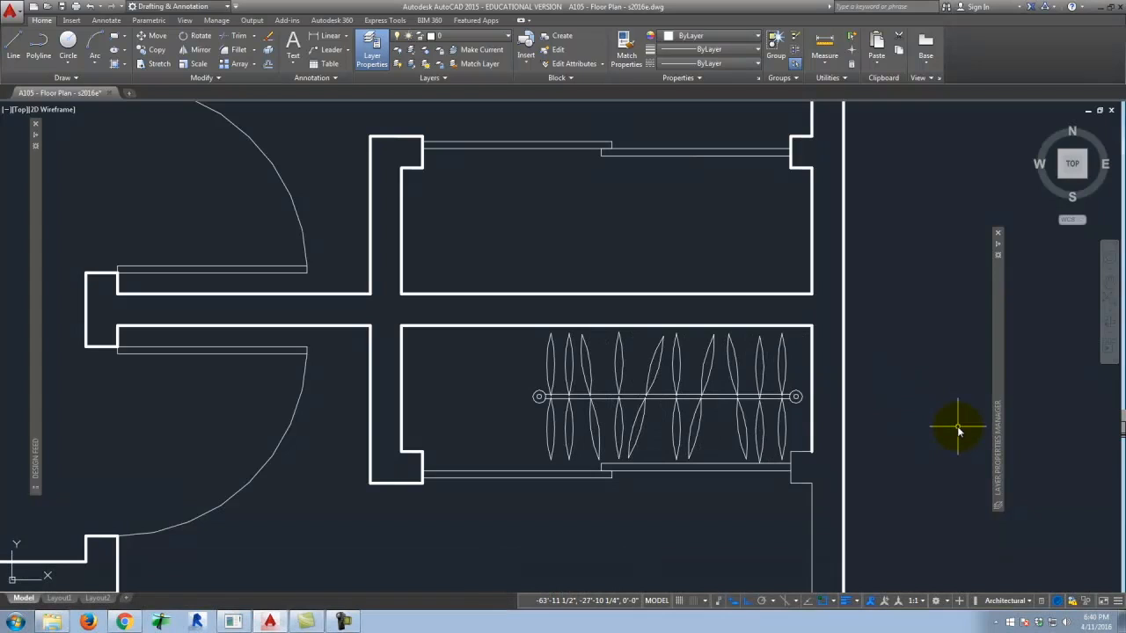
Delete the whole furniture block sheet east of the floor plan.
{"action": "scroll", "coordinate": [666, 414], "scroll_direction": "down", "scroll_amount": 5}
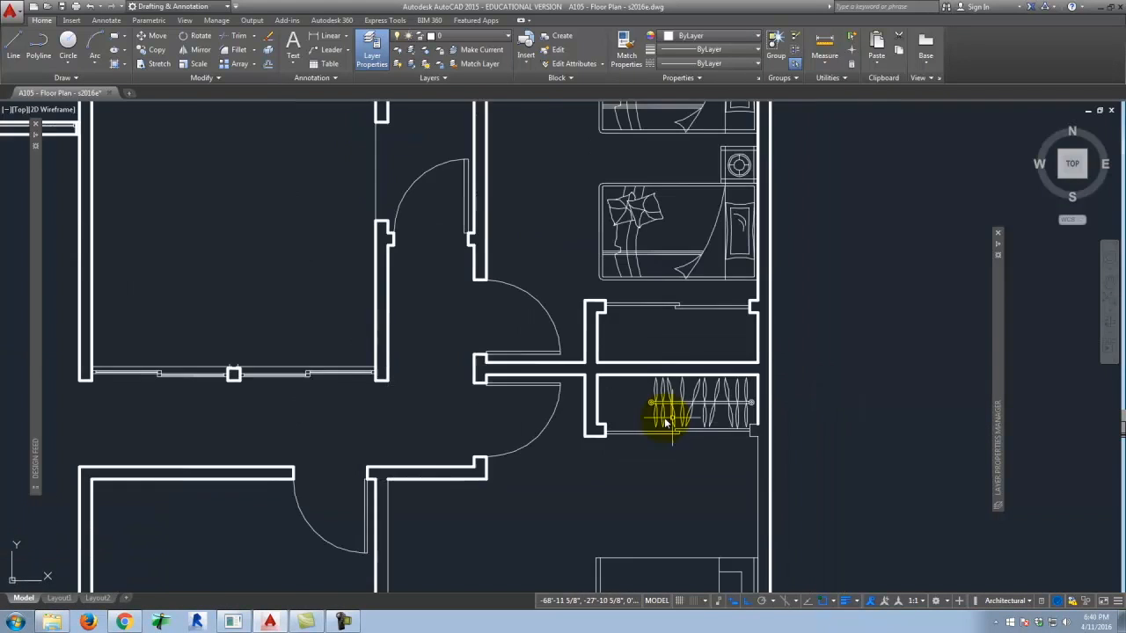
{"action": "scroll", "coordinate": [615, 256], "scroll_direction": "down", "scroll_amount": 2}
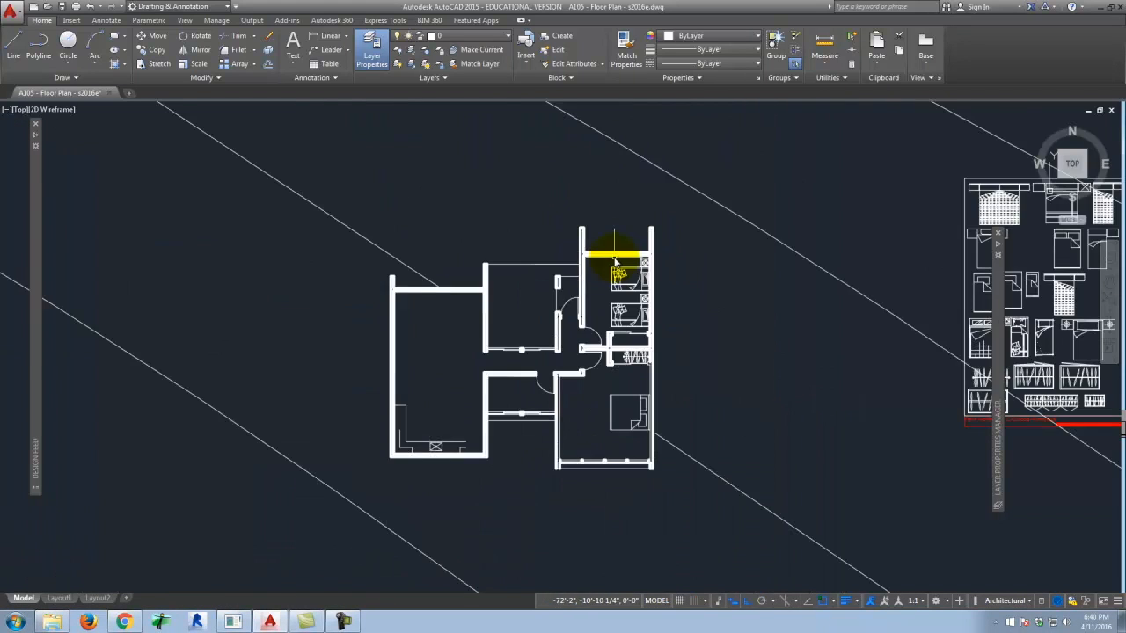
{"action": "scroll", "coordinate": [778, 242], "scroll_direction": "down", "scroll_amount": 4}
{"action": "left_click", "coordinate": [806, 209]}
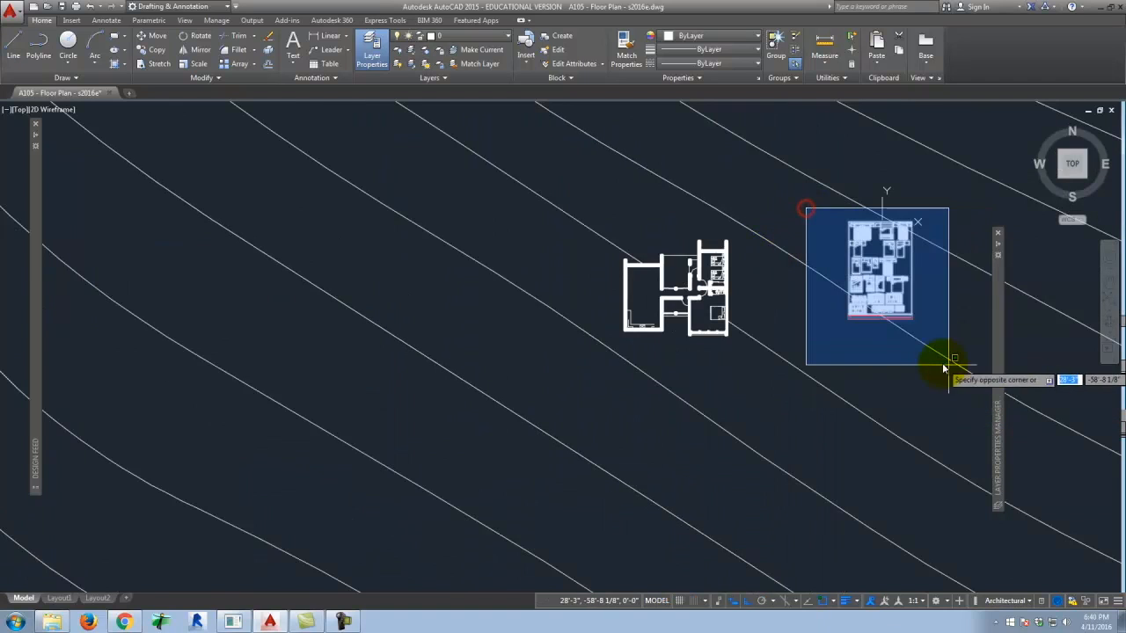
{"action": "left_click", "coordinate": [935, 364]}
{"action": "key", "text": "Delete"}
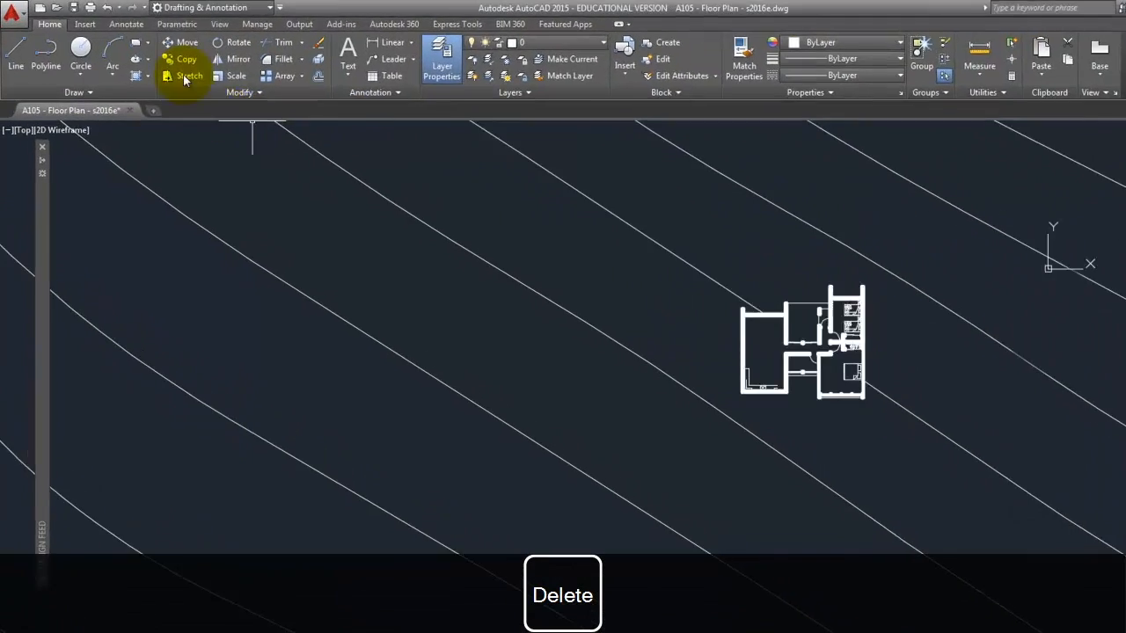
Open DesignCenter and collapse the House Designer.dwg and AutoCAD 2015 branches of its folder tree.
{"action": "left_click", "coordinate": [107, 30]}
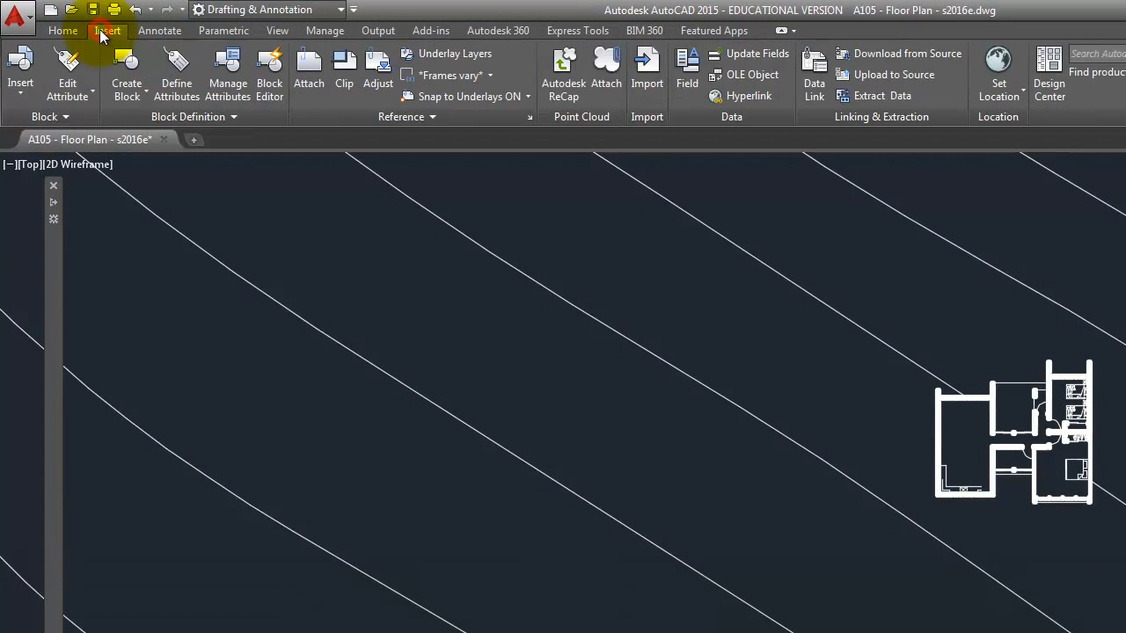
{"action": "left_click", "coordinate": [16, 76]}
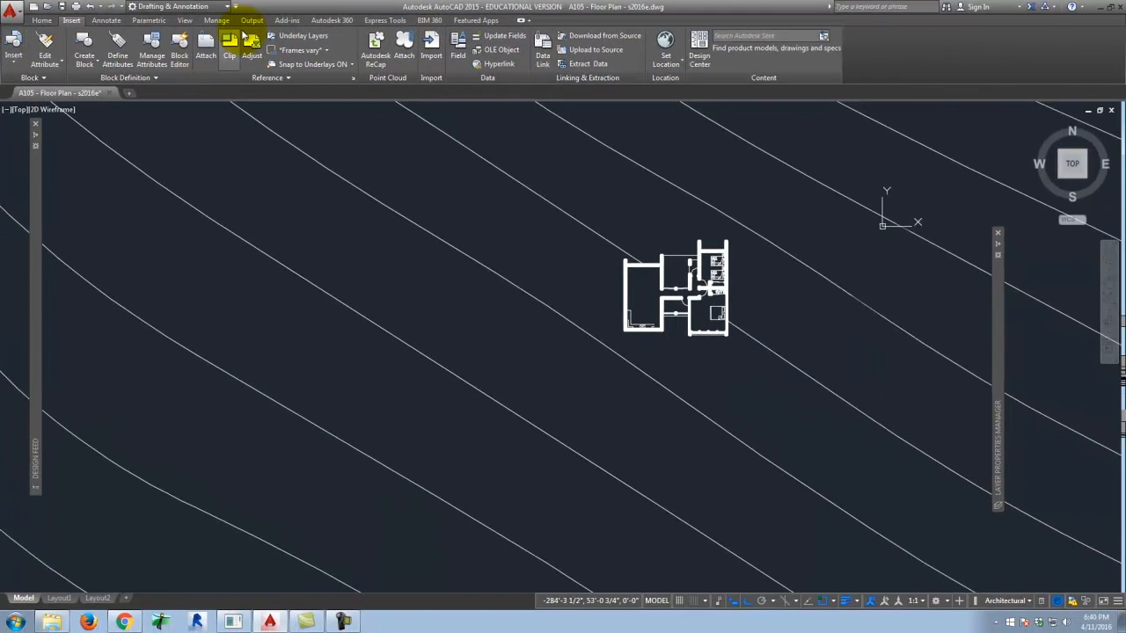
{"action": "left_click", "coordinate": [699, 43]}
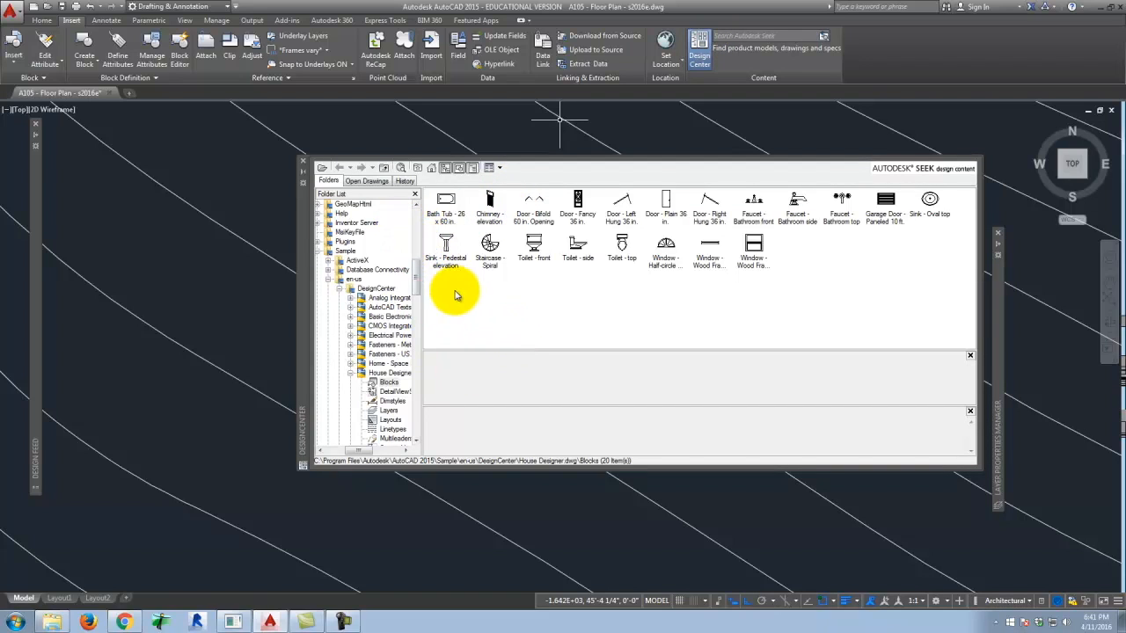
{"action": "left_click_drag", "start_coordinate": [416, 281], "coordinate": [410, 289]}
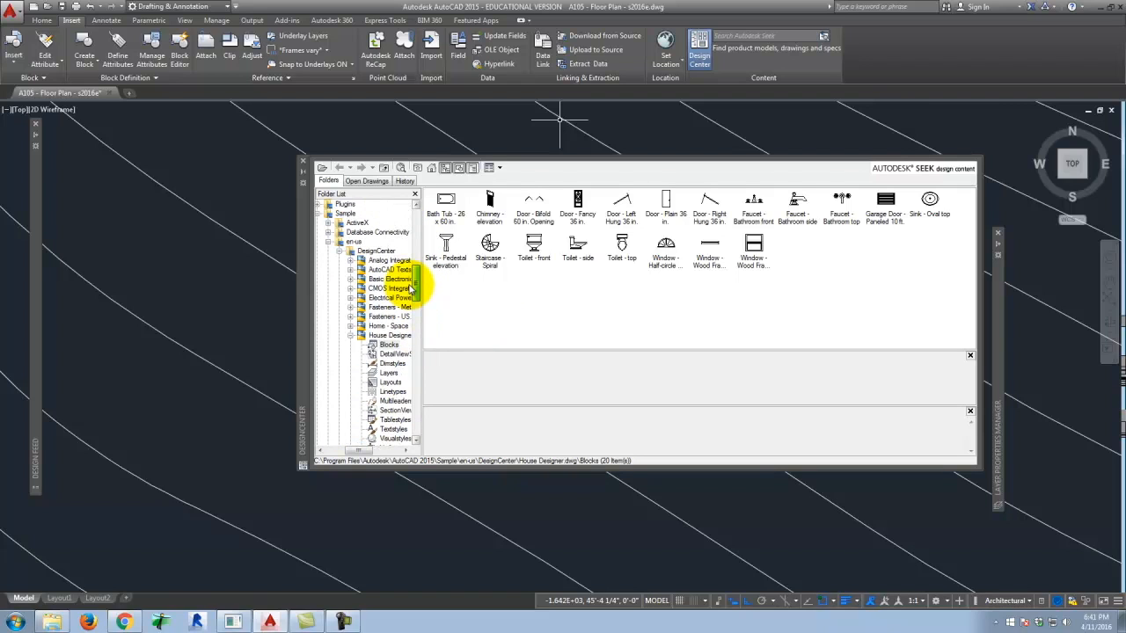
{"action": "left_click", "coordinate": [350, 335]}
{"action": "left_click_drag", "start_coordinate": [369, 451], "coordinate": [348, 453]}
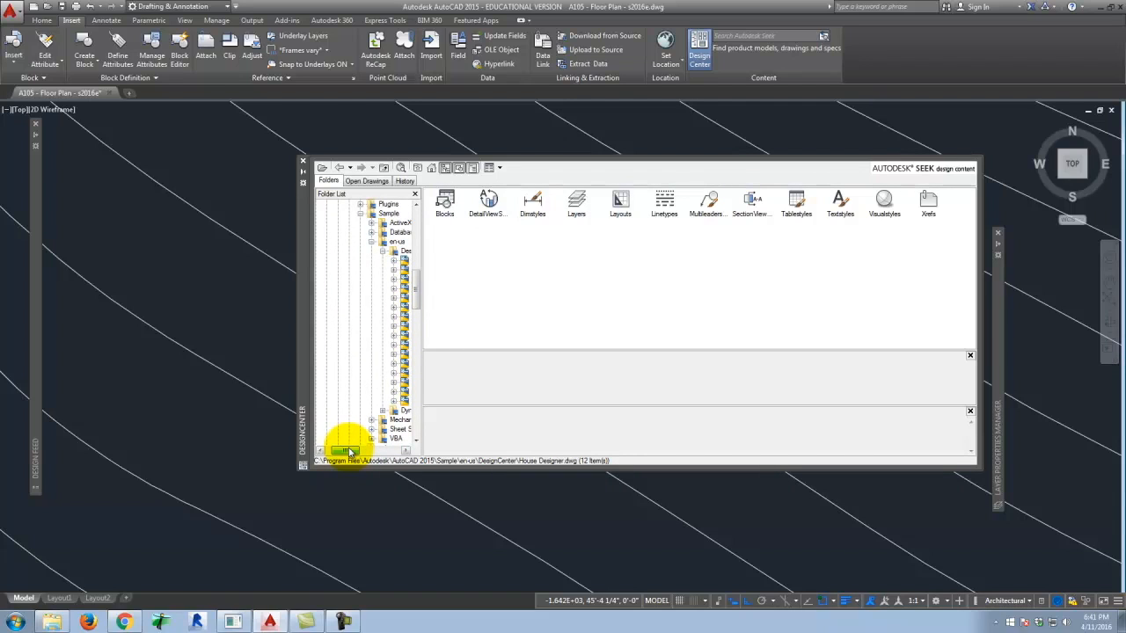
{"action": "left_click_drag", "start_coordinate": [417, 281], "coordinate": [419, 246]}
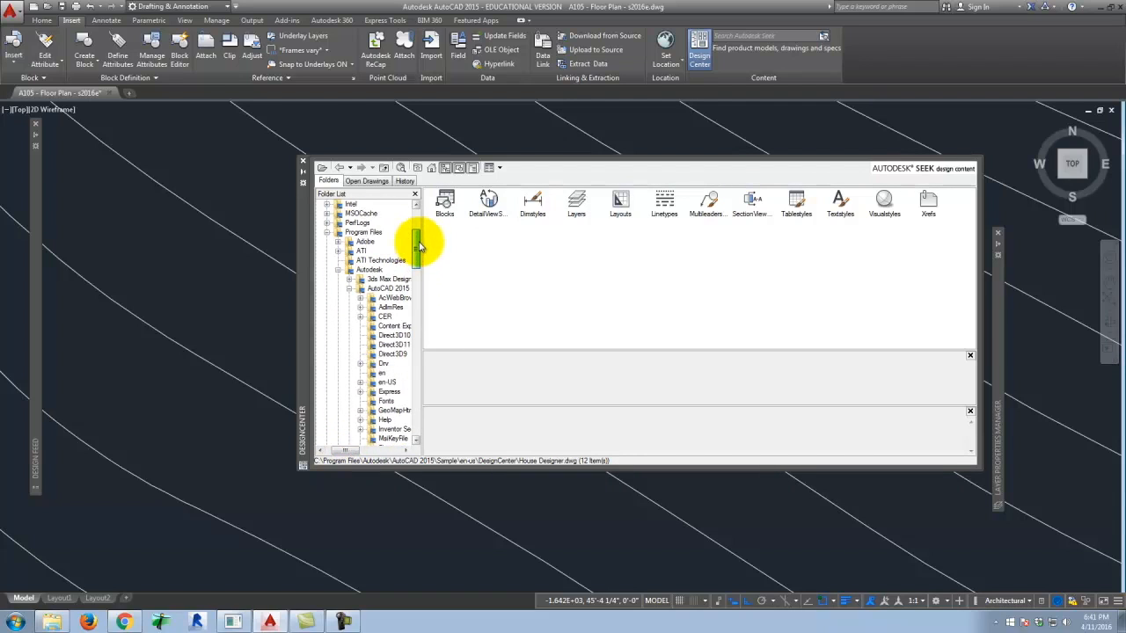
{"action": "left_click", "coordinate": [349, 289]}
{"action": "left_click", "coordinate": [384, 287]}
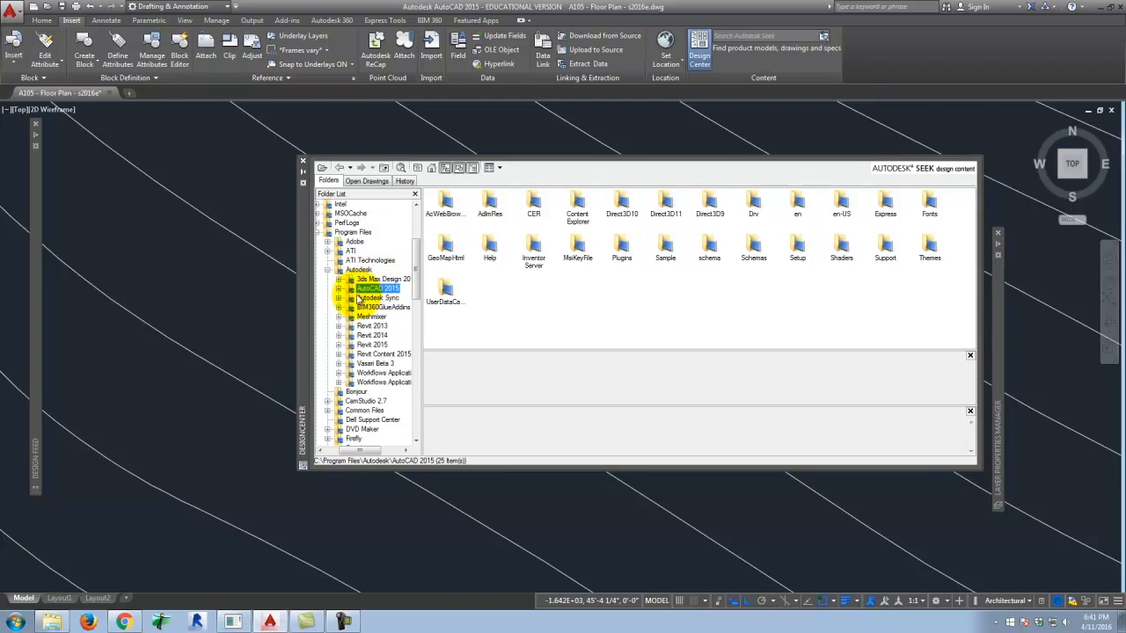
Expand the AutoCAD 2015\Sample\en-us\DesignCenter folder and widen the folder list to show the full drawing names.
{"action": "left_click", "coordinate": [339, 290]}
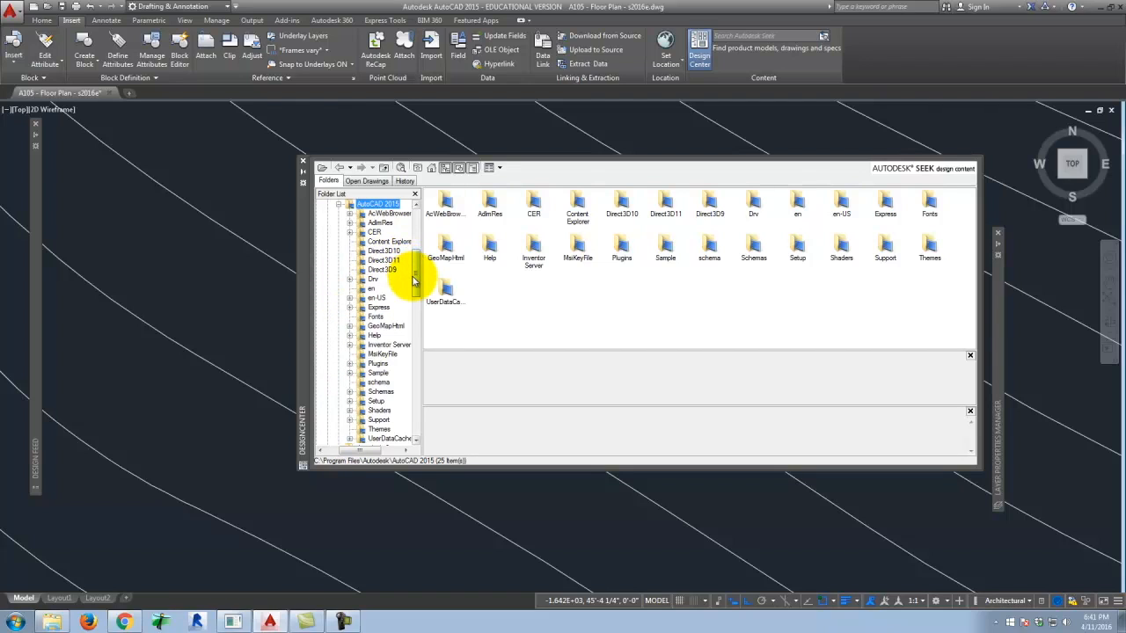
{"action": "left_click_drag", "start_coordinate": [417, 284], "coordinate": [416, 292]}
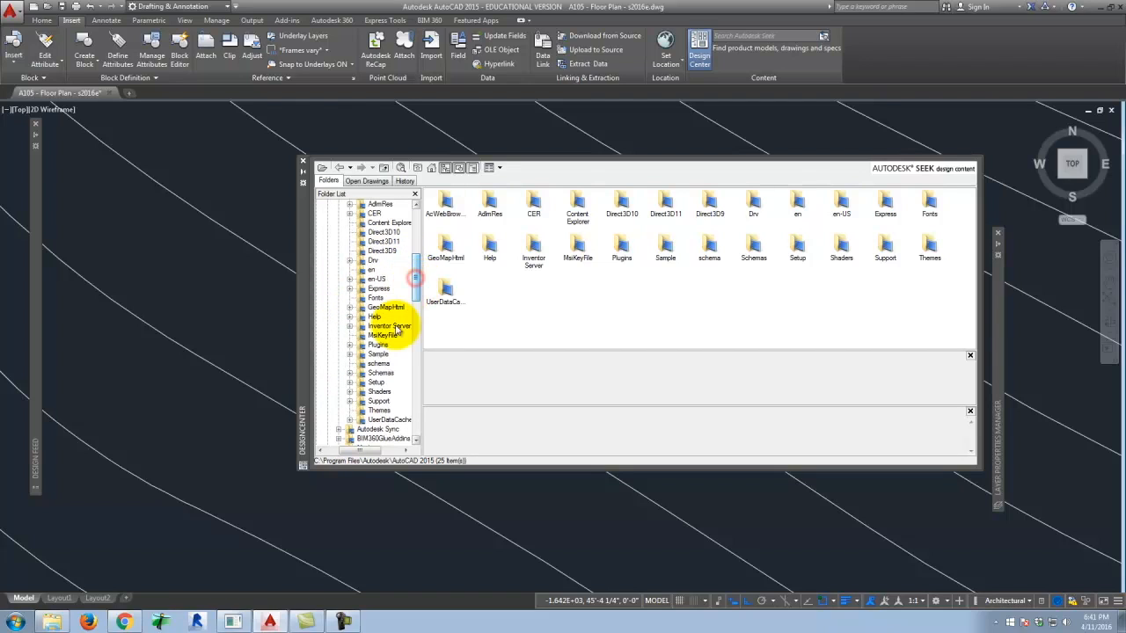
{"action": "left_click", "coordinate": [350, 354]}
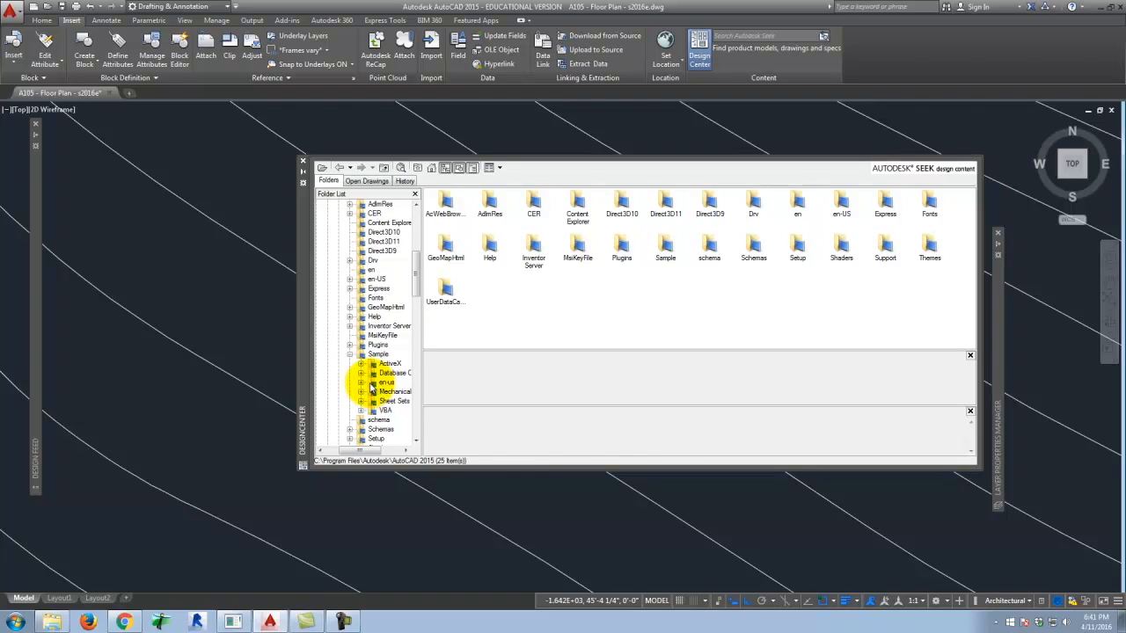
{"action": "left_click", "coordinate": [361, 383]}
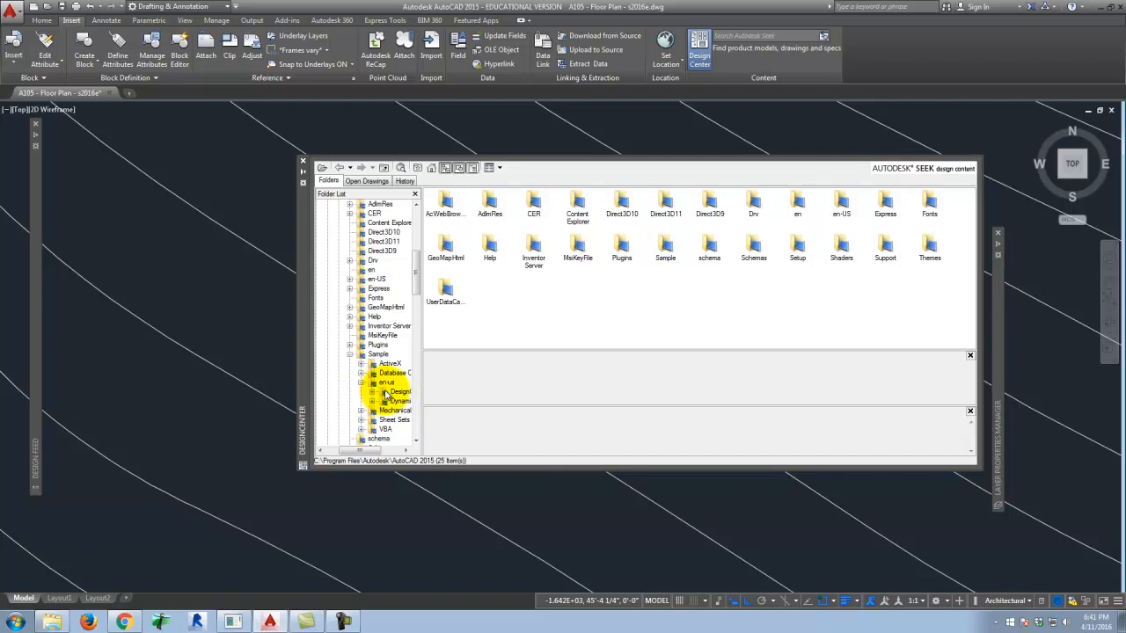
{"action": "left_click", "coordinate": [372, 392]}
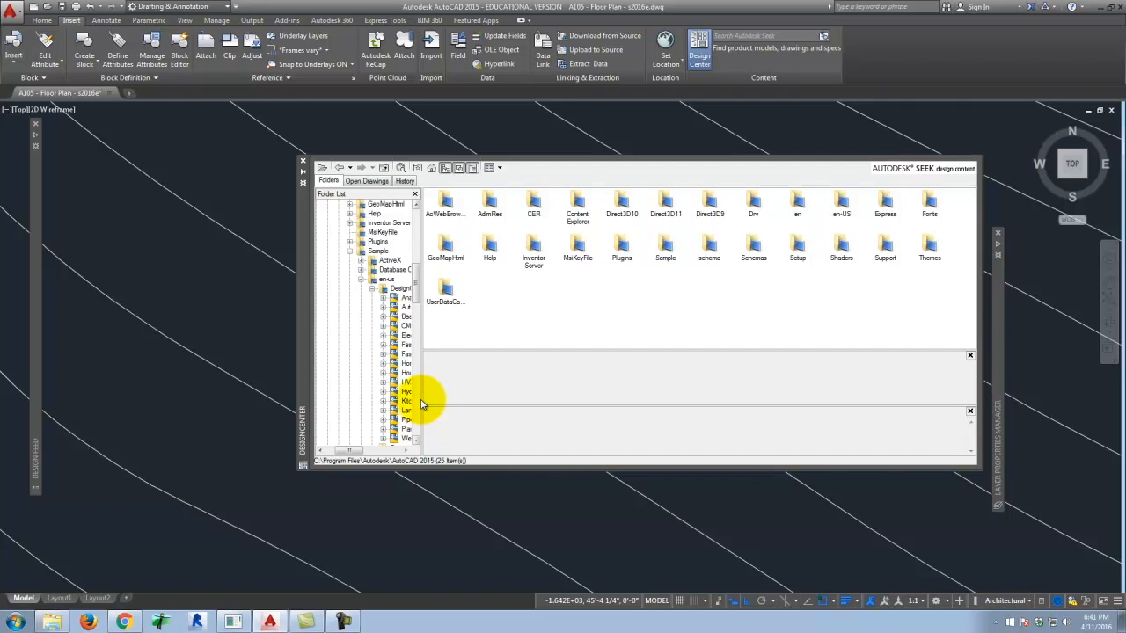
{"action": "left_click_drag", "start_coordinate": [422, 400], "coordinate": [508, 402]}
Display the blocks contained in Kitchens.dwg.
{"action": "left_click", "coordinate": [418, 401]}
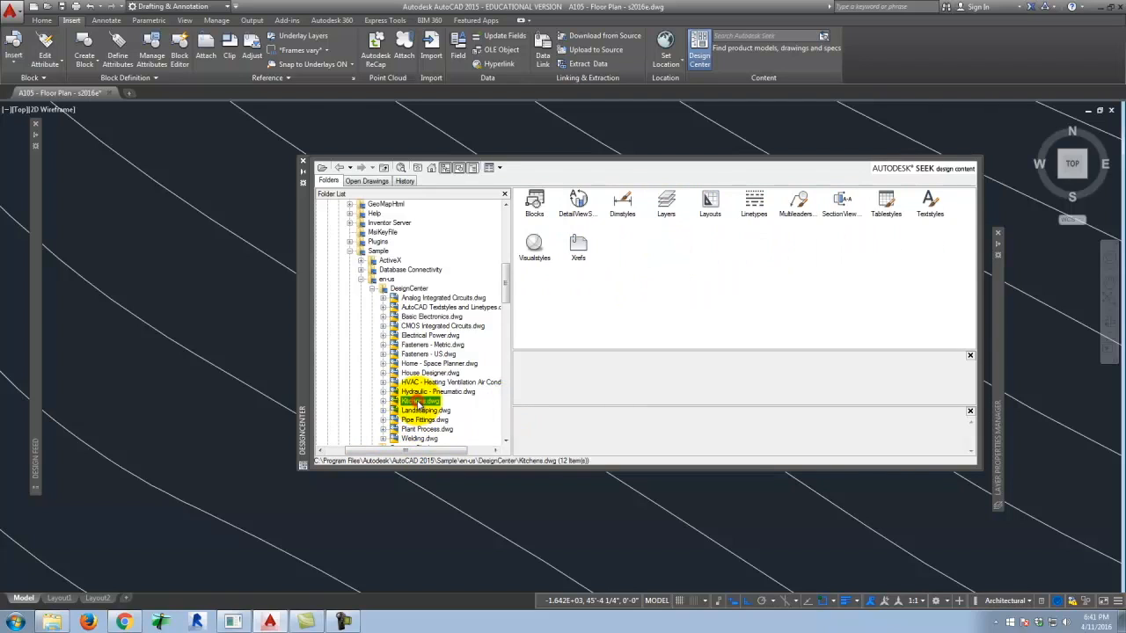
{"action": "left_click", "coordinate": [535, 203]}
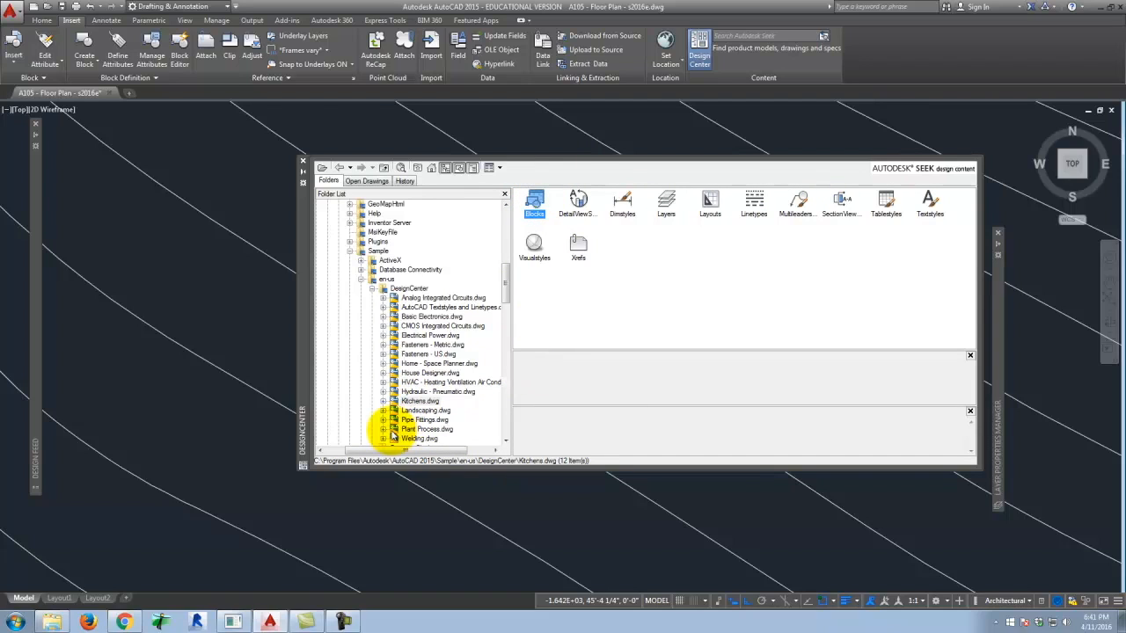
{"action": "left_click", "coordinate": [383, 401]}
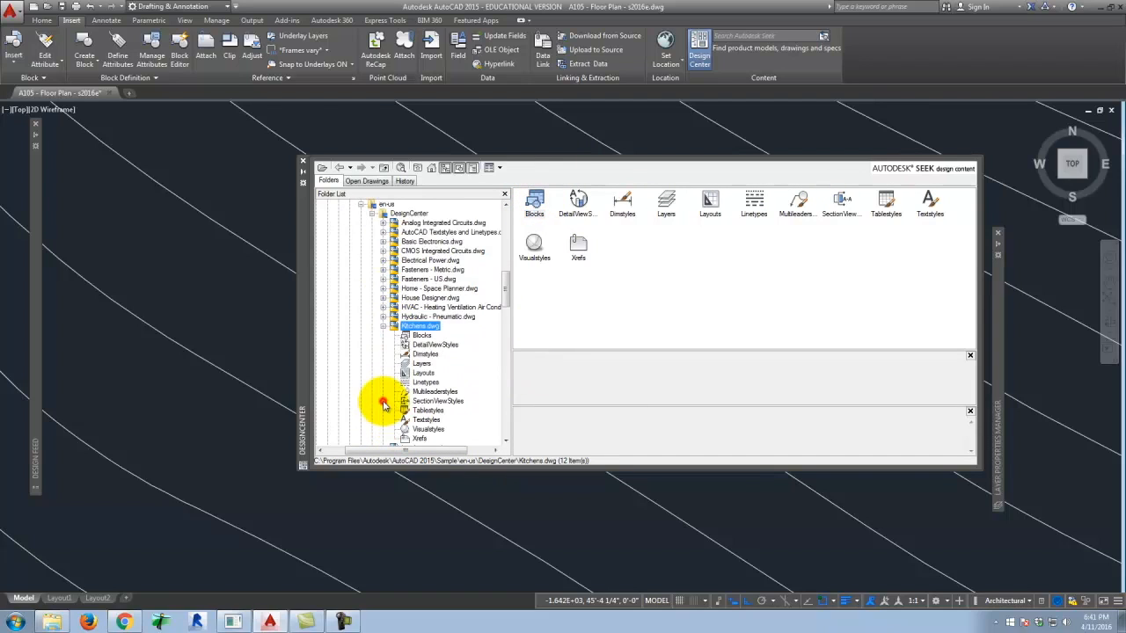
{"action": "left_click", "coordinate": [423, 335]}
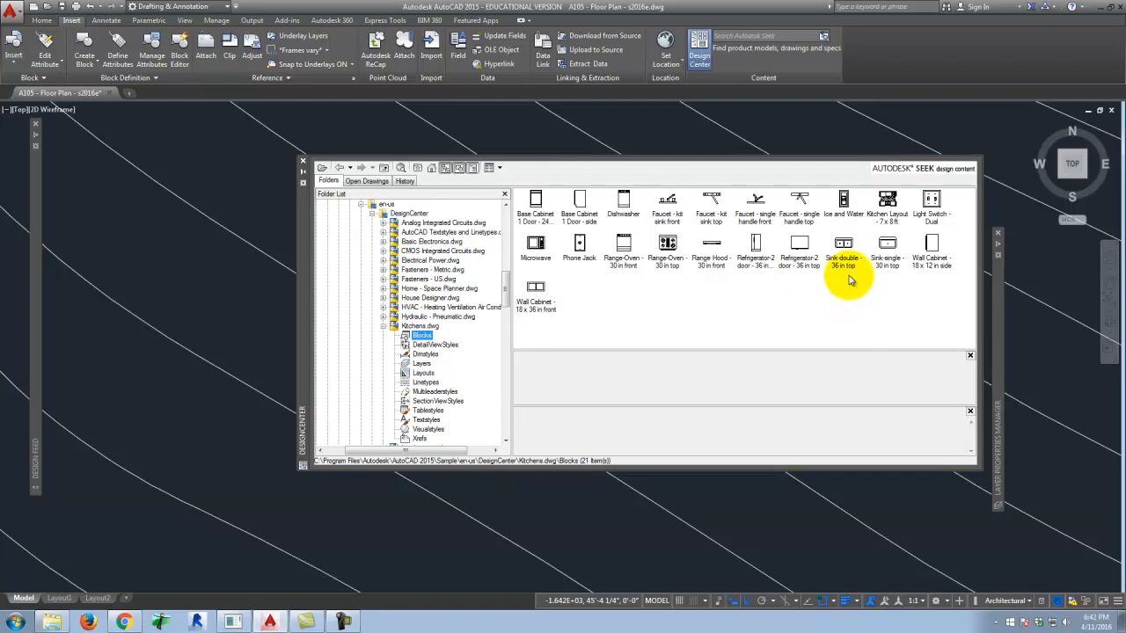
Insert the Refrigerator-2 door - 36 in top block from Kitchens.dwg into the kitchen room, rotated with its doors facing north.
{"action": "left_click", "coordinate": [797, 252]}
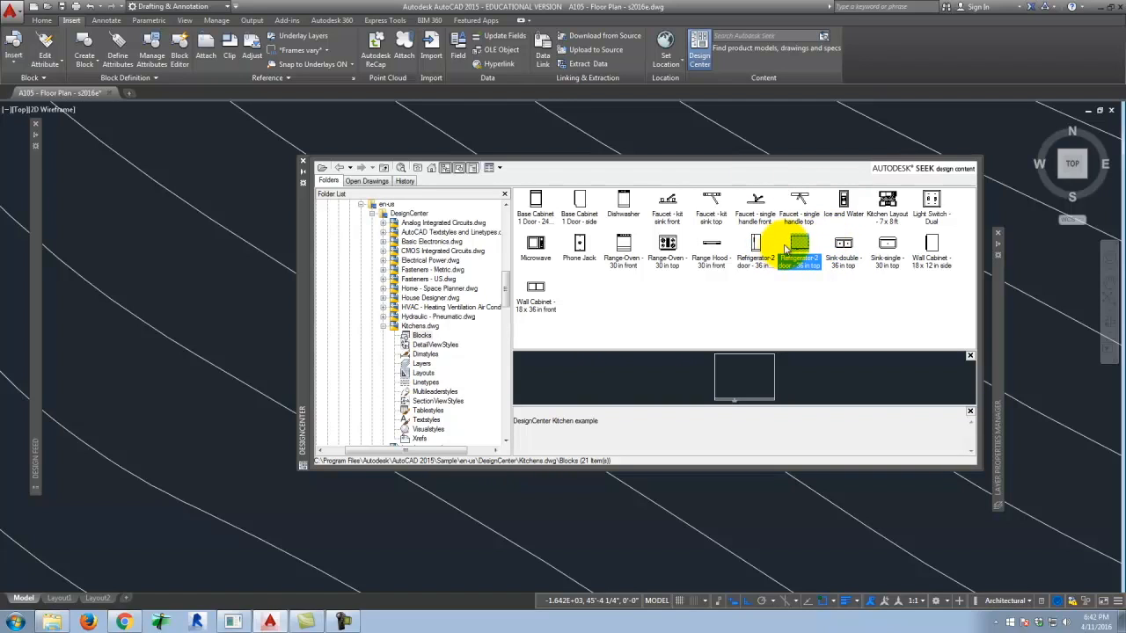
{"action": "double_click", "coordinate": [799, 249]}
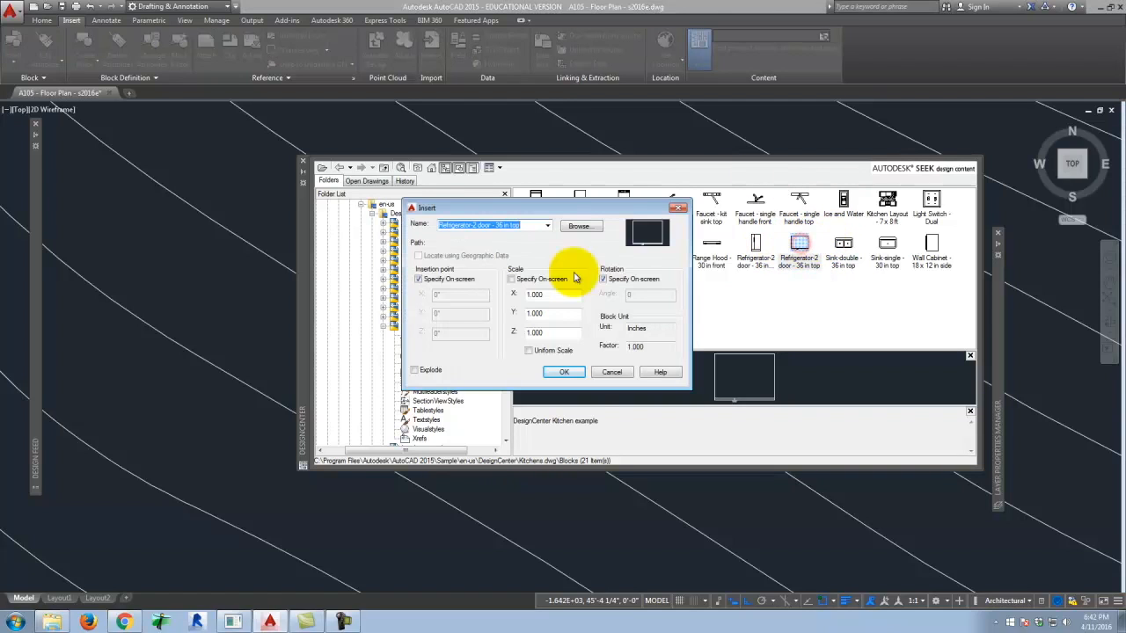
{"action": "left_click", "coordinate": [560, 373]}
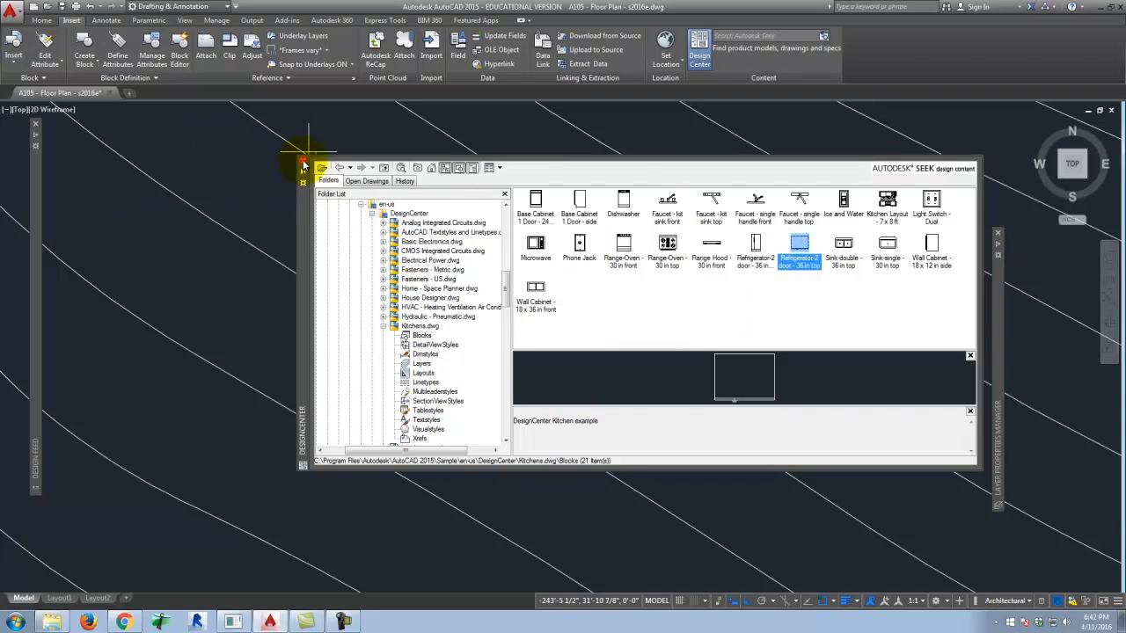
{"action": "scroll", "coordinate": [713, 339], "scroll_direction": "up", "scroll_amount": 5}
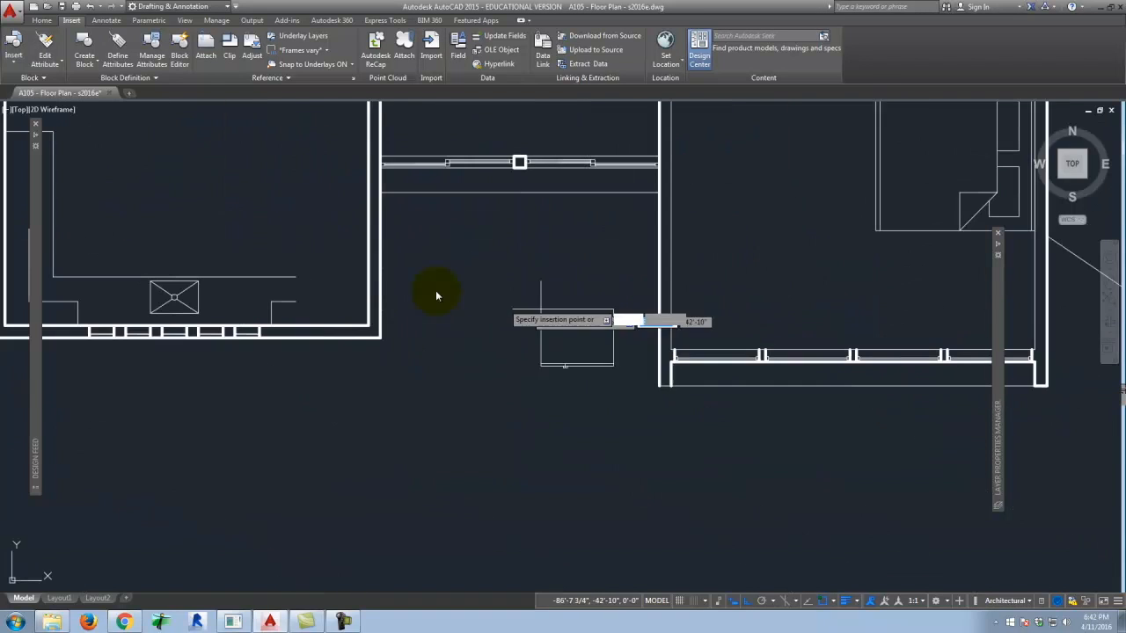
{"action": "left_click", "coordinate": [230, 181]}
{"action": "left_click", "coordinate": [71, 91]}
{"action": "scroll", "coordinate": [564, 231], "scroll_direction": "down", "scroll_amount": 4}
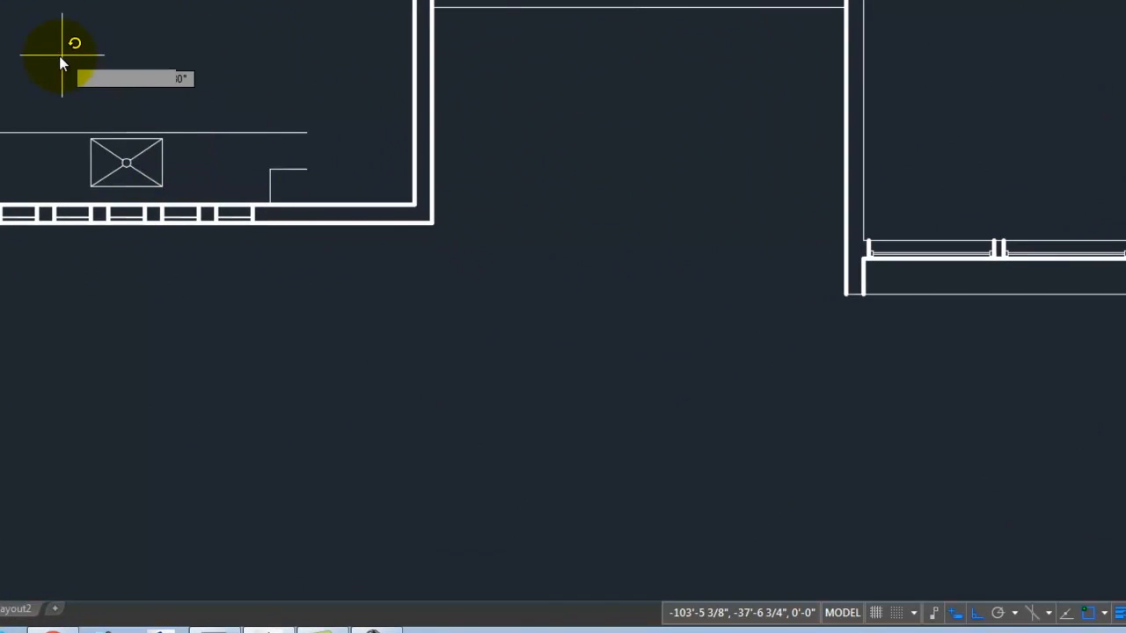
{"action": "scroll", "coordinate": [496, 149], "scroll_direction": "up", "scroll_amount": 4}
{"action": "left_click", "coordinate": [656, 148]}
Move the refrigerator block by its southeast corner to the inner southeast corner of the kitchen walls.
{"action": "left_click", "coordinate": [521, 54]}
{"action": "type", "text": "m"}
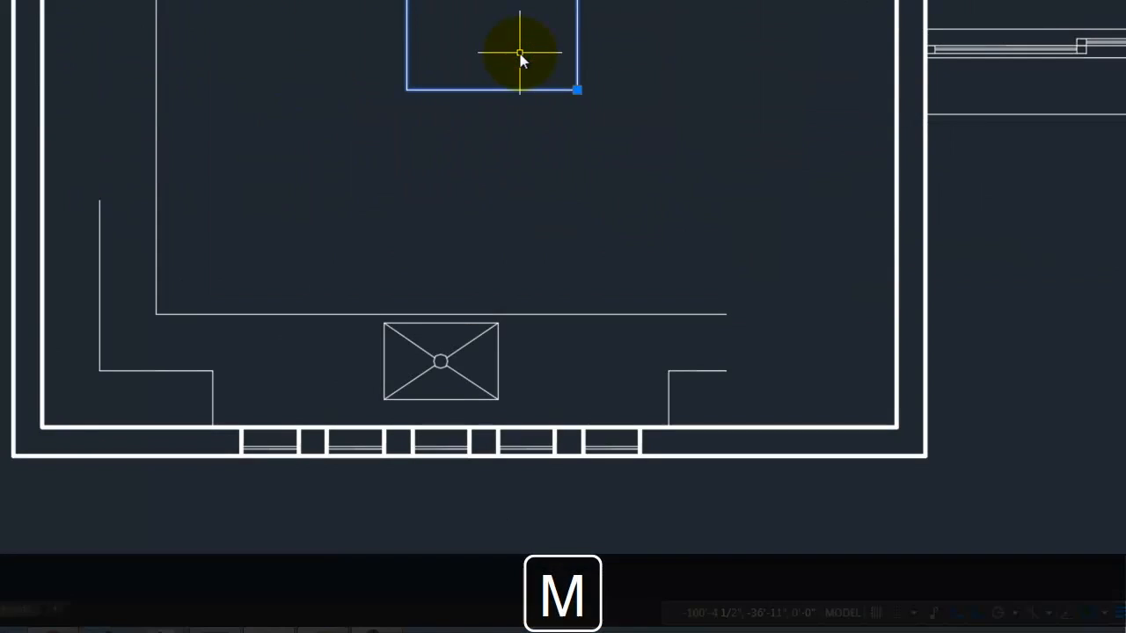
{"action": "type", "text": "o"}
{"action": "key", "text": "BackSpace"}
{"action": "type", "text": "ove"}
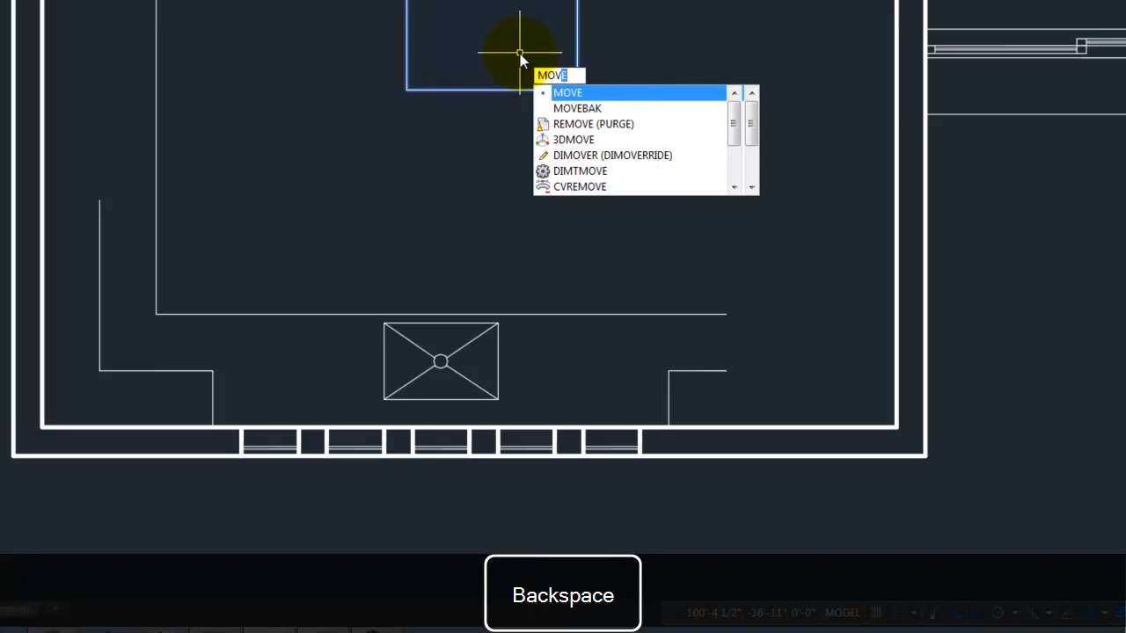
{"action": "key", "text": "Return"}
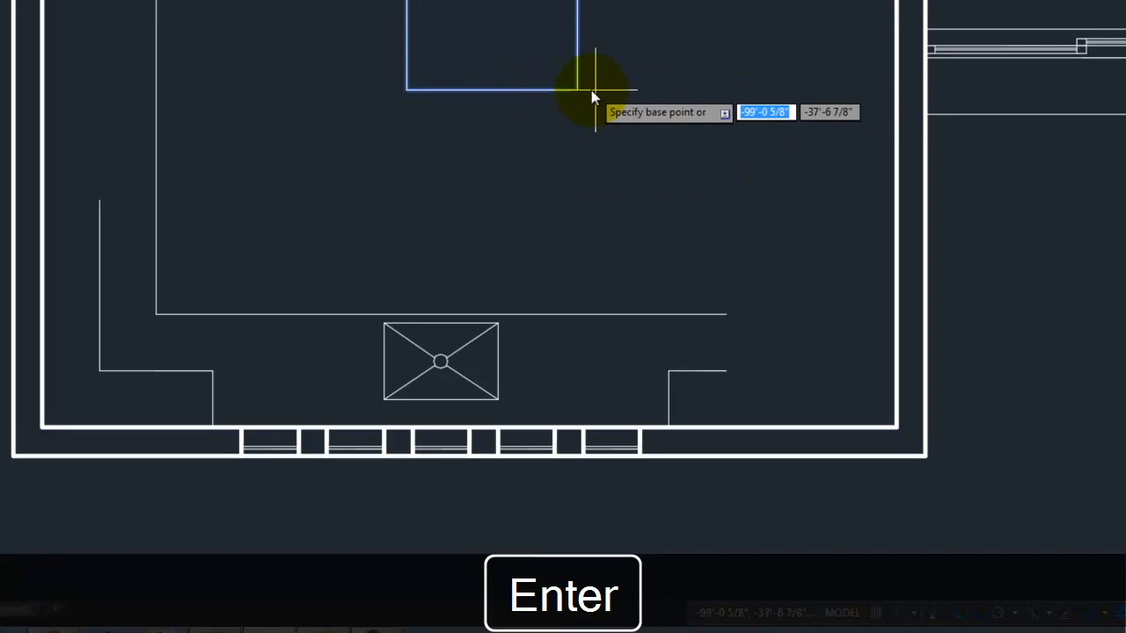
{"action": "left_click", "coordinate": [577, 90]}
{"action": "left_click", "coordinate": [897, 426]}
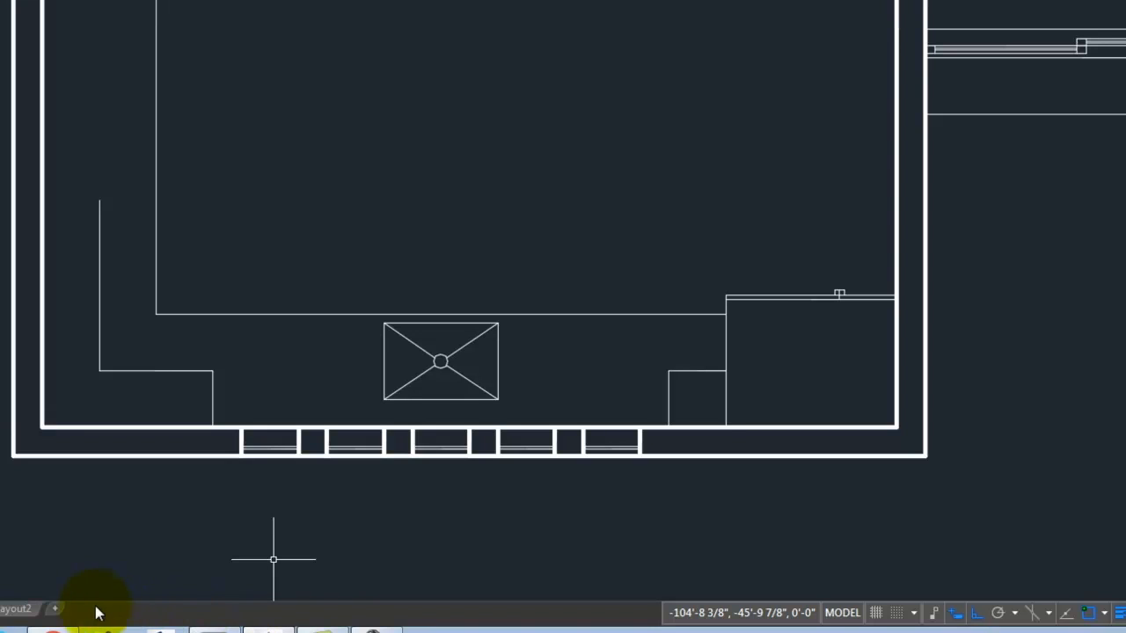
{"action": "left_click", "coordinate": [53, 629]}
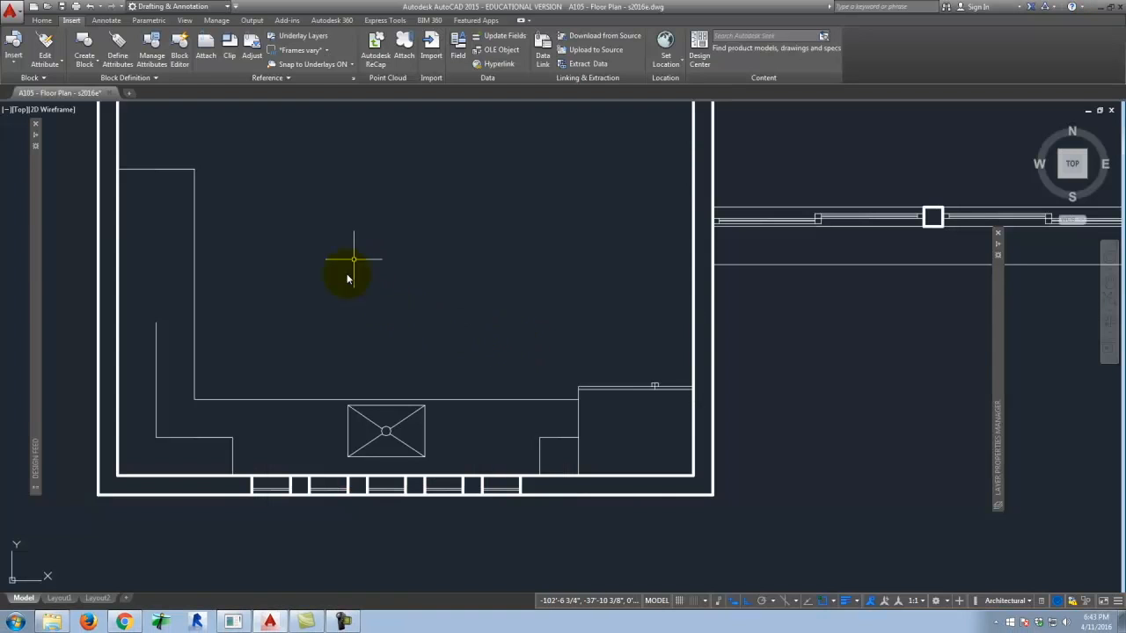
{"action": "scroll", "coordinate": [307, 466], "scroll_direction": "down", "scroll_amount": 5}
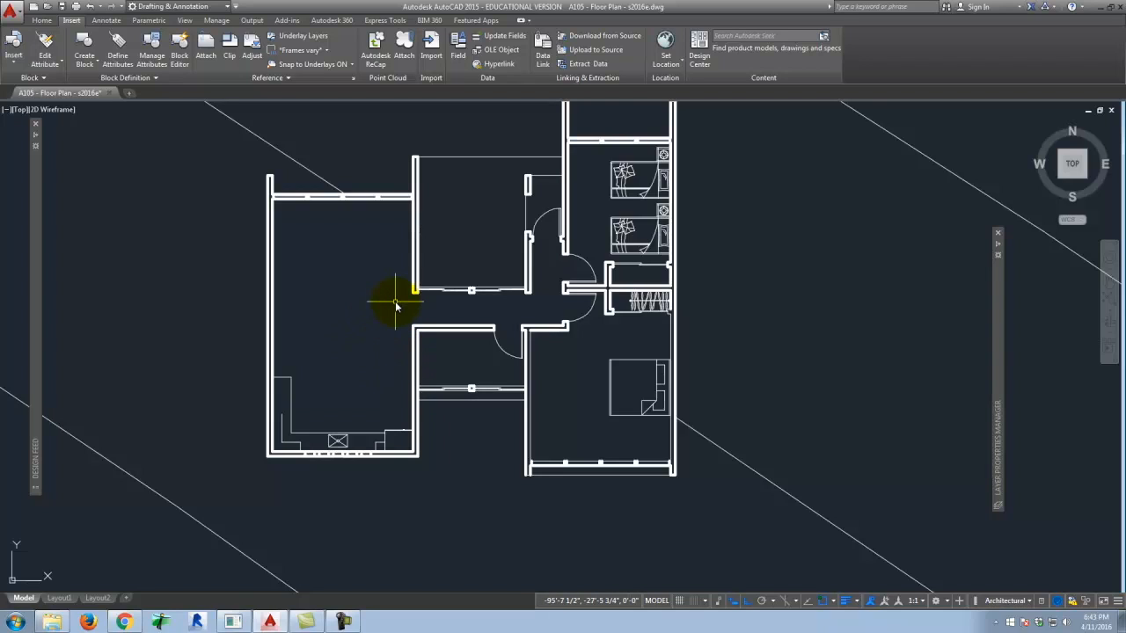
{"action": "scroll", "coordinate": [384, 402], "scroll_direction": "down", "scroll_amount": 2}
{"action": "scroll", "coordinate": [348, 348], "scroll_direction": "up", "scroll_amount": 2}
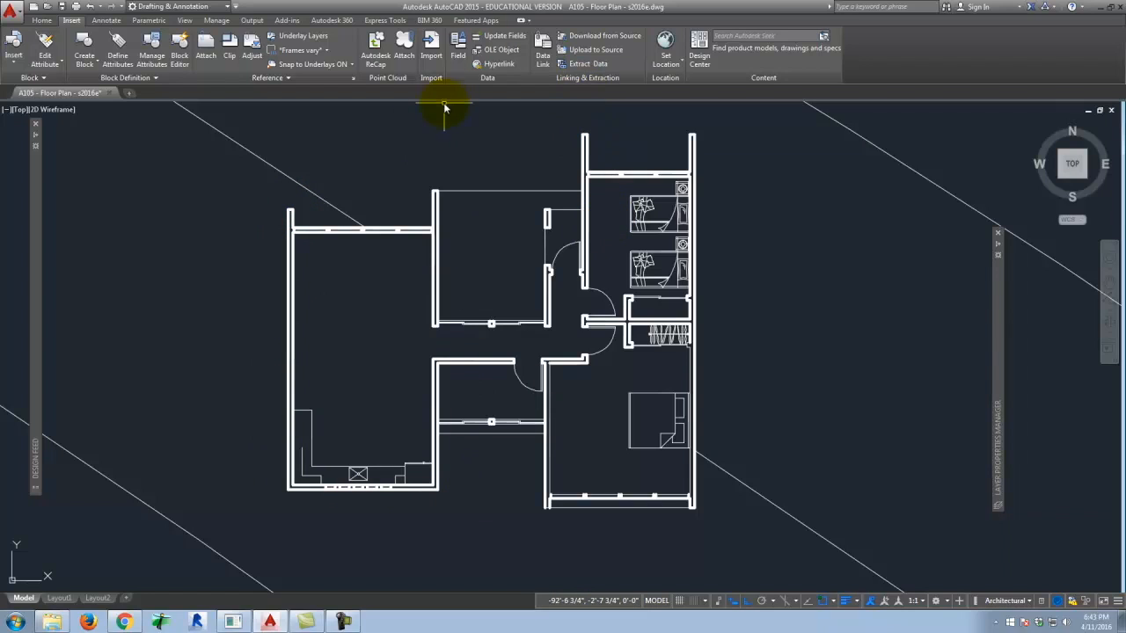
Start a Hatch with the SOLID pattern and fill the west exterior wall, including its southwest corner.
{"action": "left_click", "coordinate": [38, 21]}
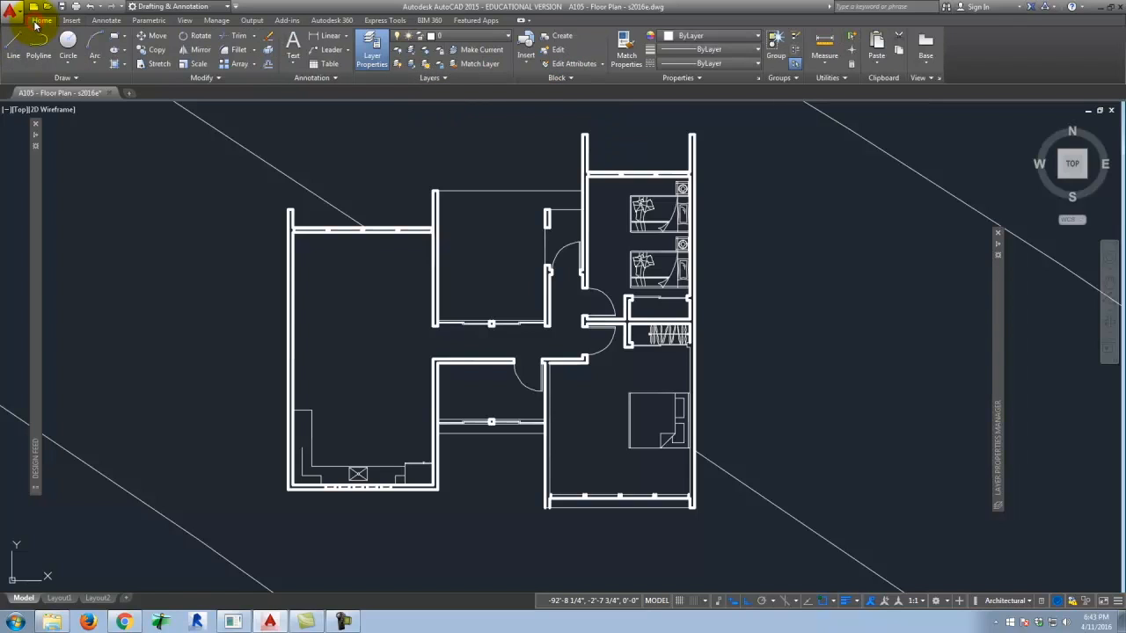
{"action": "left_click", "coordinate": [115, 66]}
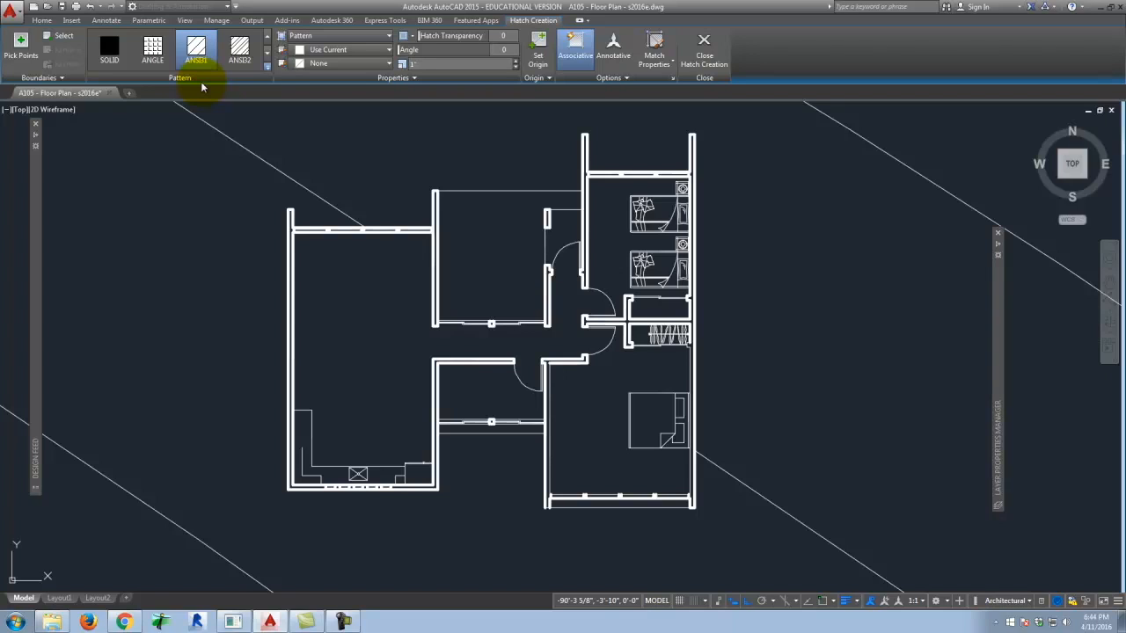
{"action": "left_click", "coordinate": [109, 49]}
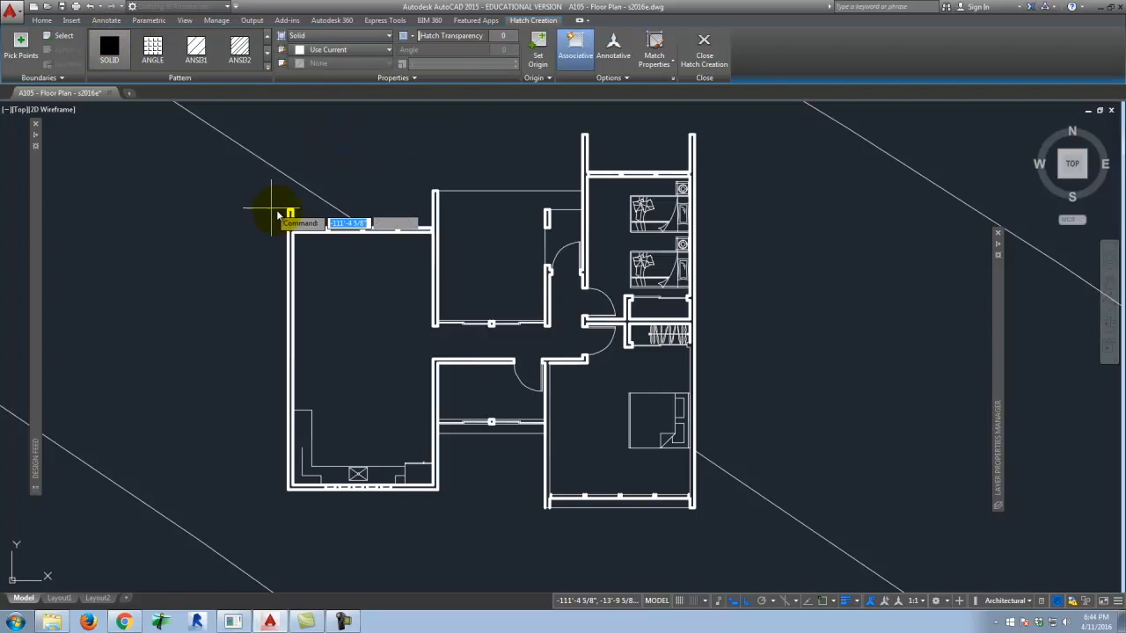
{"action": "scroll", "coordinate": [278, 324], "scroll_direction": "up", "scroll_amount": 2}
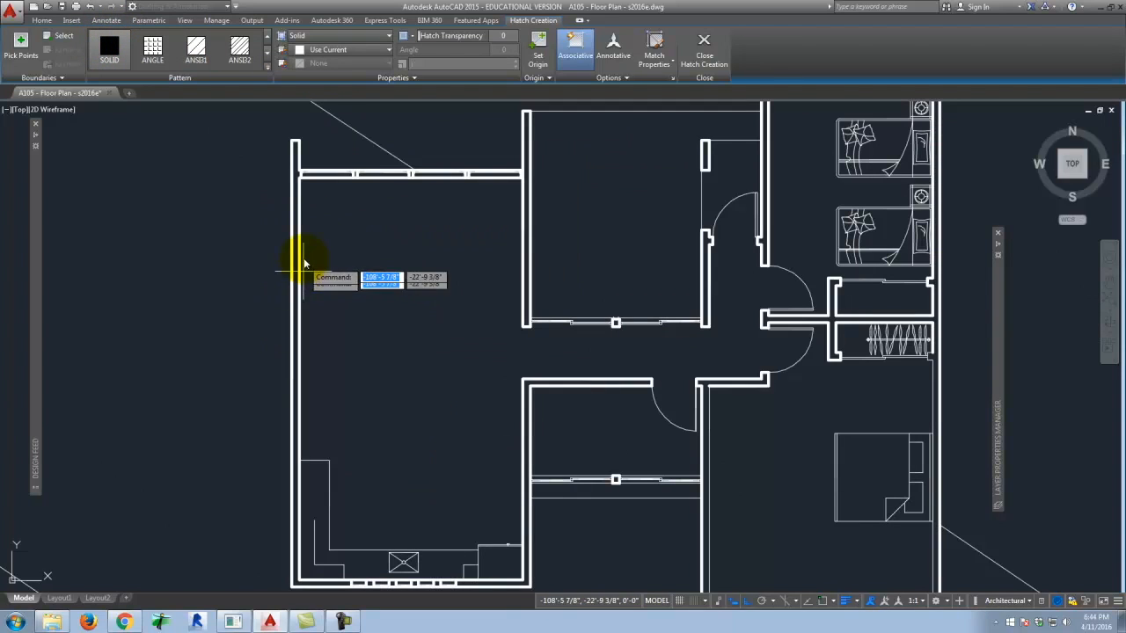
{"action": "scroll", "coordinate": [328, 227], "scroll_direction": "down", "scroll_amount": 2}
{"action": "scroll", "coordinate": [300, 405], "scroll_direction": "up", "scroll_amount": 2}
{"action": "scroll", "coordinate": [314, 382], "scroll_direction": "down", "scroll_amount": 2}
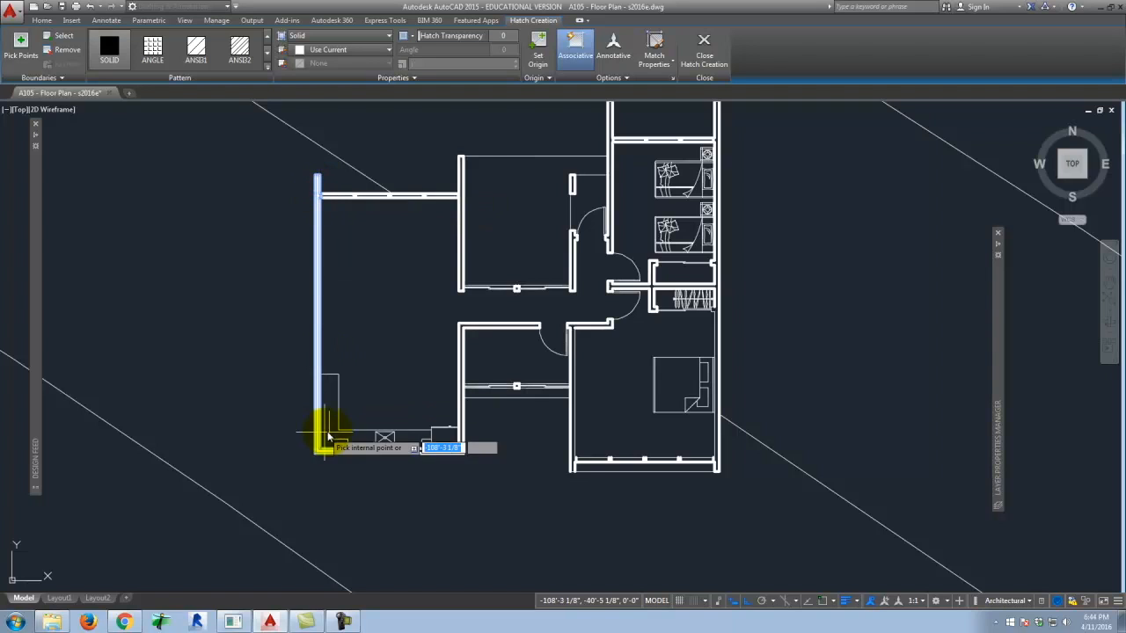
Add the kitchen's east wall, the entry walls, the closet walls and the east exterior wall to the solid hatch.
{"action": "scroll", "coordinate": [475, 458], "scroll_direction": "up", "scroll_amount": 4}
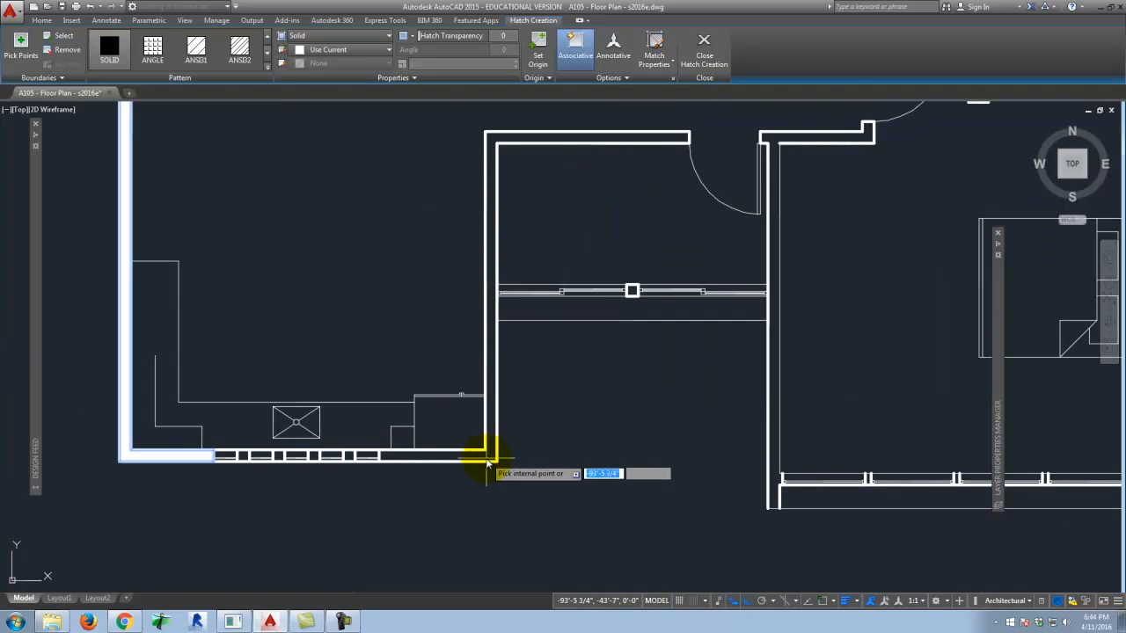
{"action": "scroll", "coordinate": [404, 459], "scroll_direction": "down", "scroll_amount": 4}
{"action": "scroll", "coordinate": [528, 330], "scroll_direction": "up", "scroll_amount": 6}
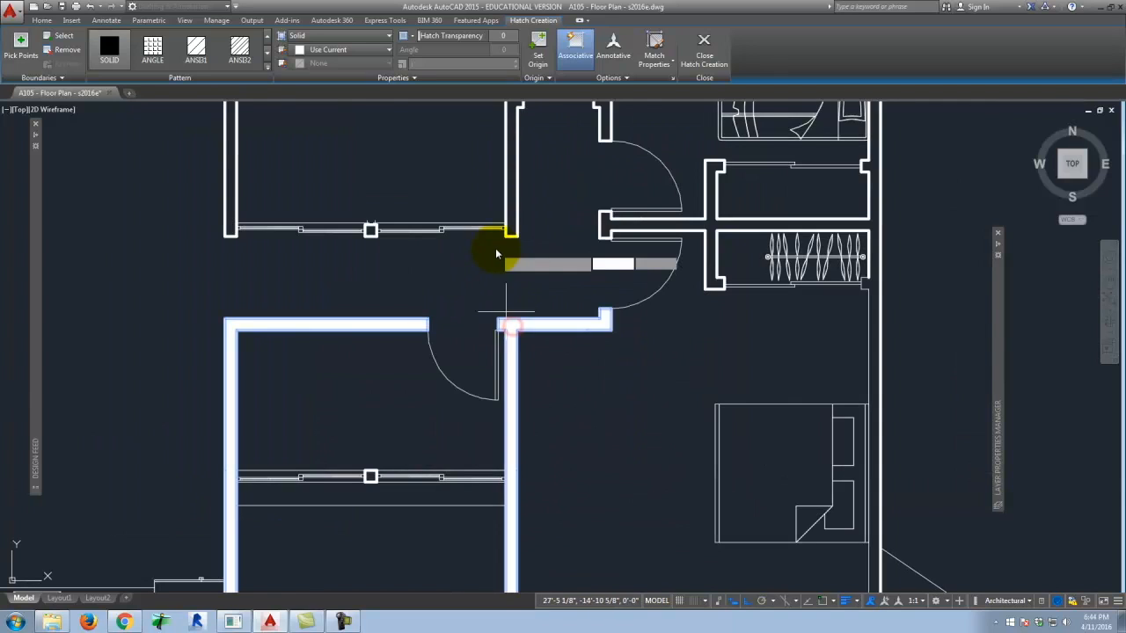
{"action": "scroll", "coordinate": [495, 248], "scroll_direction": "down", "scroll_amount": 5}
{"action": "scroll", "coordinate": [523, 342], "scroll_direction": "up", "scroll_amount": 6}
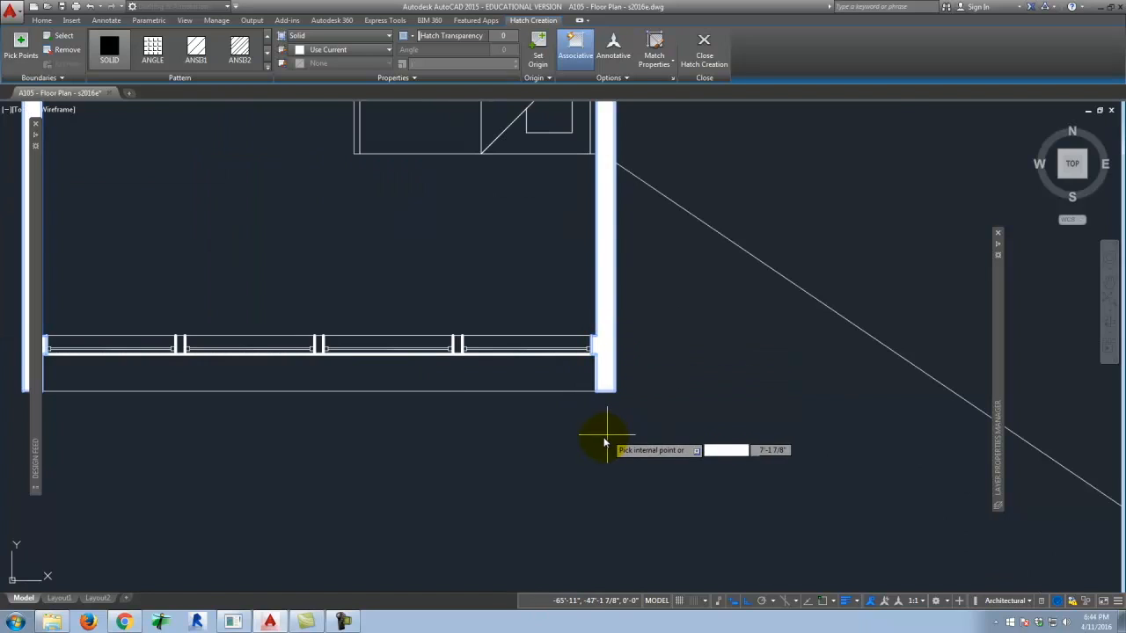
Fill the north bedroom's west wall, the detached short wall, the wall beside the north door and the courtyard's west wall.
{"action": "scroll", "coordinate": [603, 440], "scroll_direction": "down", "scroll_amount": 5}
{"action": "scroll", "coordinate": [563, 237], "scroll_direction": "up", "scroll_amount": 4}
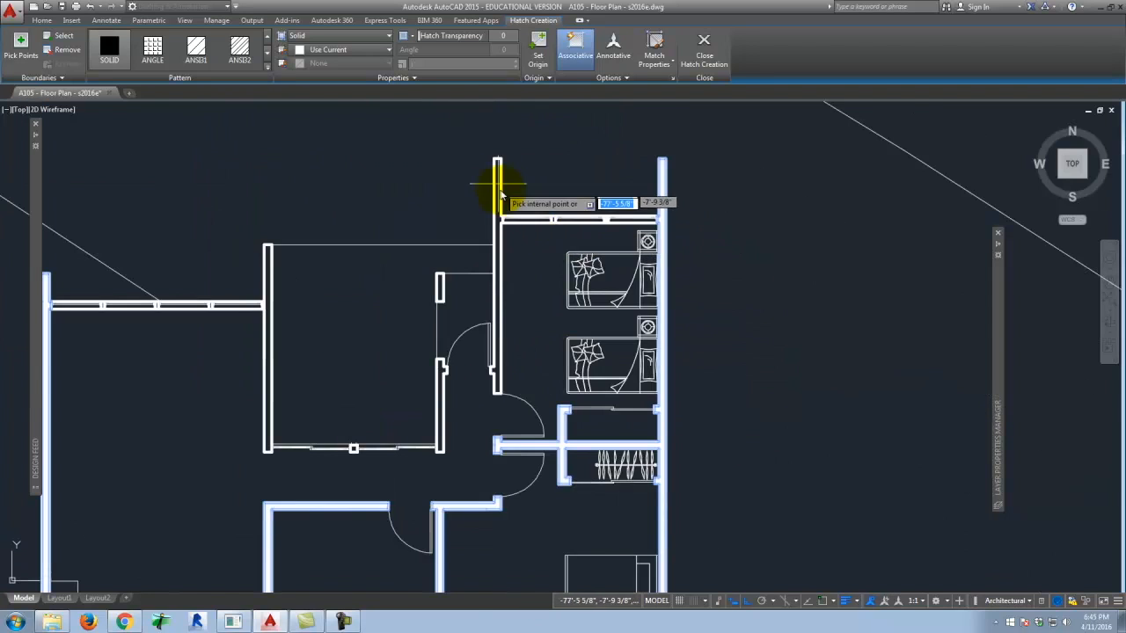
{"action": "scroll", "coordinate": [495, 199], "scroll_direction": "up", "scroll_amount": 4}
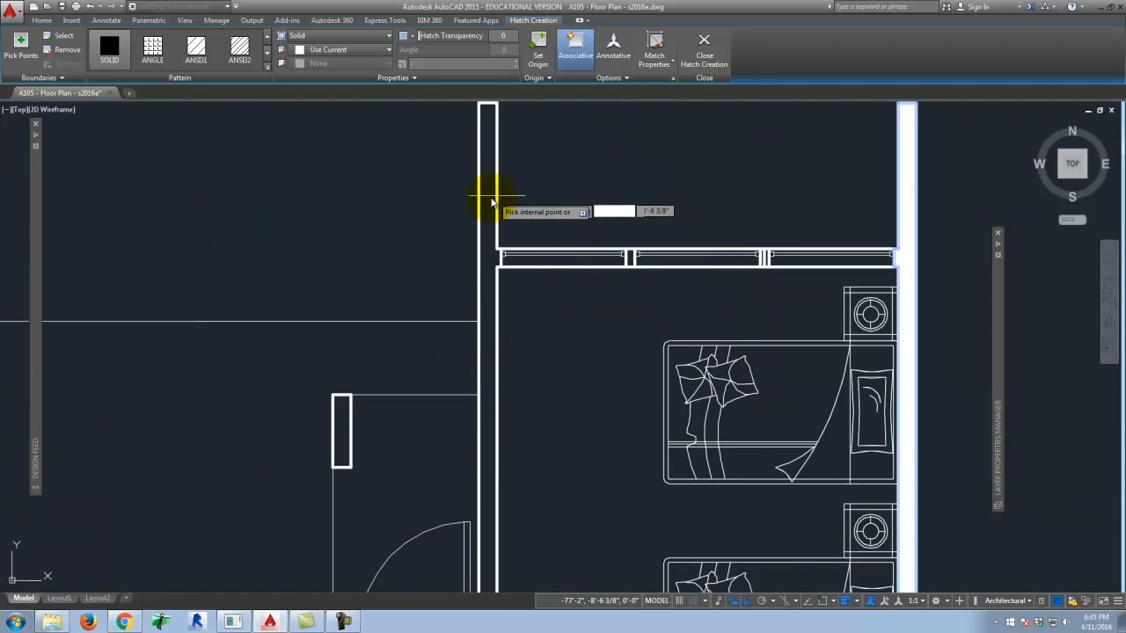
{"action": "left_click", "coordinate": [342, 427]}
{"action": "scroll", "coordinate": [458, 186], "scroll_direction": "down", "scroll_amount": 3}
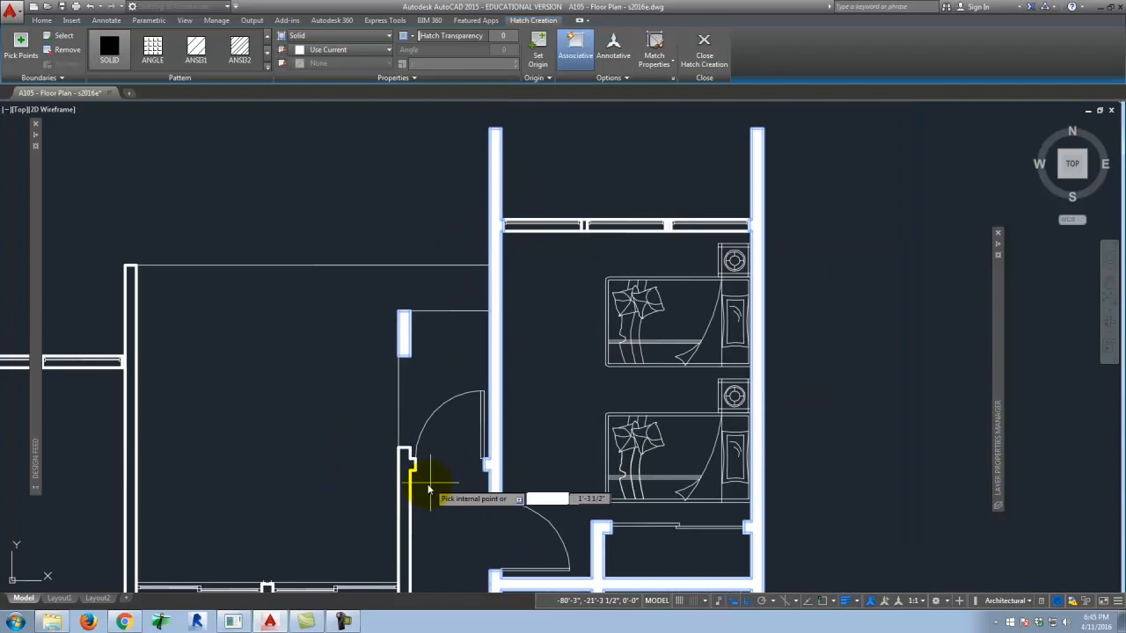
{"action": "left_click", "coordinate": [403, 483]}
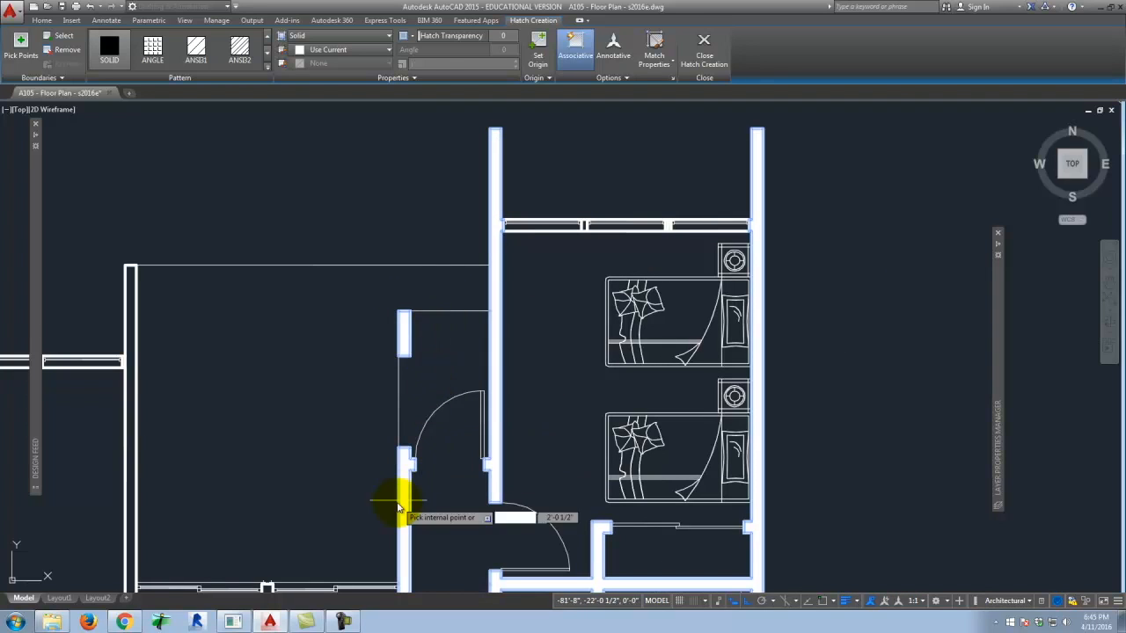
{"action": "scroll", "coordinate": [460, 232], "scroll_direction": "down", "scroll_amount": 2}
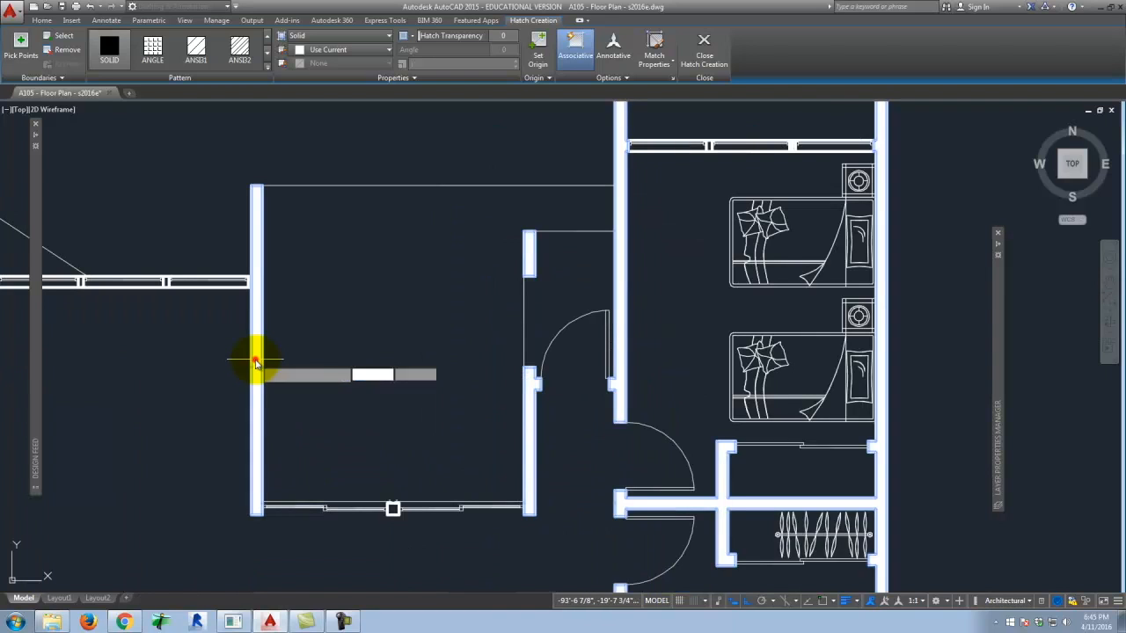
Fill the end jambs and the three piers between the windows in the large west room's north wall.
{"action": "scroll", "coordinate": [196, 300], "scroll_direction": "up", "scroll_amount": 4}
{"action": "scroll", "coordinate": [198, 300], "scroll_direction": "up", "scroll_amount": 3}
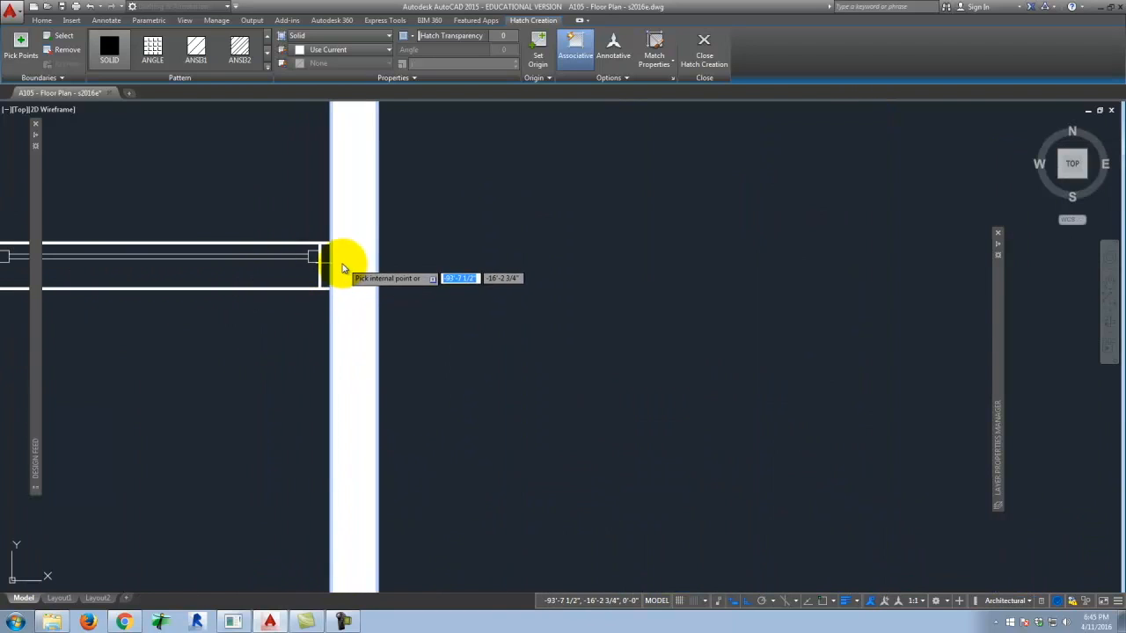
{"action": "scroll", "coordinate": [378, 263], "scroll_direction": "down", "scroll_amount": 3}
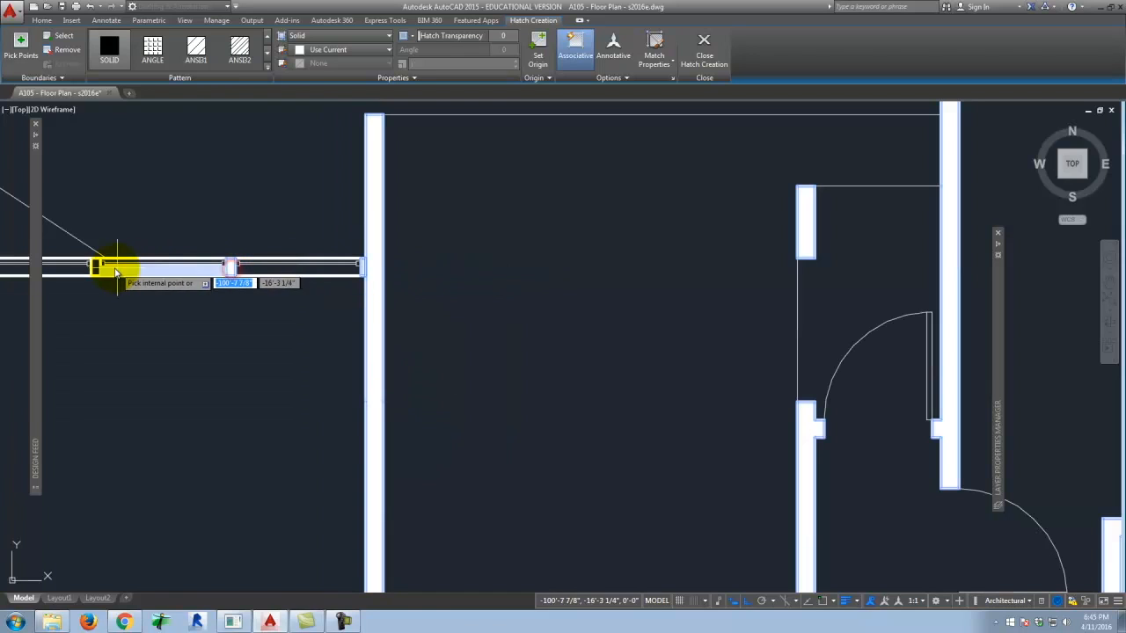
{"action": "scroll", "coordinate": [334, 259], "scroll_direction": "down", "scroll_amount": 5}
{"action": "scroll", "coordinate": [326, 257], "scroll_direction": "up", "scroll_amount": 5}
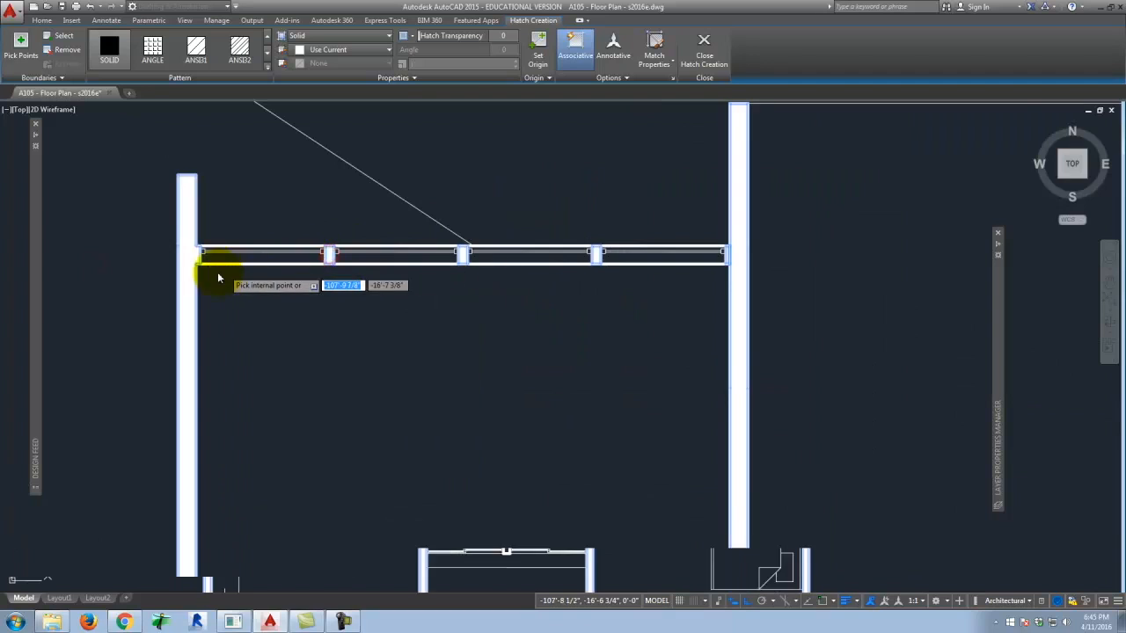
Fill the piers between the windows in the north bedroom's wall, including both halves of the split pier.
{"action": "scroll", "coordinate": [352, 251], "scroll_direction": "down", "scroll_amount": 6}
{"action": "scroll", "coordinate": [384, 249], "scroll_direction": "up", "scroll_amount": 3}
{"action": "scroll", "coordinate": [385, 249], "scroll_direction": "up", "scroll_amount": 2}
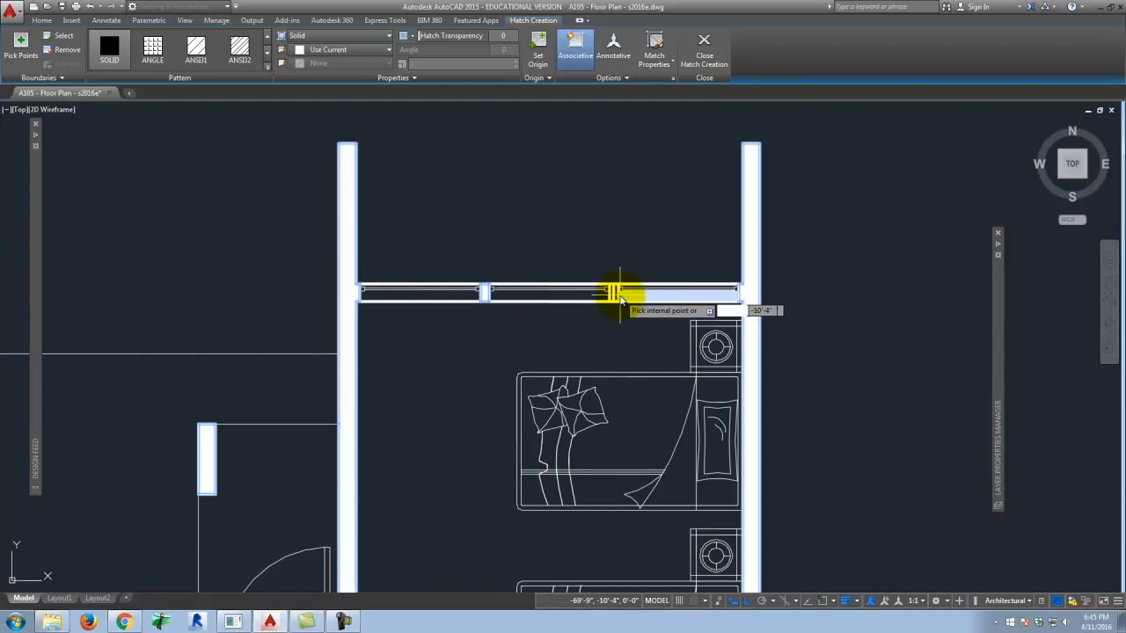
{"action": "scroll", "coordinate": [616, 291], "scroll_direction": "up", "scroll_amount": 5}
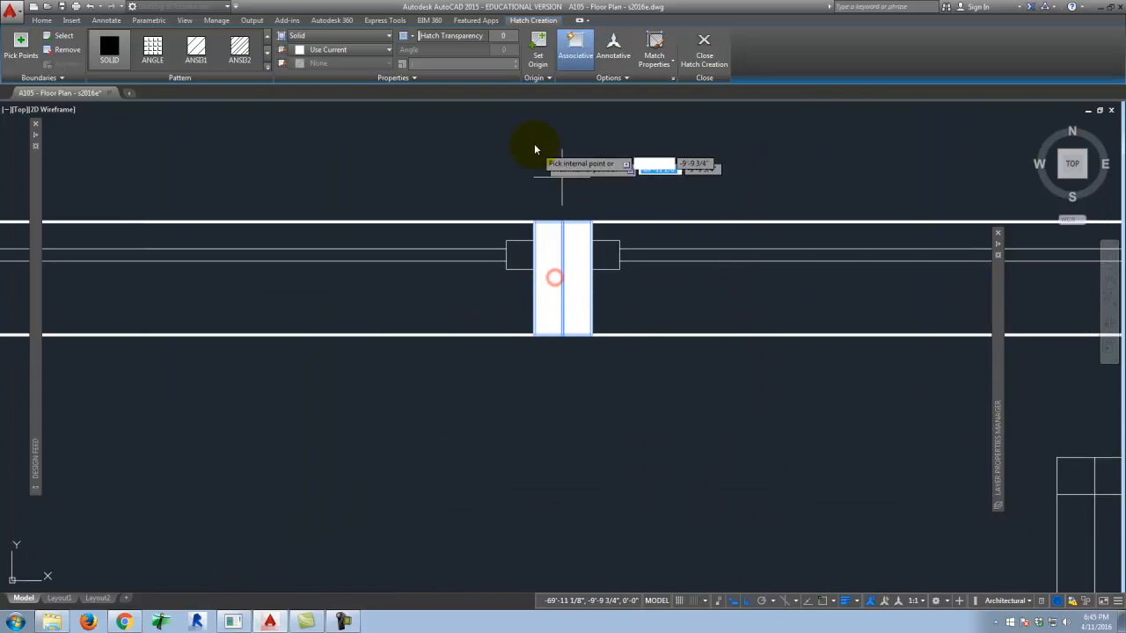
{"action": "scroll", "coordinate": [528, 149], "scroll_direction": "down", "scroll_amount": 6}
{"action": "scroll", "coordinate": [605, 162], "scroll_direction": "up", "scroll_amount": 3}
{"action": "scroll", "coordinate": [572, 316], "scroll_direction": "down", "scroll_amount": 5}
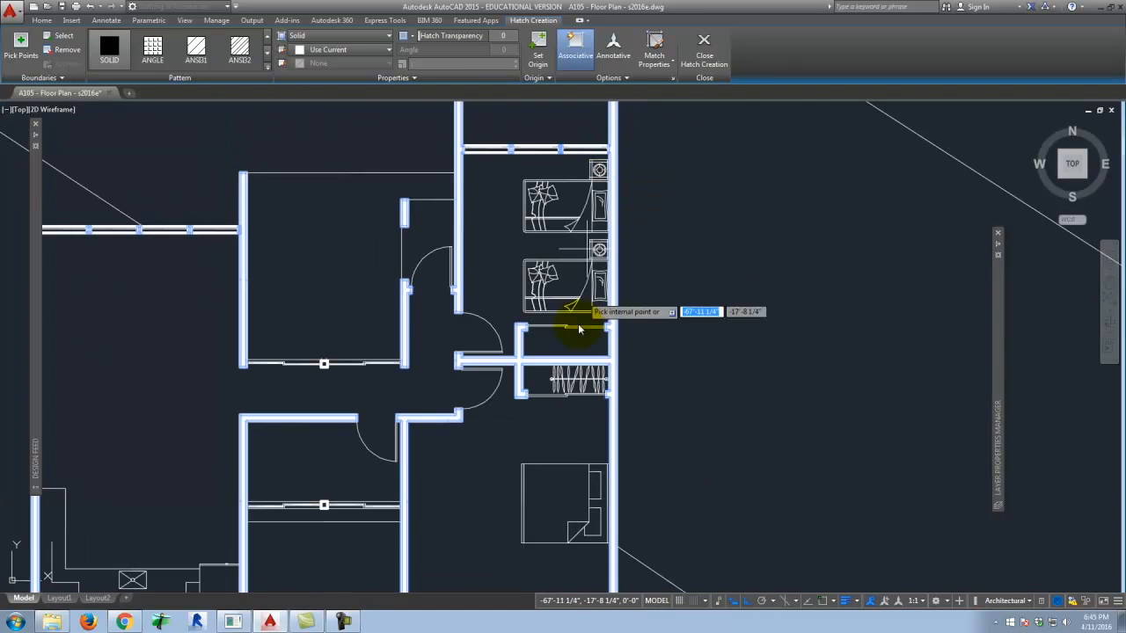
Fill the three piers between the windows in the south bedroom's south wall.
{"action": "scroll", "coordinate": [510, 397], "scroll_direction": "up", "scroll_amount": 4}
{"action": "scroll", "coordinate": [507, 255], "scroll_direction": "down", "scroll_amount": 2}
{"action": "scroll", "coordinate": [516, 478], "scroll_direction": "down", "scroll_amount": 3}
{"action": "scroll", "coordinate": [510, 540], "scroll_direction": "up", "scroll_amount": 5}
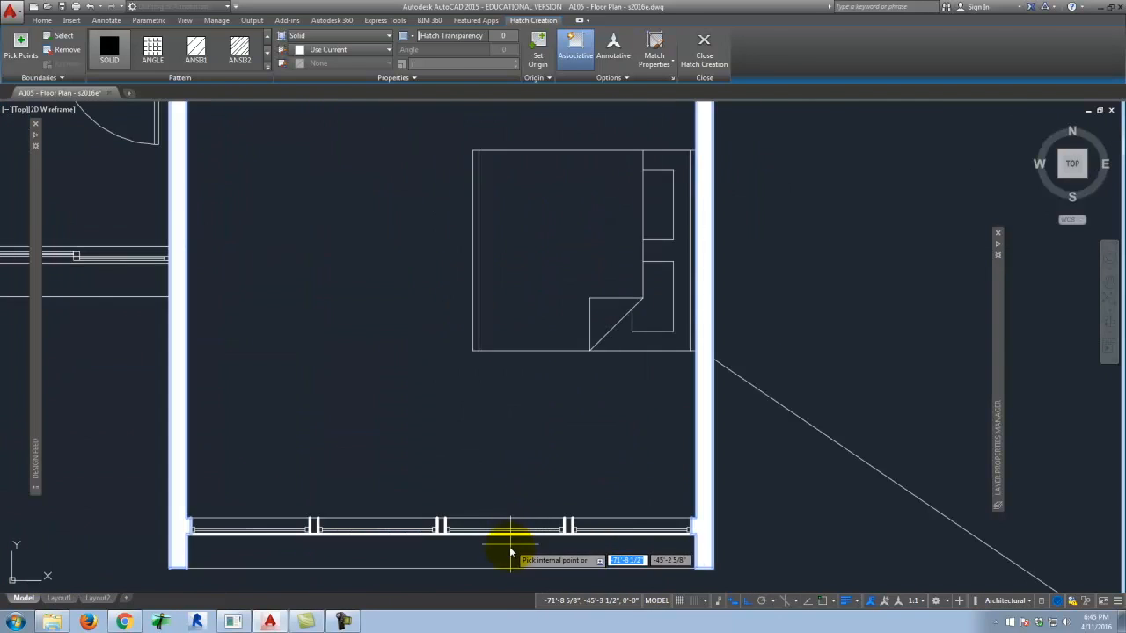
{"action": "scroll", "coordinate": [578, 523], "scroll_direction": "up", "scroll_amount": 3}
{"action": "left_click", "coordinate": [599, 520]}
{"action": "left_click", "coordinate": [397, 517]}
{"action": "left_click", "coordinate": [191, 512]}
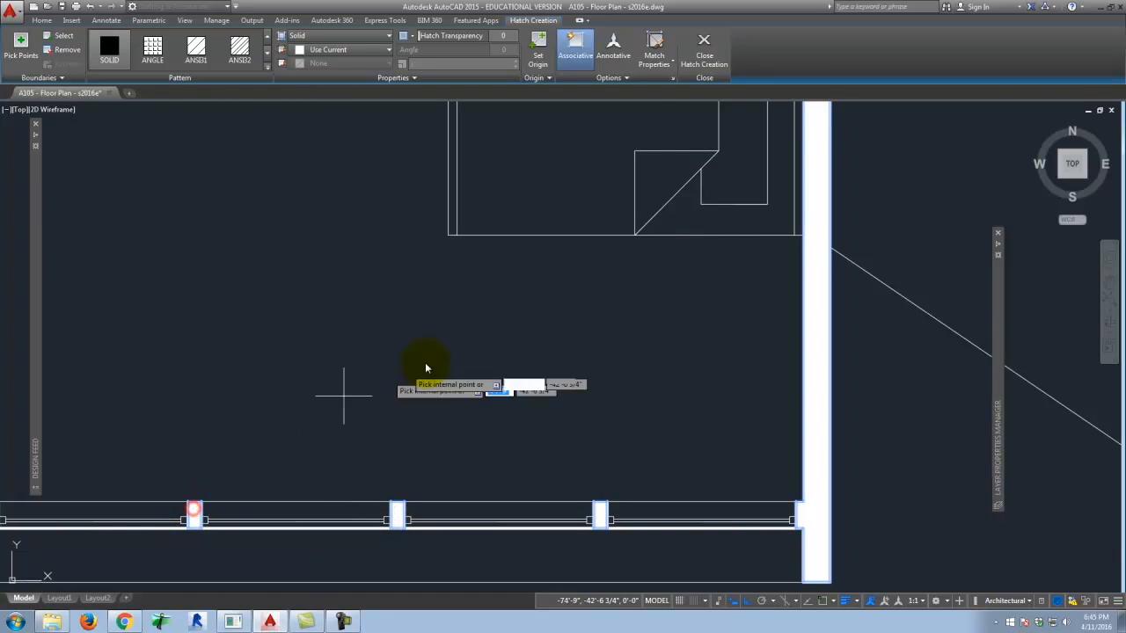
Fill the square post in the middle of the glazed wall south of the entry.
{"action": "scroll", "coordinate": [425, 363], "scroll_direction": "down", "scroll_amount": 3}
{"action": "scroll", "coordinate": [325, 332], "scroll_direction": "down", "scroll_amount": 2}
{"action": "scroll", "coordinate": [282, 281], "scroll_direction": "up", "scroll_amount": 3}
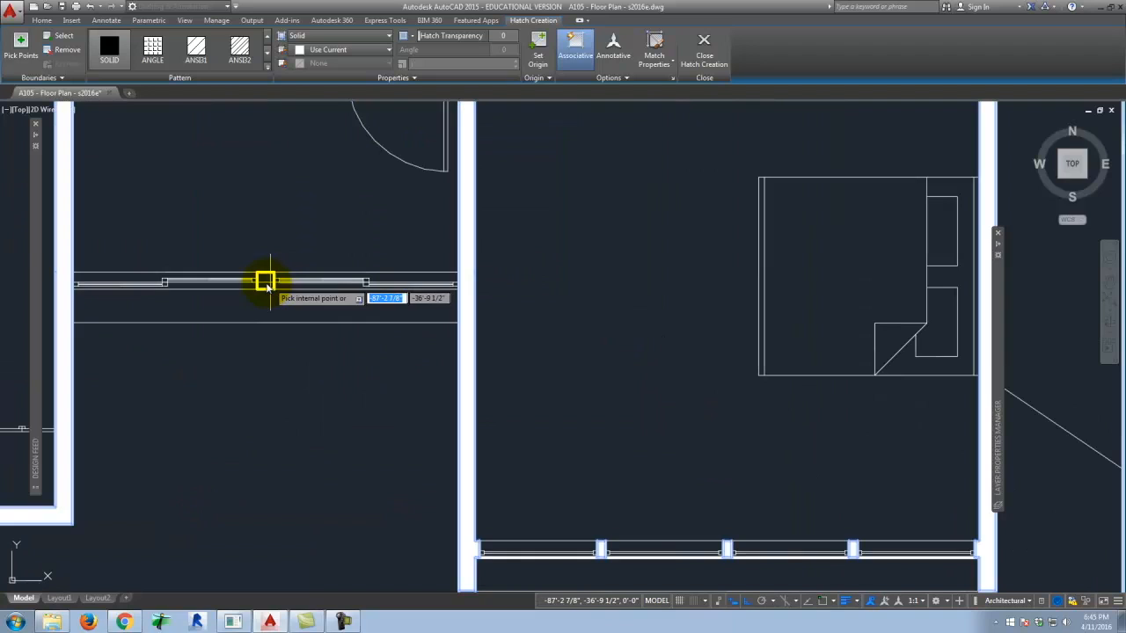
{"action": "left_click", "coordinate": [264, 281]}
{"action": "scroll", "coordinate": [412, 401], "scroll_direction": "down", "scroll_amount": 4}
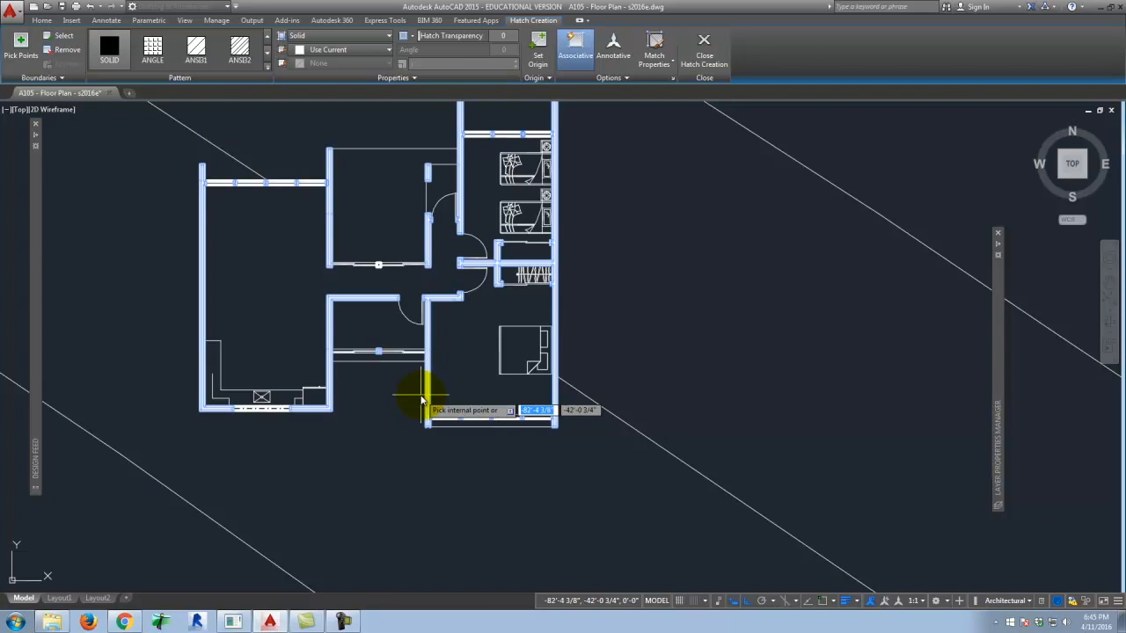
Finish the solid hatch of the walls and inspect the filled walls around the hallway doors.
{"action": "key", "text": "Return"}
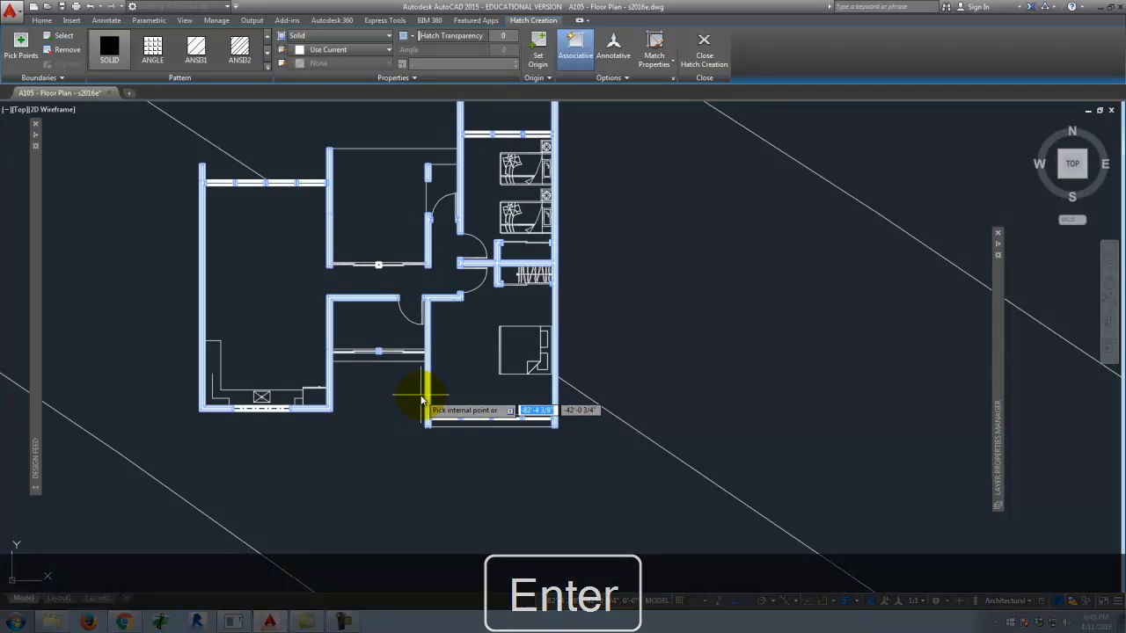
{"action": "scroll", "coordinate": [428, 221], "scroll_direction": "up", "scroll_amount": 5}
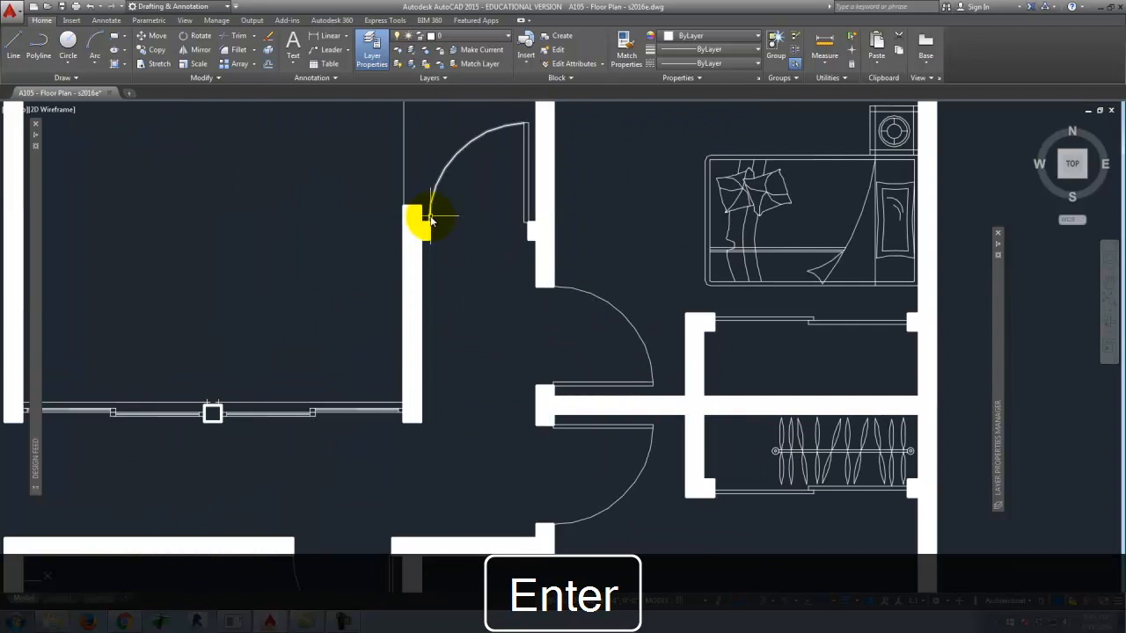
{"action": "scroll", "coordinate": [511, 321], "scroll_direction": "down", "scroll_amount": 5}
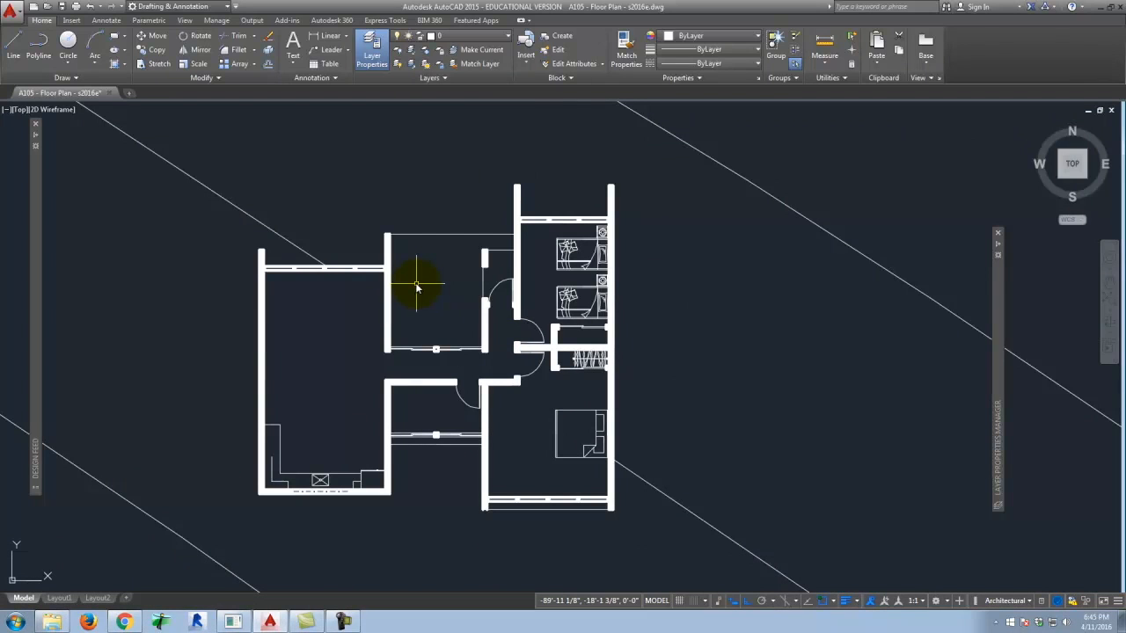
Start a plot of the model and choose PublishToWeb JPG.pc3 as the plotter.
{"action": "left_click", "coordinate": [78, 7]}
{"action": "left_click", "coordinate": [477, 223]}
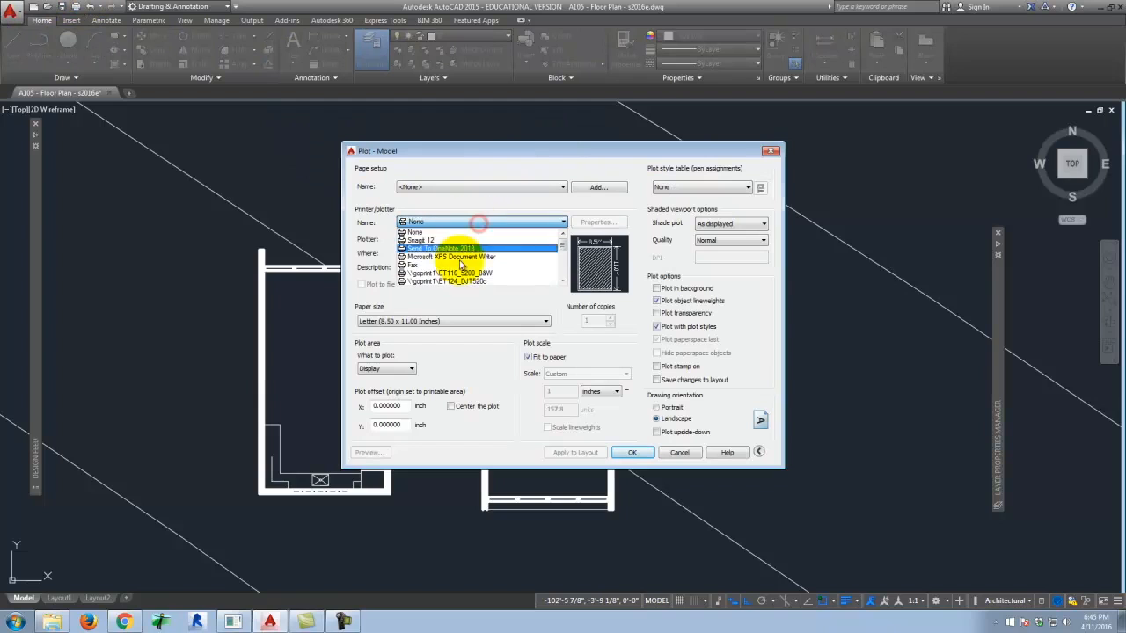
{"action": "scroll", "coordinate": [519, 277], "scroll_direction": "down", "scroll_amount": 3}
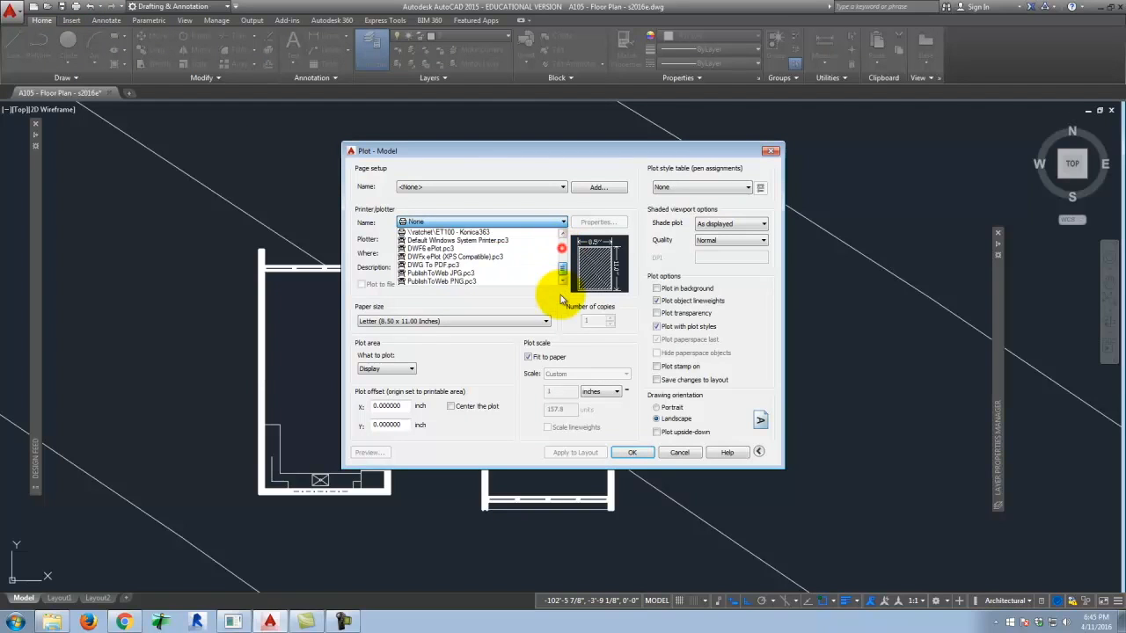
{"action": "left_click", "coordinate": [478, 273]}
{"action": "left_click", "coordinate": [475, 262]}
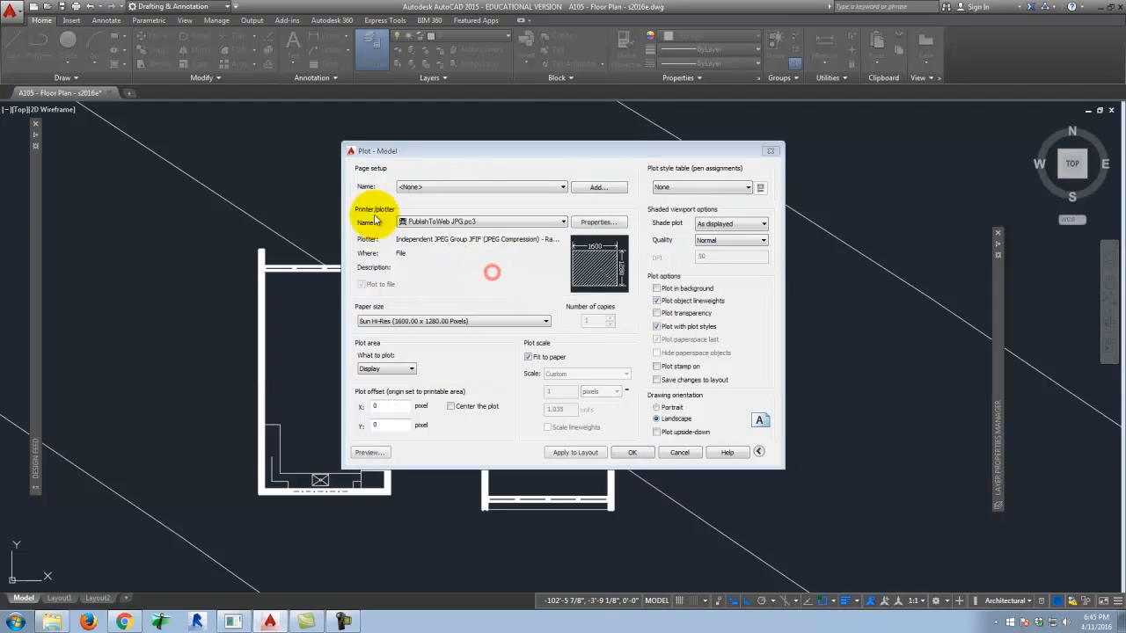
{"action": "left_click", "coordinate": [385, 369]}
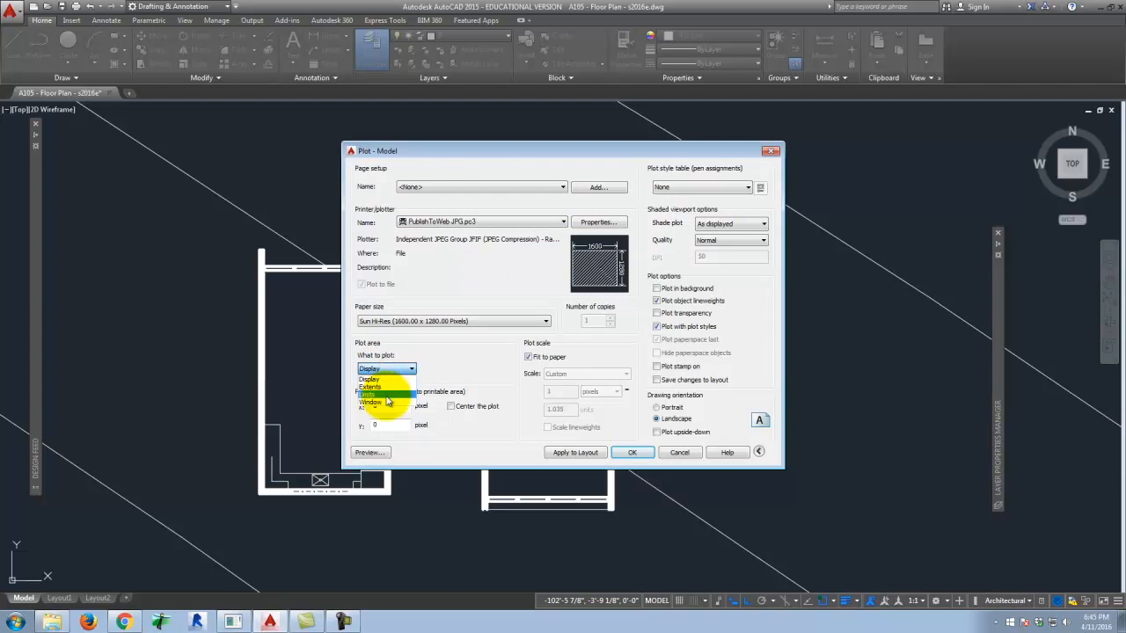
{"action": "left_click", "coordinate": [377, 402]}
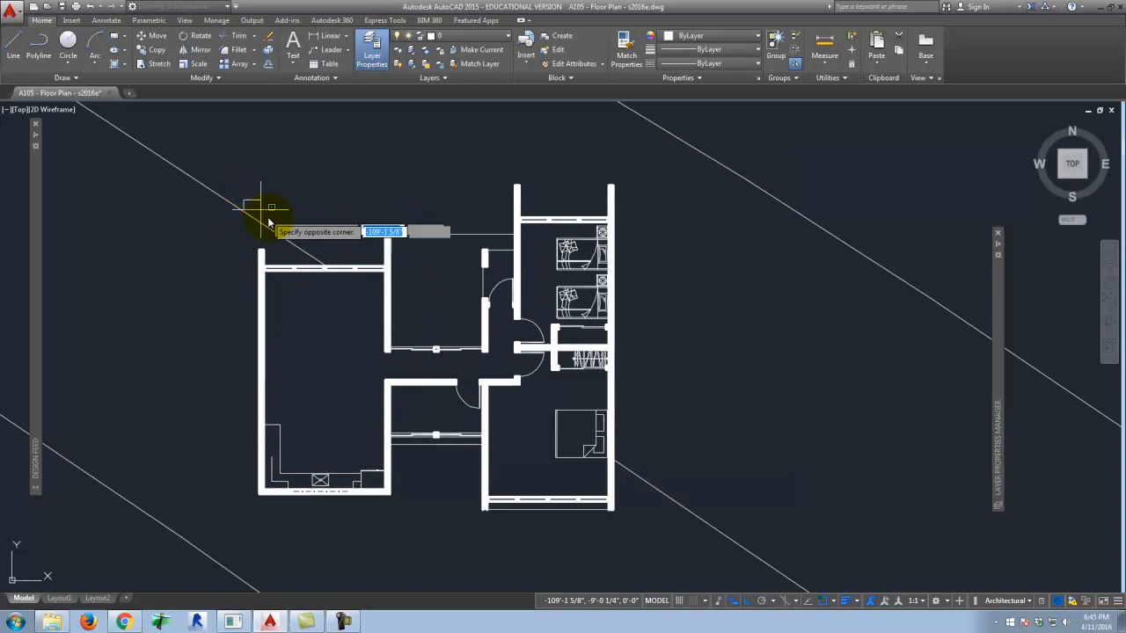
{"action": "key", "text": "Escape"}
Set the plot area to a window enclosing the whole floor plan with a margin around it.
{"action": "left_click", "coordinate": [400, 369]}
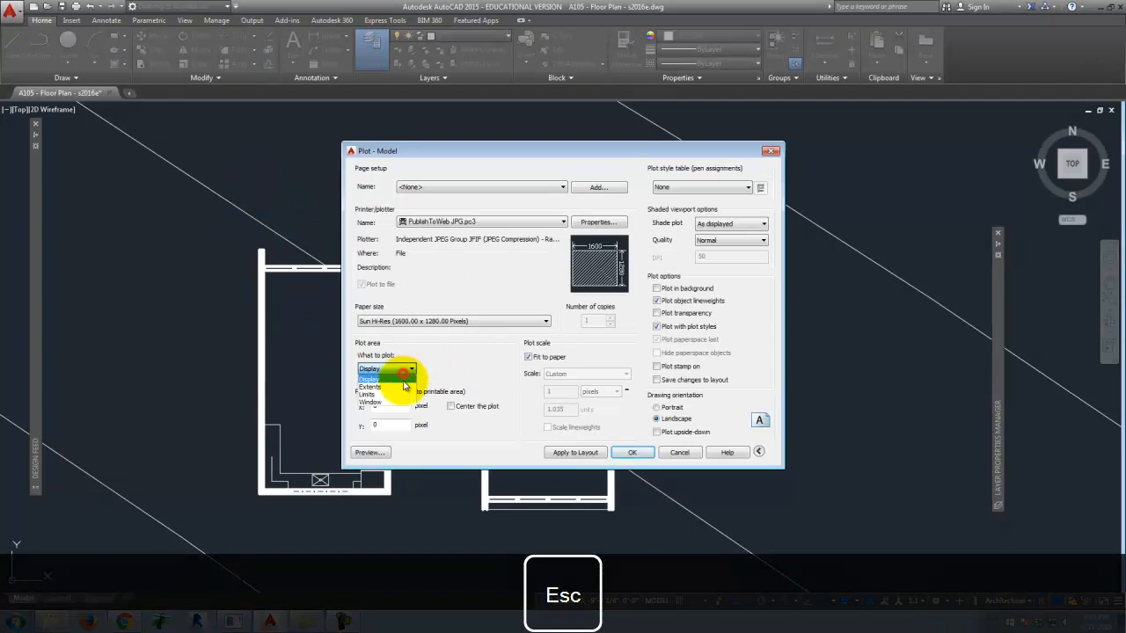
{"action": "left_click", "coordinate": [378, 404]}
{"action": "left_click", "coordinate": [228, 161]}
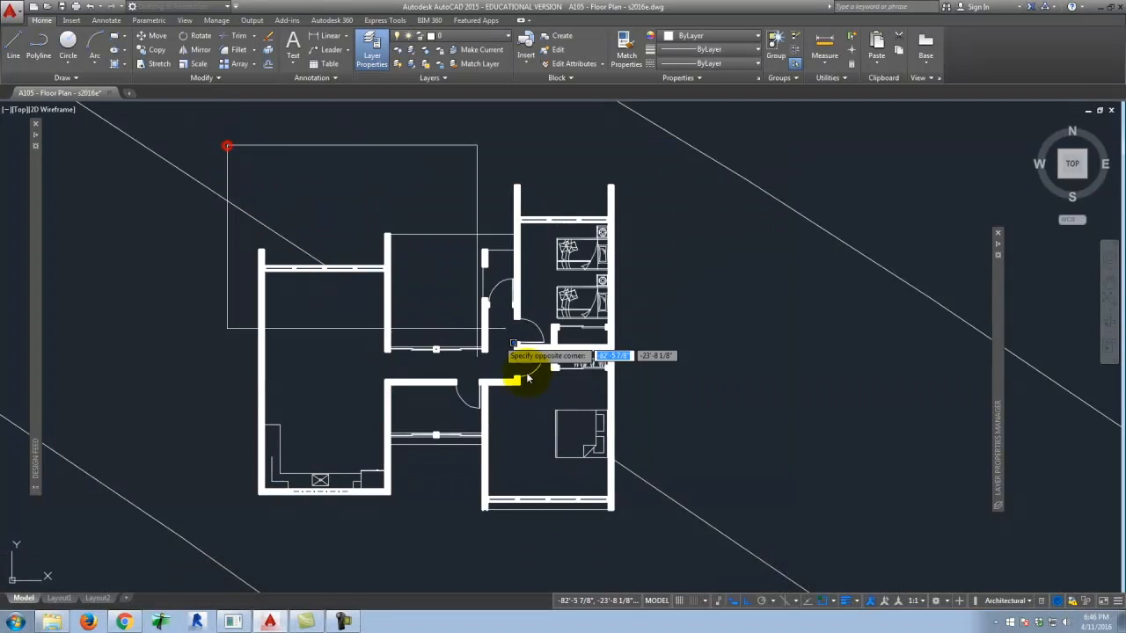
{"action": "left_click", "coordinate": [645, 542]}
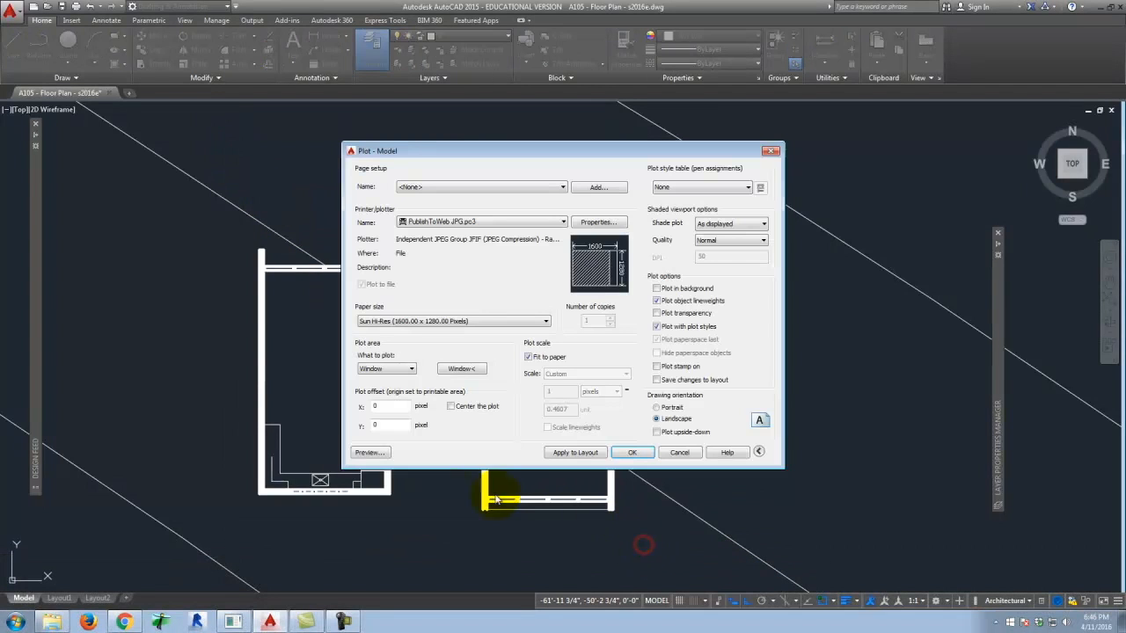
Preview the plot of the floor plan with its solid walls, then leave the plot setup without printing.
{"action": "left_click", "coordinate": [371, 452]}
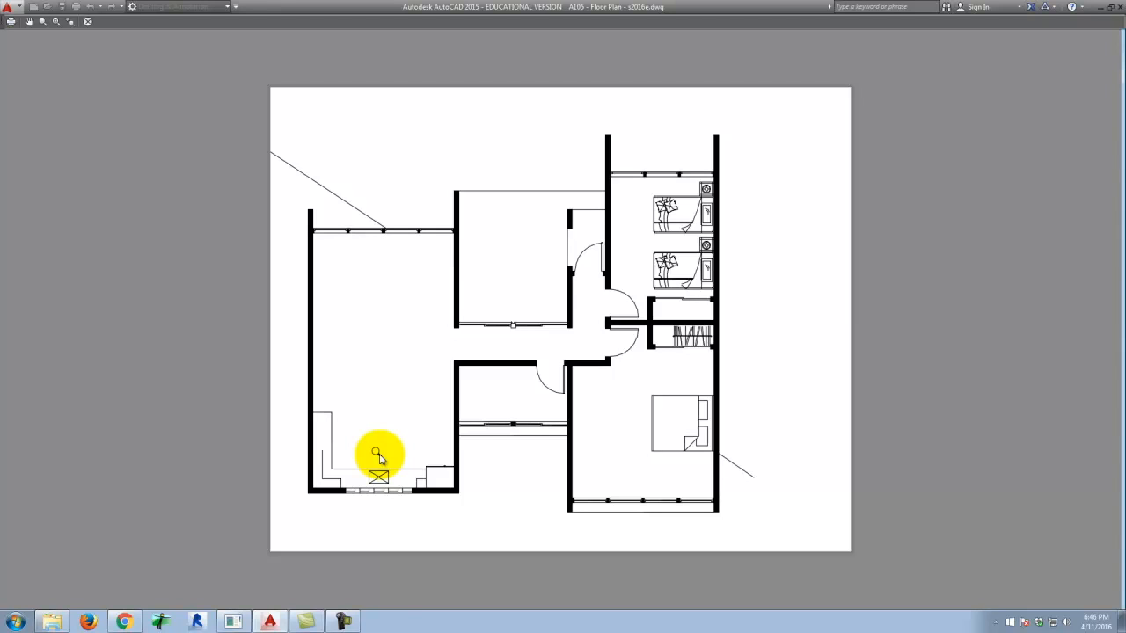
{"action": "key", "text": "Escape"}
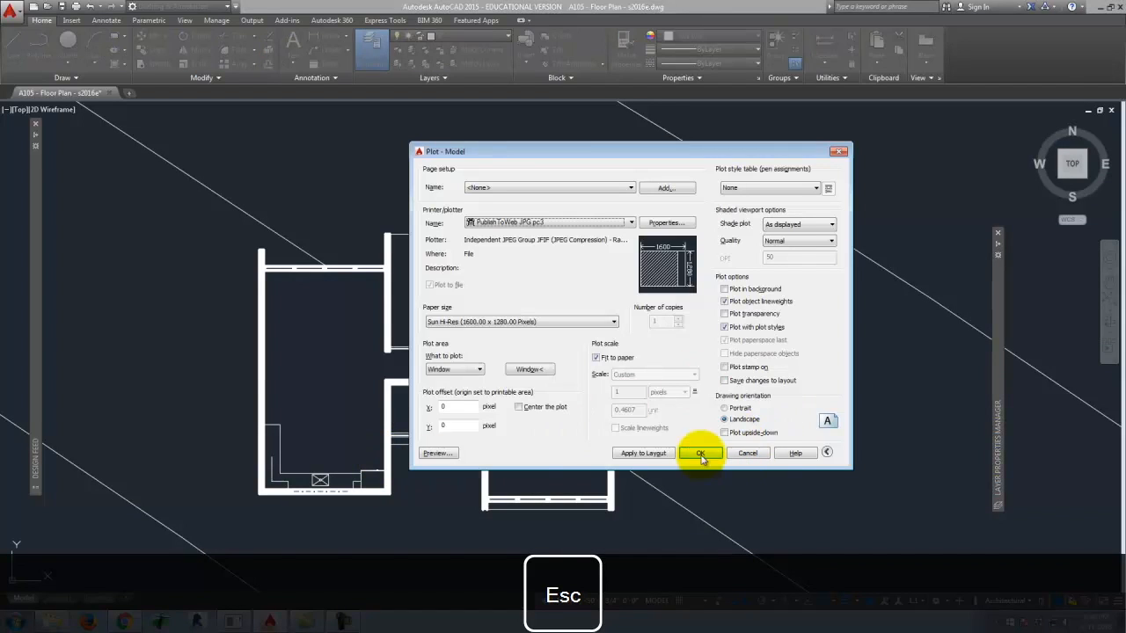
{"action": "left_click", "coordinate": [756, 454]}
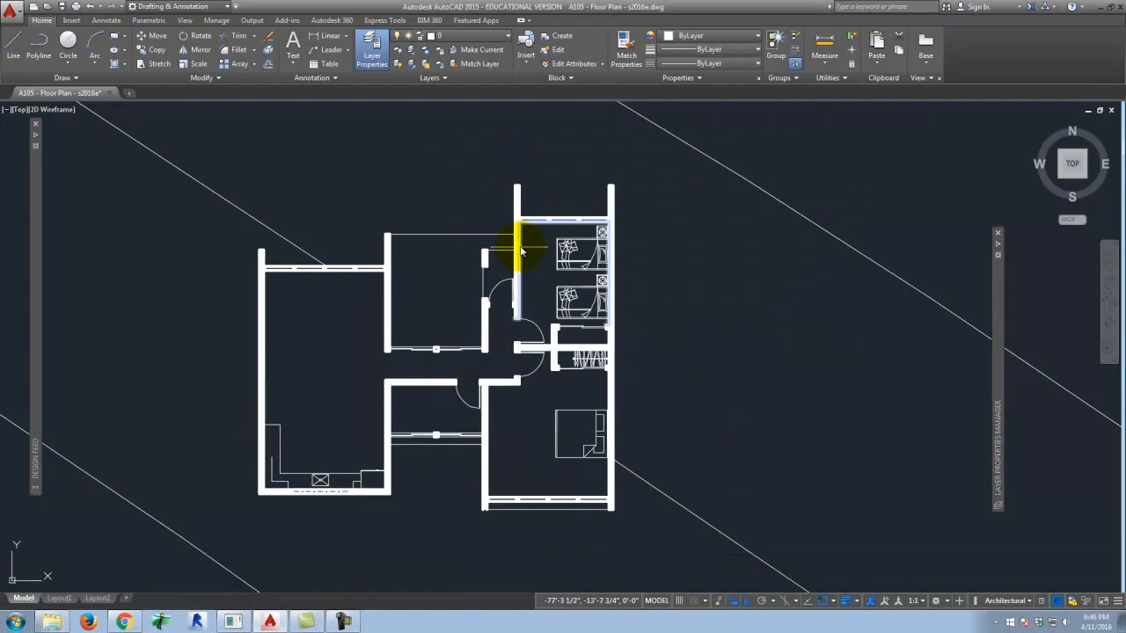
Change the color of the solid wall hatch from ByLayer to index color 252.
{"action": "scroll", "coordinate": [514, 247], "scroll_direction": "up", "scroll_amount": 6}
{"action": "left_click", "coordinate": [494, 236]}
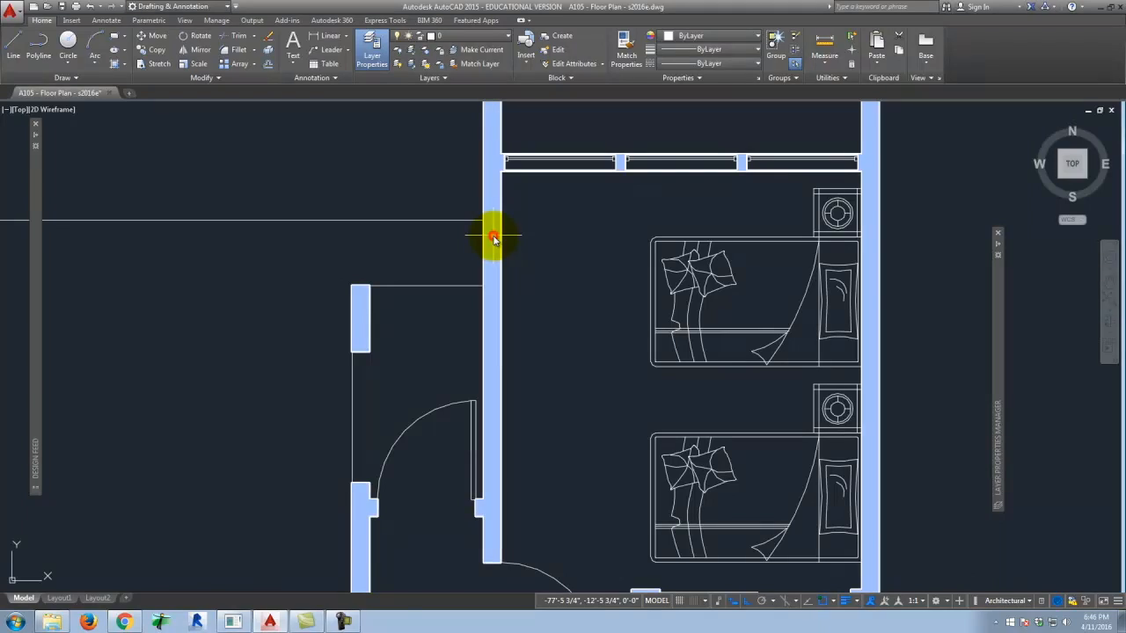
{"action": "scroll", "coordinate": [775, 224], "scroll_direction": "down", "scroll_amount": 2}
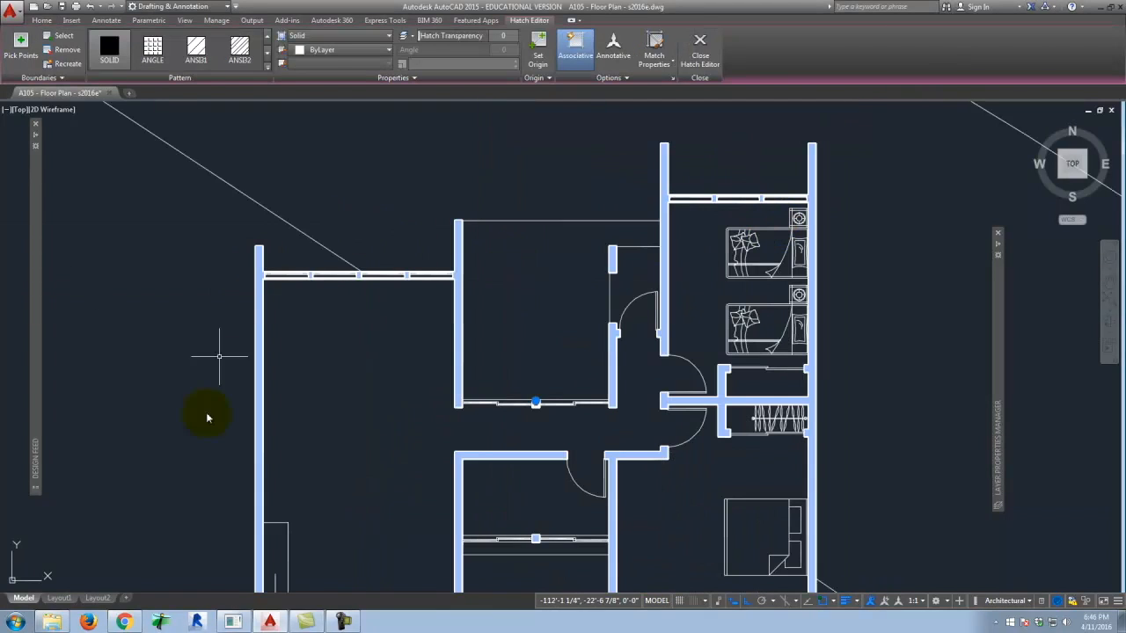
{"action": "scroll", "coordinate": [528, 178], "scroll_direction": "down", "scroll_amount": 4}
{"action": "scroll", "coordinate": [587, 342], "scroll_direction": "up", "scroll_amount": 2}
{"action": "scroll", "coordinate": [580, 342], "scroll_direction": "up", "scroll_amount": 2}
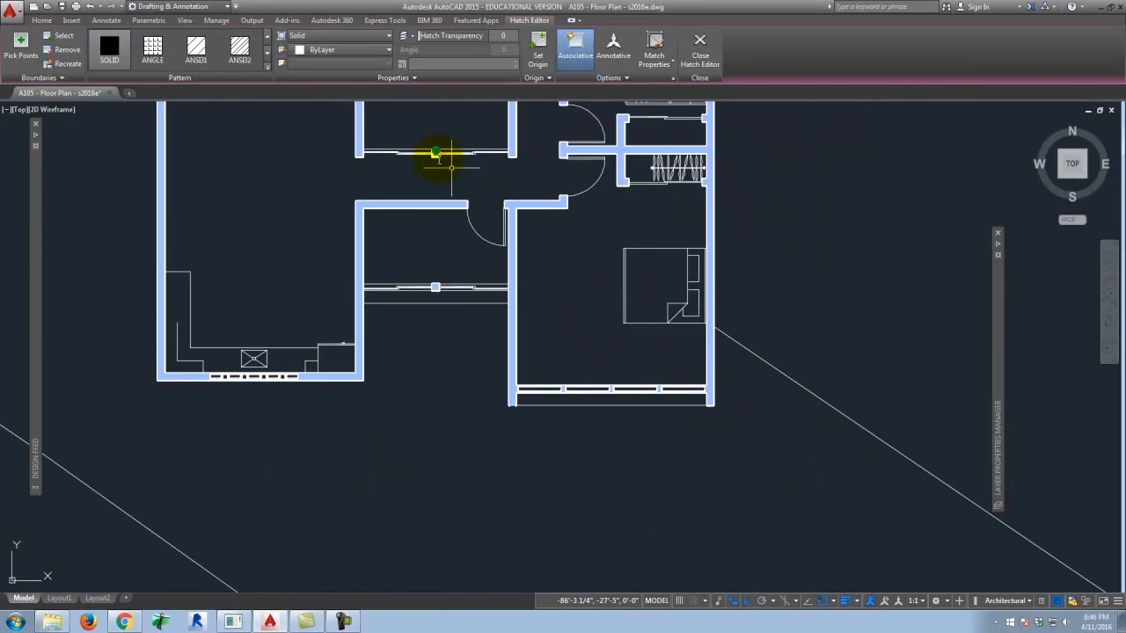
{"action": "scroll", "coordinate": [626, 469], "scroll_direction": "down", "scroll_amount": 2}
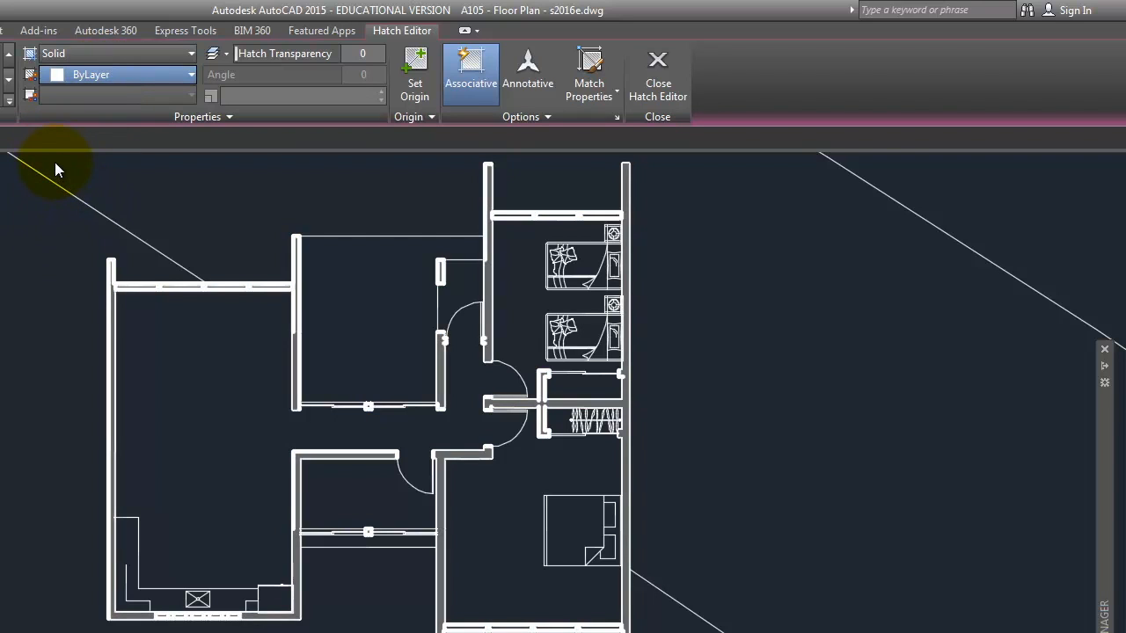
{"action": "left_click", "coordinate": [56, 278]}
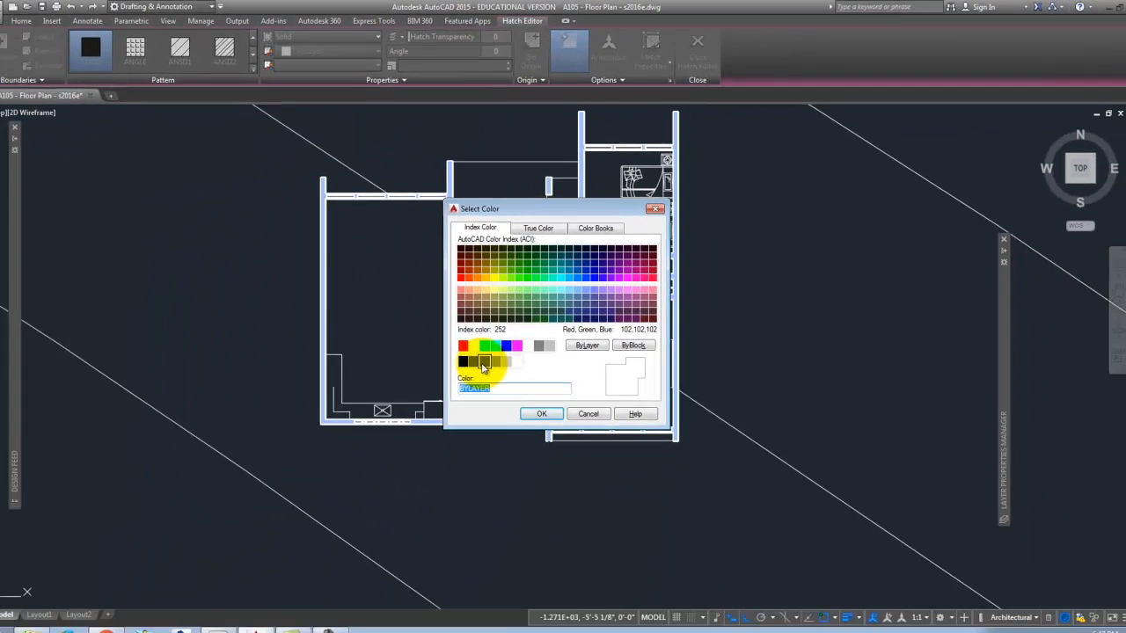
{"action": "left_click", "coordinate": [344, 530]}
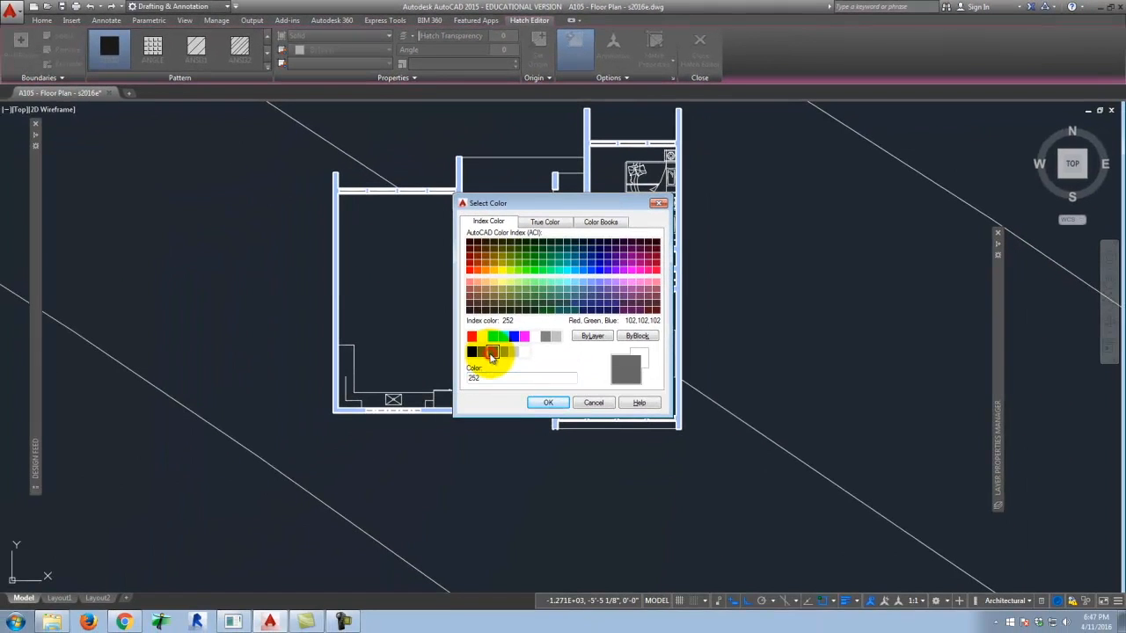
{"action": "left_click", "coordinate": [561, 402]}
{"action": "scroll", "coordinate": [616, 268], "scroll_direction": "up", "scroll_amount": 4}
{"action": "key", "text": "Escape"}
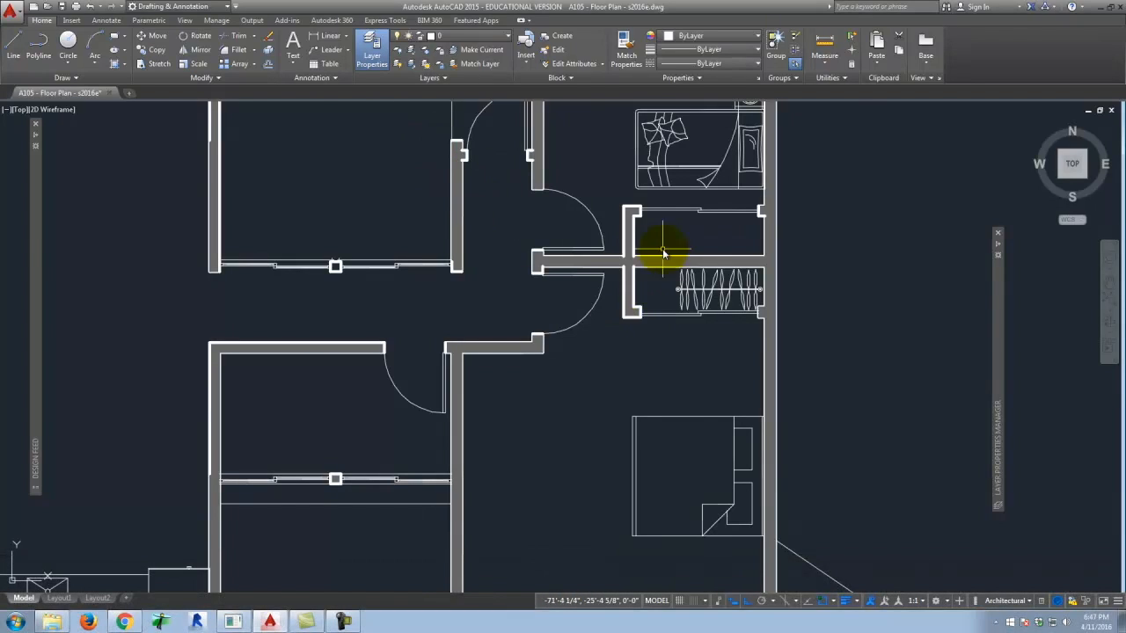
Preview the dark gray walls using the previous plot settings, then close the plot setup without printing.
{"action": "scroll", "coordinate": [502, 201], "scroll_direction": "down", "scroll_amount": 3}
{"action": "scroll", "coordinate": [517, 360], "scroll_direction": "down", "scroll_amount": 2}
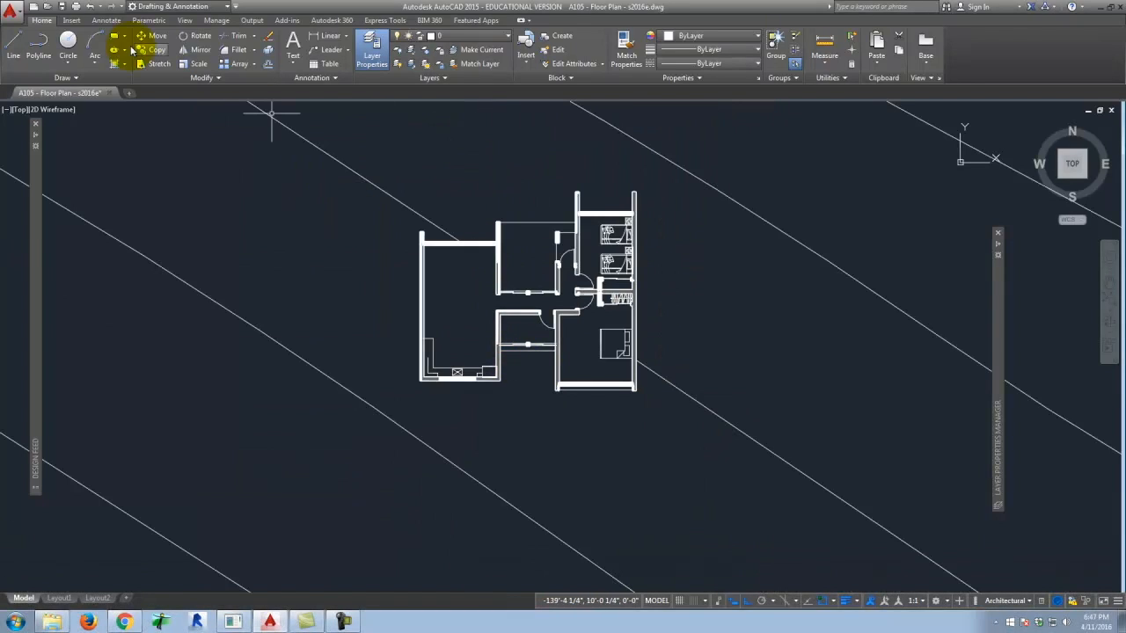
{"action": "left_click", "coordinate": [72, 7]}
{"action": "left_click", "coordinate": [488, 187]}
{"action": "left_click", "coordinate": [487, 205]}
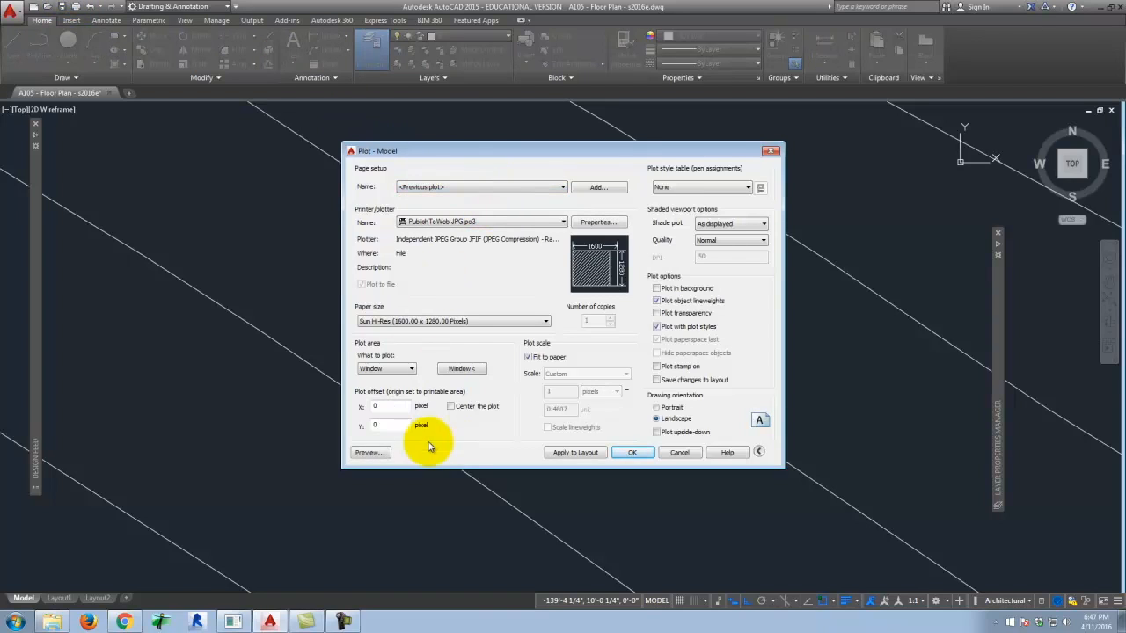
{"action": "left_click", "coordinate": [368, 452]}
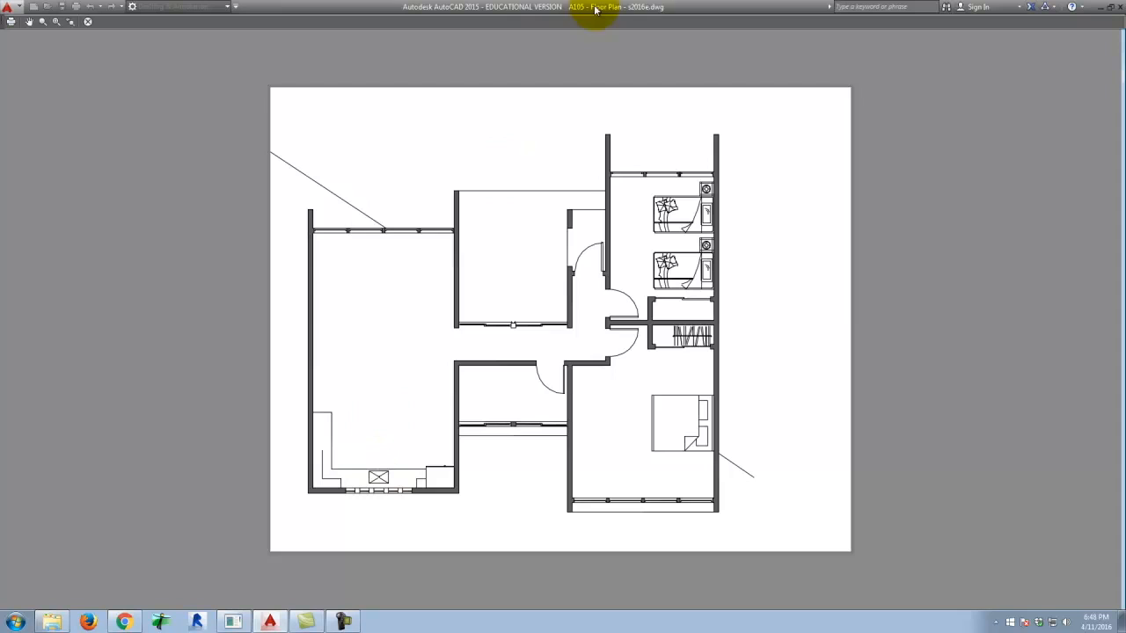
{"action": "key", "text": "Escape"}
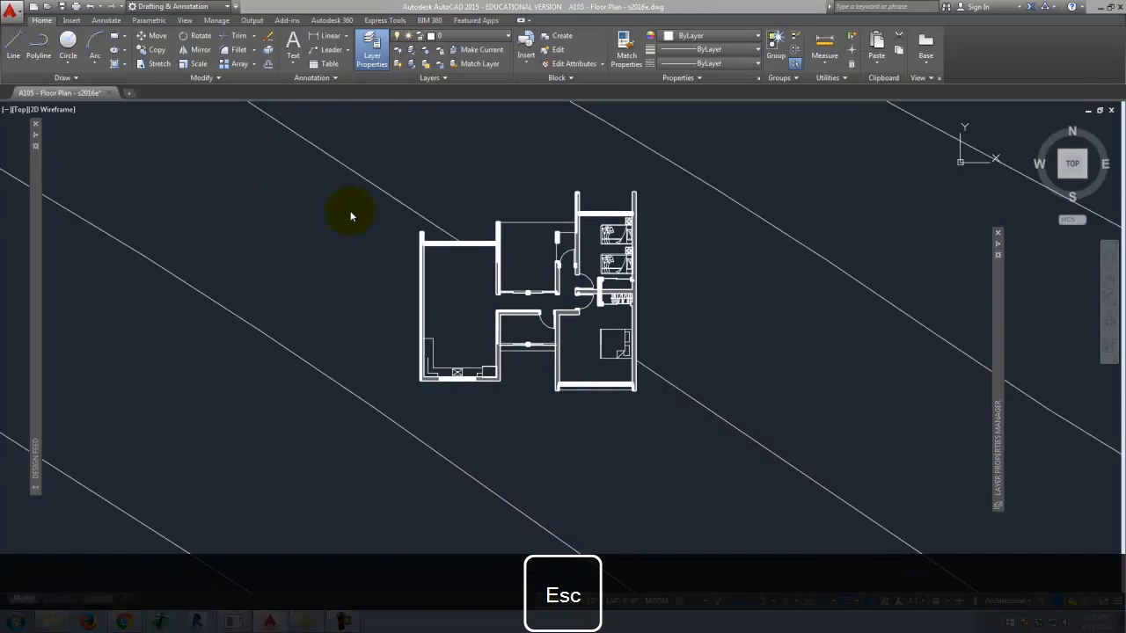
{"action": "left_click", "coordinate": [748, 453]}
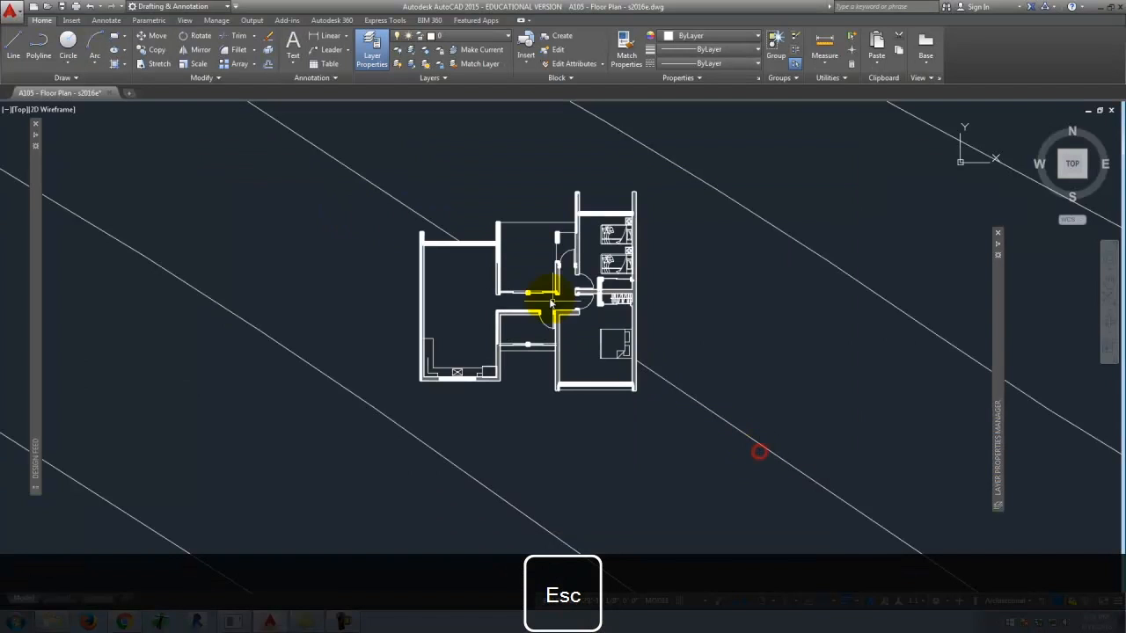
Change the solid wall hatch to the lighter gray index color 254 and deselect it.
{"action": "scroll", "coordinate": [527, 281], "scroll_direction": "up", "scroll_amount": 6}
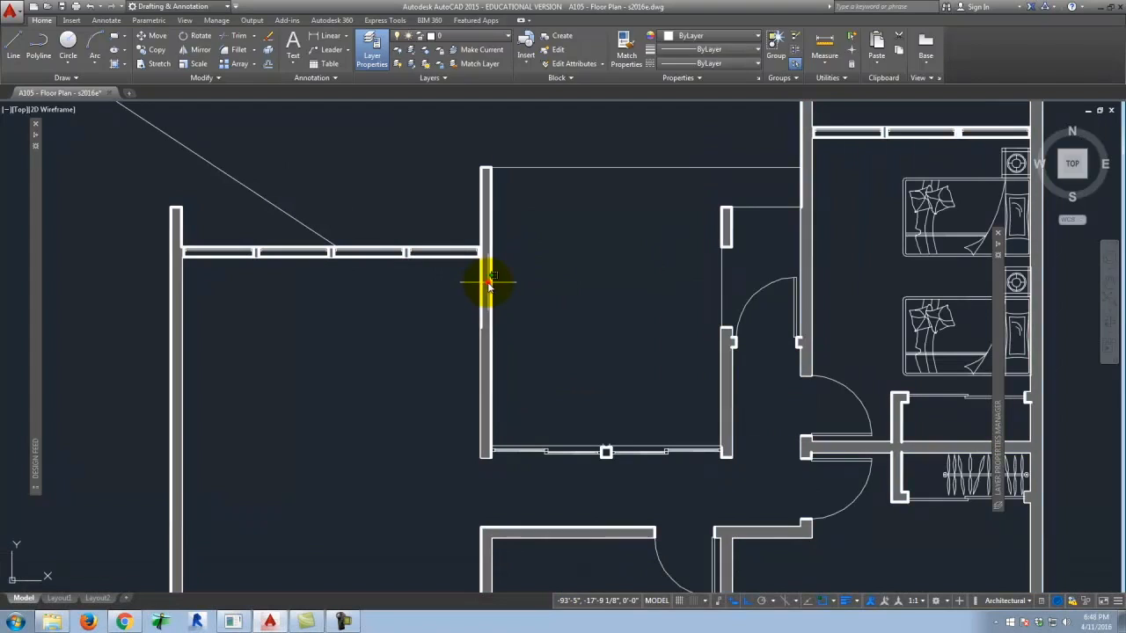
{"action": "type", "text": "h"}
{"action": "key", "text": "Return"}
{"action": "left_click", "coordinate": [325, 48]}
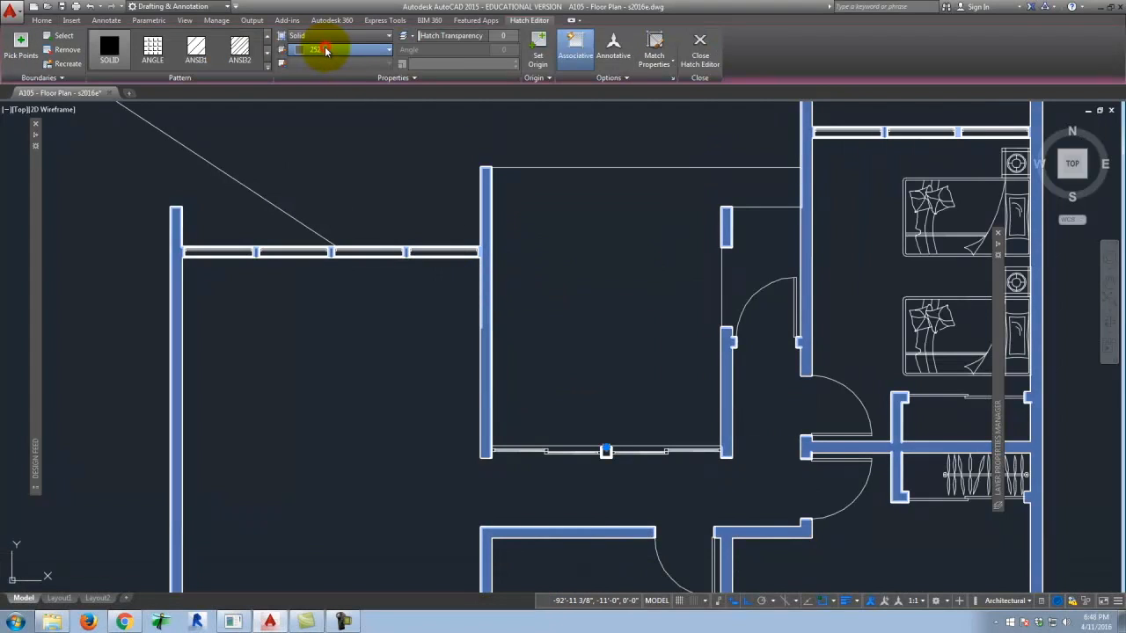
{"action": "left_click", "coordinate": [325, 214]}
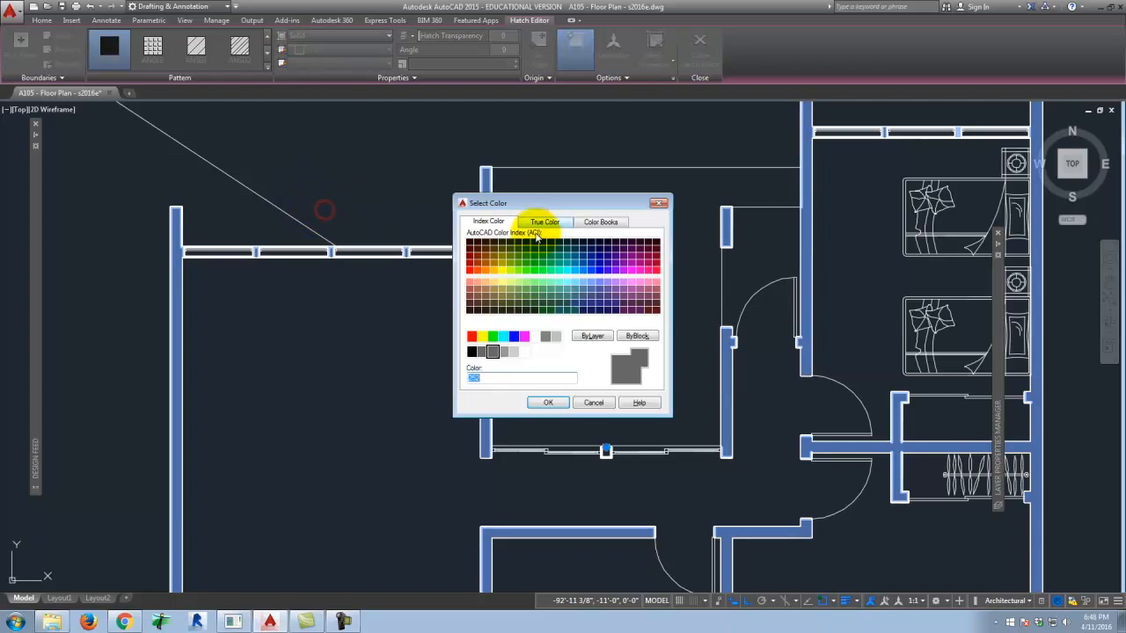
{"action": "left_click", "coordinate": [513, 353]}
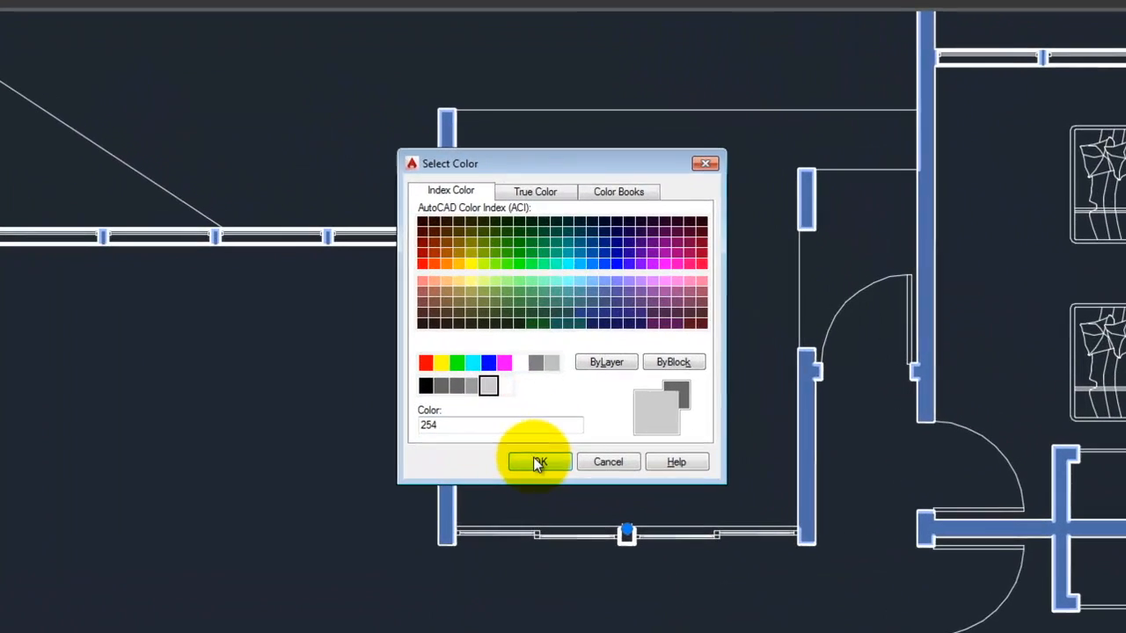
{"action": "left_click", "coordinate": [539, 464]}
{"action": "key", "text": "Escape"}
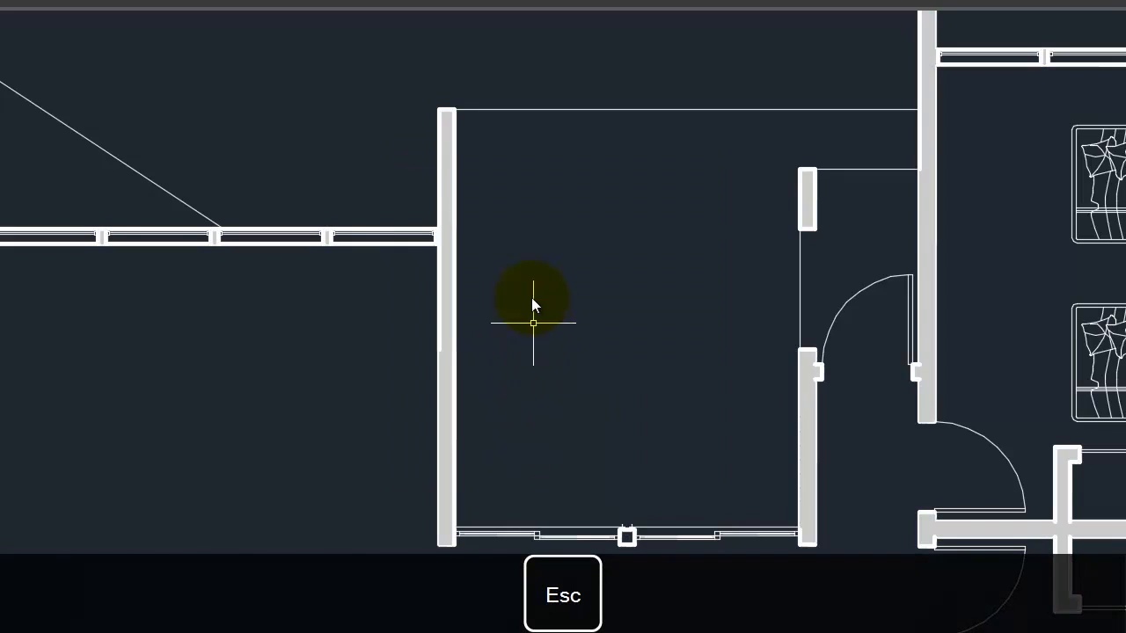
Load the previous plot settings and preview the floor plan with the light gray walls.
{"action": "key", "text": "ctrl+p"}
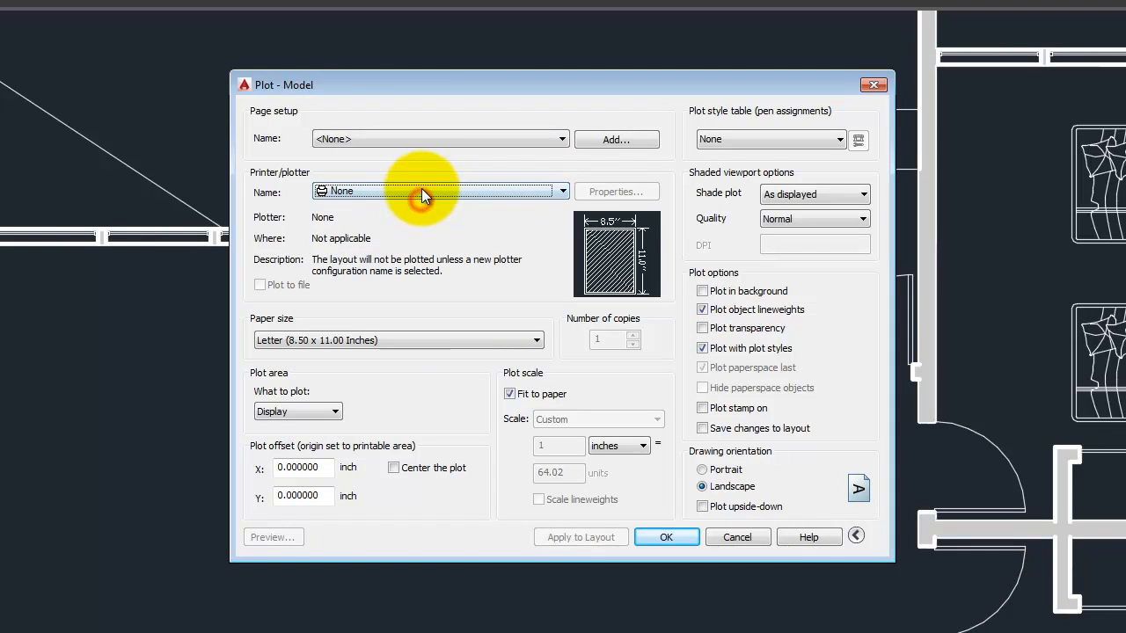
{"action": "left_click", "coordinate": [421, 190]}
{"action": "left_click", "coordinate": [415, 139]}
{"action": "left_click", "coordinate": [419, 142]}
{"action": "left_click", "coordinate": [420, 167]}
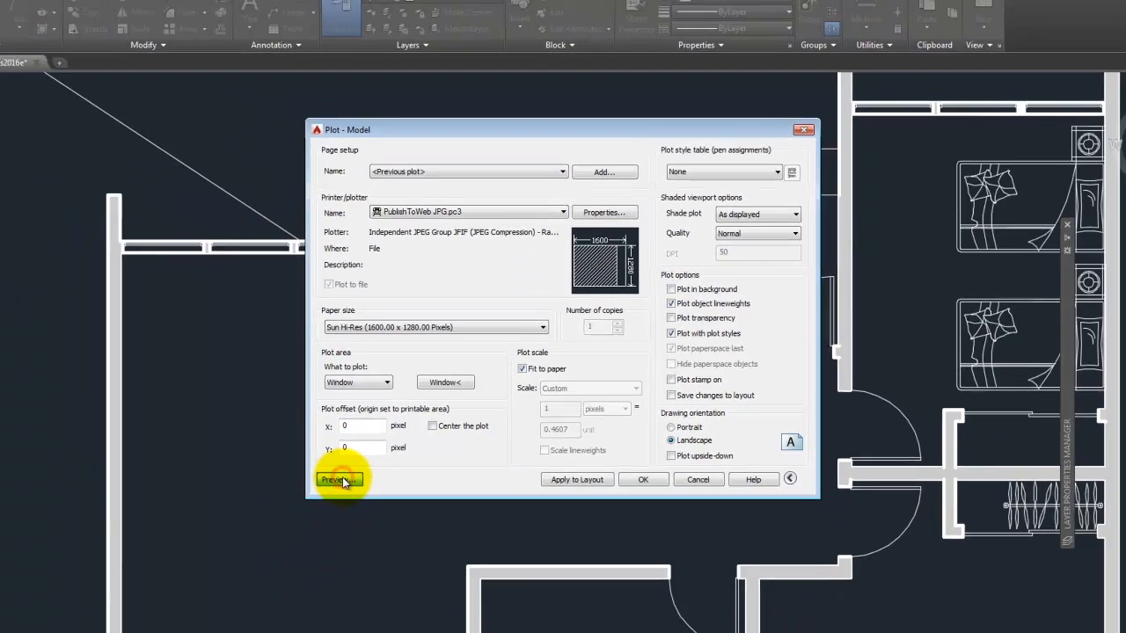
{"action": "left_click", "coordinate": [341, 480]}
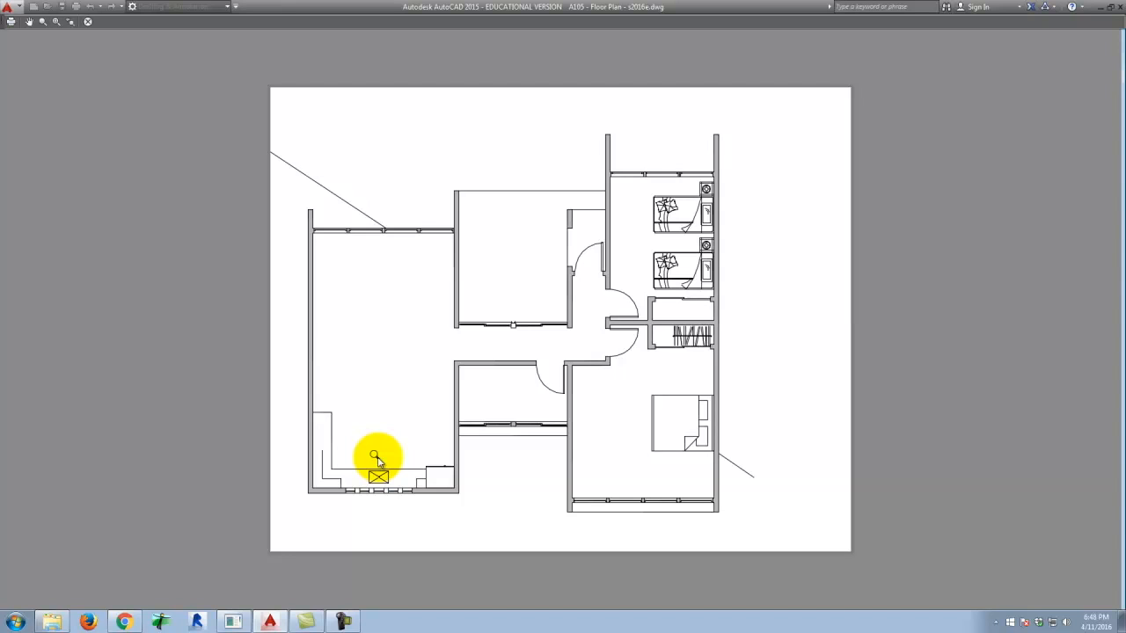
{"action": "key", "text": "Escape"}
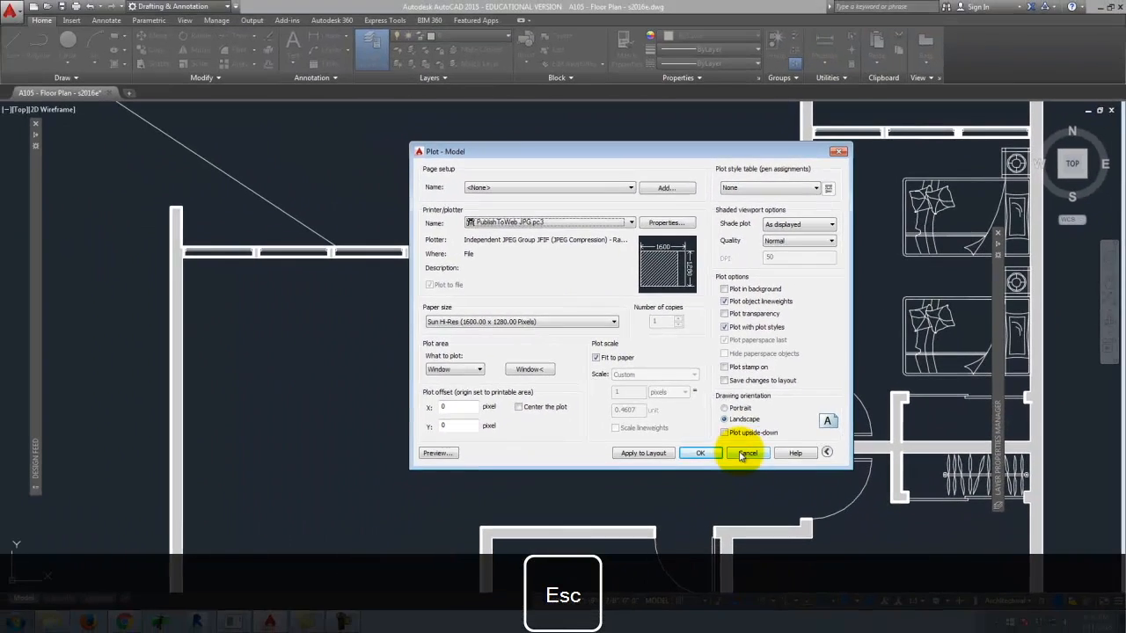
Close the plot setup without printing the drawing.
{"action": "left_click", "coordinate": [741, 455]}
{"action": "scroll", "coordinate": [329, 234], "scroll_direction": "down", "scroll_amount": 4}
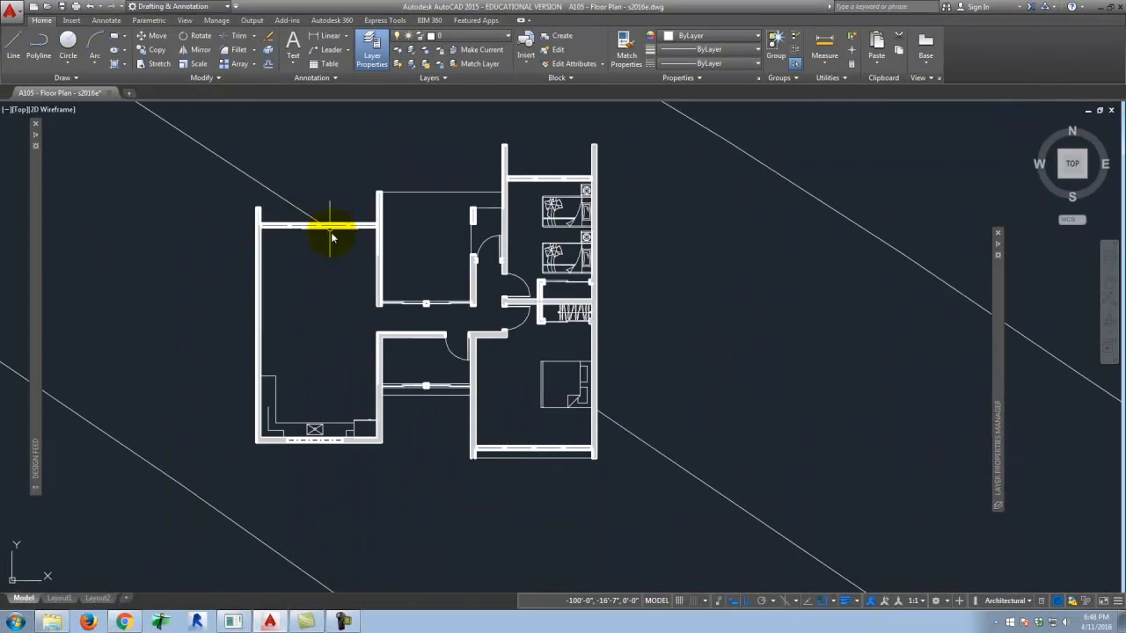
{"action": "scroll", "coordinate": [384, 275], "scroll_direction": "up", "scroll_amount": 2}
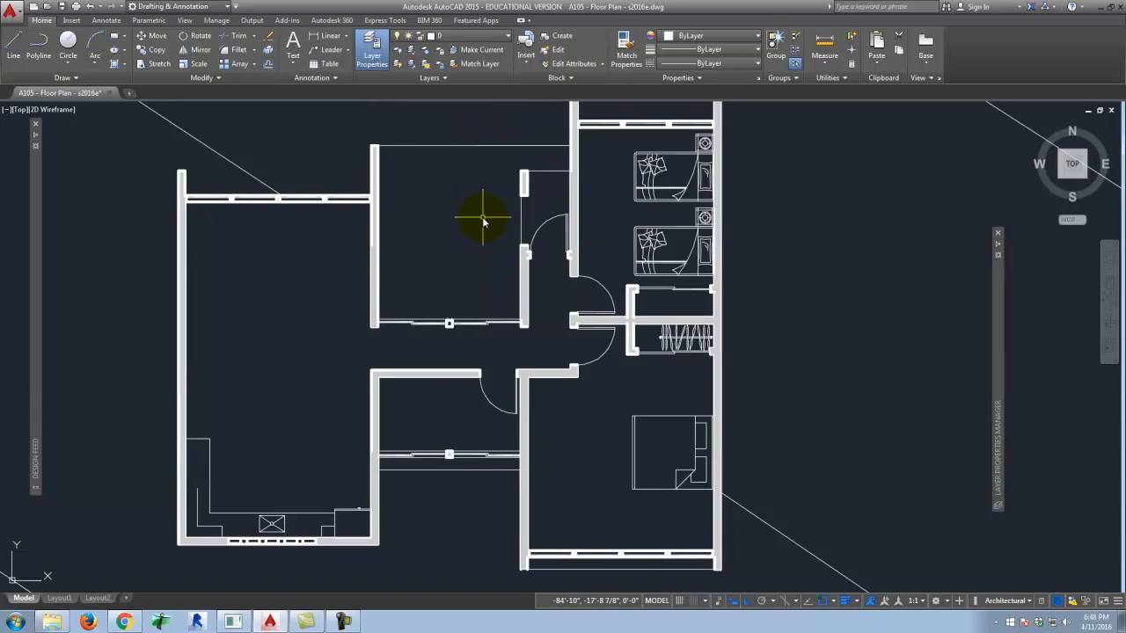
{"action": "scroll", "coordinate": [502, 282], "scroll_direction": "down", "scroll_amount": 3}
{"action": "scroll", "coordinate": [466, 238], "scroll_direction": "up", "scroll_amount": 5}
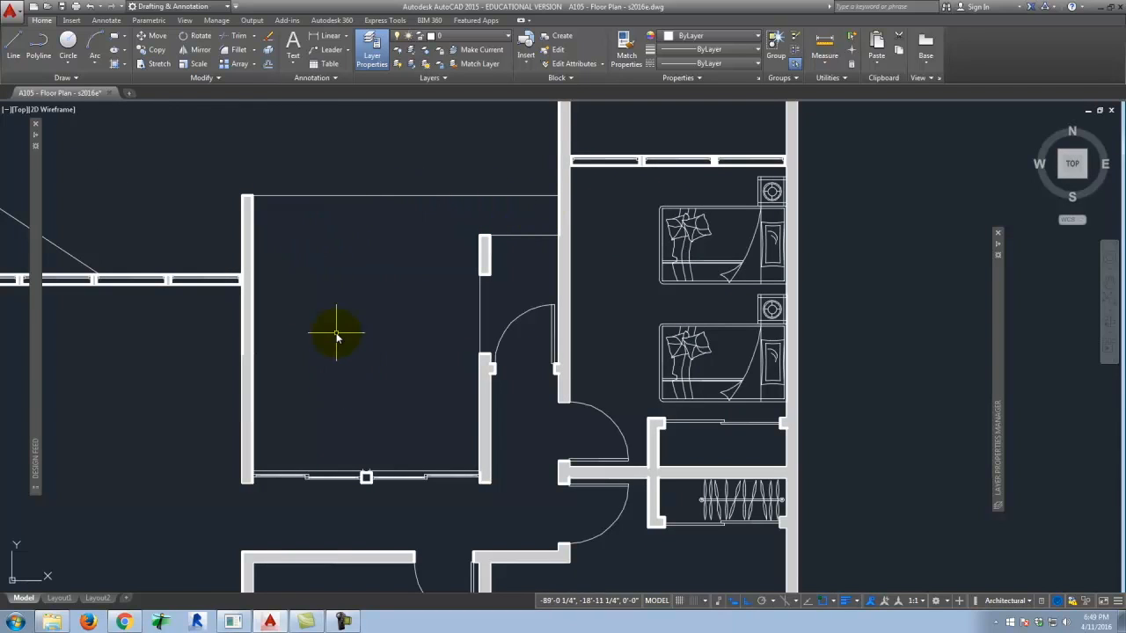
Try to hatch the open patio and the adjoining entry area outside the door with the AR-B816 brick pattern.
{"action": "left_click", "coordinate": [112, 66]}
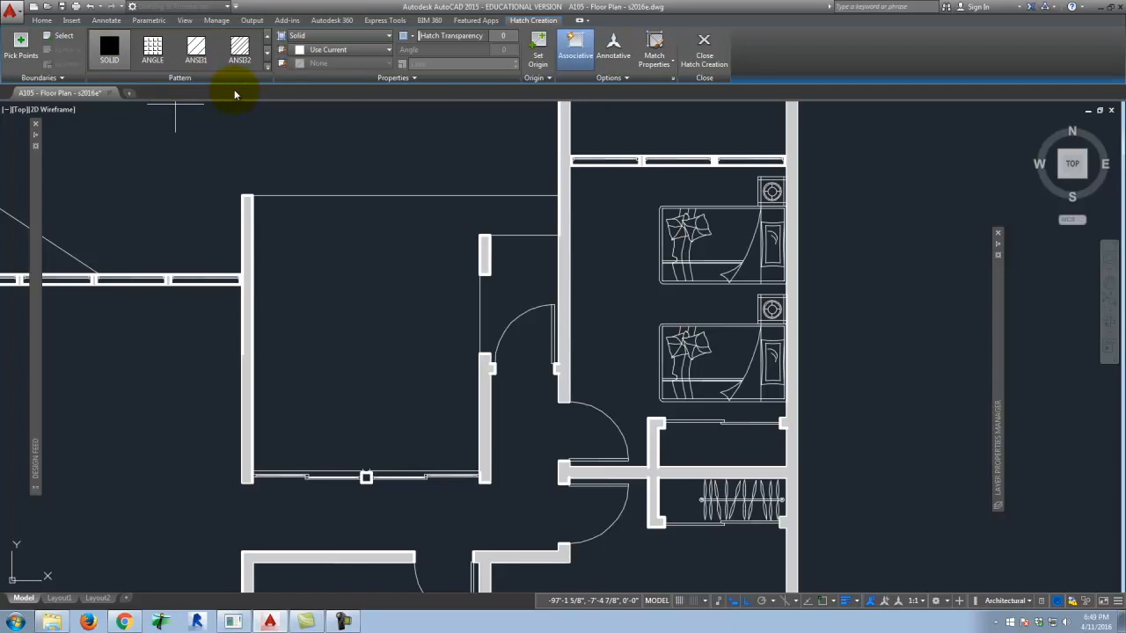
{"action": "left_click", "coordinate": [197, 139]}
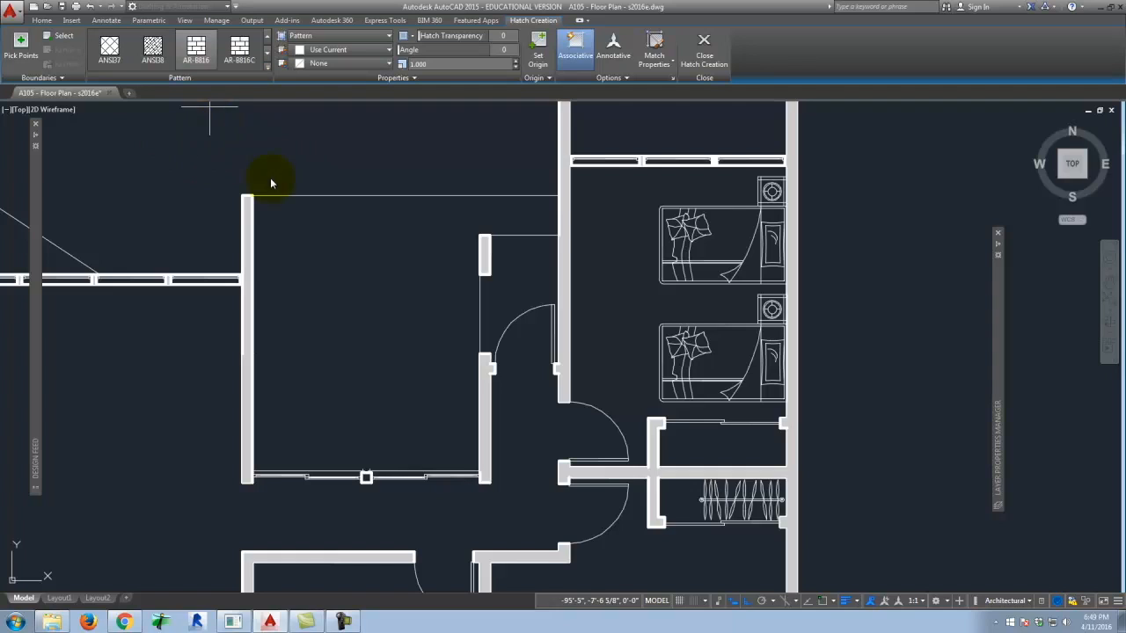
{"action": "left_click", "coordinate": [395, 280]}
{"action": "left_click", "coordinate": [531, 285]}
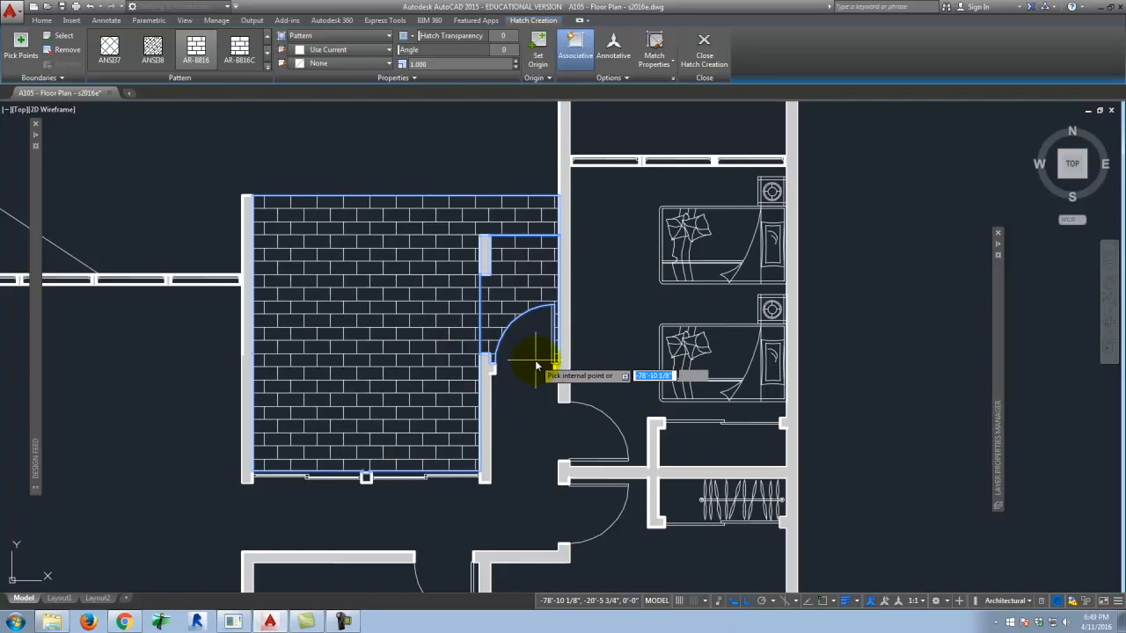
Try to extend the brick hatch to the area just inside the entry door opening.
{"action": "scroll", "coordinate": [537, 362], "scroll_direction": "up", "scroll_amount": 2}
{"action": "scroll", "coordinate": [523, 370], "scroll_direction": "up", "scroll_amount": 4}
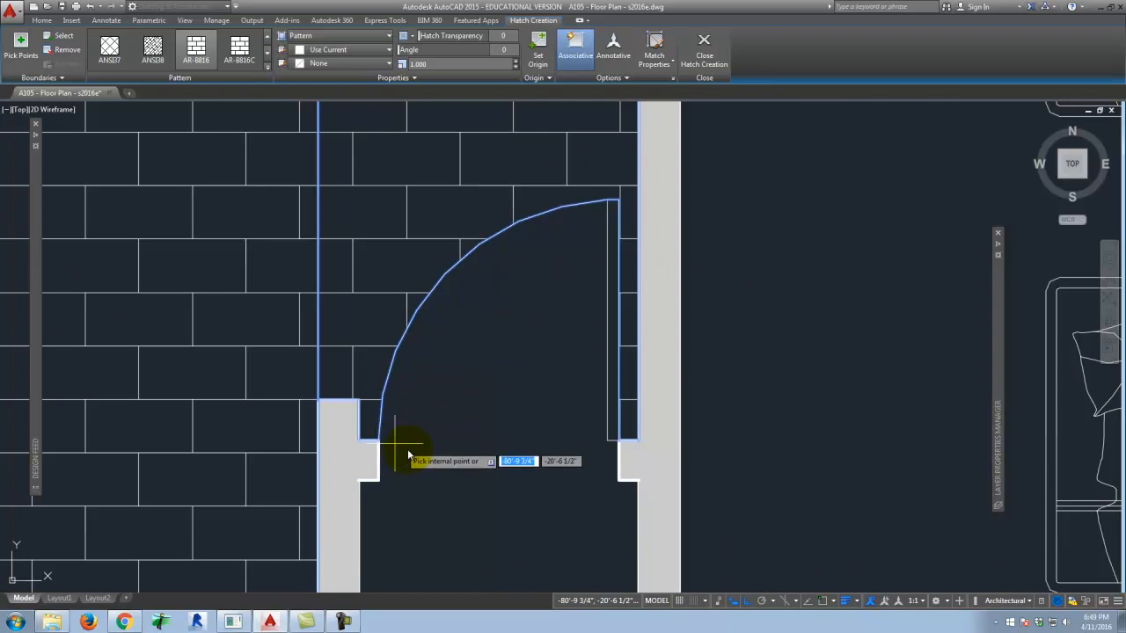
{"action": "scroll", "coordinate": [536, 246], "scroll_direction": "down", "scroll_amount": 4}
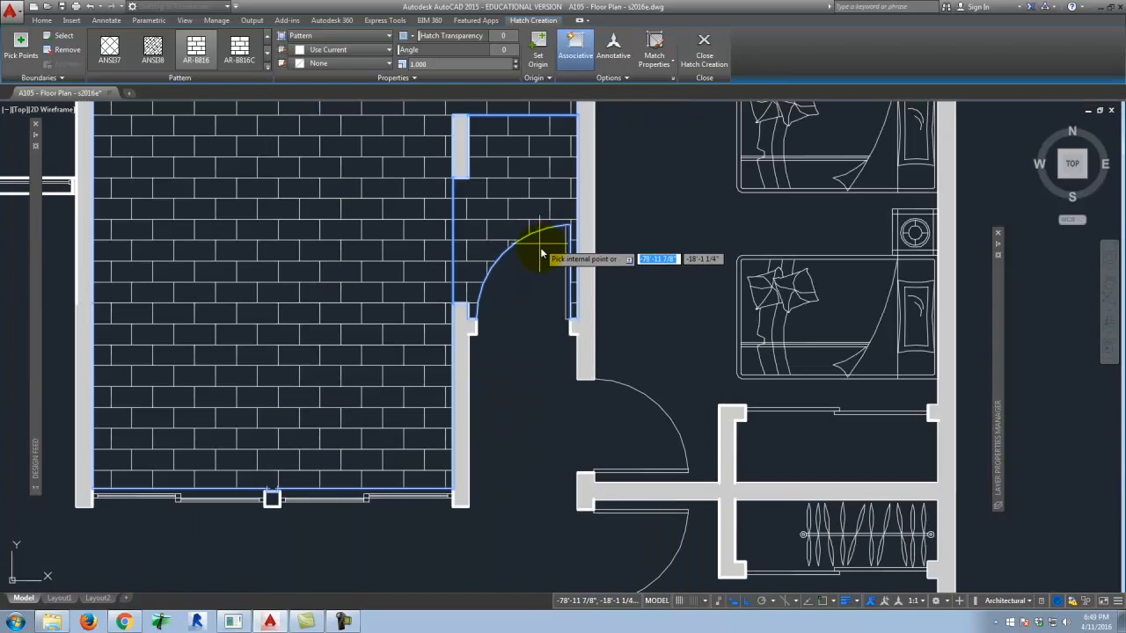
{"action": "left_click", "coordinate": [530, 369]}
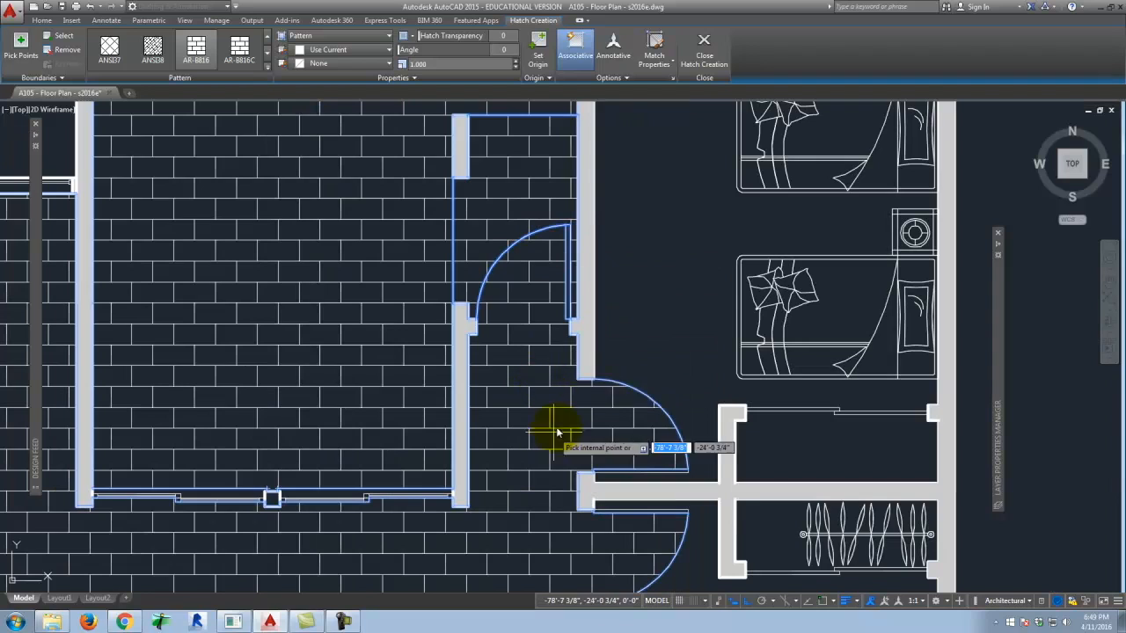
{"action": "scroll", "coordinate": [642, 292], "scroll_direction": "down", "scroll_amount": 3}
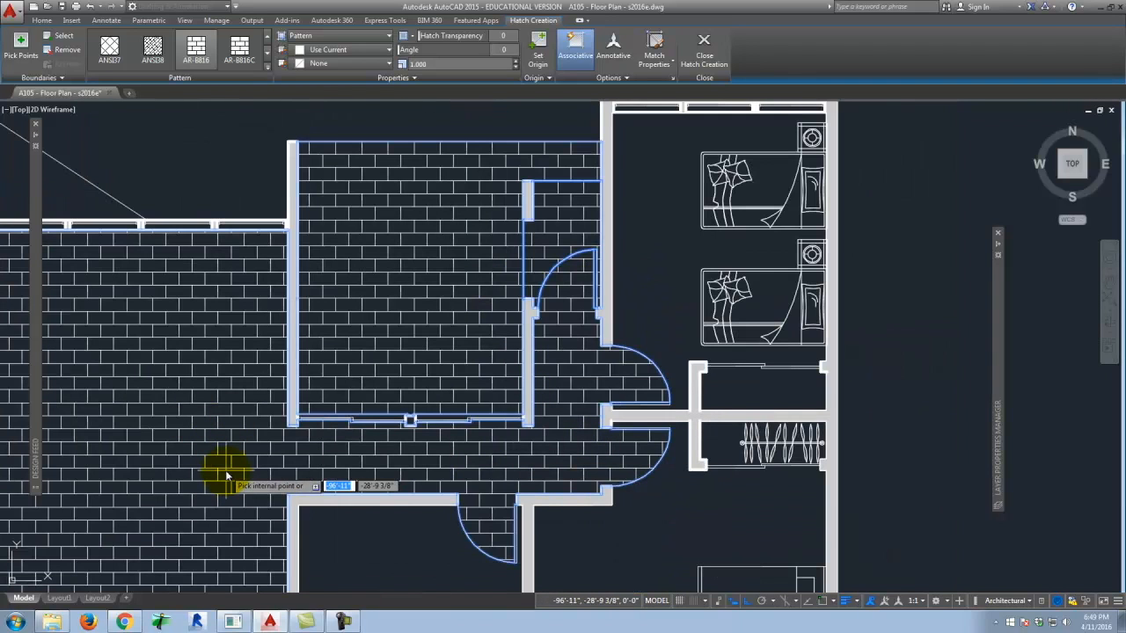
Undo the picked areas and remove the AR-B816 hatch from the patio and entry.
{"action": "key", "text": "ctrl+z"}
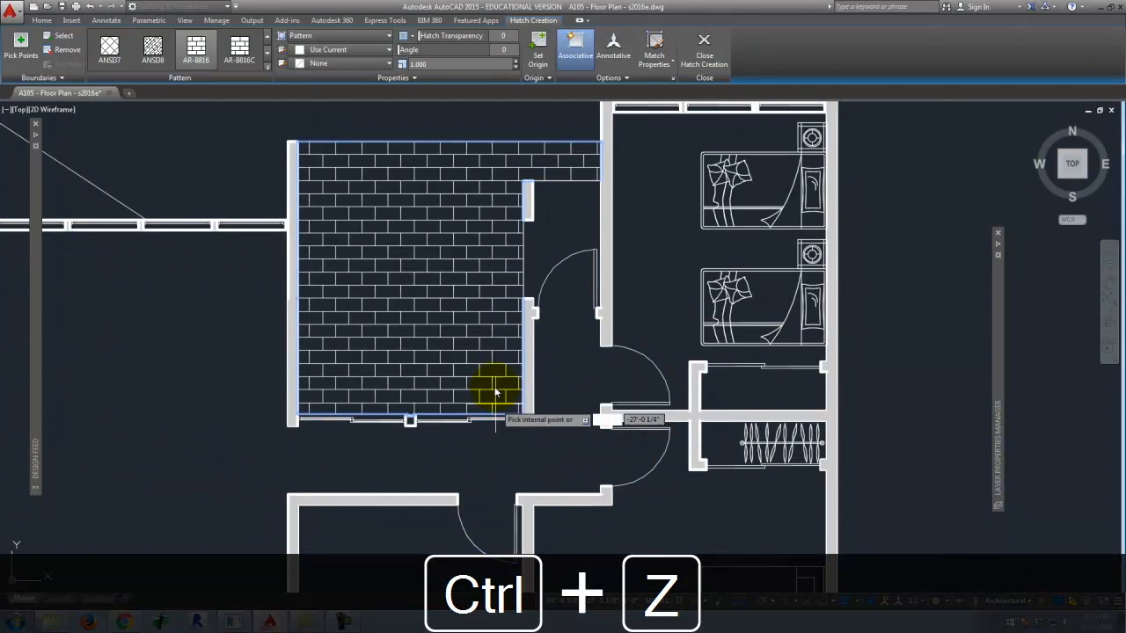
{"action": "key", "text": "Escape"}
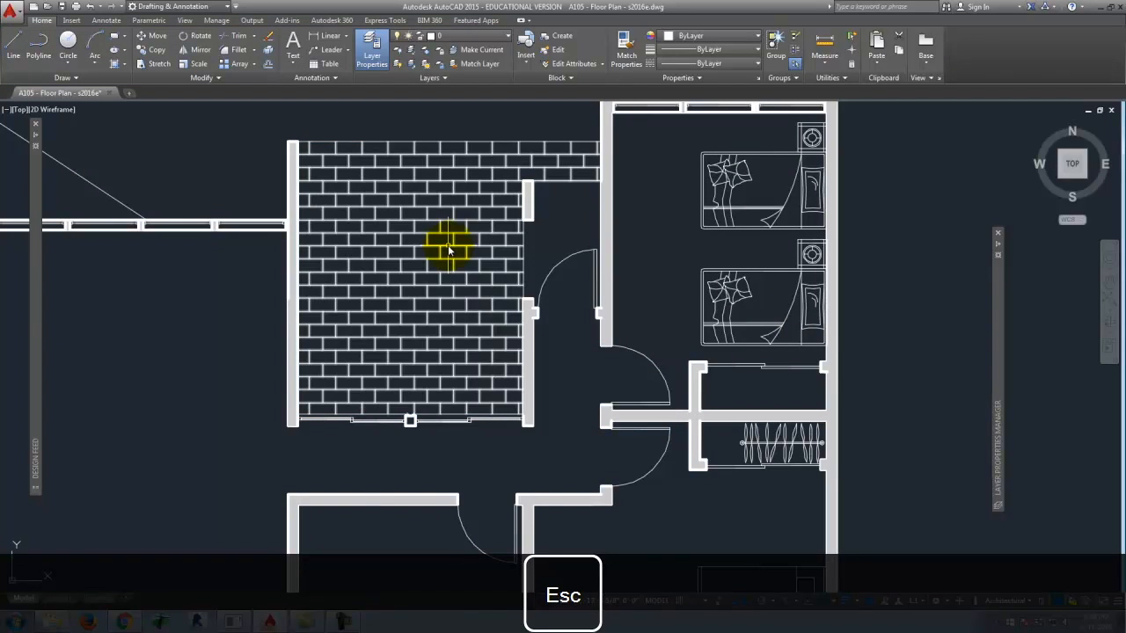
{"action": "key", "text": "ctrl+z"}
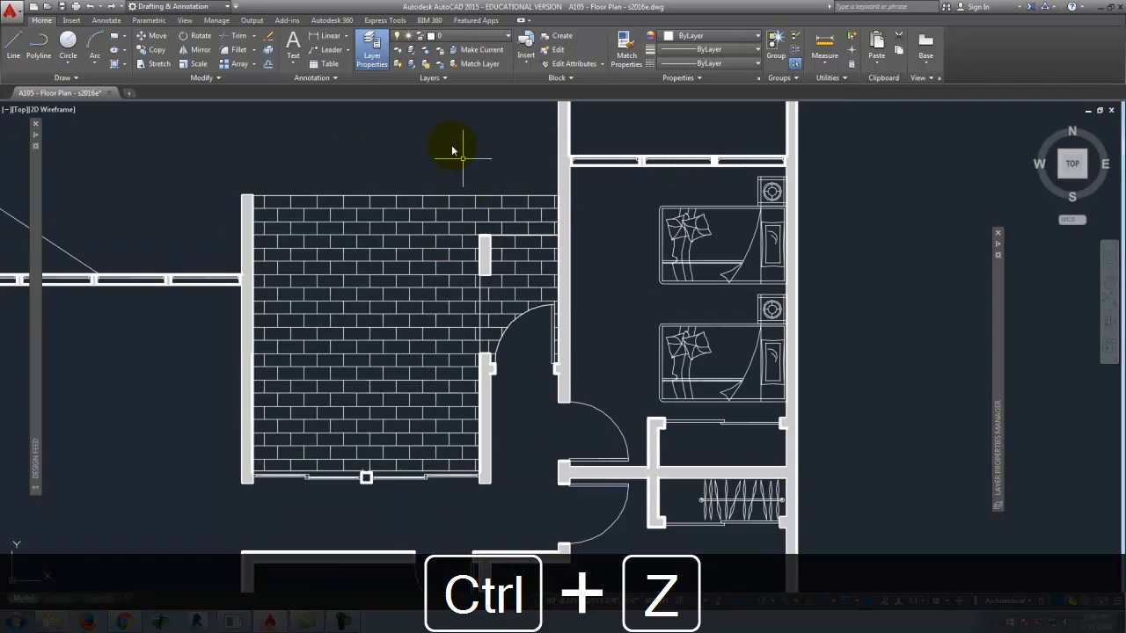
{"action": "key", "text": "ctrl+z"}
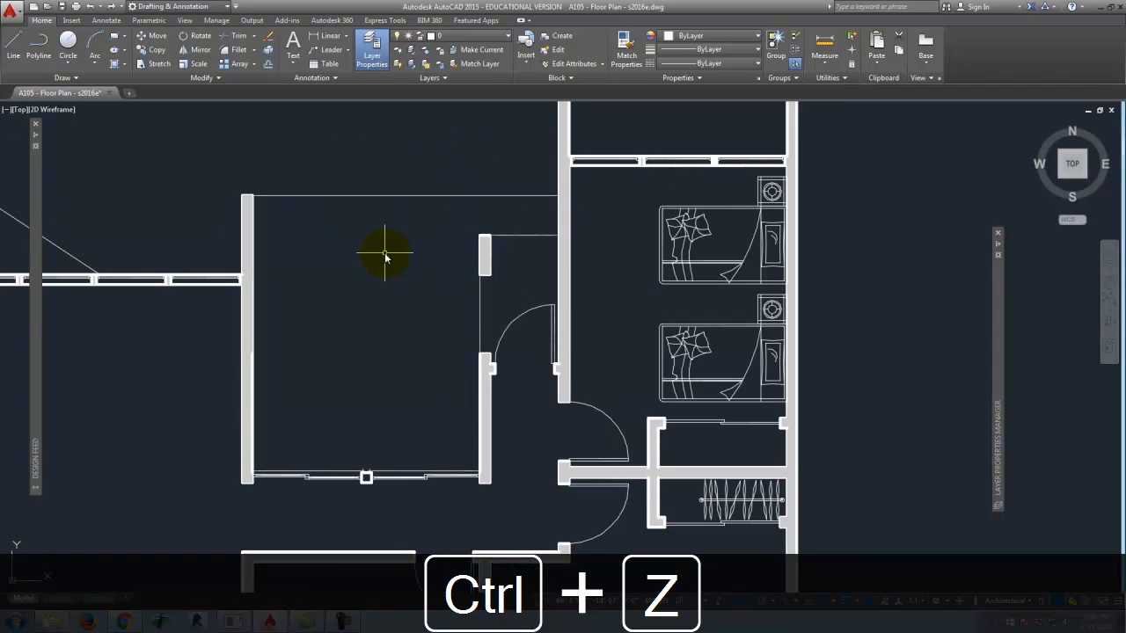
Create a new layer named NoPrint in the layer properties.
{"action": "left_click", "coordinate": [373, 53]}
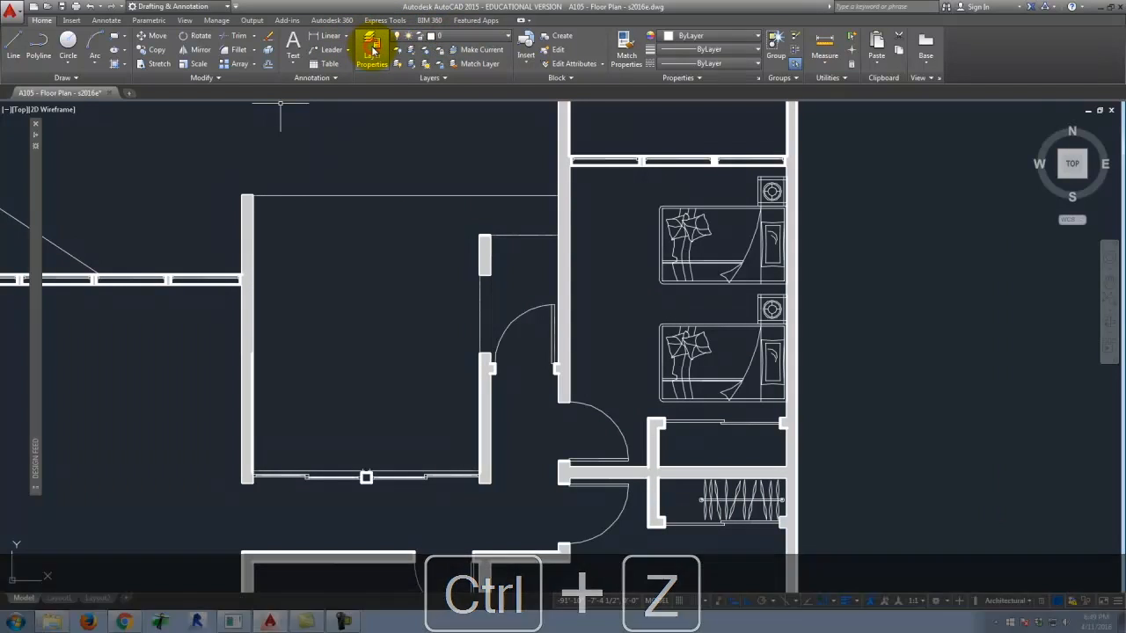
{"action": "left_click", "coordinate": [373, 55]}
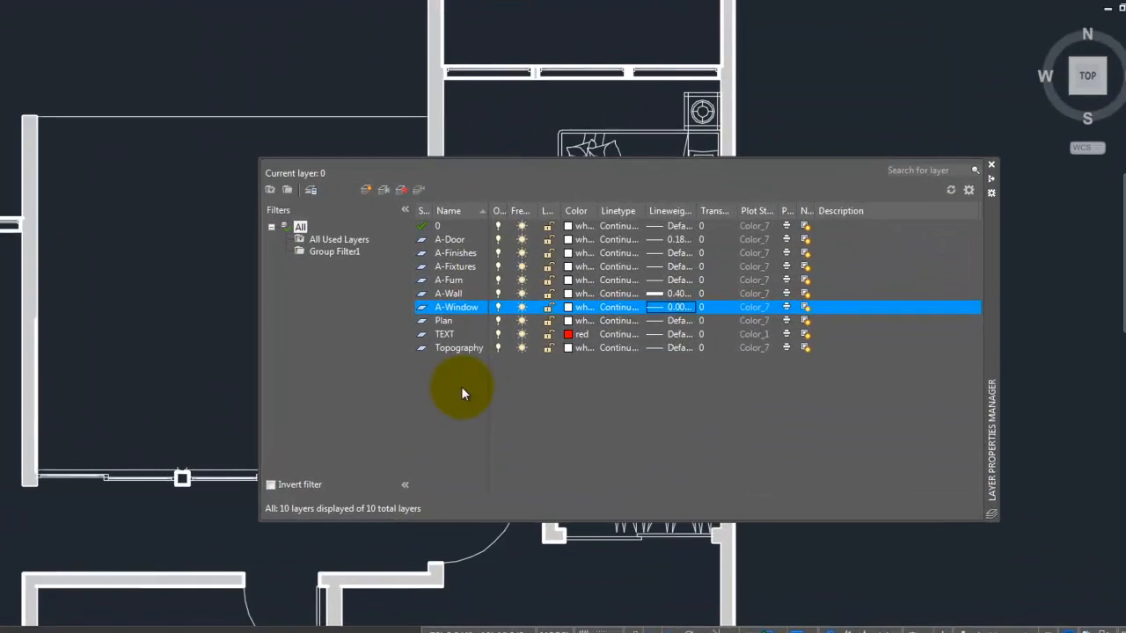
{"action": "left_click", "coordinate": [251, 143]}
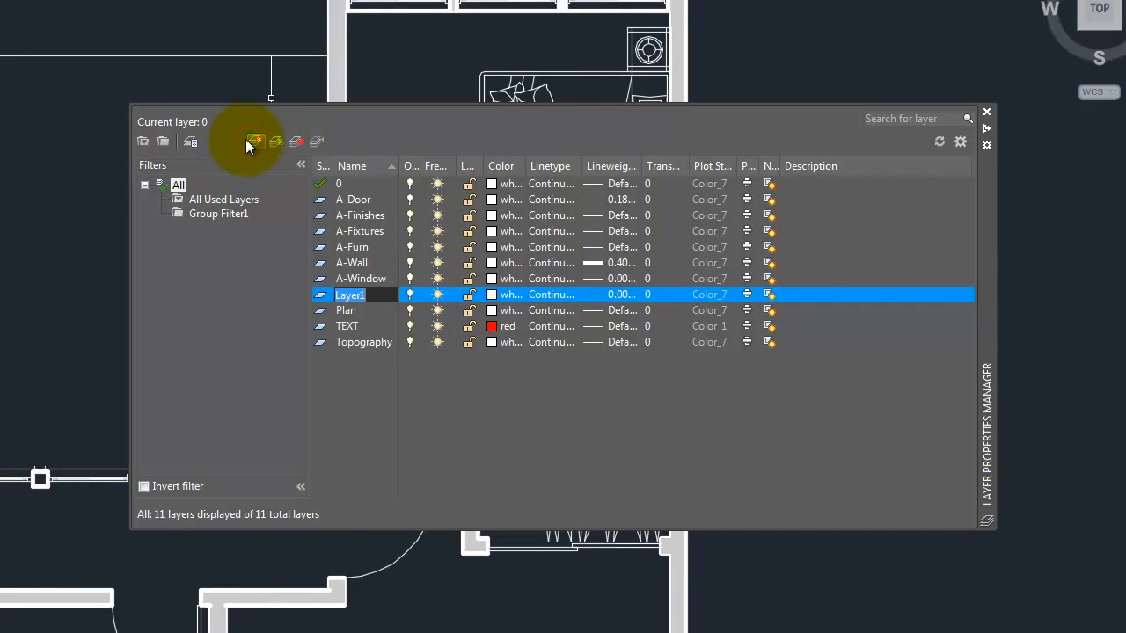
{"action": "type", "text": "NoPrint"}
{"action": "key", "text": "BackSpace"}
{"action": "type", "text": "t"}
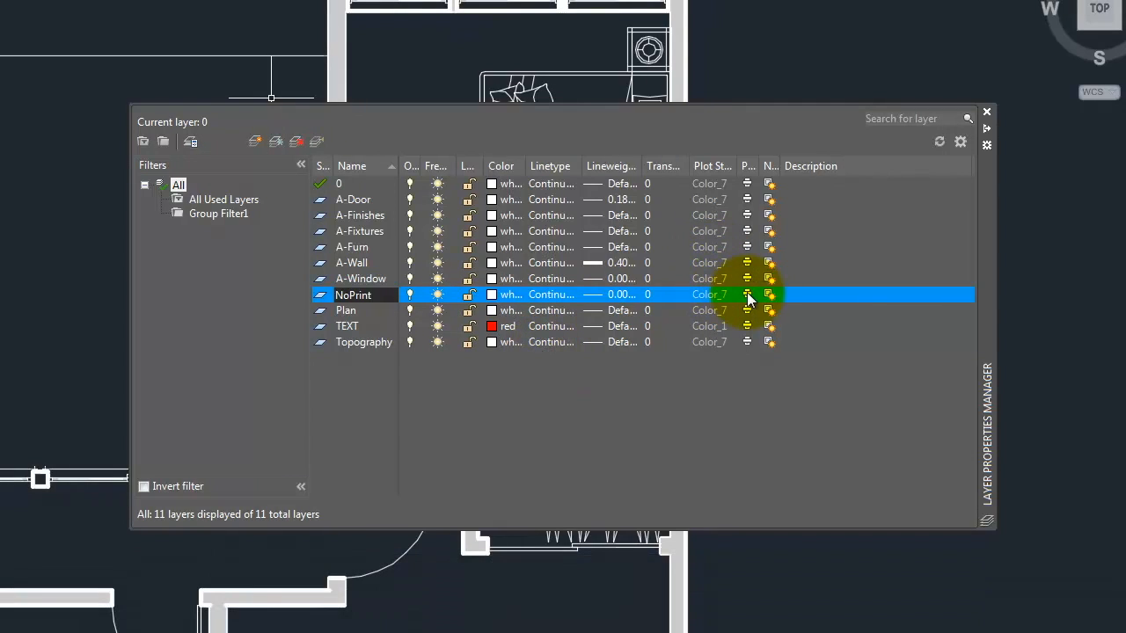
Turn off plotting for the NoPrint layer and set its color to green.
{"action": "left_click", "coordinate": [747, 294]}
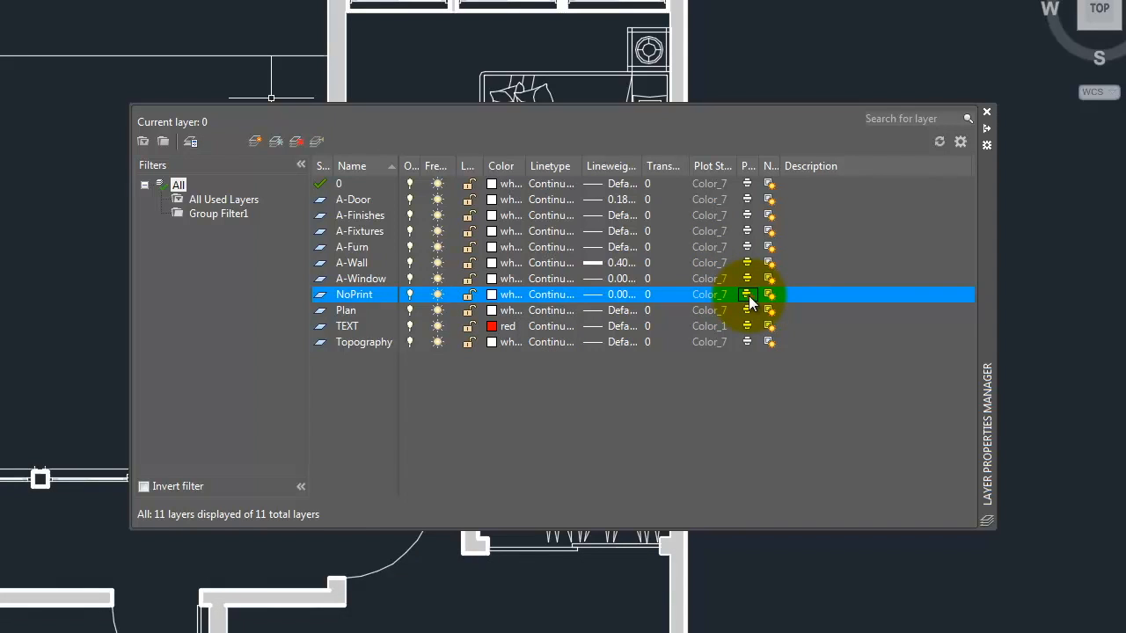
{"action": "left_click", "coordinate": [493, 295]}
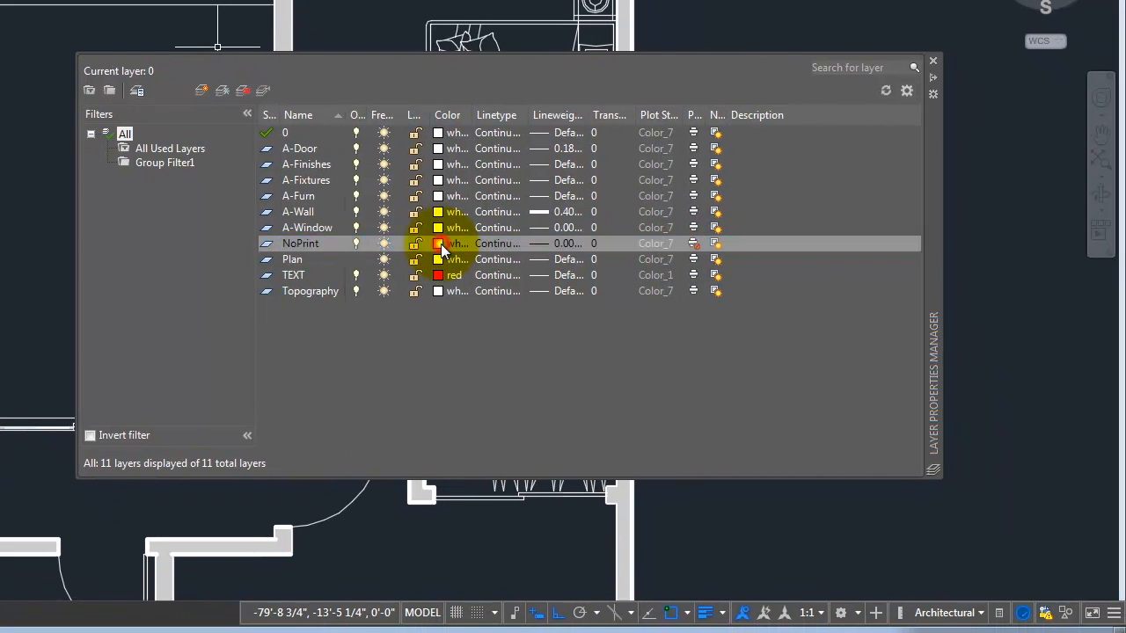
{"action": "left_click", "coordinate": [175, 215]}
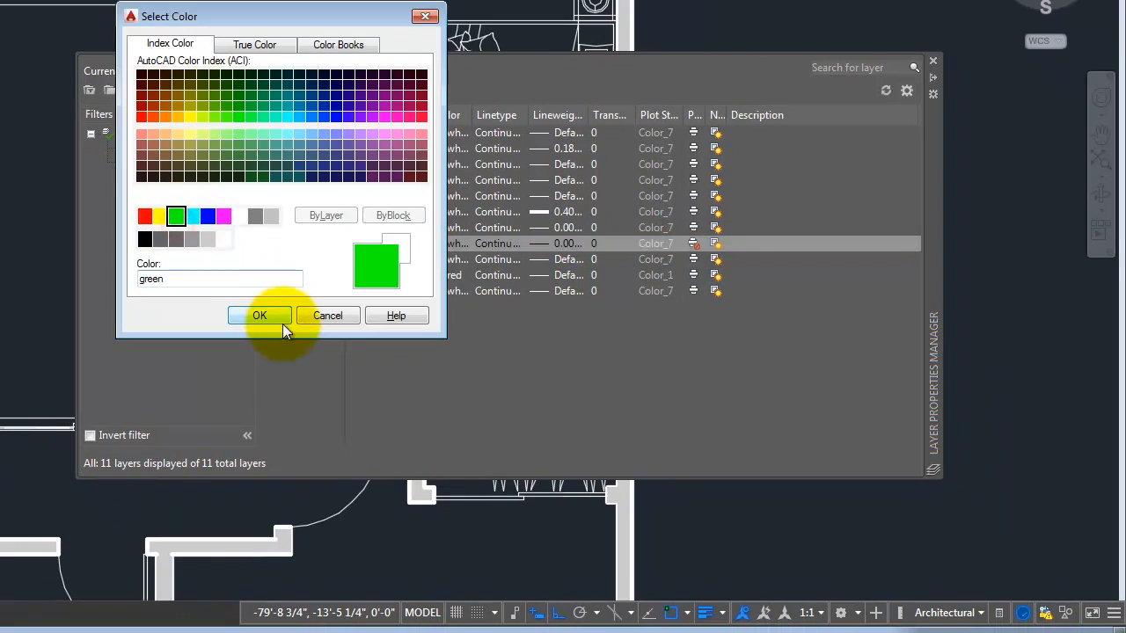
{"action": "left_click", "coordinate": [280, 320]}
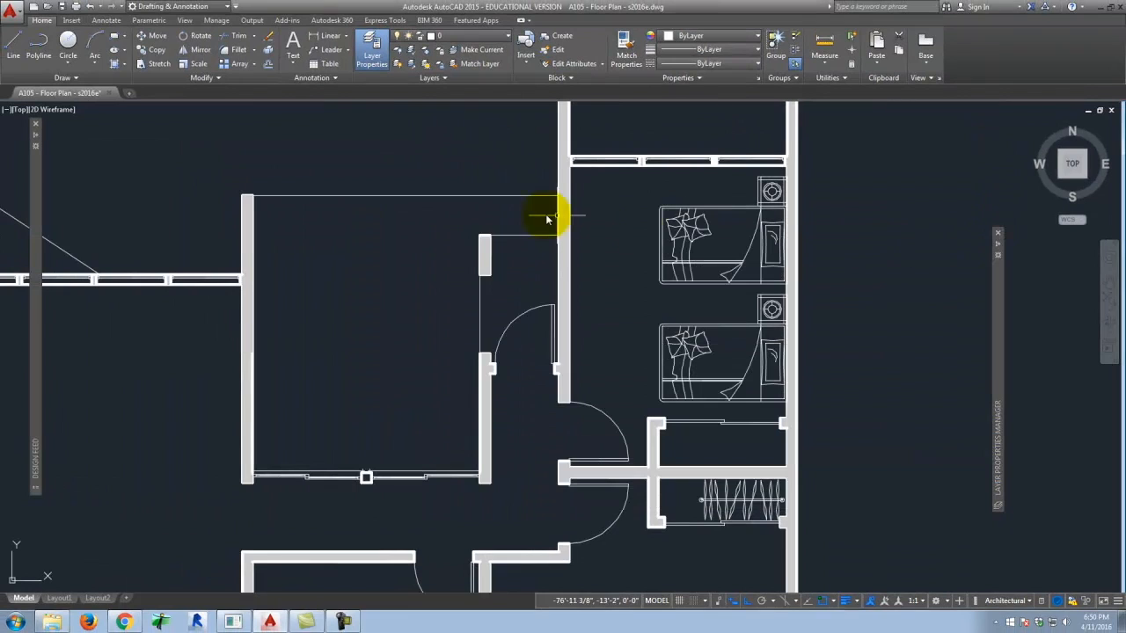
Draw a line across the entry door opening between the midpoints of its two jambs.
{"action": "left_click", "coordinate": [13, 40]}
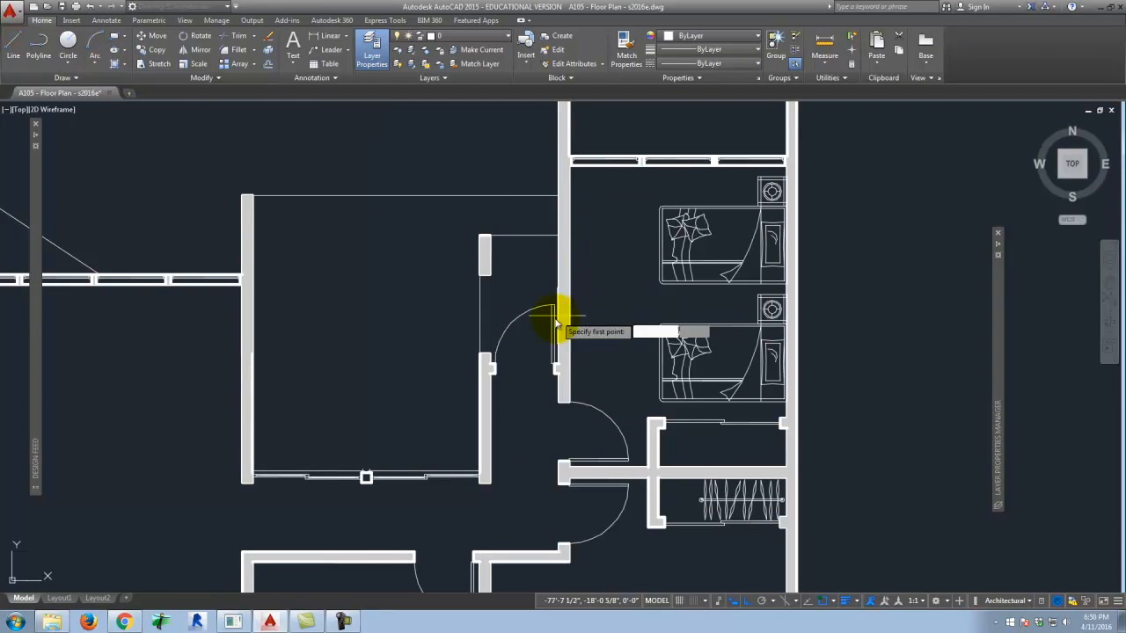
{"action": "scroll", "coordinate": [528, 343], "scroll_direction": "up", "scroll_amount": 6}
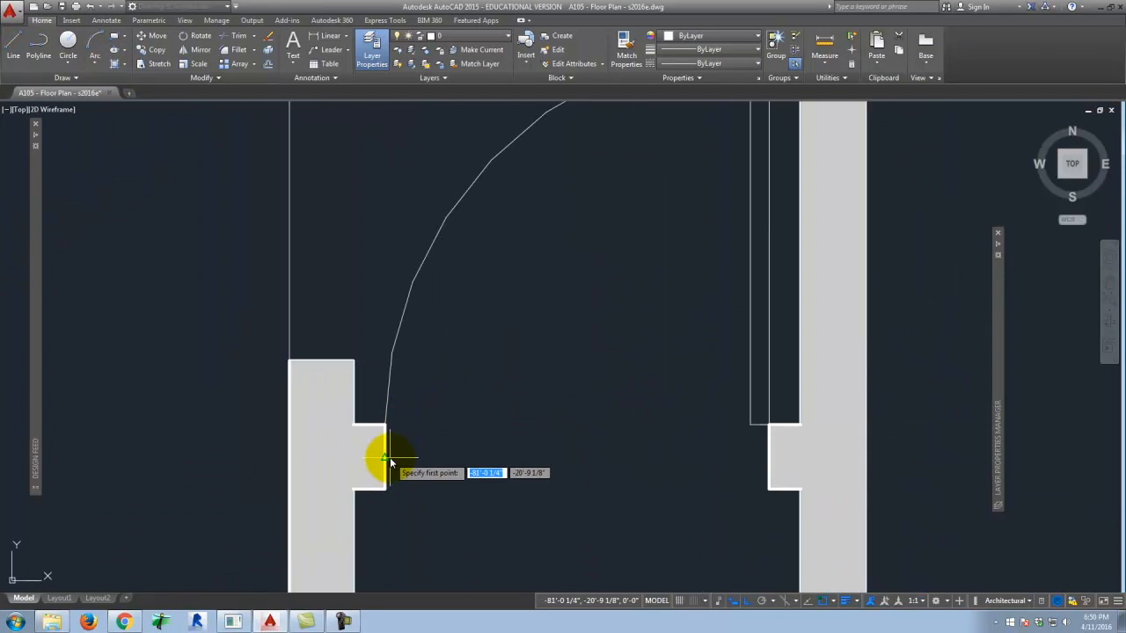
{"action": "left_click", "coordinate": [387, 456]}
{"action": "left_click", "coordinate": [768, 456]}
{"action": "key", "text": "Return"}
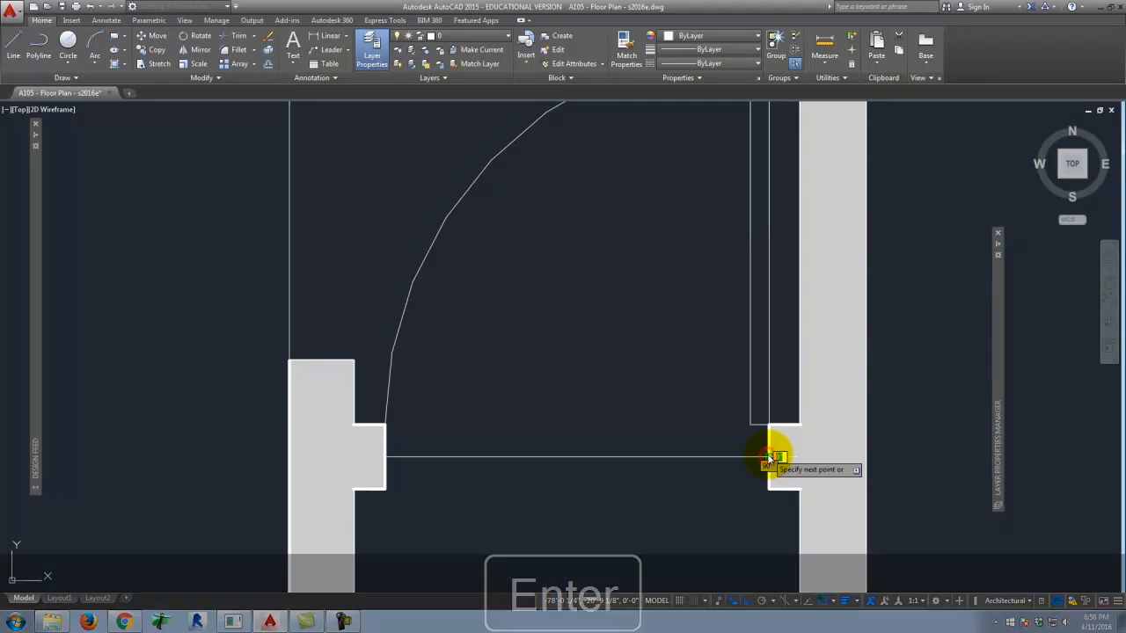
Move the line across the door opening to the NoPrint layer and deselect it.
{"action": "scroll", "coordinate": [801, 467], "scroll_direction": "down", "scroll_amount": 4}
{"action": "left_click", "coordinate": [765, 459]}
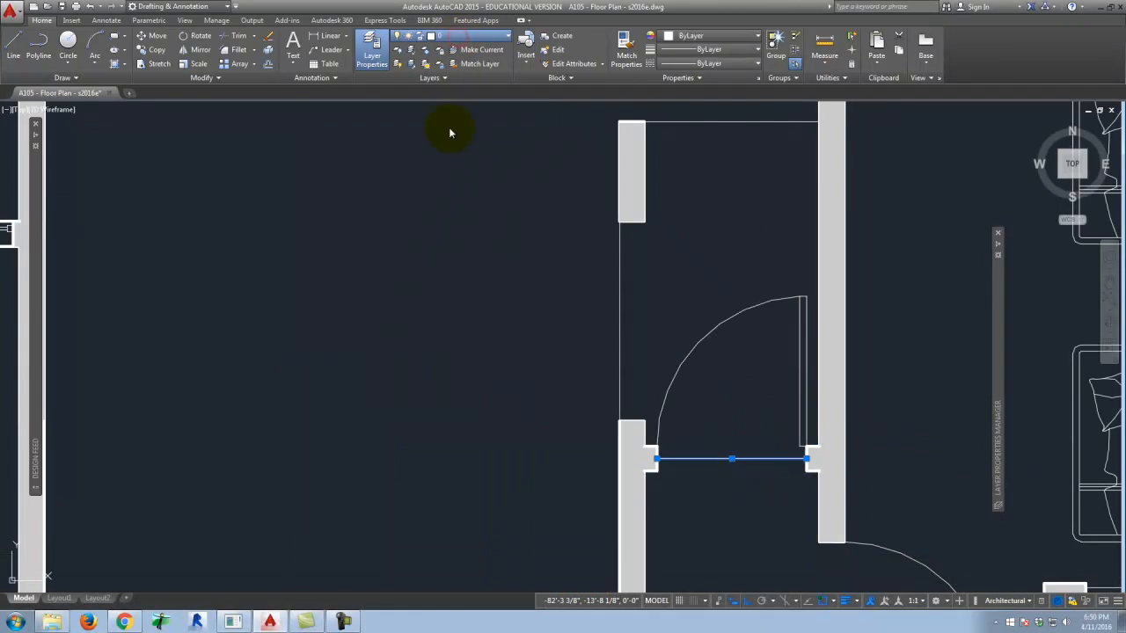
{"action": "key", "text": "Escape"}
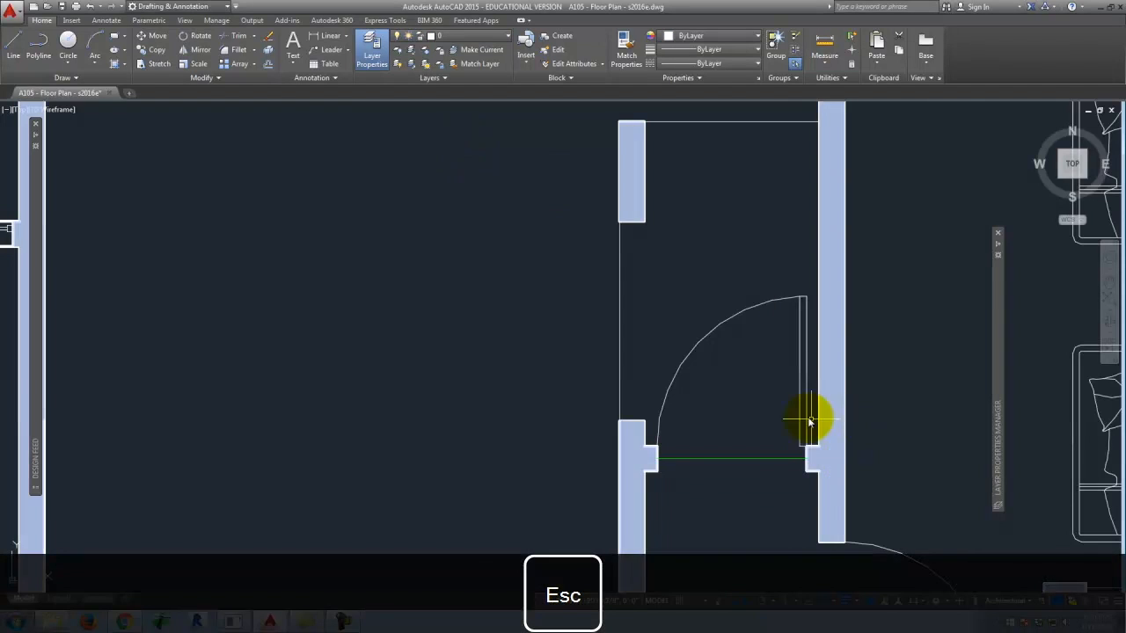
Hatch the patio and the entry area up to the green door line with the AR-B816C pattern at scale 1.
{"action": "scroll", "coordinate": [642, 369], "scroll_direction": "down", "scroll_amount": 4}
{"action": "scroll", "coordinate": [581, 355], "scroll_direction": "down", "scroll_amount": 2}
{"action": "scroll", "coordinate": [578, 484], "scroll_direction": "up", "scroll_amount": 2}
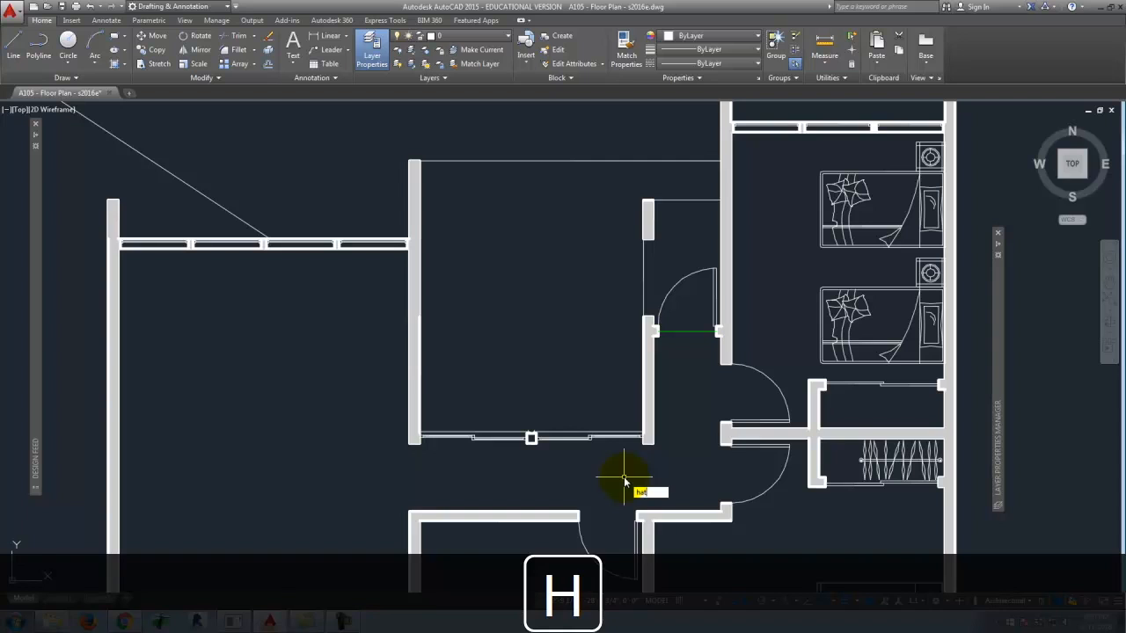
{"action": "key", "text": "Return"}
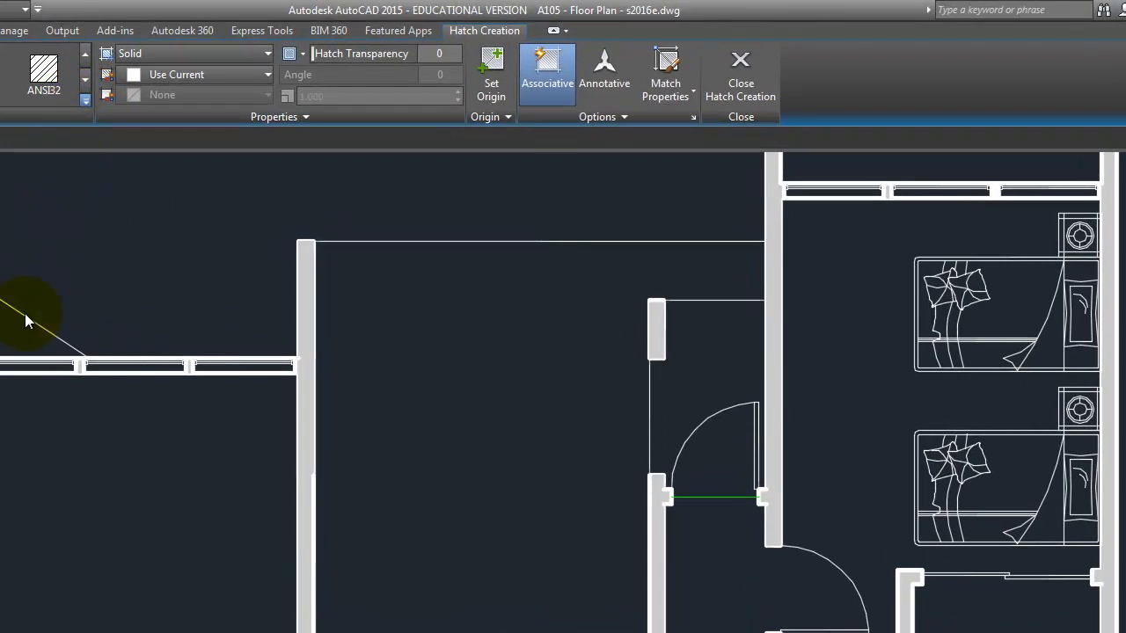
{"action": "left_click", "coordinate": [55, 197]}
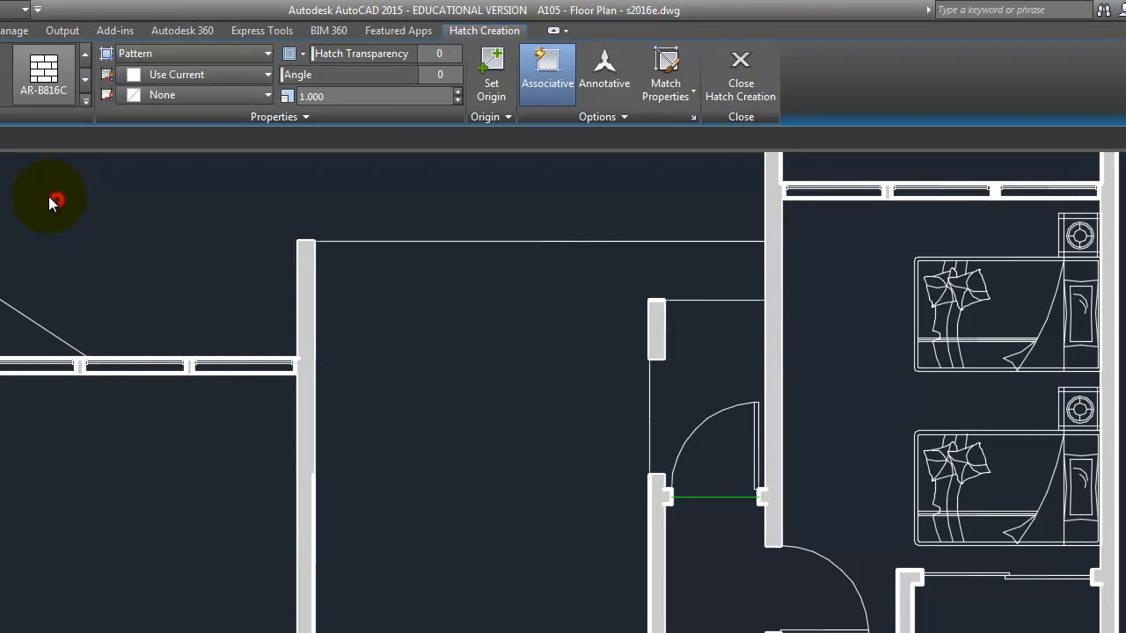
{"action": "left_click", "coordinate": [484, 467]}
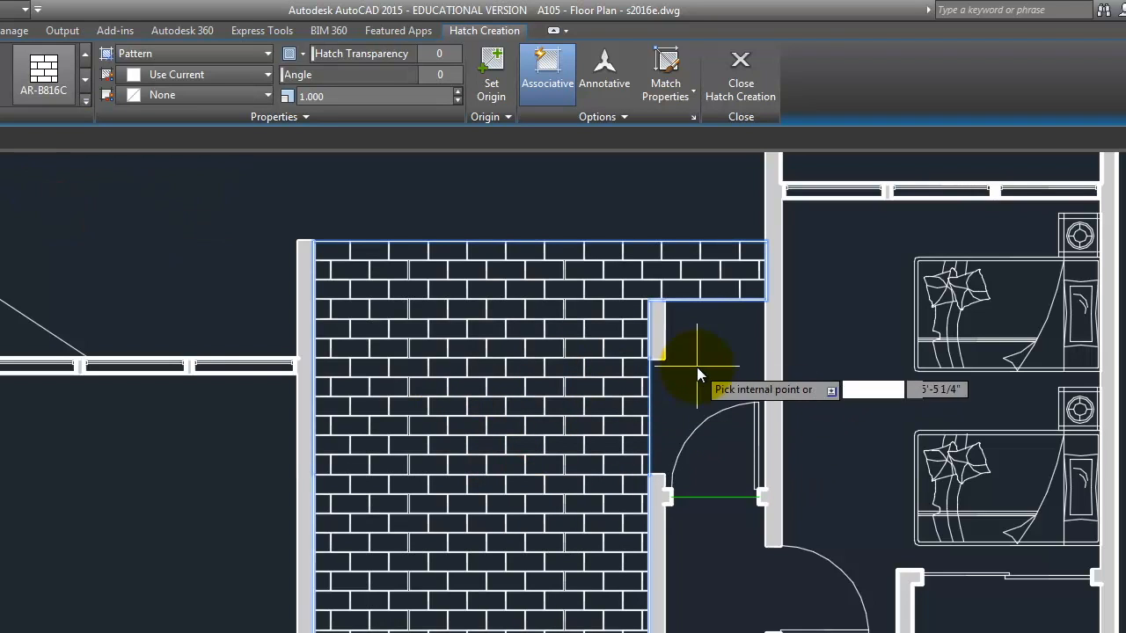
{"action": "left_click", "coordinate": [693, 381]}
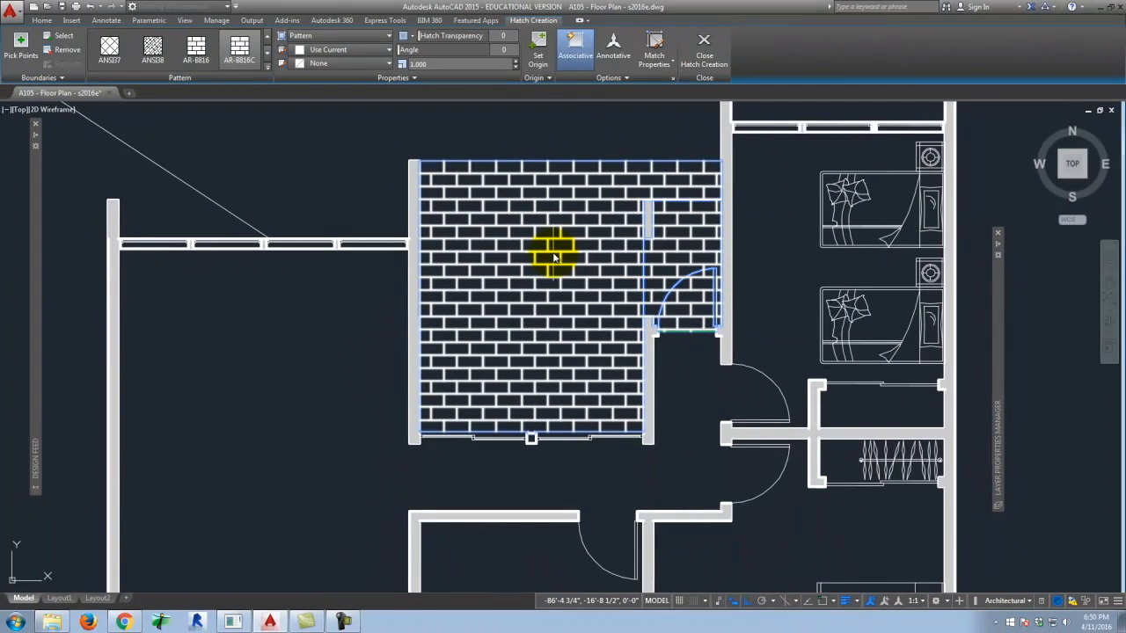
{"action": "key", "text": "Return"}
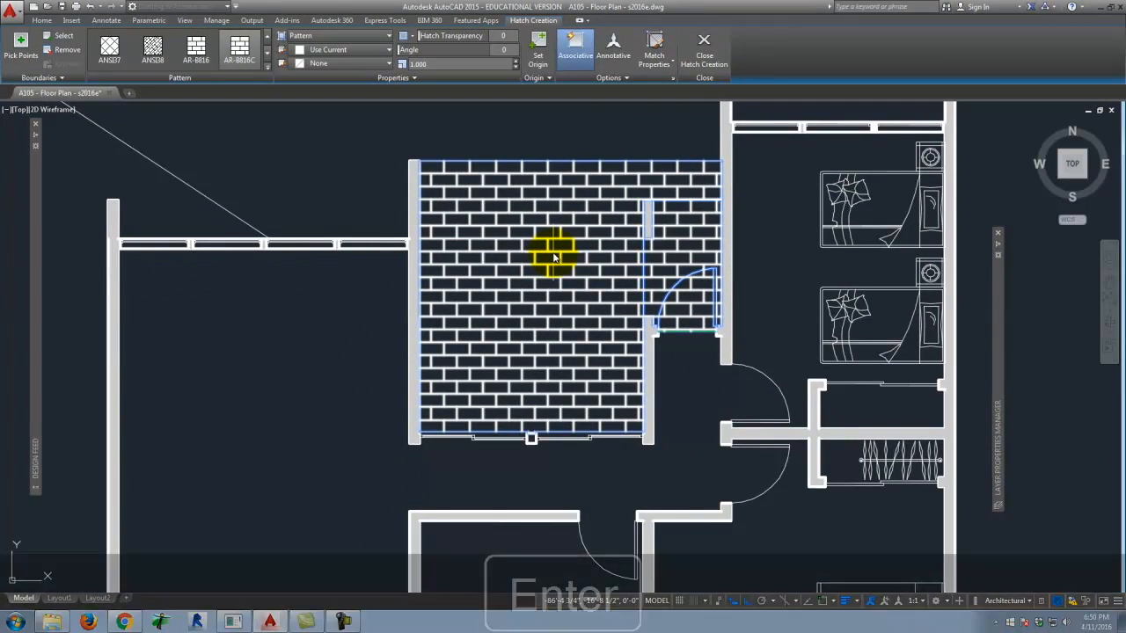
Change the color of the patio brick hatch to index color 251.
{"action": "left_click", "coordinate": [553, 257]}
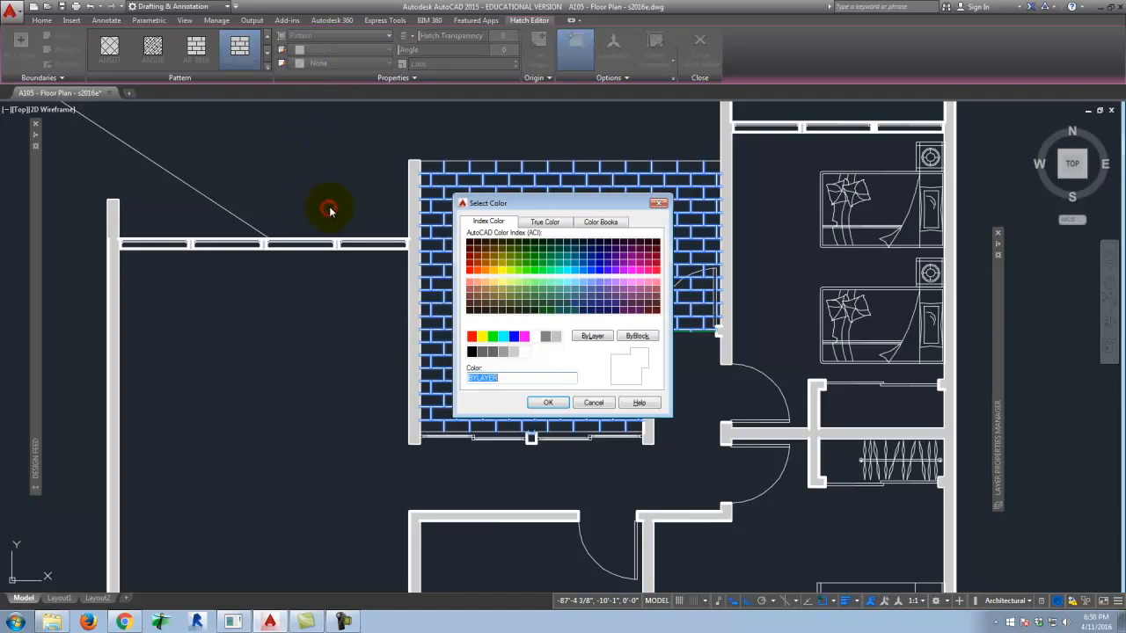
{"action": "left_click", "coordinate": [488, 355]}
{"action": "left_click", "coordinate": [550, 402]}
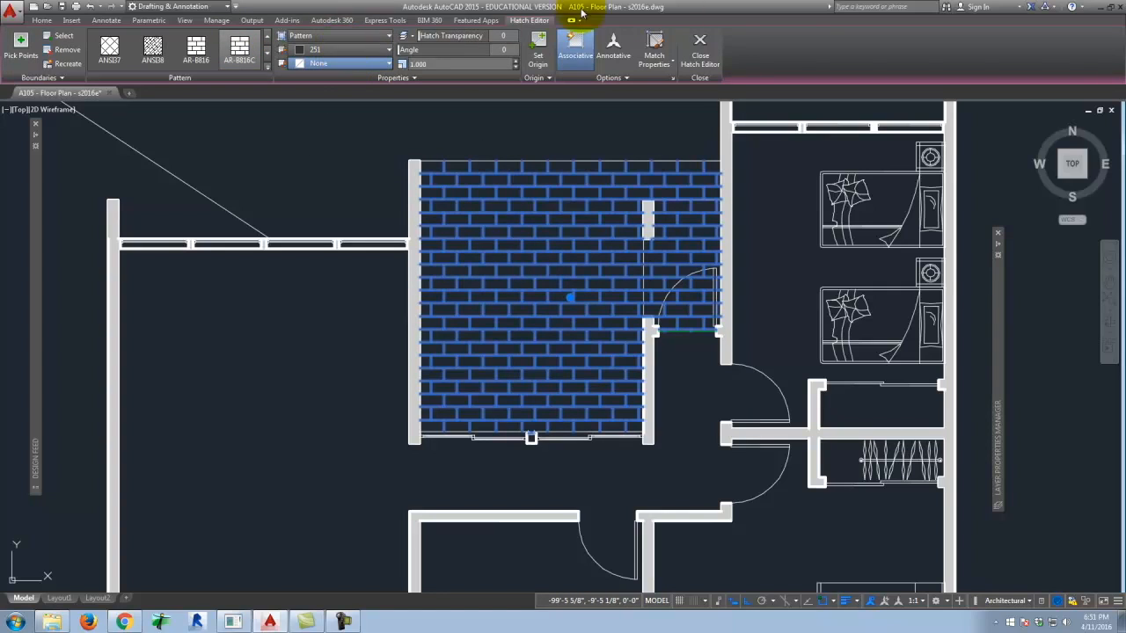
Set the lineweight of the patio brick hatch to 0.00 mm and check the setting on the reselected hatch.
{"action": "left_click", "coordinate": [41, 19]}
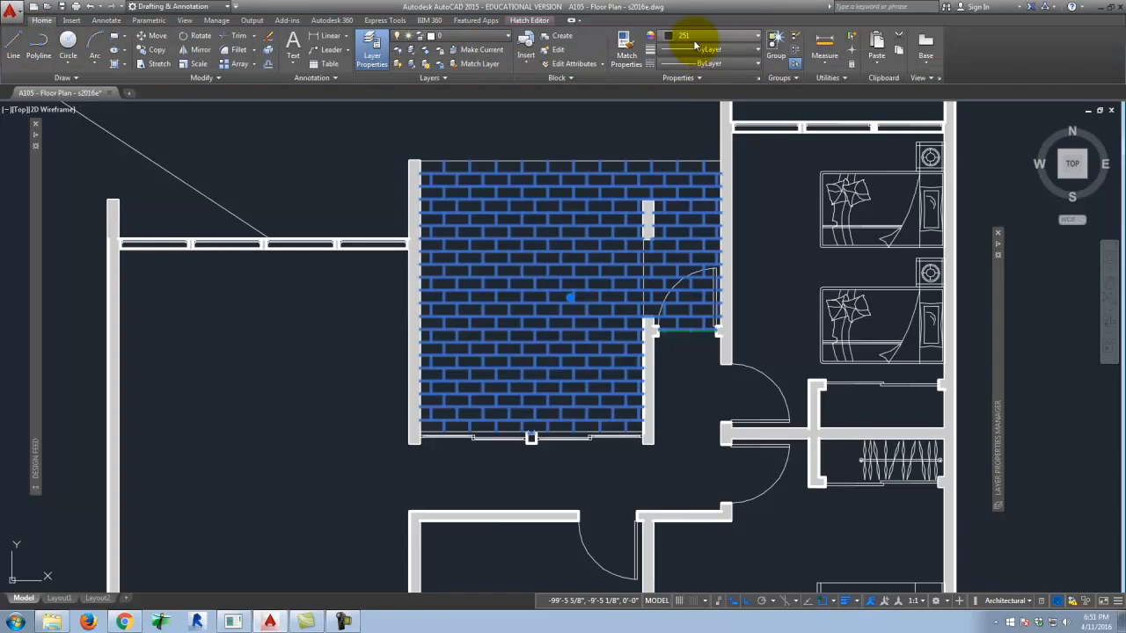
{"action": "key", "text": "Escape"}
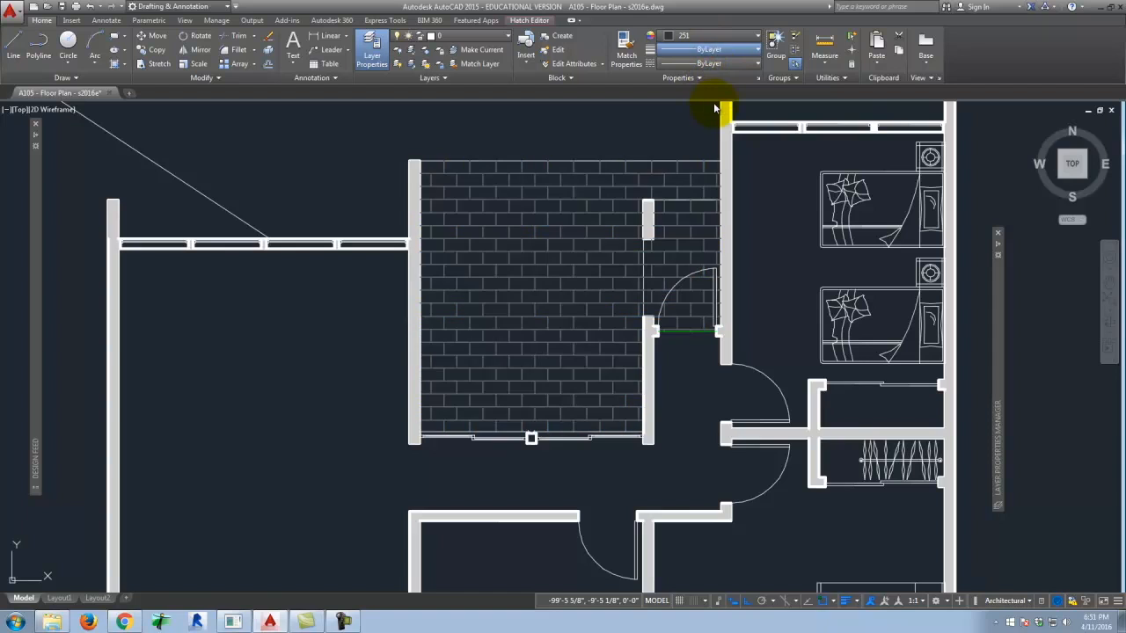
{"action": "left_click", "coordinate": [617, 256]}
{"action": "key", "text": "Escape"}
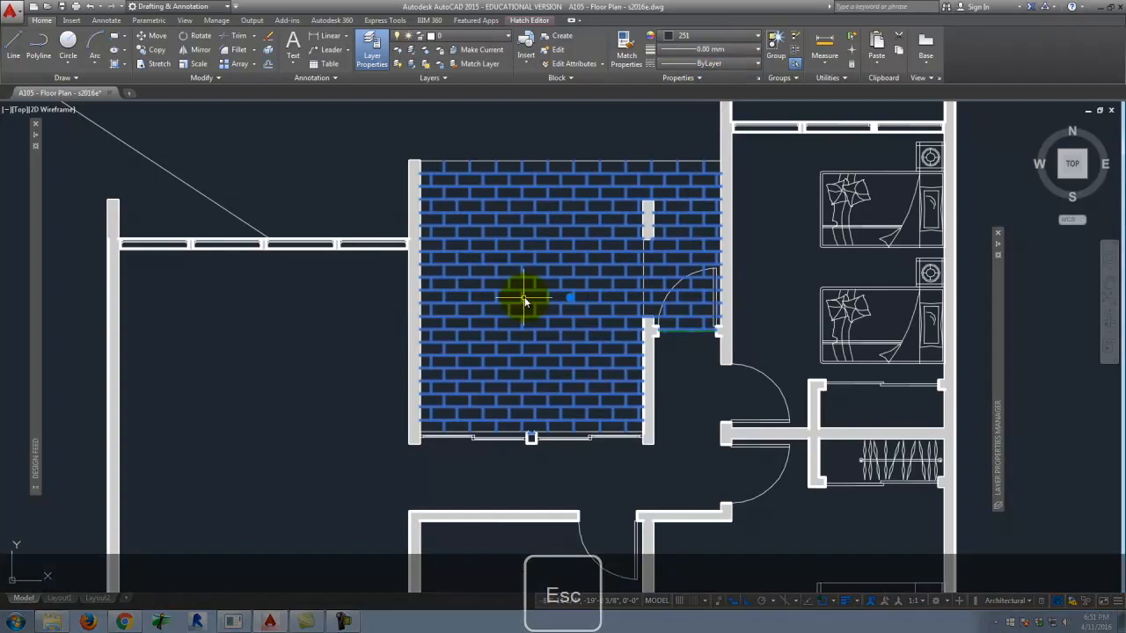
Select the patio brick hatch and try a pattern scale of 0.5.
{"action": "scroll", "coordinate": [528, 289], "scroll_direction": "up", "scroll_amount": 8}
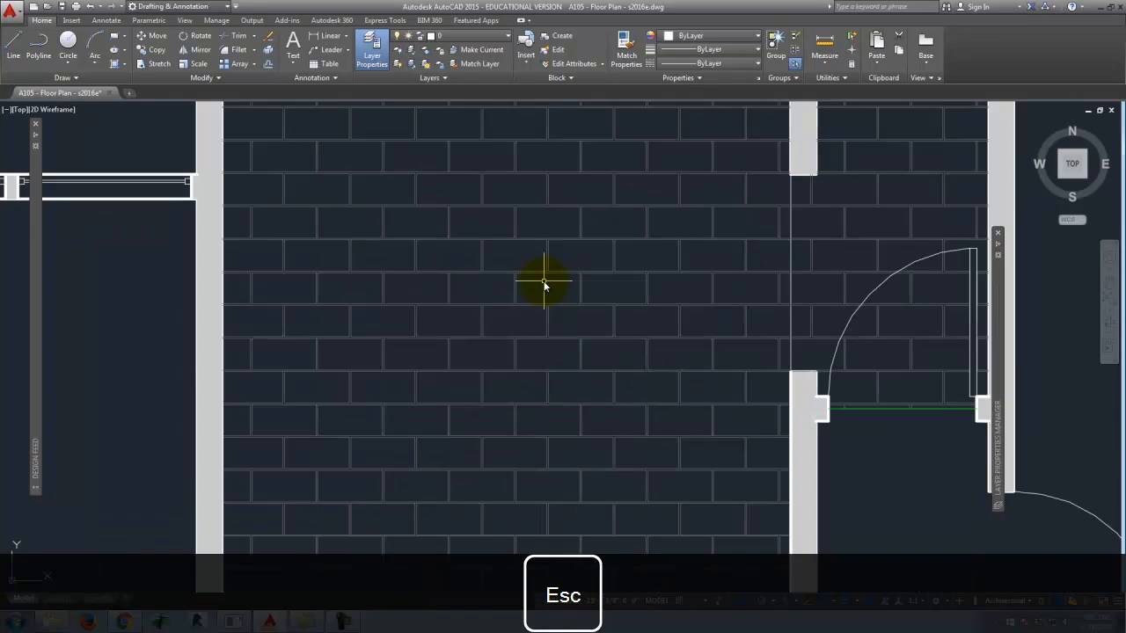
{"action": "scroll", "coordinate": [556, 281], "scroll_direction": "down", "scroll_amount": 6}
{"action": "scroll", "coordinate": [559, 280], "scroll_direction": "down", "scroll_amount": 4}
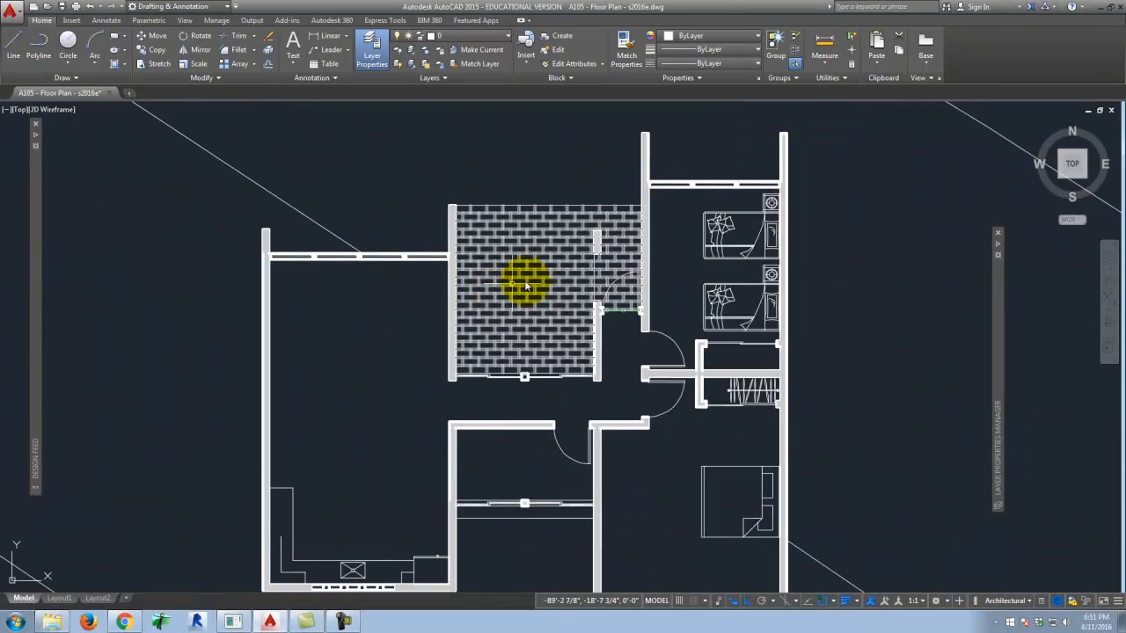
{"action": "scroll", "coordinate": [528, 276], "scroll_direction": "up", "scroll_amount": 2}
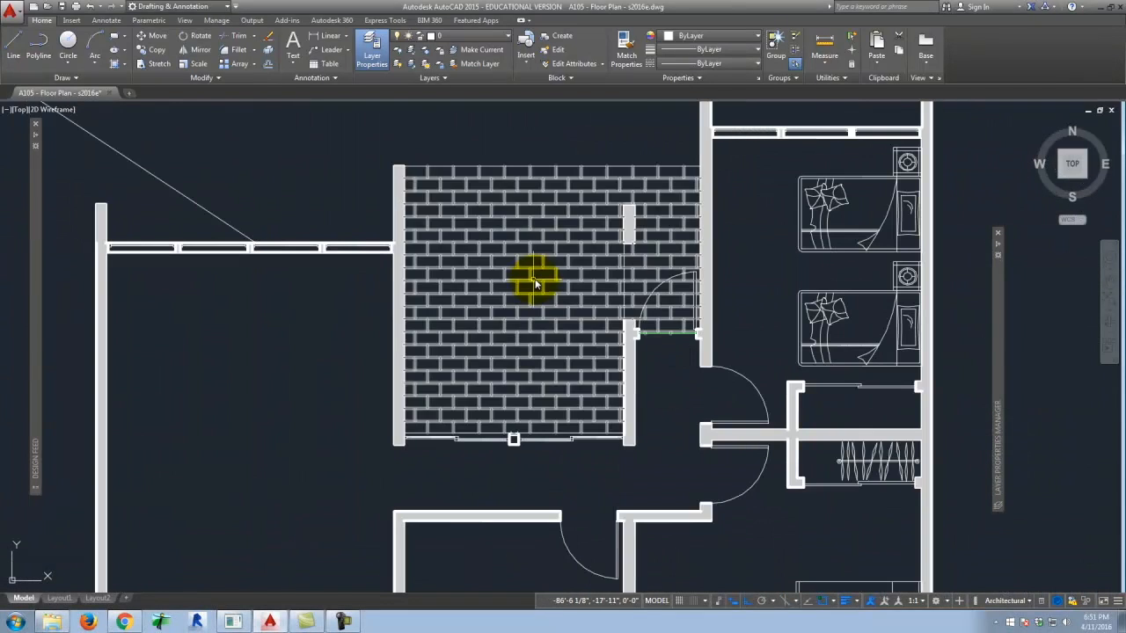
{"action": "scroll", "coordinate": [537, 283], "scroll_direction": "up", "scroll_amount": 2}
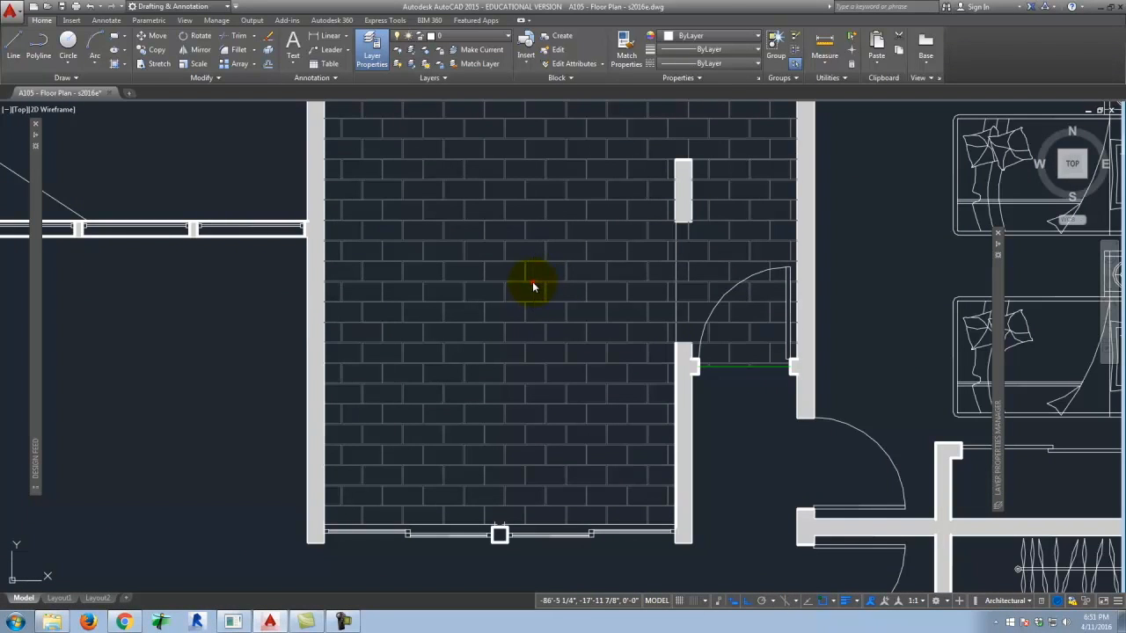
{"action": "left_click", "coordinate": [537, 287]}
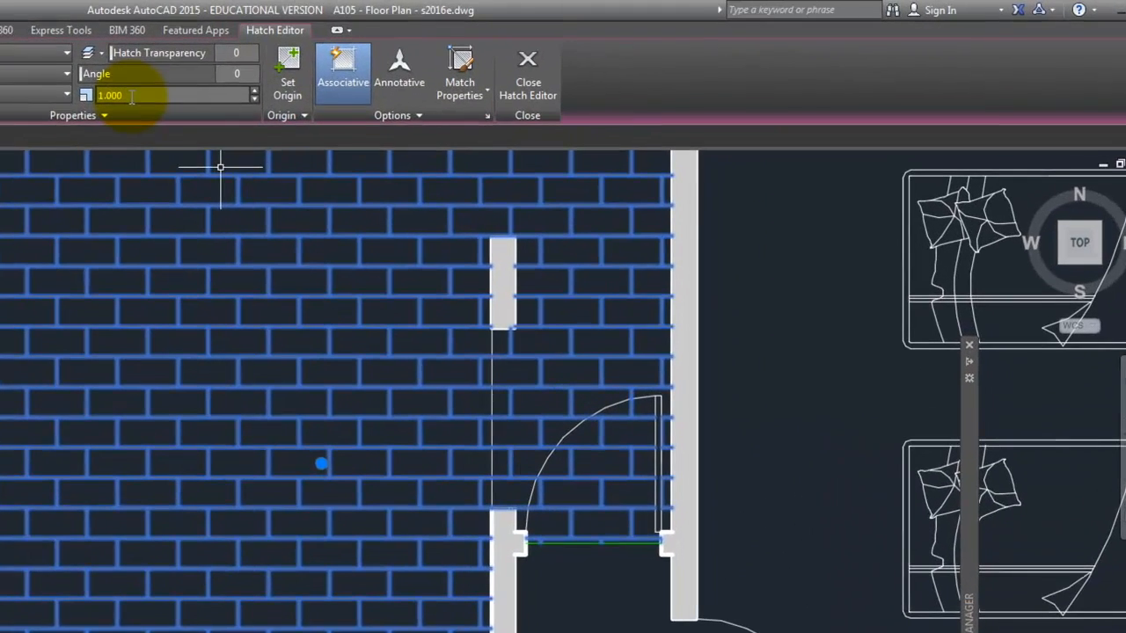
{"action": "left_click_drag", "start_coordinate": [430, 65], "coordinate": [389, 62]}
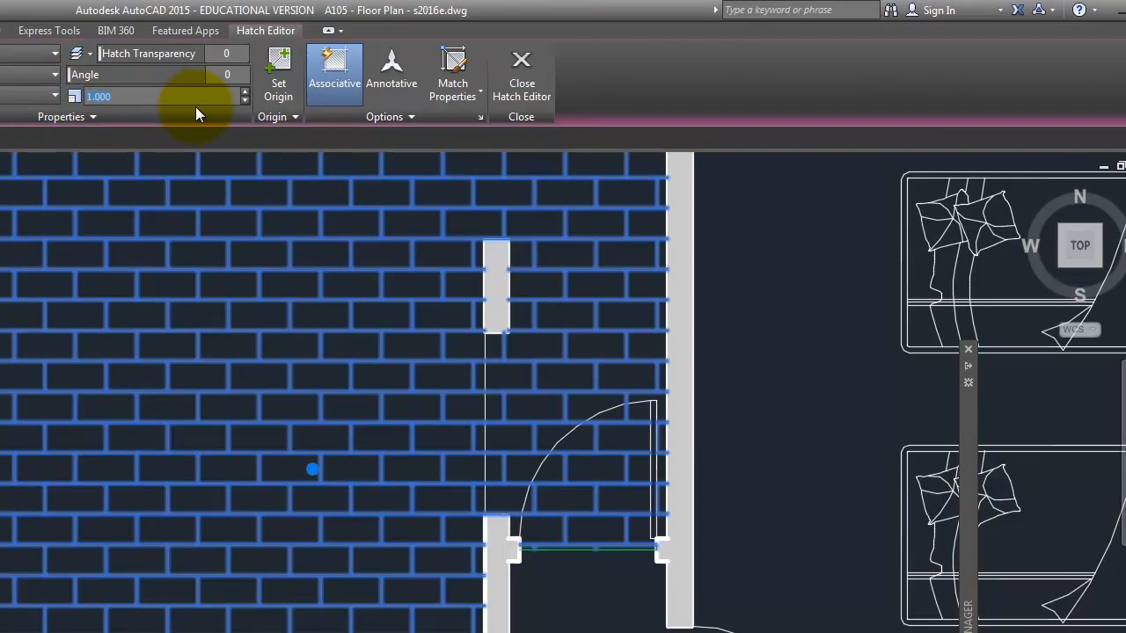
{"action": "key", "text": "Delete"}
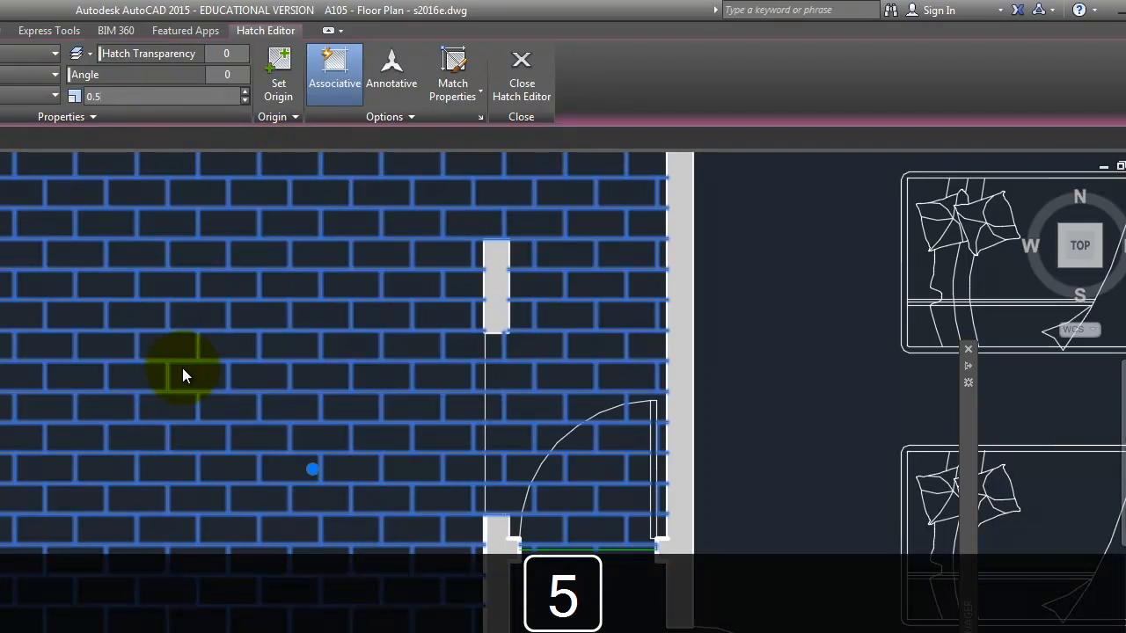
{"action": "type", "text": ".5"}
{"action": "key", "text": "Tab"}
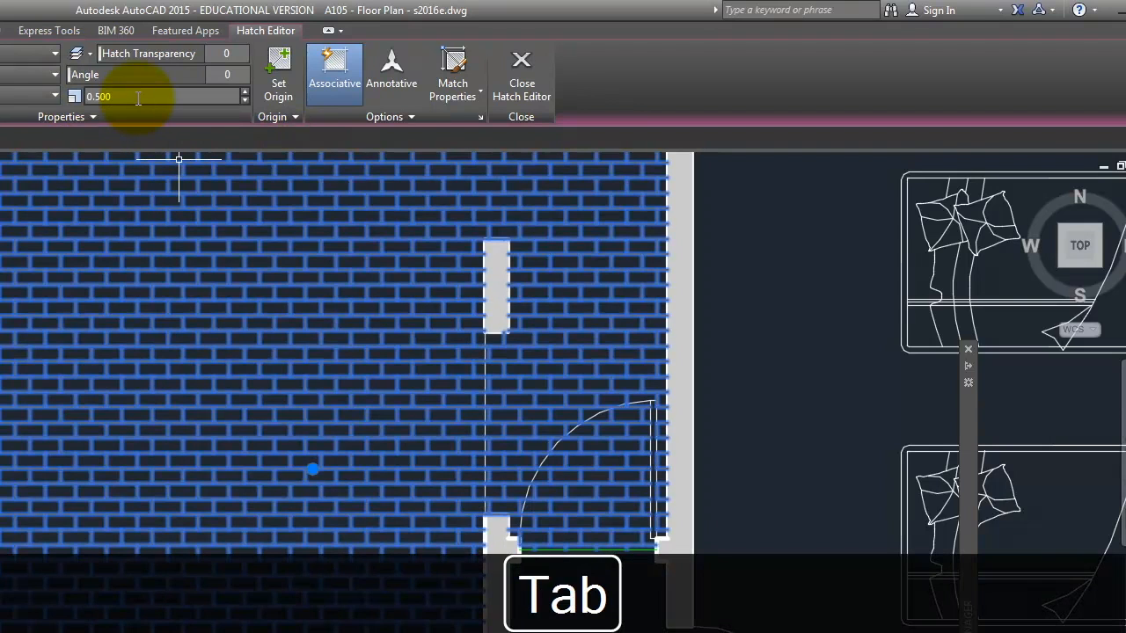
Set the patio brick hatch's pattern scale to 1.5 and deselect the hatch.
{"action": "key", "text": "1"}
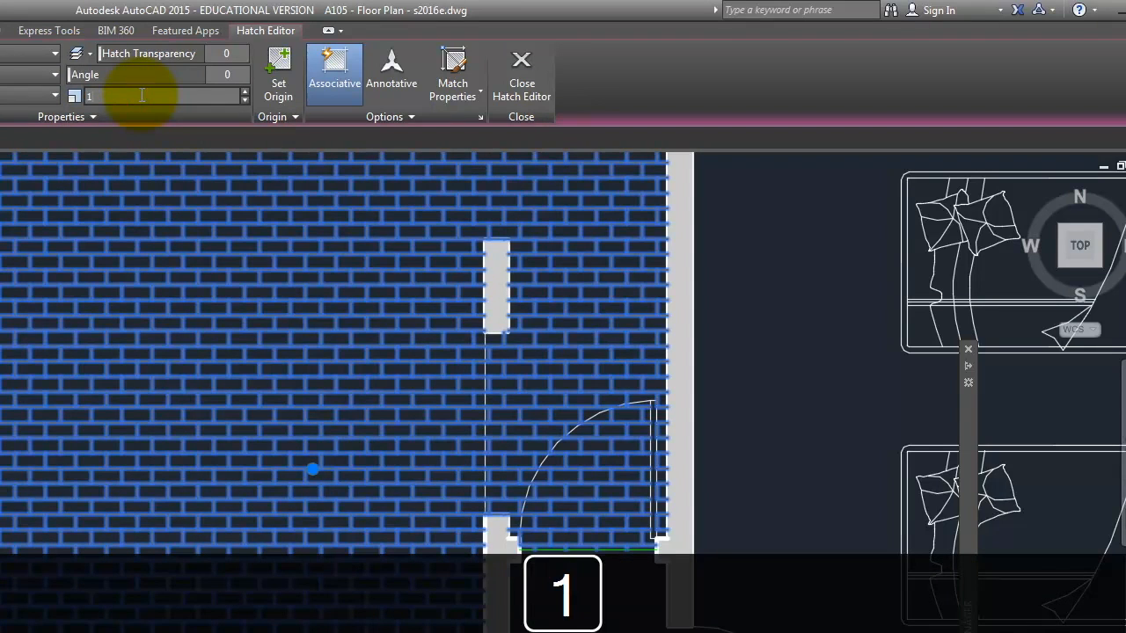
{"action": "type", "text": ".5"}
{"action": "key", "text": "Tab"}
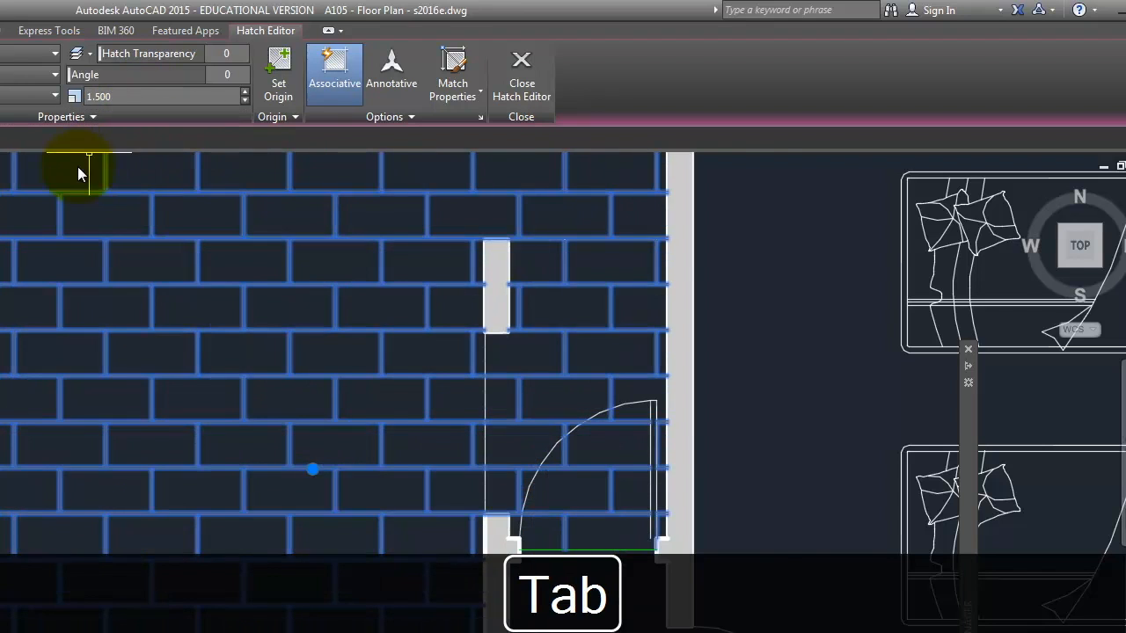
{"action": "scroll", "coordinate": [78, 169], "scroll_direction": "down", "scroll_amount": 1}
{"action": "scroll", "coordinate": [235, 437], "scroll_direction": "down", "scroll_amount": 1}
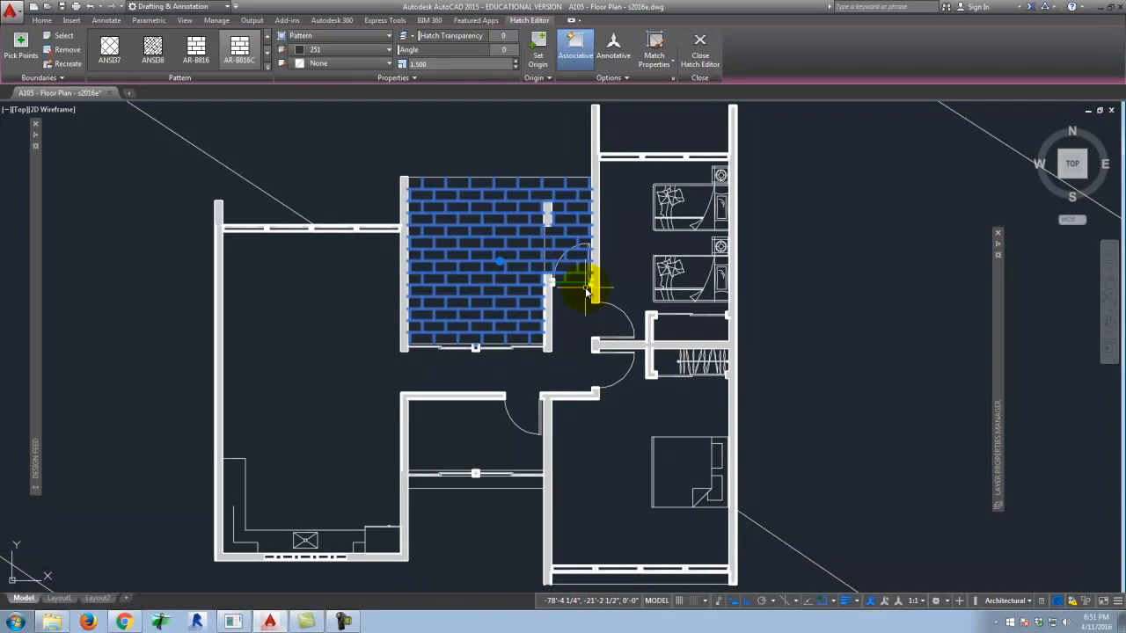
{"action": "scroll", "coordinate": [508, 195], "scroll_direction": "up", "scroll_amount": 3}
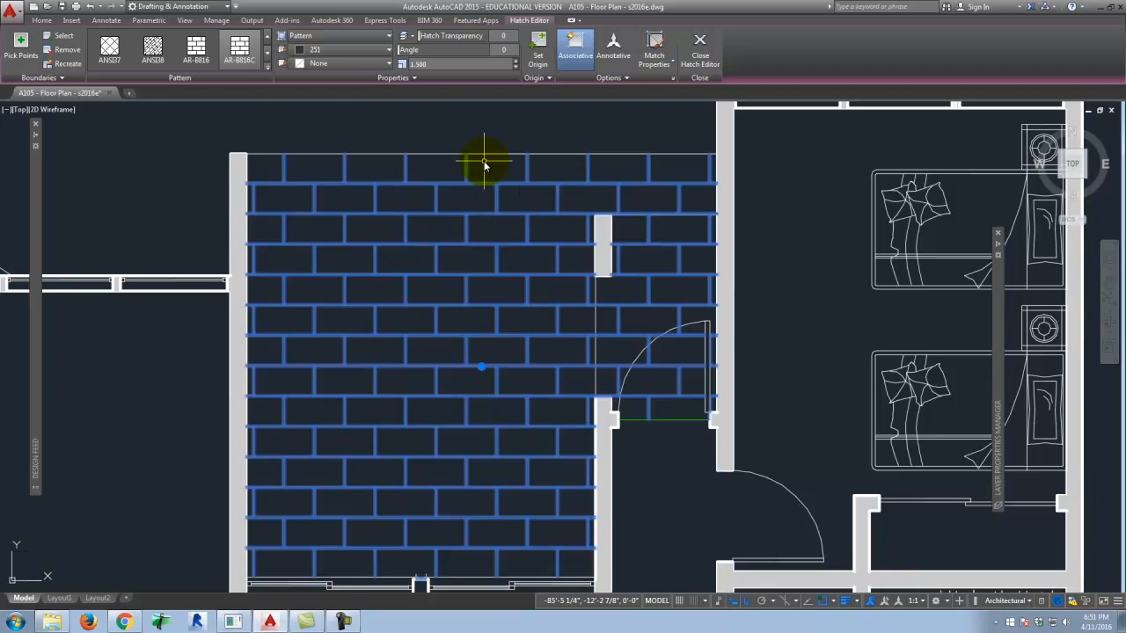
{"action": "key", "text": "Escape"}
Start a new hatch with the ANSI31 pattern and pick the large living and kitchen area with its connecting hallway.
{"action": "scroll", "coordinate": [522, 221], "scroll_direction": "down", "scroll_amount": 3}
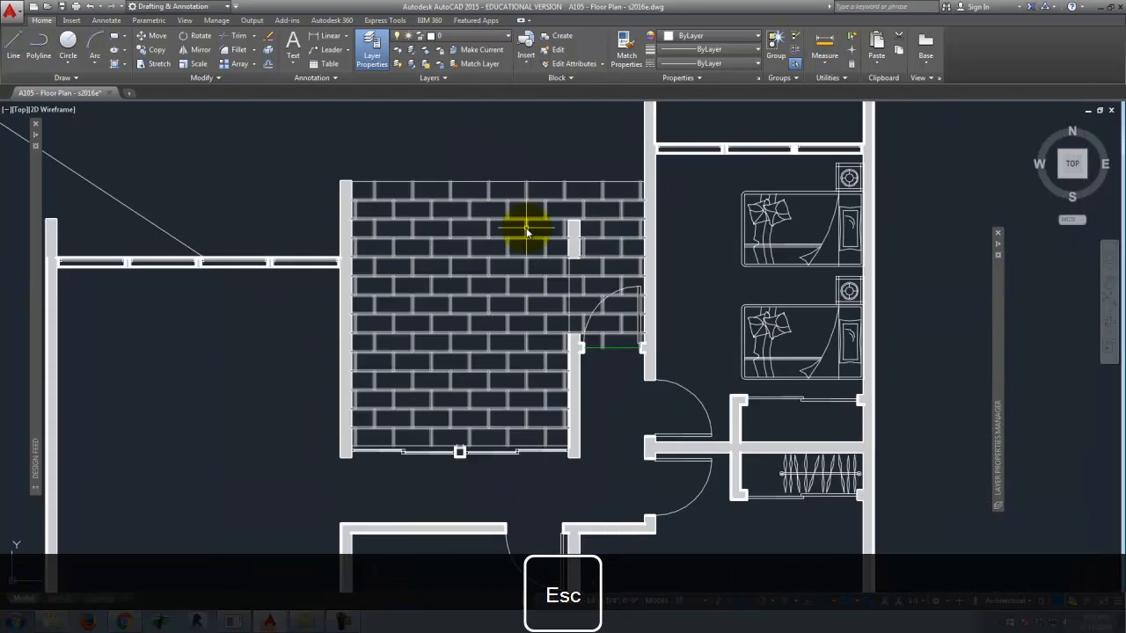
{"action": "scroll", "coordinate": [528, 333], "scroll_direction": "down", "scroll_amount": 2}
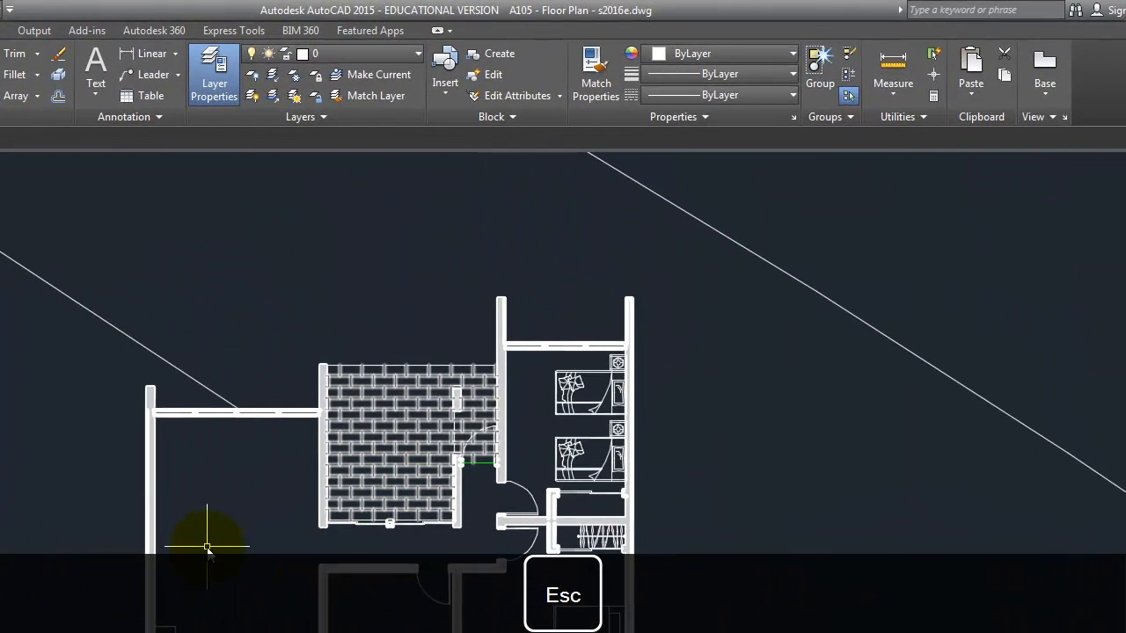
{"action": "scroll", "coordinate": [368, 365], "scroll_direction": "up", "scroll_amount": 2}
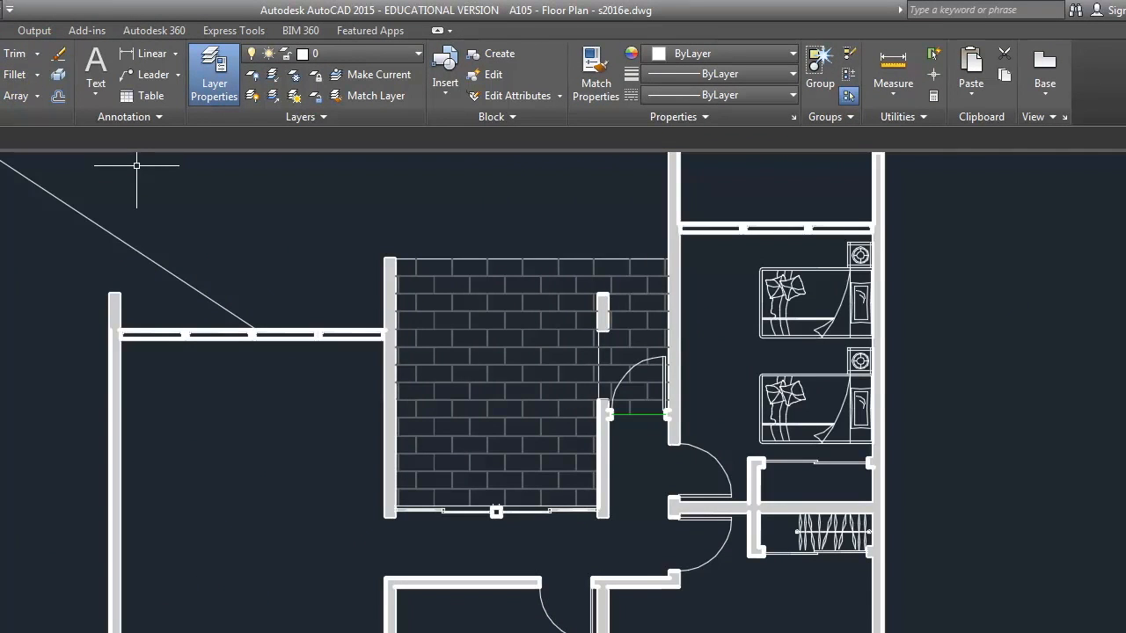
{"action": "key", "text": "h"}
{"action": "key", "text": "Return"}
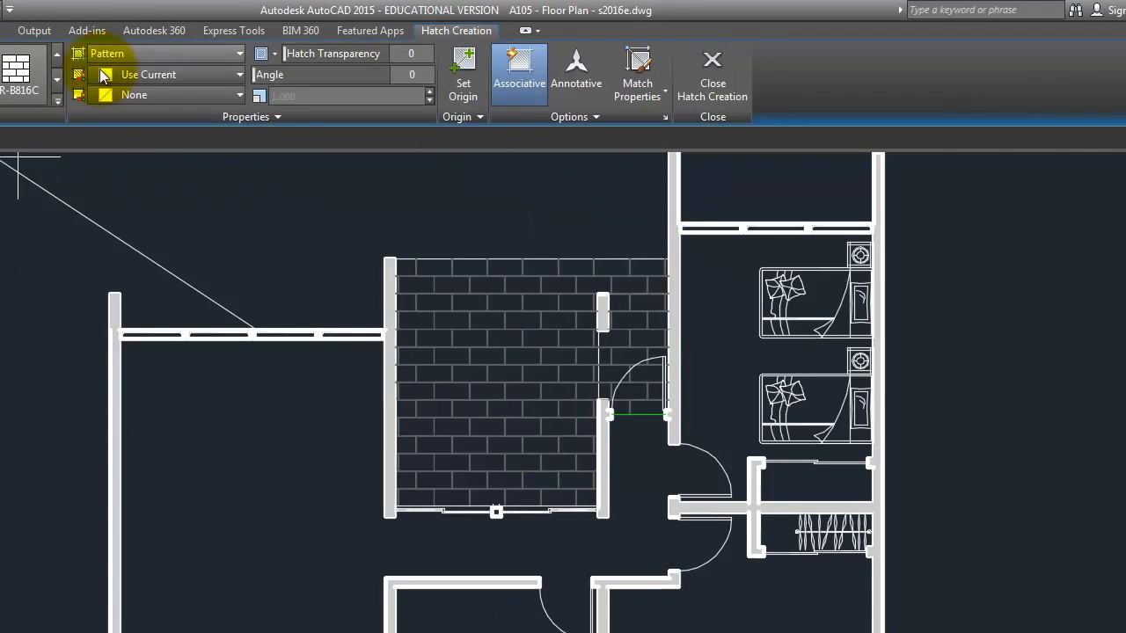
{"action": "left_click", "coordinate": [57, 99]}
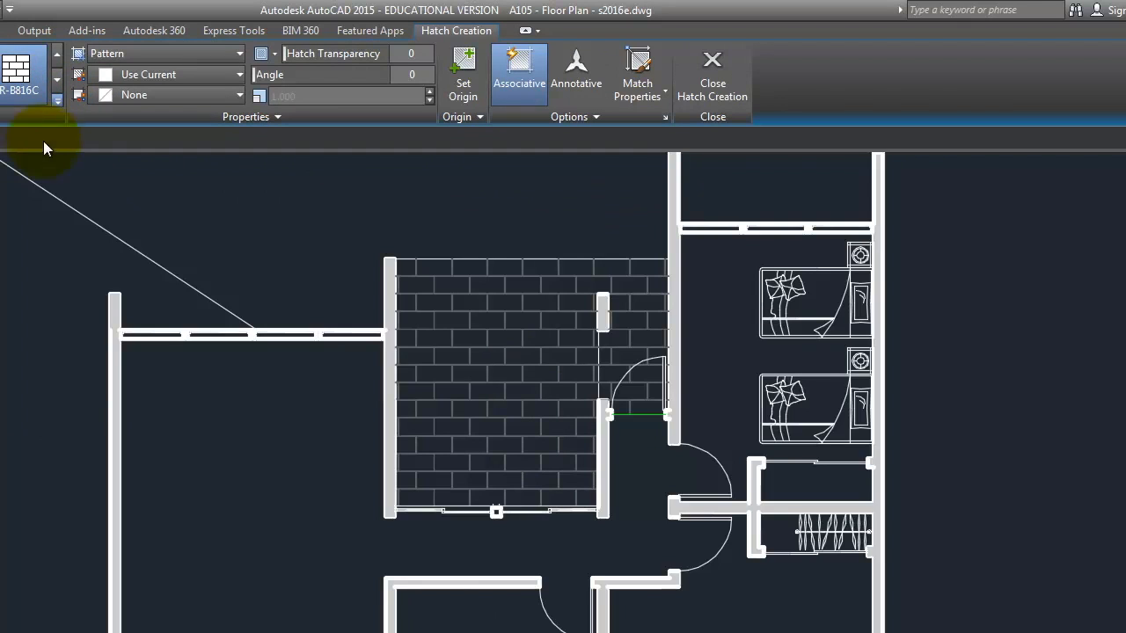
{"action": "left_click", "coordinate": [58, 84]}
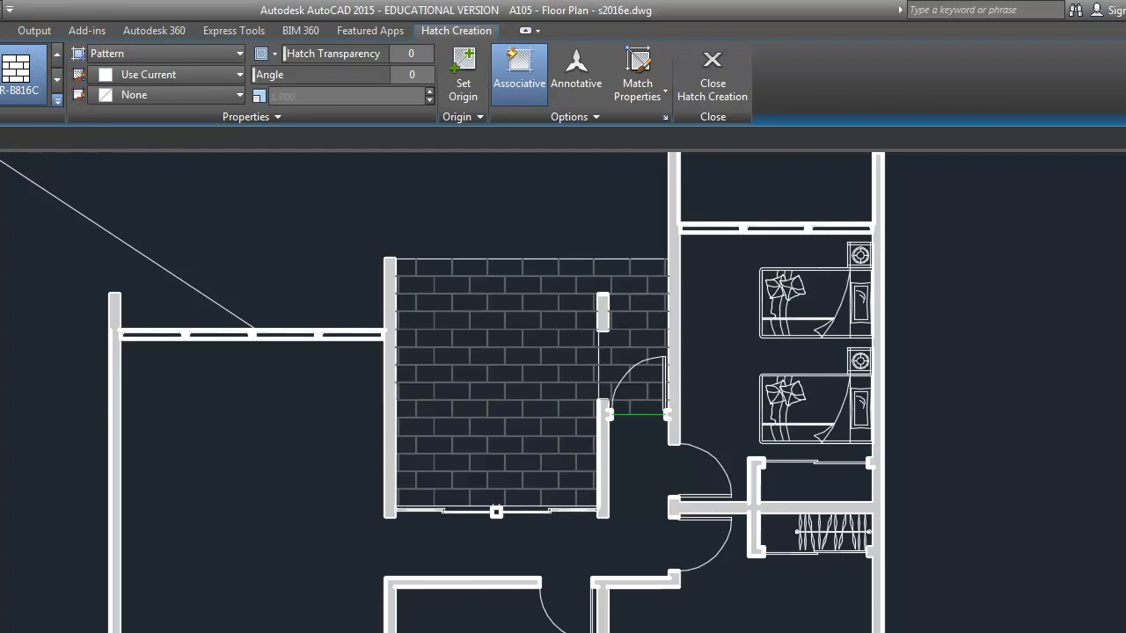
{"action": "left_click", "coordinate": [57, 53]}
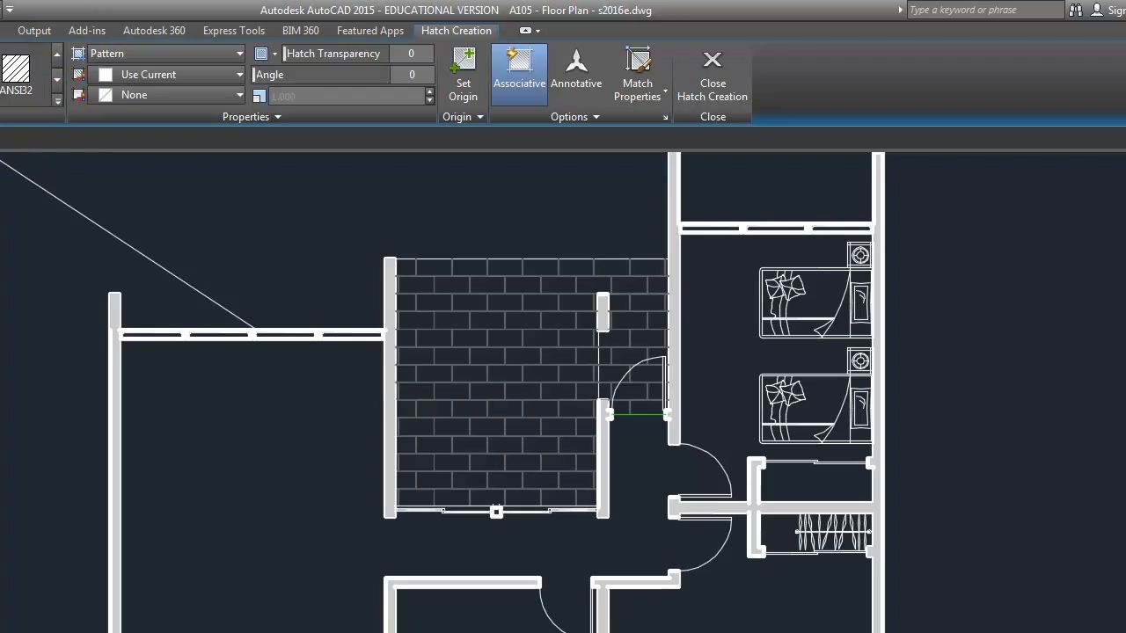
{"action": "mouse_move", "coordinate": [240, 550]}
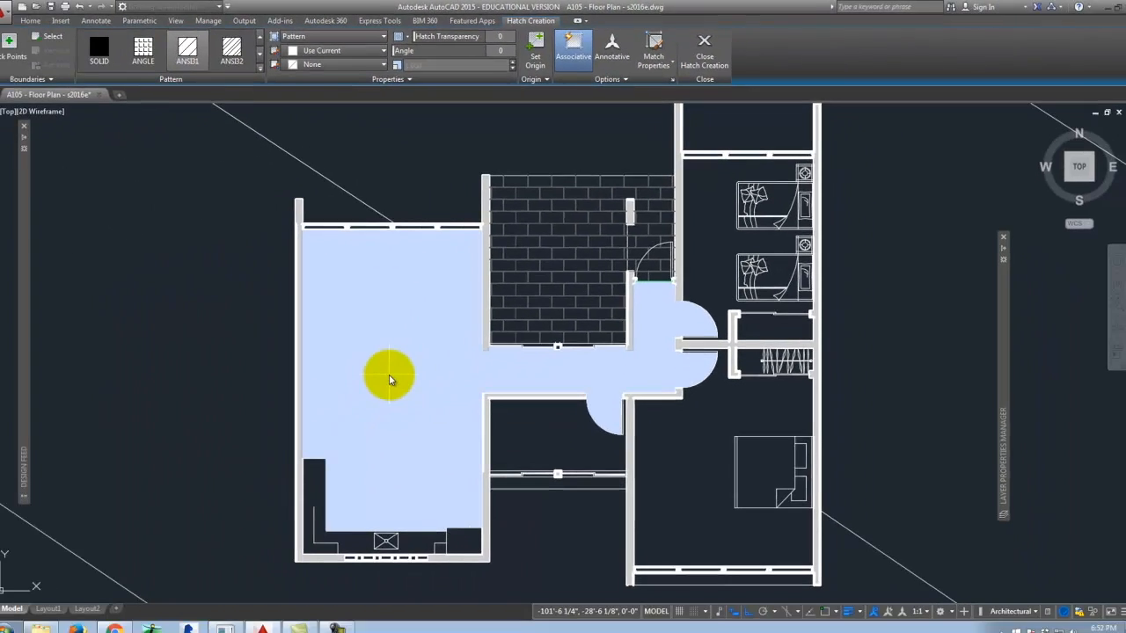
{"action": "left_click", "coordinate": [246, 554]}
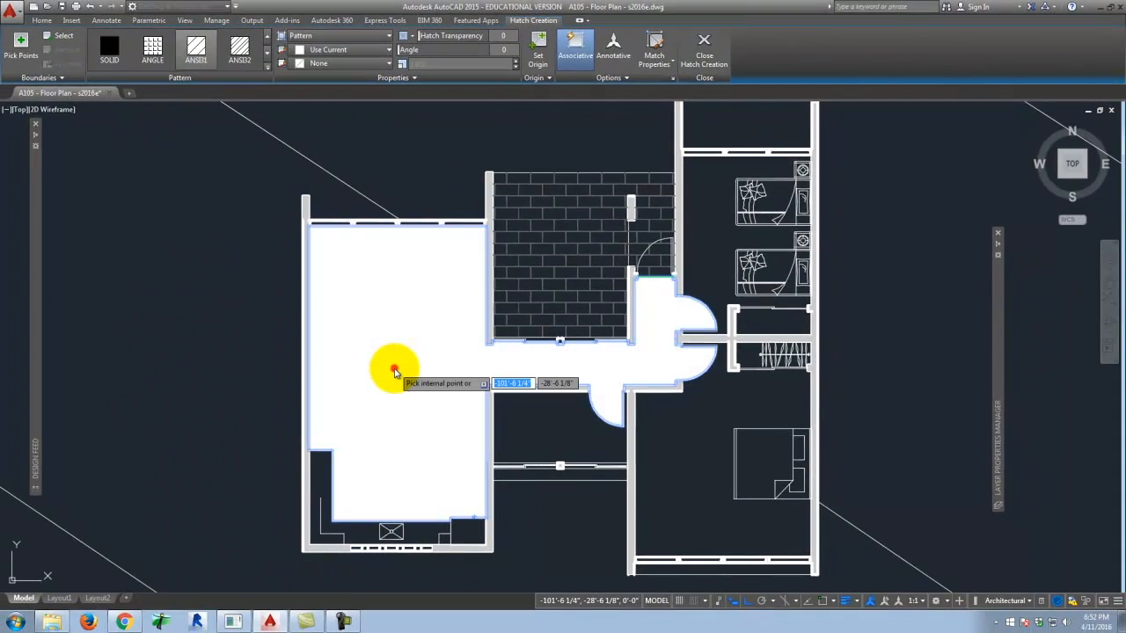
Add the small room below the hallway, the double-bed bedroom and the twin-bed bedroom to the ANSI31 hatch and finish it.
{"action": "scroll", "coordinate": [378, 377], "scroll_direction": "up", "scroll_amount": 10}
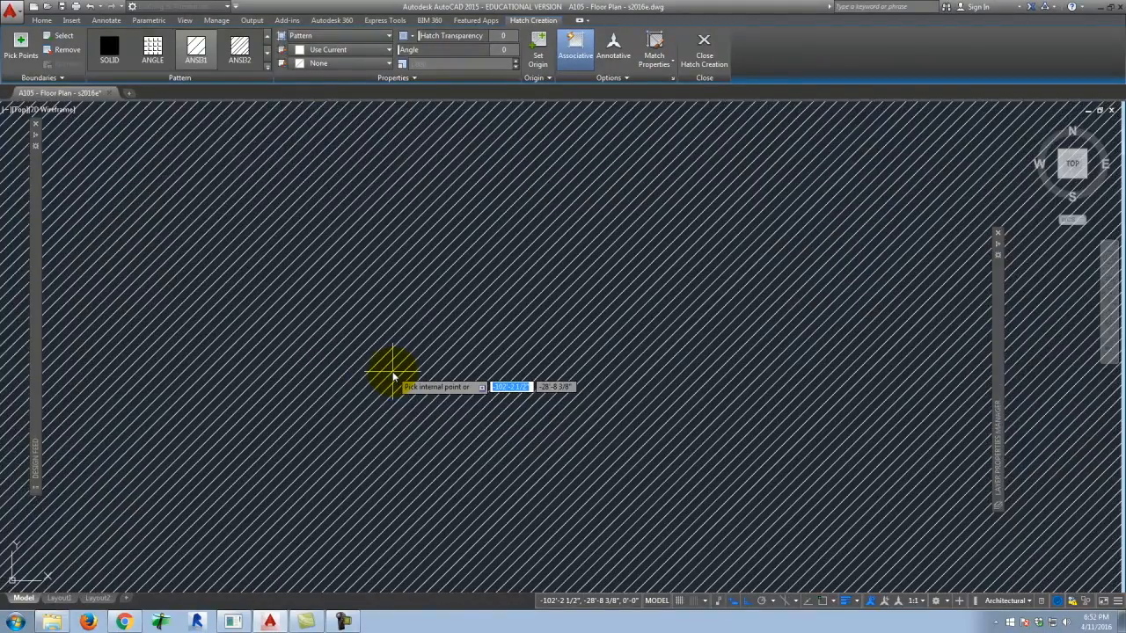
{"action": "scroll", "coordinate": [393, 376], "scroll_direction": "down", "scroll_amount": 10}
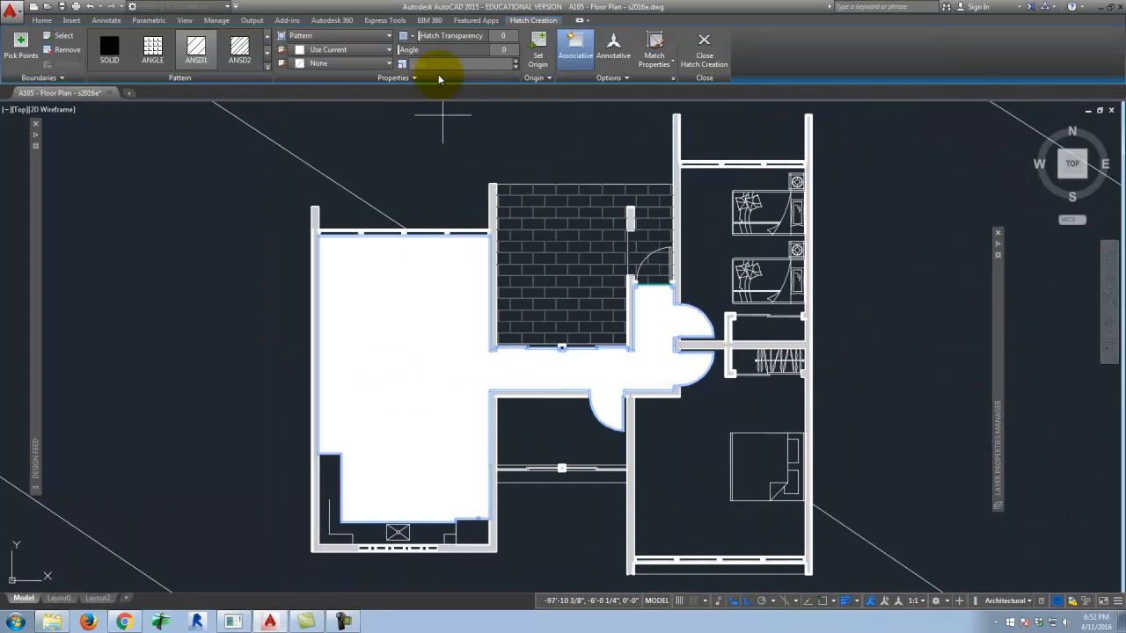
{"action": "left_click", "coordinate": [549, 444]}
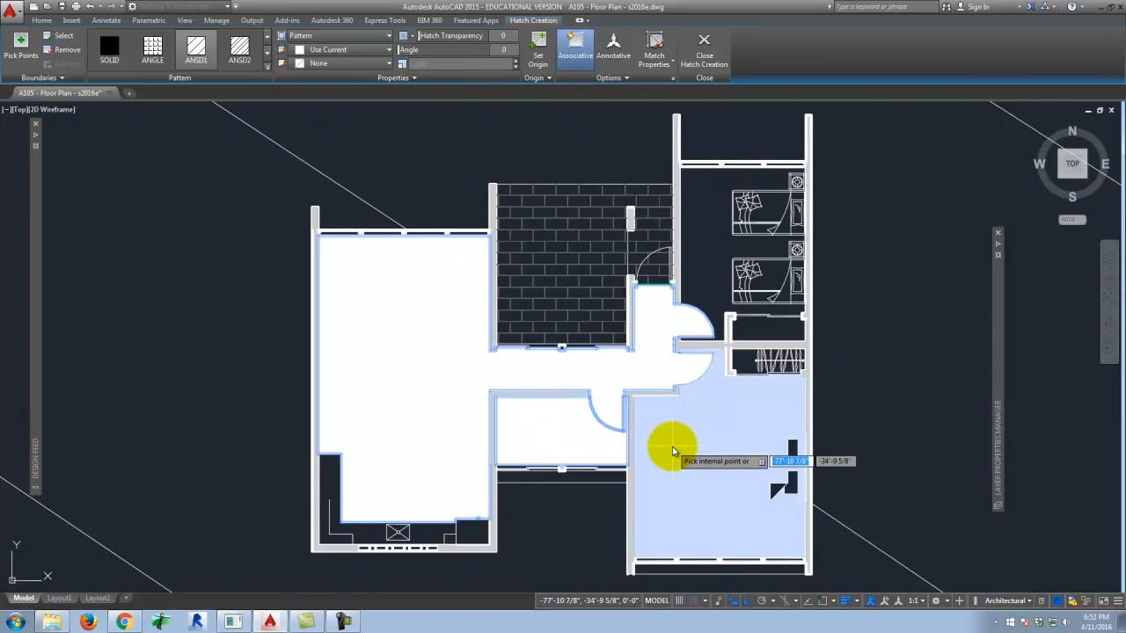
{"action": "left_click", "coordinate": [670, 447]}
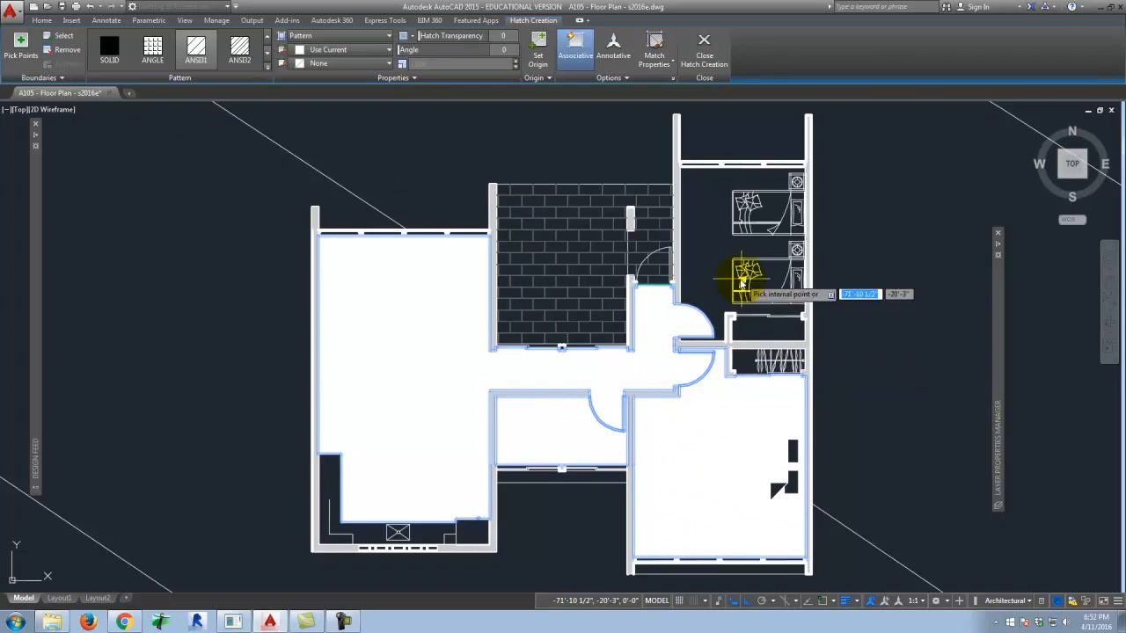
{"action": "left_click", "coordinate": [706, 271]}
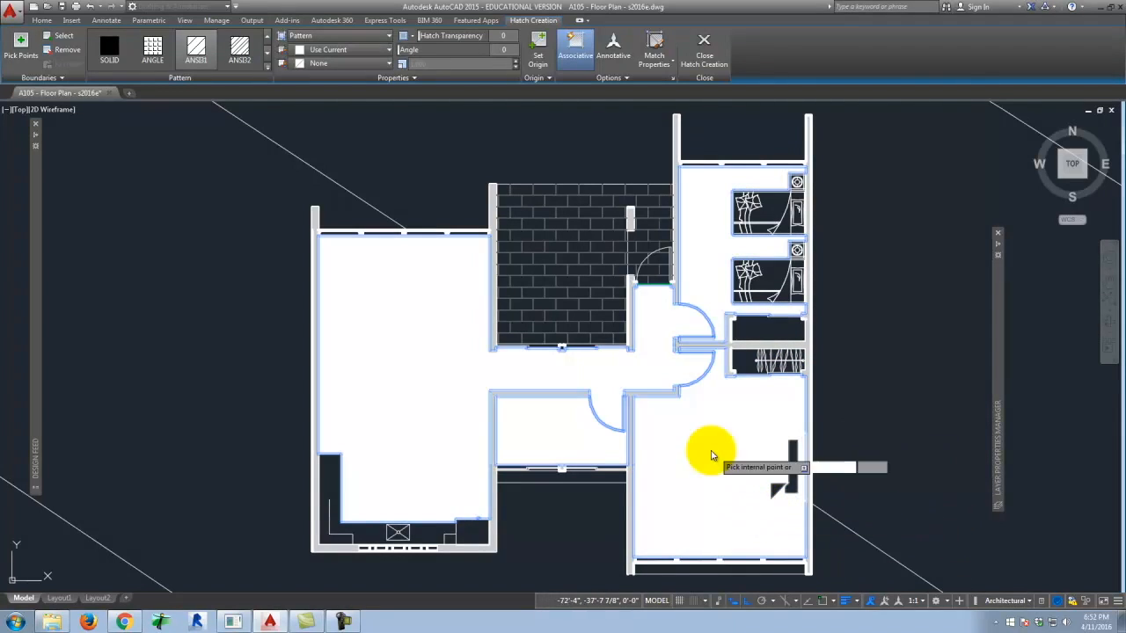
{"action": "key", "text": "Return"}
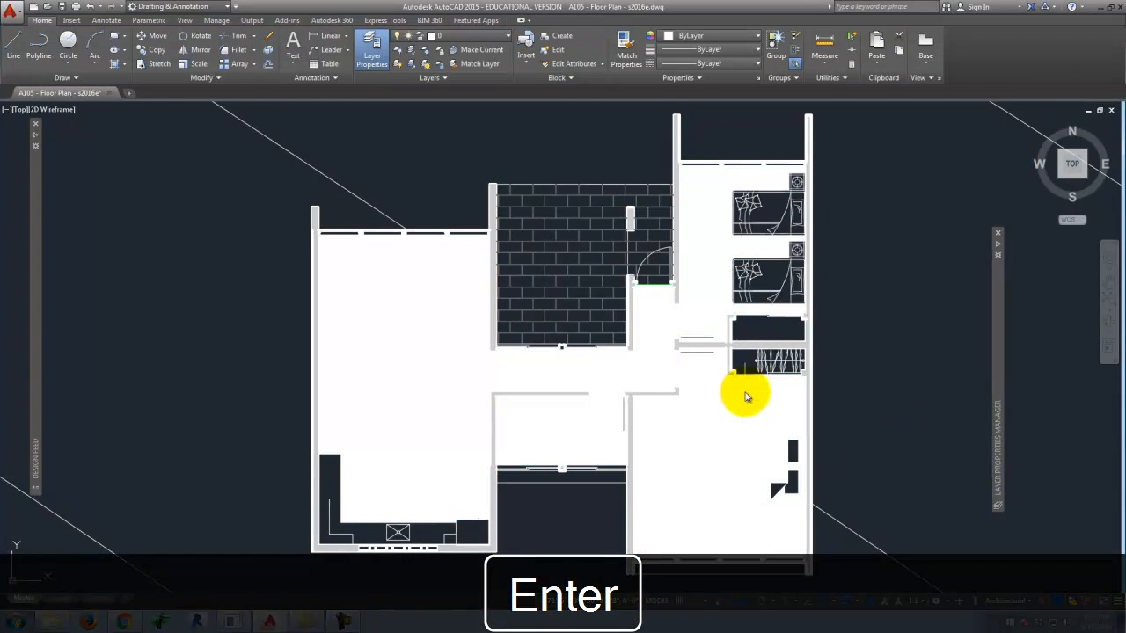
Select the interior floor hatch and raise its pattern scale through 10 and 20 to 30.
{"action": "left_click", "coordinate": [334, 333]}
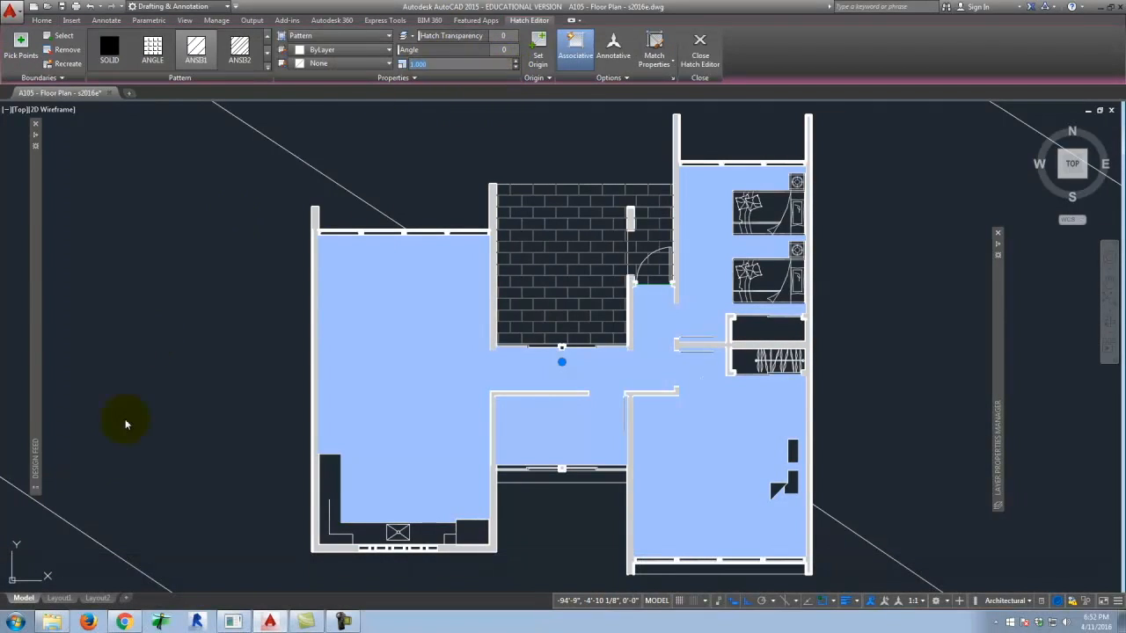
{"action": "type", "text": "10"}
{"action": "key", "text": "Tab"}
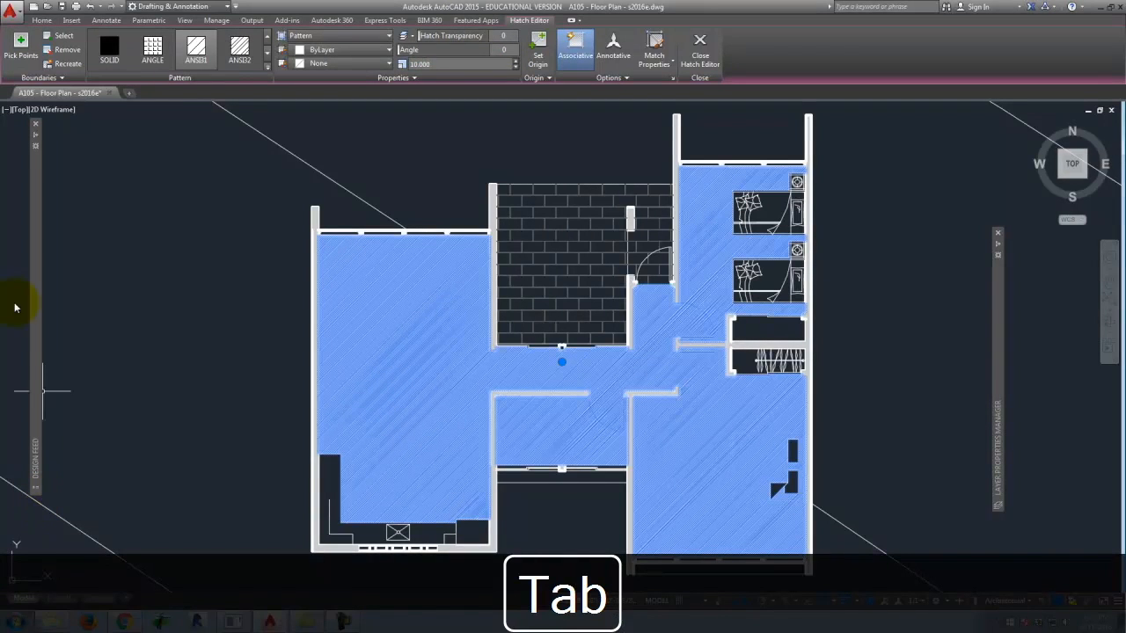
{"action": "left_click", "coordinate": [432, 64]}
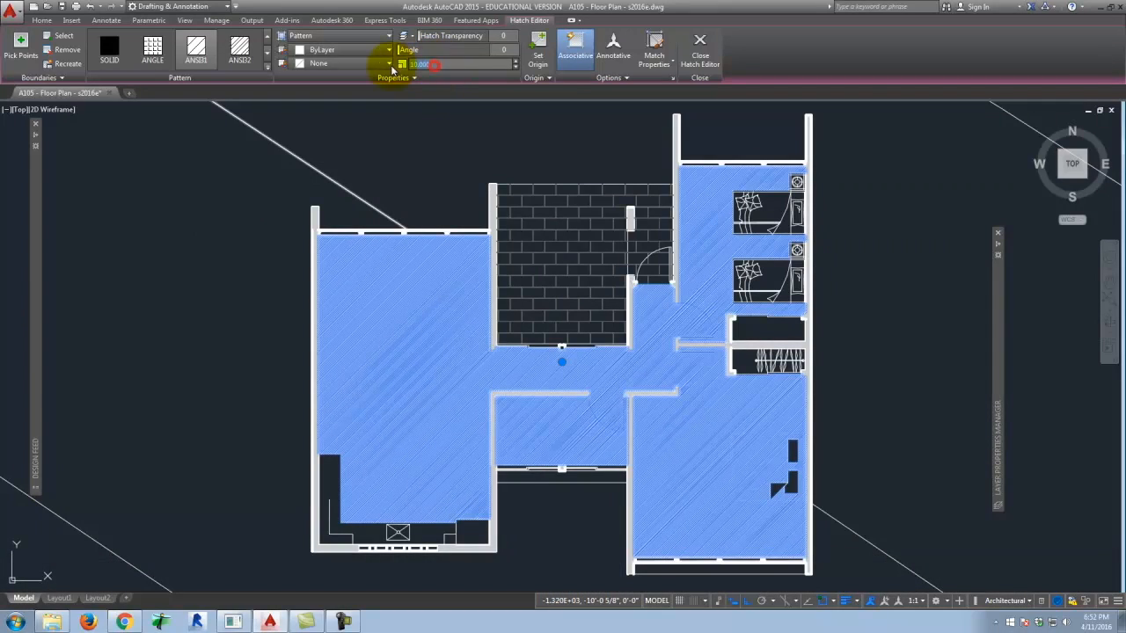
{"action": "type", "text": "20"}
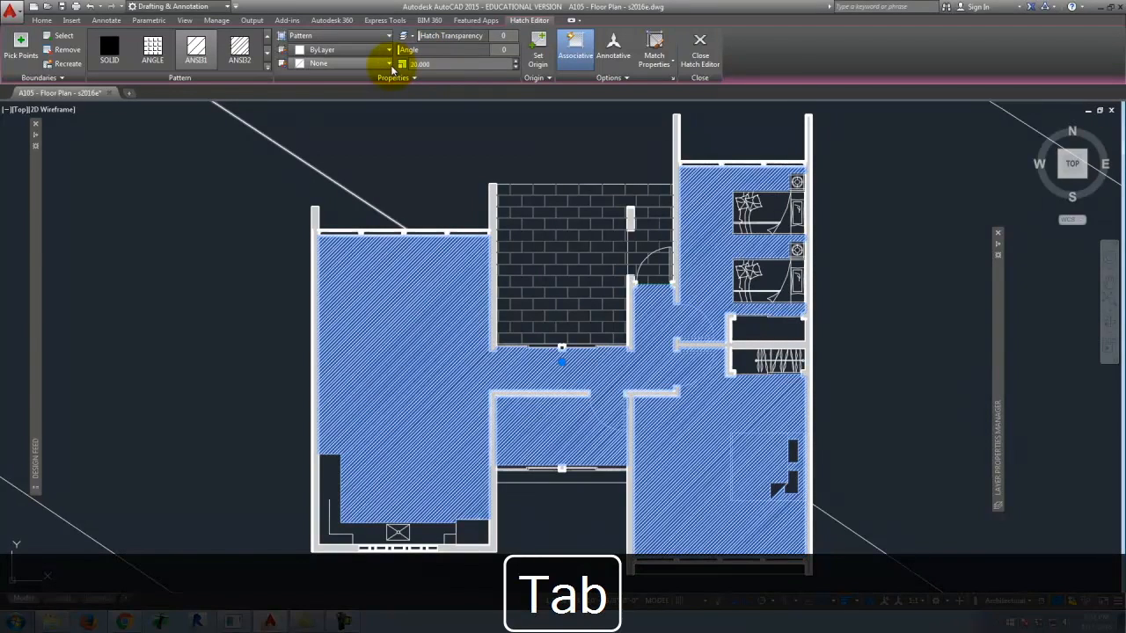
{"action": "type", "text": "30"}
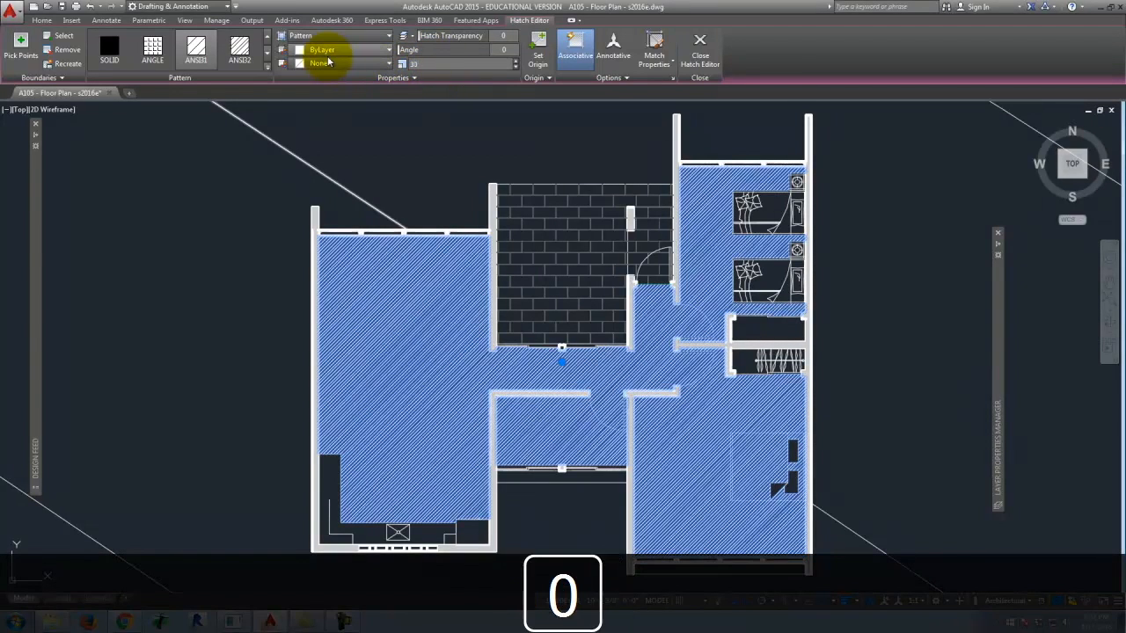
{"action": "key", "text": "Tab"}
{"action": "scroll", "coordinate": [402, 418], "scroll_direction": "up", "scroll_amount": 4}
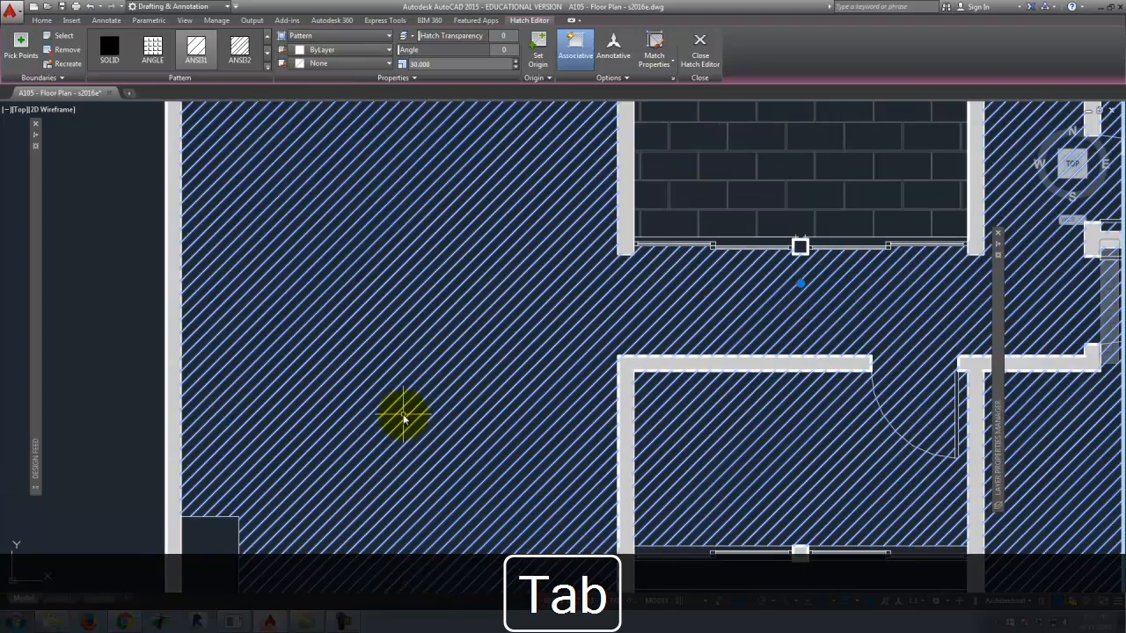
{"action": "scroll", "coordinate": [365, 392], "scroll_direction": "down", "scroll_amount": 2}
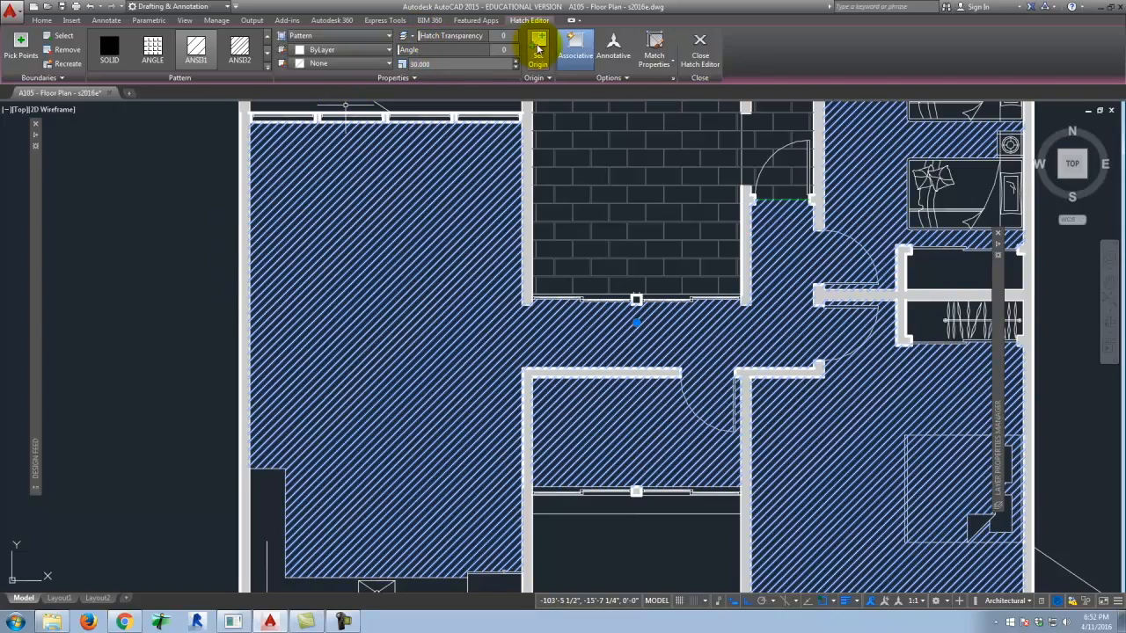
Set the interior floor hatch's angle to 45 so its lines run vertically, and deselect the hatch.
{"action": "mouse_move", "coordinate": [506, 49]}
{"action": "left_mouse_down"}
{"action": "mouse_move", "coordinate": [475, 46]}
{"action": "mouse_move", "coordinate": [532, 46]}
{"action": "mouse_move", "coordinate": [507, 49]}
{"action": "left_mouse_up"}
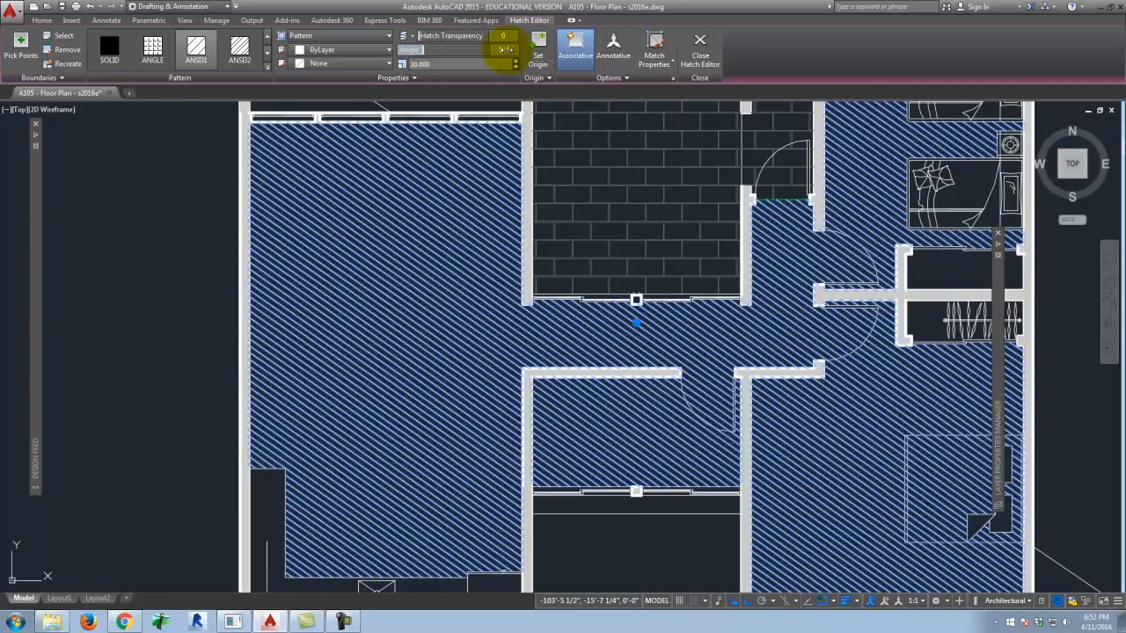
{"action": "type", "text": "45"}
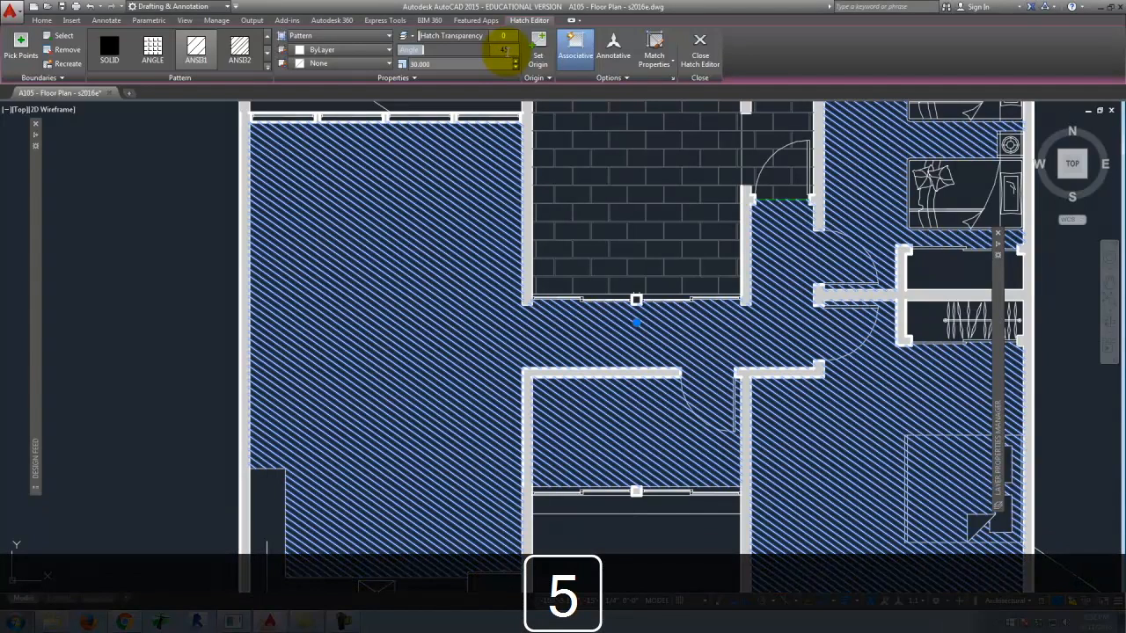
{"action": "key", "text": "Tab"}
{"action": "scroll", "coordinate": [299, 343], "scroll_direction": "down", "scroll_amount": 2}
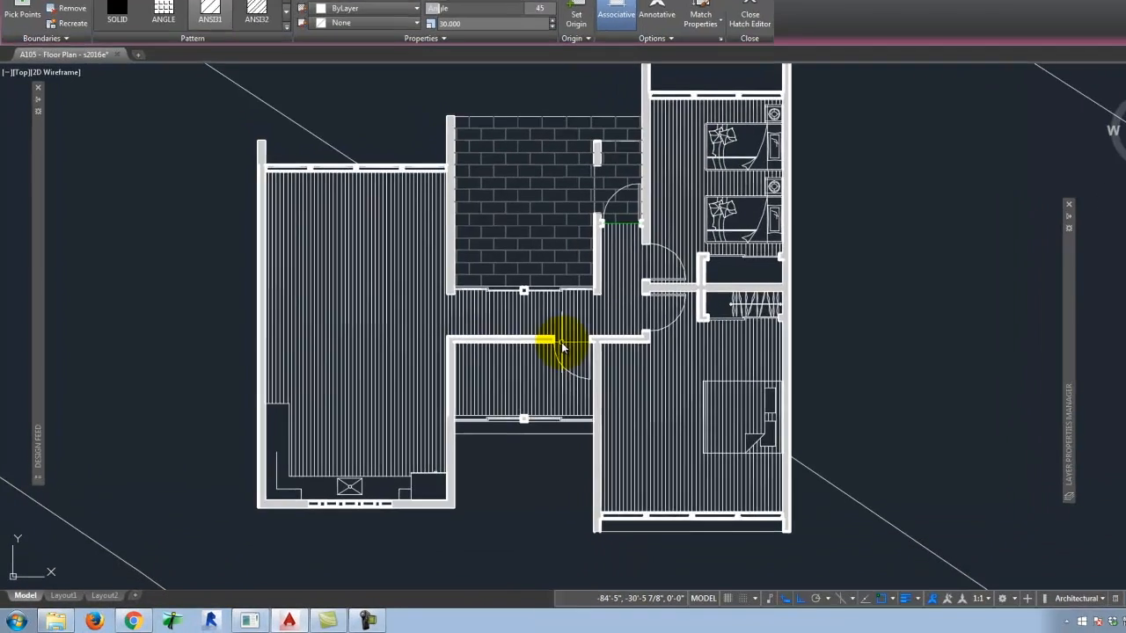
{"action": "key", "text": "Return"}
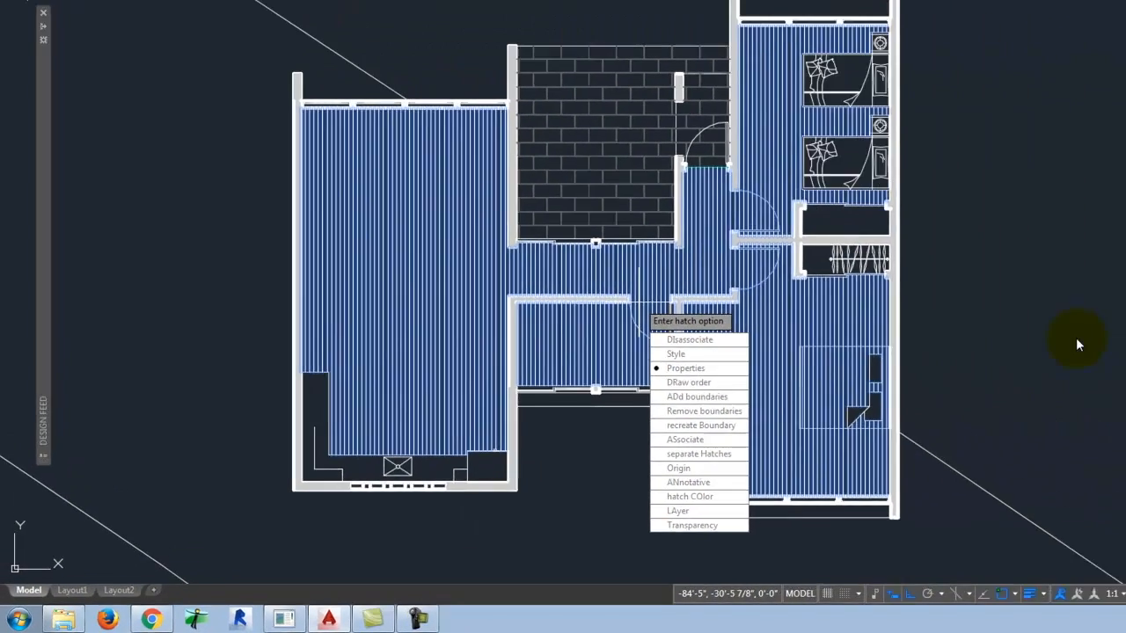
{"action": "key", "text": "Escape"}
{"action": "scroll", "coordinate": [714, 429], "scroll_direction": "up", "scroll_amount": 6}
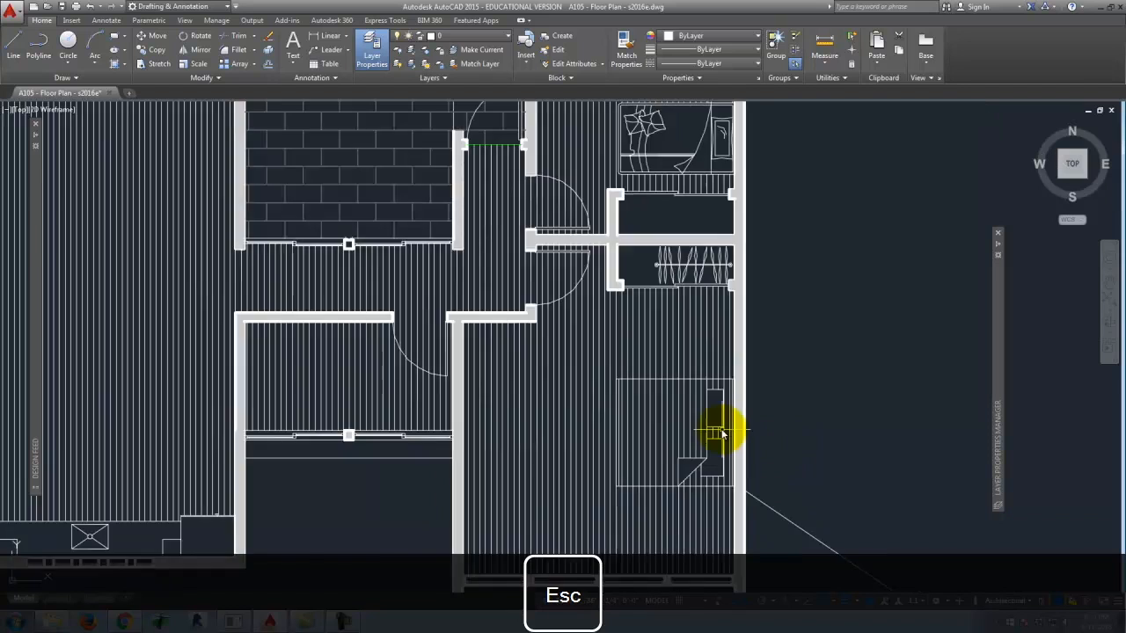
{"action": "scroll", "coordinate": [648, 319], "scroll_direction": "down", "scroll_amount": 3}
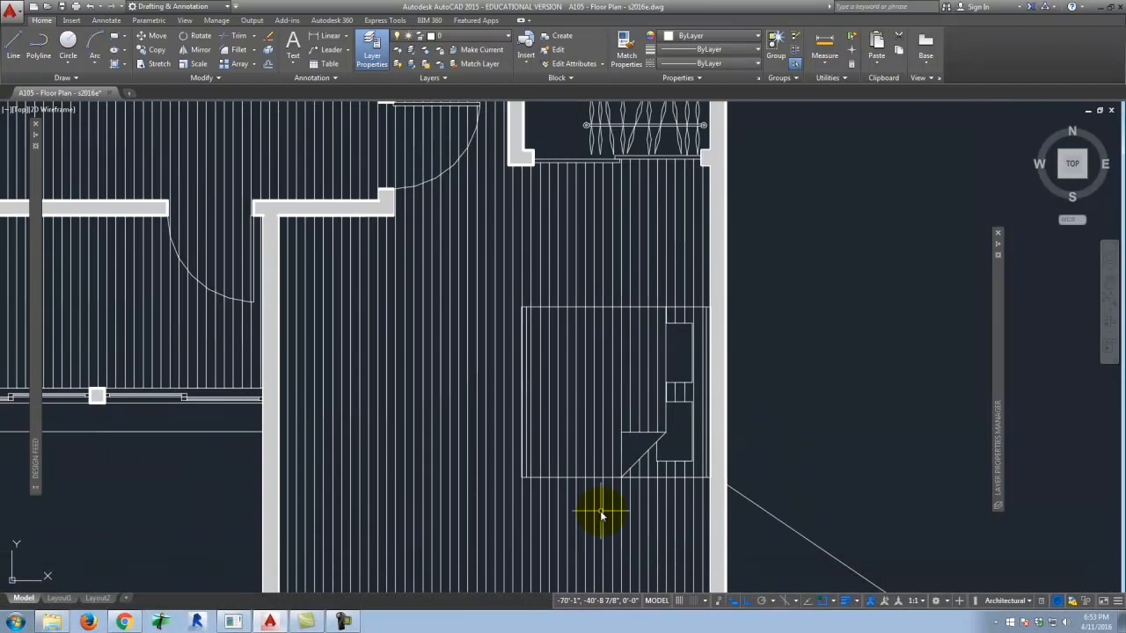
{"action": "left_click", "coordinate": [551, 297]}
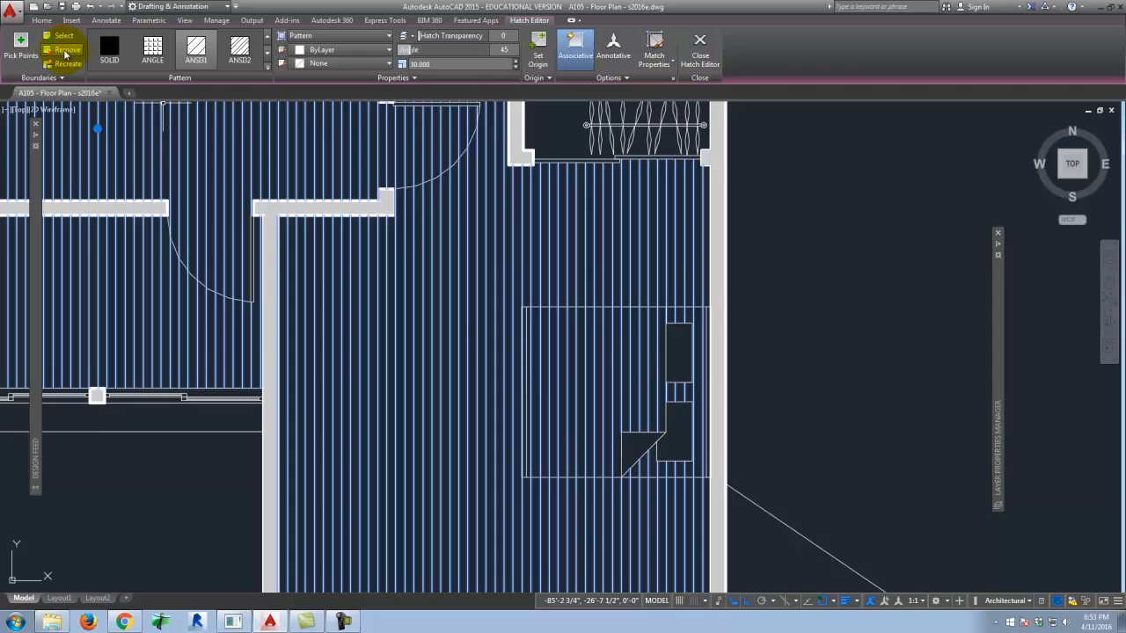
{"action": "left_click", "coordinate": [66, 51]}
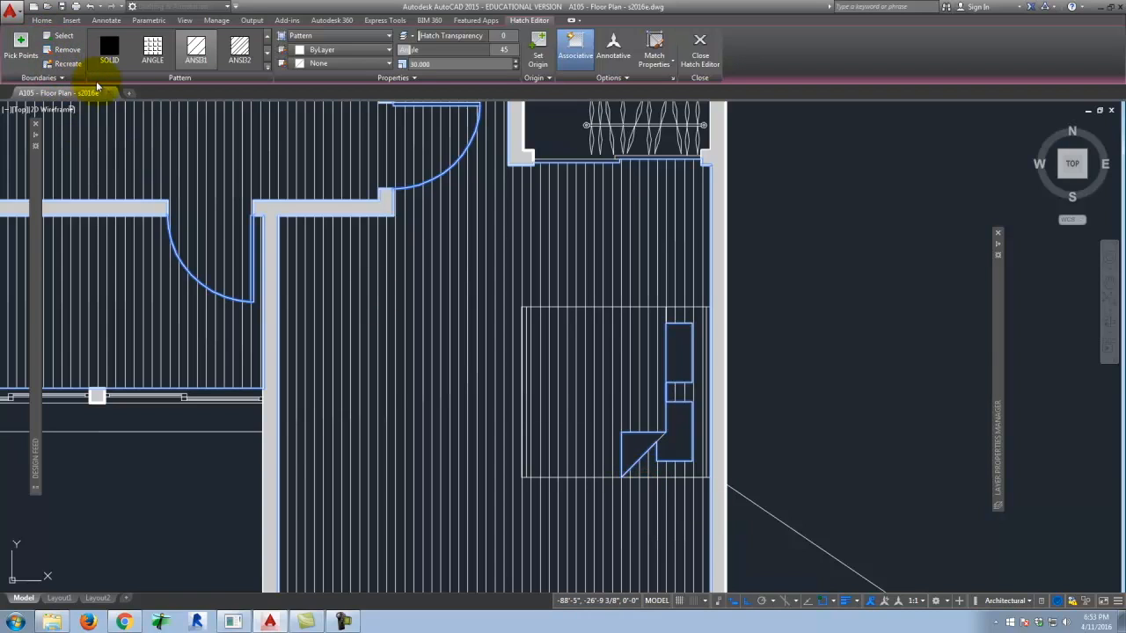
{"action": "key", "text": "Escape"}
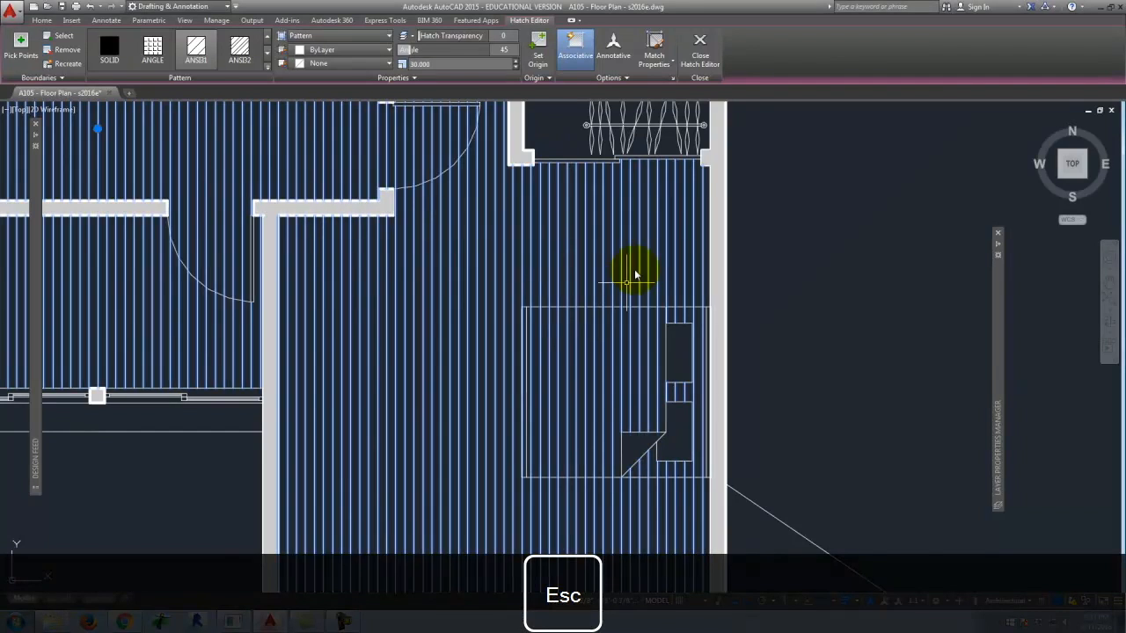
Set the interior floor hatch's color to 252 and deselect the hatch.
{"action": "scroll", "coordinate": [607, 274], "scroll_direction": "down", "scroll_amount": 3}
{"action": "scroll", "coordinate": [599, 275], "scroll_direction": "up", "scroll_amount": 2}
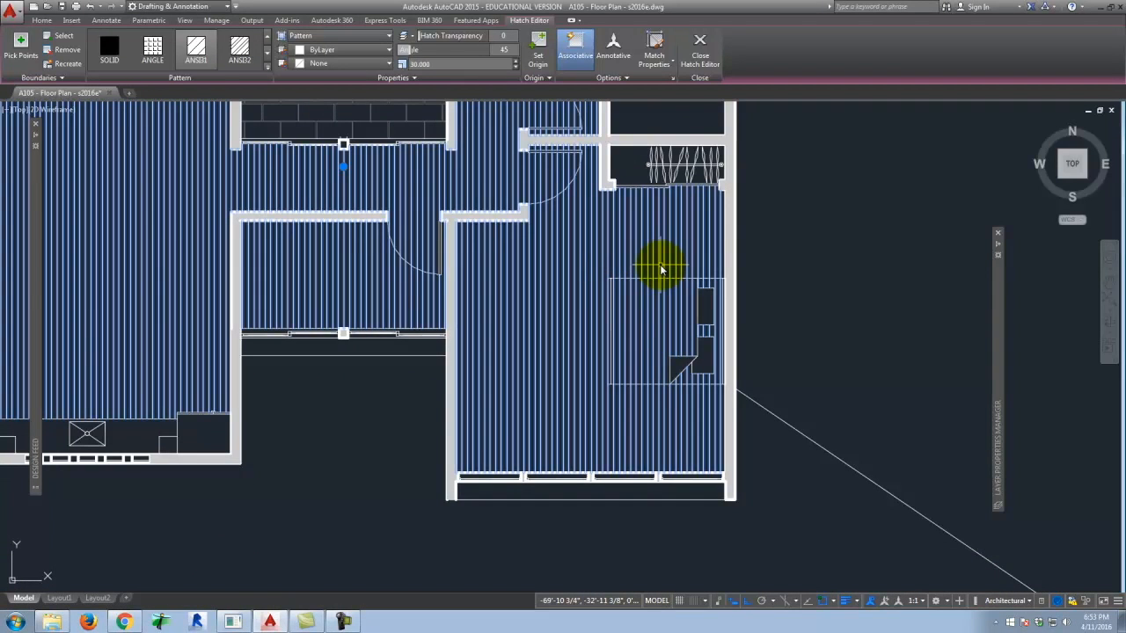
{"action": "scroll", "coordinate": [655, 274], "scroll_direction": "down", "scroll_amount": 3}
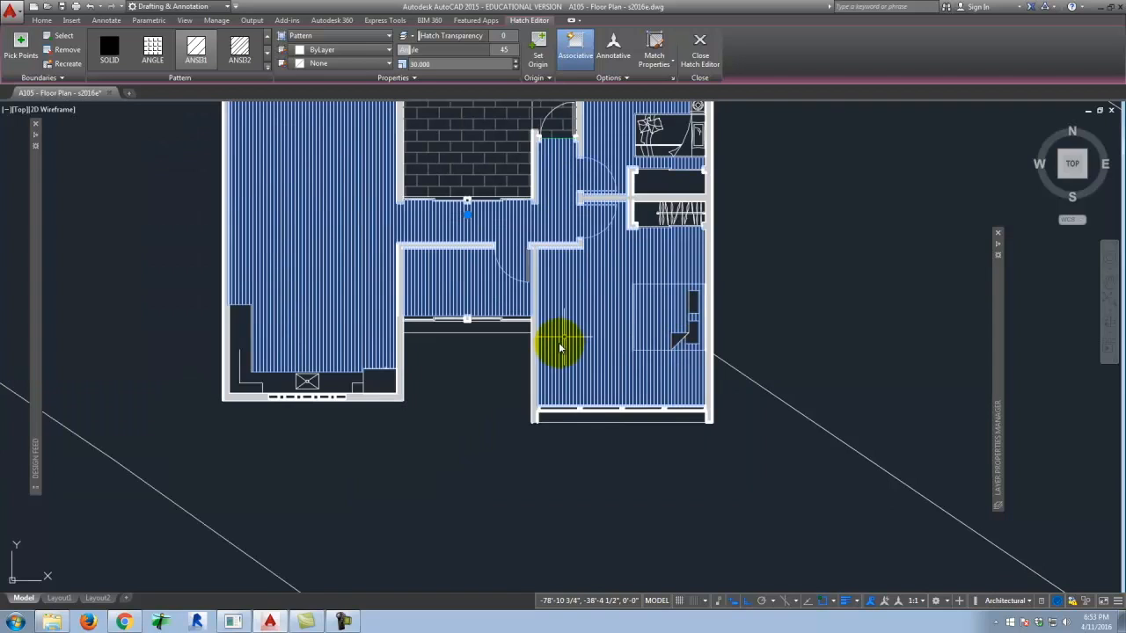
{"action": "scroll", "coordinate": [493, 290], "scroll_direction": "down", "scroll_amount": 3}
{"action": "scroll", "coordinate": [437, 254], "scroll_direction": "up", "scroll_amount": 2}
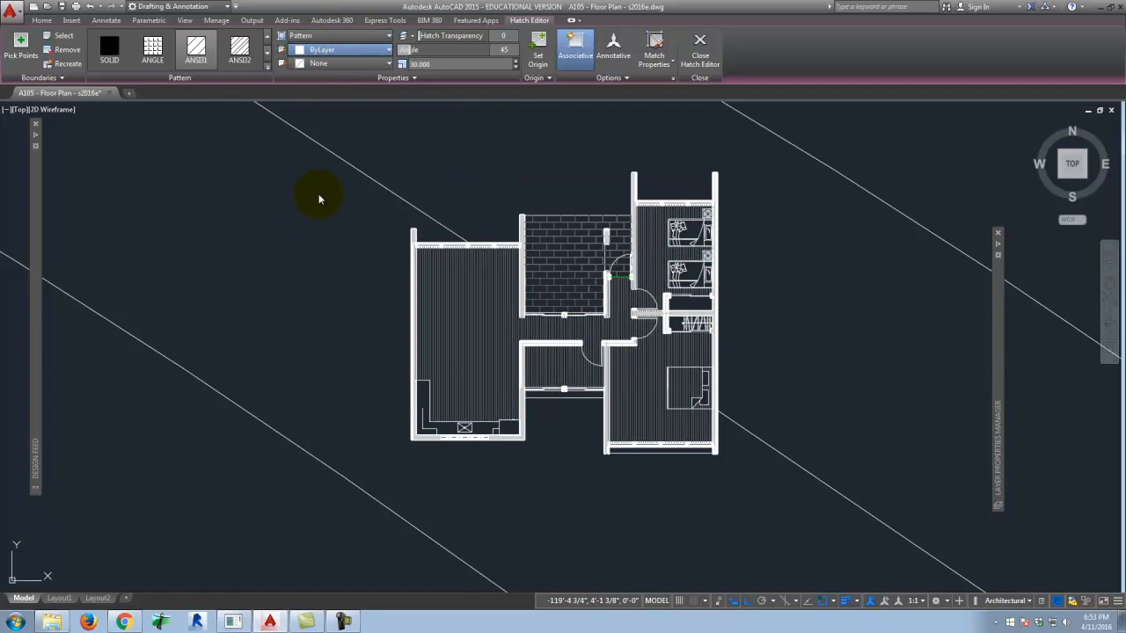
{"action": "key", "text": "Escape"}
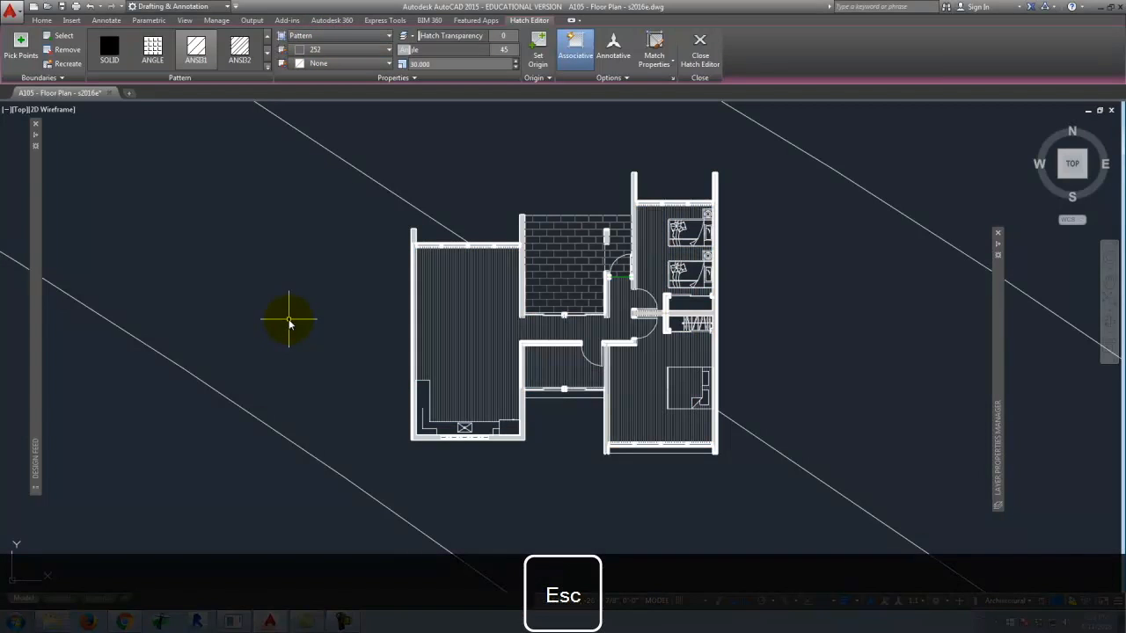
Select the interior floor hatch again, give it a thin lineweight and deselect it.
{"action": "left_click", "coordinate": [481, 394]}
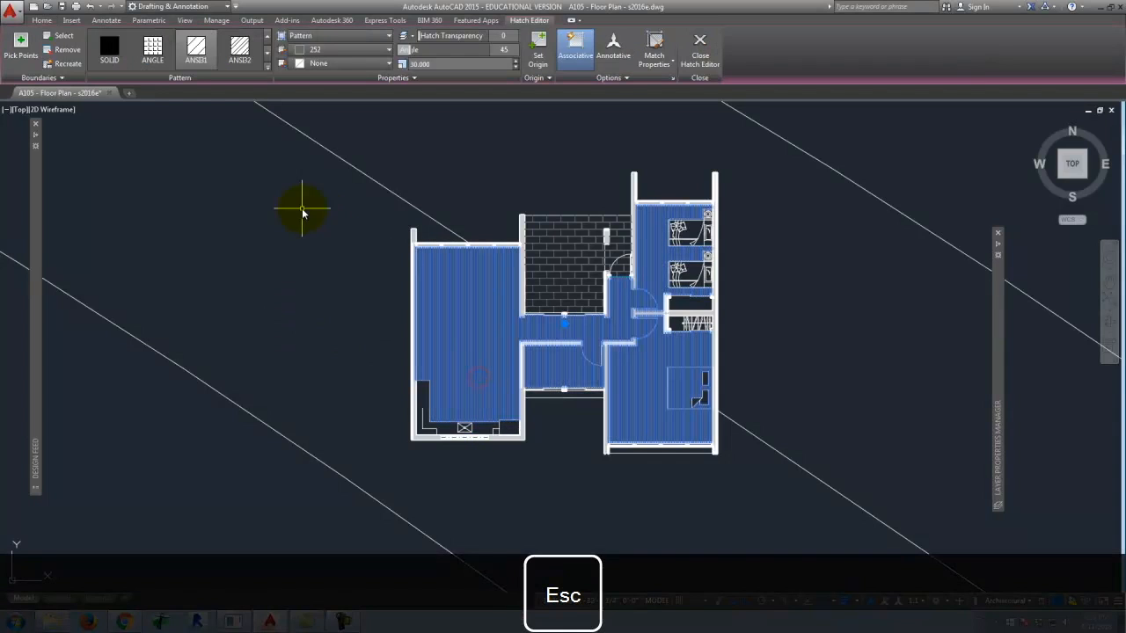
{"action": "left_click", "coordinate": [40, 22]}
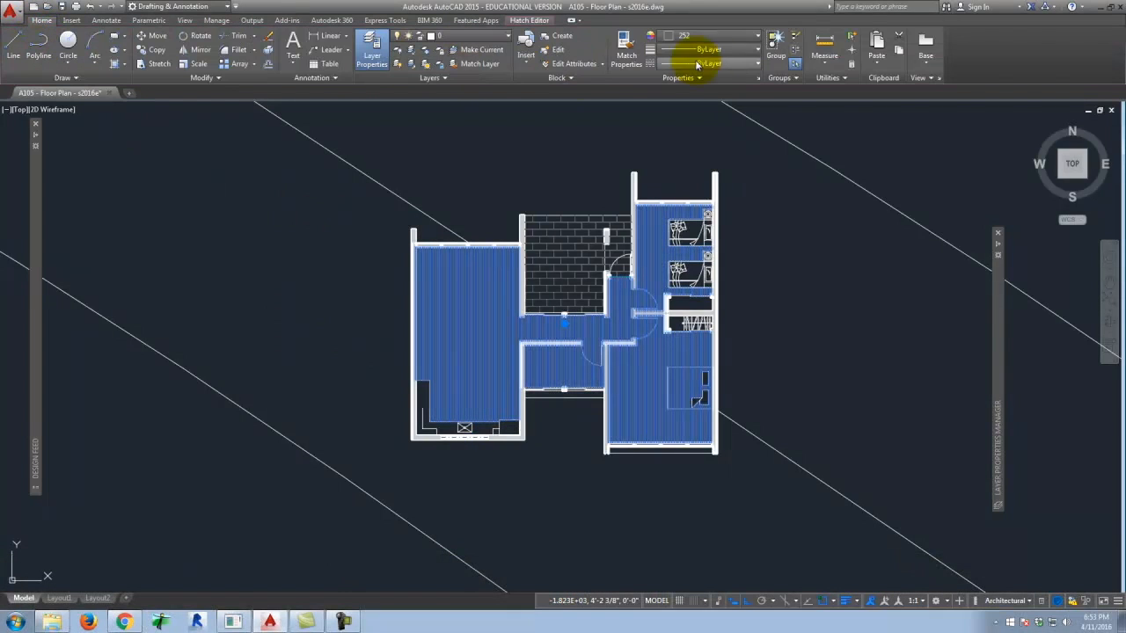
{"action": "key", "text": "Escape"}
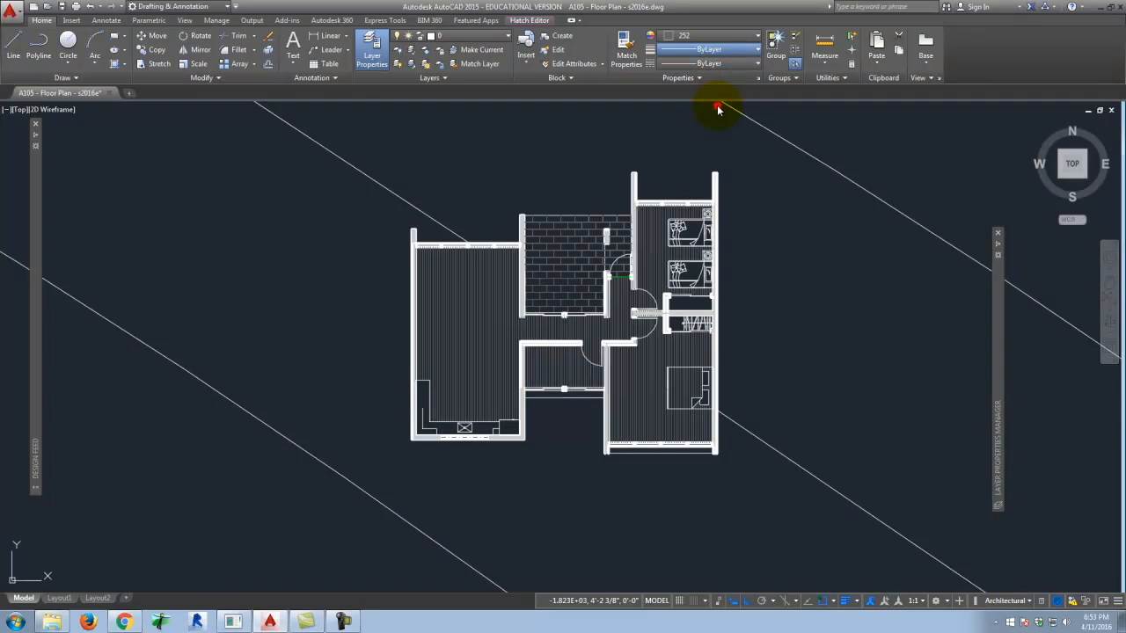
{"action": "left_click", "coordinate": [718, 109]}
{"action": "key", "text": "Escape"}
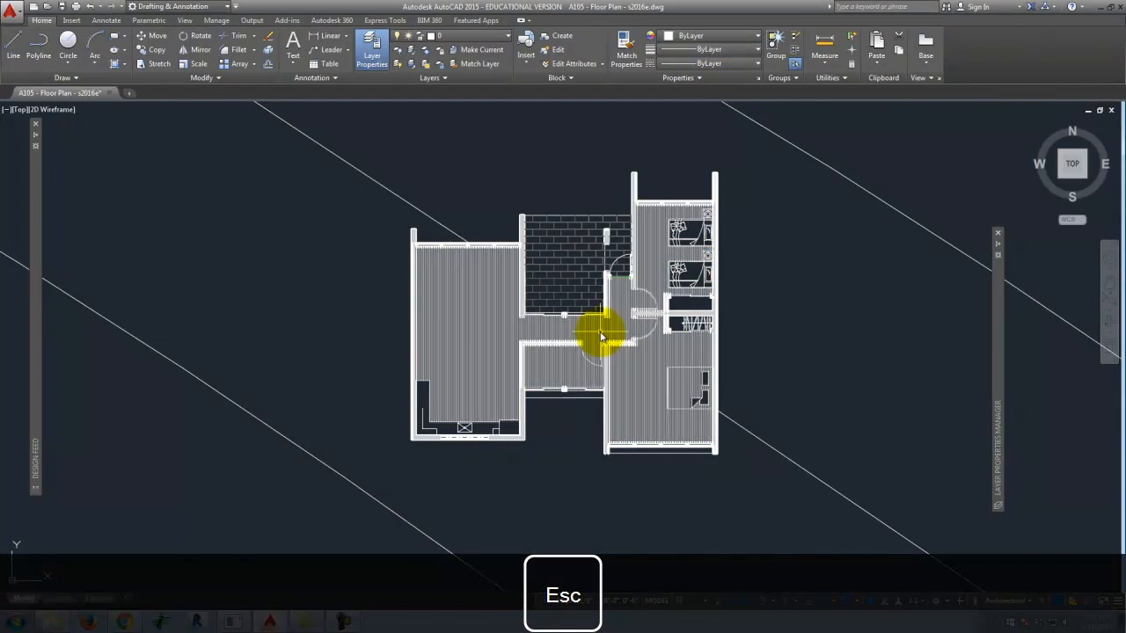
Start a plot of the floor plan with the previous plot's page setup and preview it.
{"action": "scroll", "coordinate": [601, 336], "scroll_direction": "up", "scroll_amount": 4}
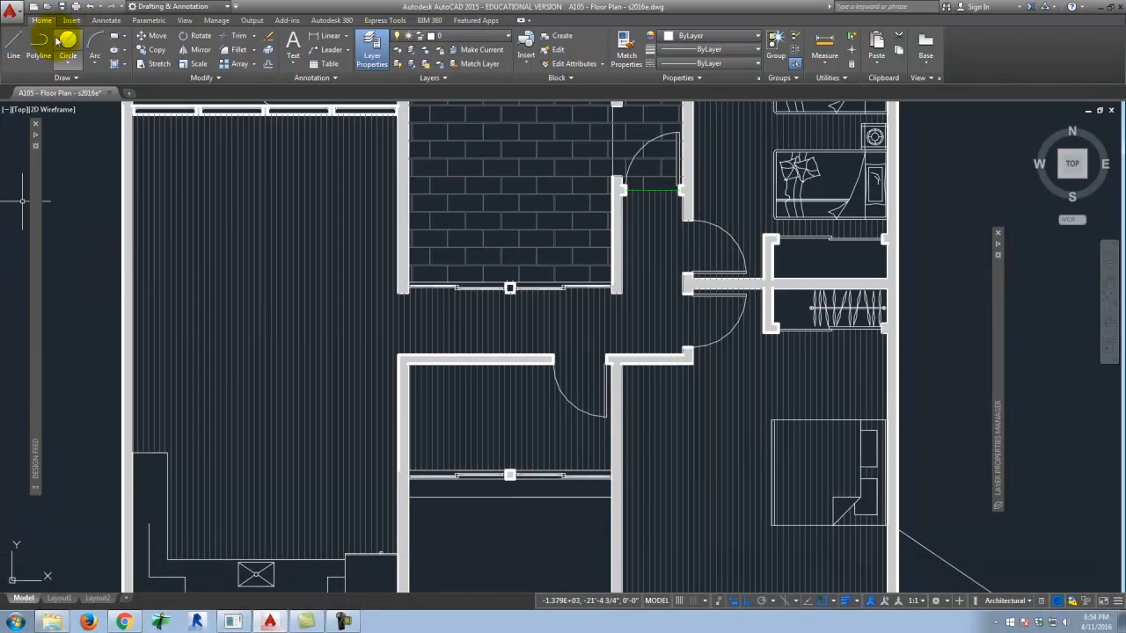
{"action": "left_click", "coordinate": [76, 6]}
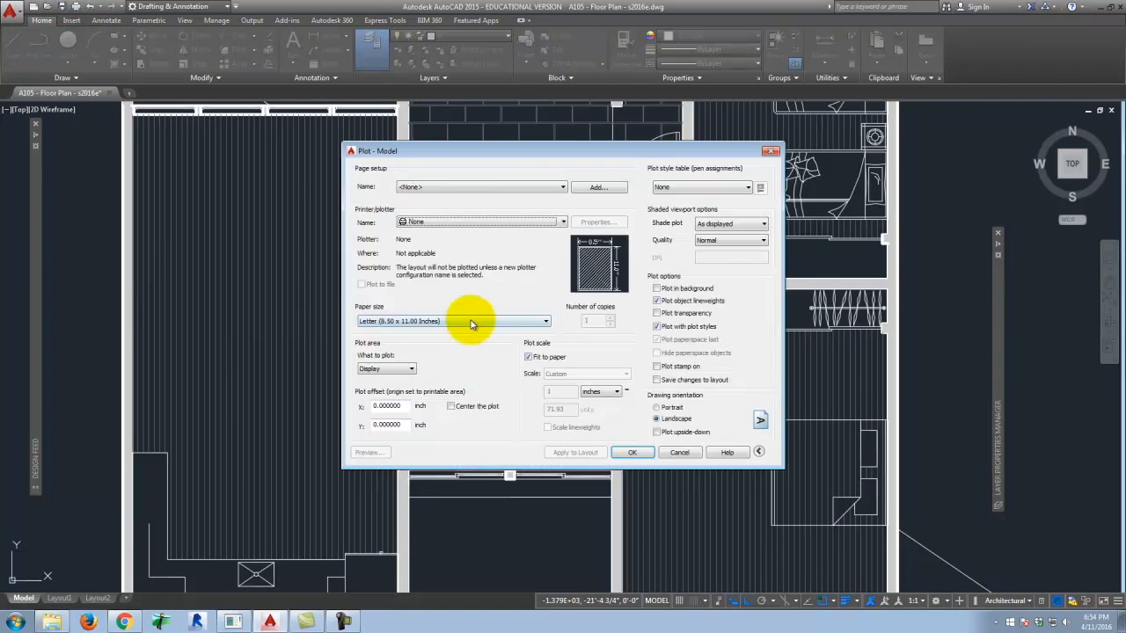
{"action": "left_click", "coordinate": [434, 187]}
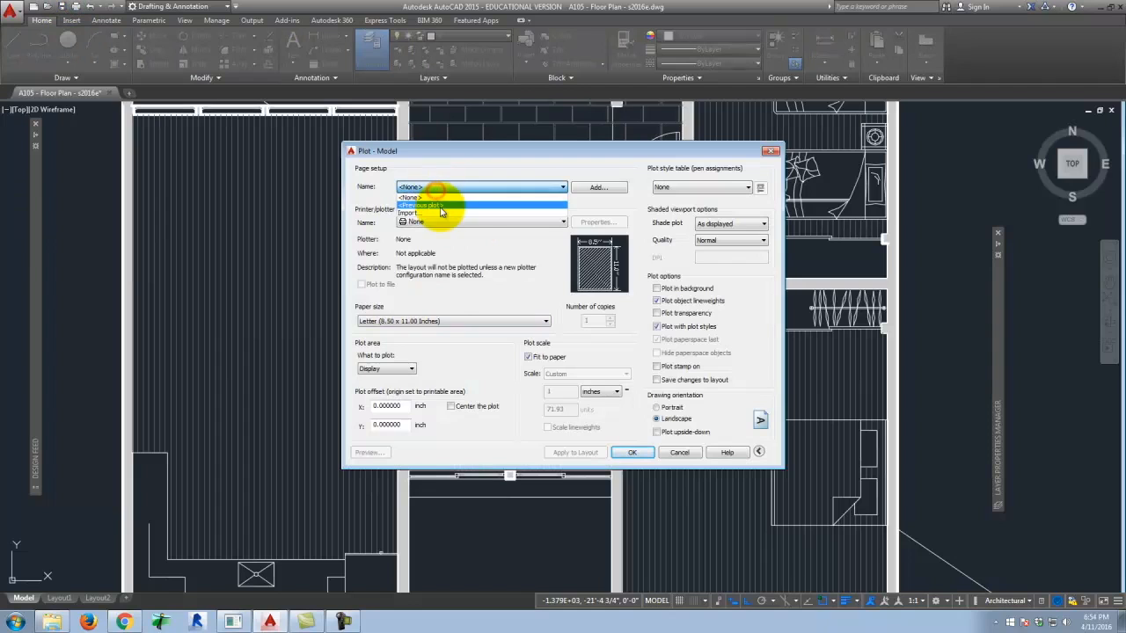
{"action": "left_click", "coordinate": [440, 206]}
{"action": "left_click", "coordinate": [374, 453]}
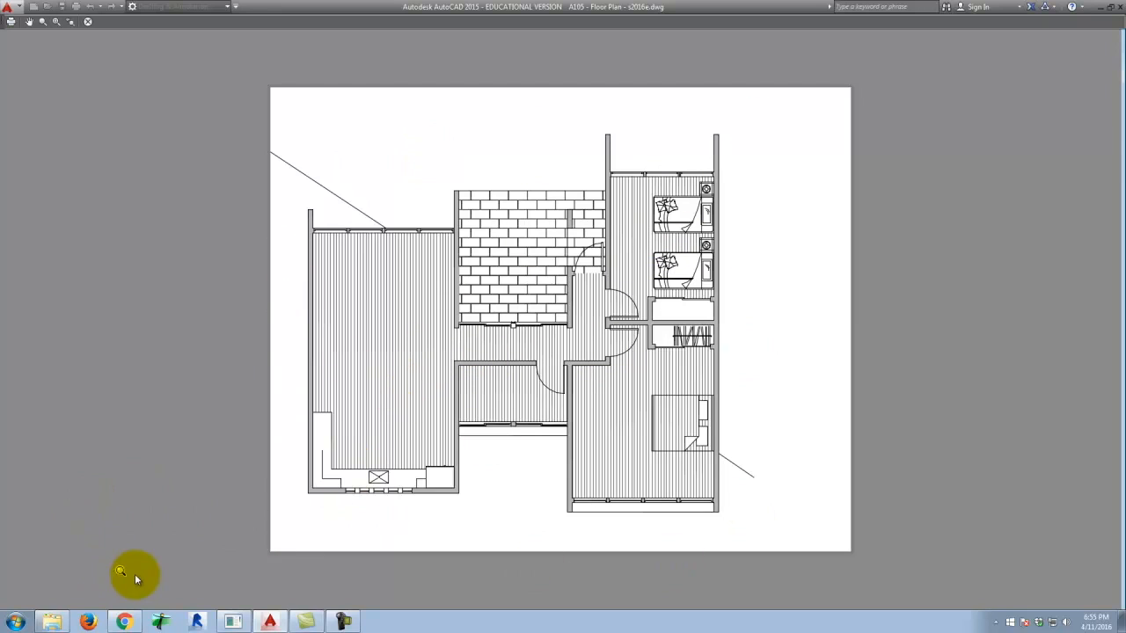
Open House Sample.3dm from the Ex120 folder in Rhinoceros and activate its perspective view.
{"action": "left_click", "coordinate": [51, 621]}
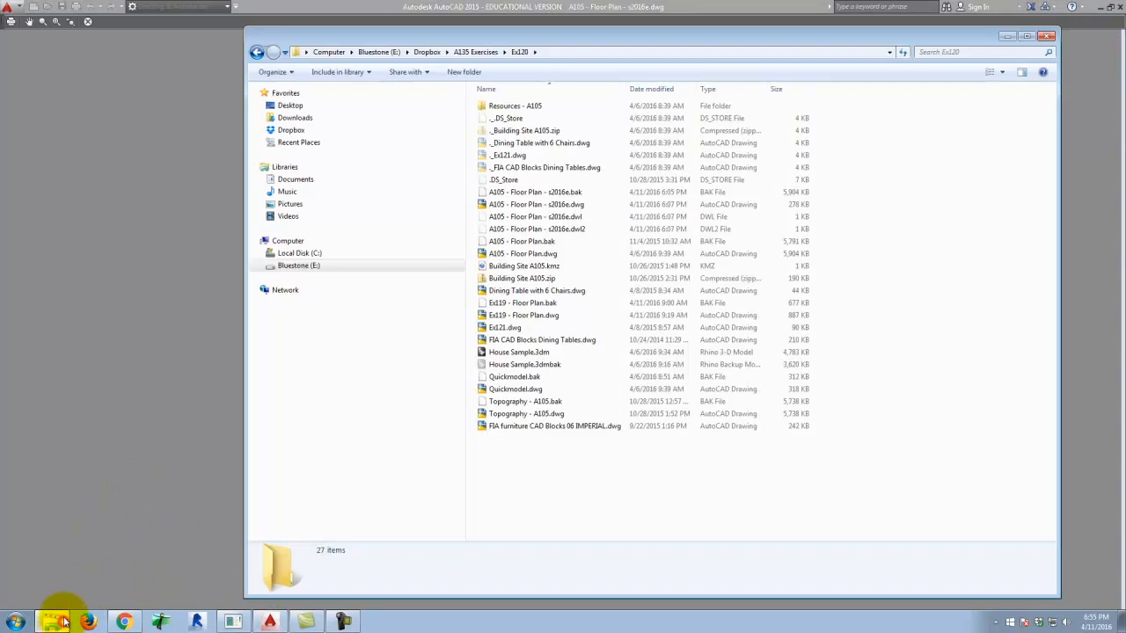
{"action": "left_click", "coordinate": [517, 352]}
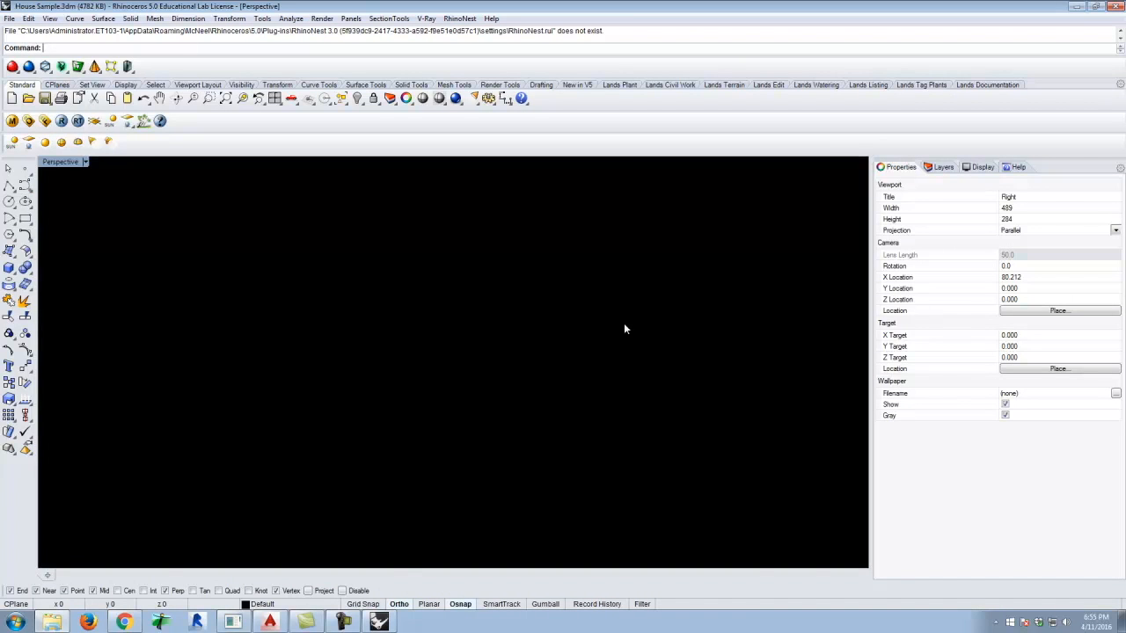
{"action": "left_click", "coordinate": [625, 329]}
Orbit around the house model to examine it from both ends, then minimize Rhinoceros and return to the AutoCAD plot preview.
{"action": "right_click_drag", "start_coordinate": [625, 329], "coordinate": [98, 382]}
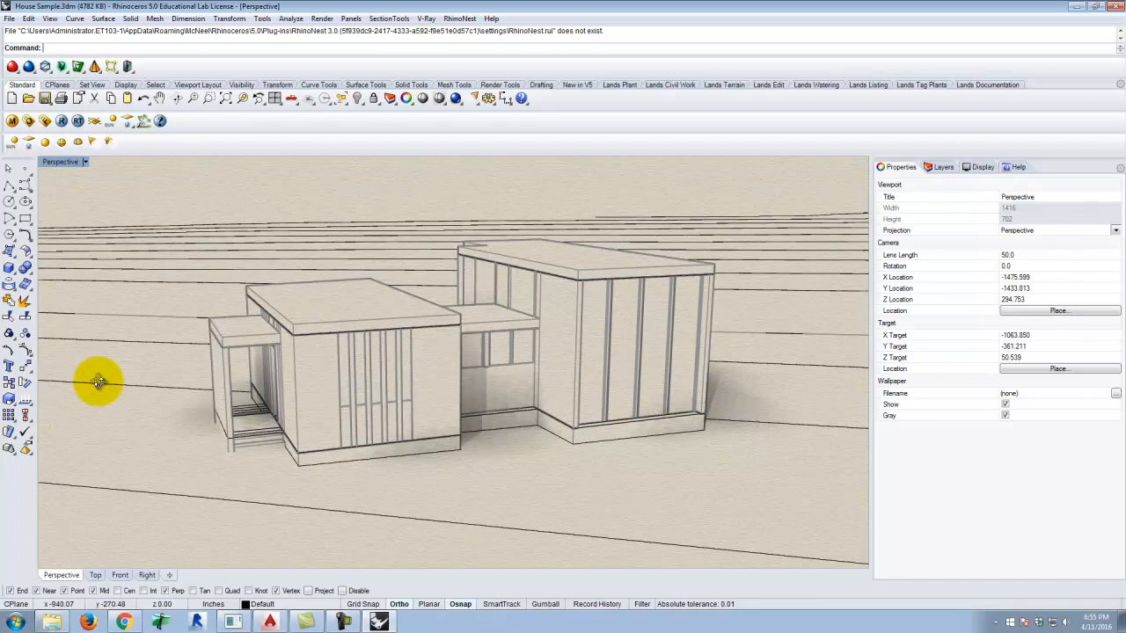
{"action": "right_click_drag", "start_coordinate": [110, 396], "coordinate": [475, 387]}
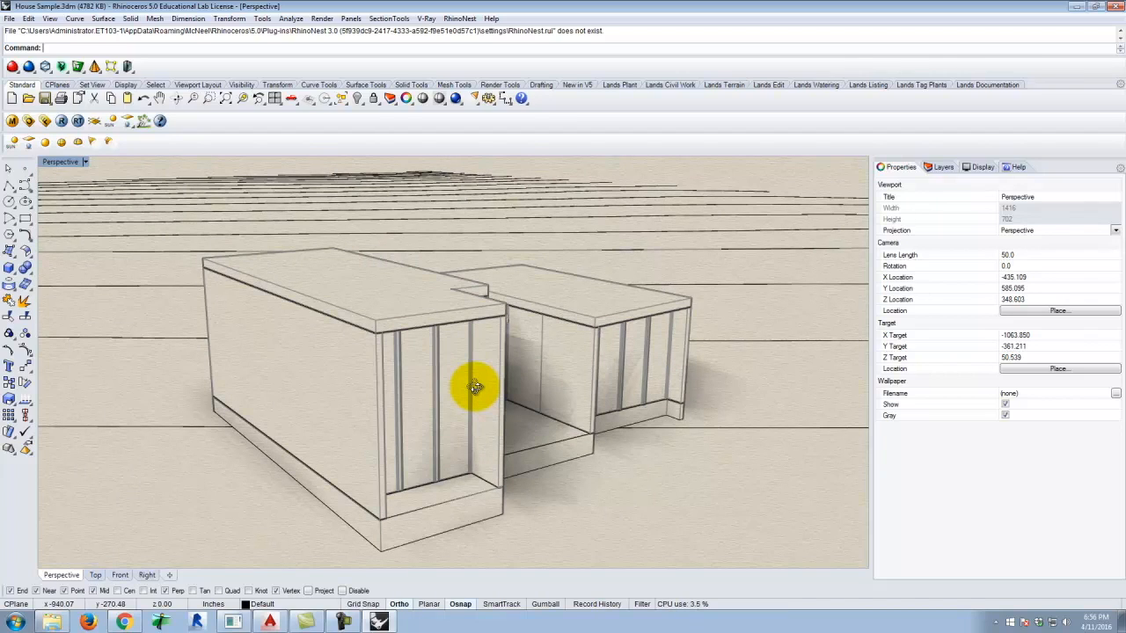
{"action": "right_click_drag", "start_coordinate": [472, 385], "coordinate": [484, 376]}
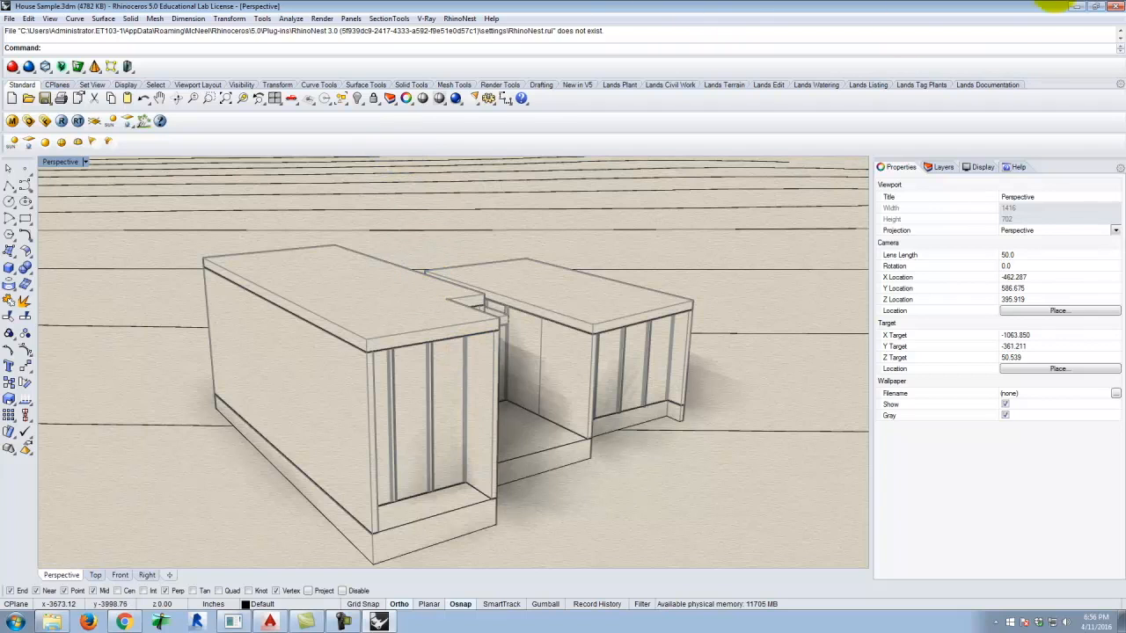
{"action": "left_click", "coordinate": [1077, 7]}
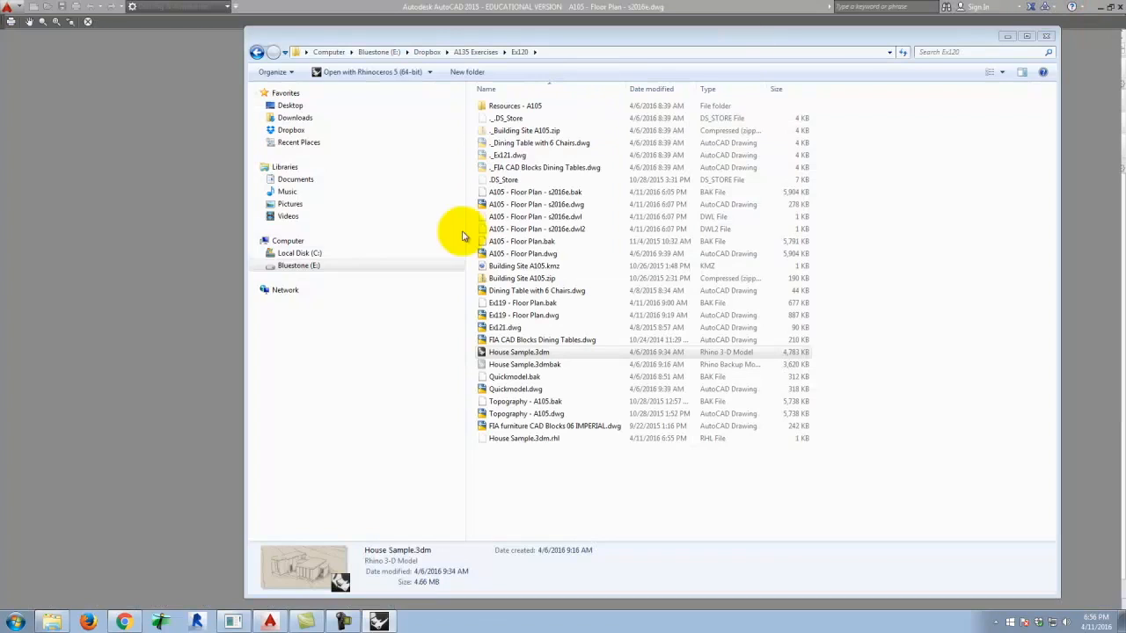
{"action": "left_click", "coordinate": [169, 130]}
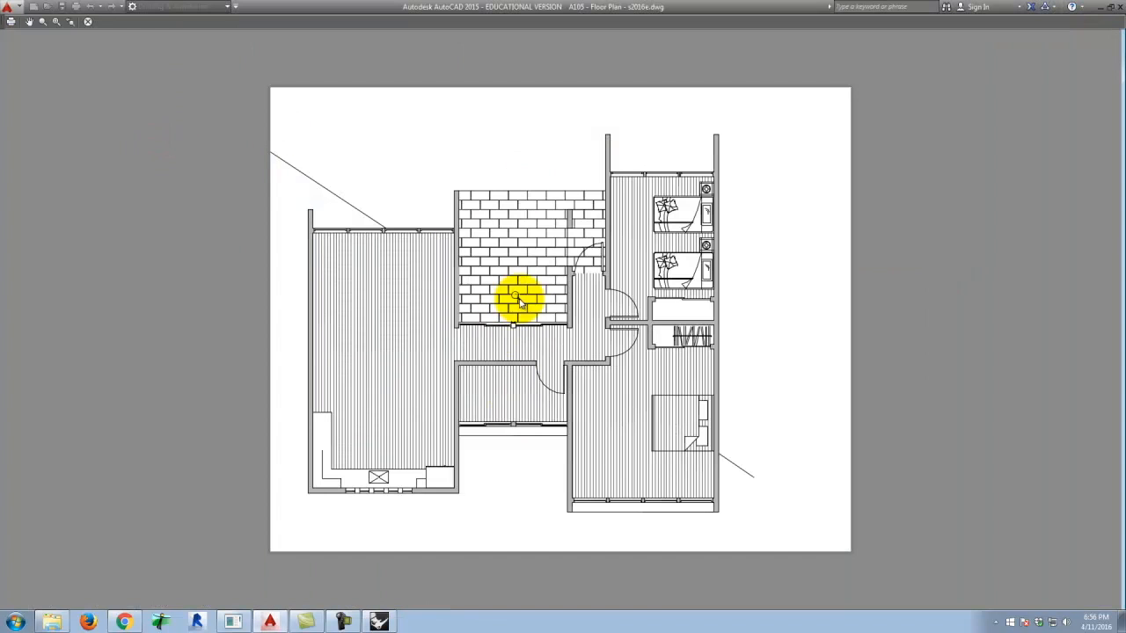